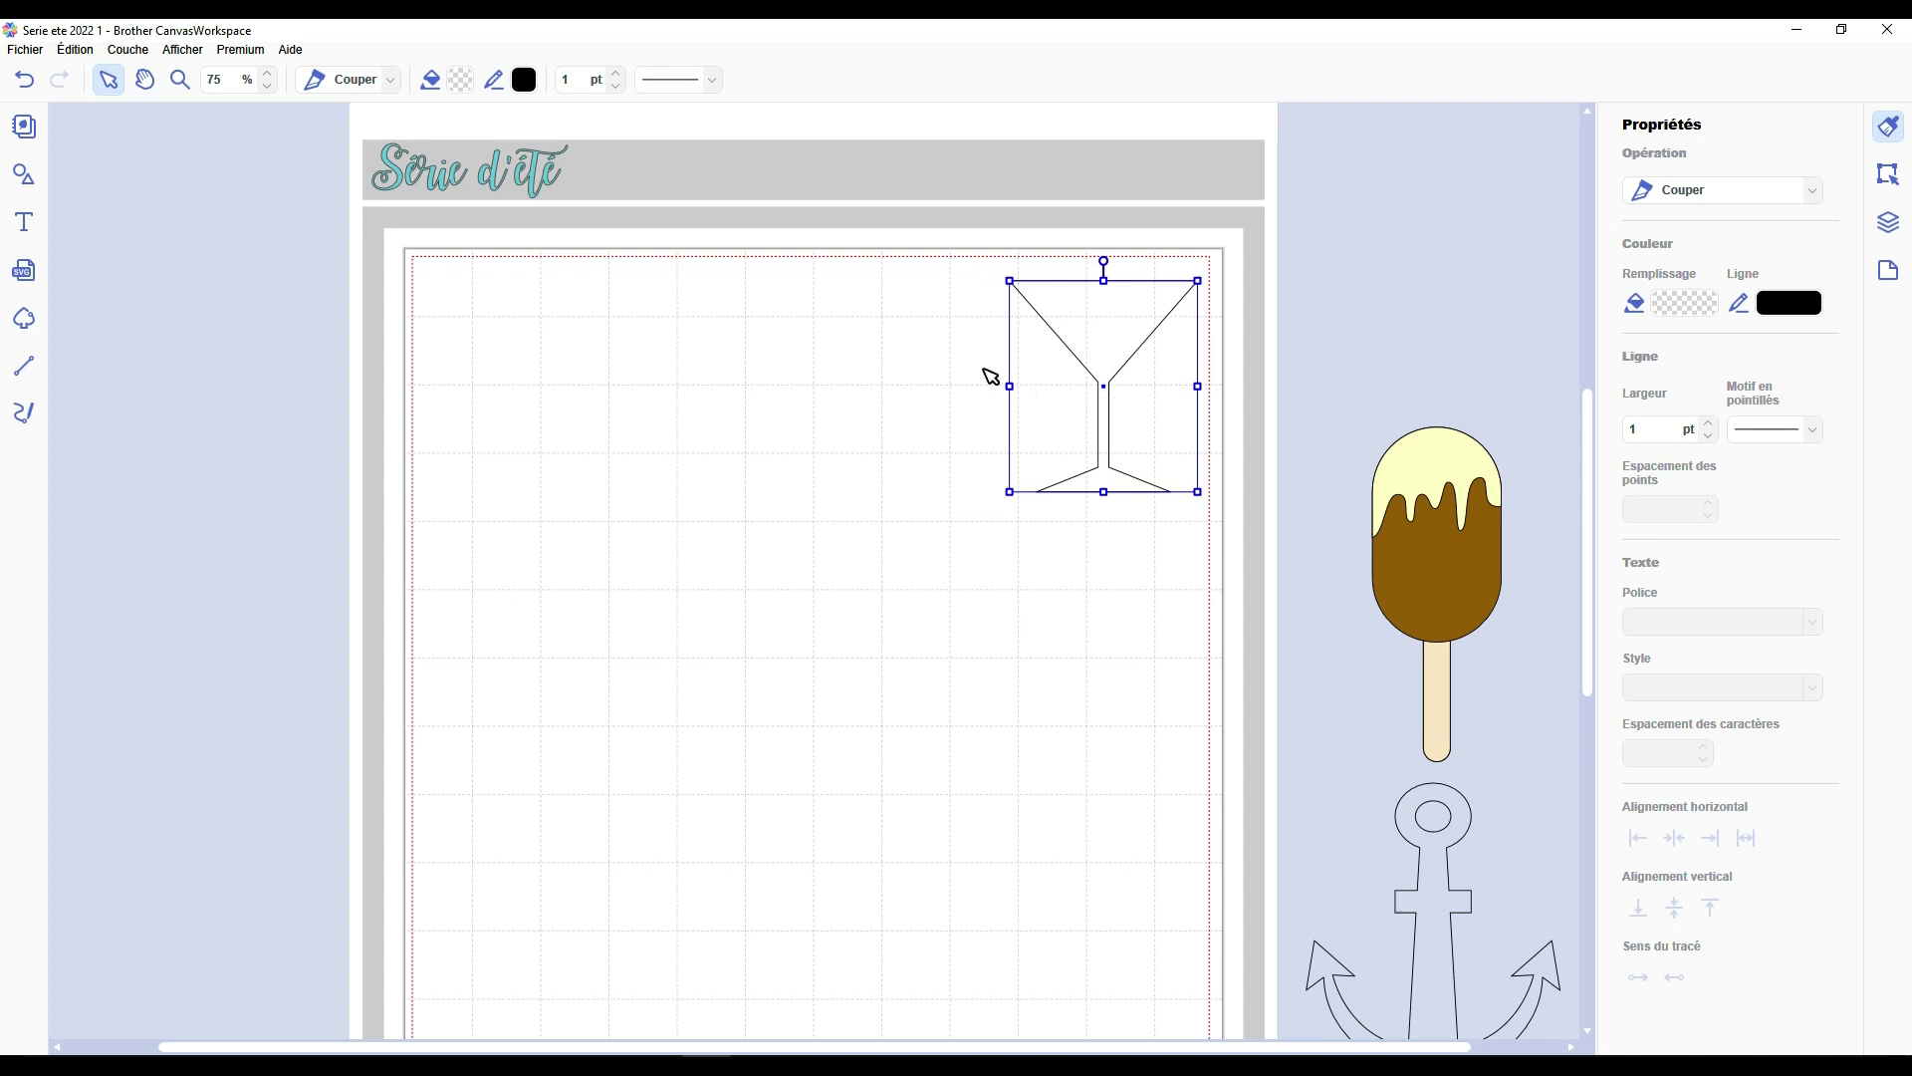
Insert a plain rectangle and a plain equilateral triangle from the basic shapes onto the mat.
left_click(24, 174)
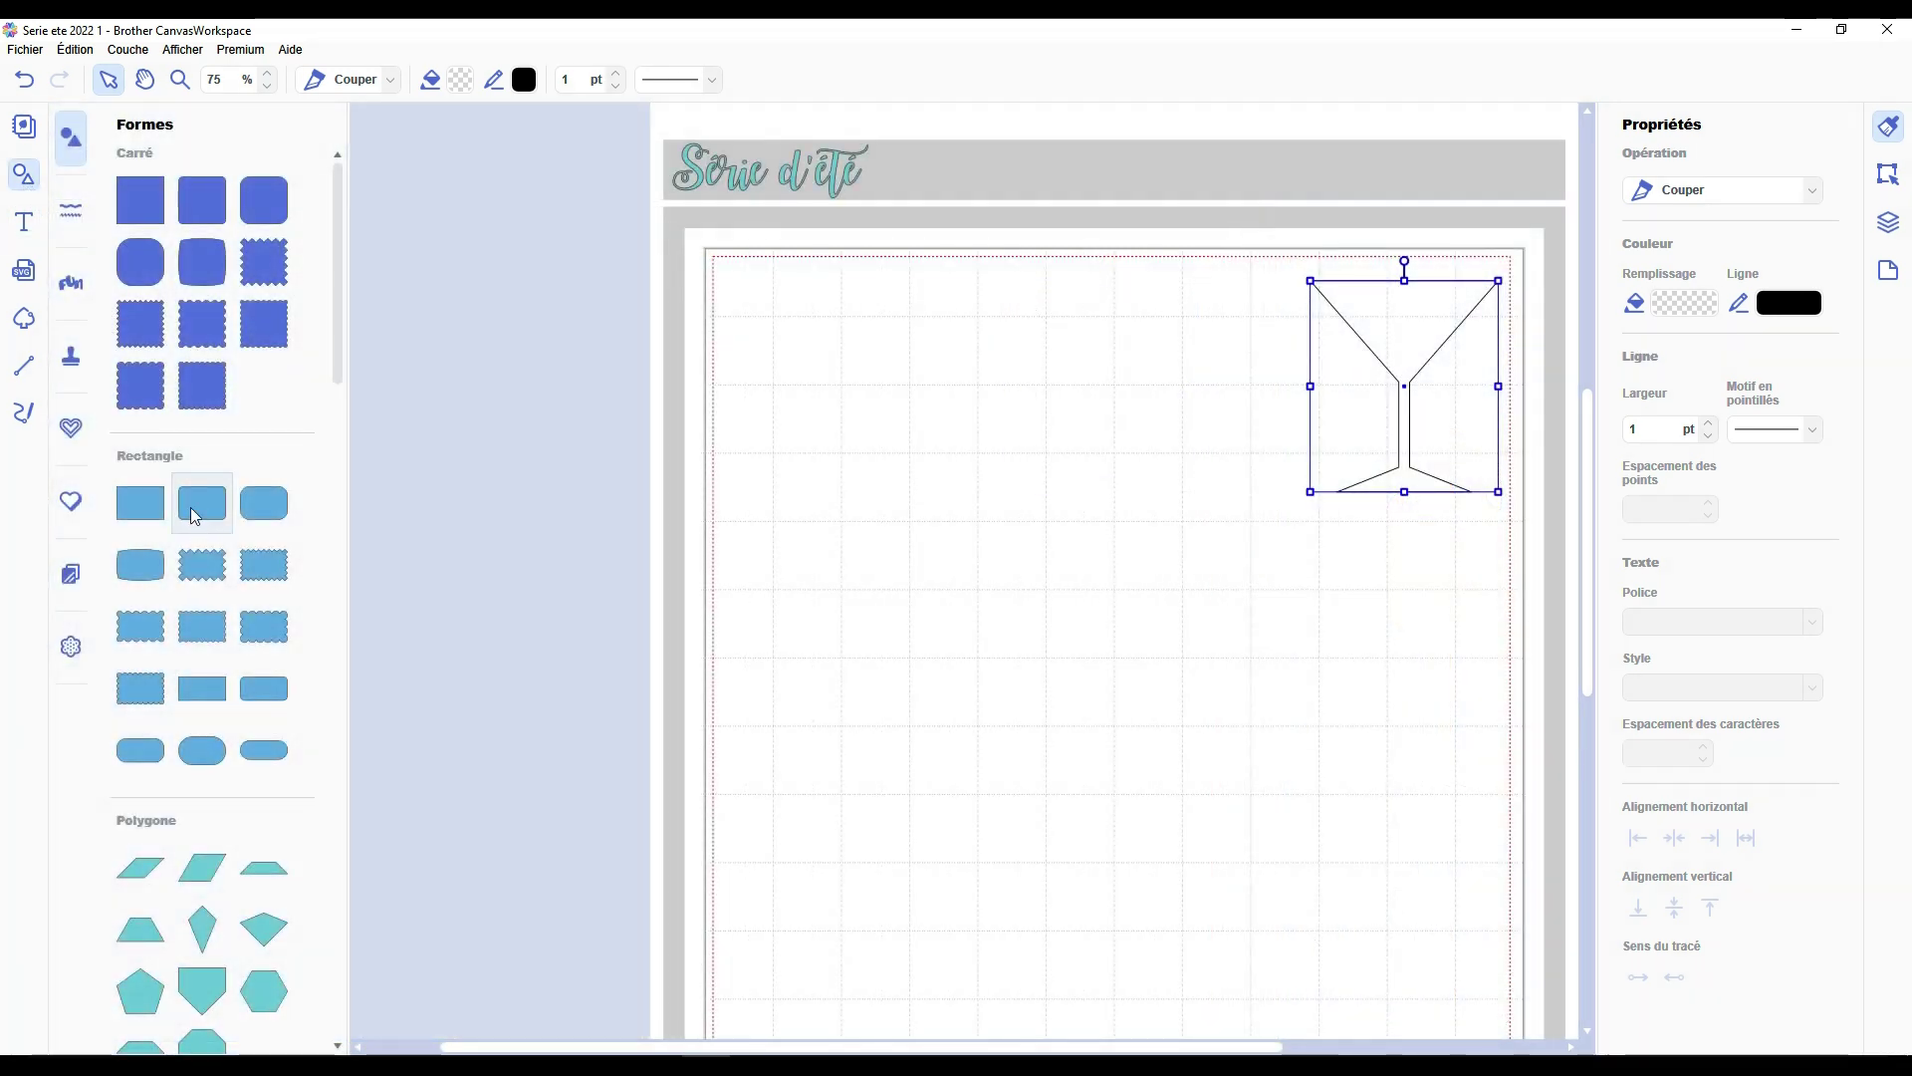
scroll(249, 538, "down", 3)
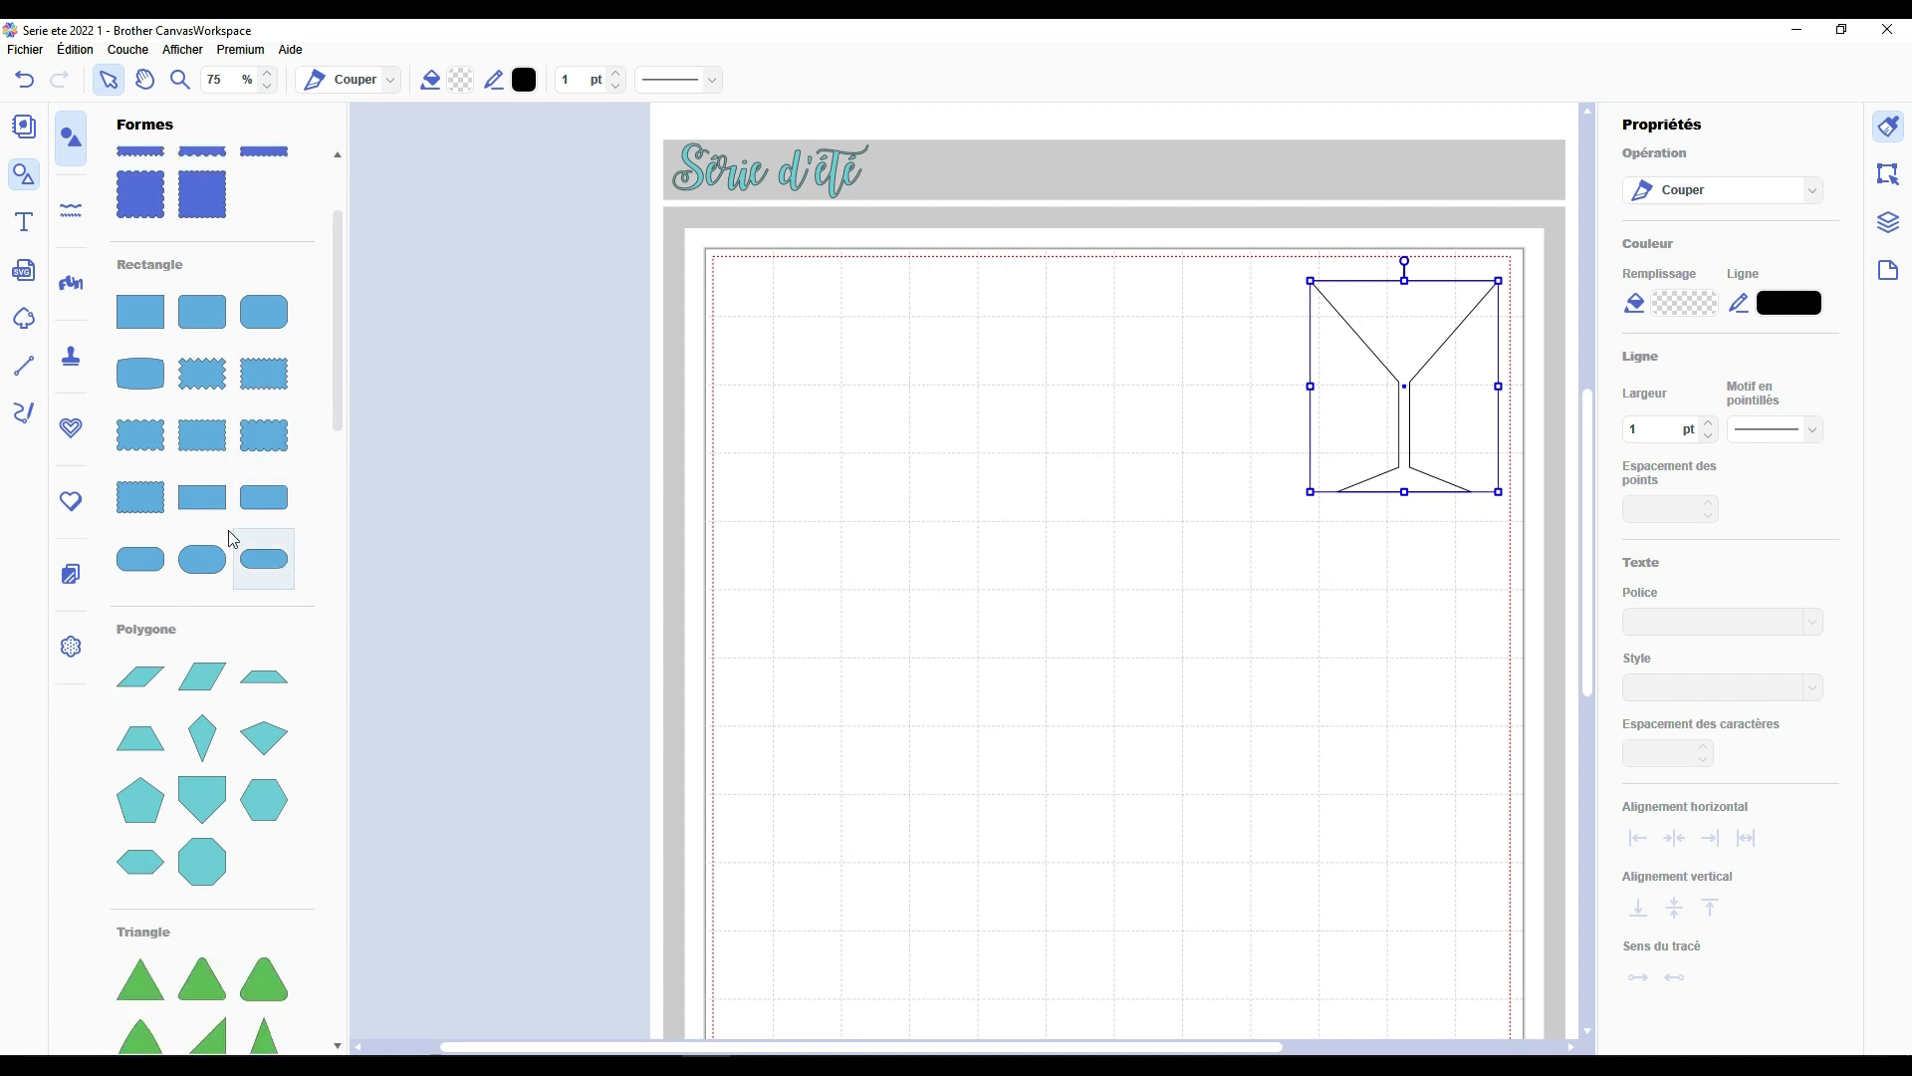
left_click_drag(141, 312, 835, 384)
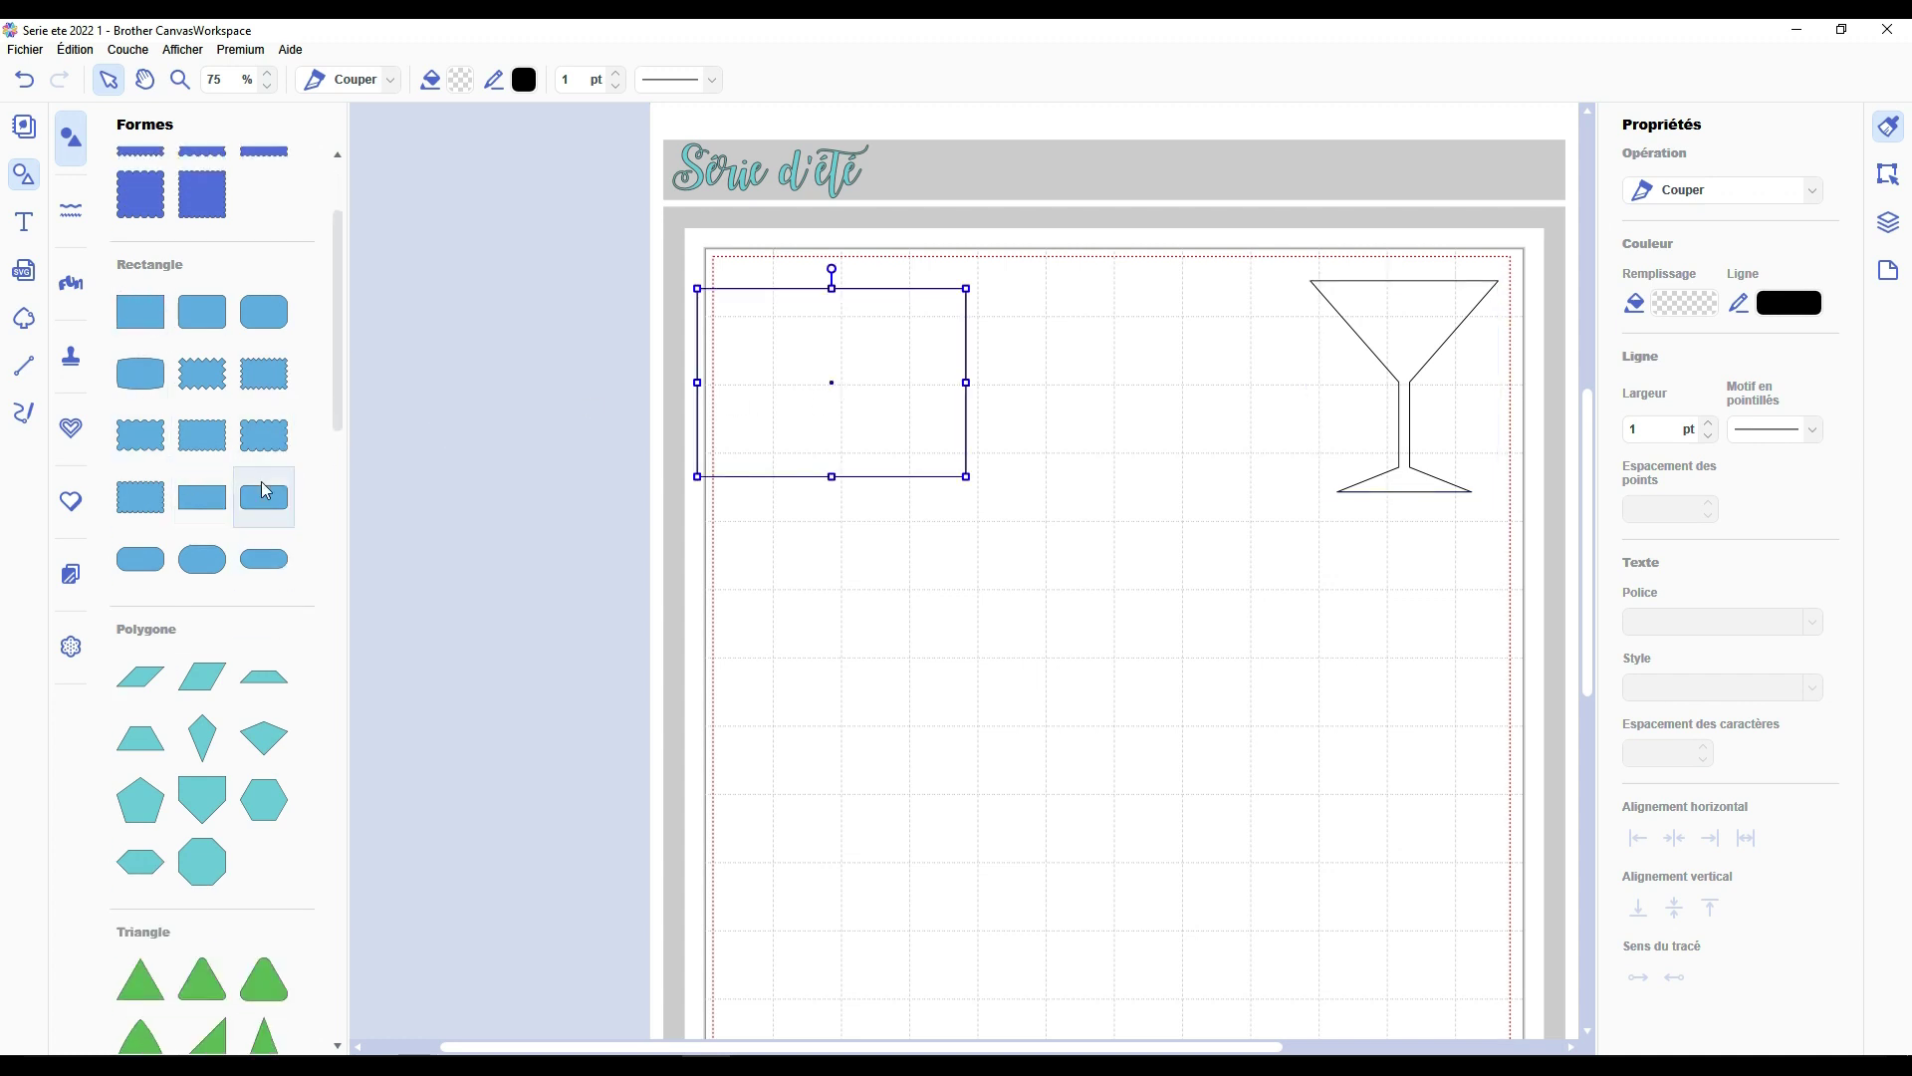
scroll(199, 557, "down", 6)
left_click_drag(147, 608, 969, 636)
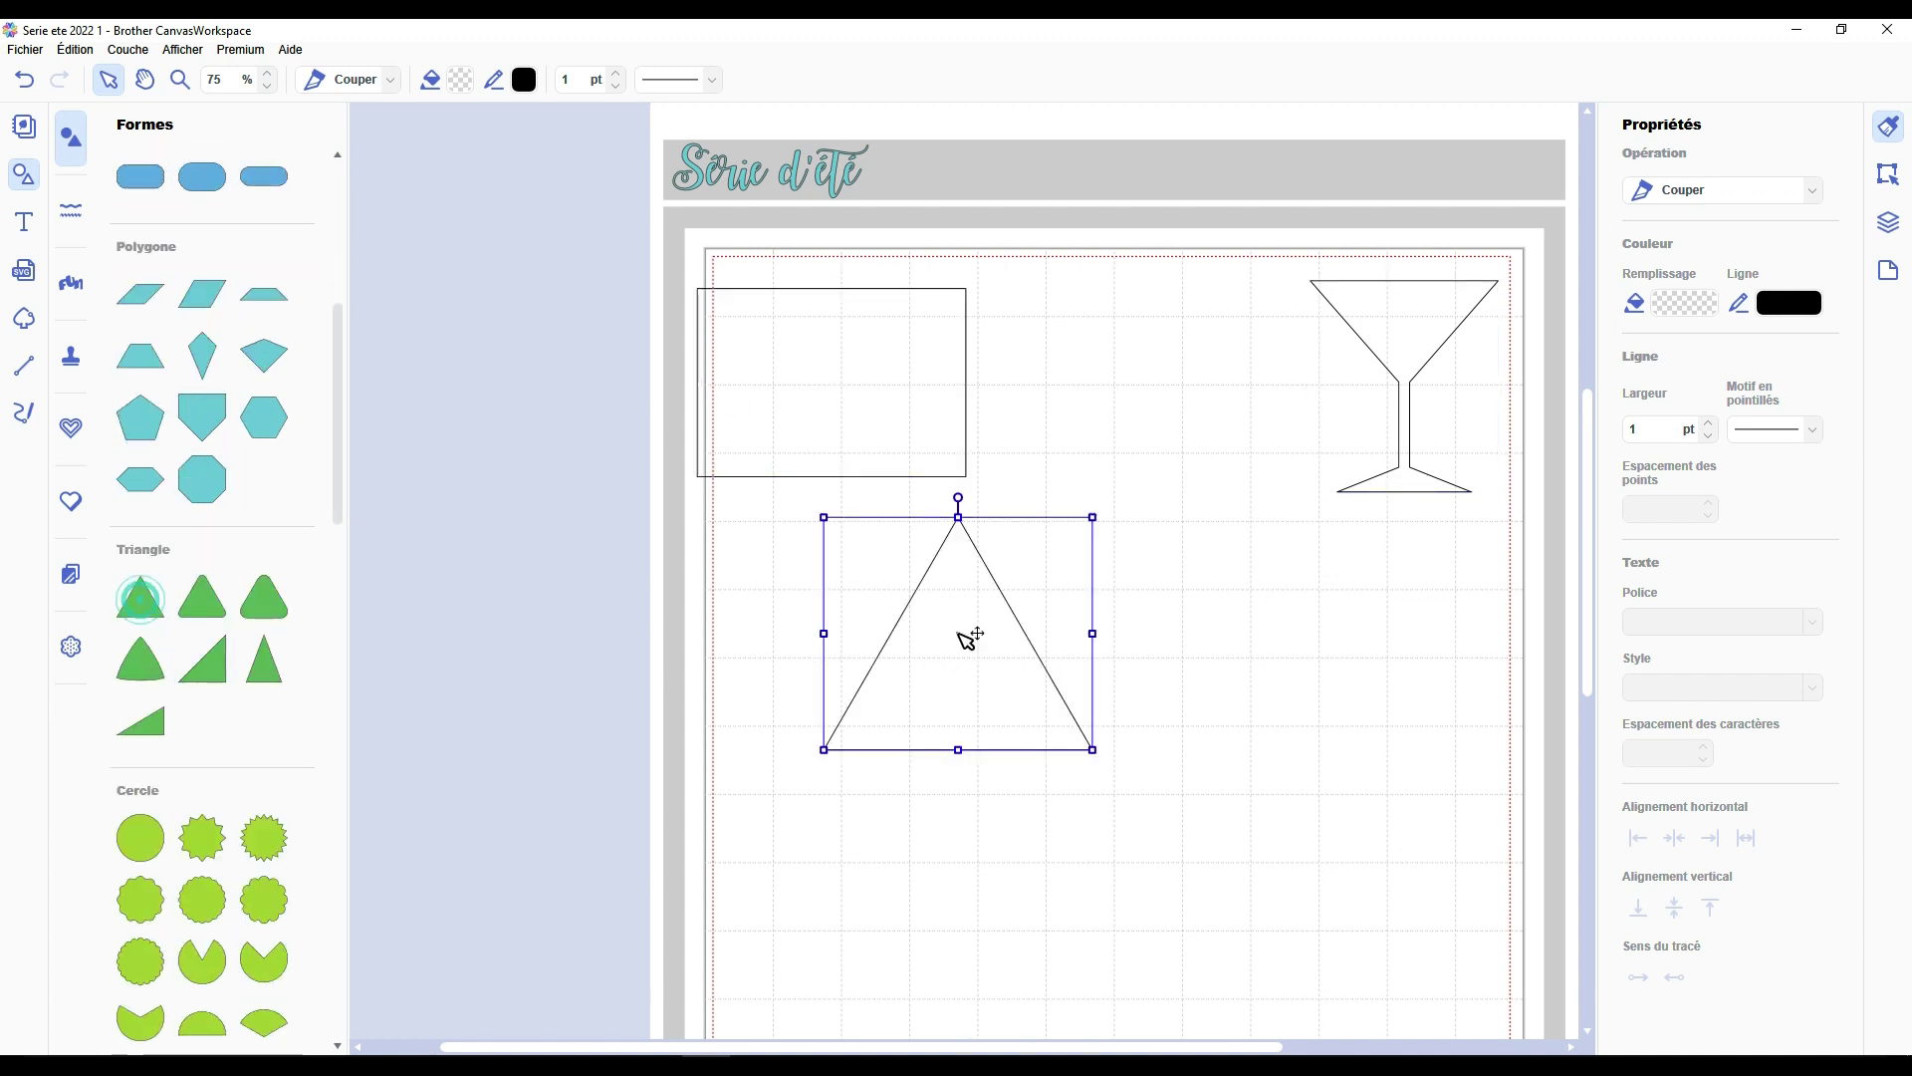
left_click(24, 187)
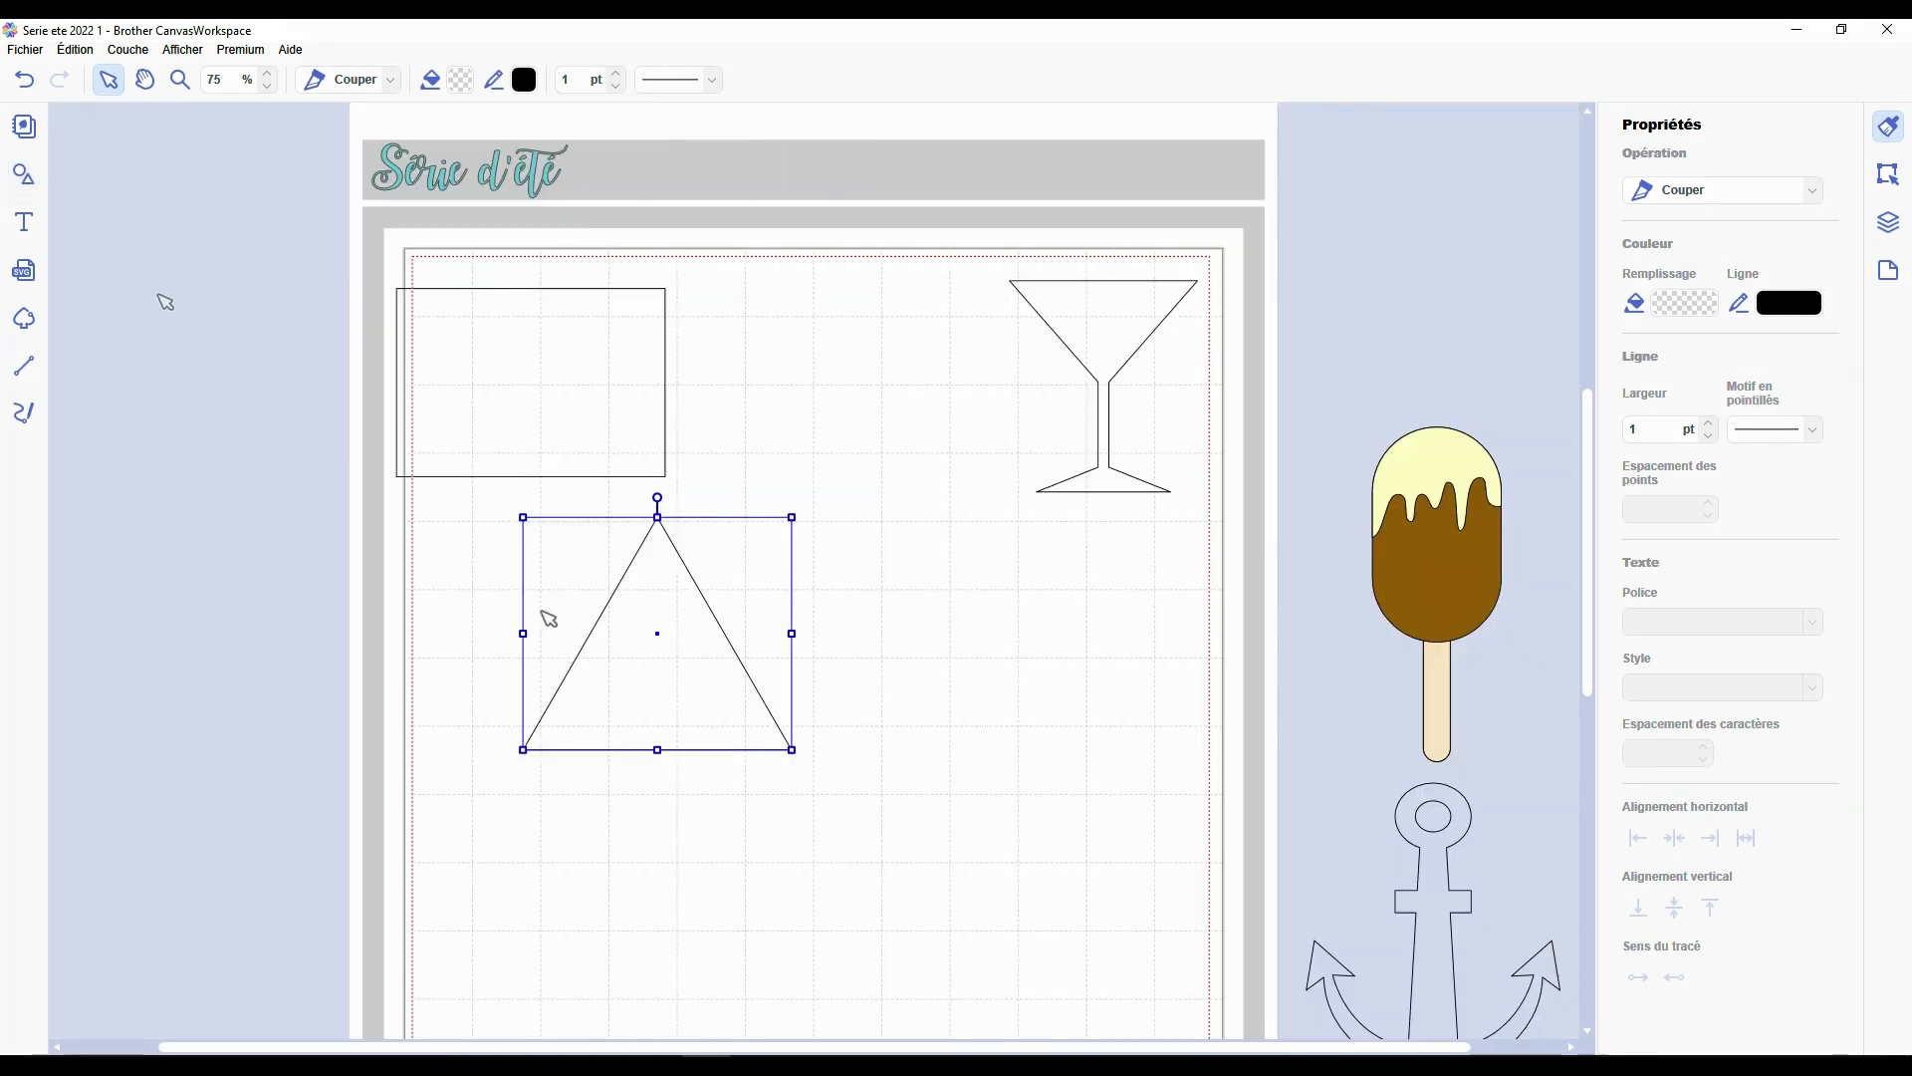
Duplicate the triangle, place the copy beside the original and flip it vertically.
key("ctrl+c")
key("ctrl+v")
left_click_drag(662, 638, 939, 624)
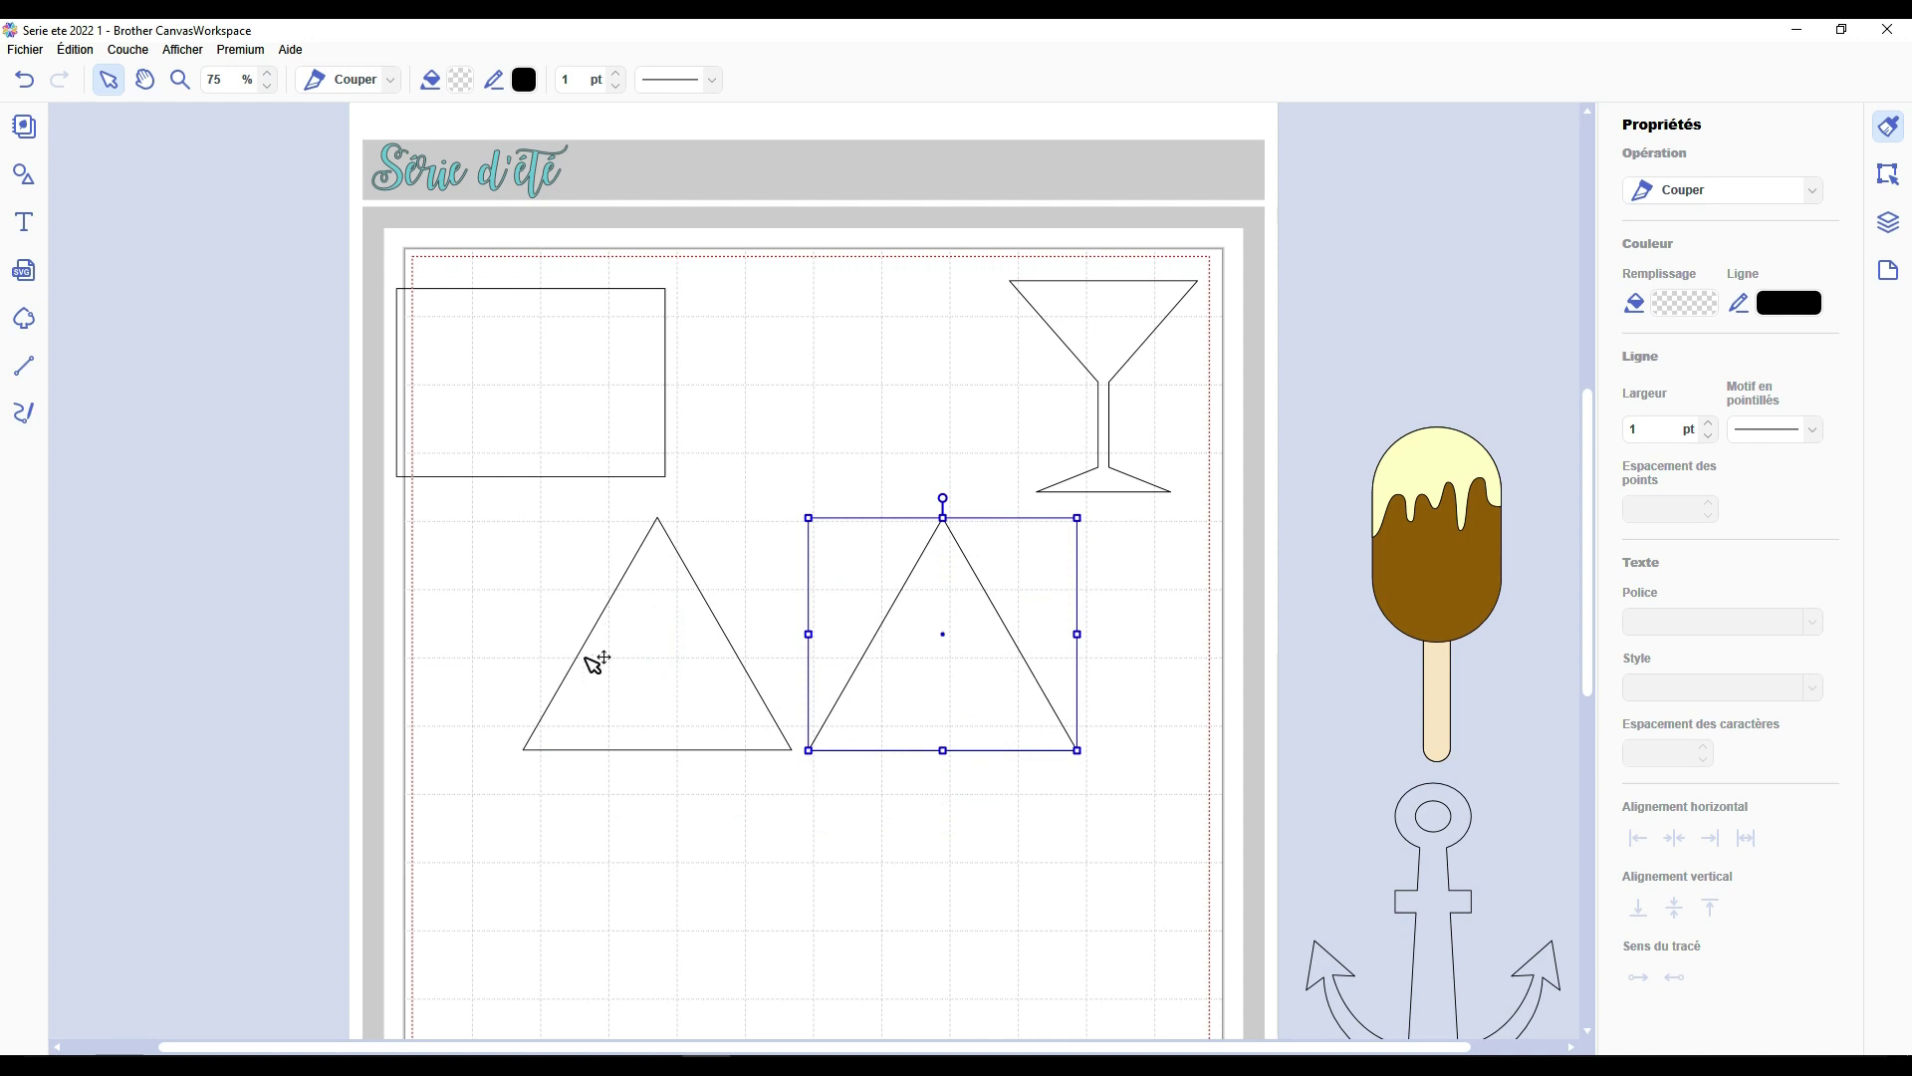
left_click(1889, 174)
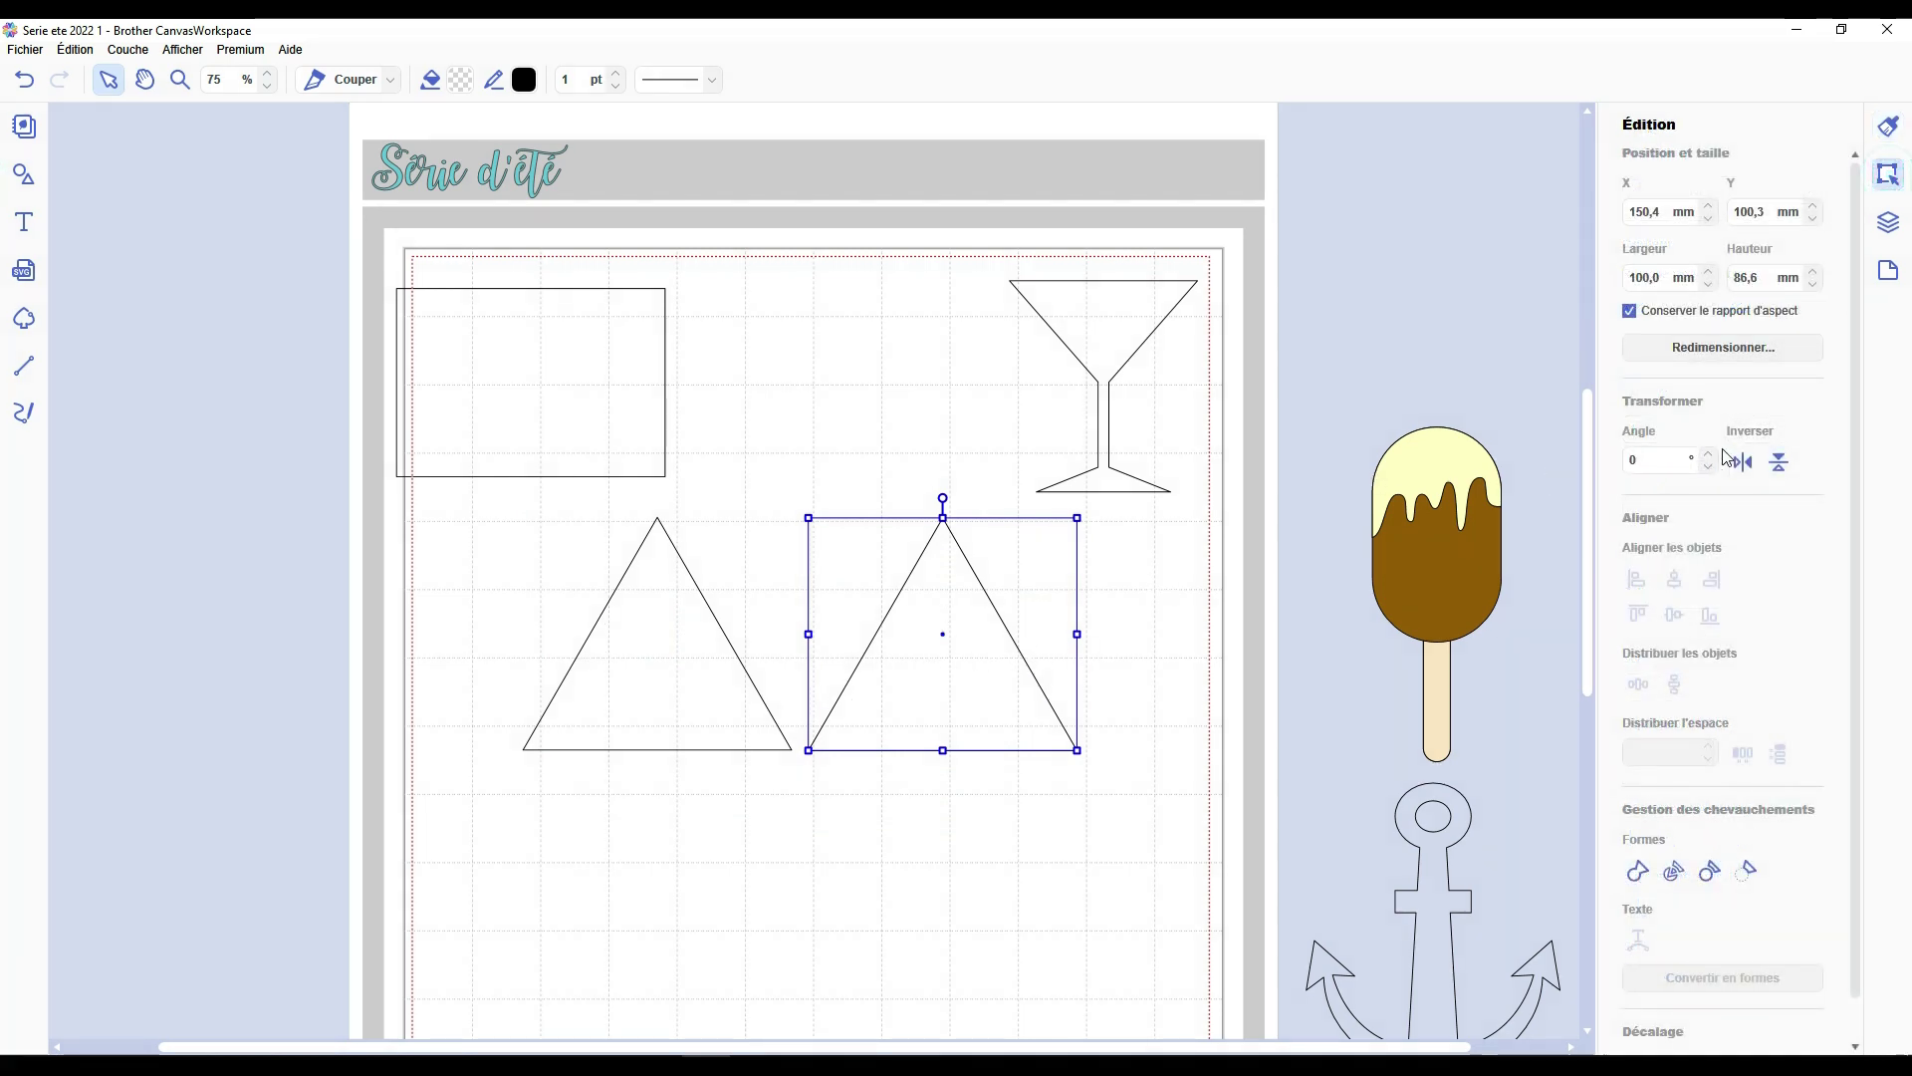
left_click(1782, 465)
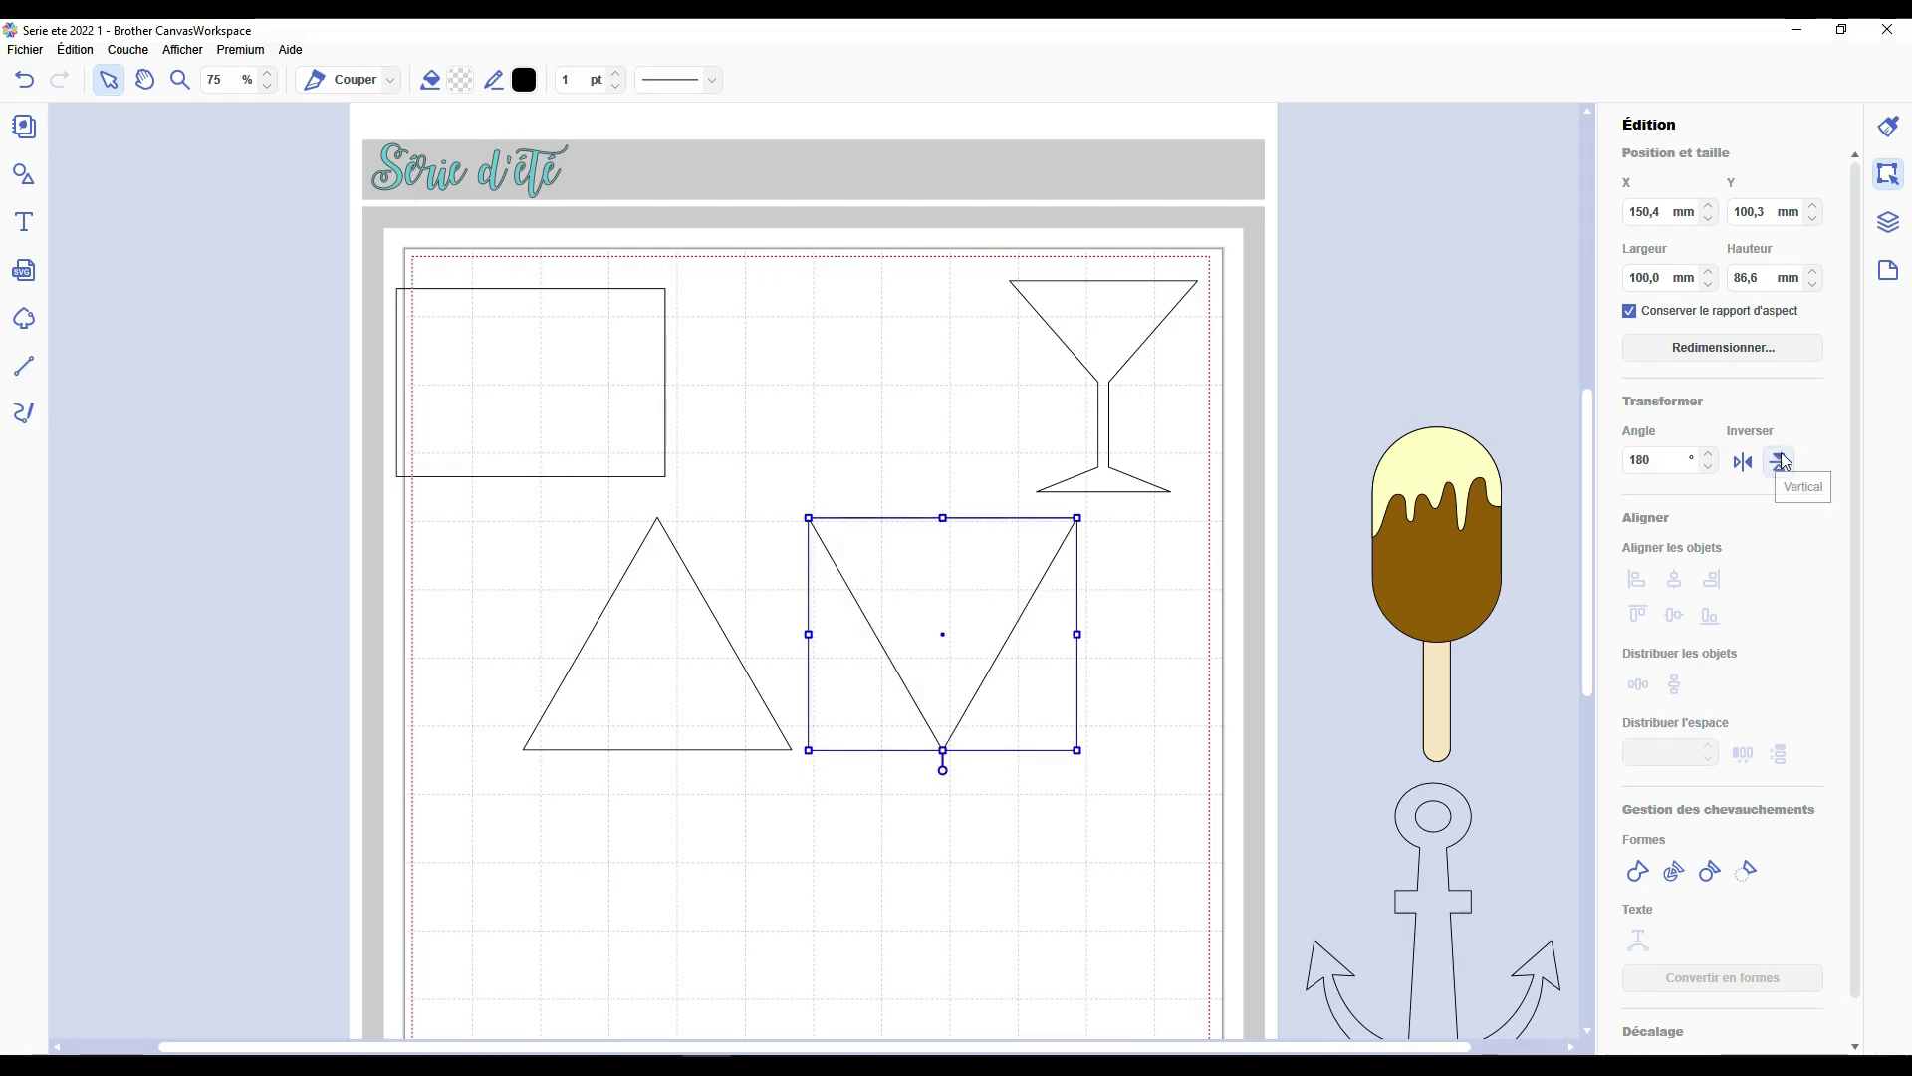
Flatten the inverted triangle to about 45 mm high as the glass bowl and shift it slightly down the mat.
left_click_drag(943, 634, 868, 631)
left_click_drag(868, 747, 878, 637)
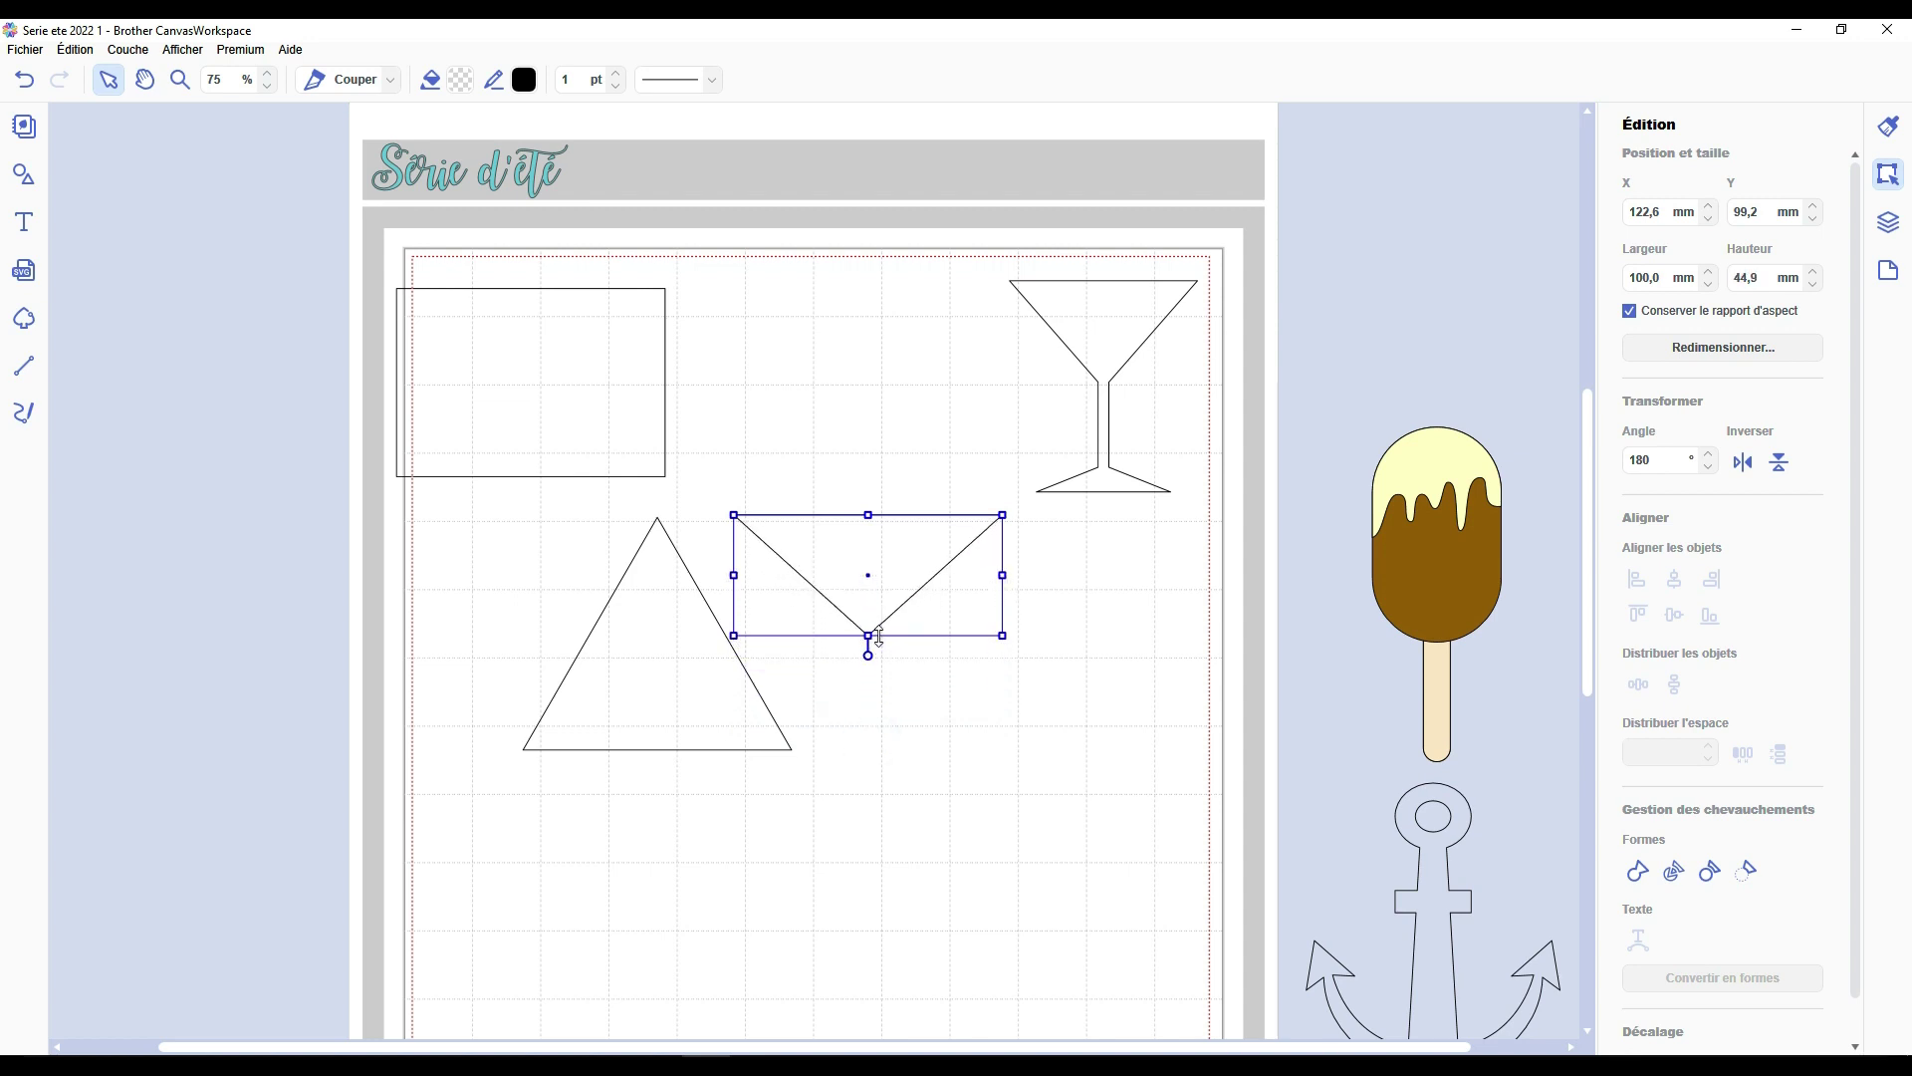
left_click(625, 665)
left_click_drag(866, 551, 868, 597)
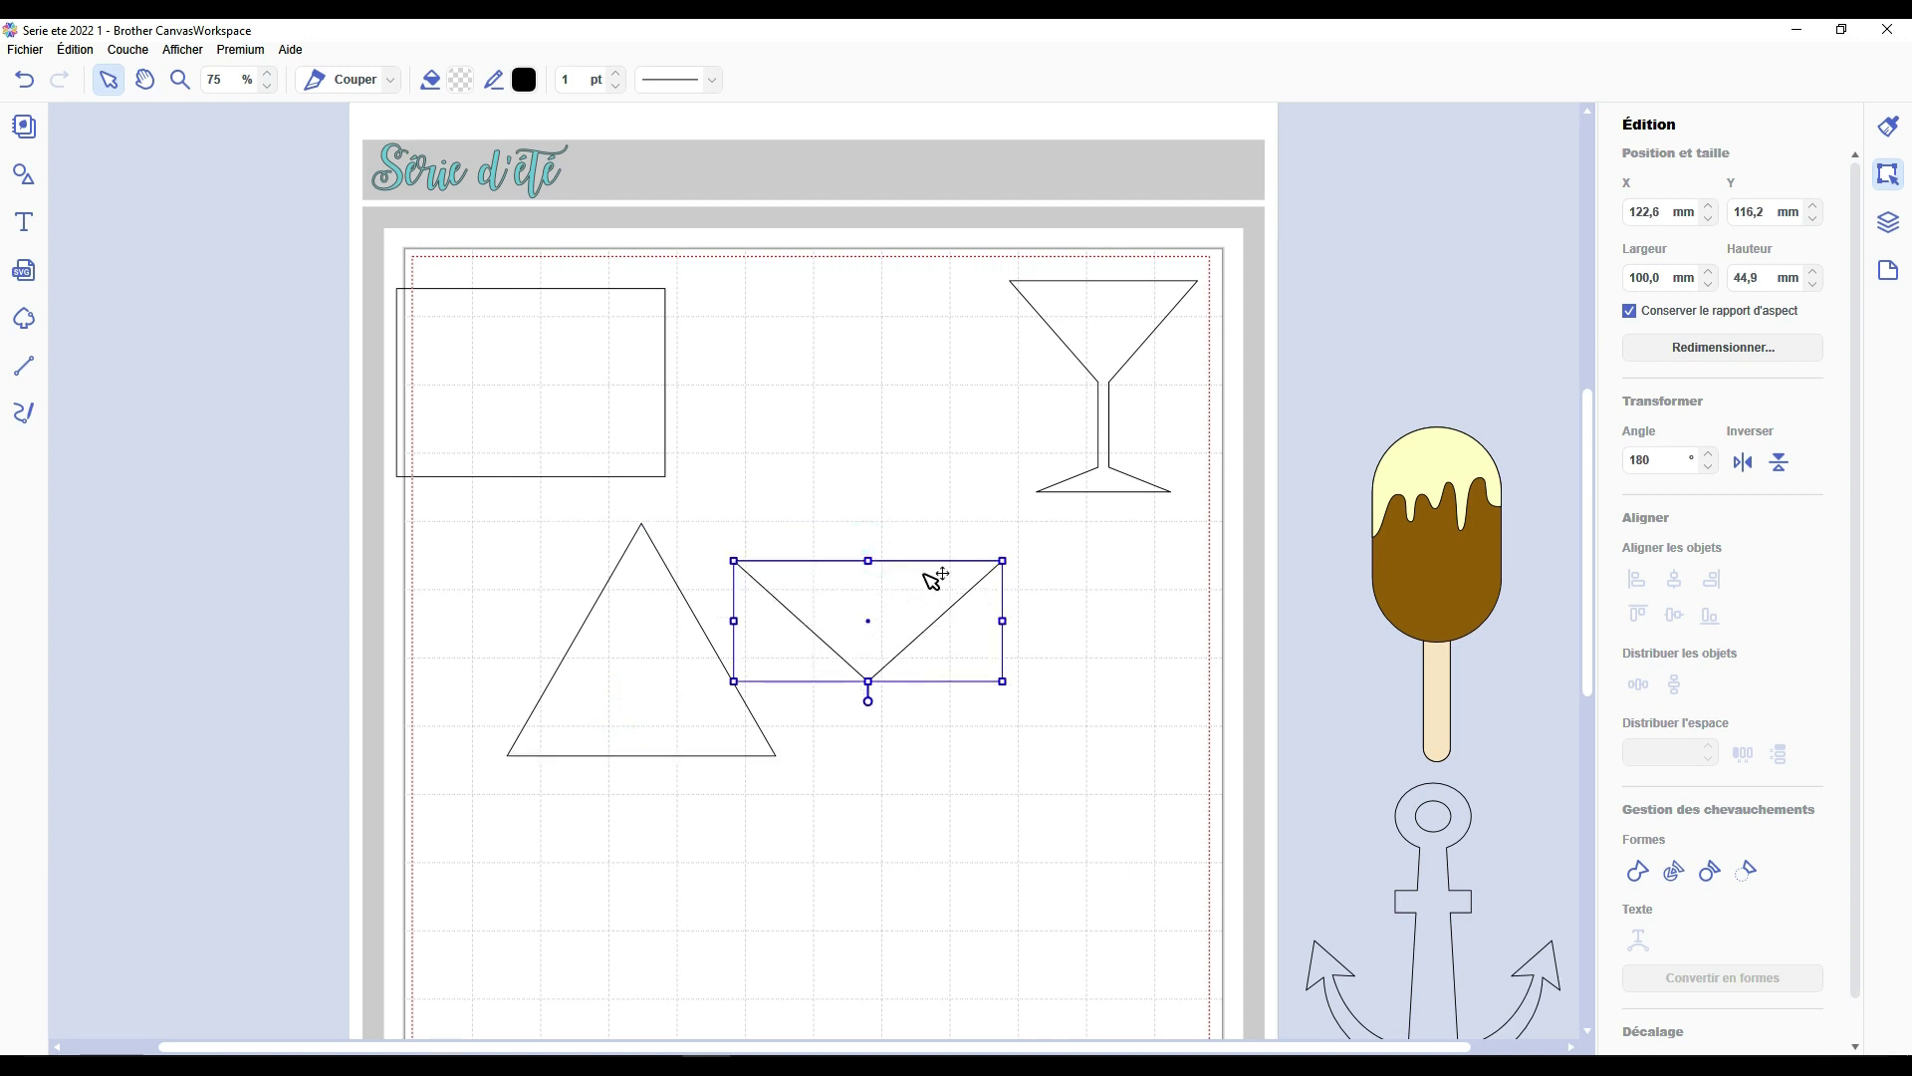
Move the upright triangle beneath the bowl and shrink it to about 49 mm wide and 11 mm high as the glass foot.
left_click_drag(648, 652, 867, 875)
scroll(846, 787, "down", 3)
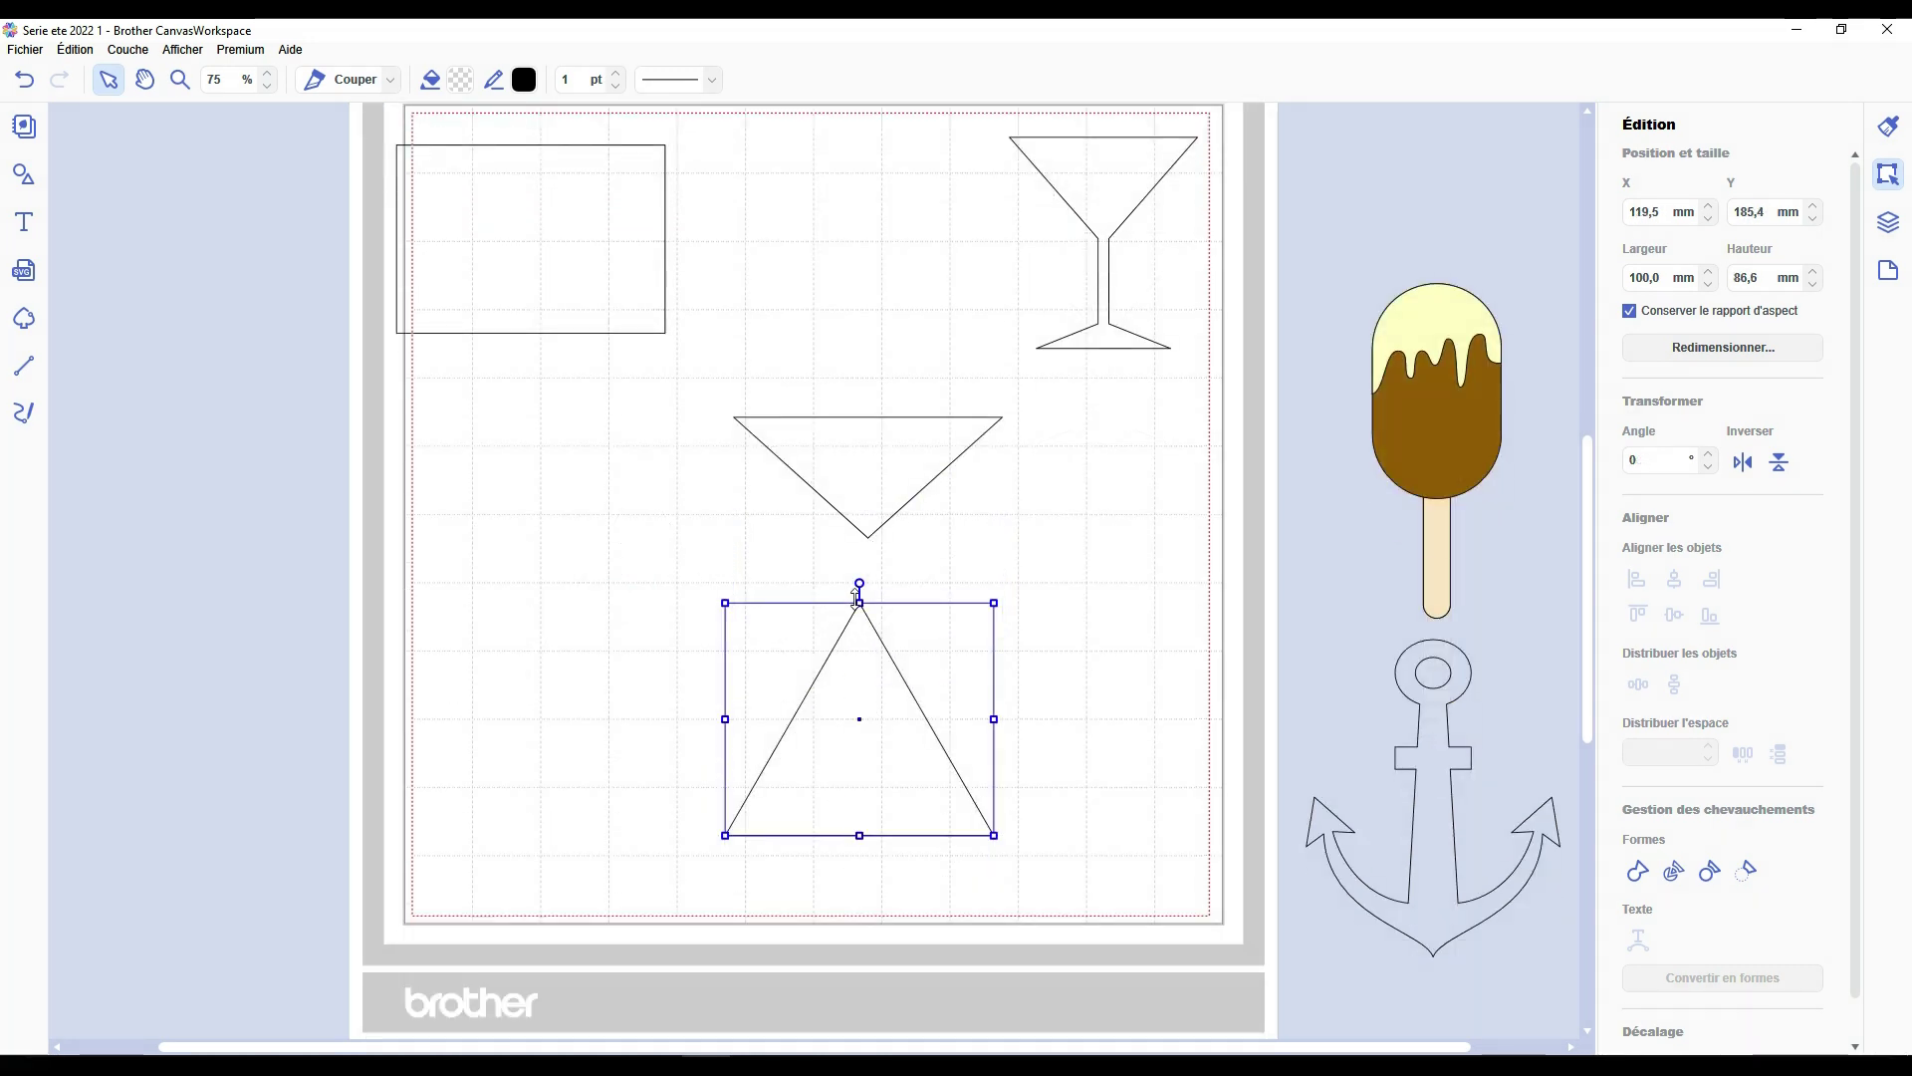
left_click_drag(855, 597, 861, 797)
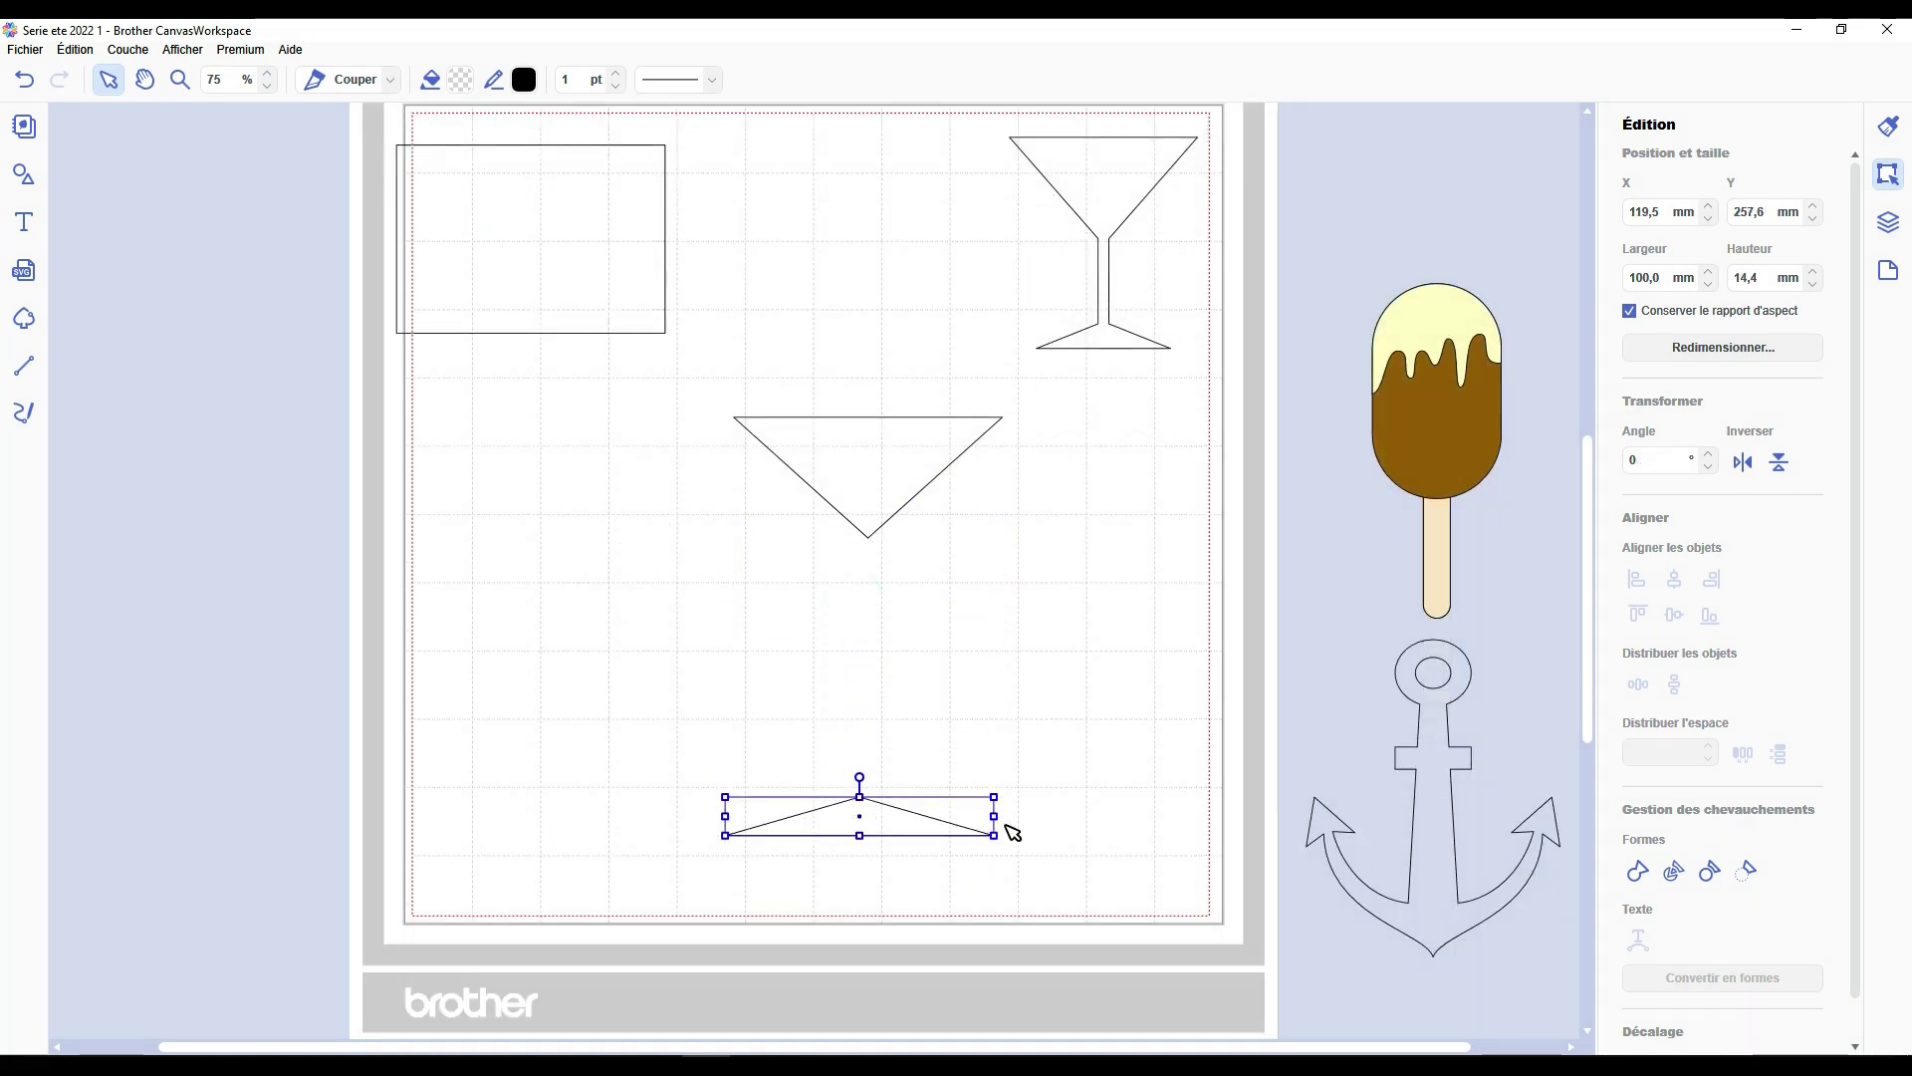
left_click_drag(997, 811, 964, 808)
left_click_drag(846, 816, 855, 717)
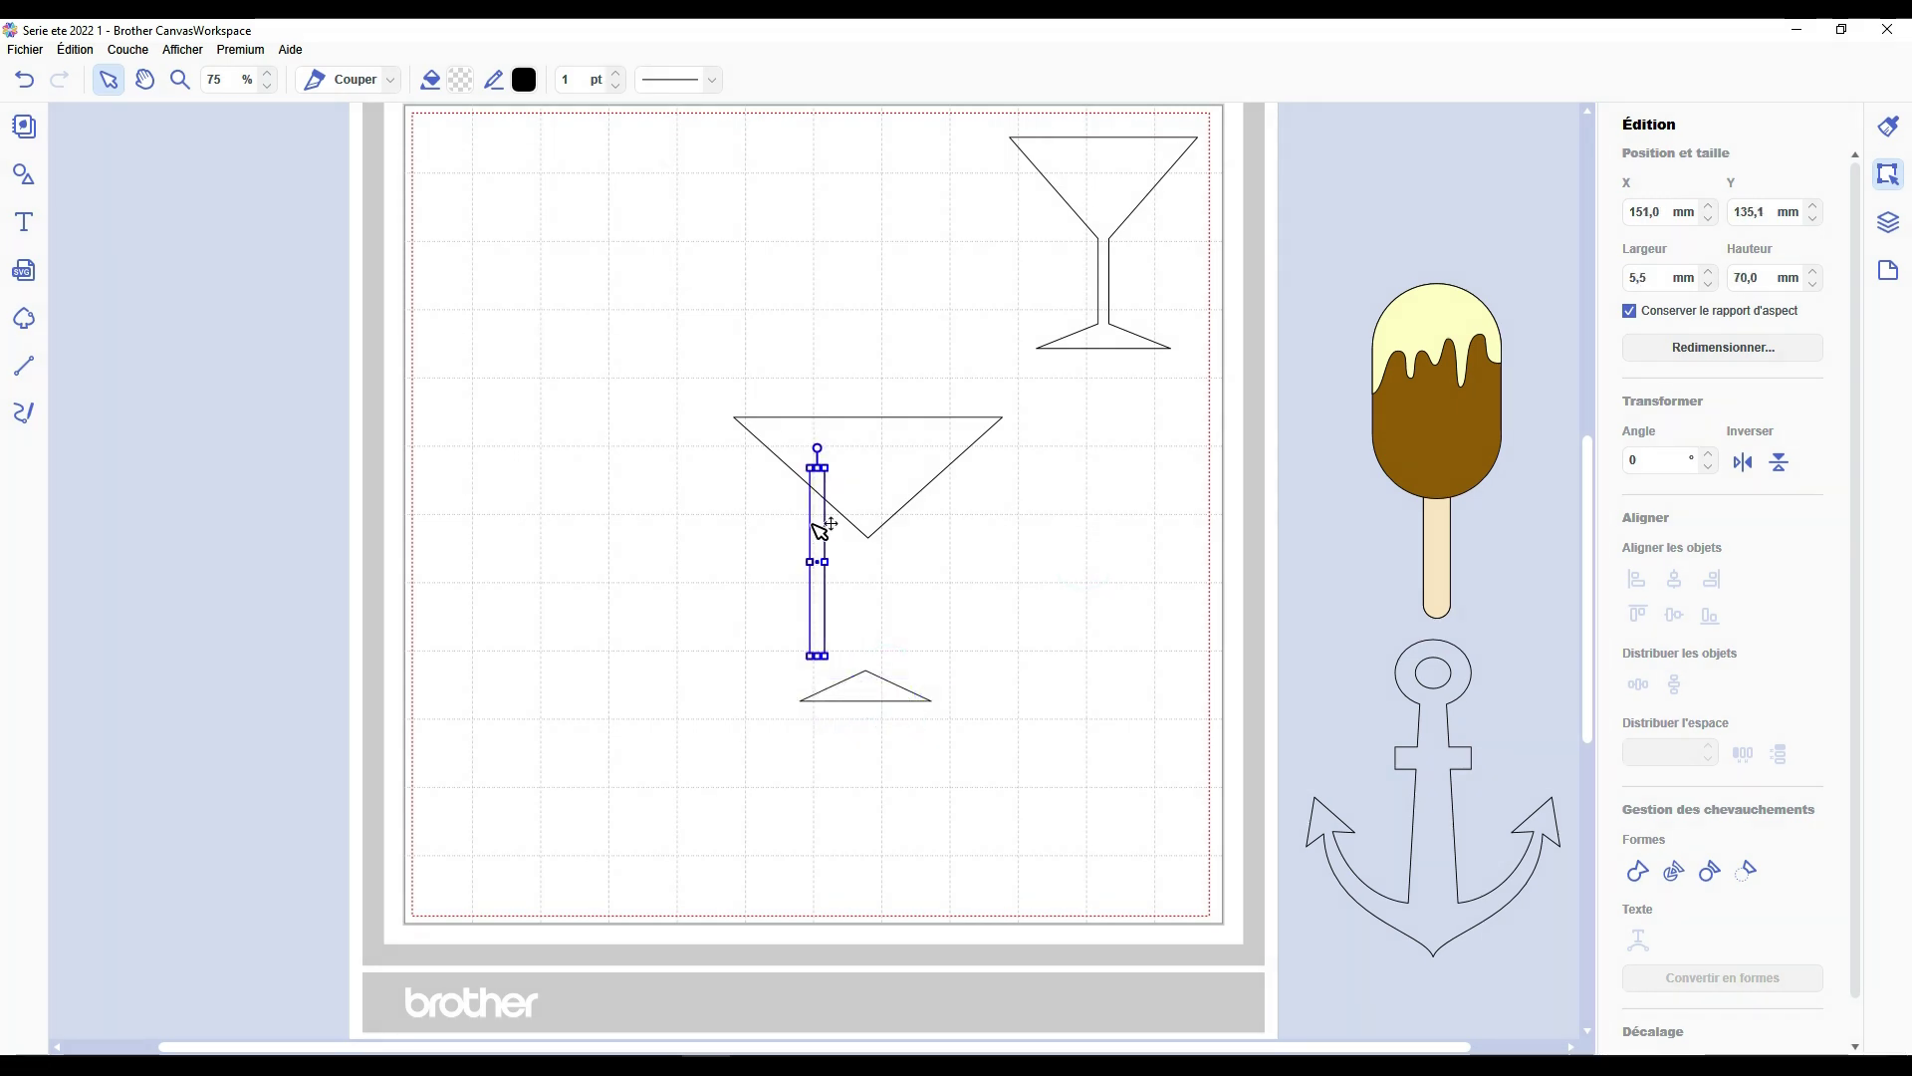
Place the narrow rectangle as a stem overlapping the bowl's tip and the foot, and nudge the foot into line with it.
left_click_drag(812, 524, 866, 555)
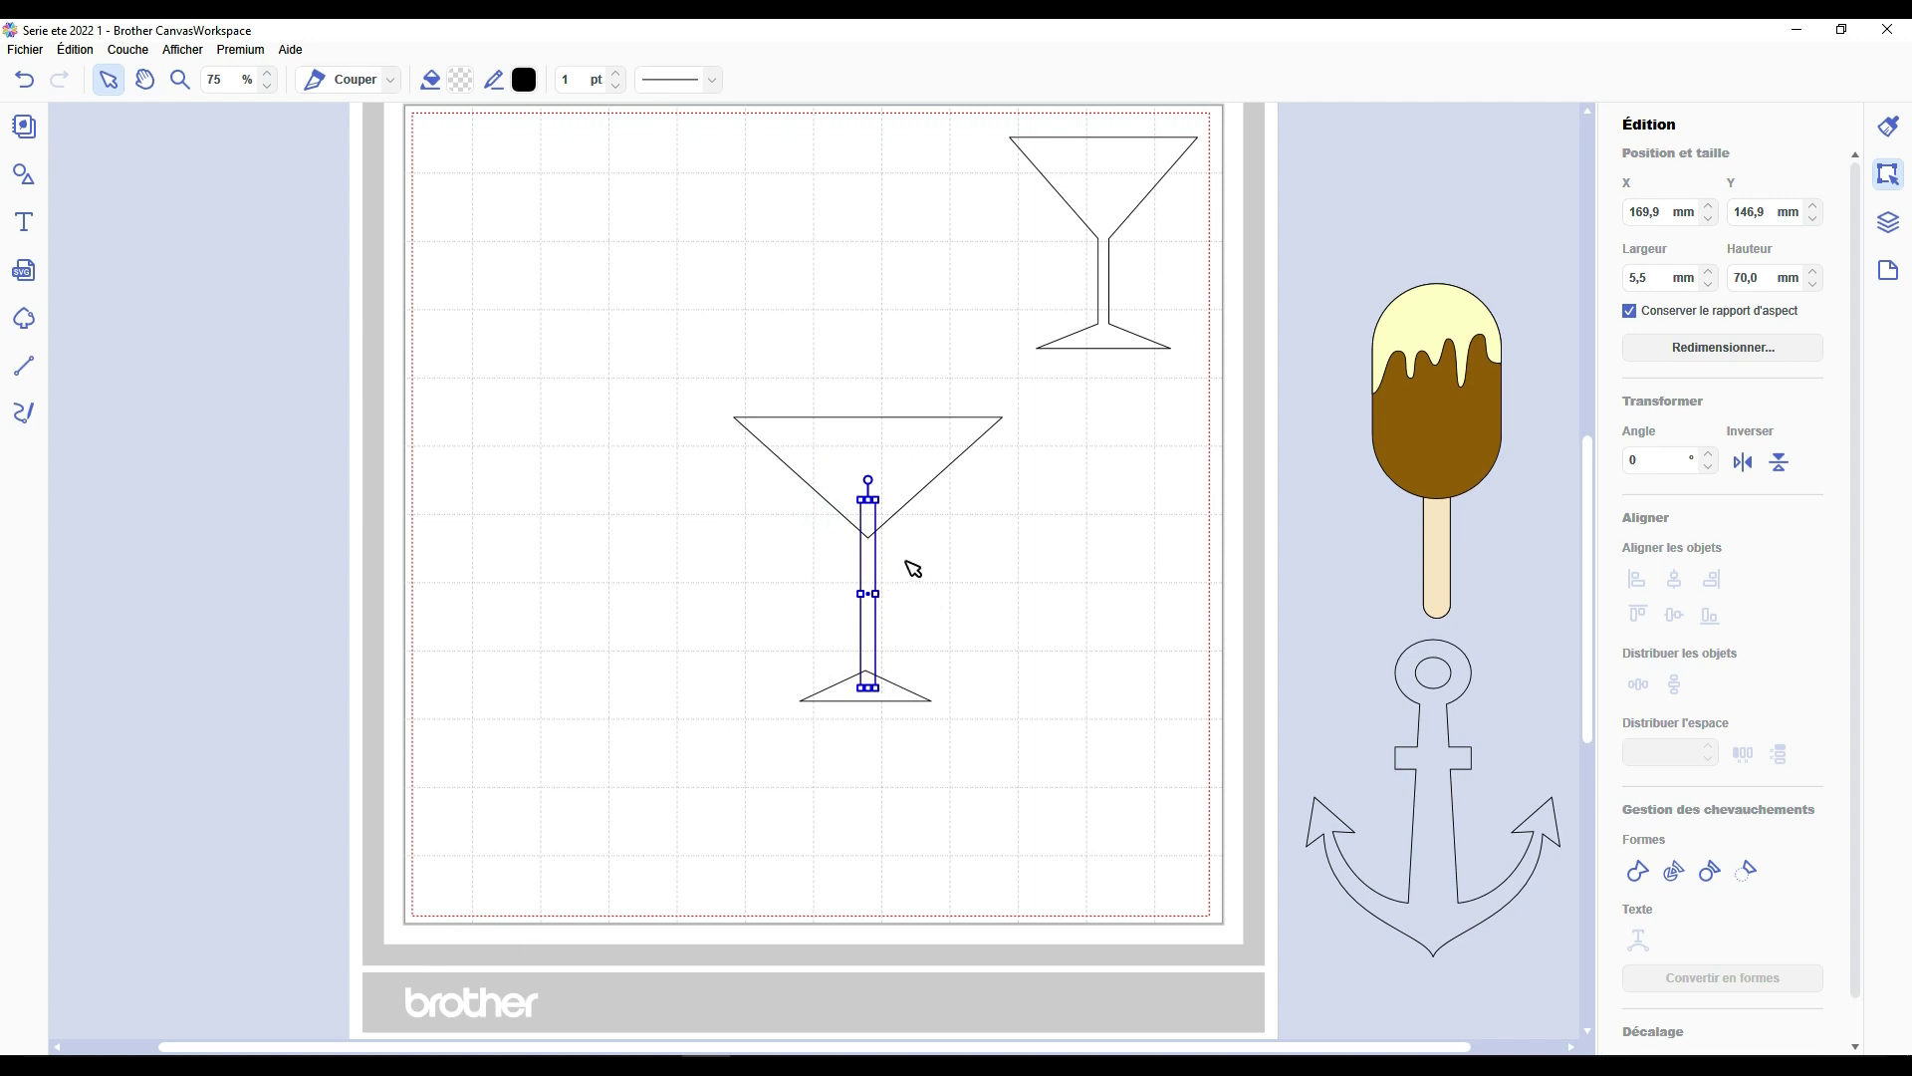
left_click_drag(900, 686, 905, 696)
left_click(985, 742)
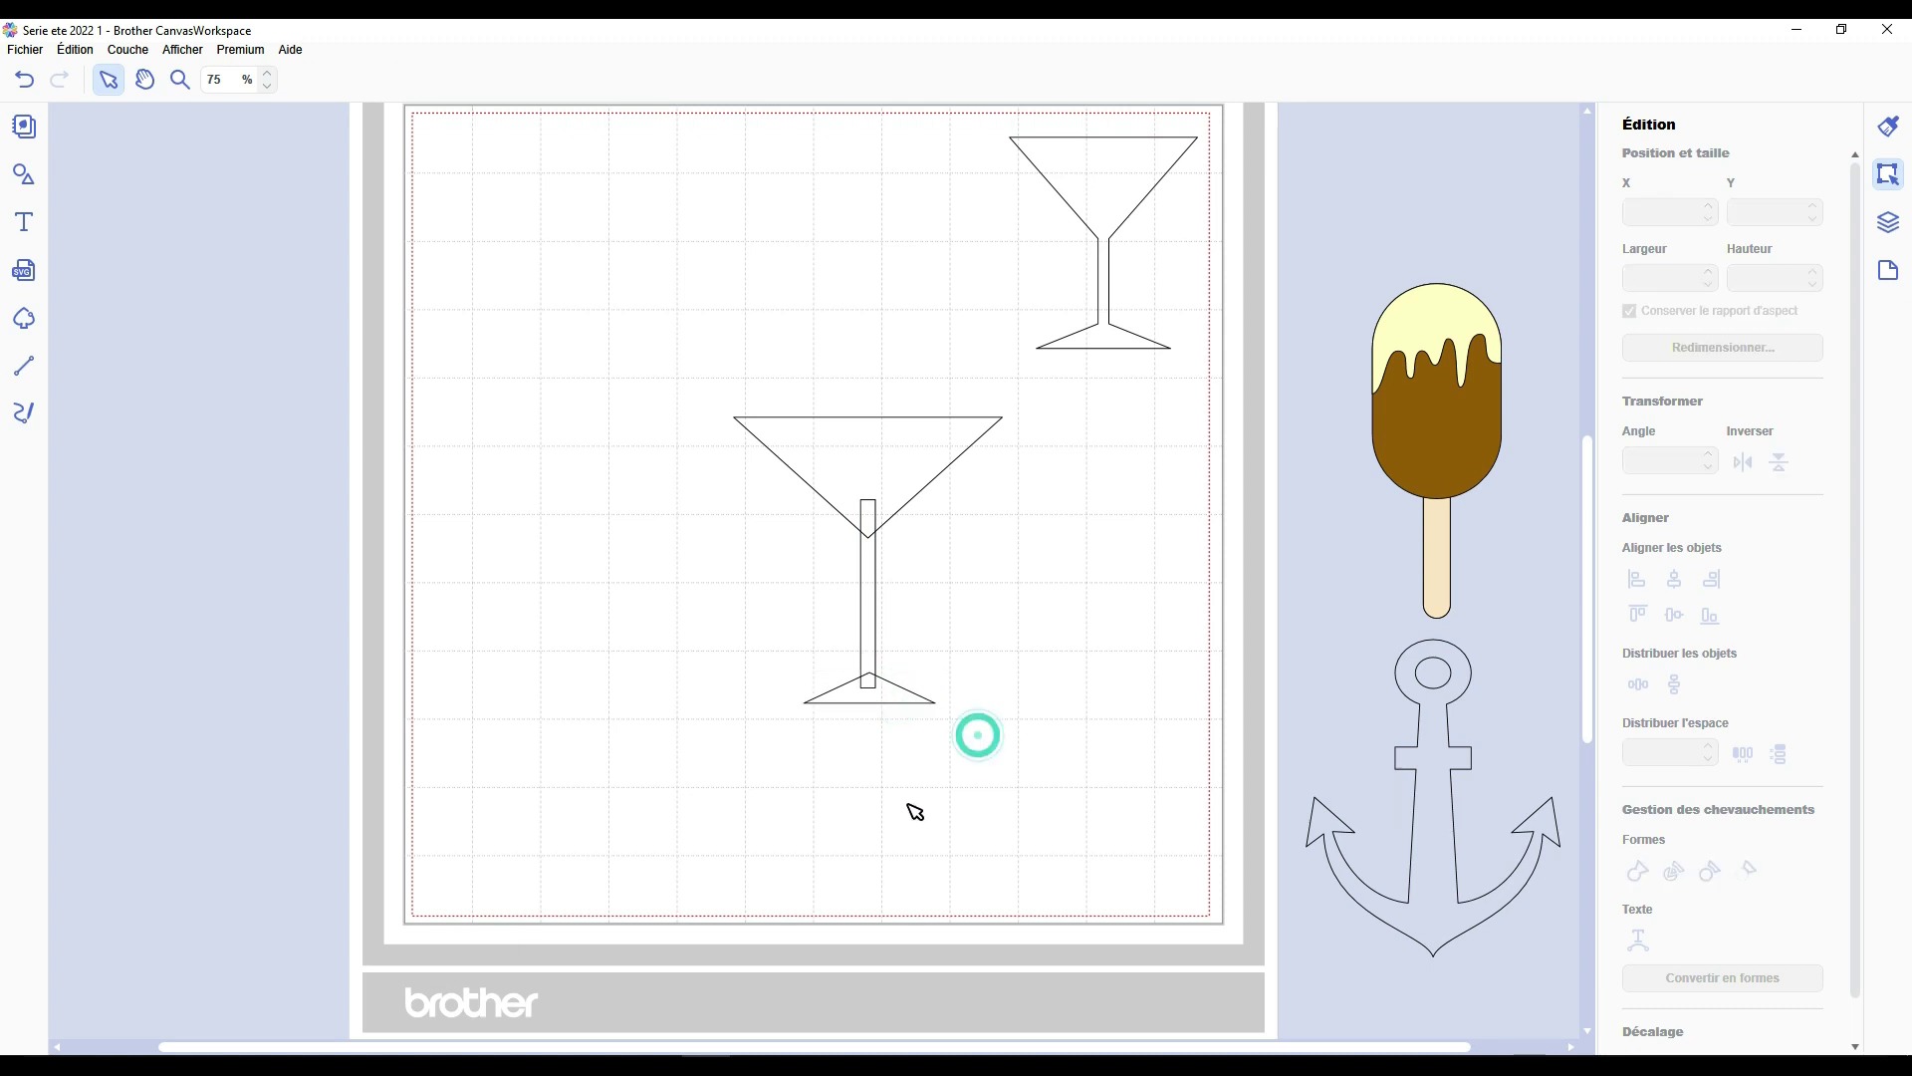
Set the bowl triangle's height to 45 mm without keeping proportions and reposition it over the top of the stem.
left_click(867, 467)
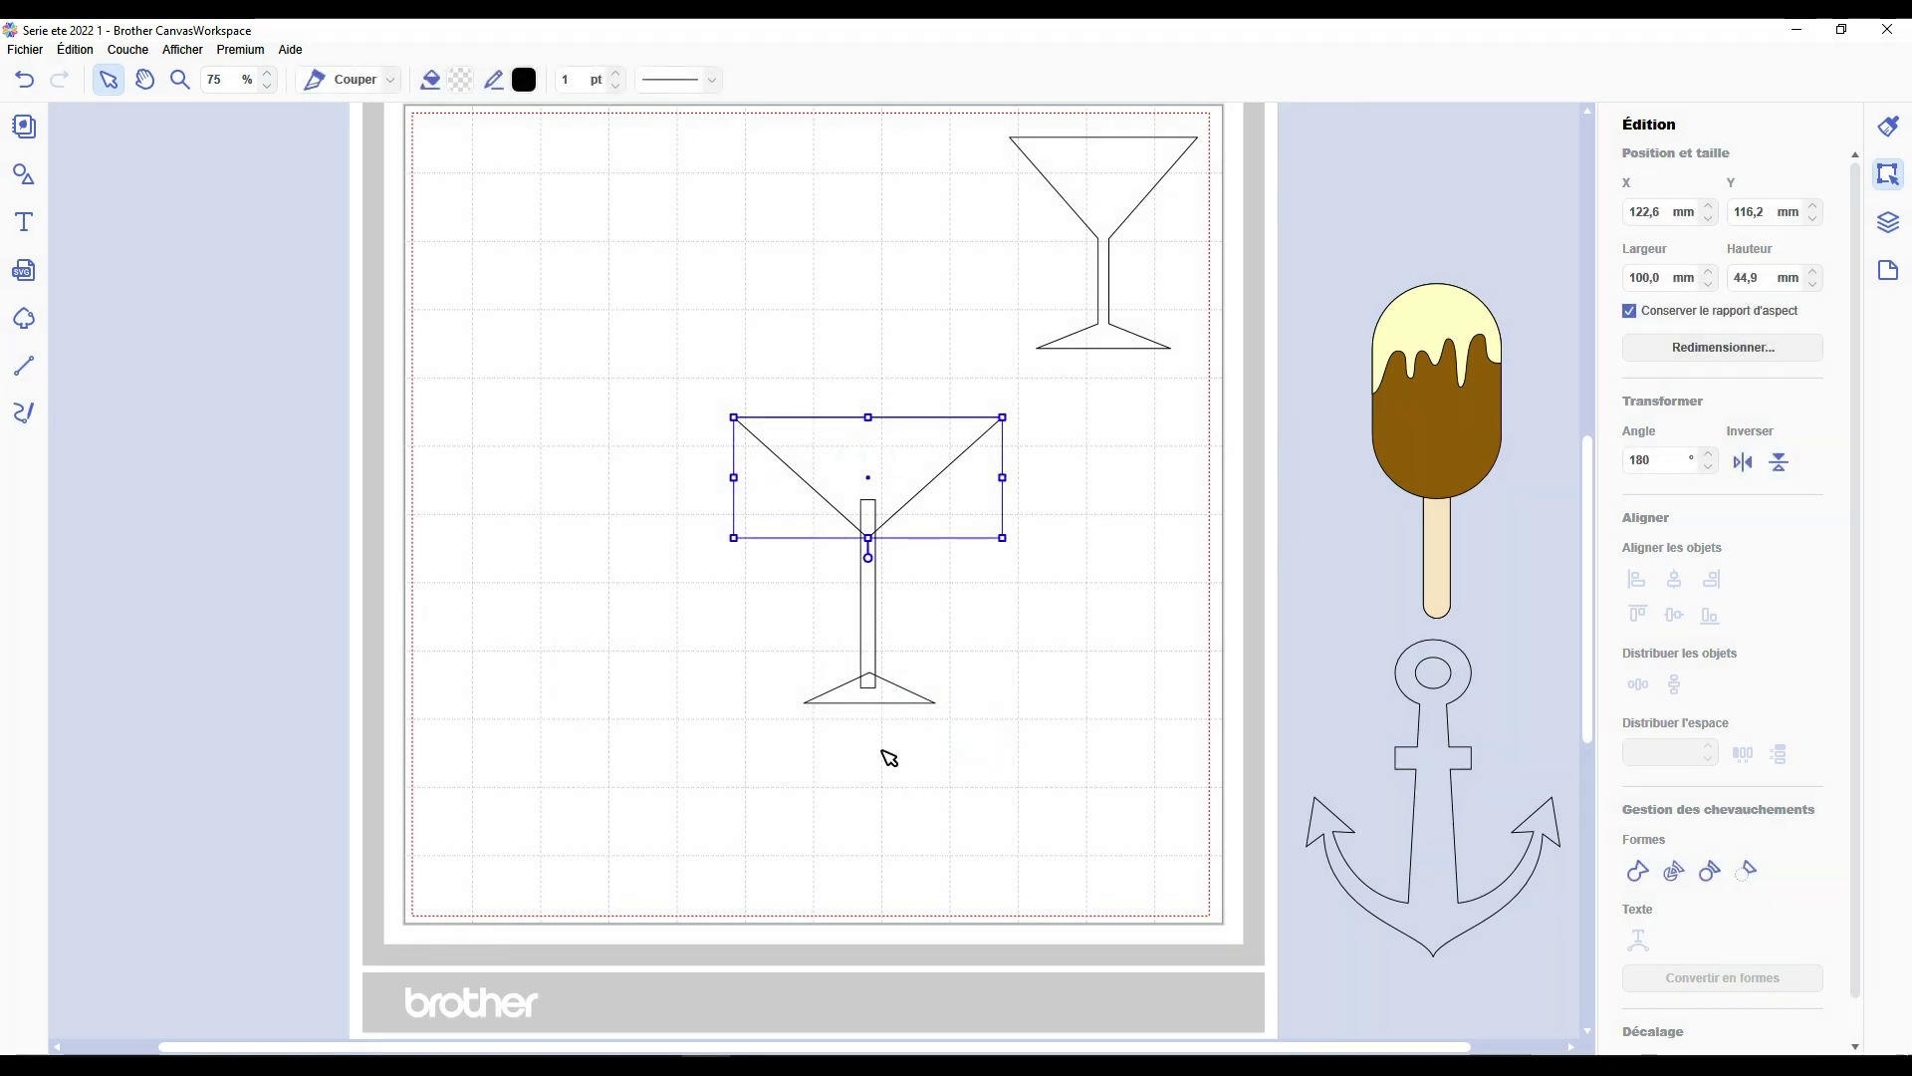
left_click(1758, 277)
type("45")
left_click_drag(893, 473, 814, 418)
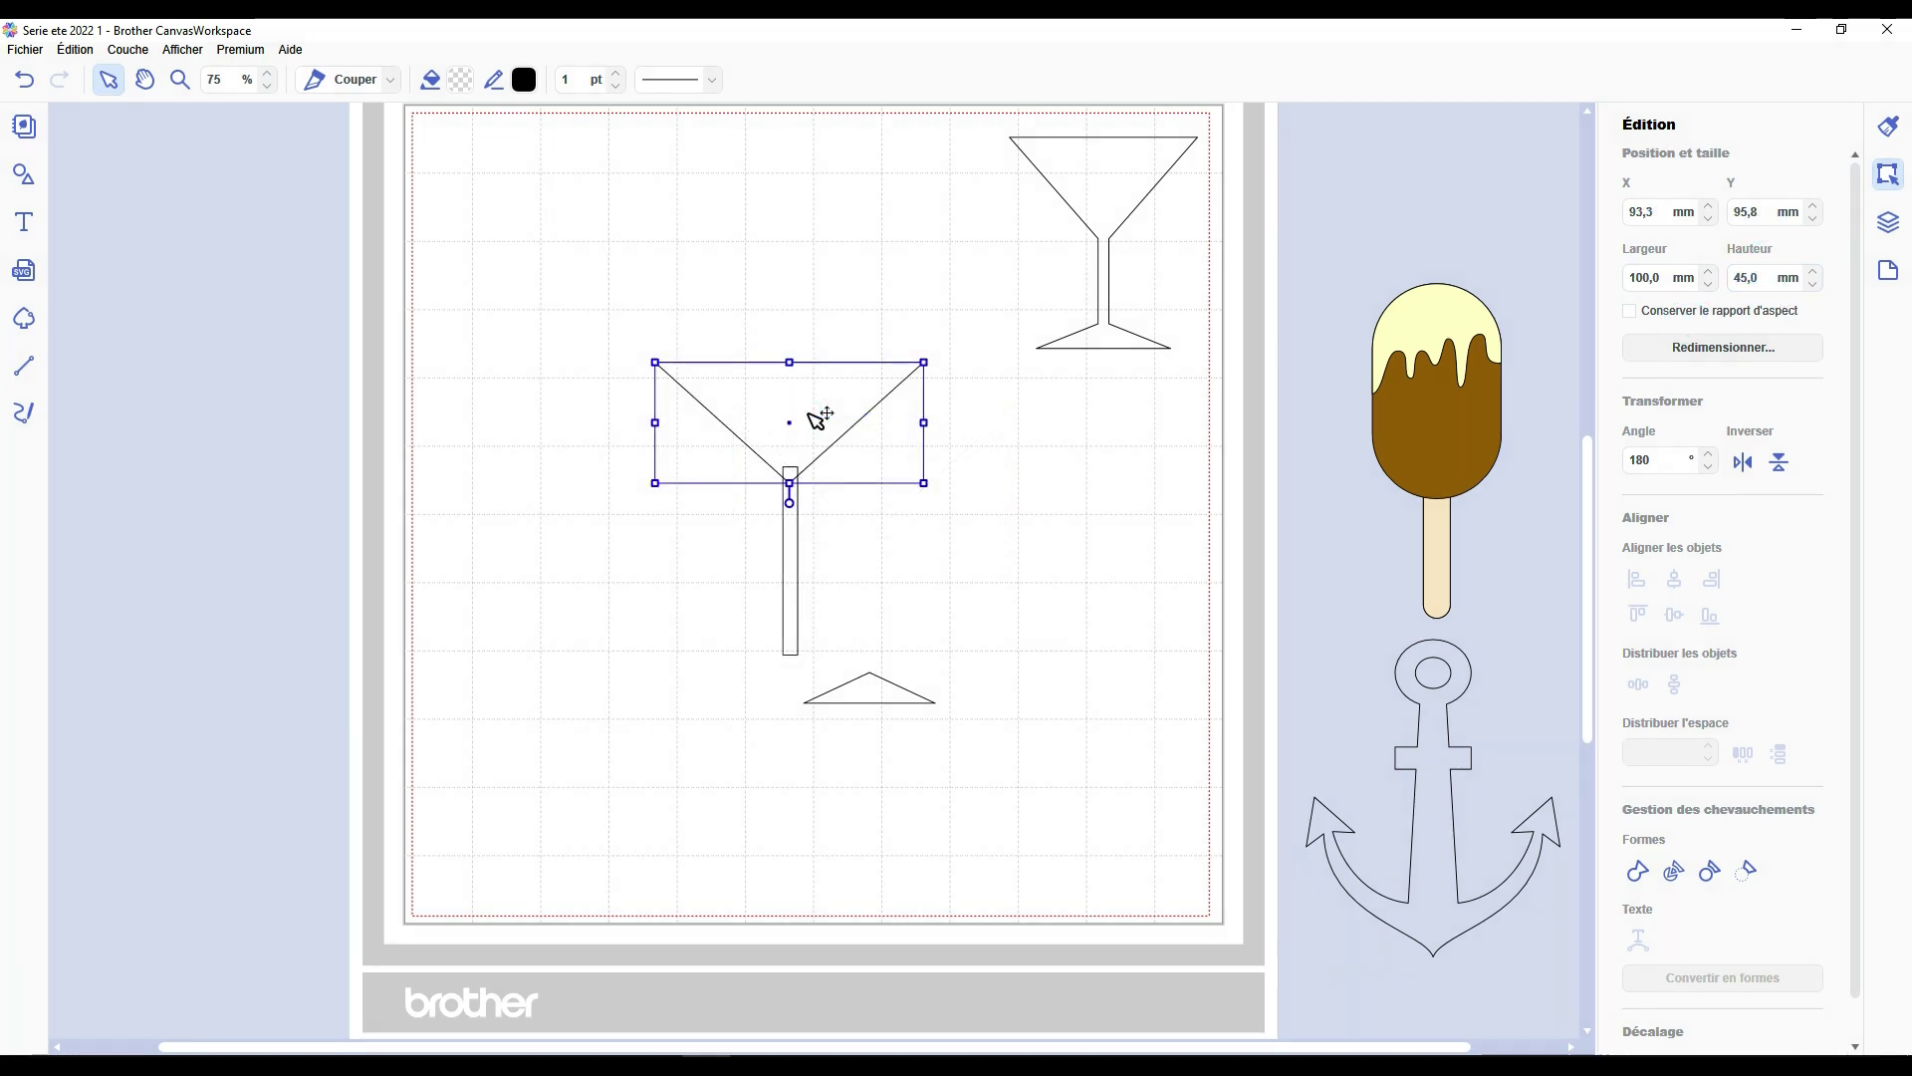
Set the stem rectangle's width to 5 mm.
left_click(793, 546)
type("5")
key("Return")
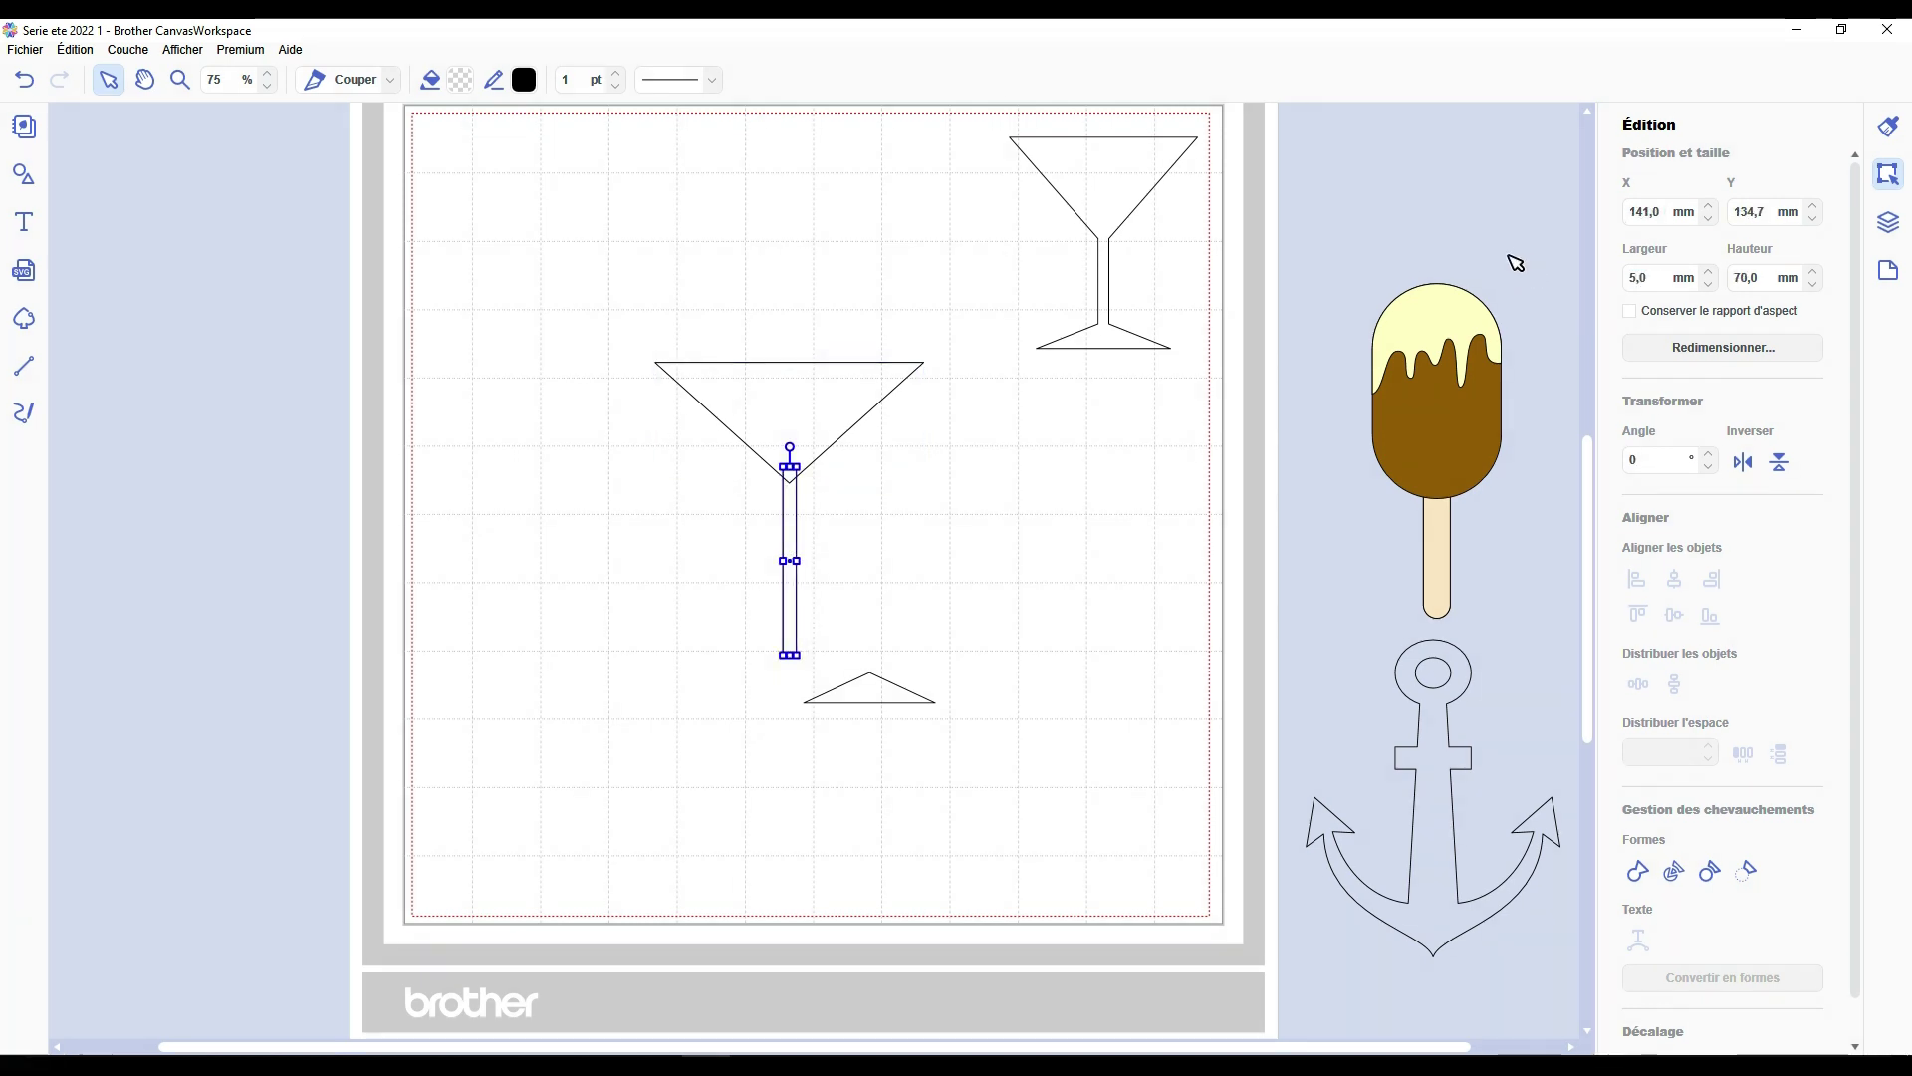
double_click(1752, 278)
Move the foot triangle under the stem and set its size to 50 mm wide by 10 mm high.
left_click_drag(901, 694, 819, 672)
double_click(1659, 279)
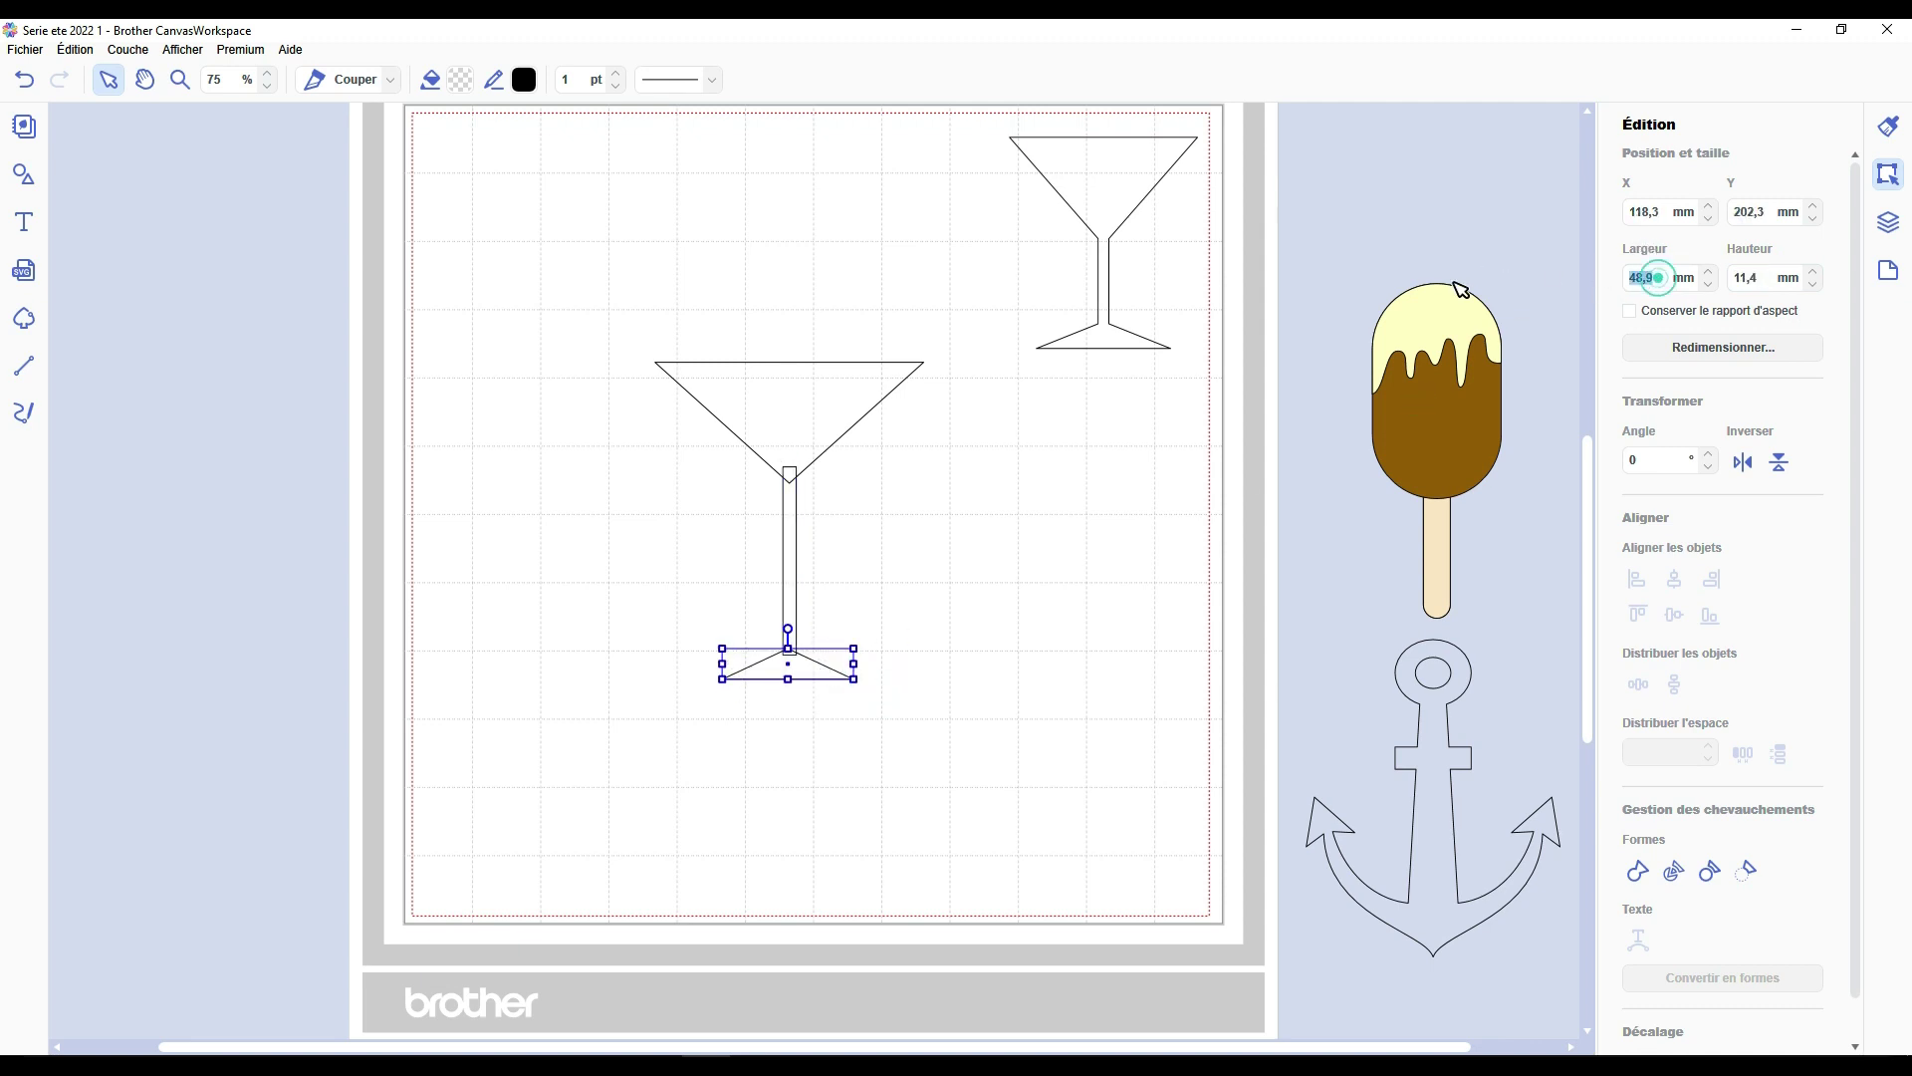
type("50")
key("Return")
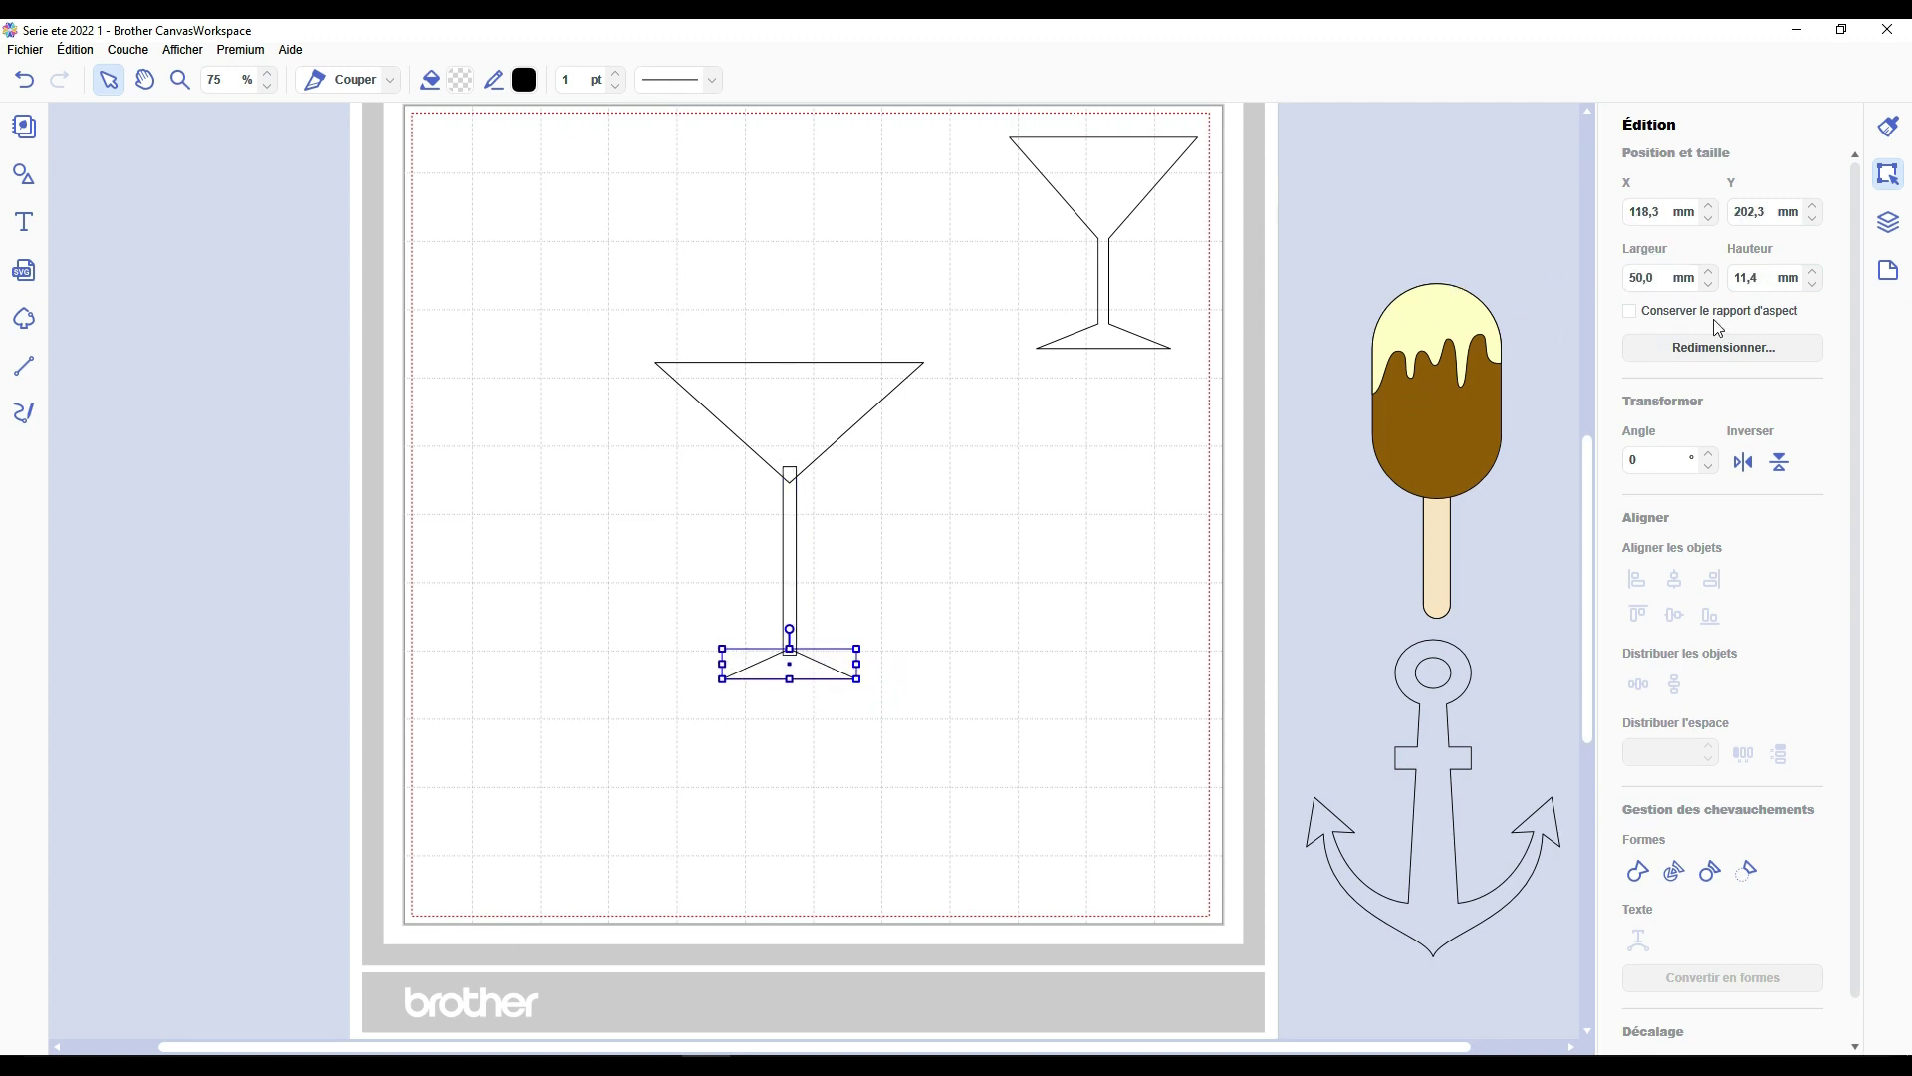
type("10")
key("Return")
Align the bowl, stem and foot on their horizontal centres and merge them into one outline.
left_click_drag(991, 719, 727, 399)
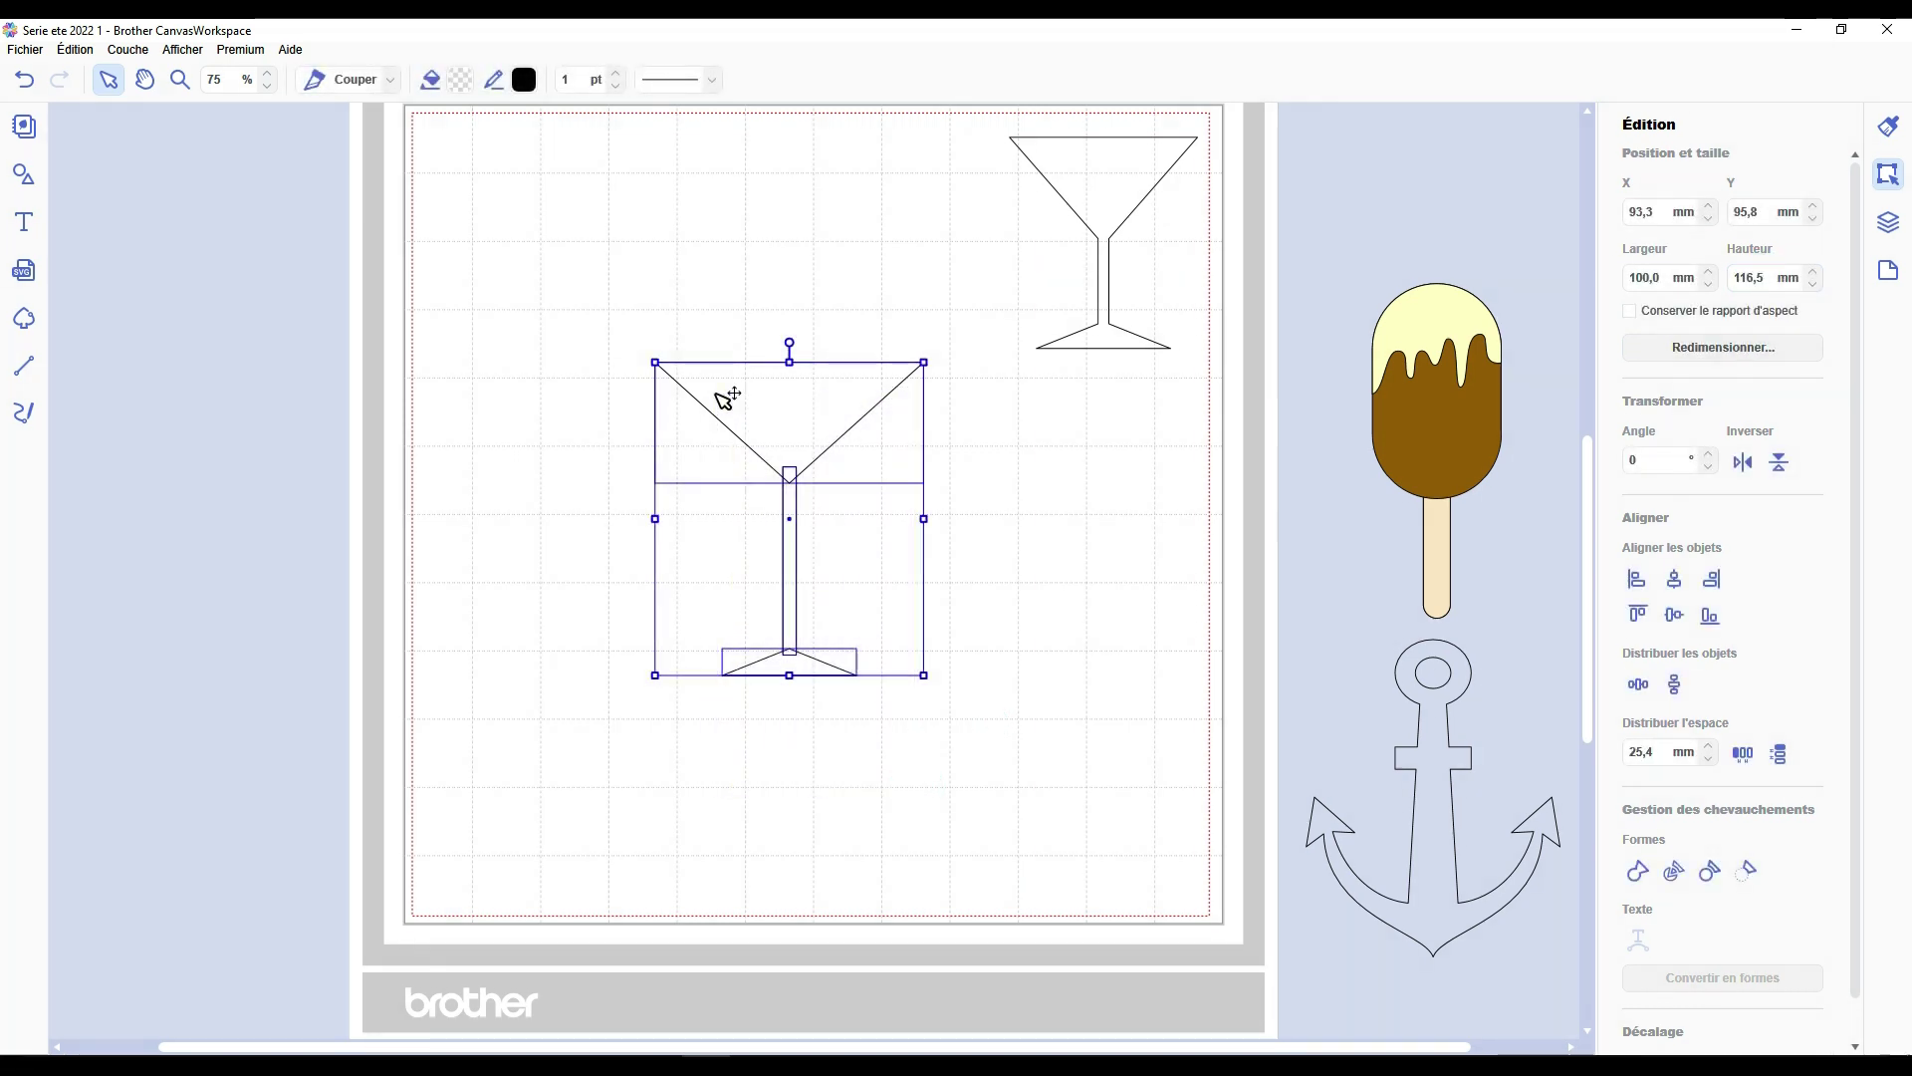
left_click(1675, 580)
left_click(1638, 870)
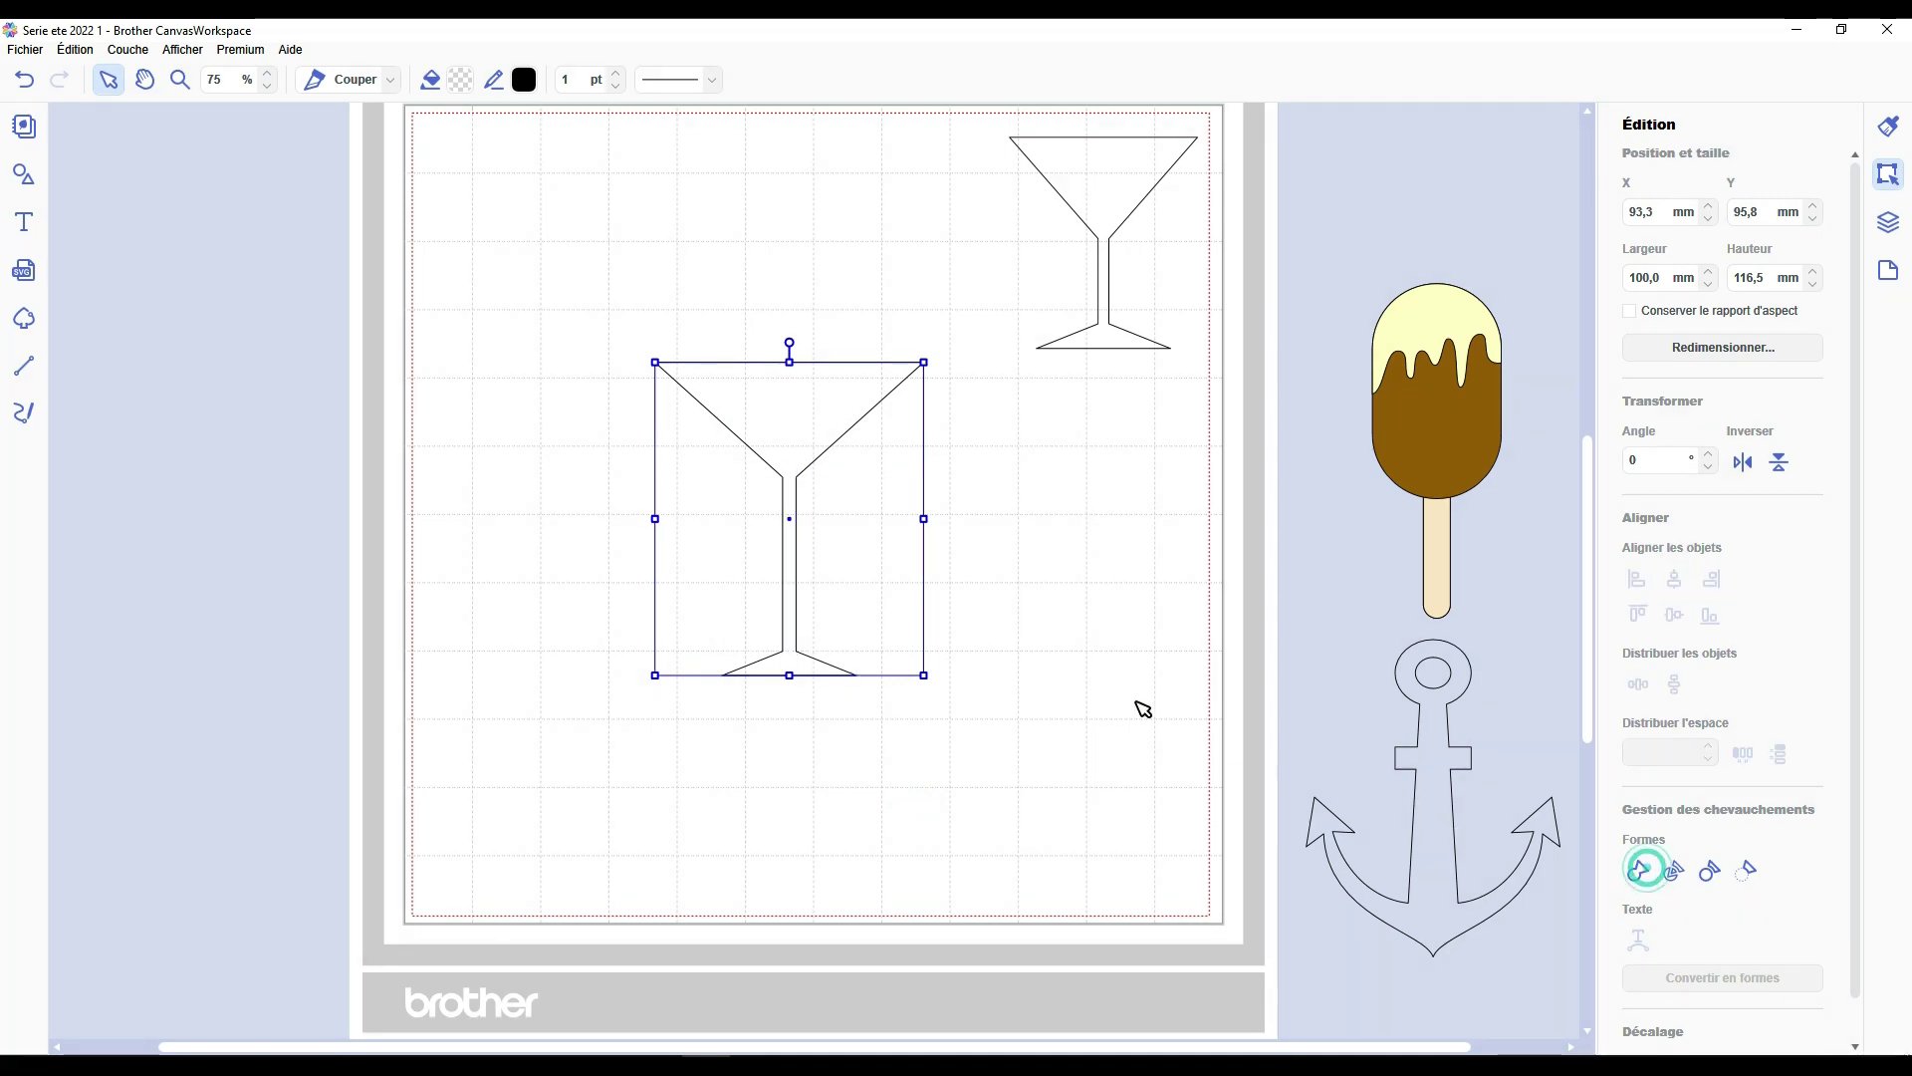
left_click(1136, 701)
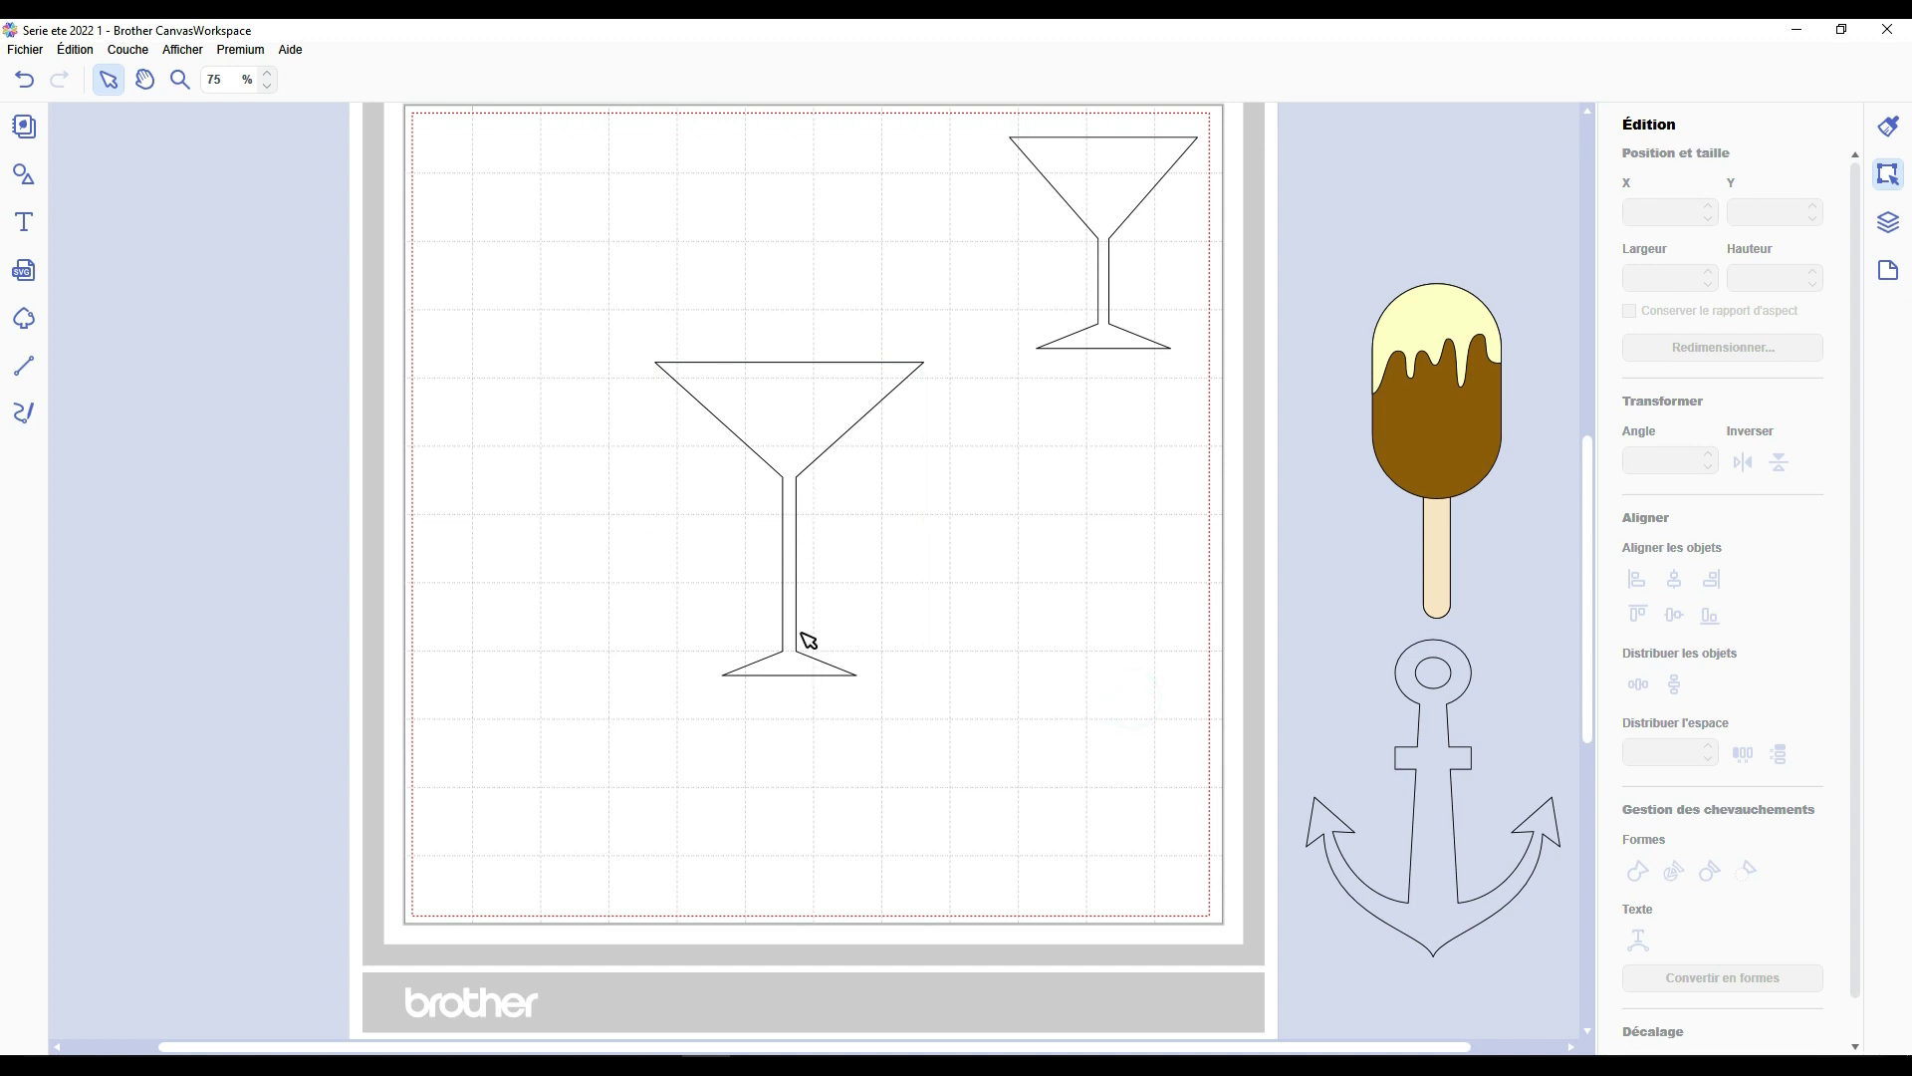
Undo the merge, shorten the stem to 50 mm, move the foot up to meet it and merge the three shapes again.
left_click(787, 556)
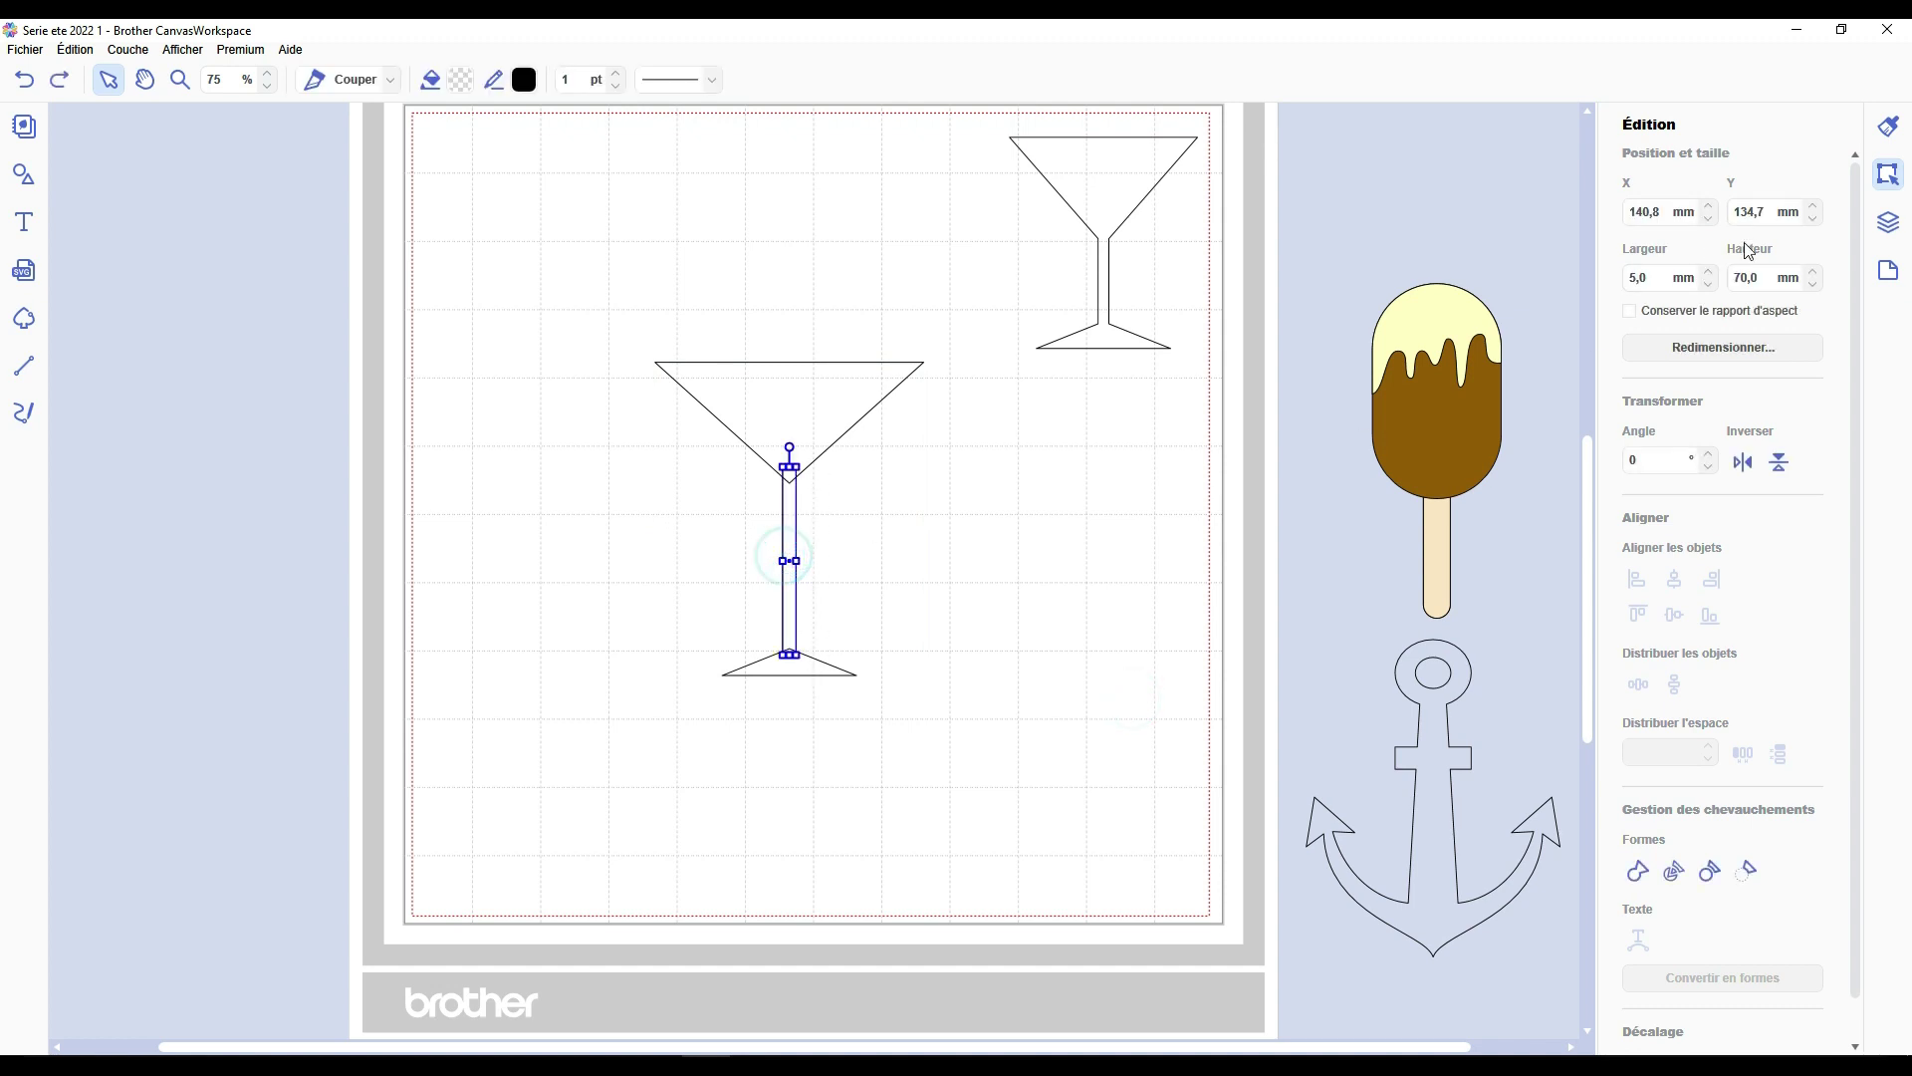
double_click(1763, 280)
type("50")
key("Return")
left_click_drag(789, 665, 793, 610)
left_click_drag(876, 709, 738, 392)
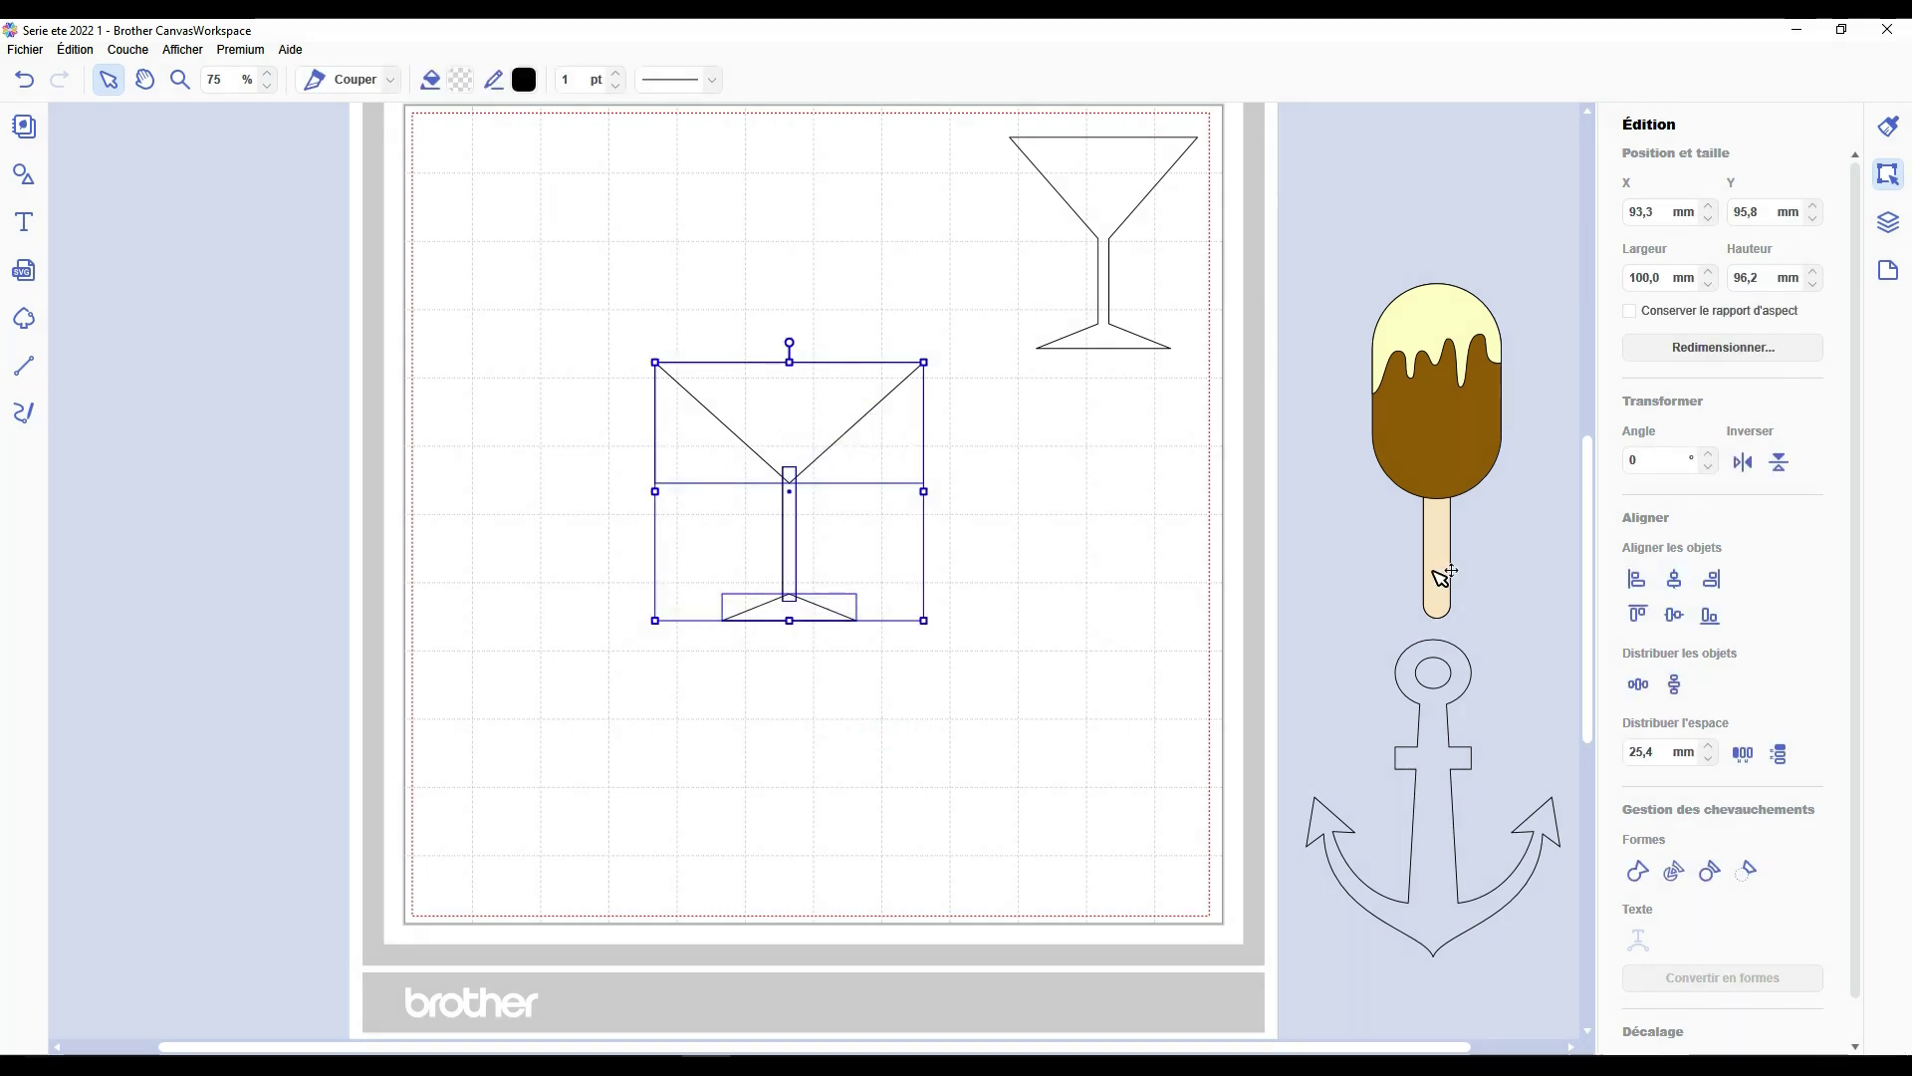
left_click(1636, 874)
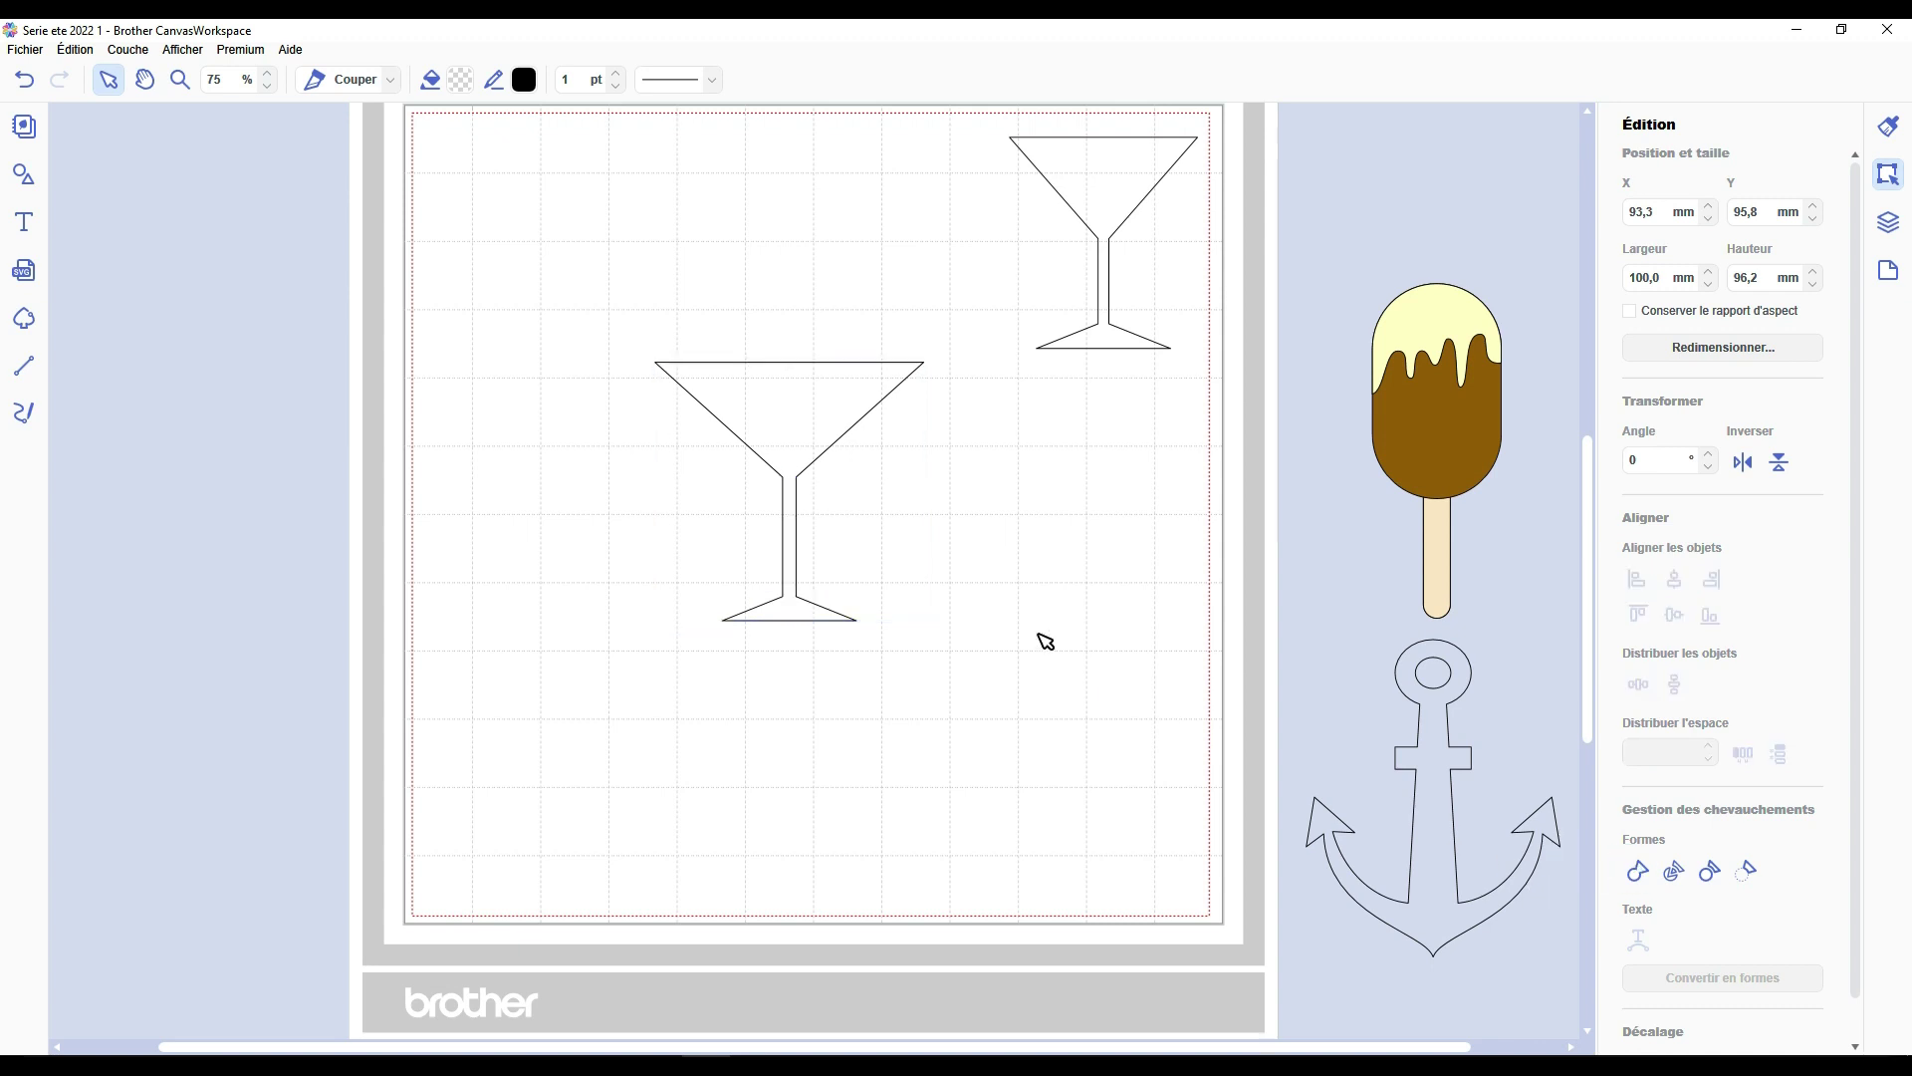
Move the merged glass up the mat, scale it down to about 56 mm wide and place it beside the existing glass.
left_click(1036, 638)
scroll(893, 726, "up", 3)
left_click_drag(802, 550, 802, 403)
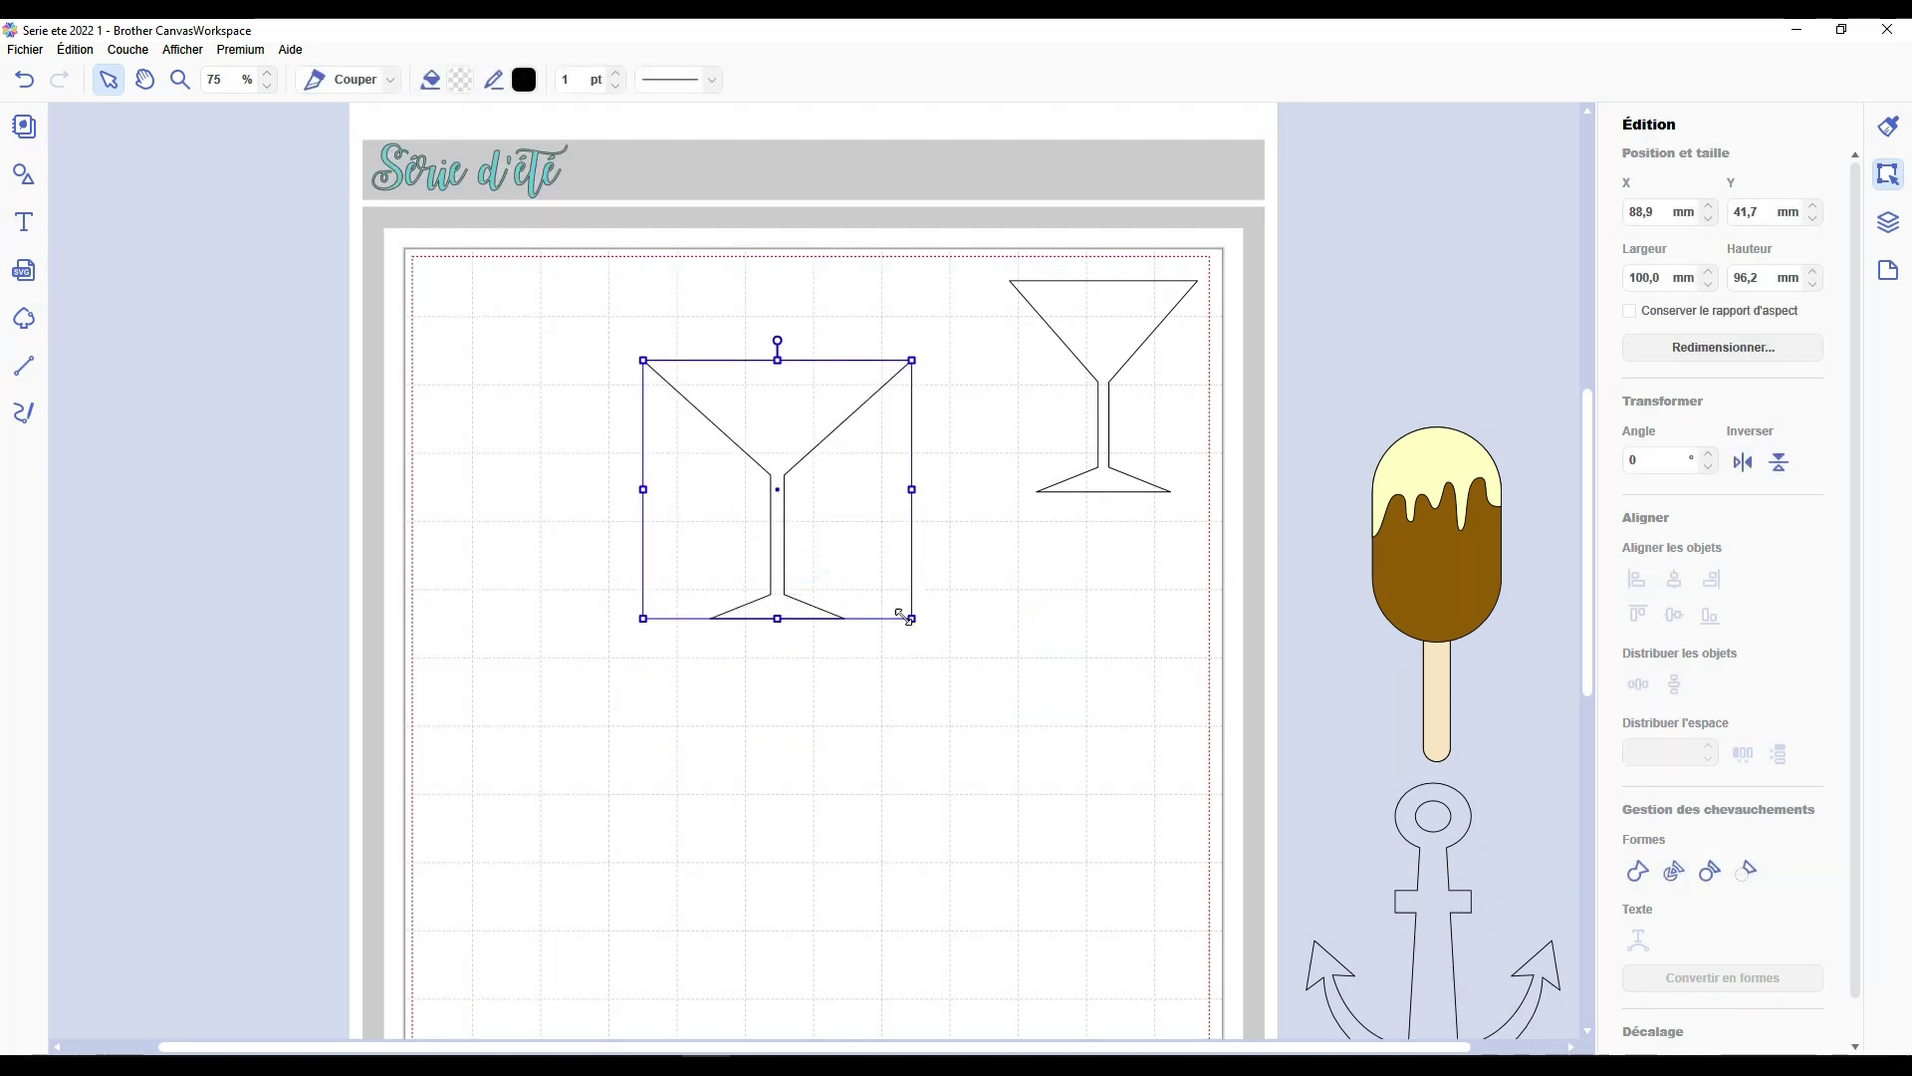
left_click_drag(911, 619, 793, 504)
left_click_drag(747, 396, 854, 369)
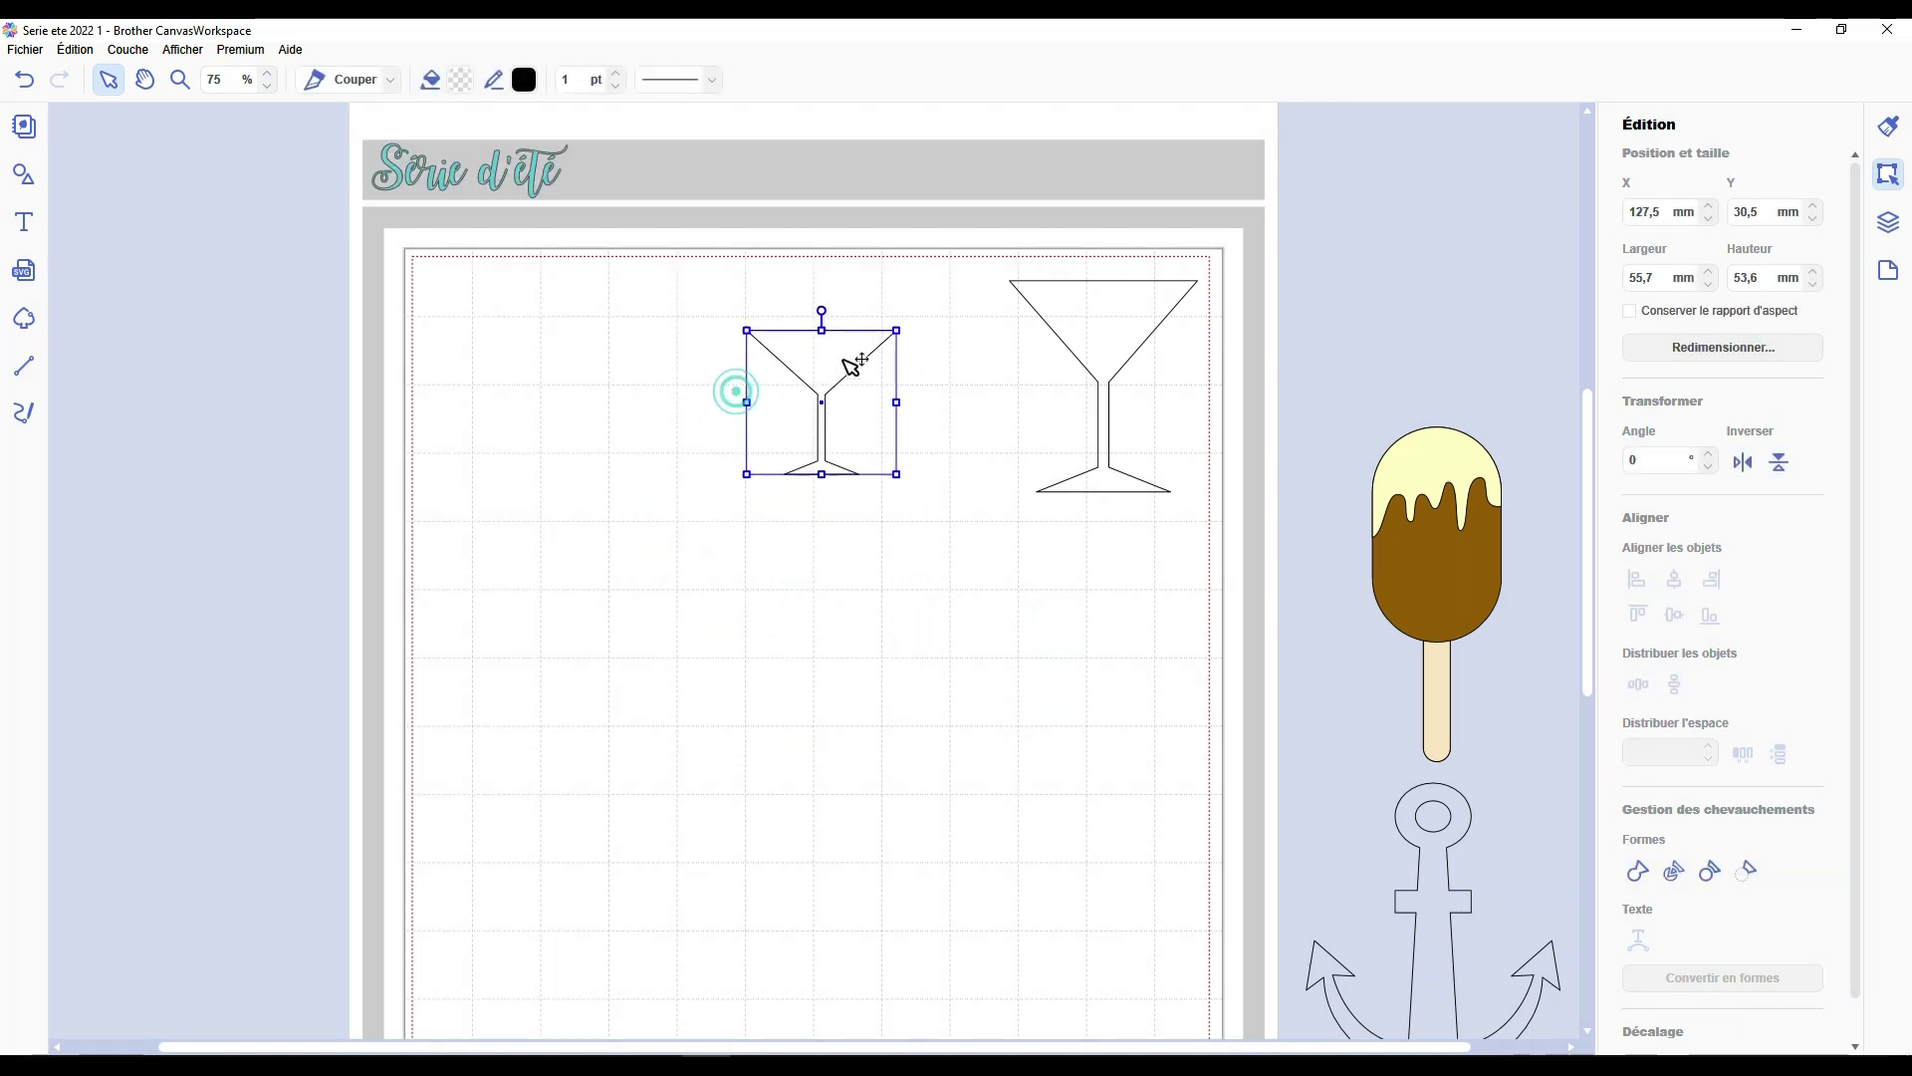
left_click(1006, 523)
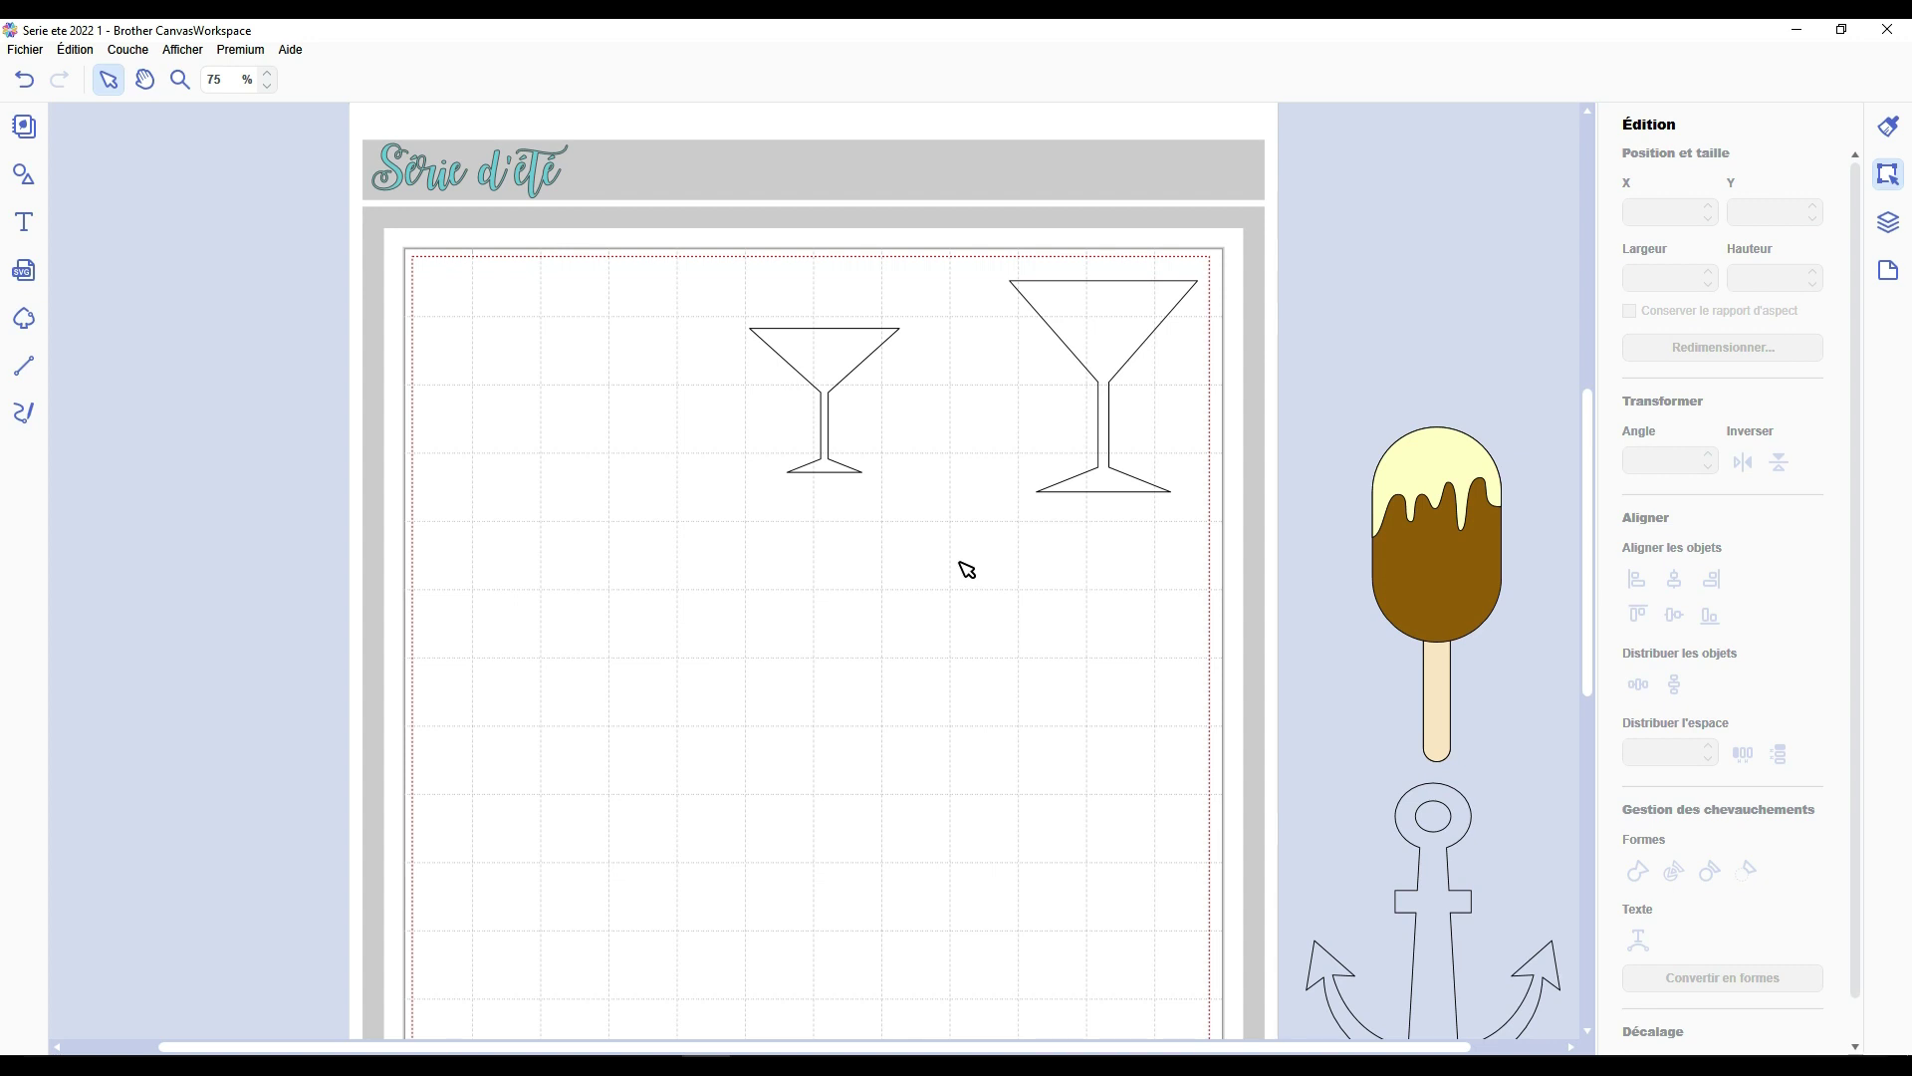
Insert a plain rectangle, a circle and a wide rectangle with fully rounded ends beside the ice lolly on the mat.
scroll(966, 569, "down", 3)
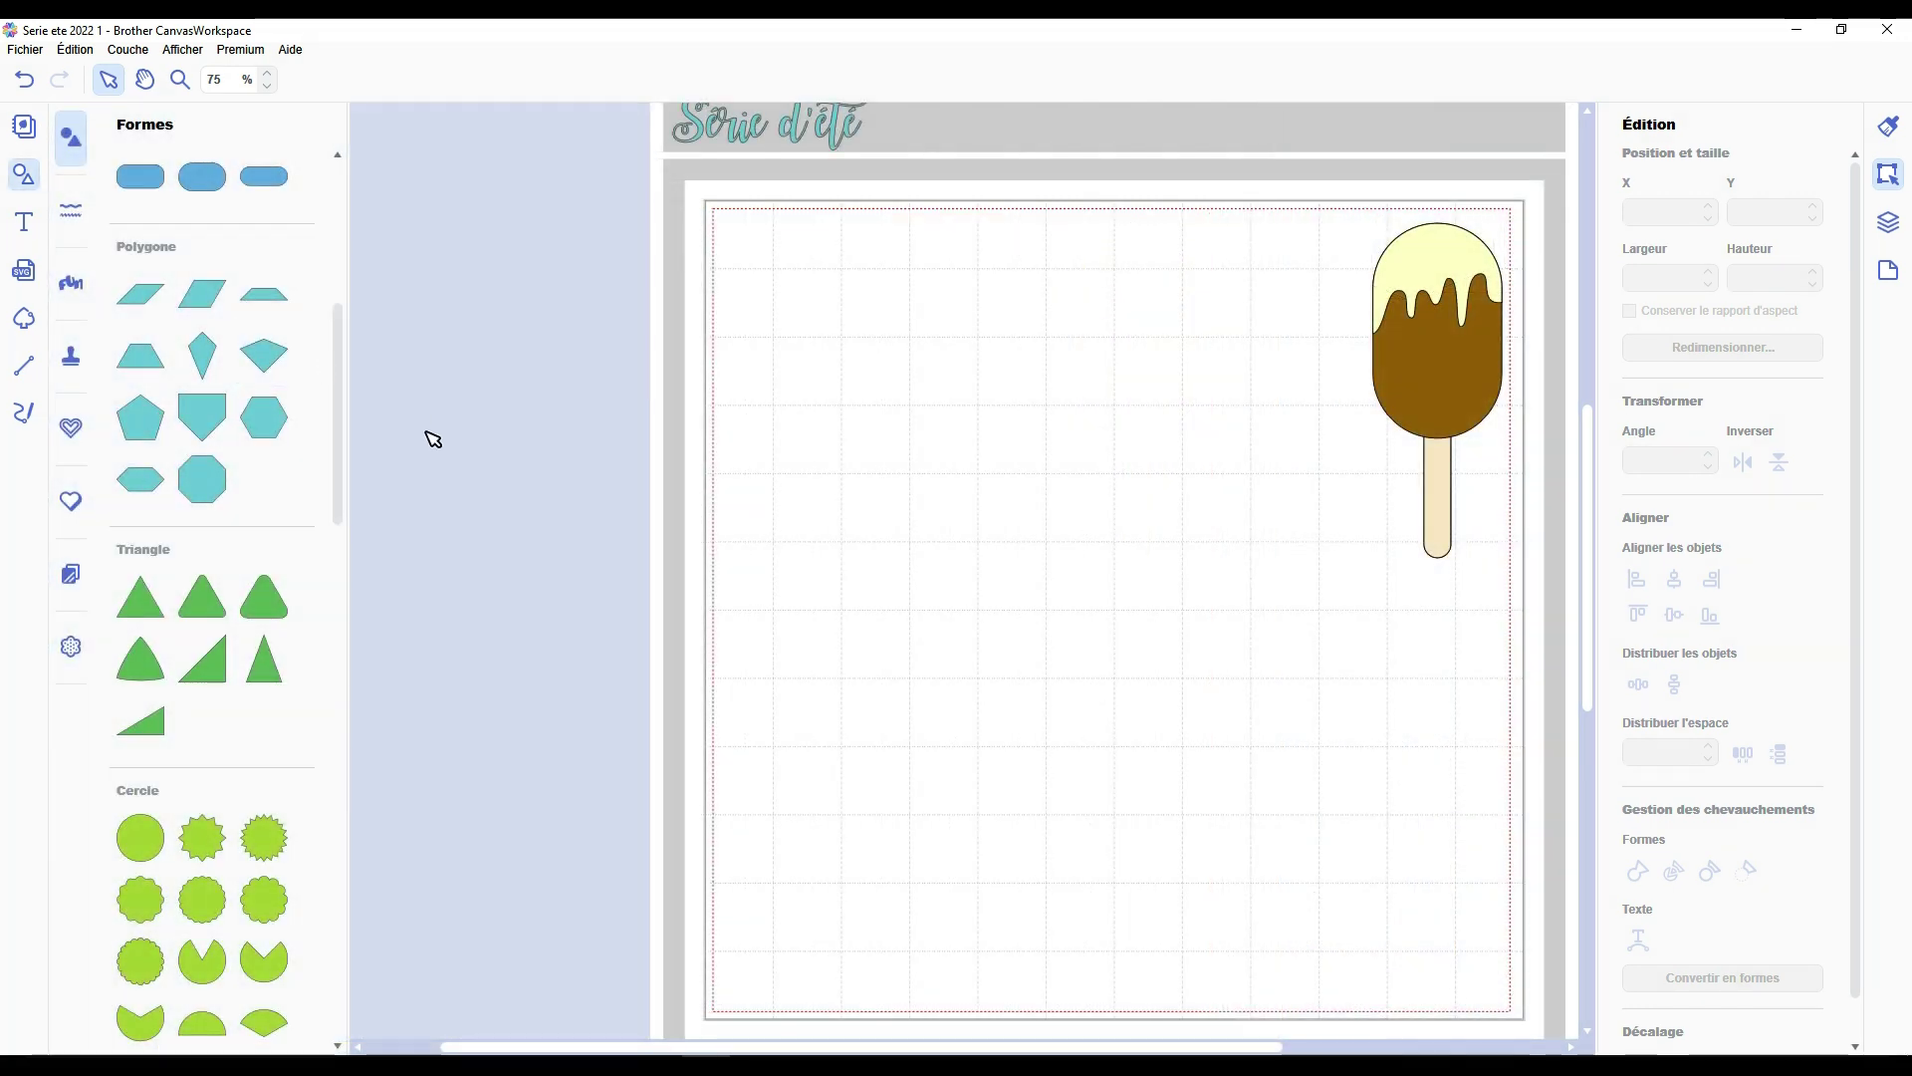
scroll(204, 478, "up", 6)
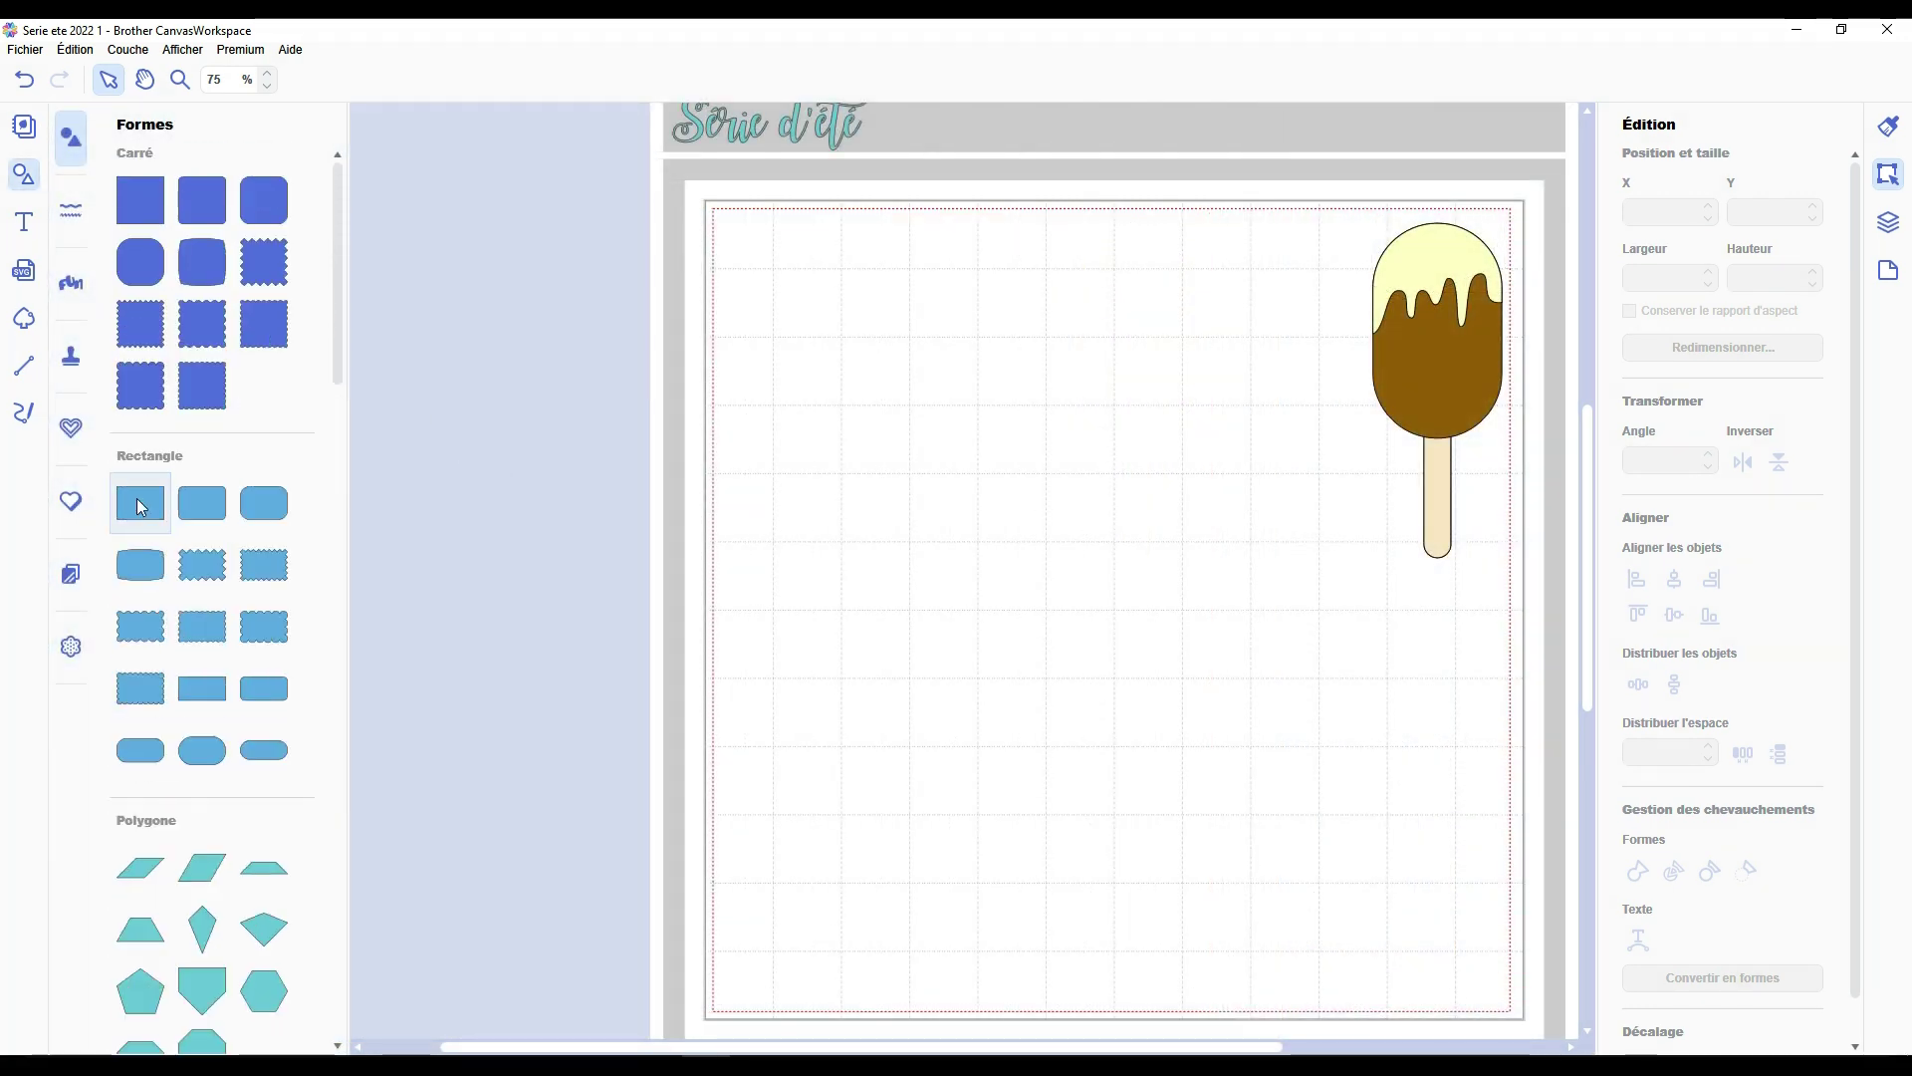
left_click_drag(141, 503, 881, 525)
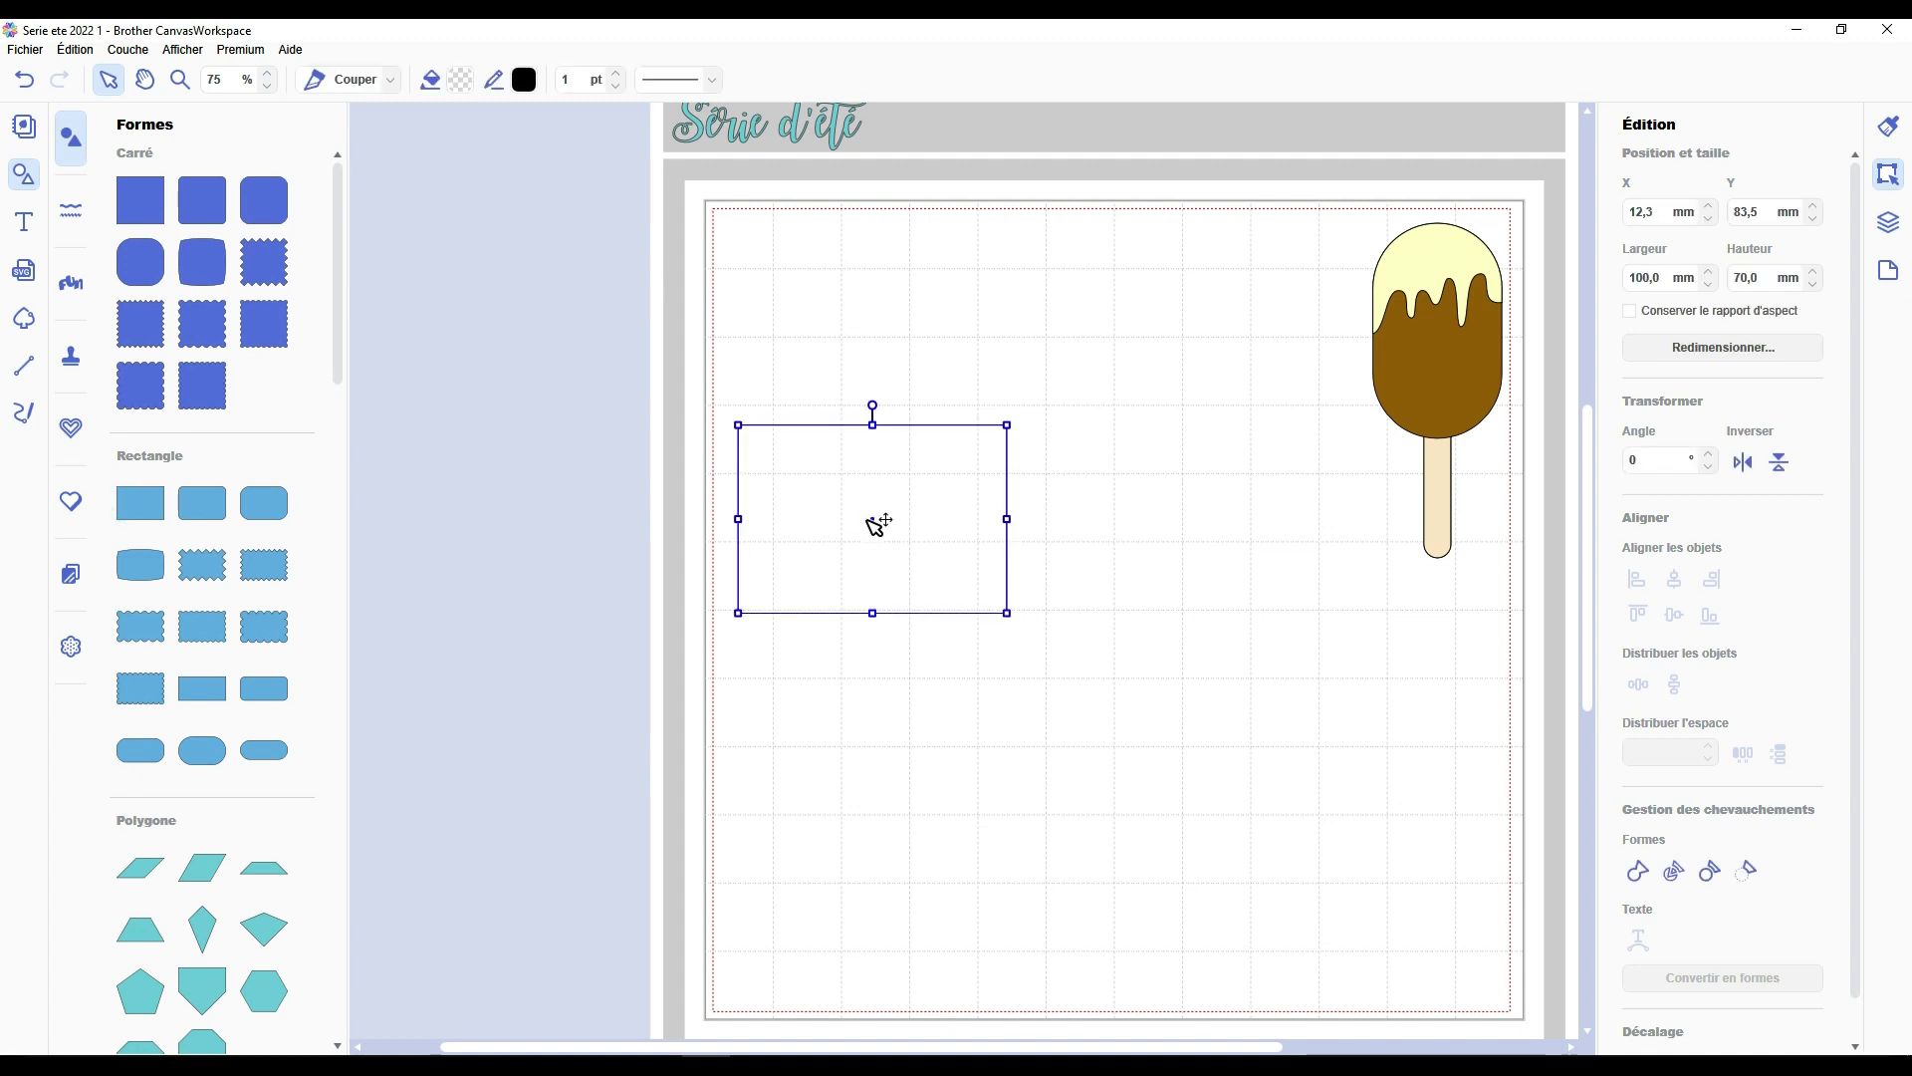
scroll(264, 641, "down", 6)
left_click_drag(140, 790, 918, 605)
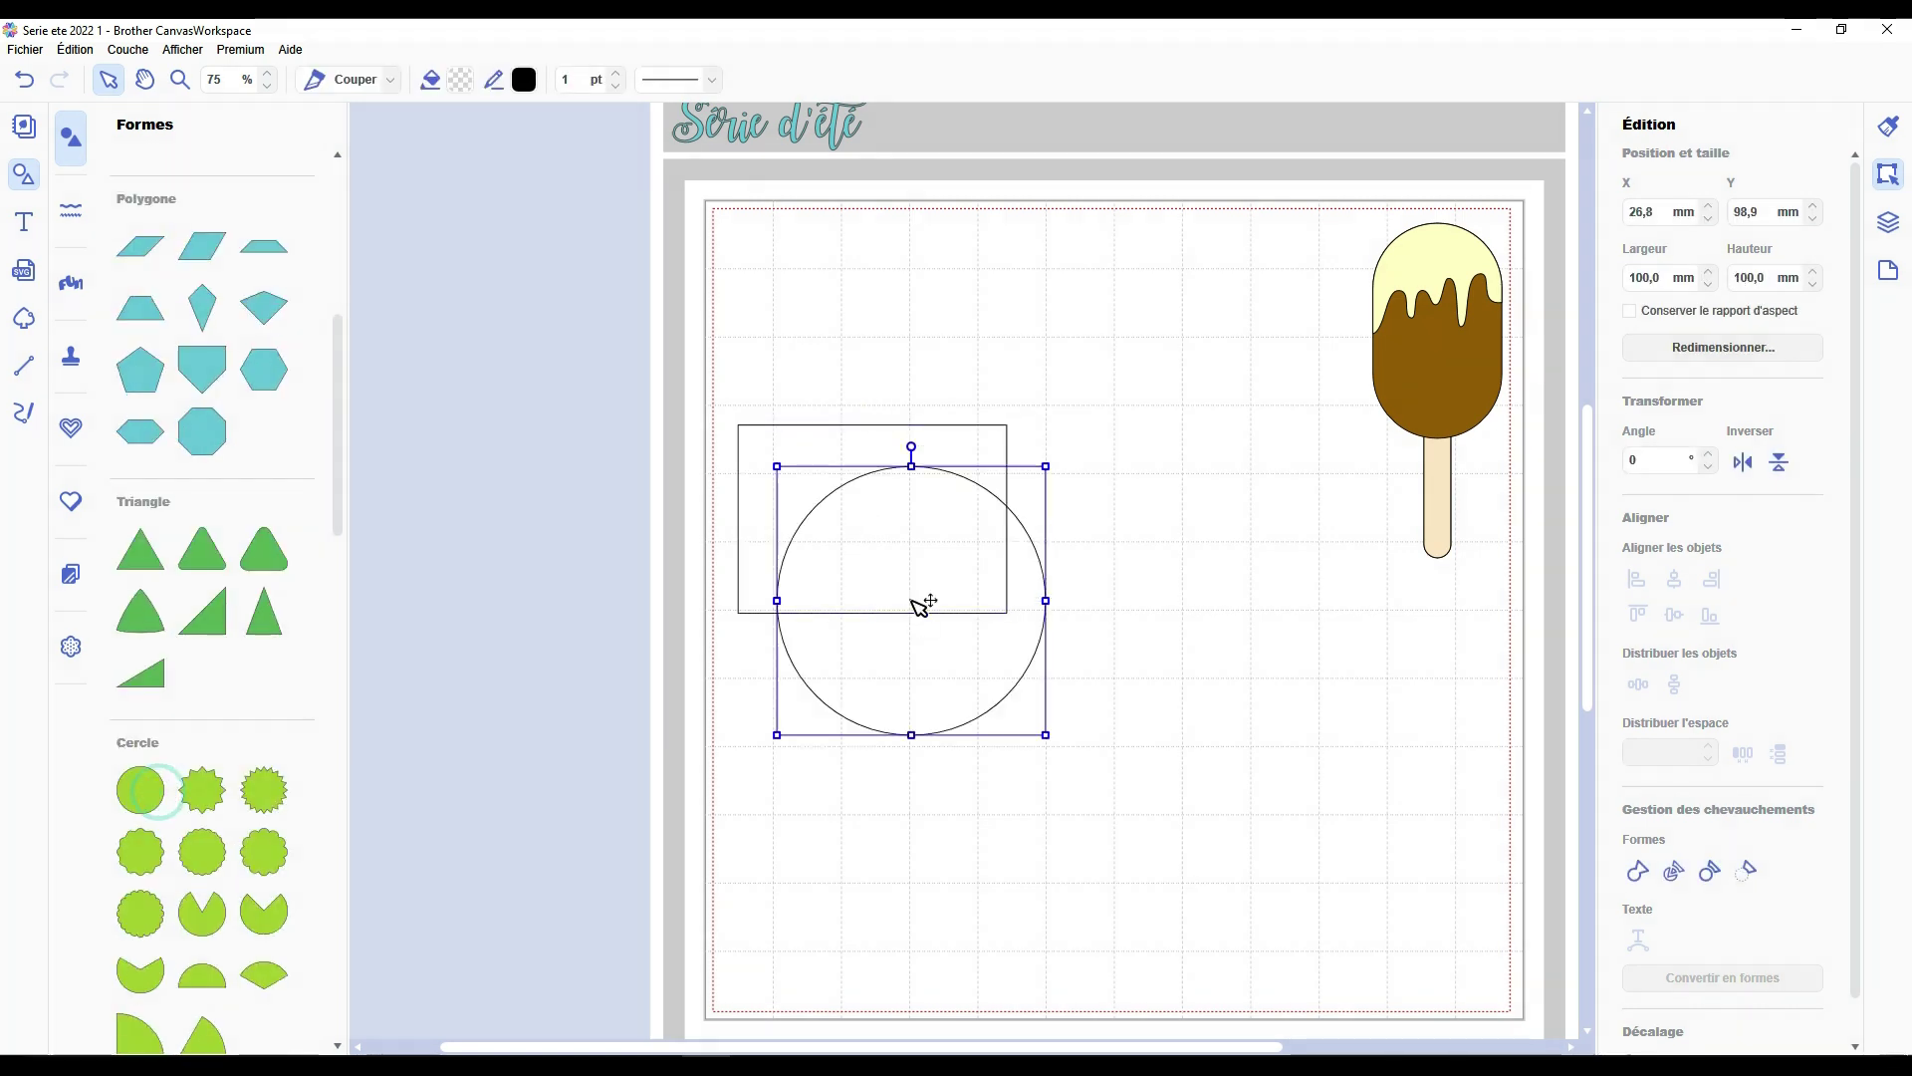
scroll(213, 559, "up", 6)
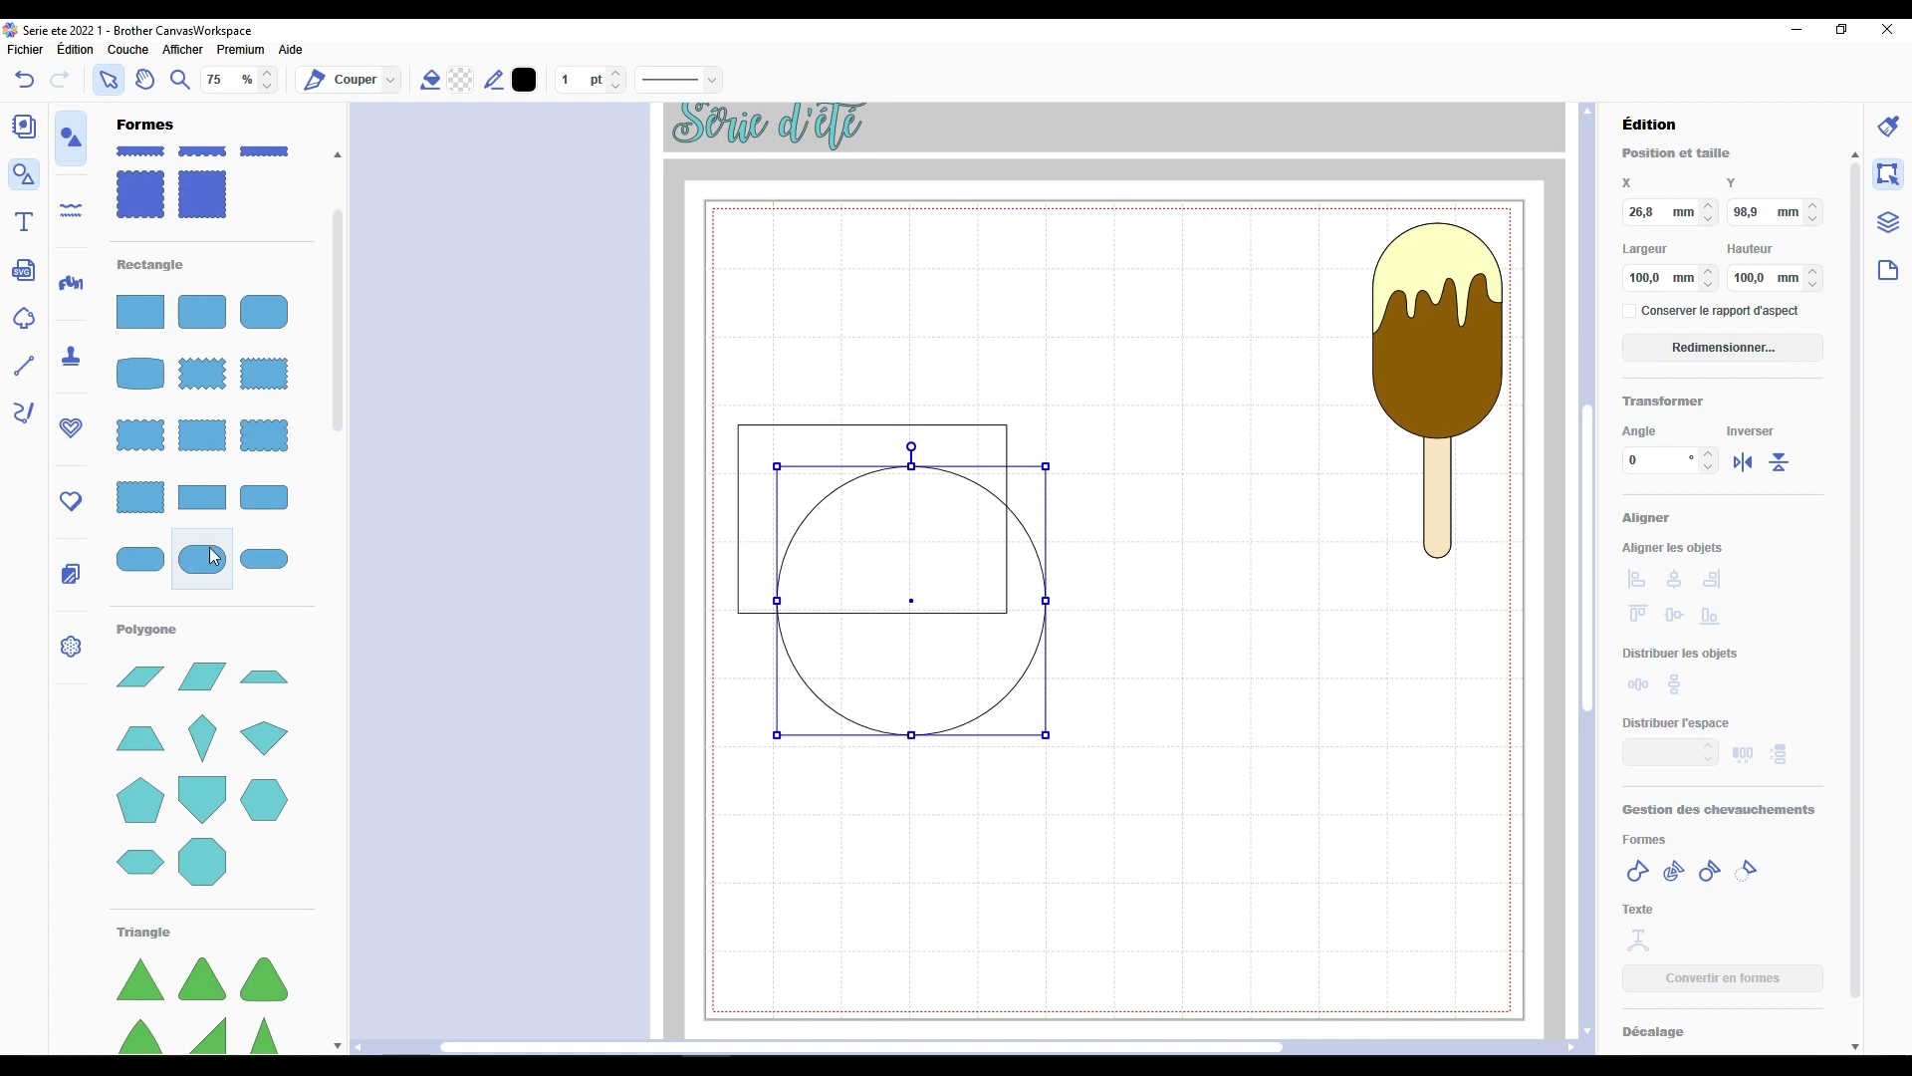
left_click_drag(201, 566, 1162, 371)
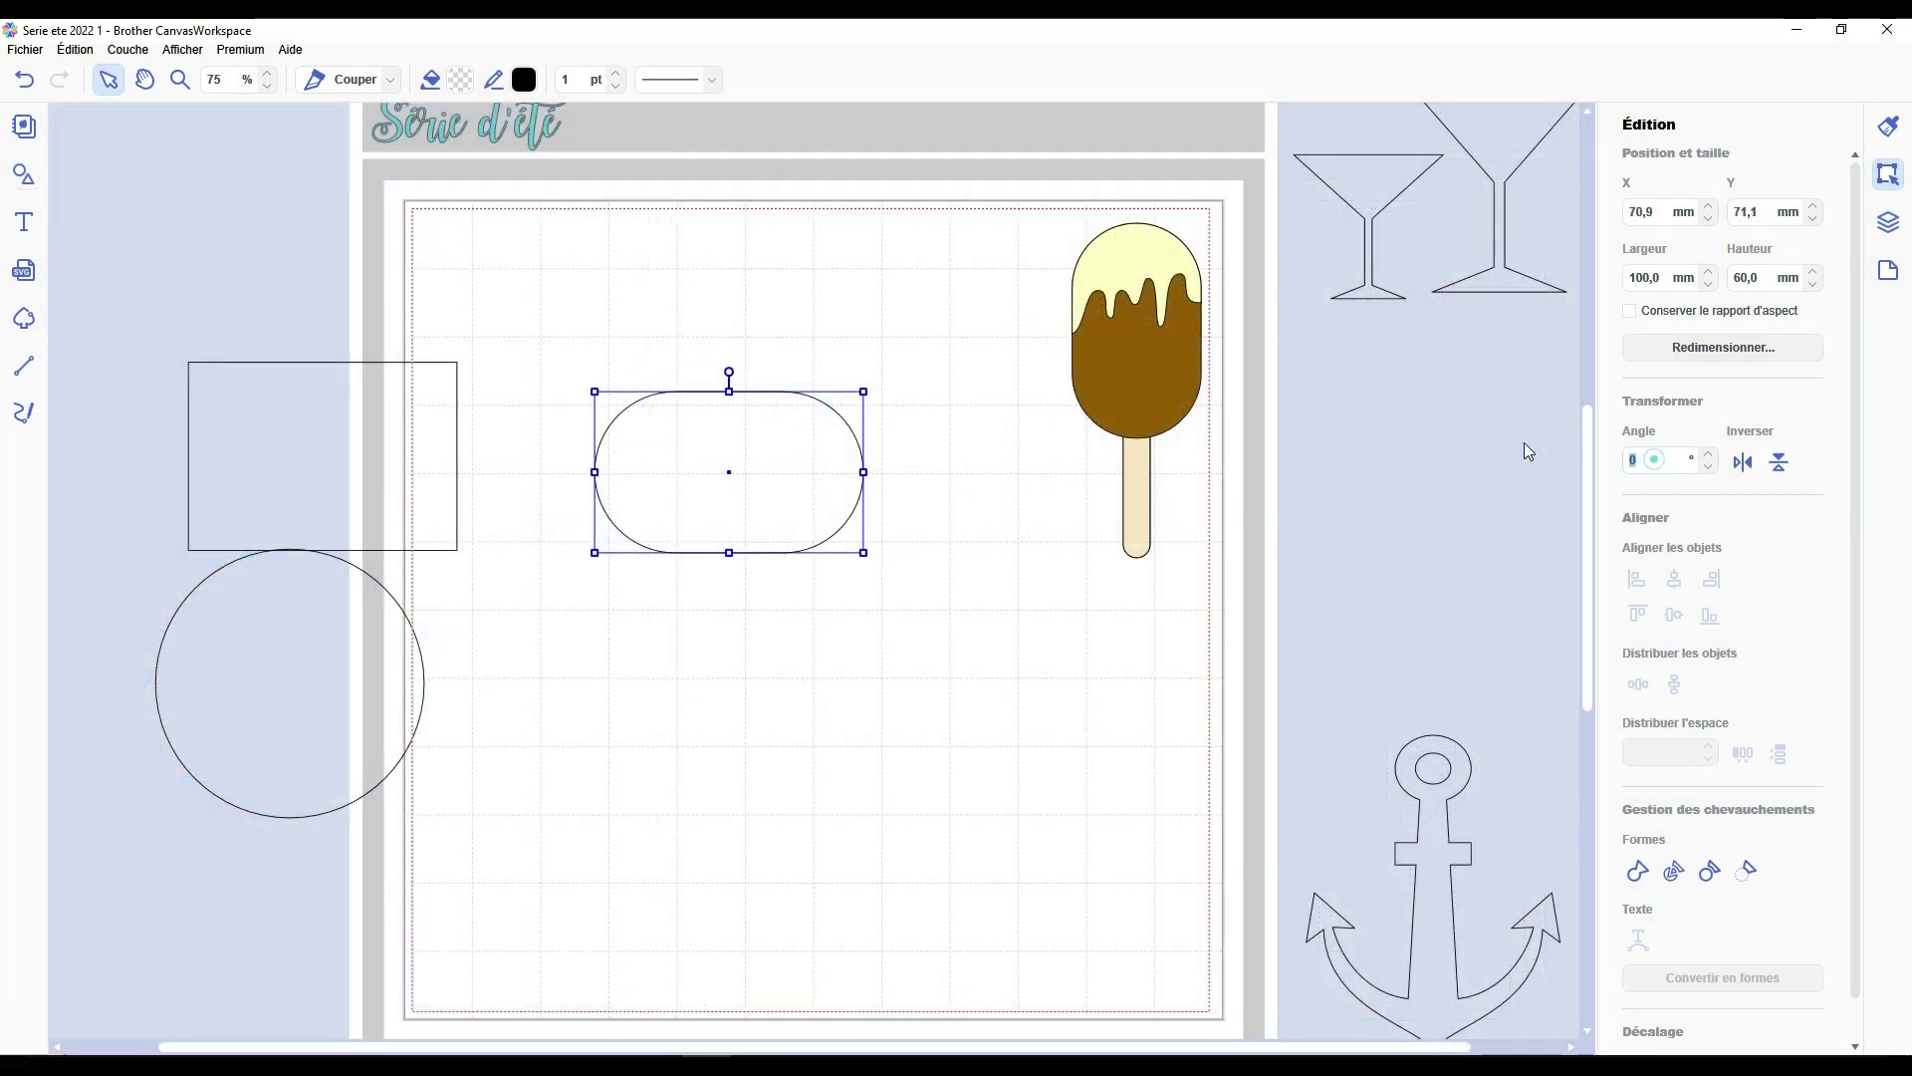
Rotate the rounded rectangle by 90° and move it toward the upper part of the mat as the lolly body.
type("90")
key("Return")
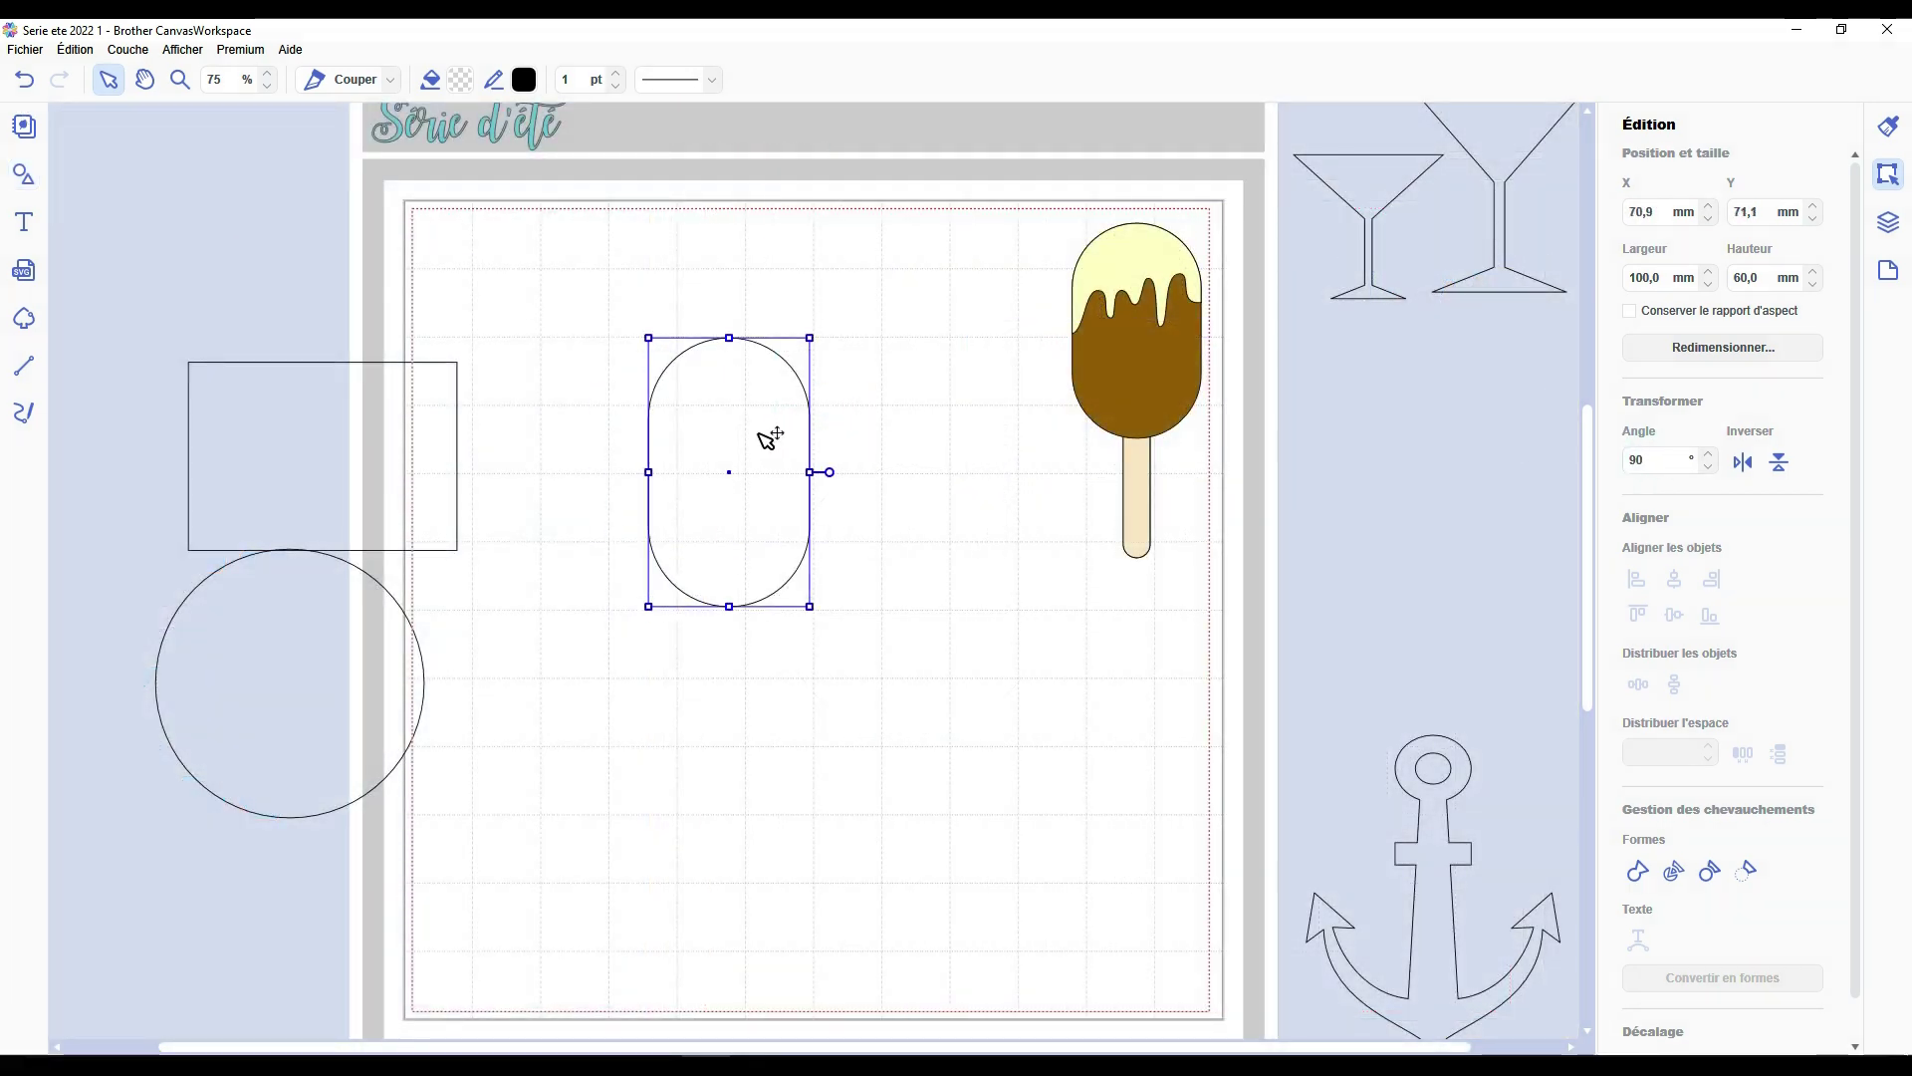
left_click_drag(762, 433, 779, 365)
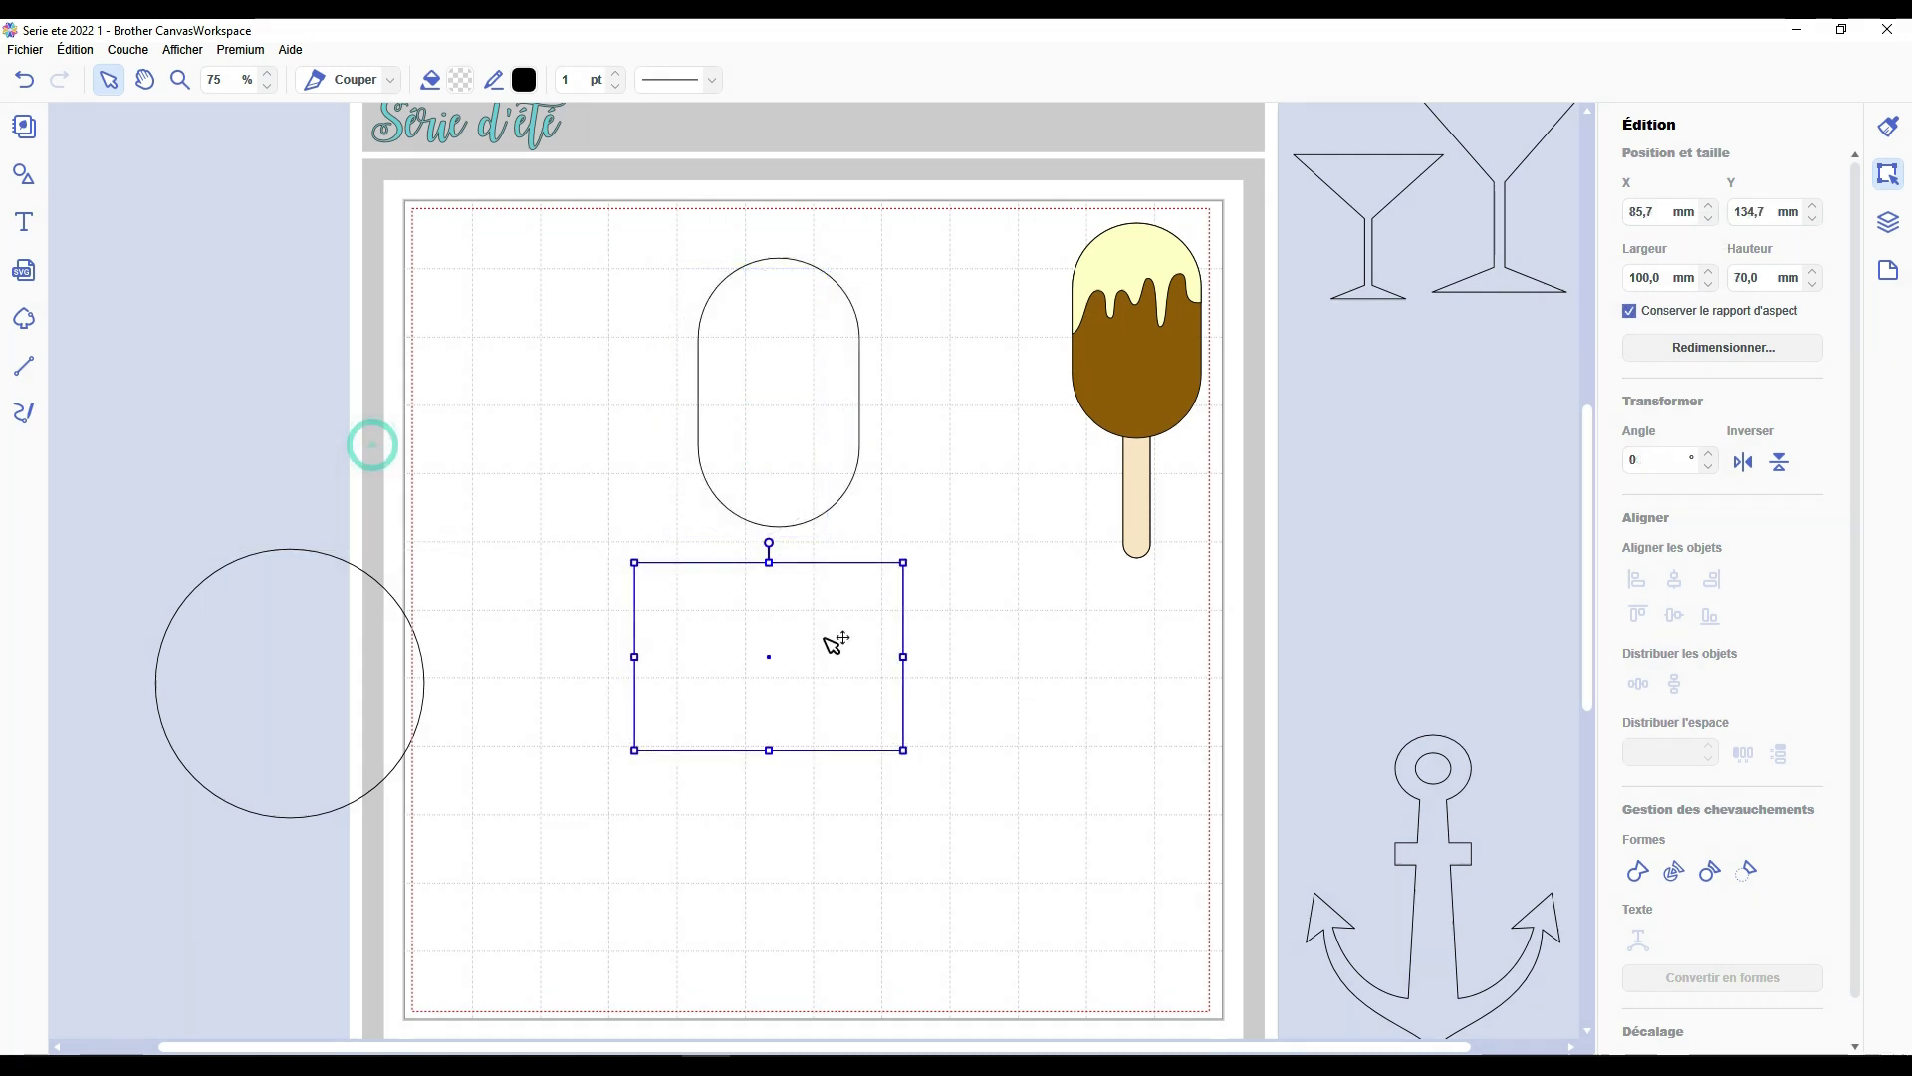
Resize the plain rectangle to 10 mm wide by 100 mm high and place it over the lower end of the lolly body.
left_click_drag(832, 640, 840, 631)
double_click(1648, 278)
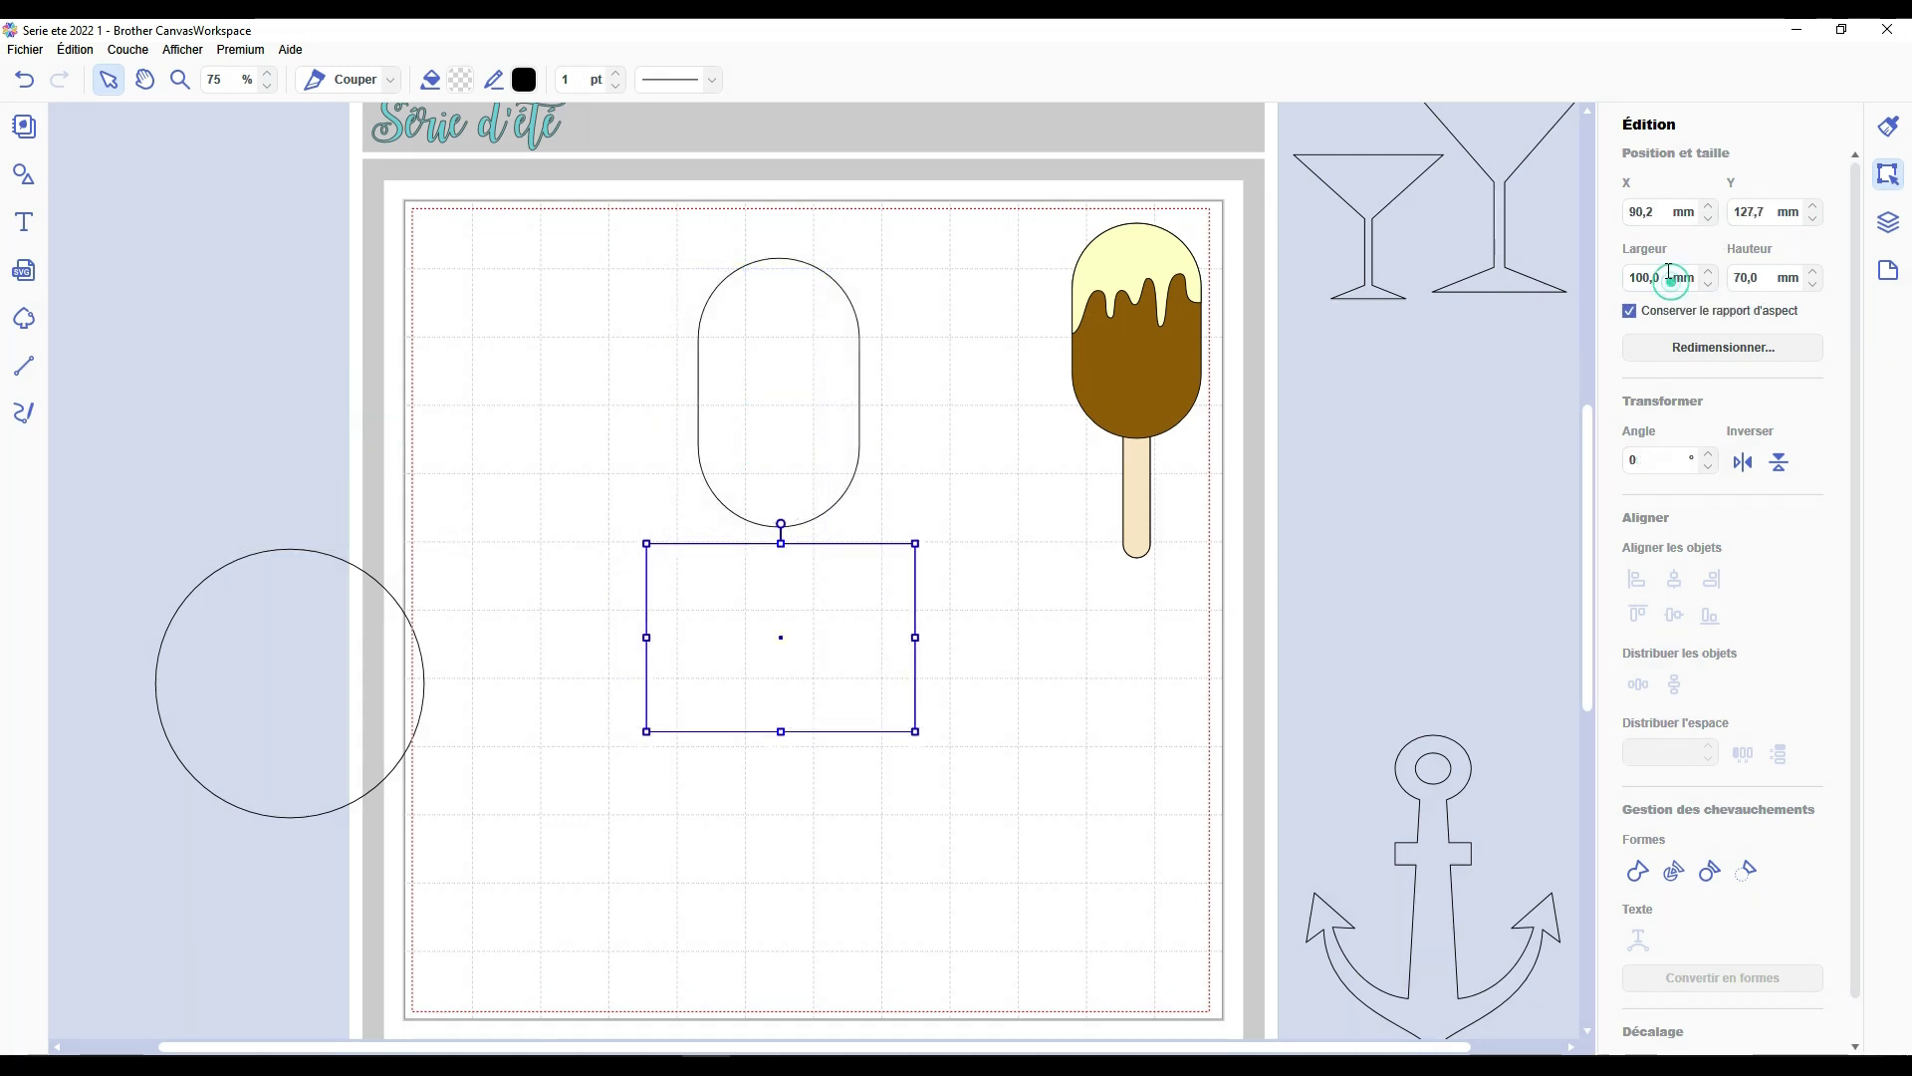
type("10")
key("Return")
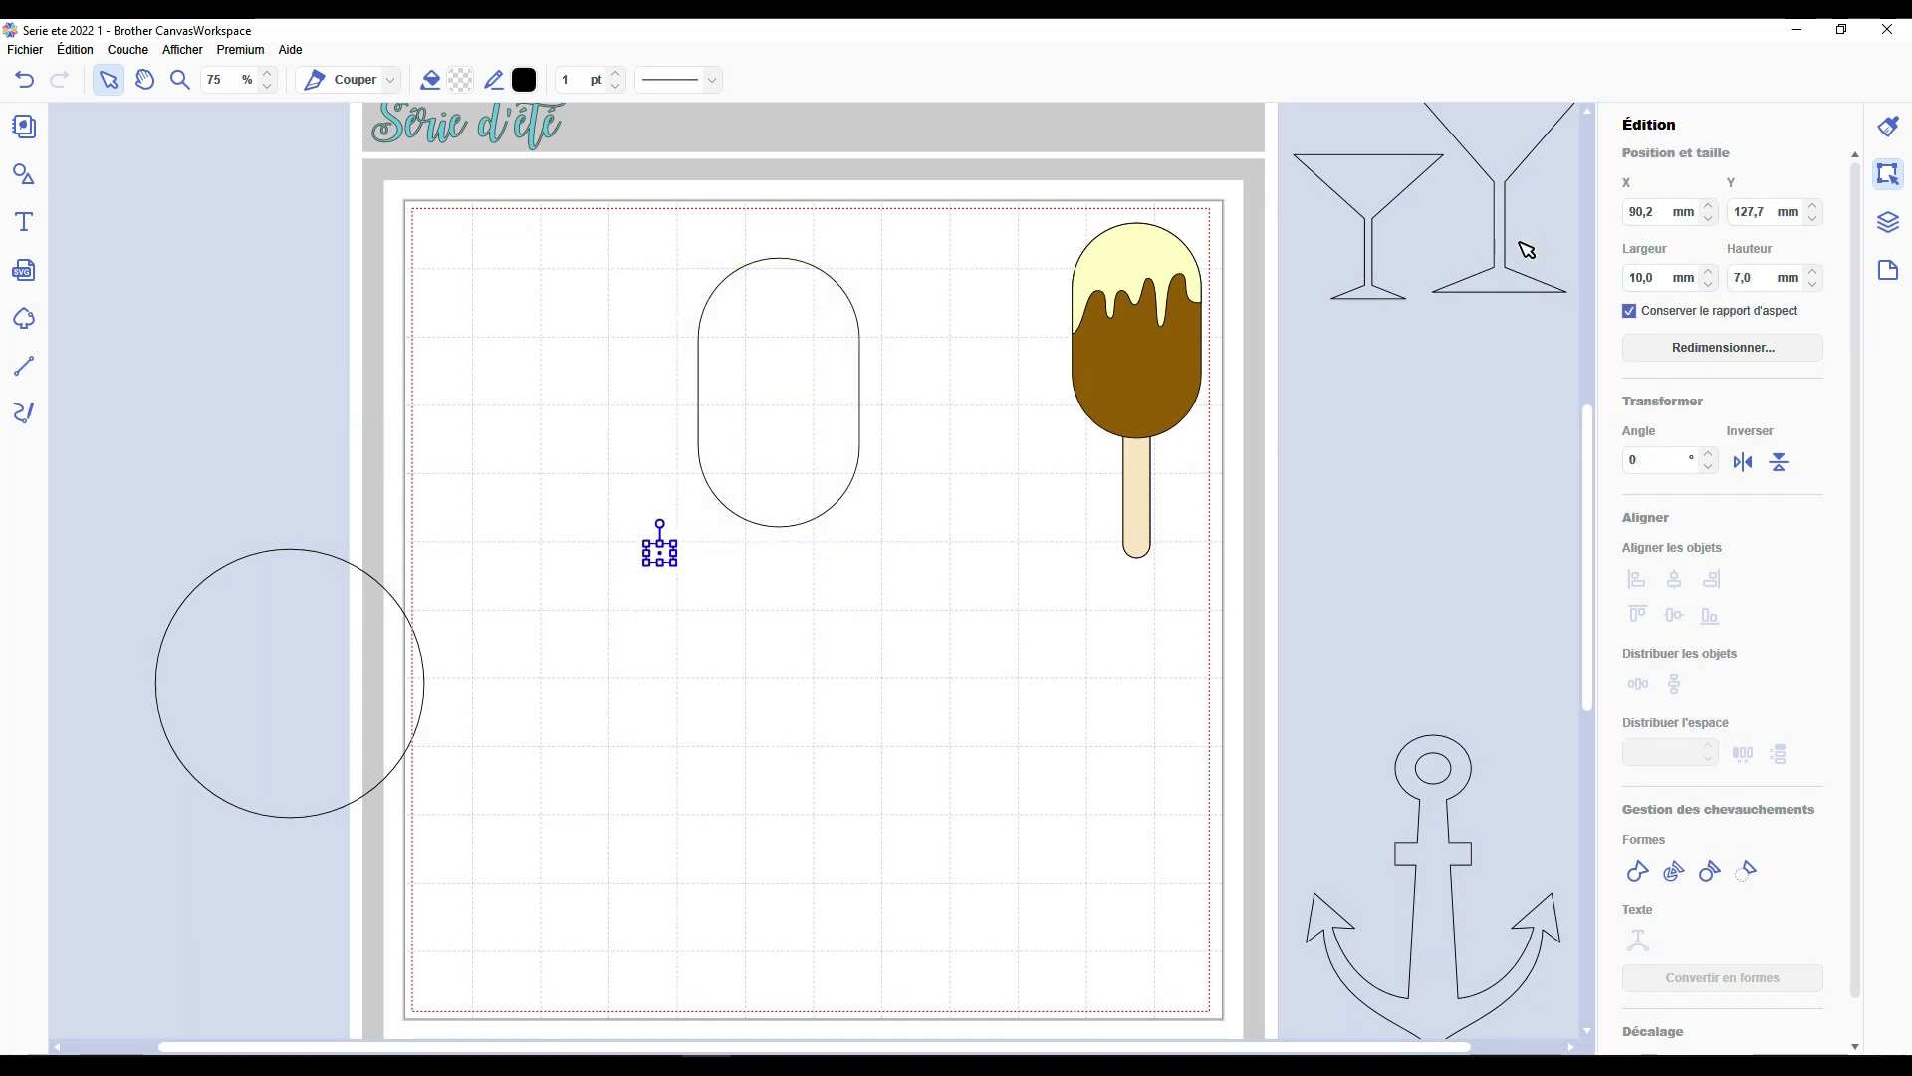
left_click(1661, 317)
double_click(1750, 278)
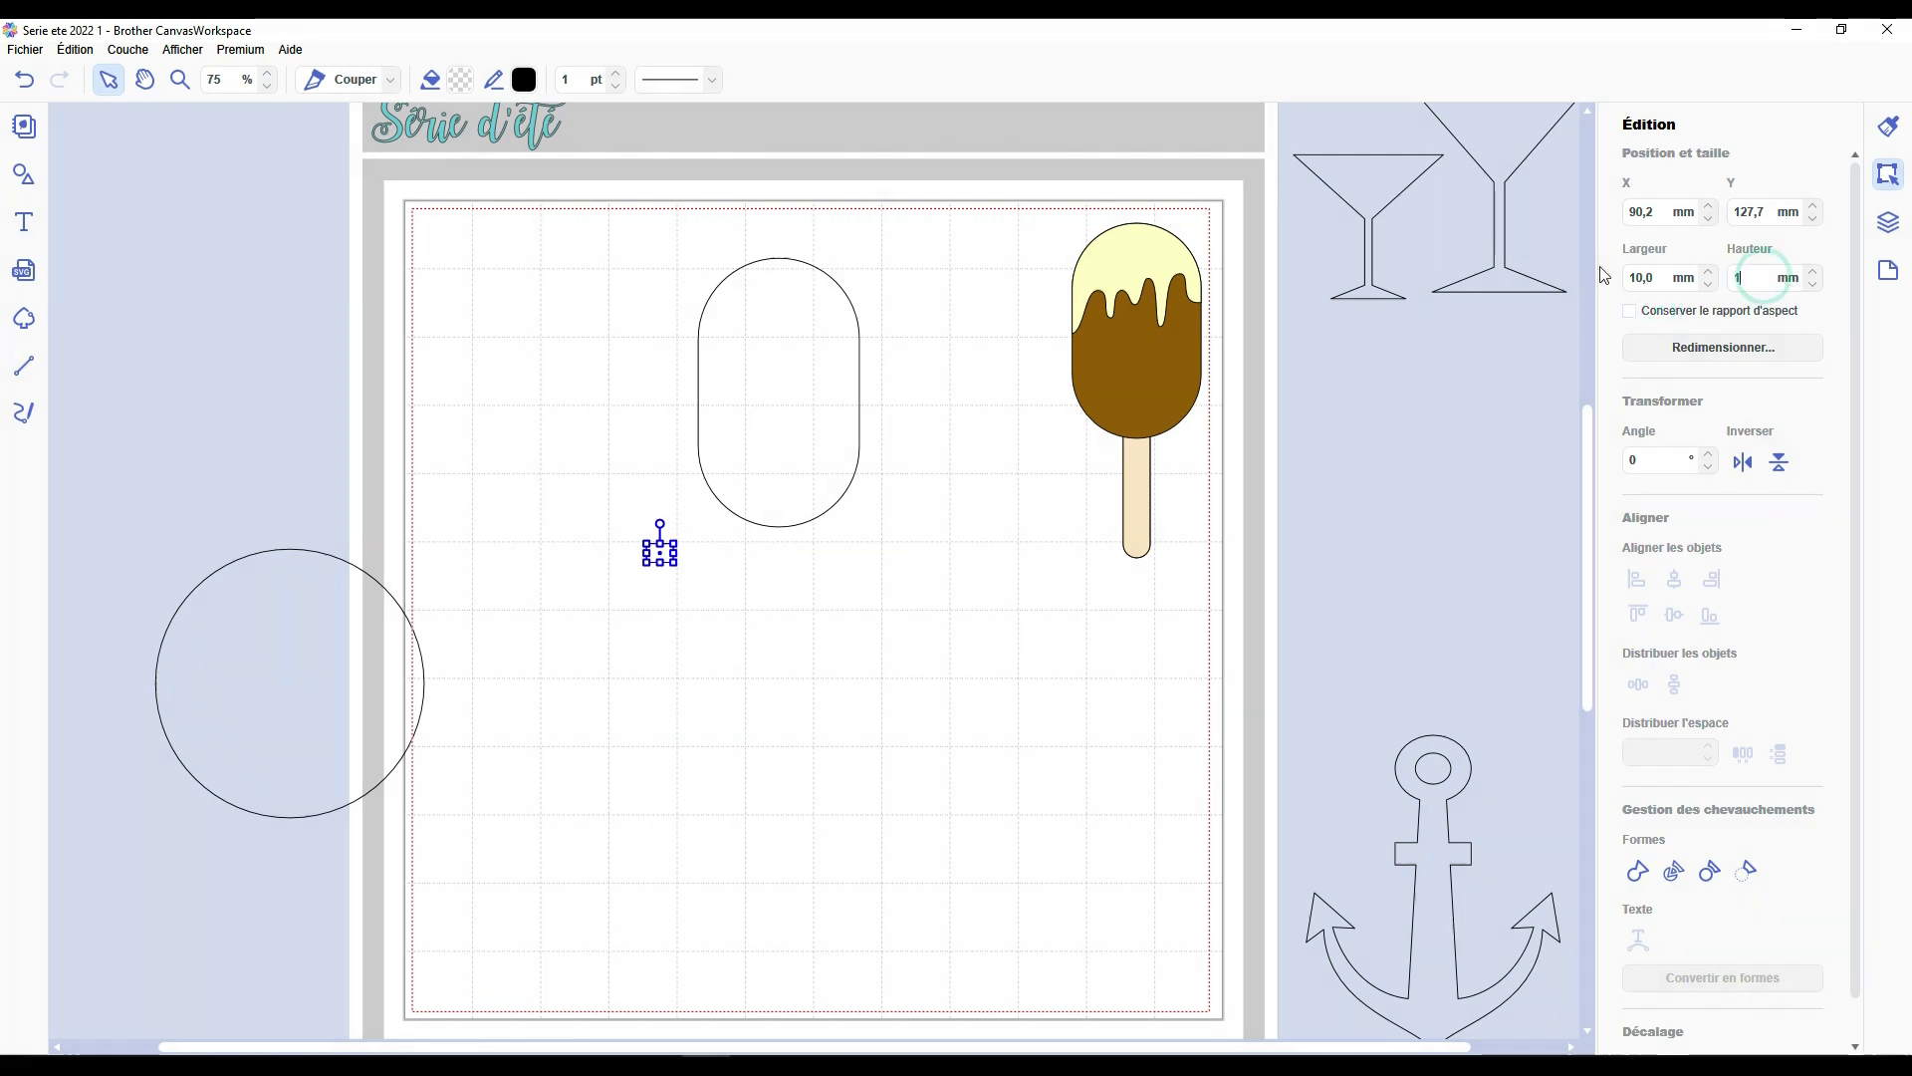
type("100")
key("Return")
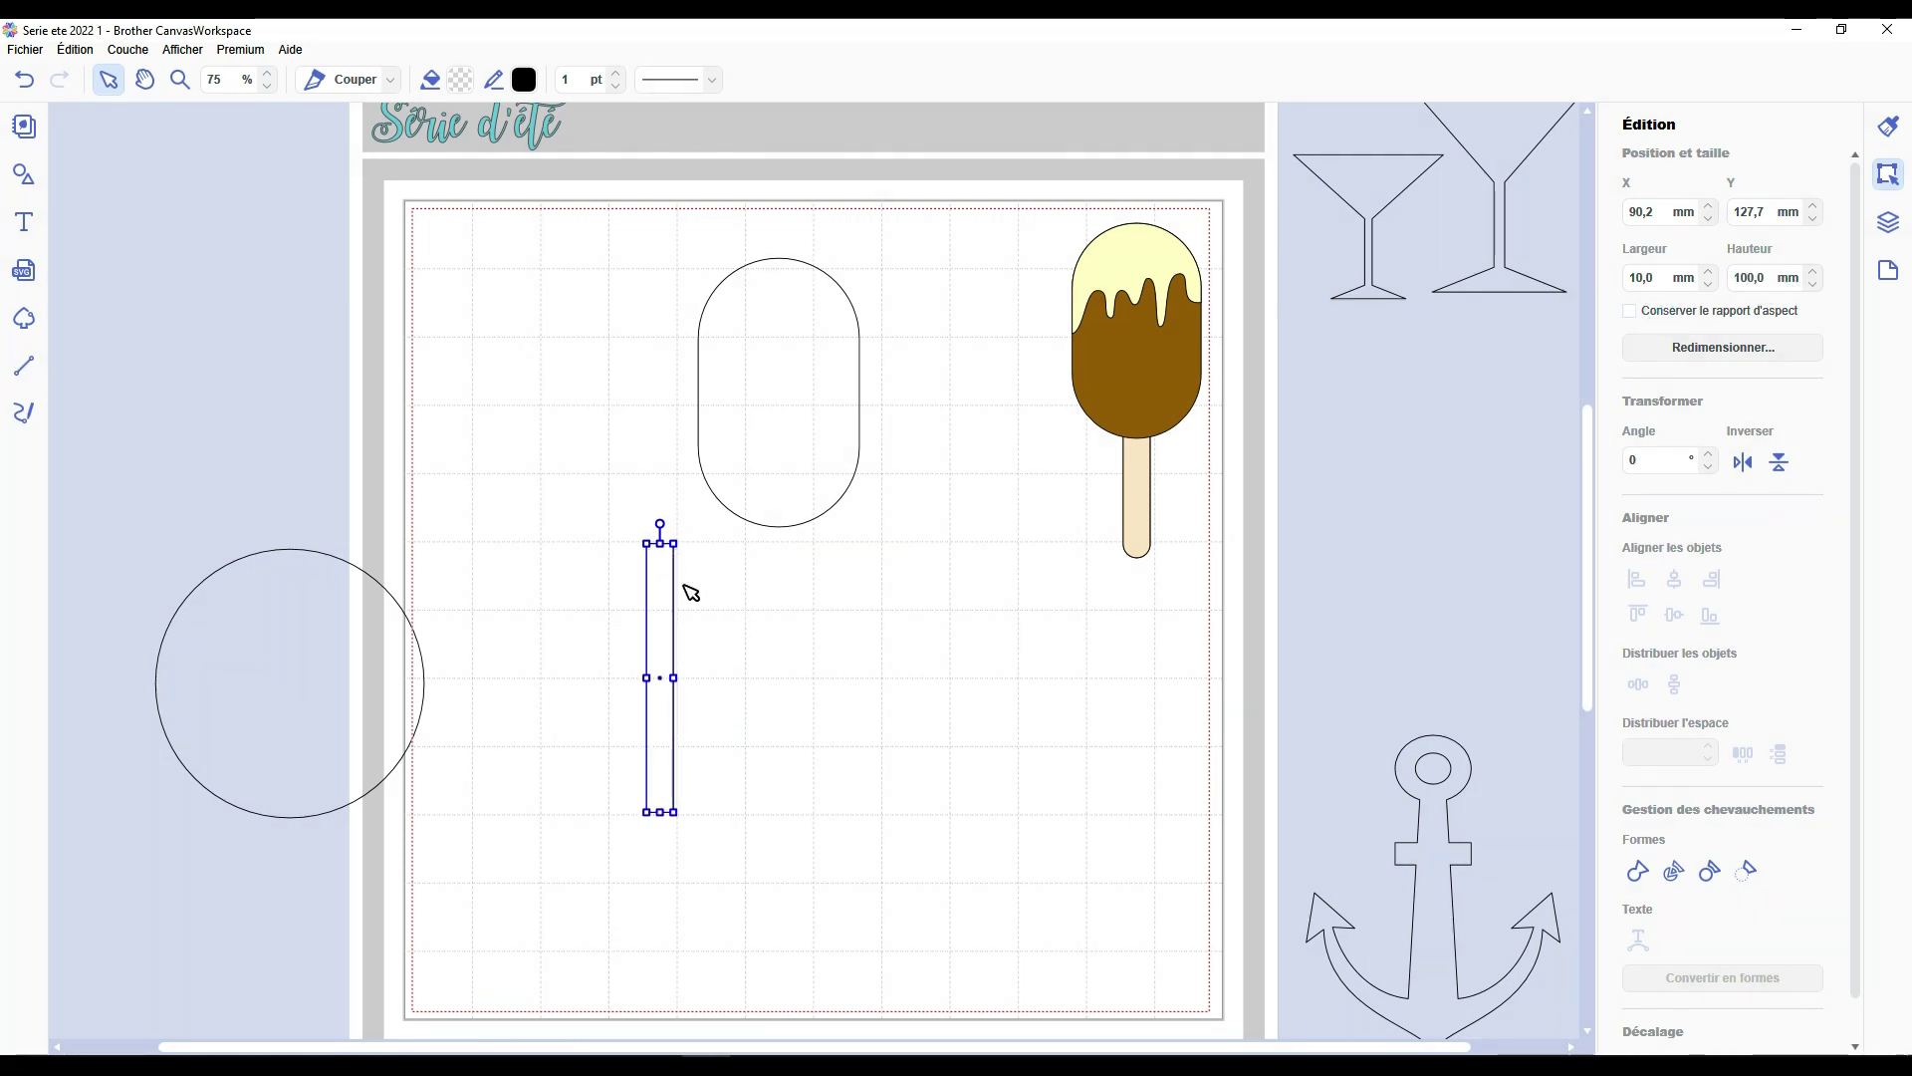
left_click_drag(662, 584, 788, 569)
left_click(787, 581)
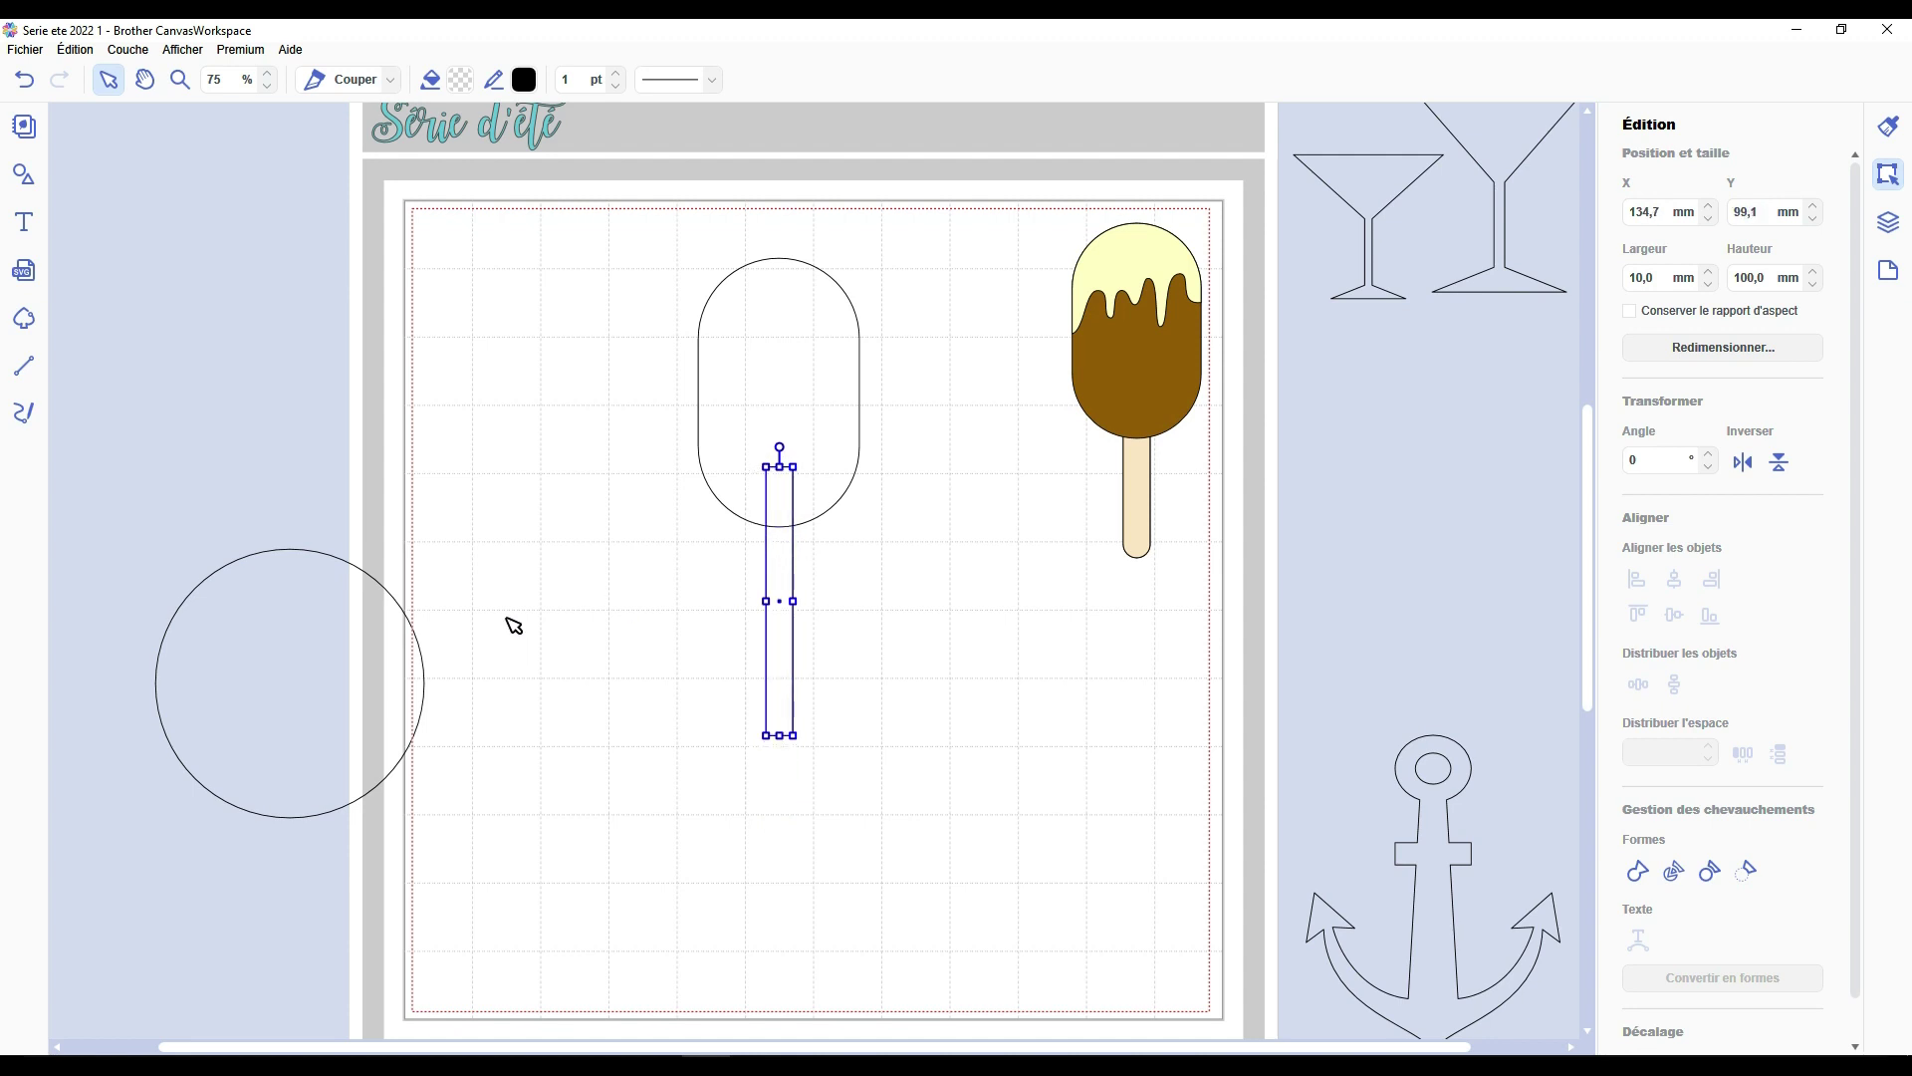
Move the circle onto the mat and scale it to 10 mm in diameter, matching the stick's width.
left_click_drag(404, 665, 863, 744)
left_click(1629, 311)
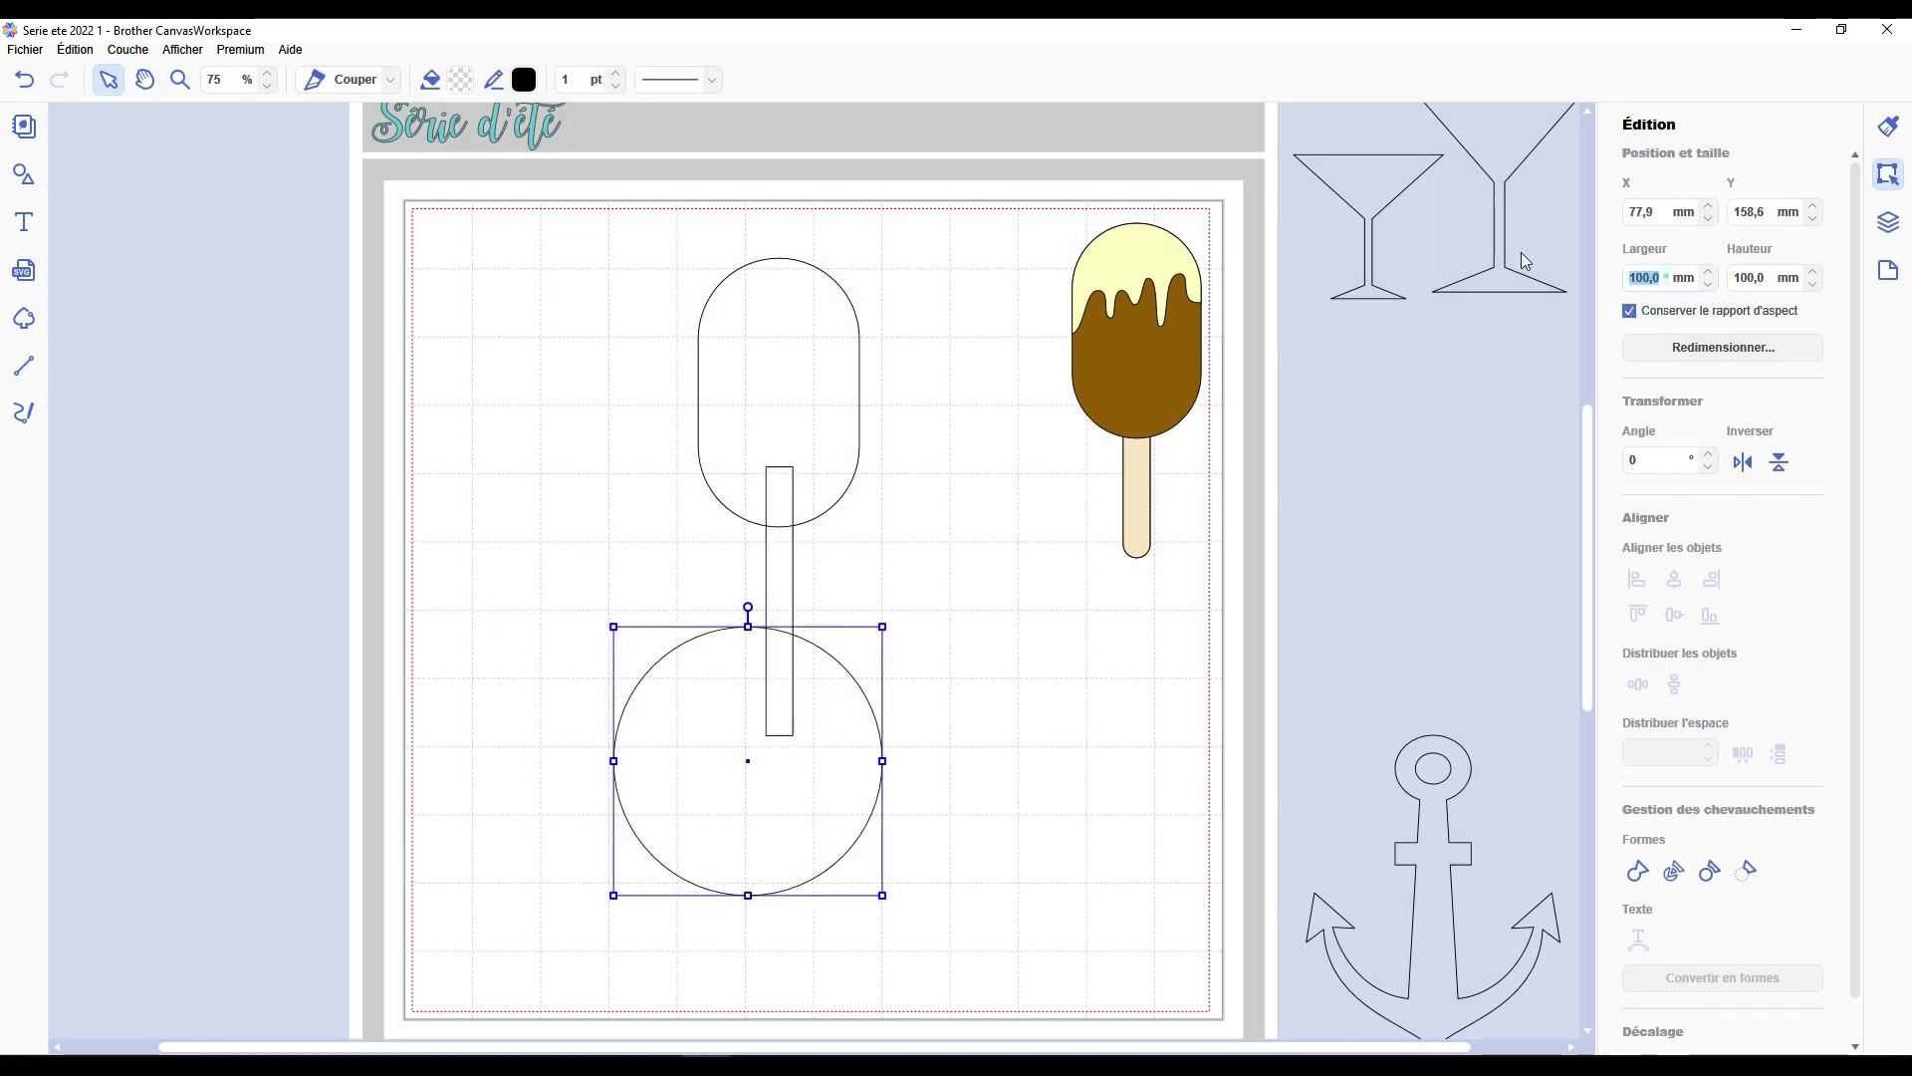
type("10")
key("Return")
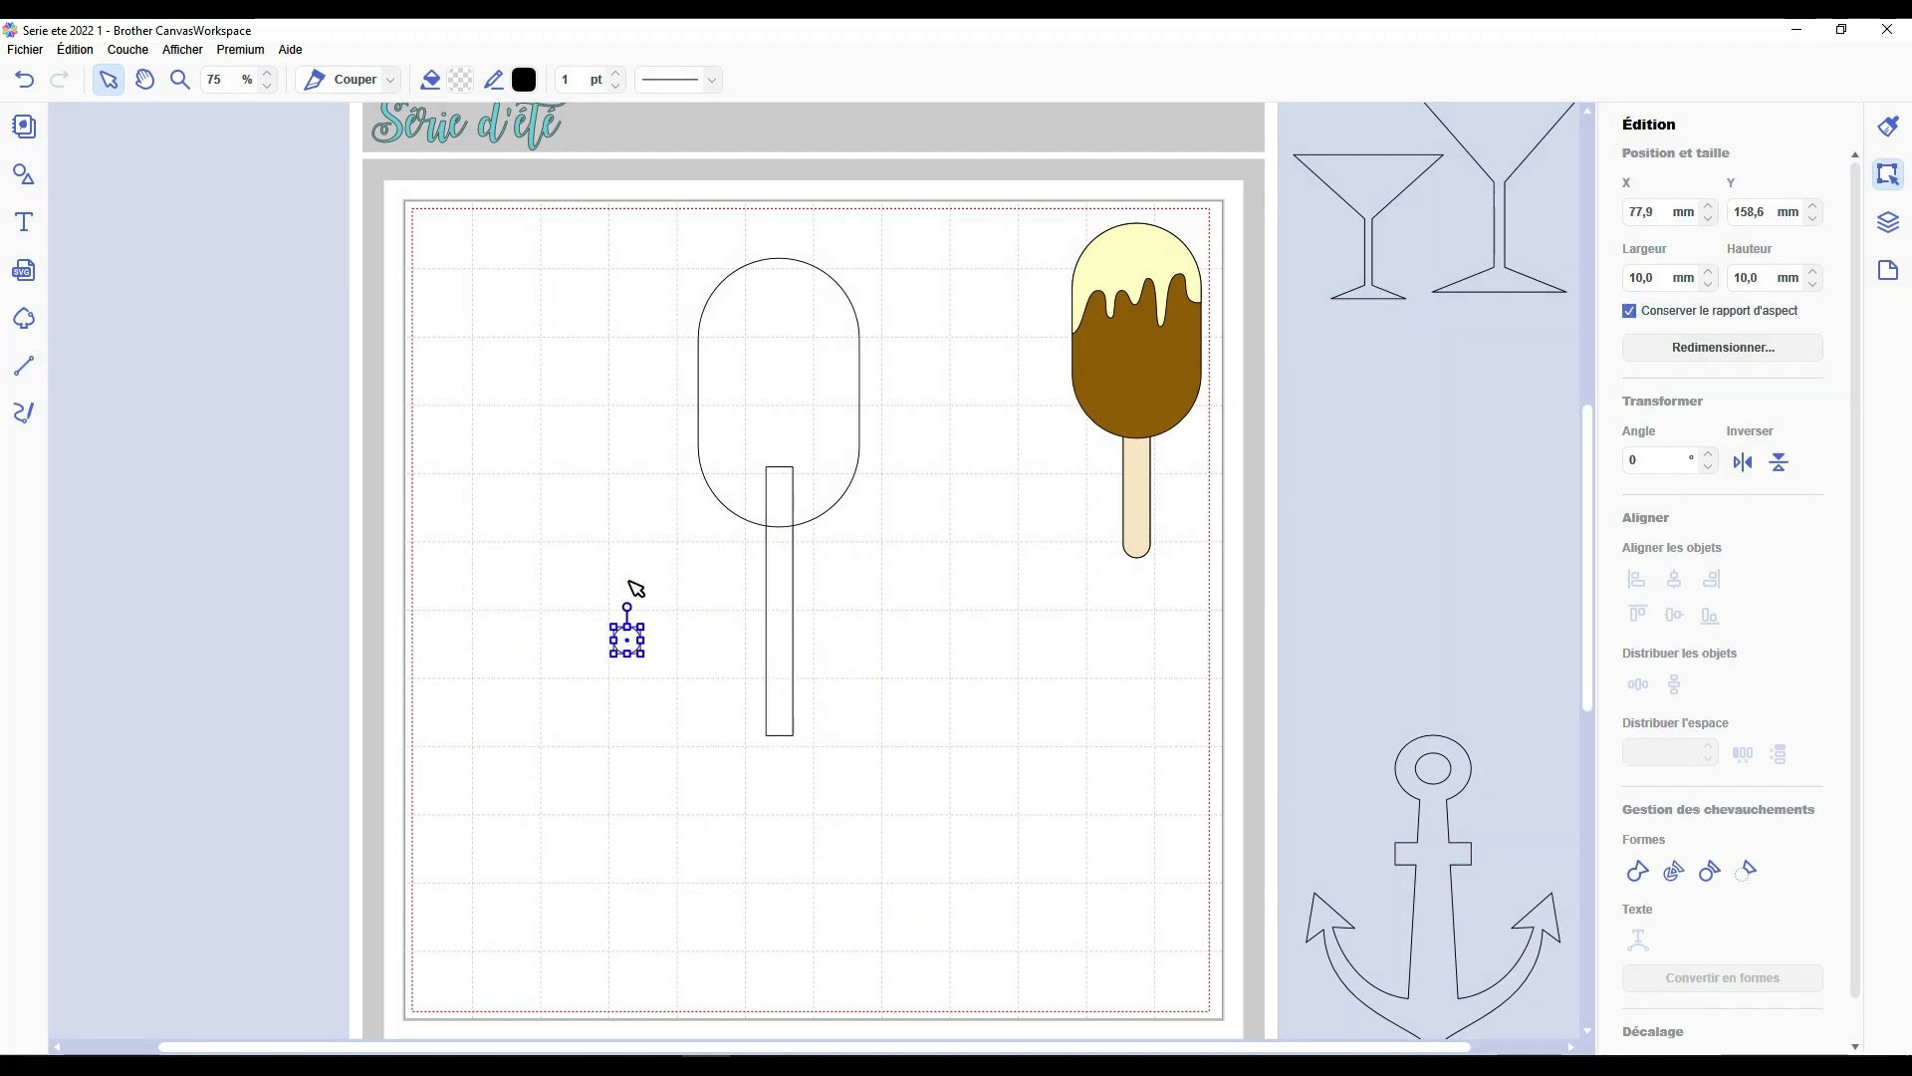
left_click(792, 602)
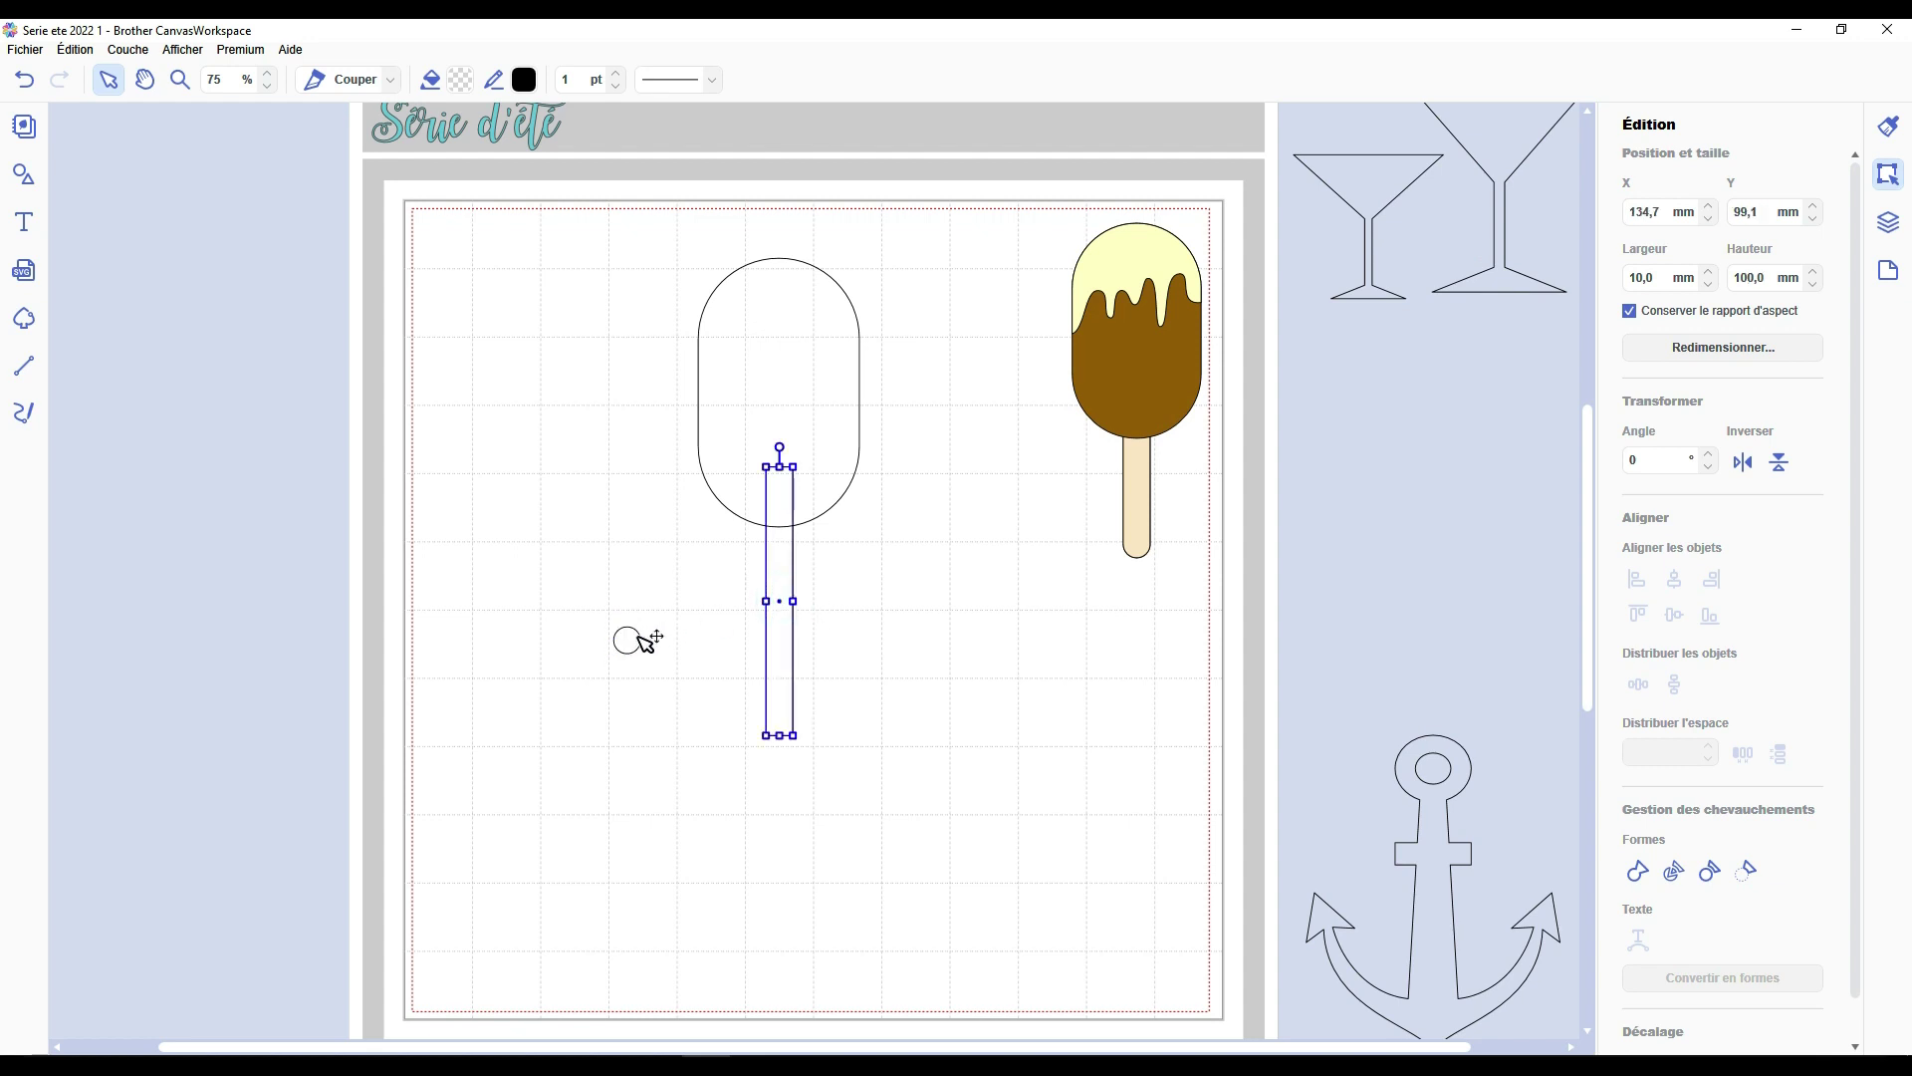
Place the circle at the stick's lower end, centre the two horizontally and distribute them vertically with a spacing of -5 mm.
left_click_drag(647, 643, 778, 745)
left_click(793, 677, "shift")
left_click(1674, 578)
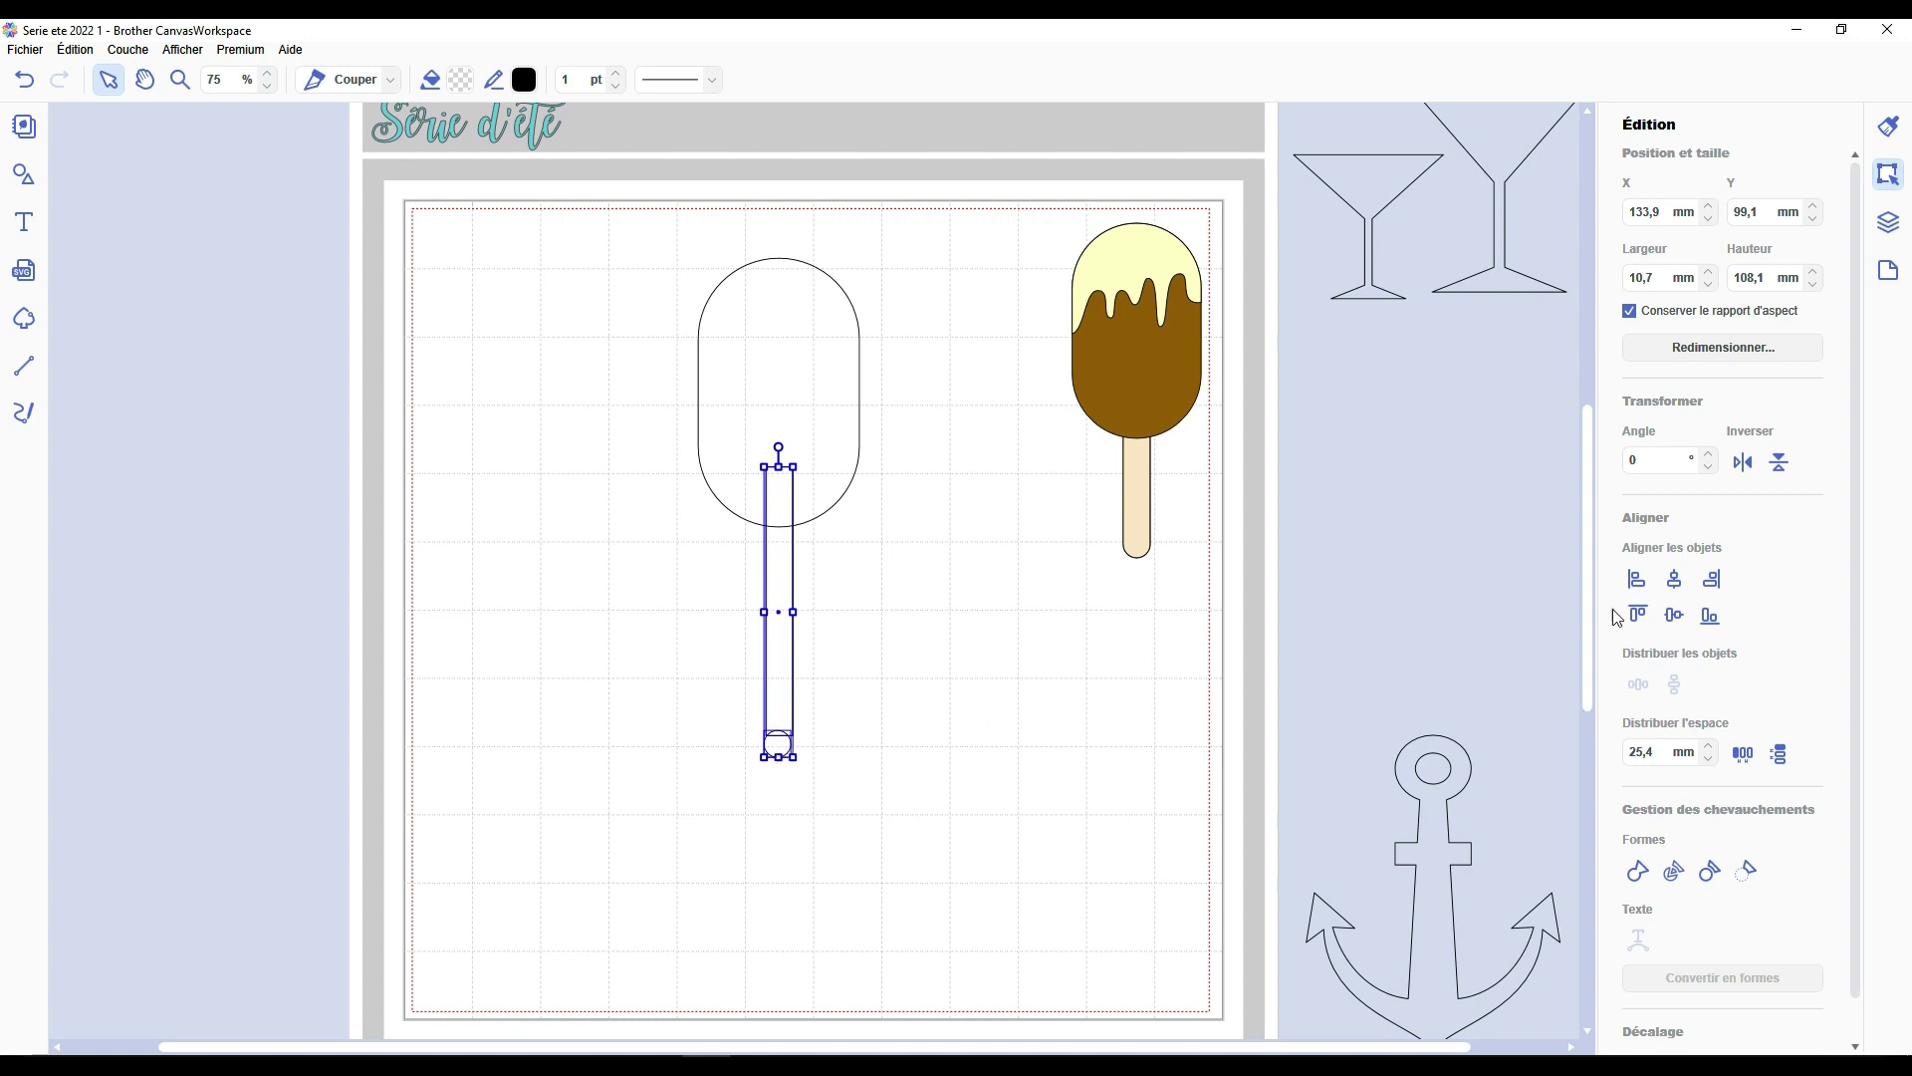
left_click(1683, 583)
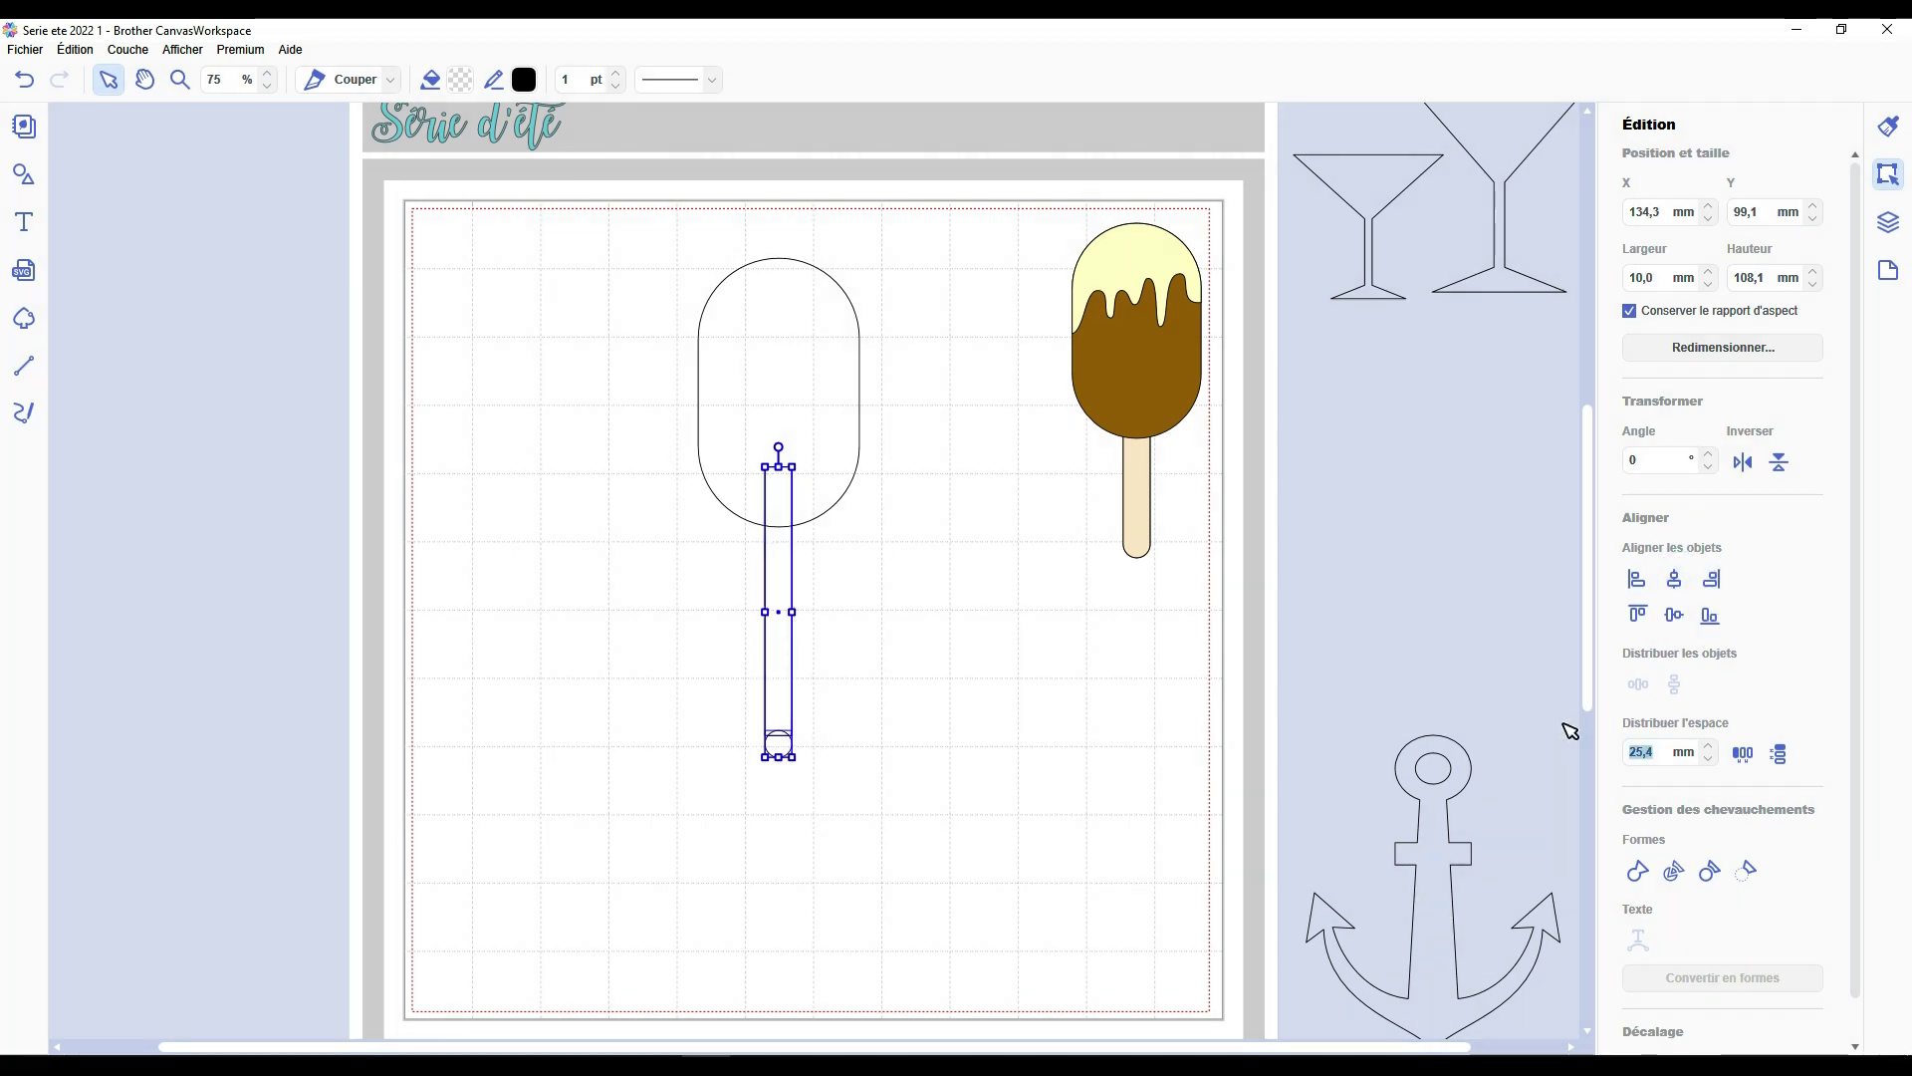
type("-5")
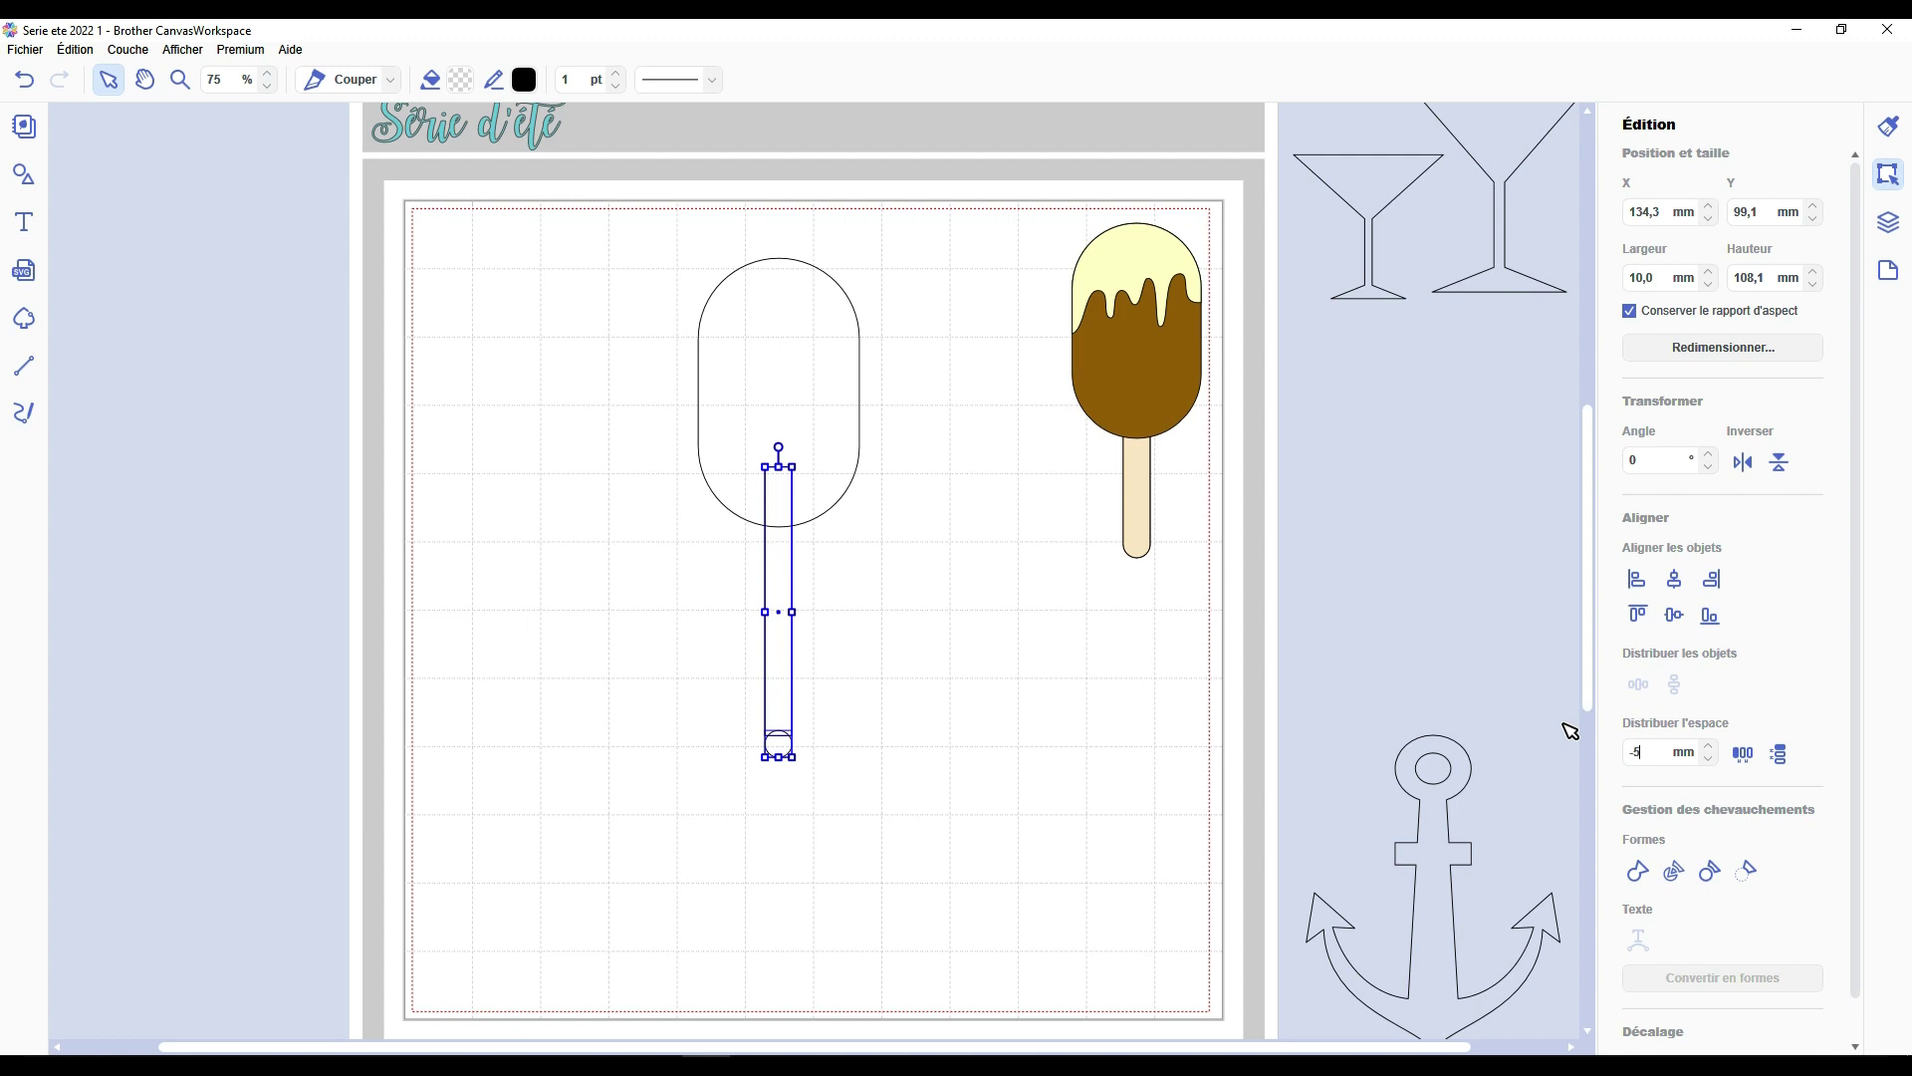
left_click(1780, 755)
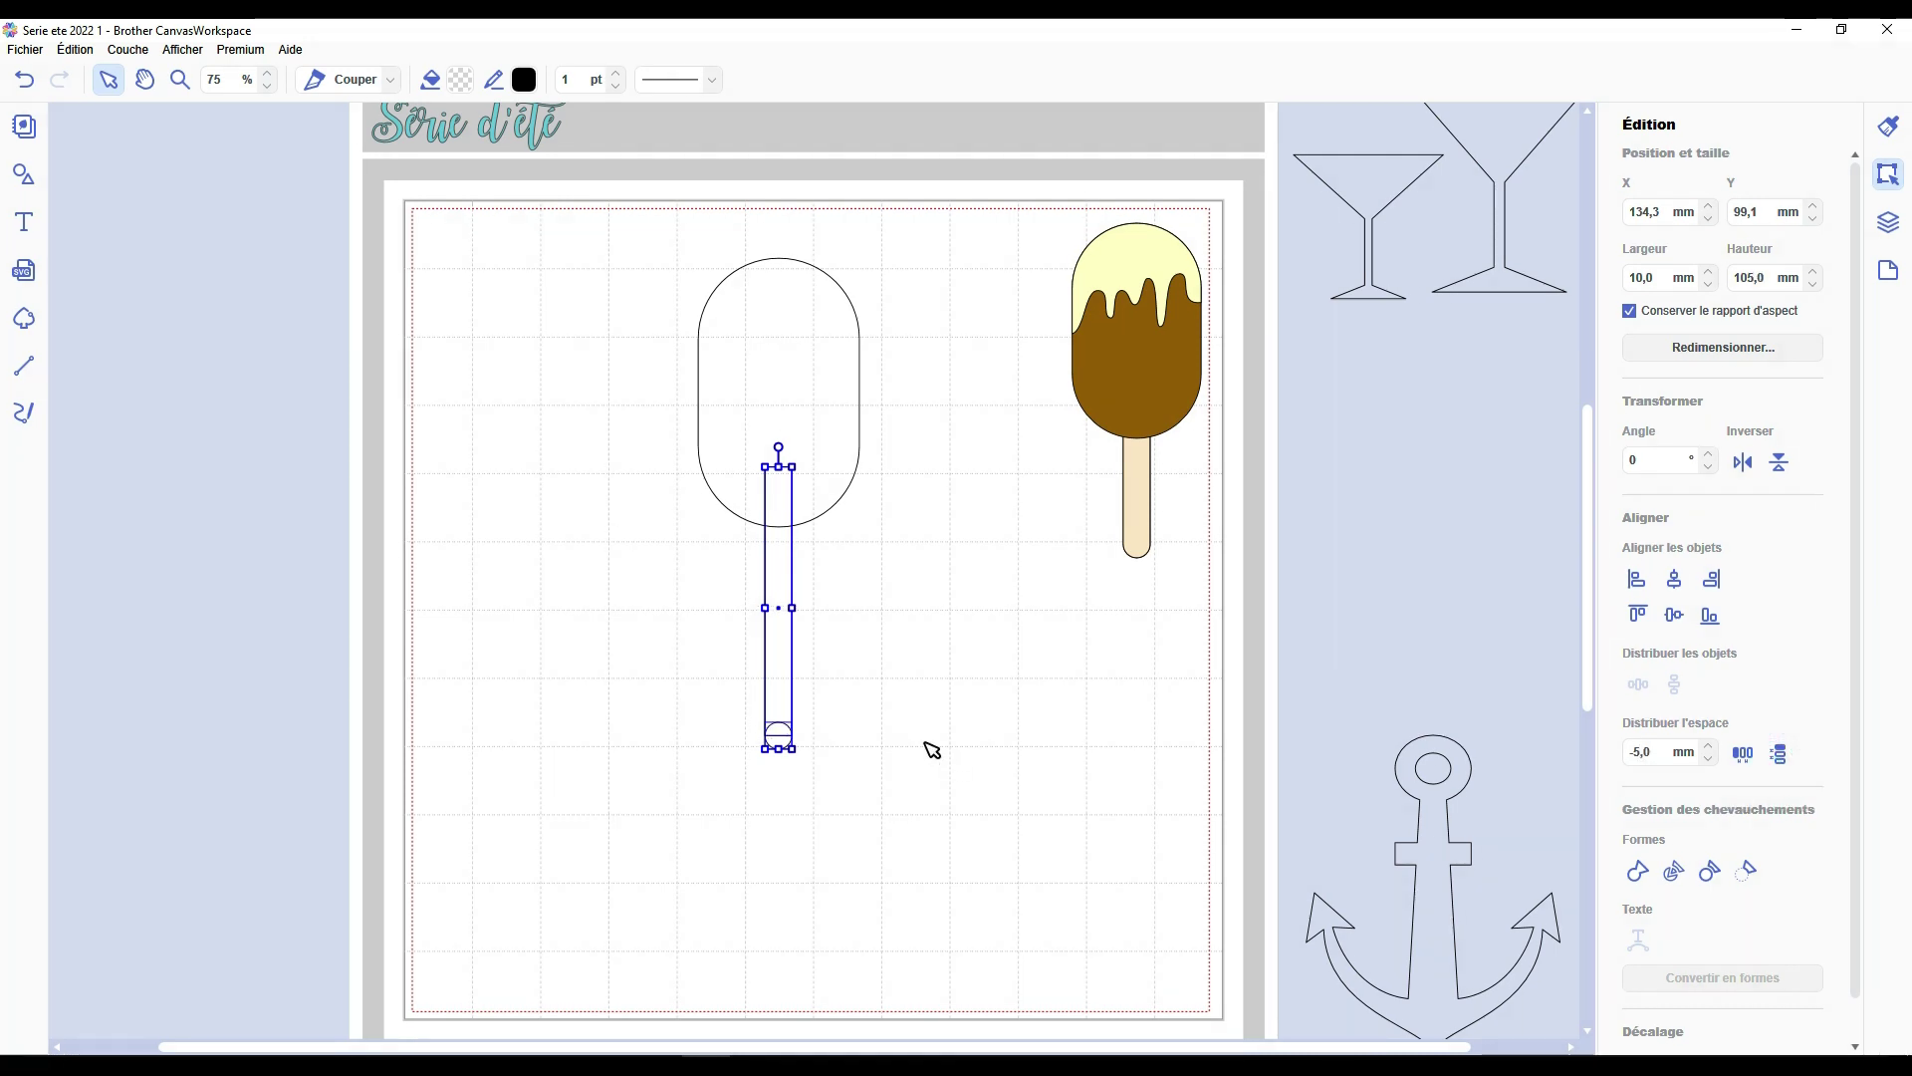
Merge the stick rectangle and the small circle into one round-ended stick.
left_click(783, 737)
left_click(784, 665)
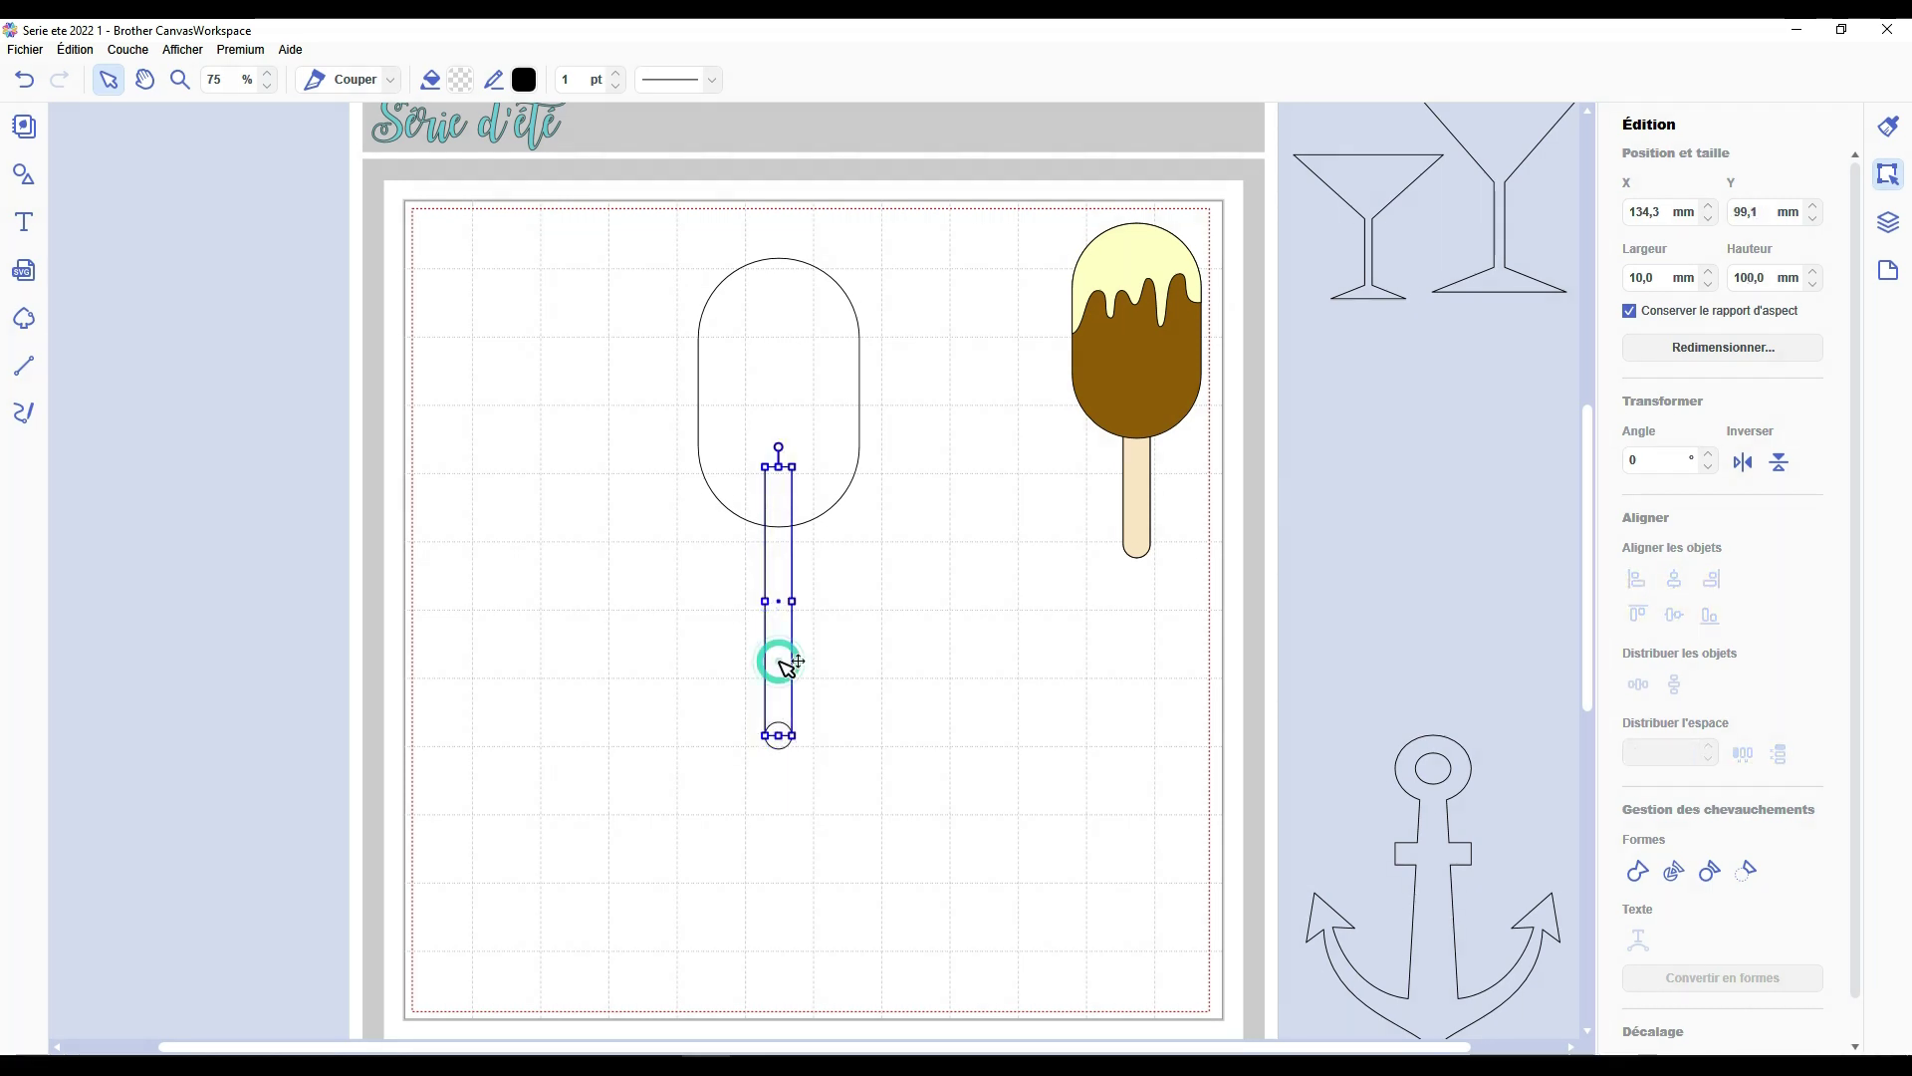
left_click(783, 743)
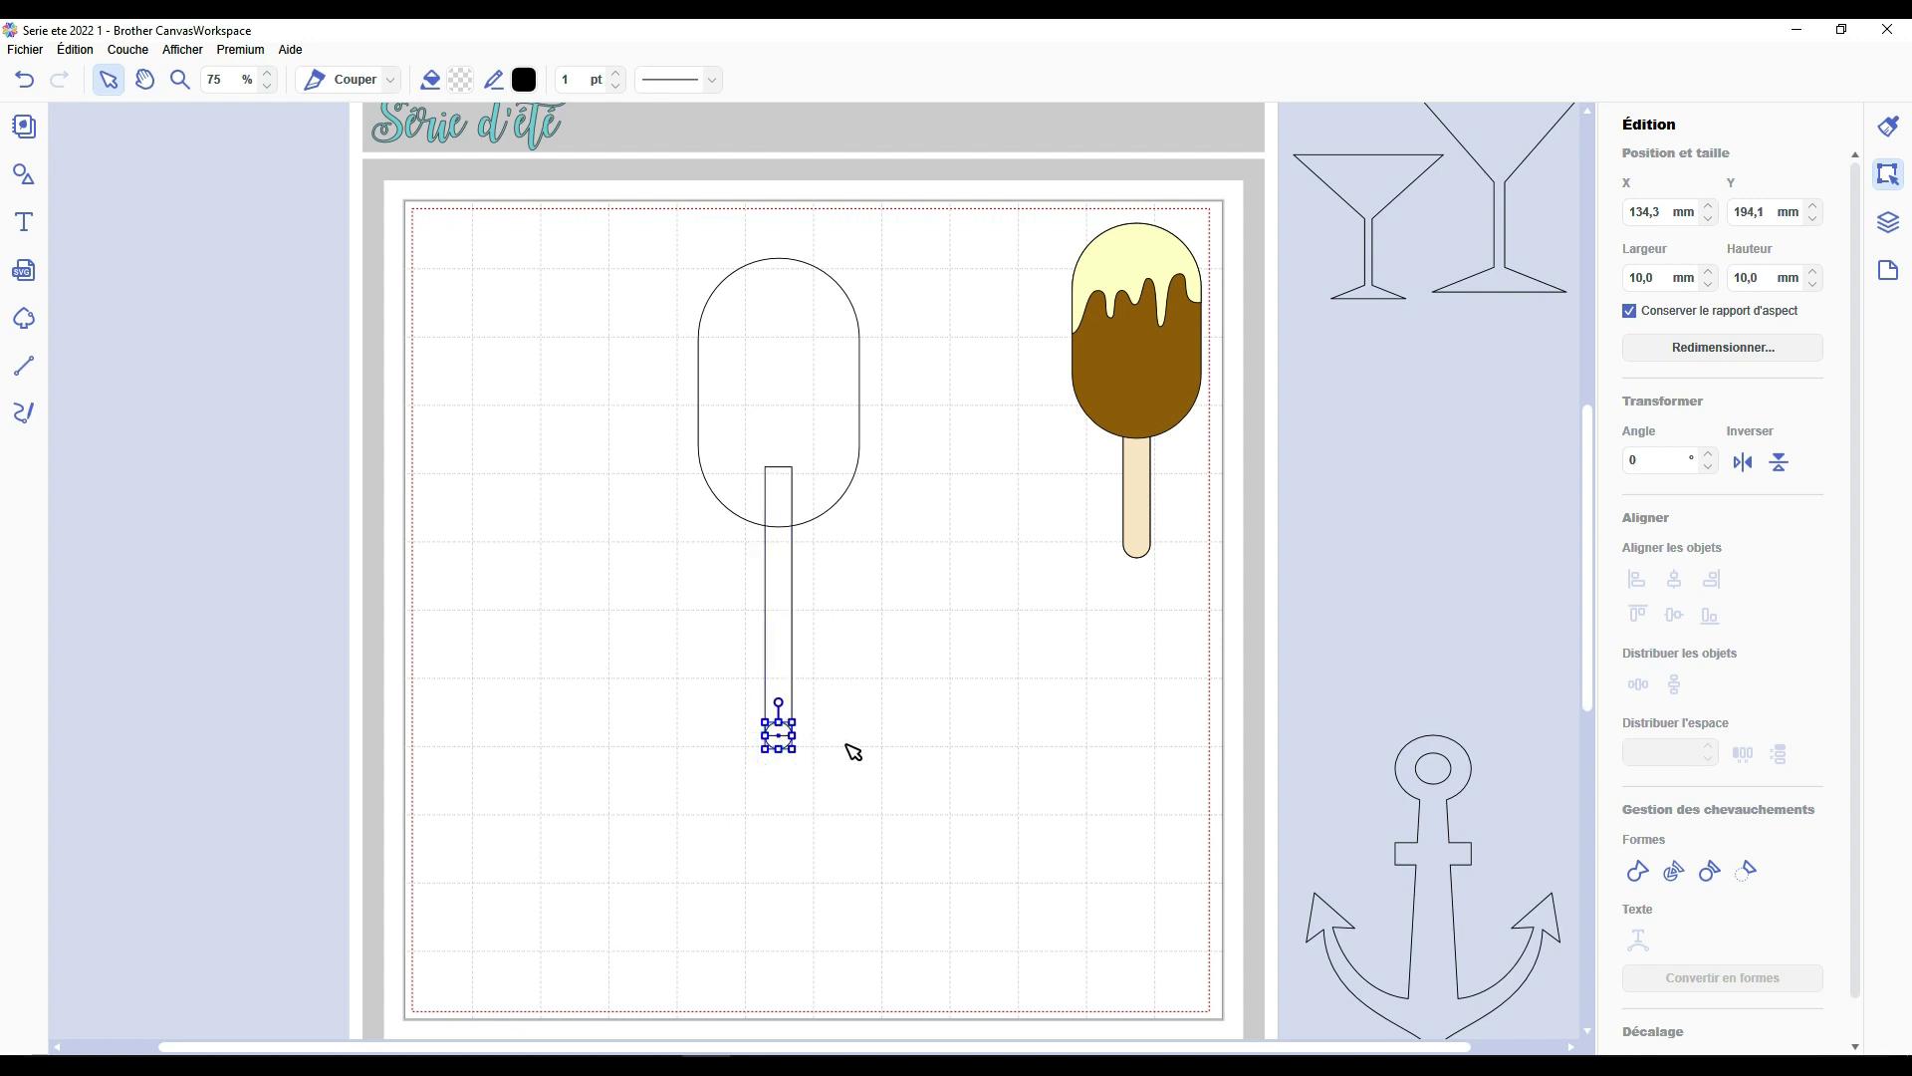
left_click_drag(884, 794, 739, 685)
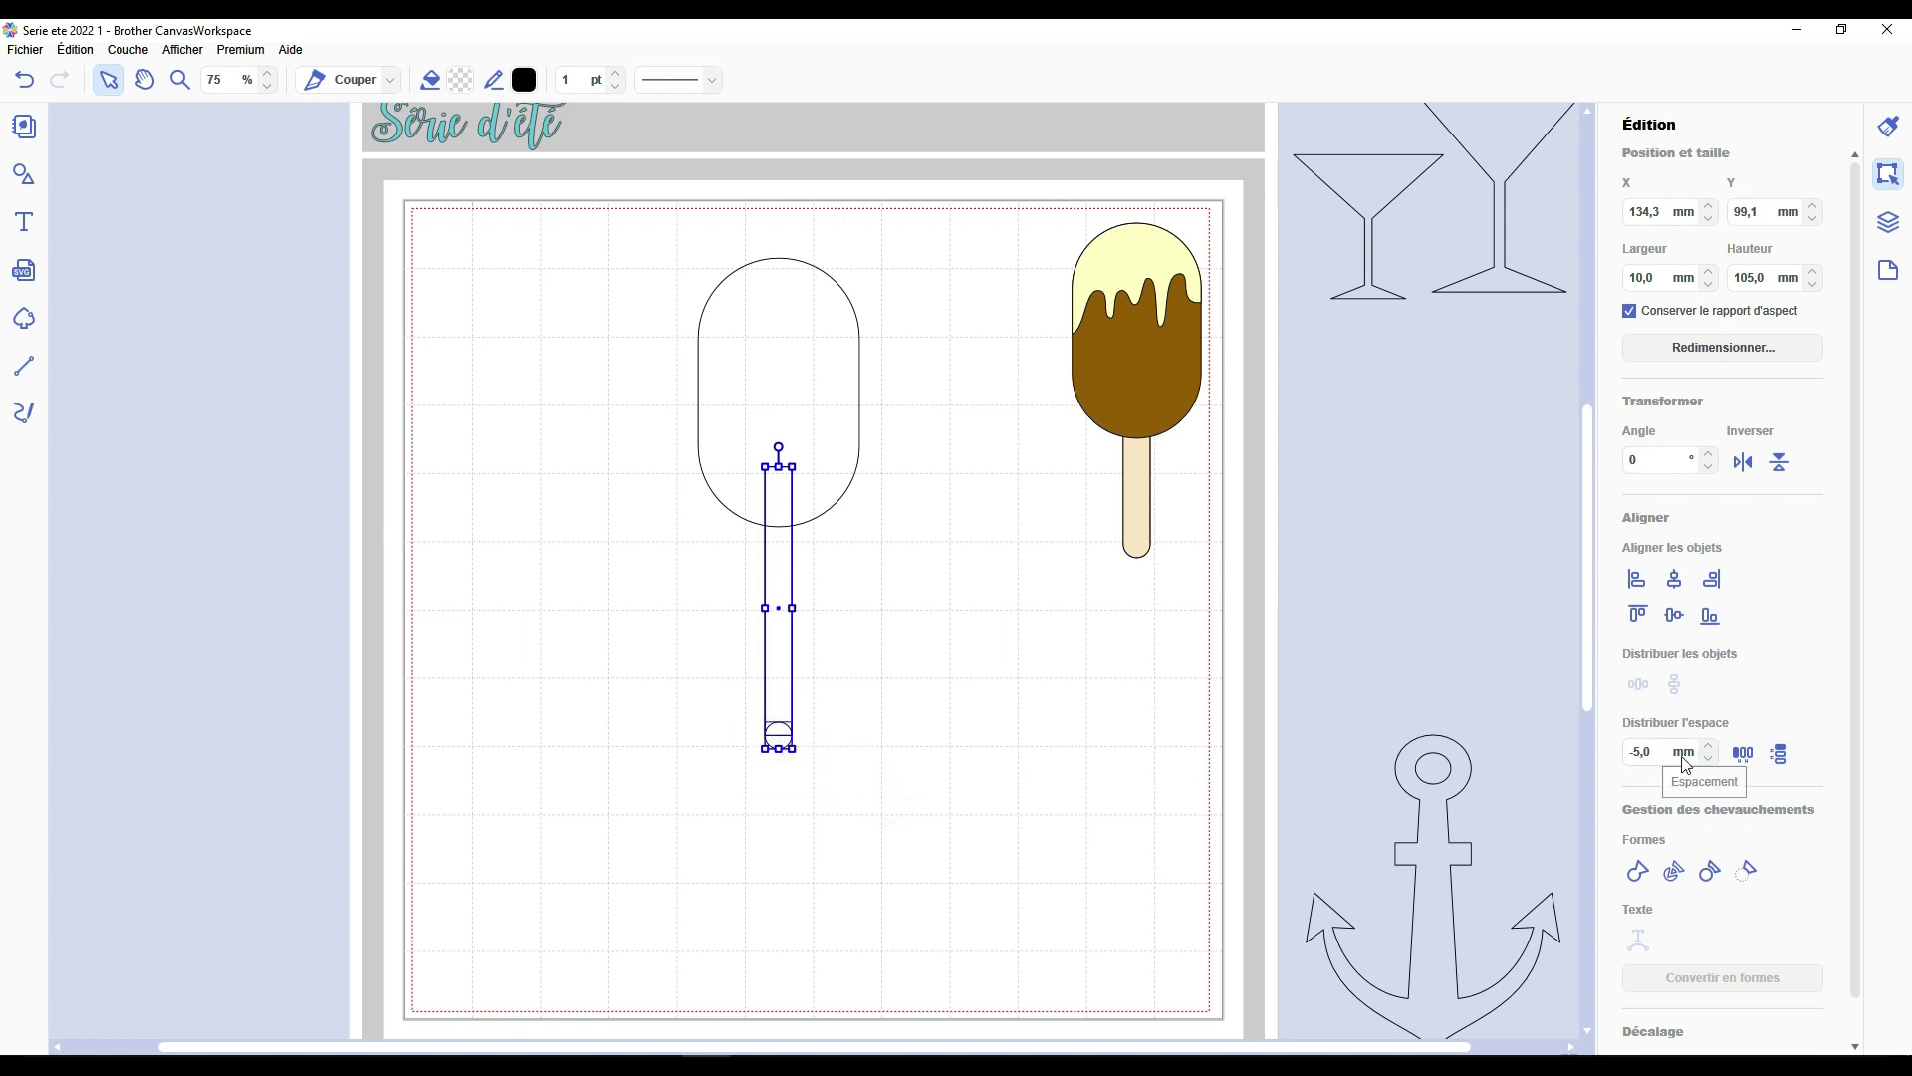
Move the lolly body and stick to the left side of the mat and place a duplicate of both beside them.
left_click_drag(782, 509, 518, 845)
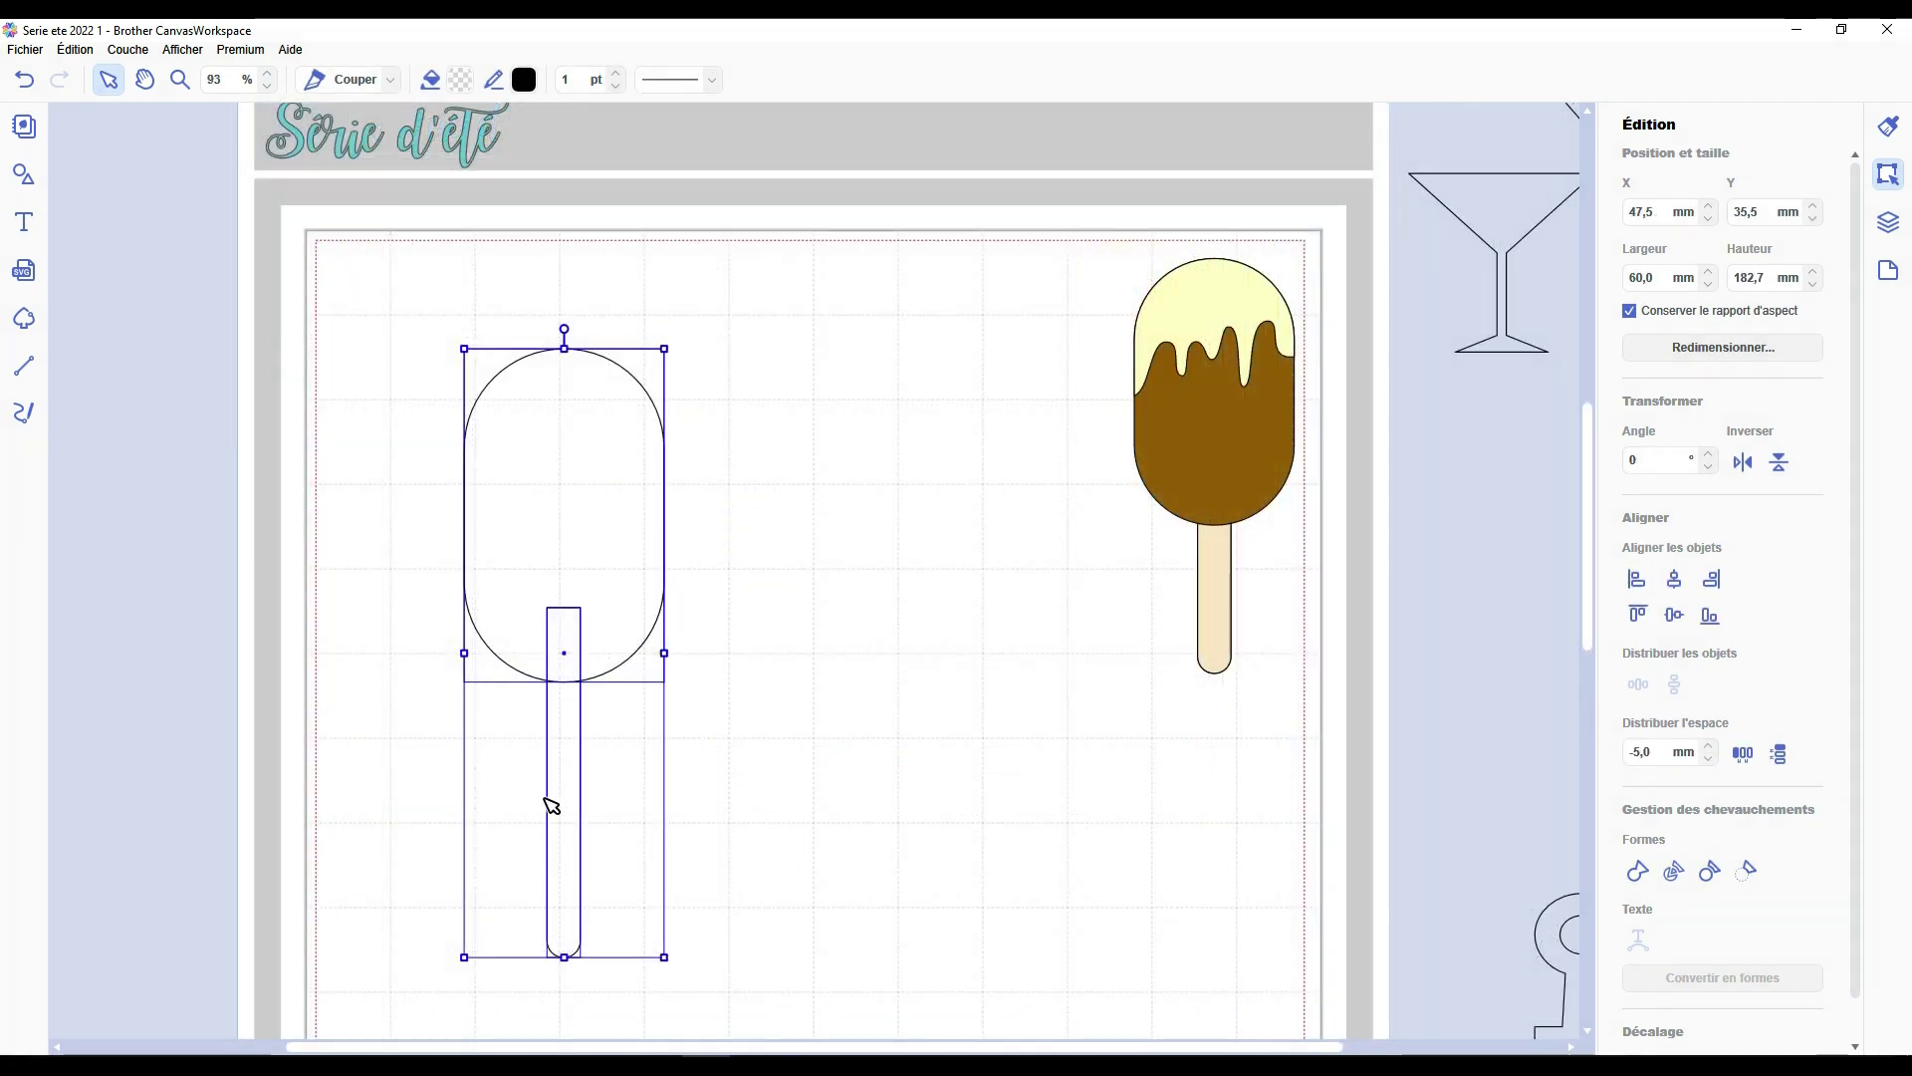
left_click_drag(598, 559, 997, 519)
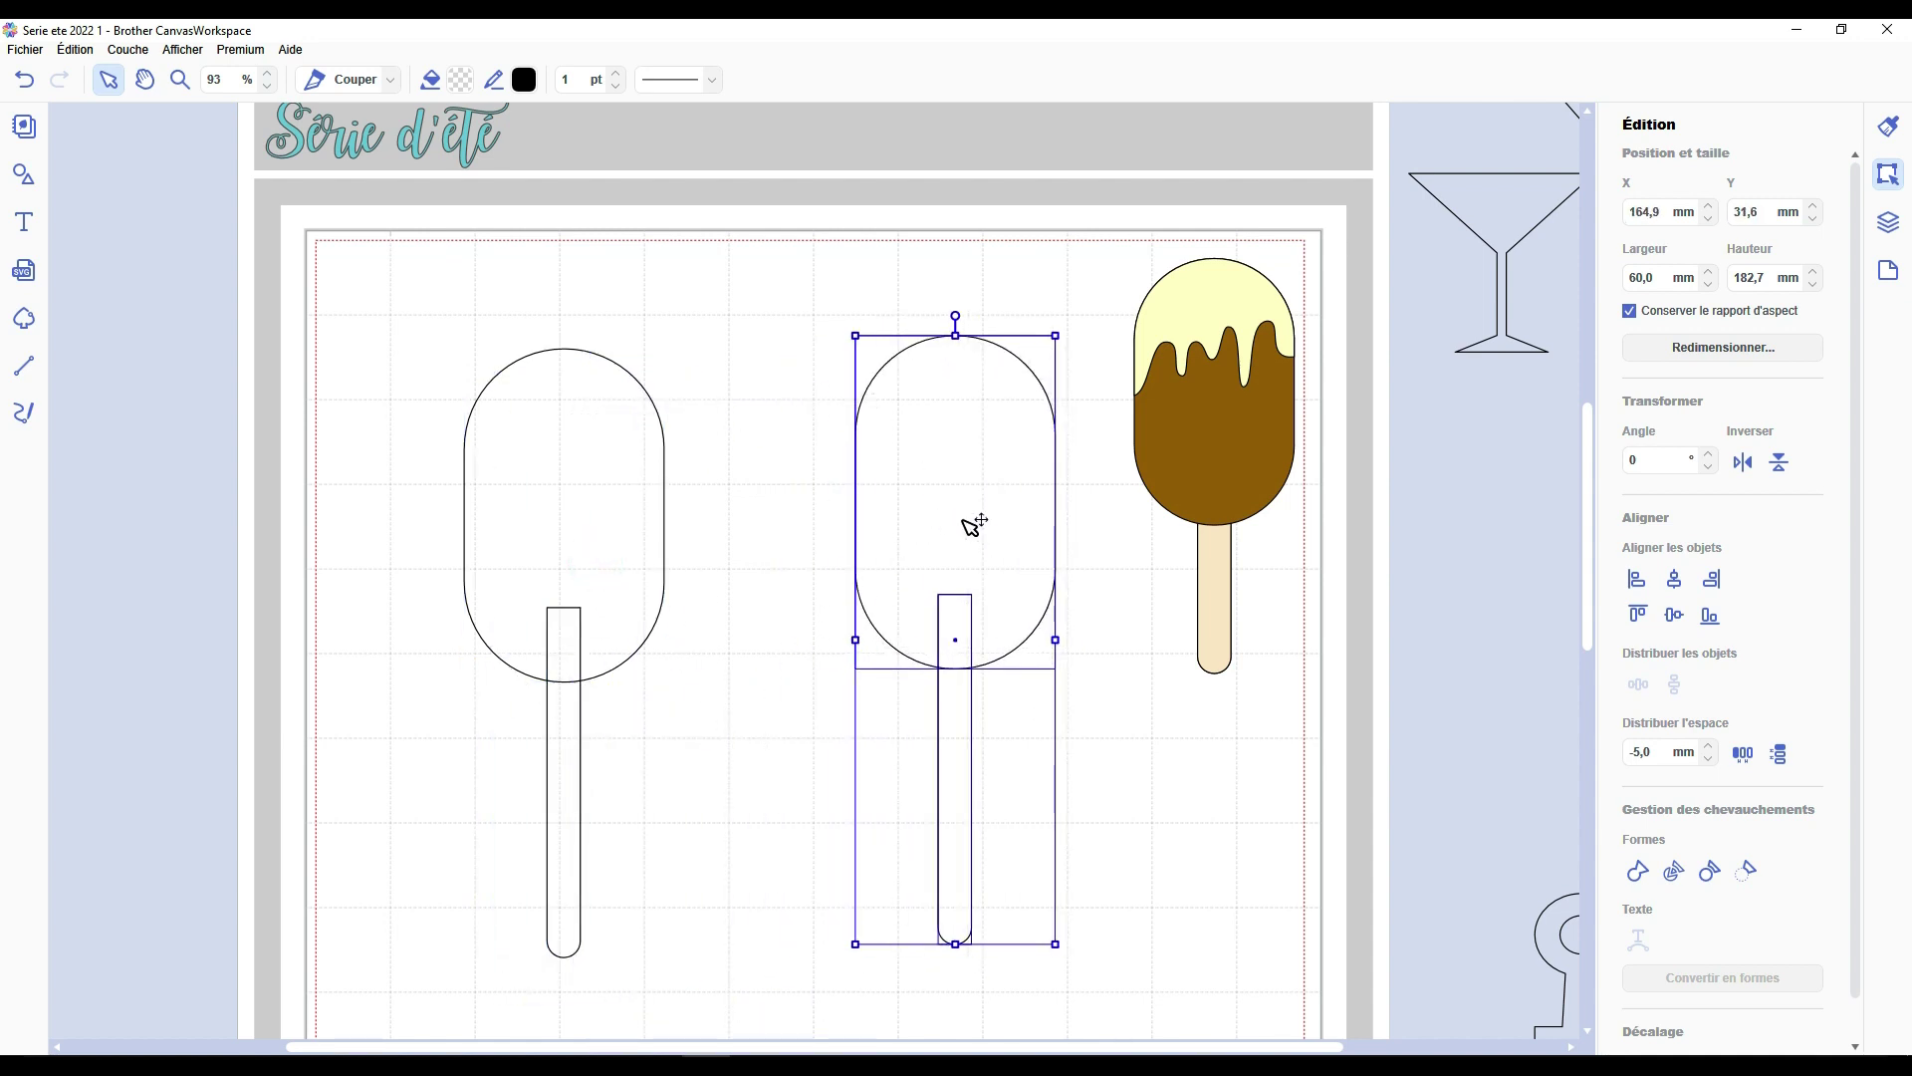
left_click(752, 733)
scroll(918, 1051, "left", 2)
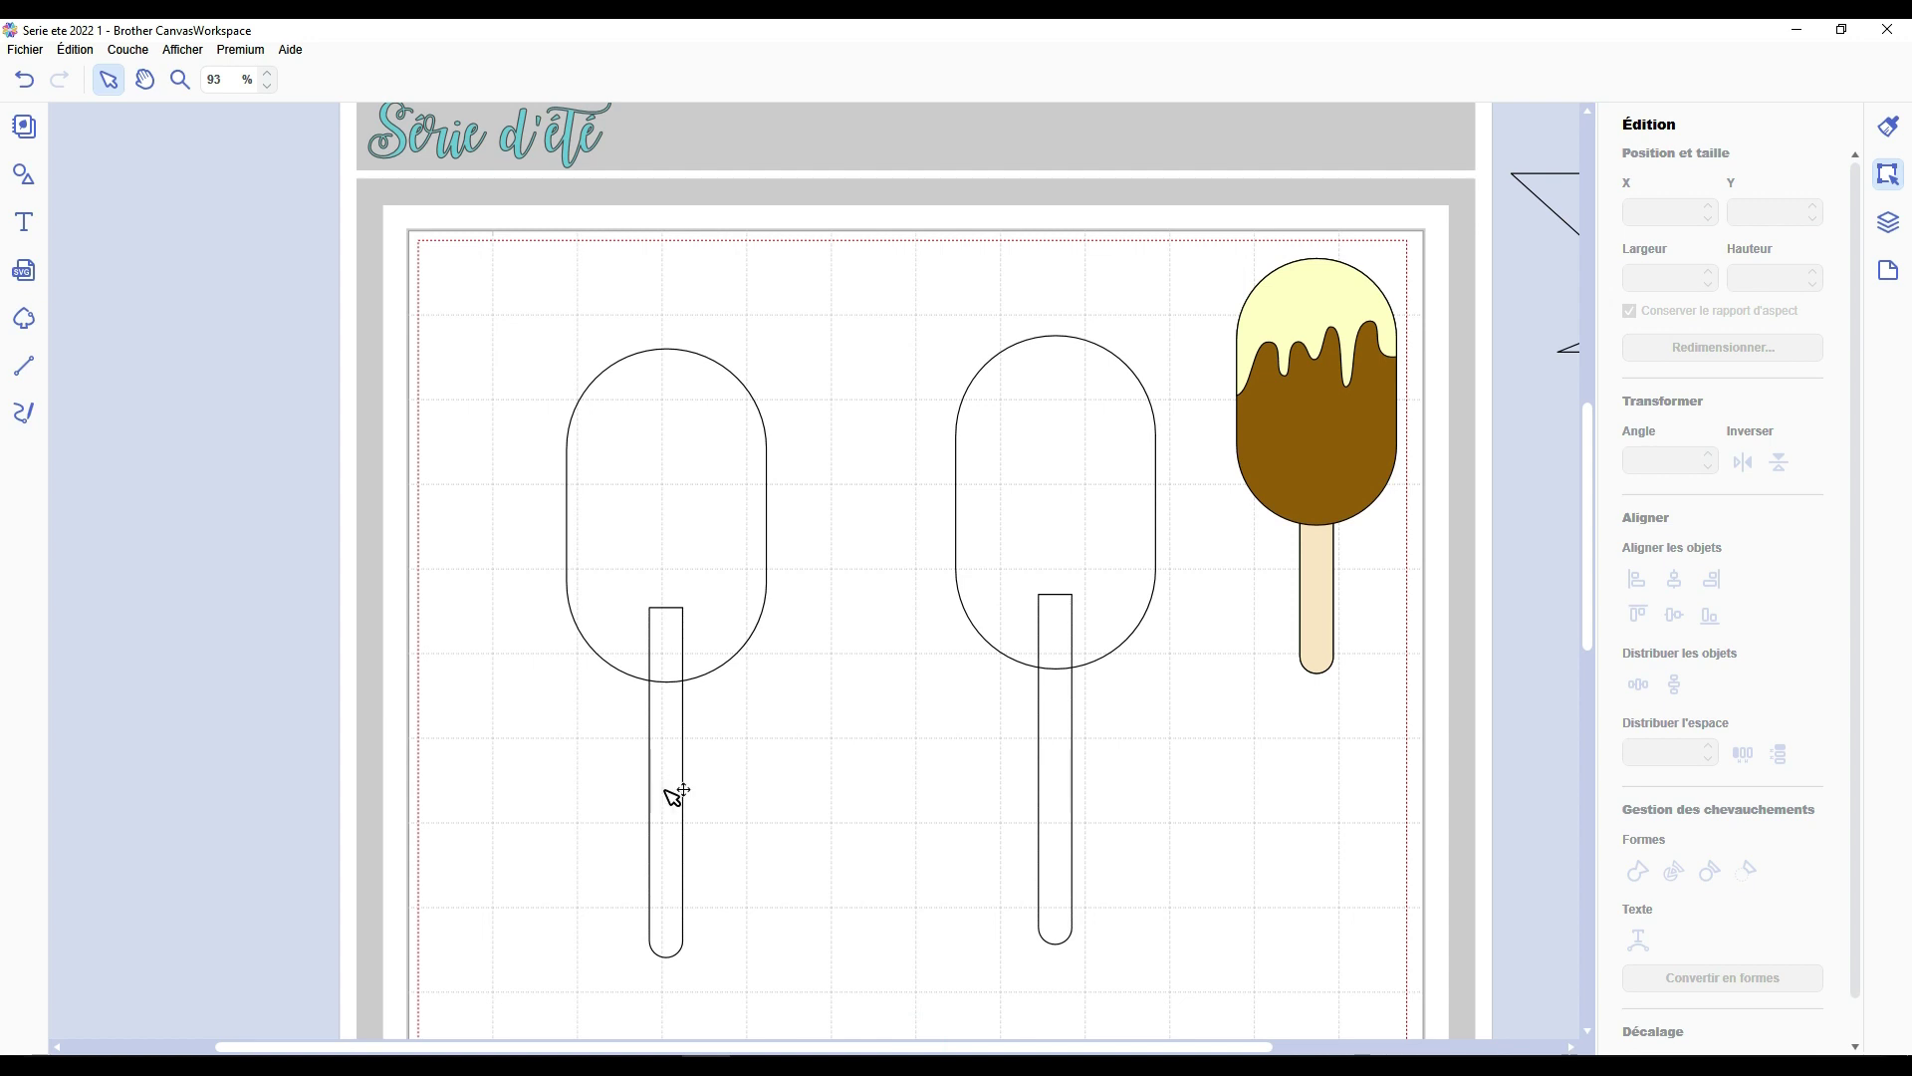
Raise the left stick further into its lolly body and align the two on their horizontal centres.
left_click_drag(666, 787, 670, 707)
left_click(1673, 576)
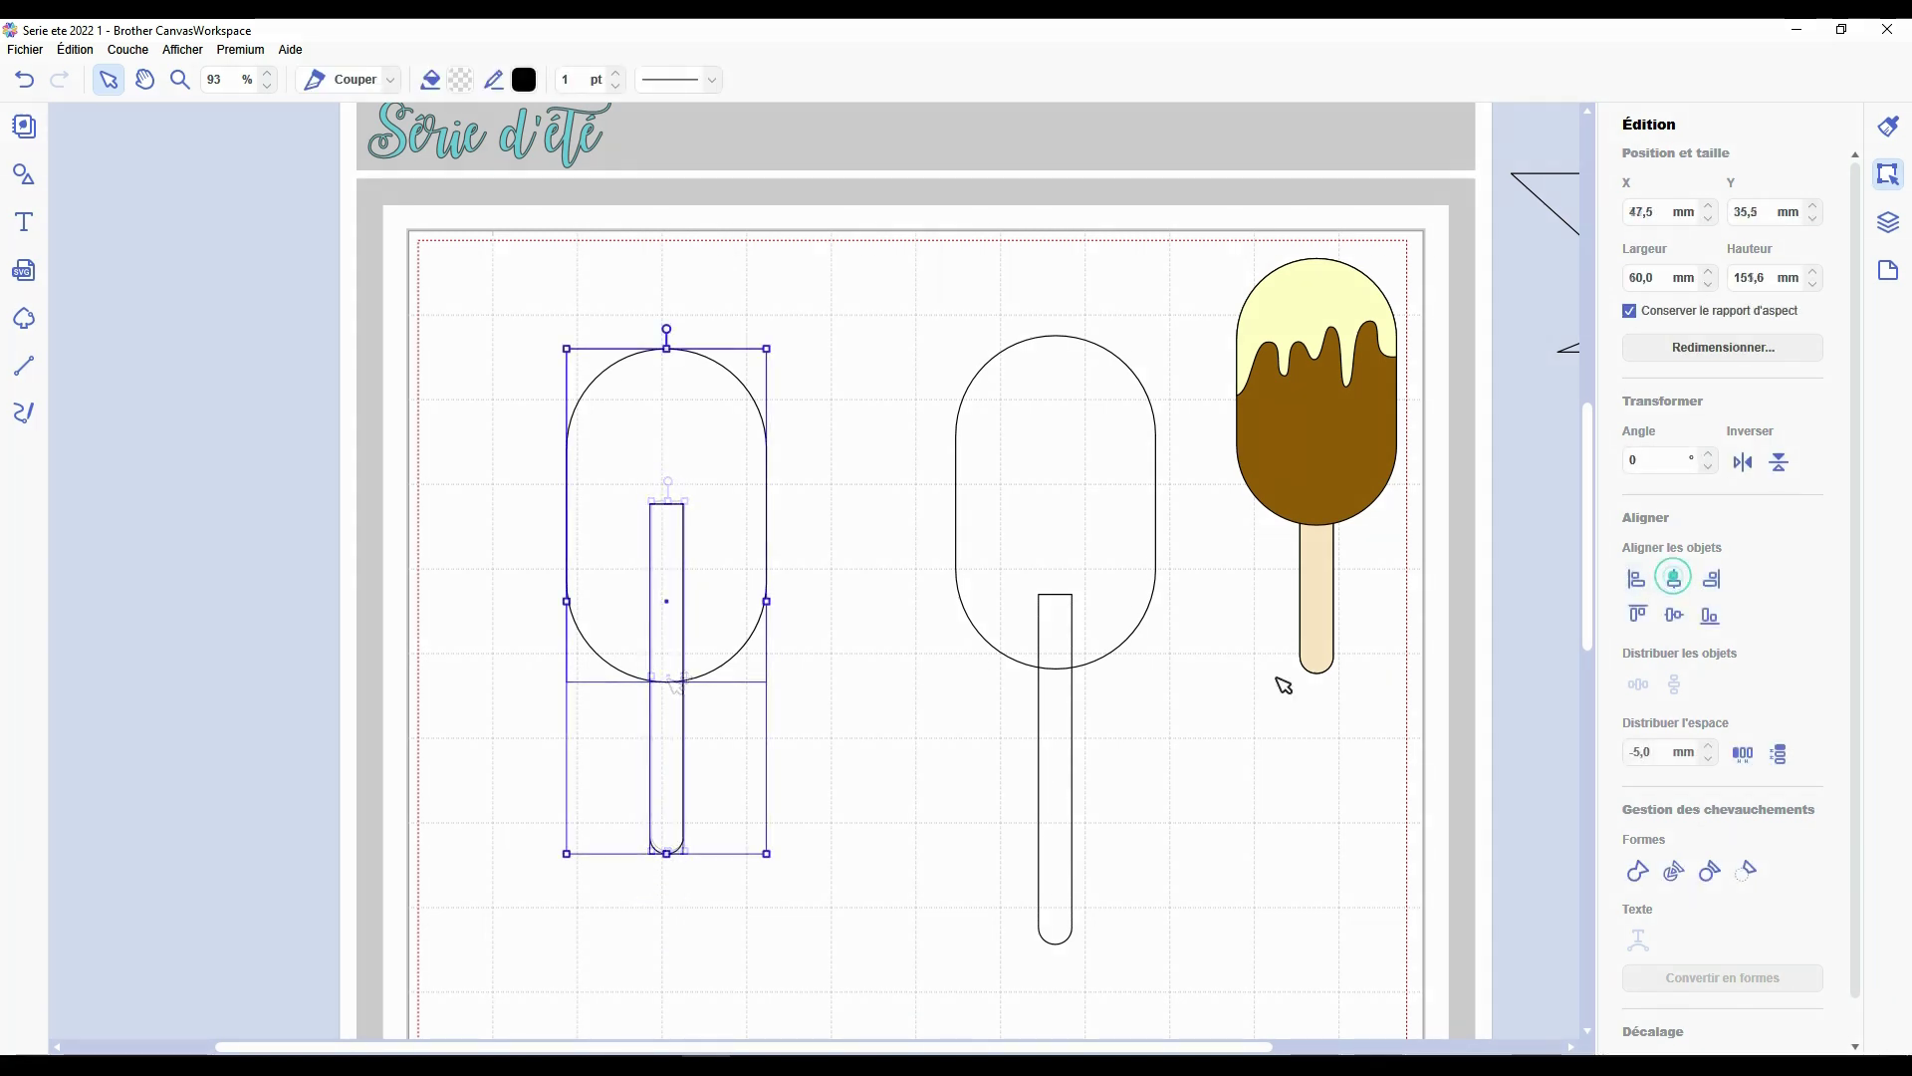
left_click(920, 708)
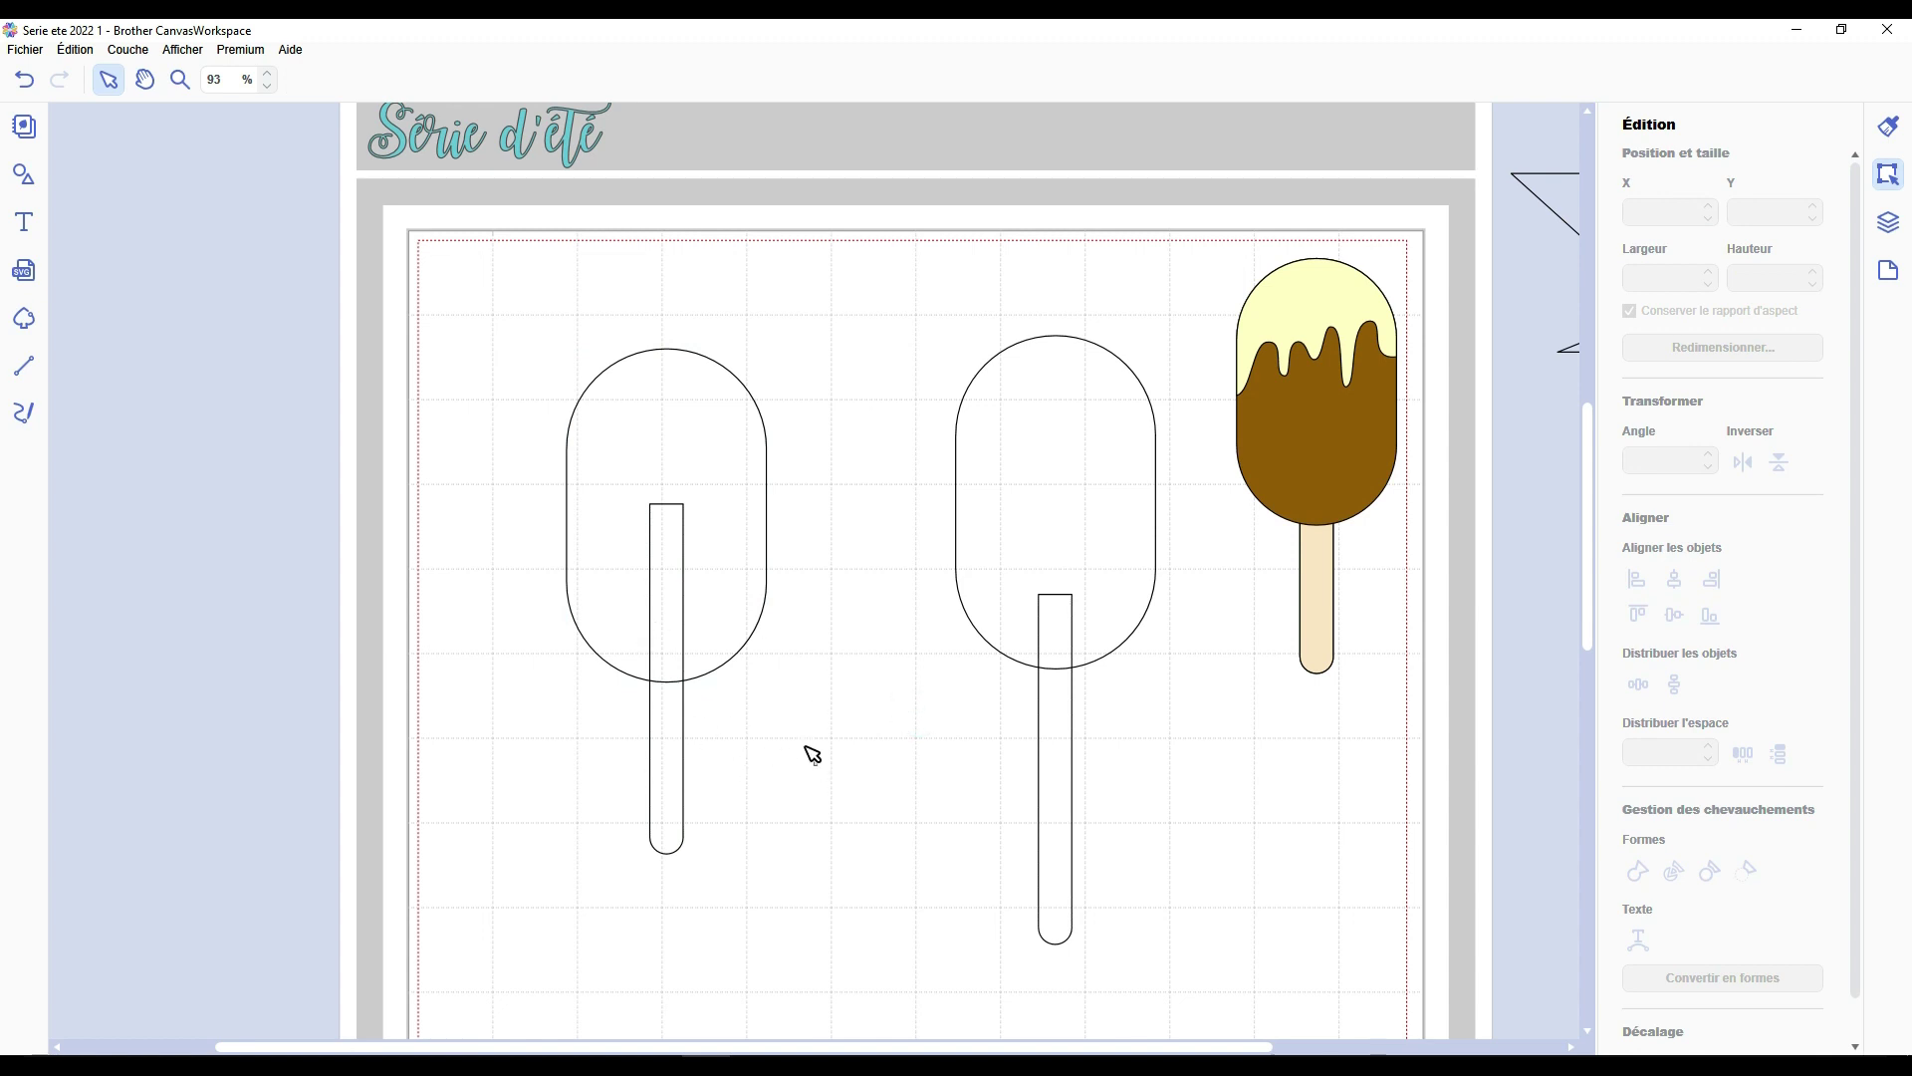
Subtract the left lolly body from its stick and move the resulting trimmed stick aside.
left_click_drag(813, 754, 594, 605)
left_click(1674, 871)
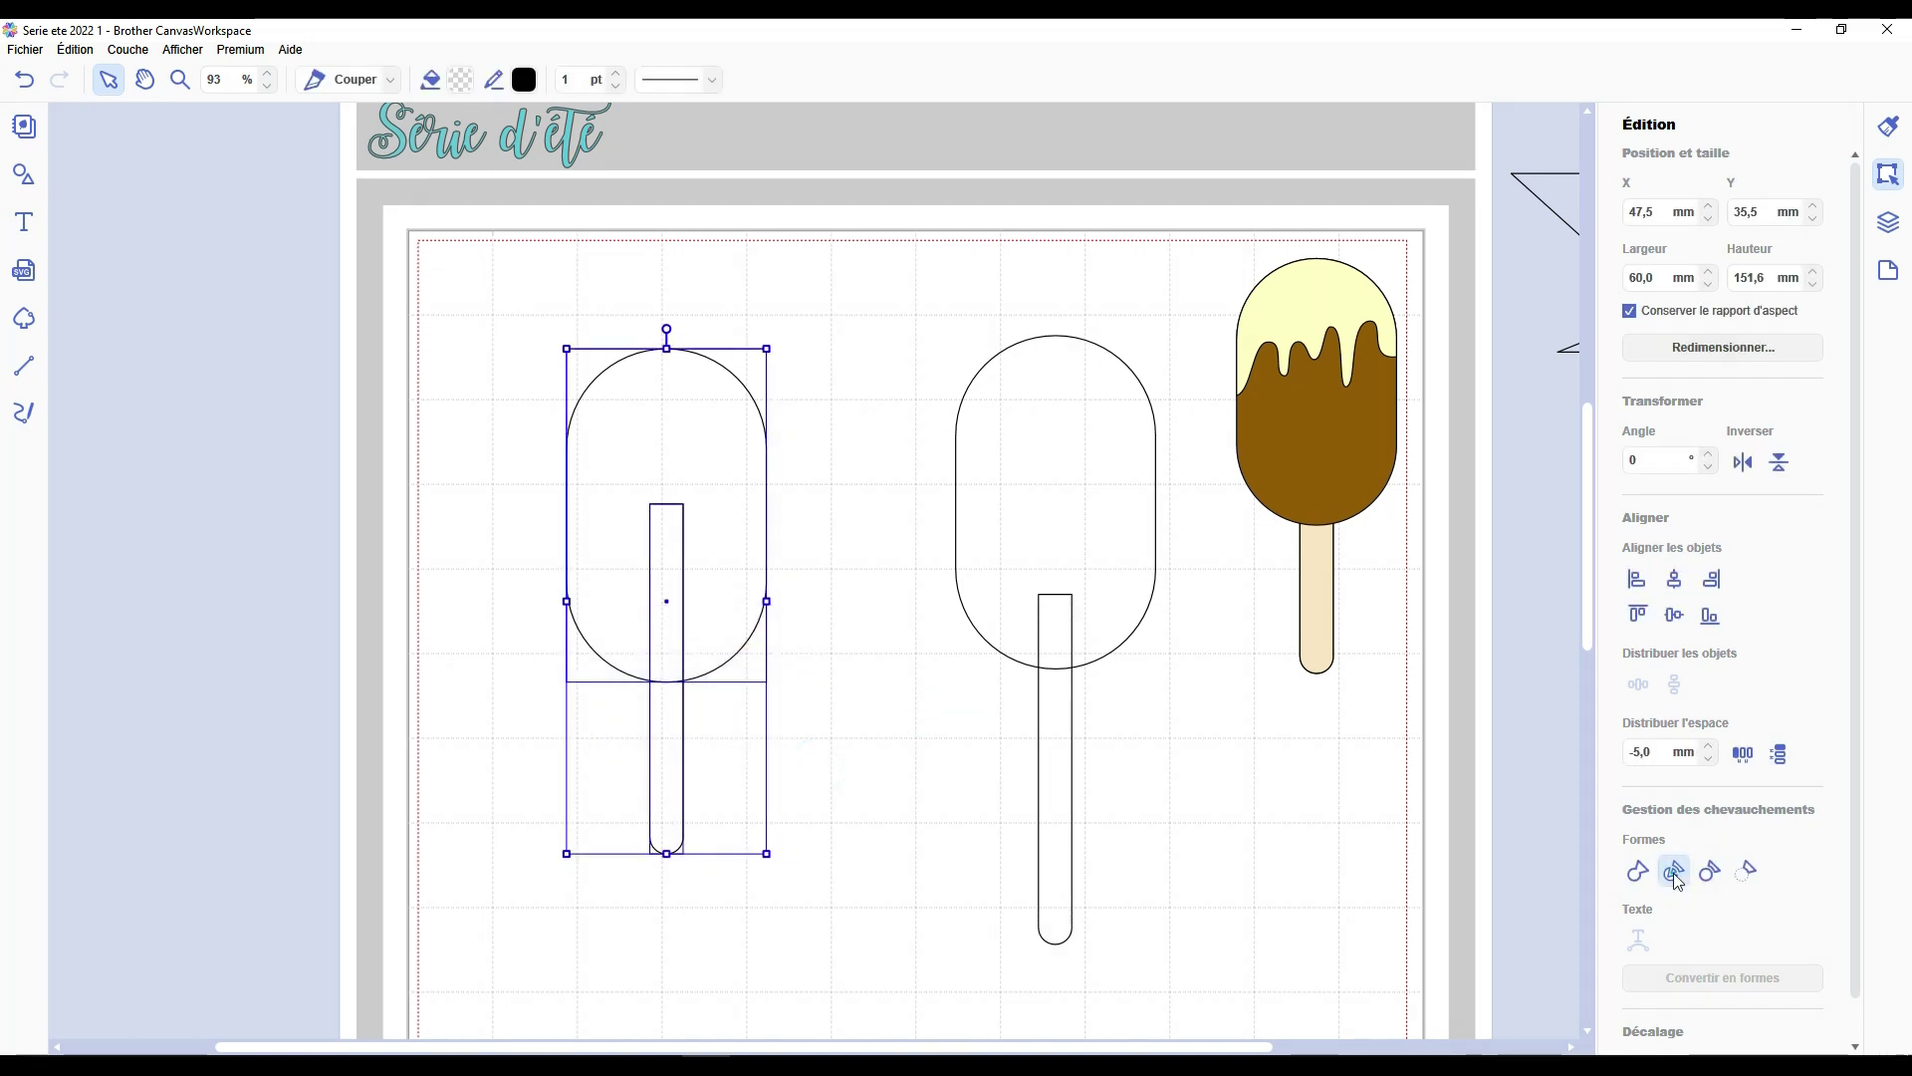
left_click(859, 735)
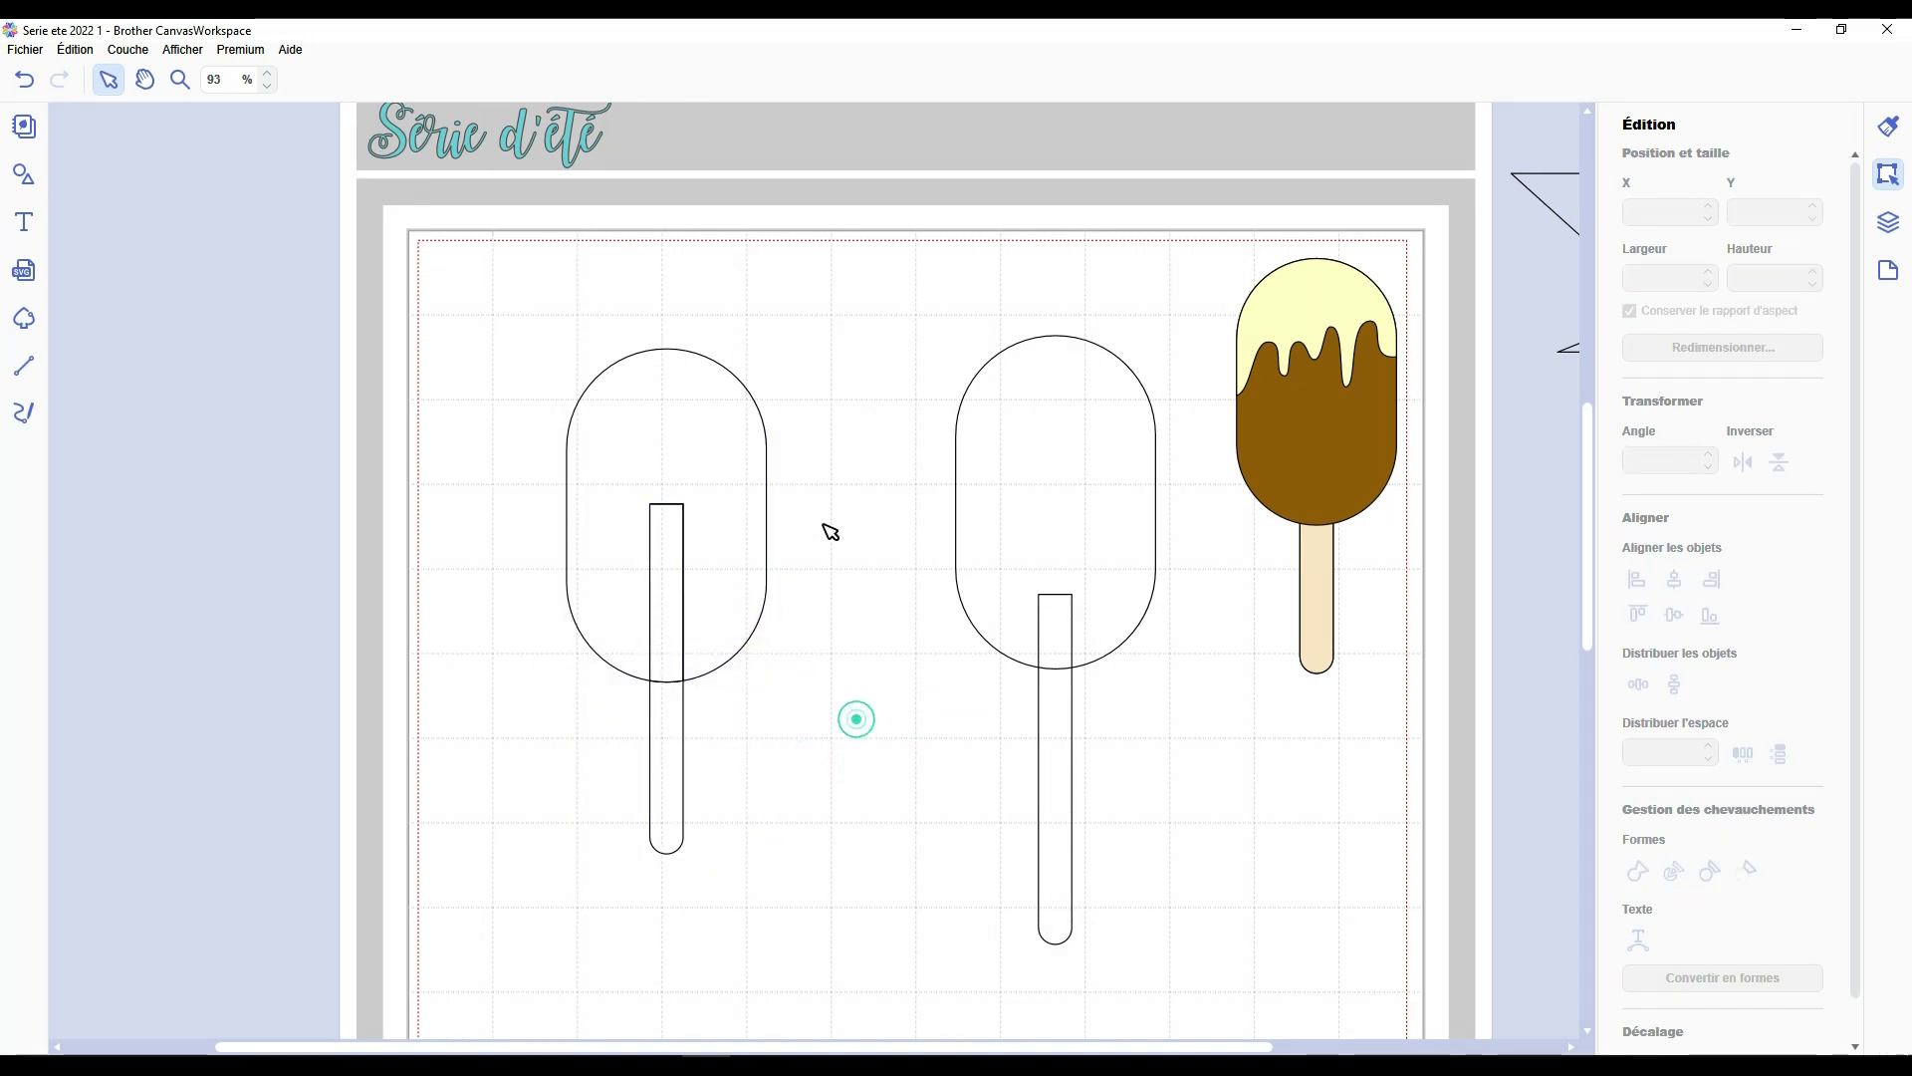
left_click(683, 755)
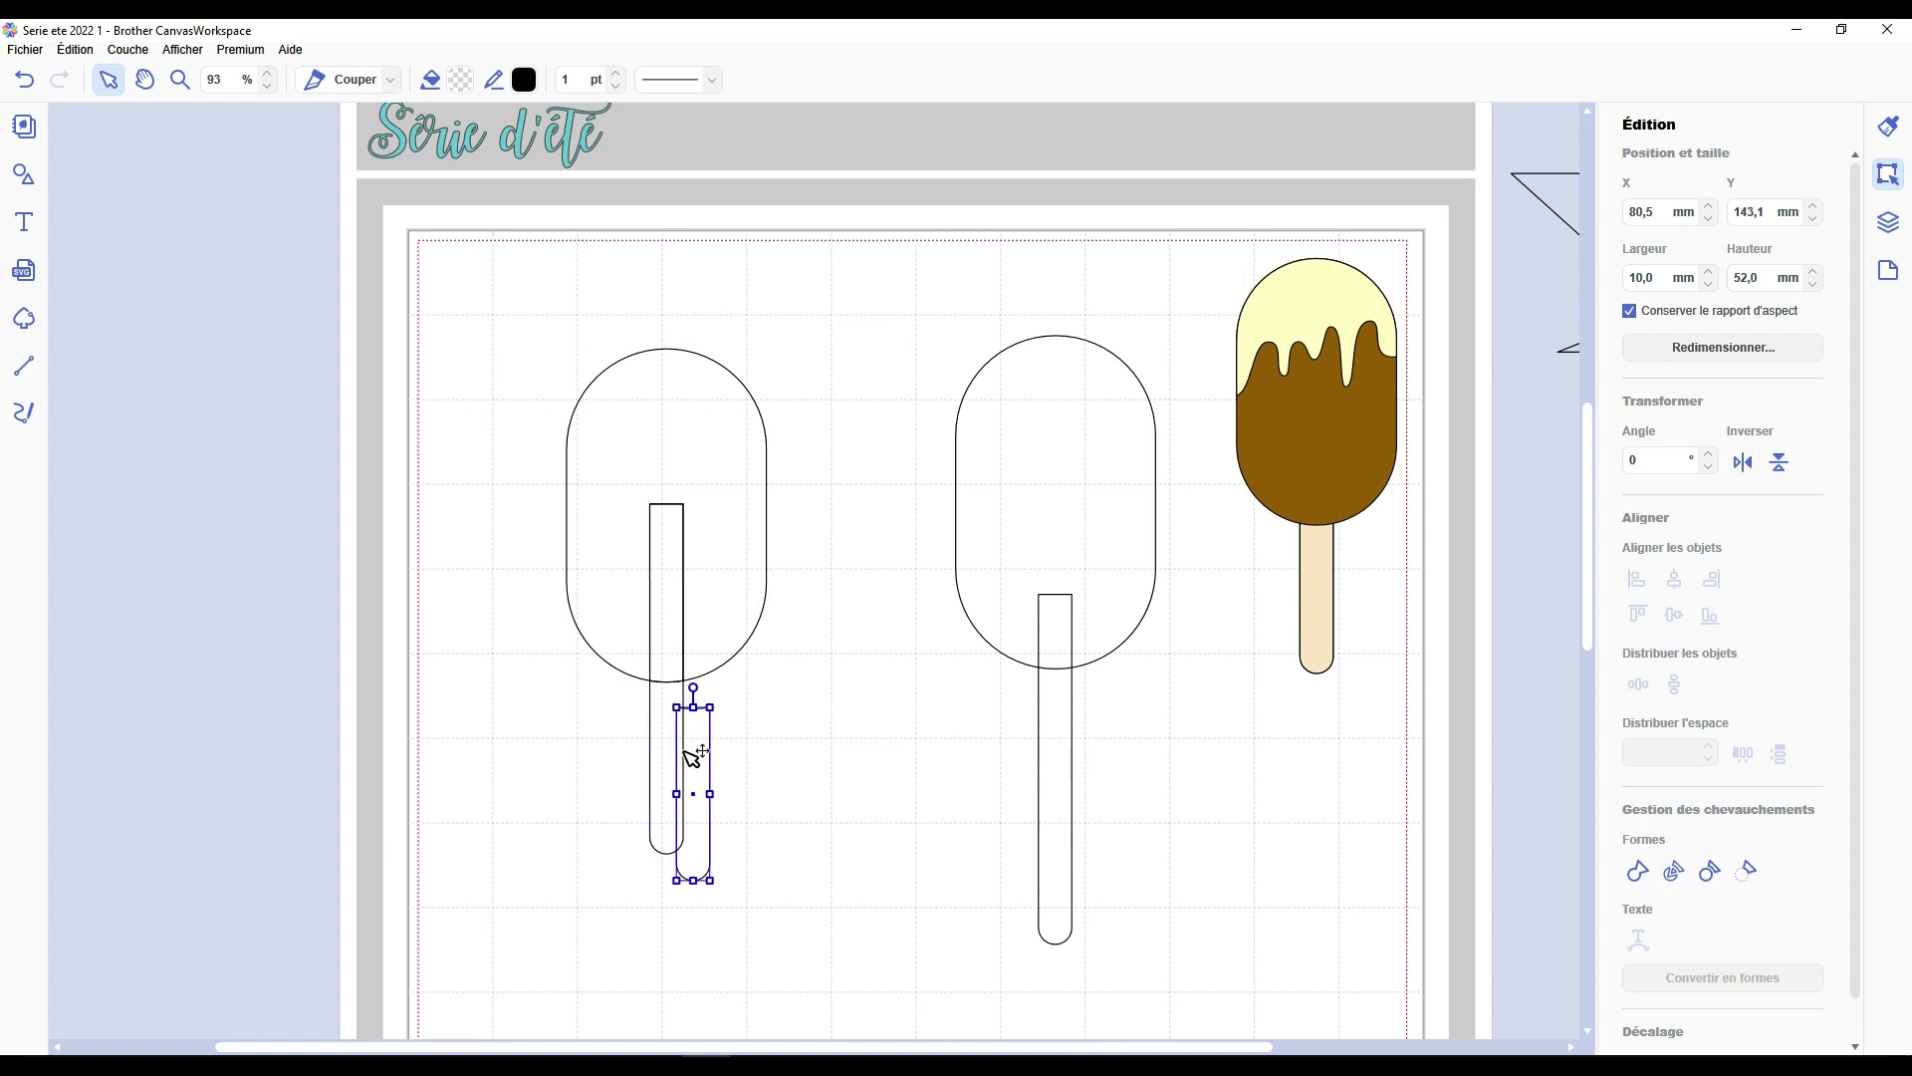
left_click_drag(683, 755, 926, 757)
Merge the left body and full stick into one lolly outline and set the trimmed stick beside its handle.
left_click_drag(762, 786, 588, 557)
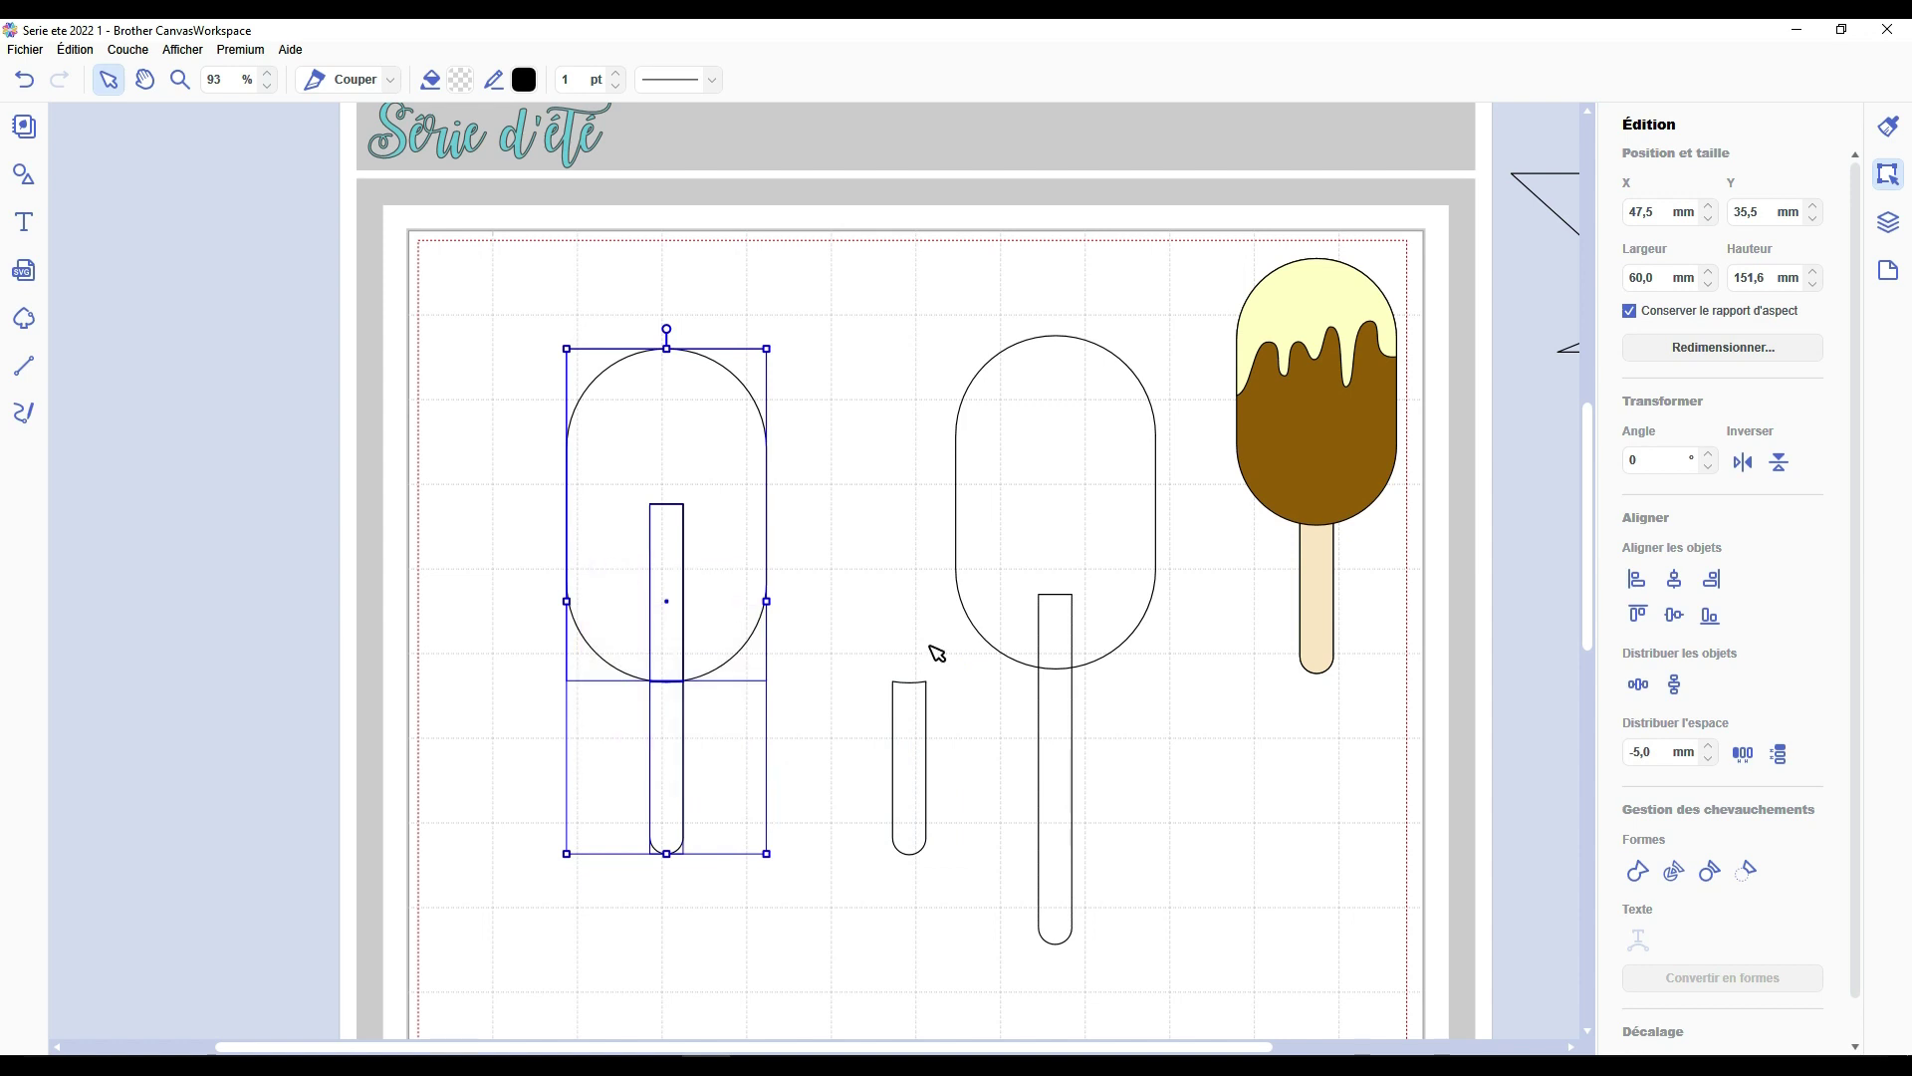
left_click(1637, 870)
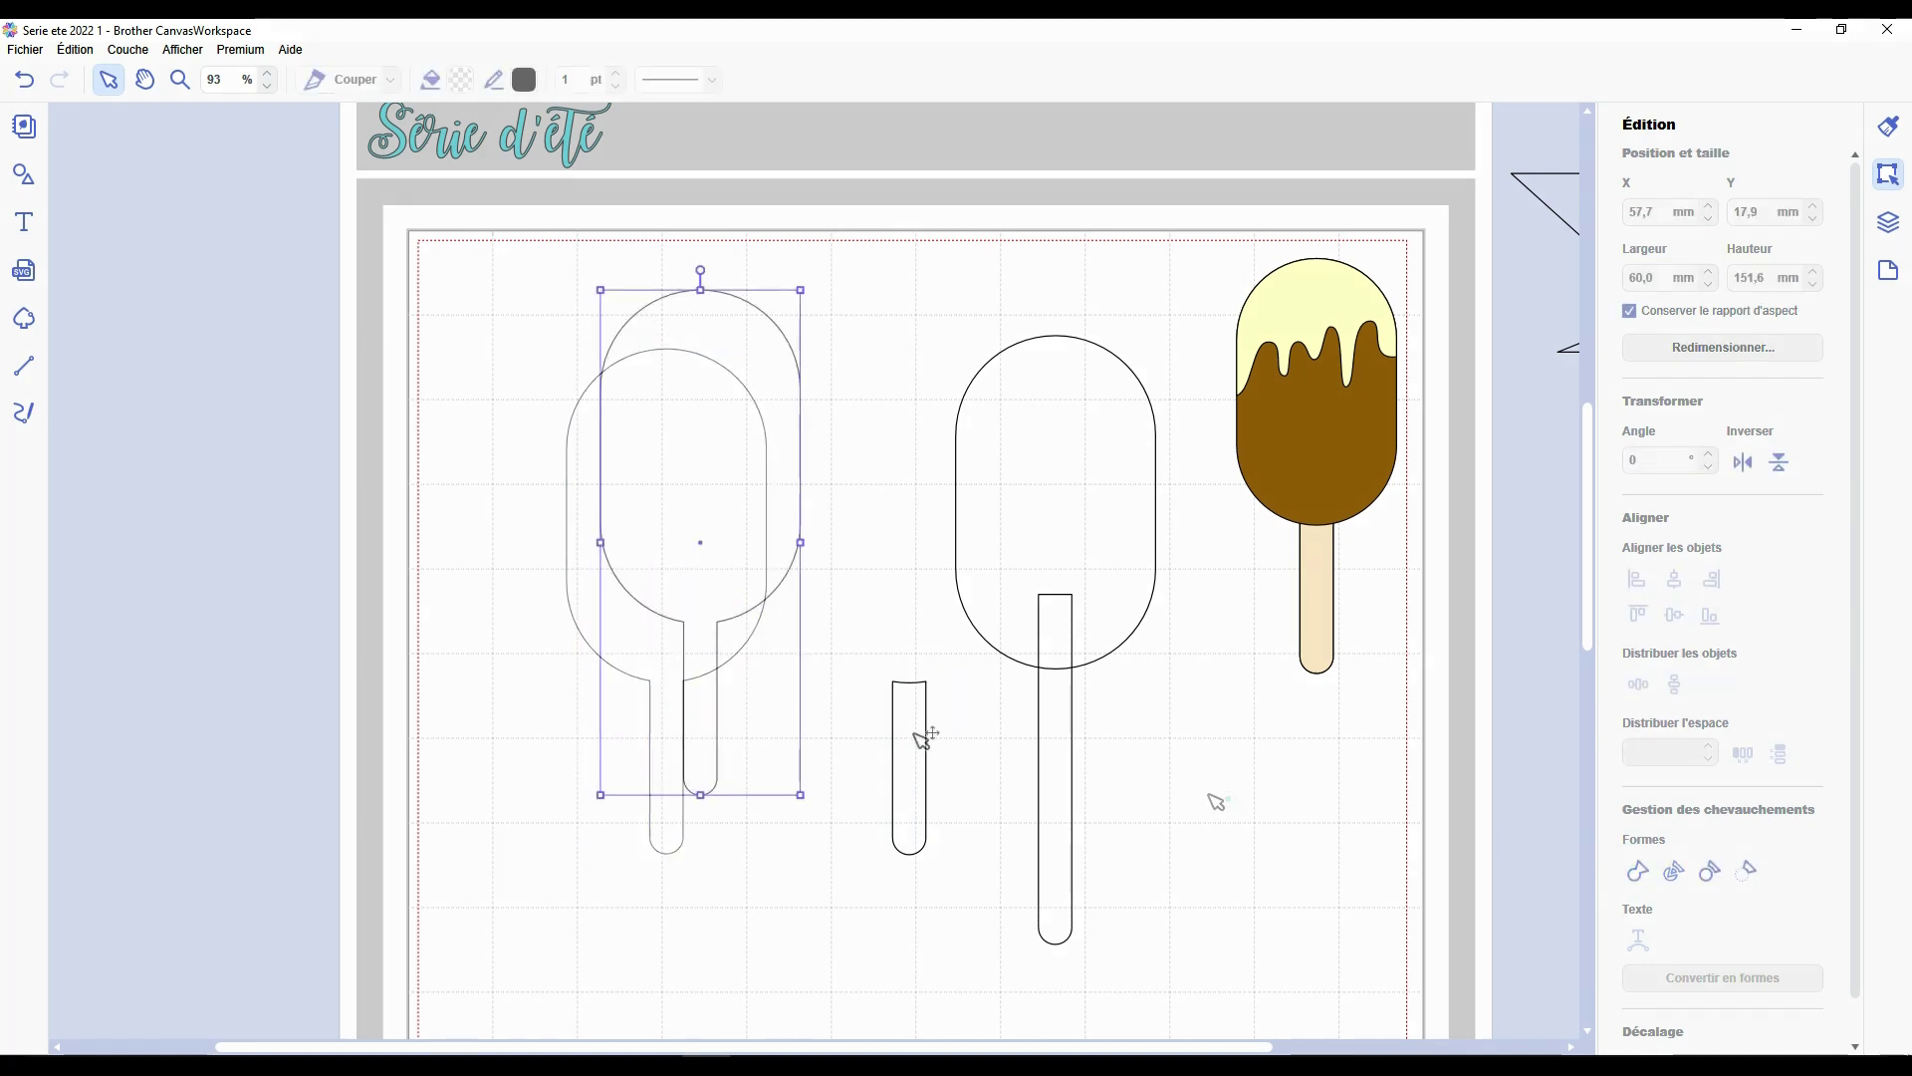
left_click_drag(913, 733, 793, 678)
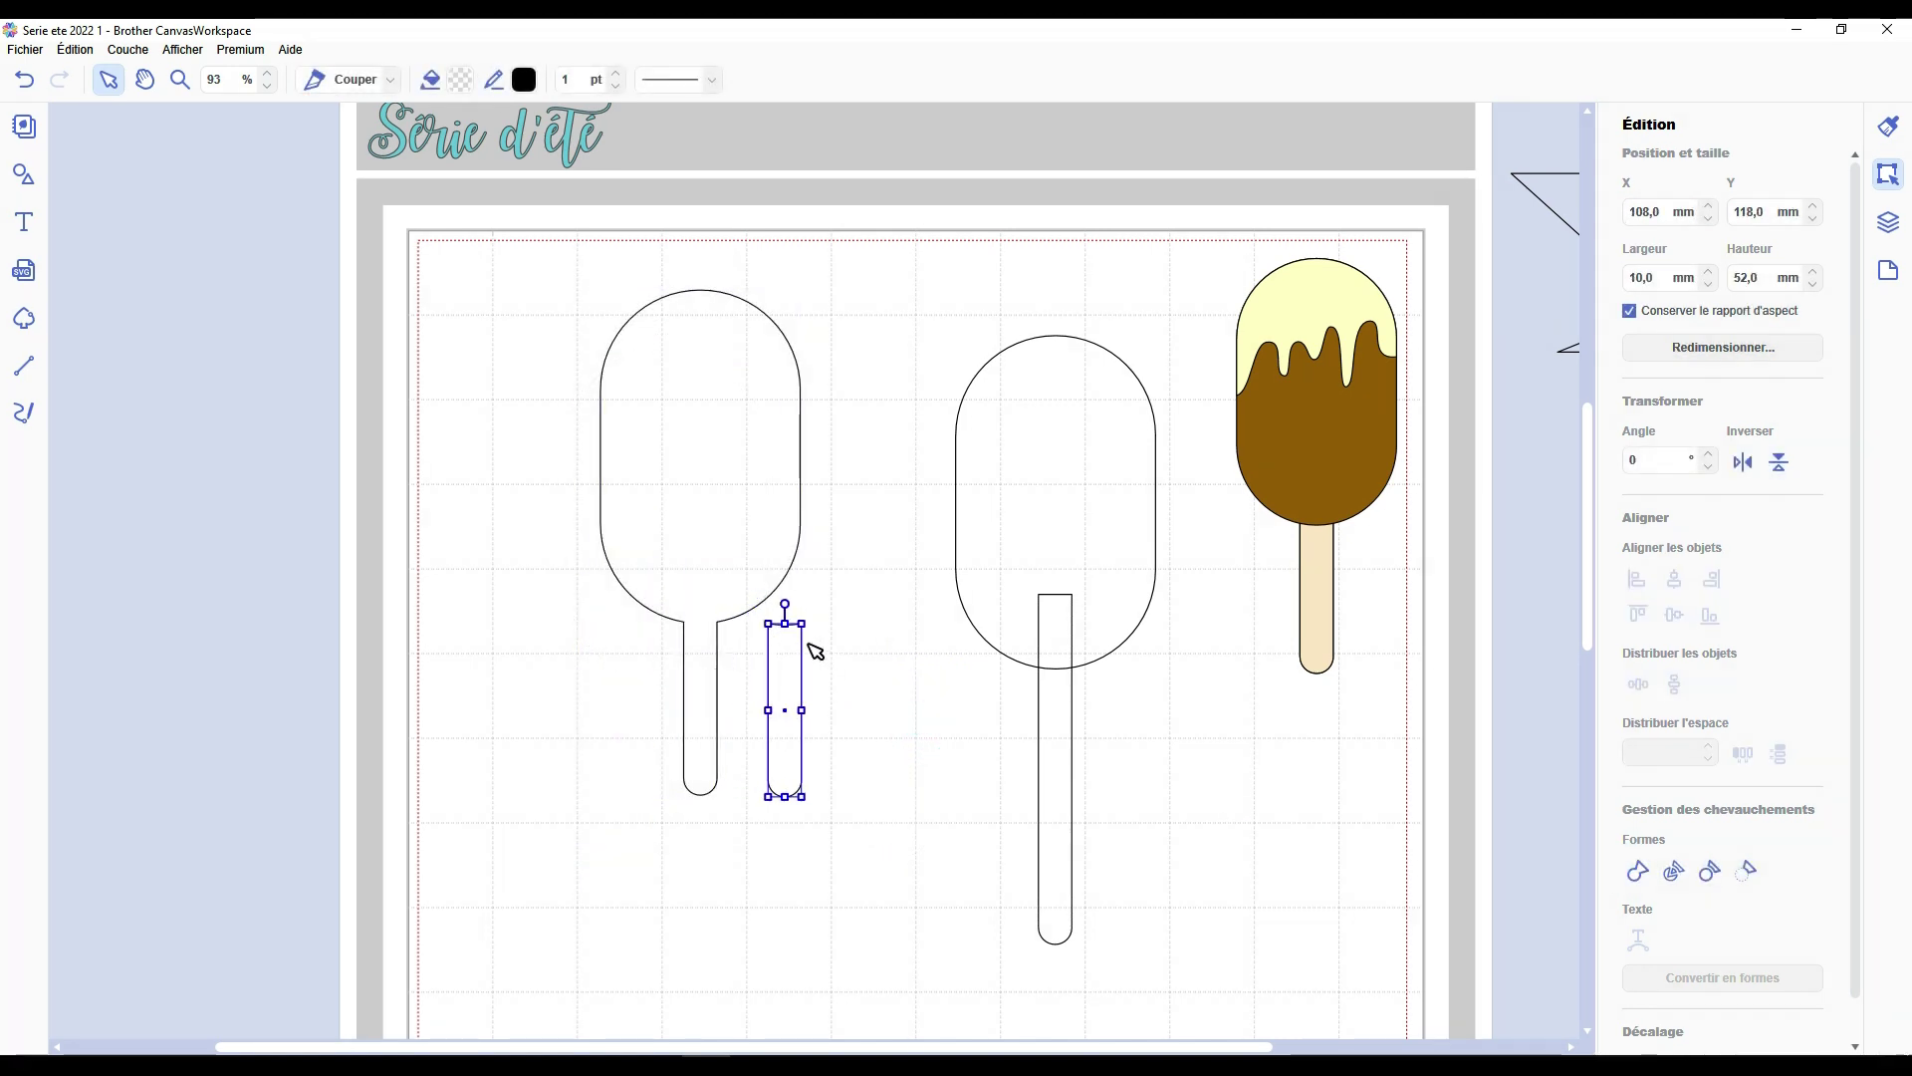
left_click(668, 510)
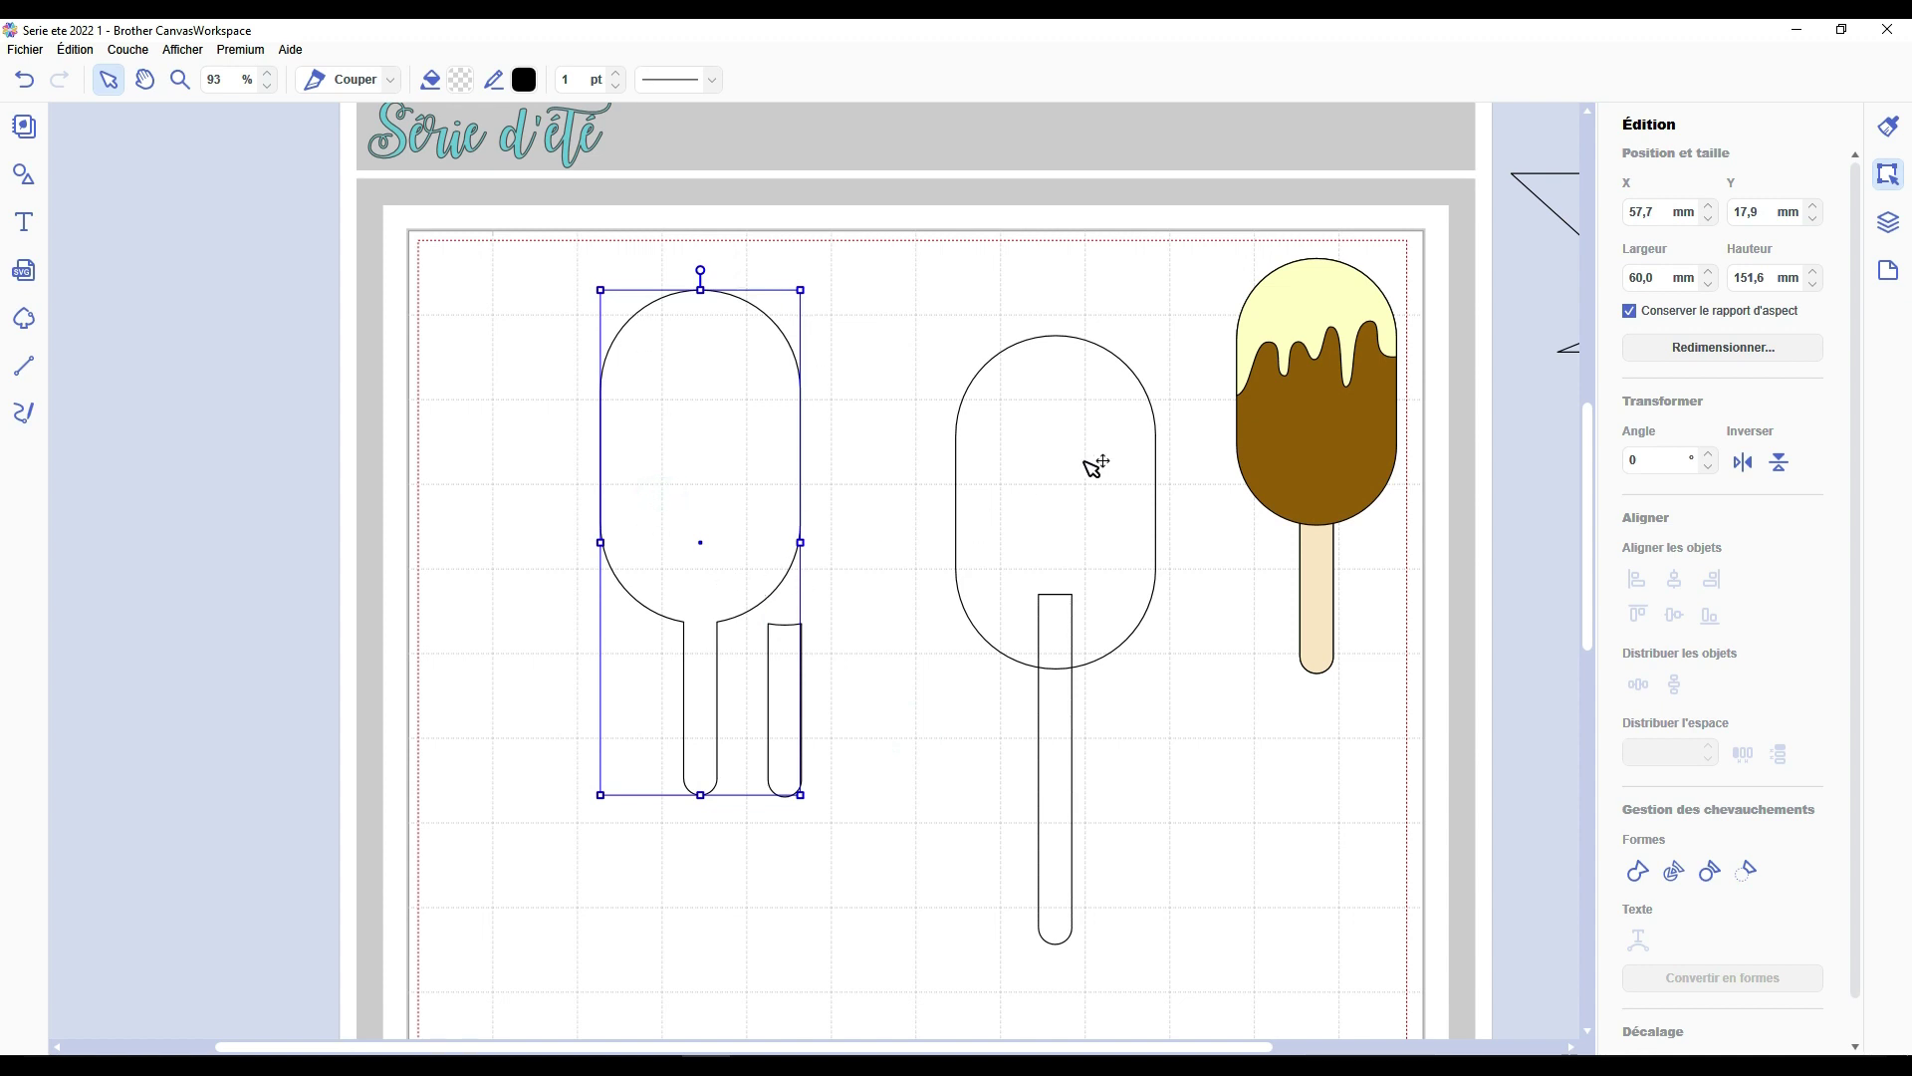
Delete the duplicate stick and spread the pieces out, with the merged lolly at the mat's upper-left corner and the spare body near the middle.
left_click_drag(1096, 466, 961, 435)
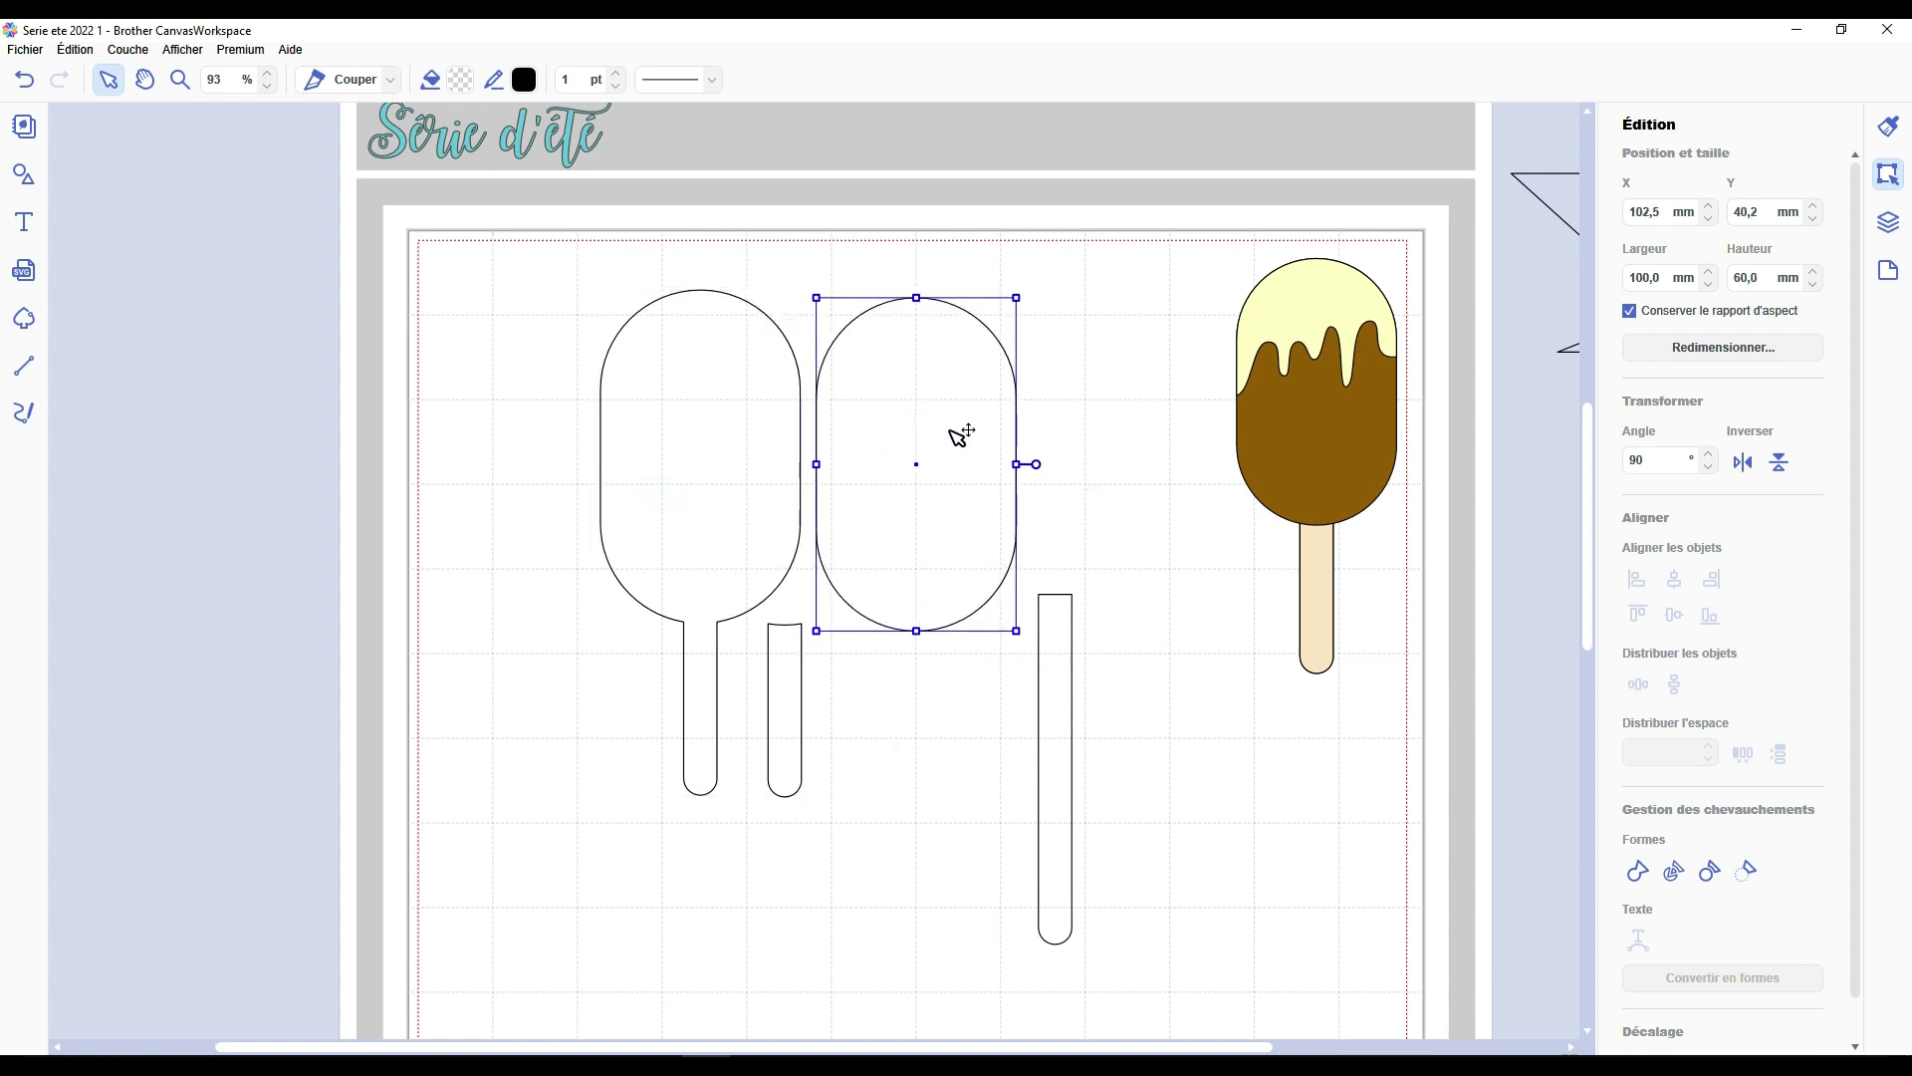
left_click(1072, 684)
key("Delete")
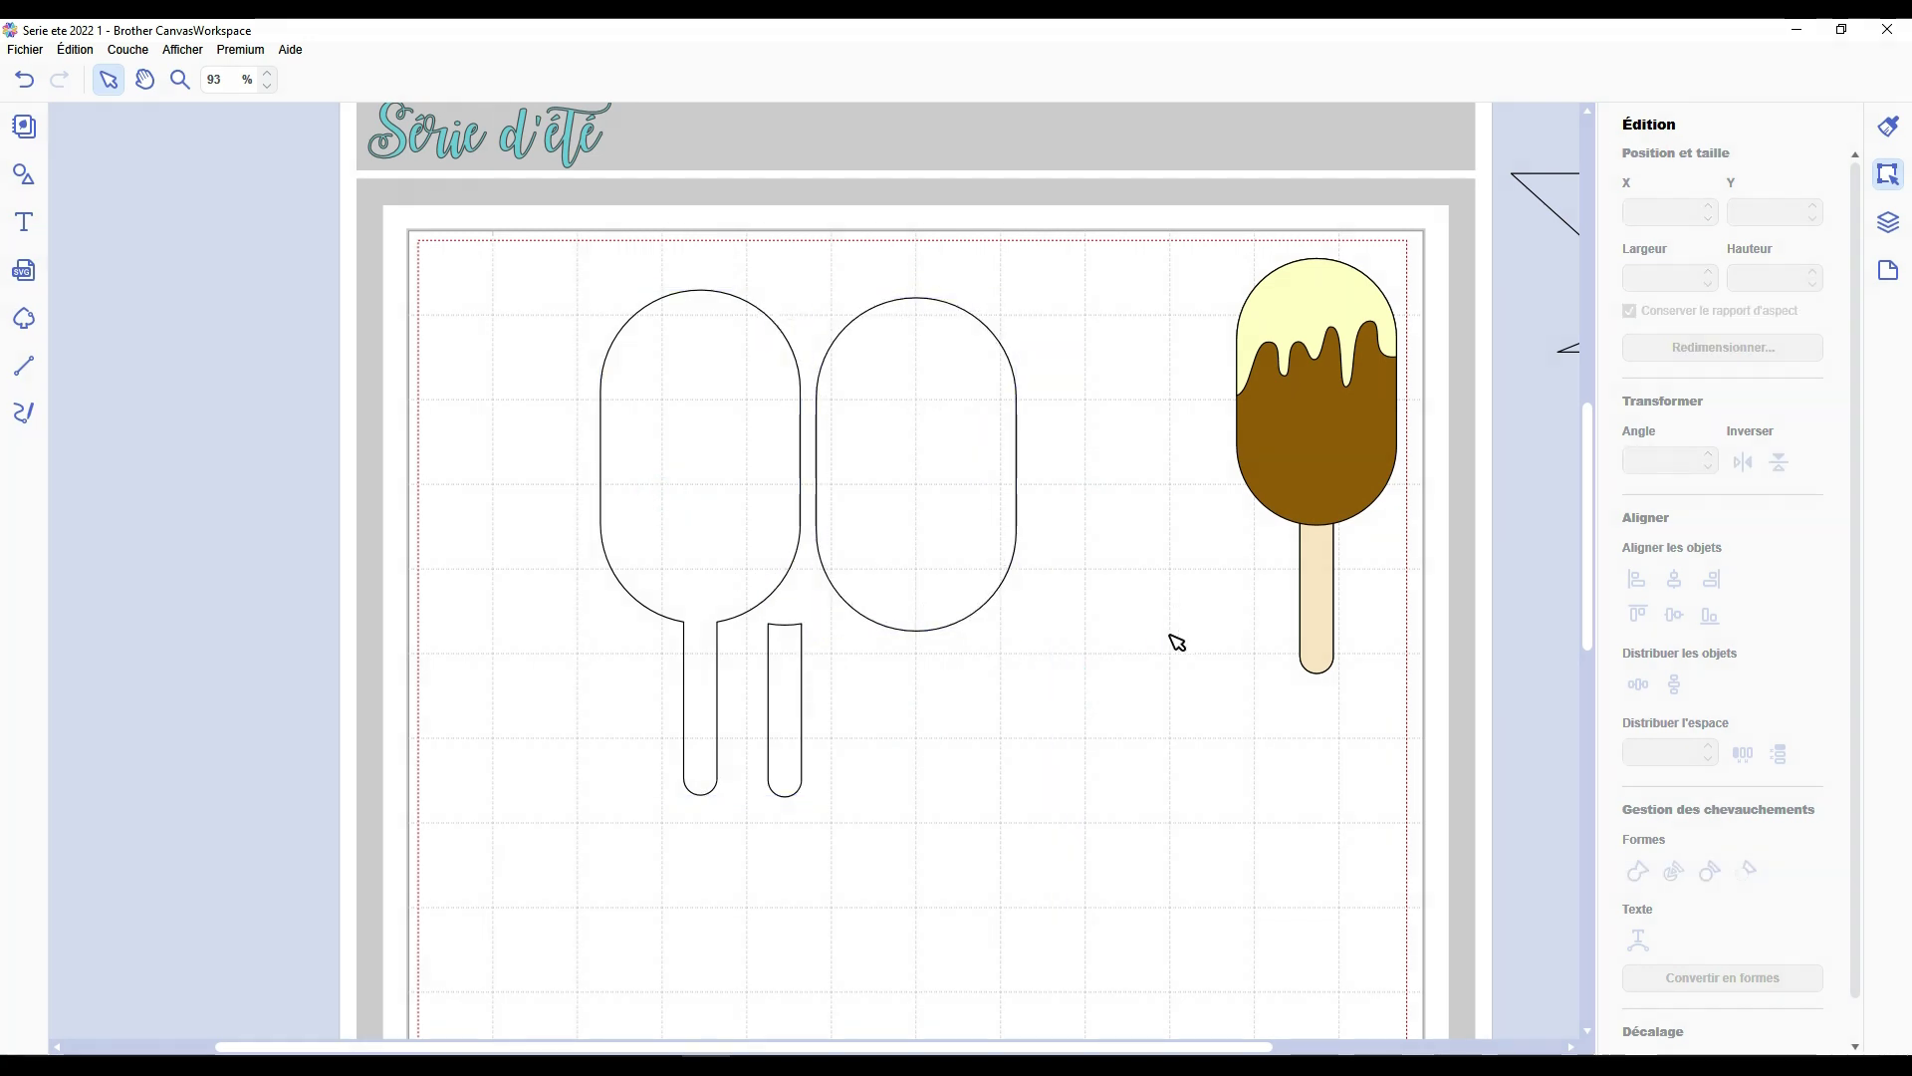
left_click_drag(717, 495, 555, 456)
left_click_drag(882, 458, 884, 516)
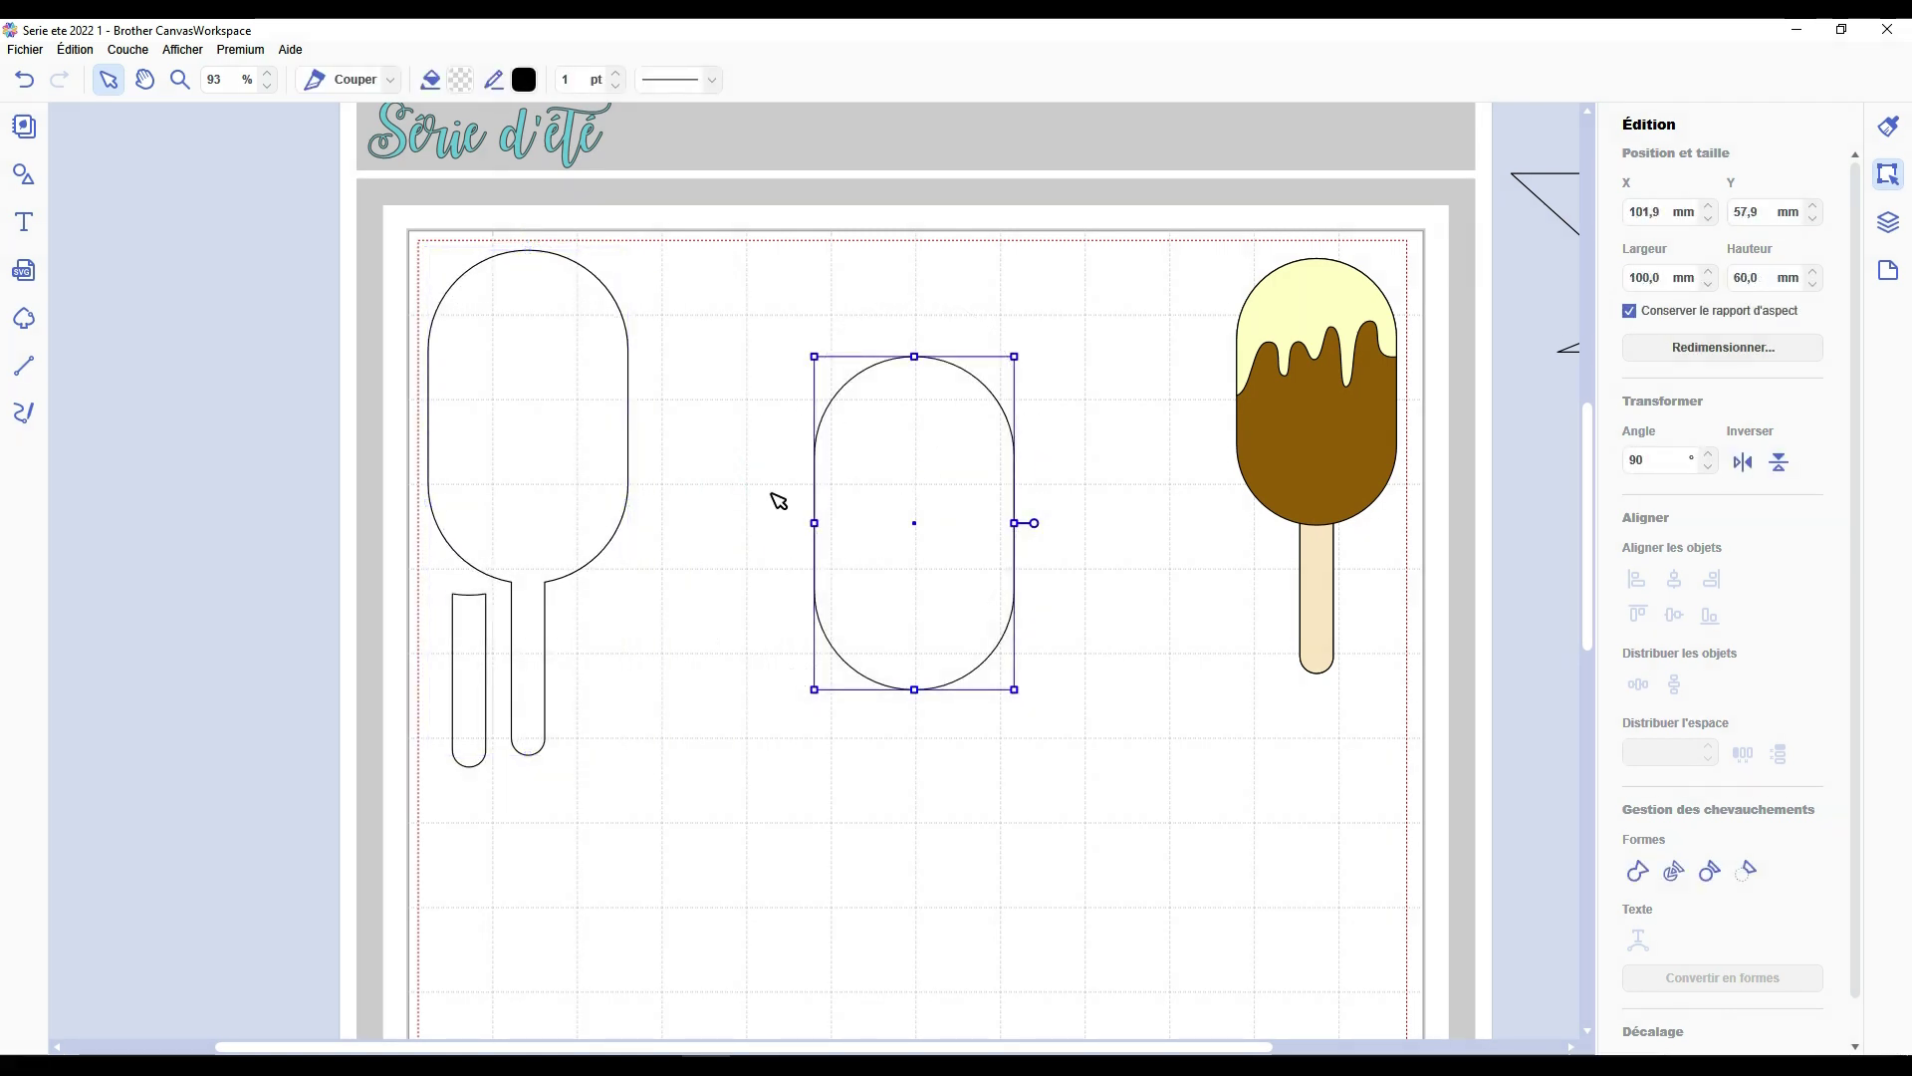
Fill the merged lolly outline with brown and lay the trimmed stick over its handle.
left_click(627, 498)
left_click(456, 82)
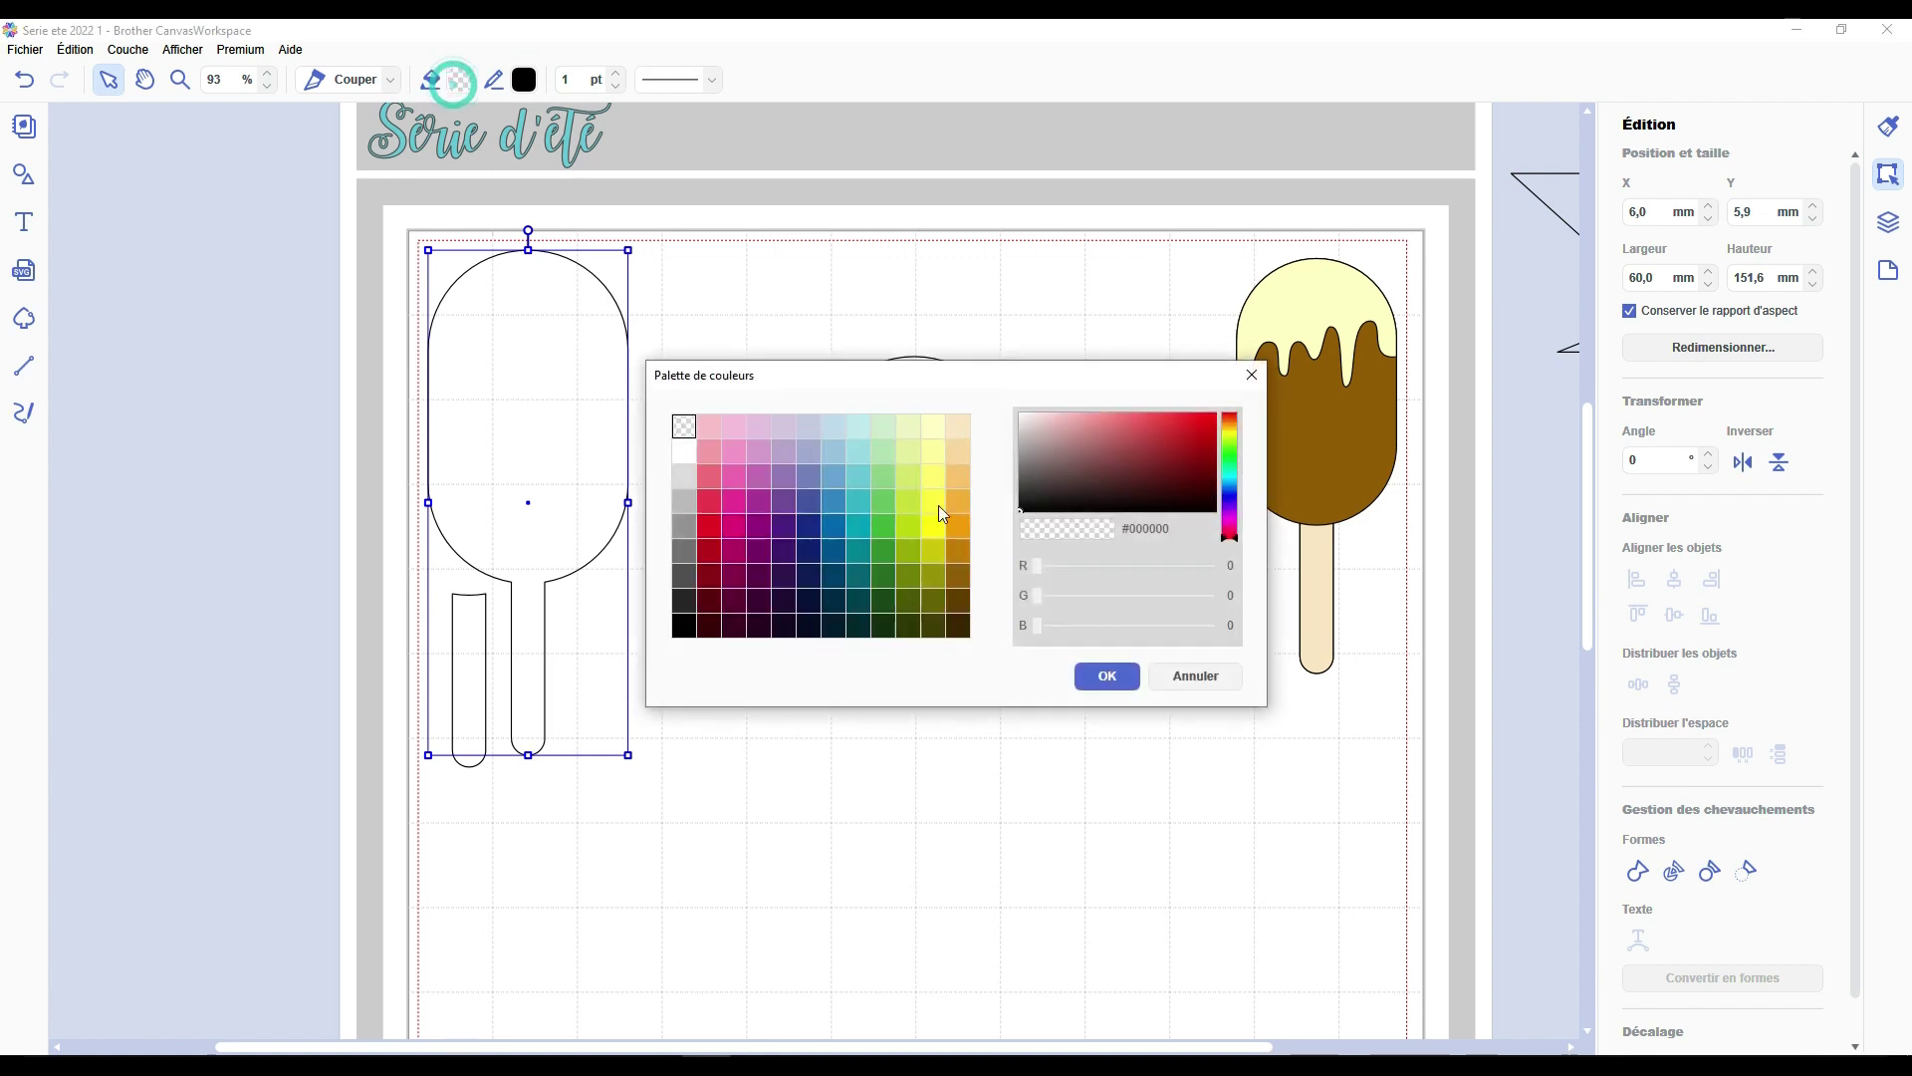
left_click(956, 566)
left_click(1111, 677)
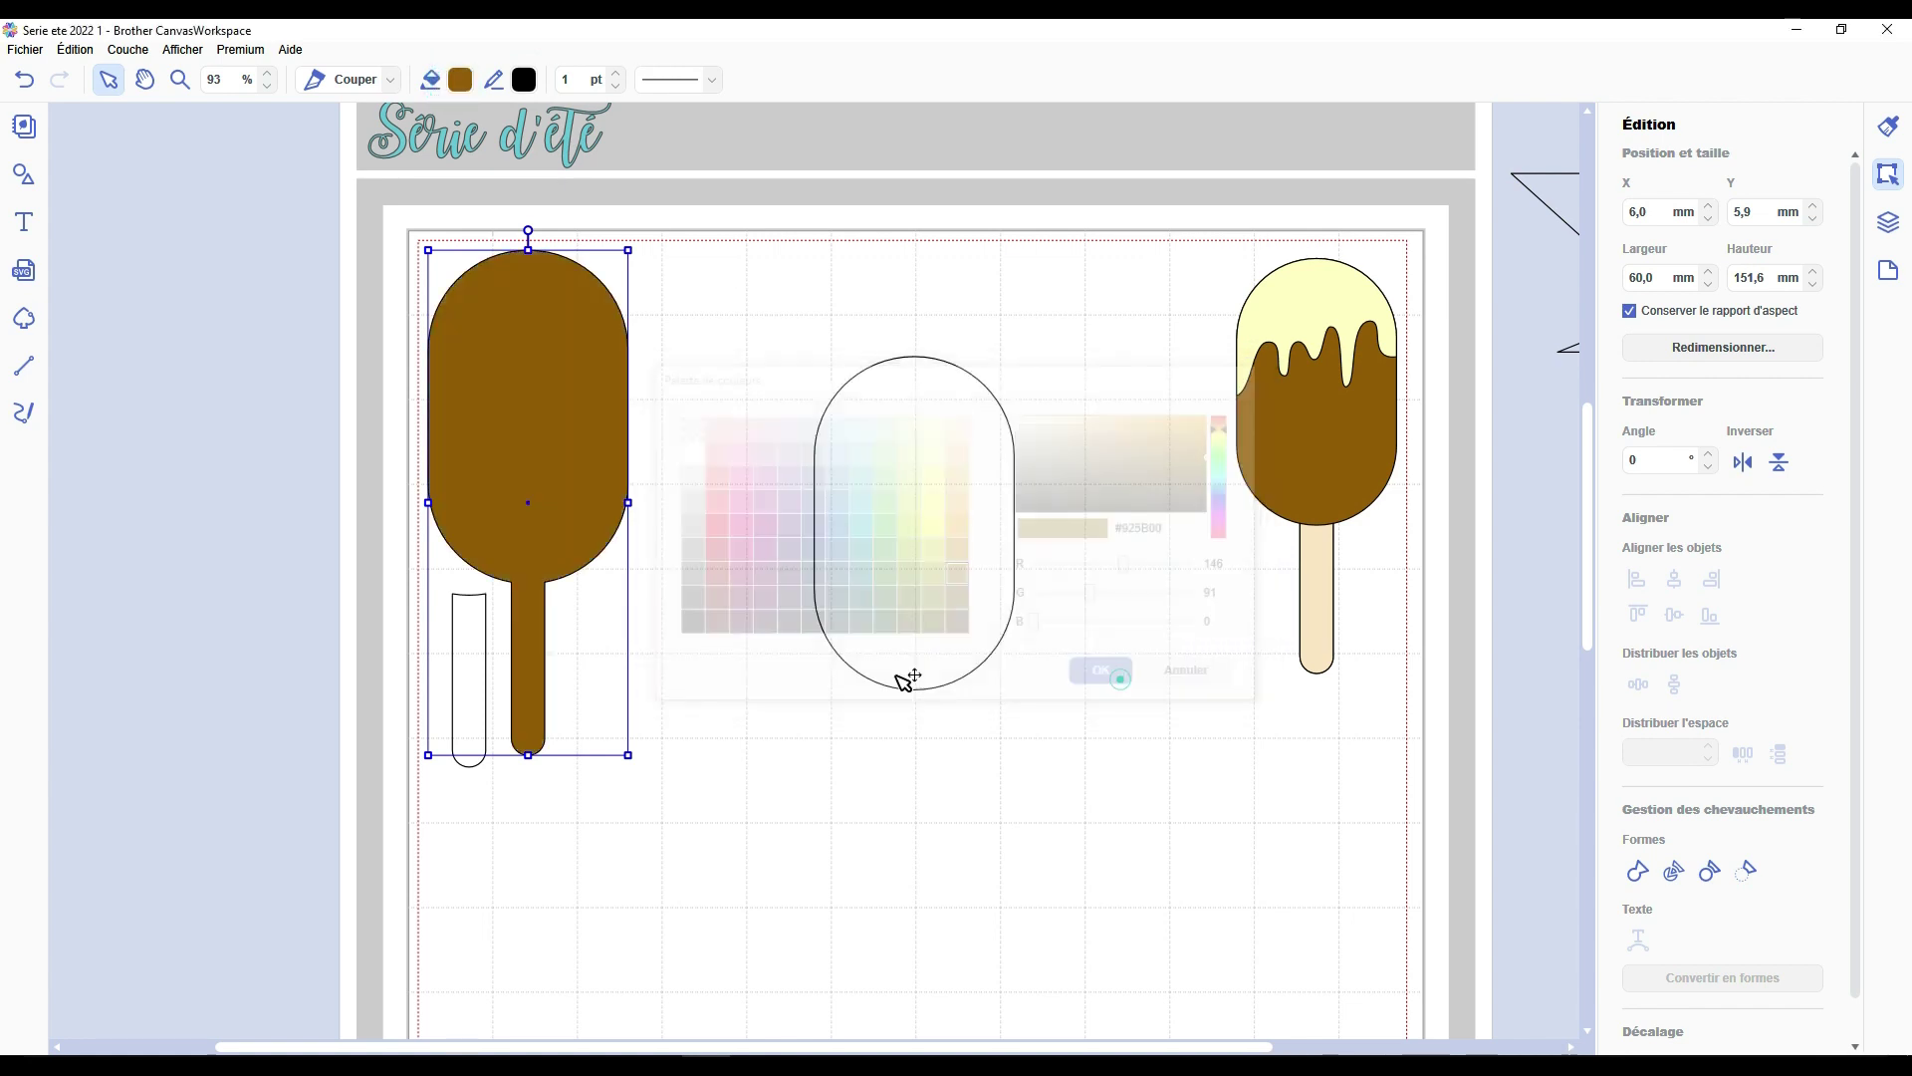
left_click_drag(466, 666, 524, 659)
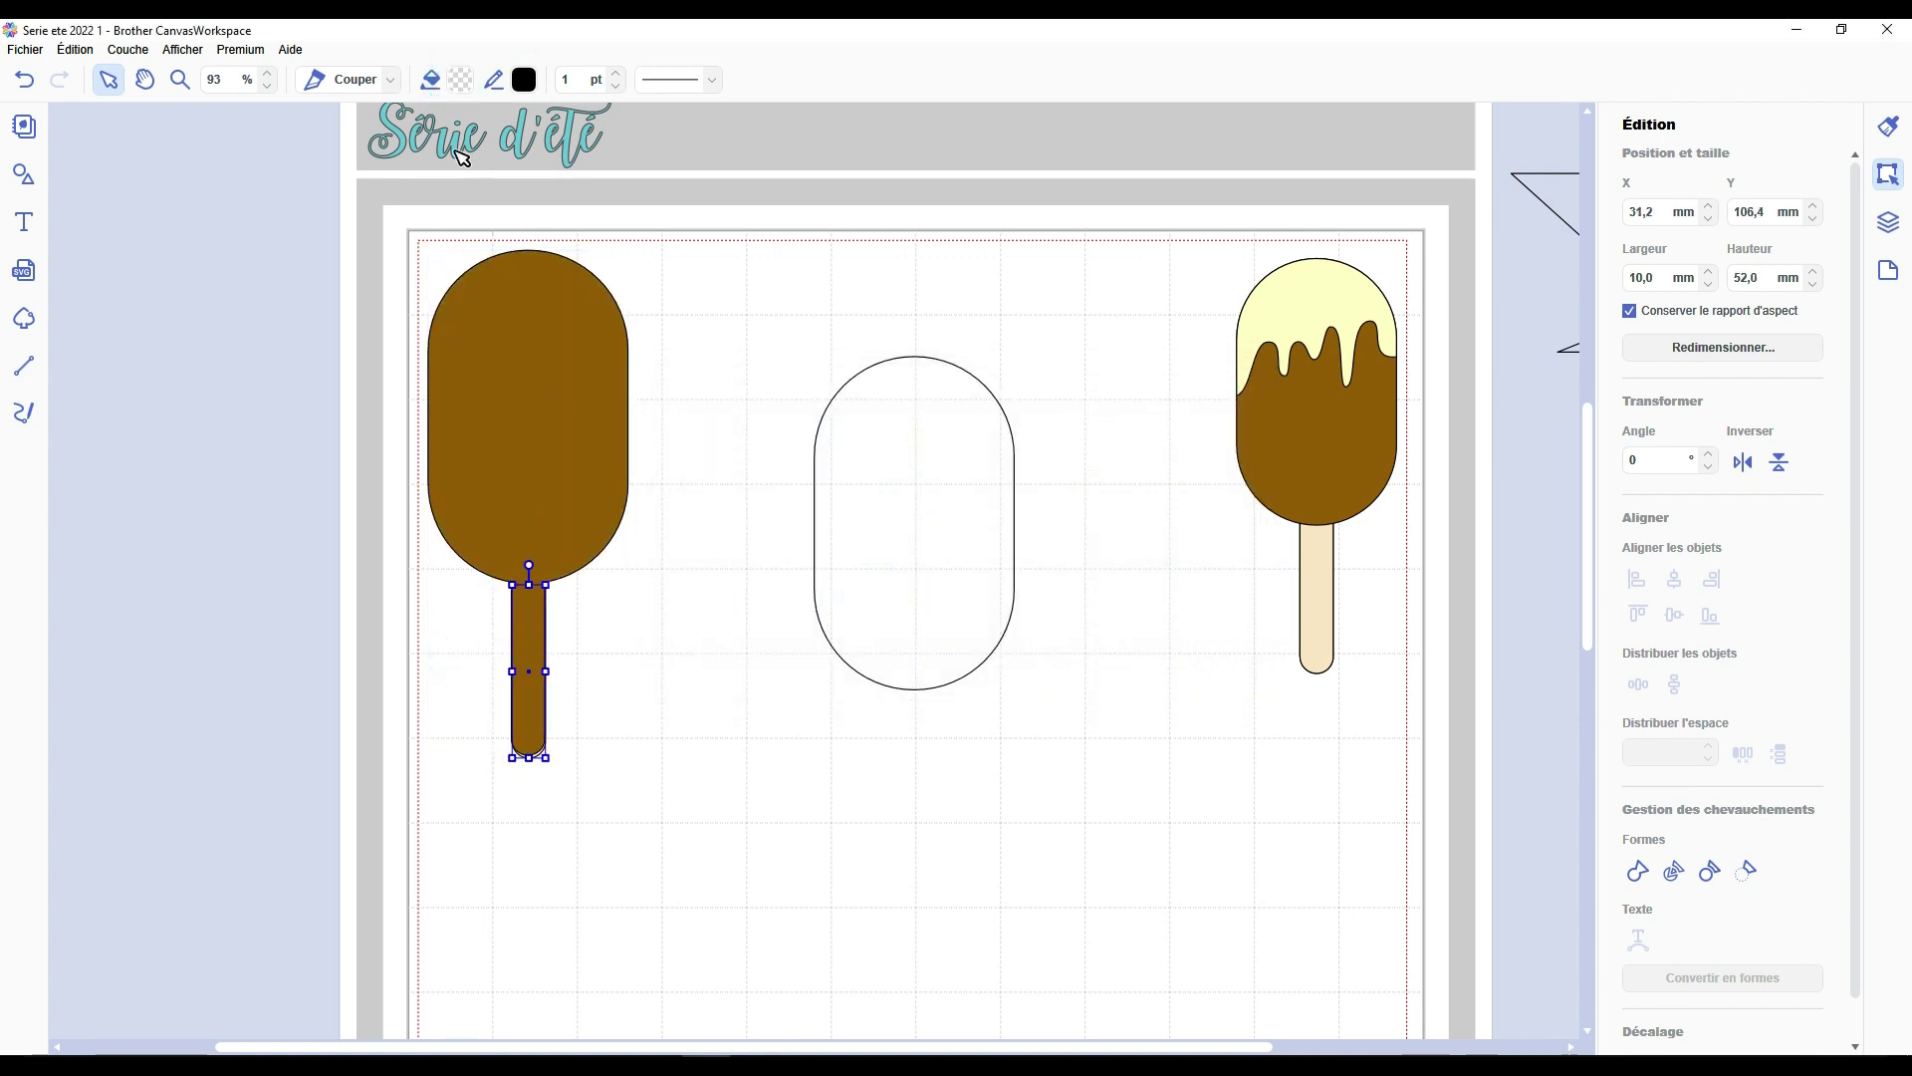
Fill the trimmed stick with pale beige #FCE5BF and bring it in front of the brown lolly in the layer order.
left_click(462, 86)
left_click(960, 423)
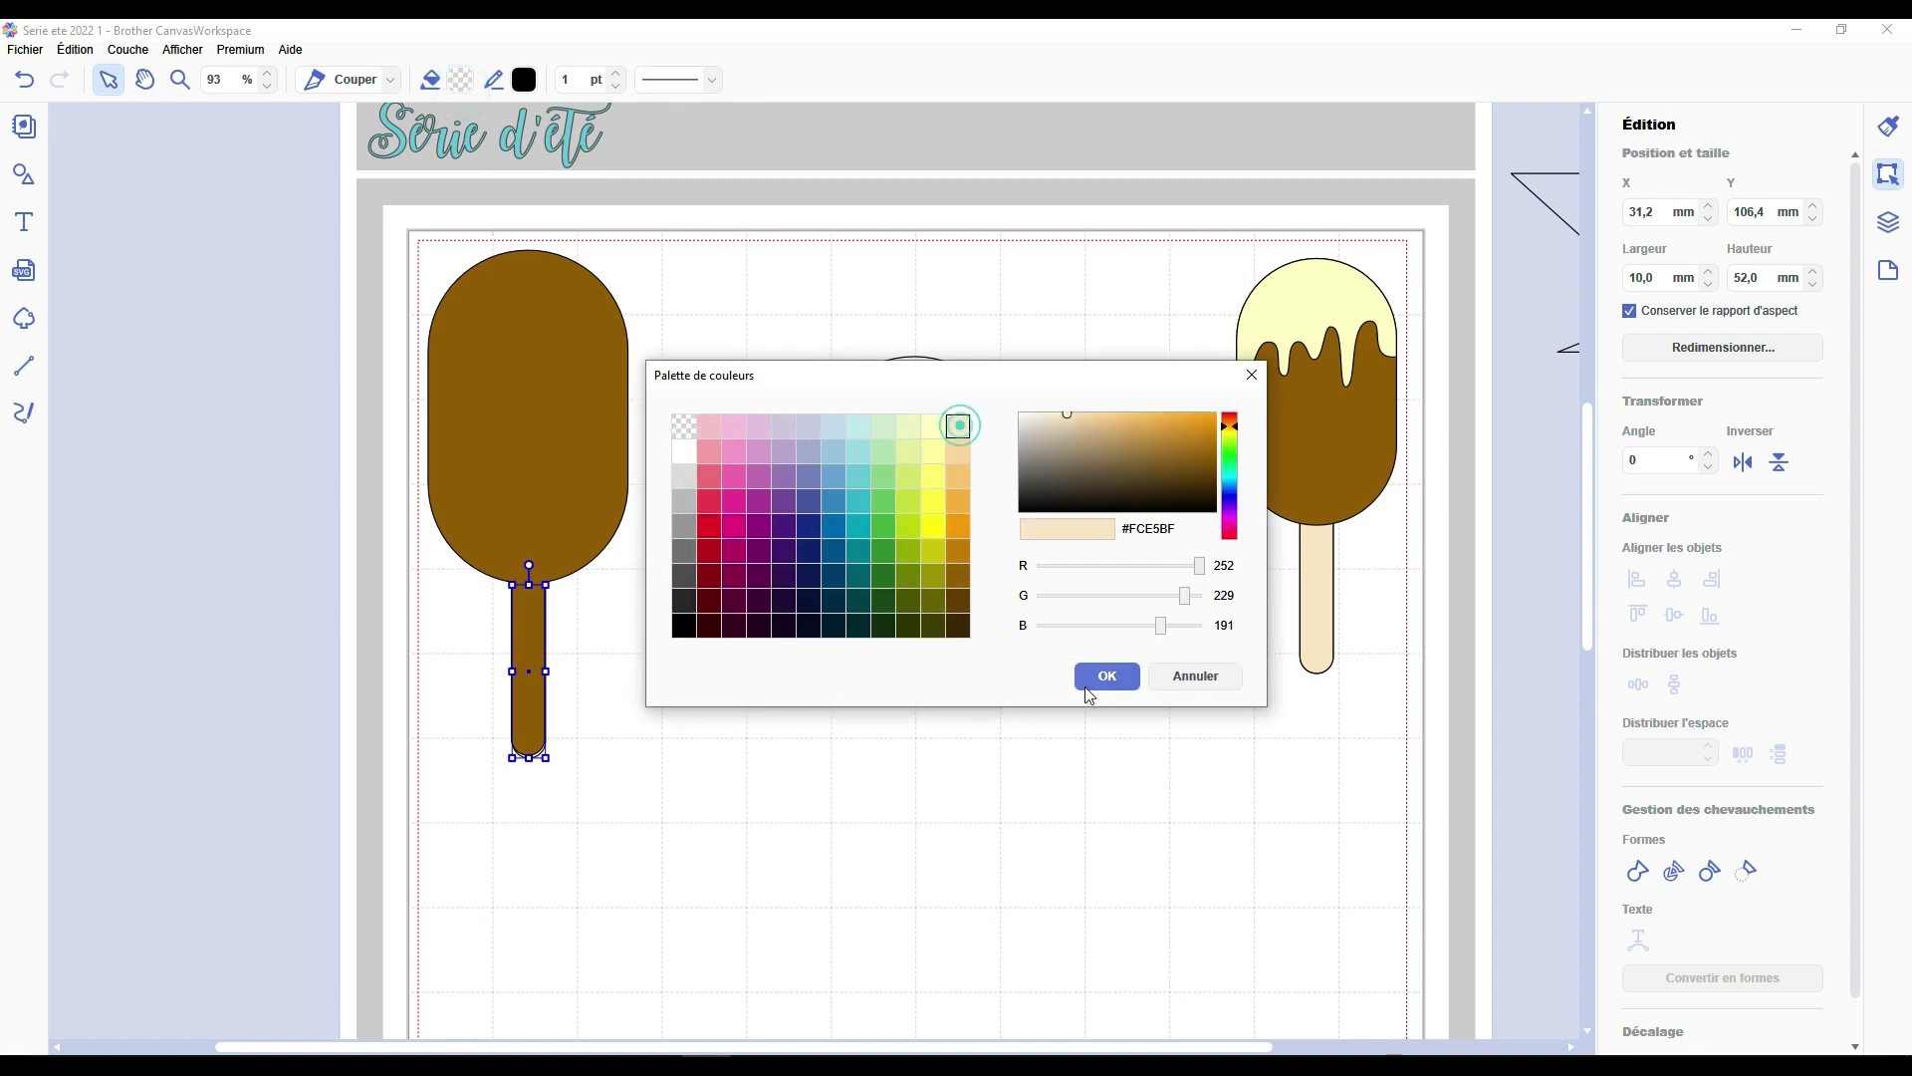
left_click(1092, 679)
left_click(1889, 221)
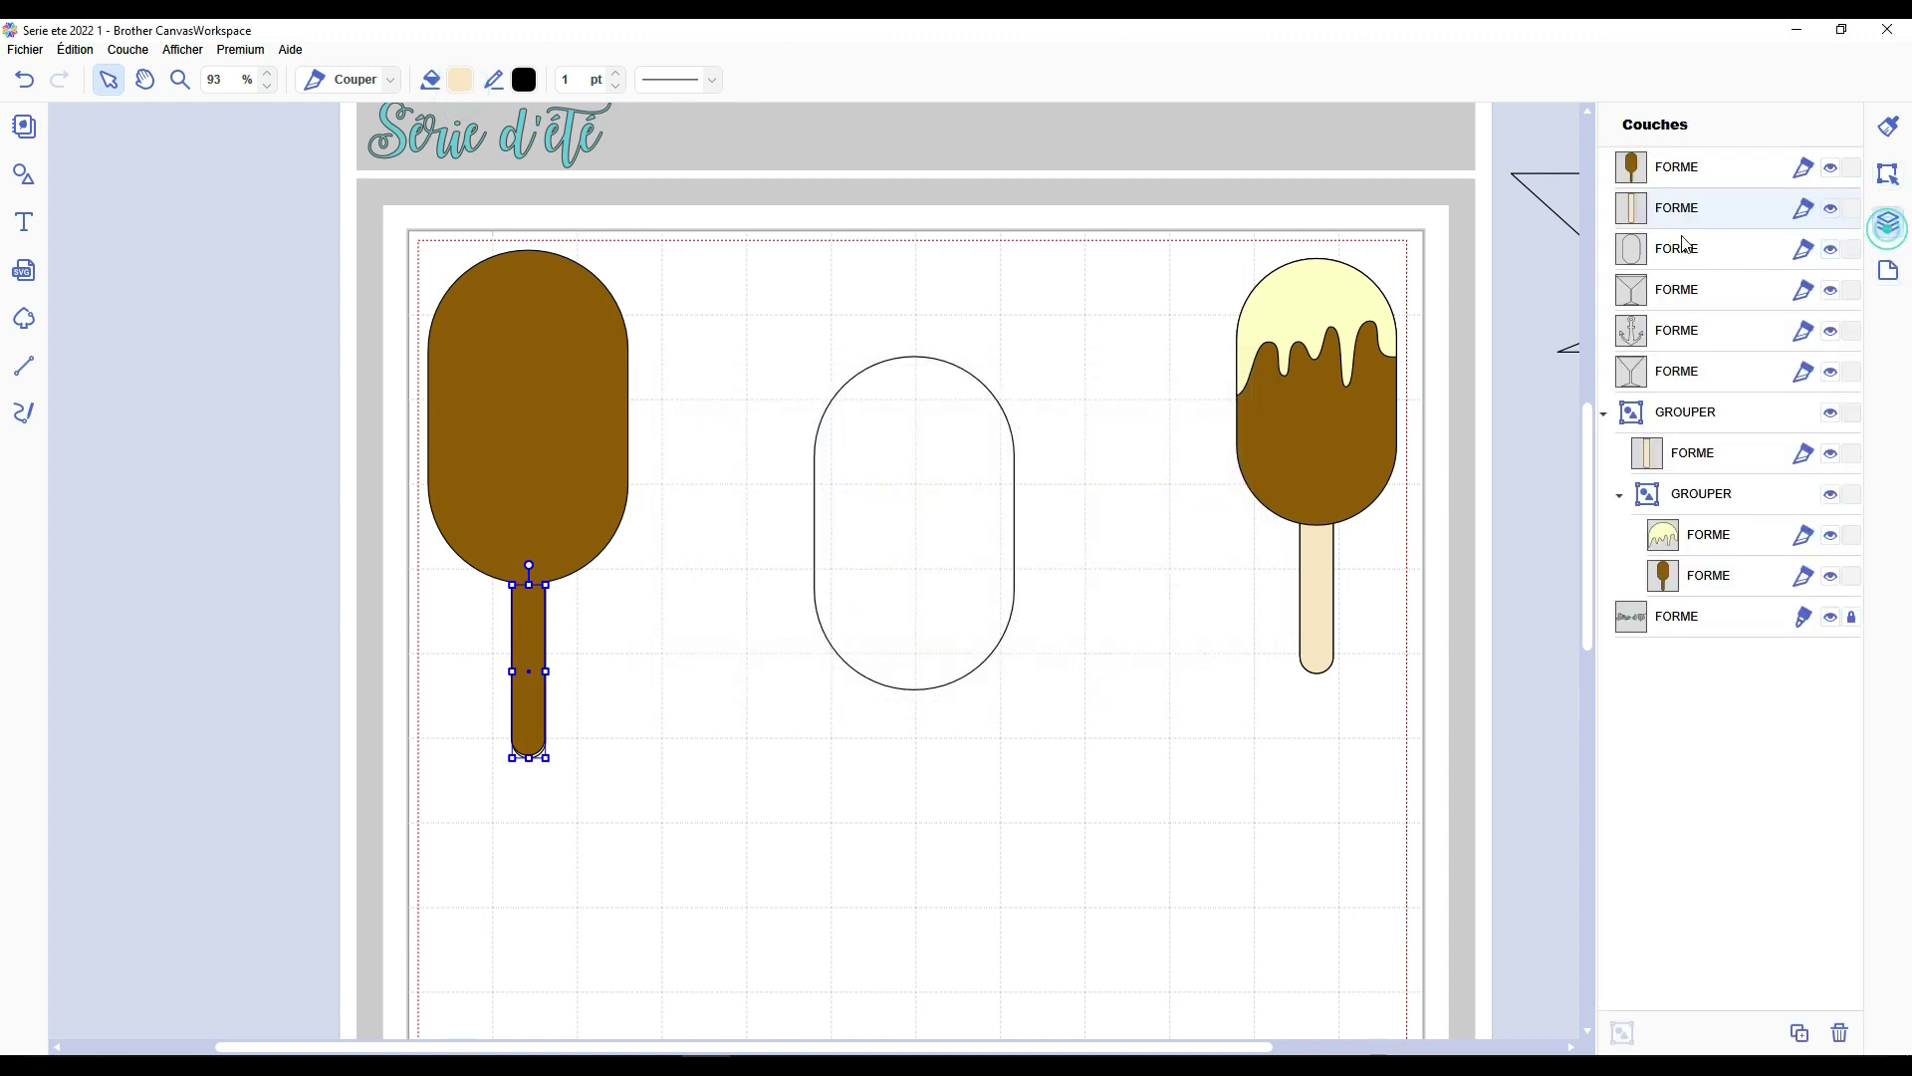
left_click(729, 528)
Lower the spare body slightly and draw a closed zigzag-bottomed outline about 87 x 66 mm around its upper half.
scroll(636, 726, "up", 1)
left_click_drag(953, 575, 947, 633)
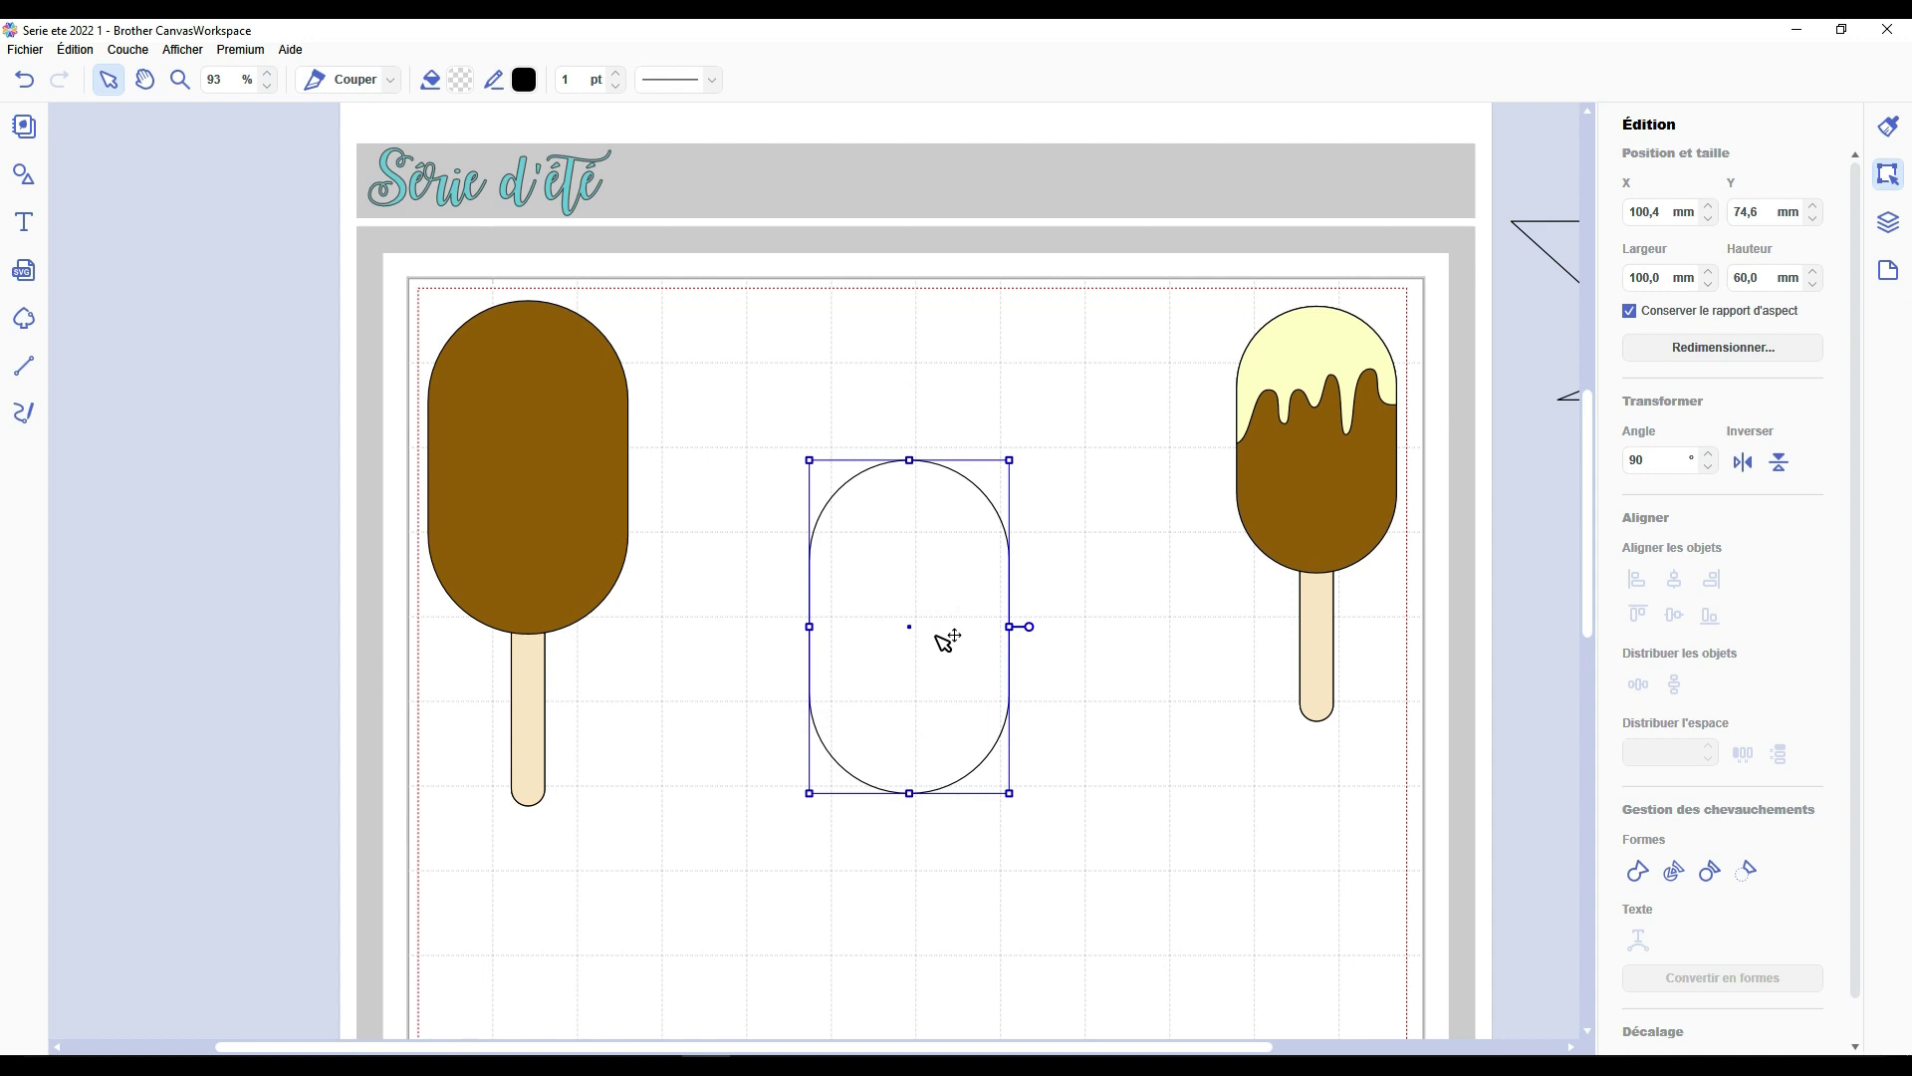
key("l")
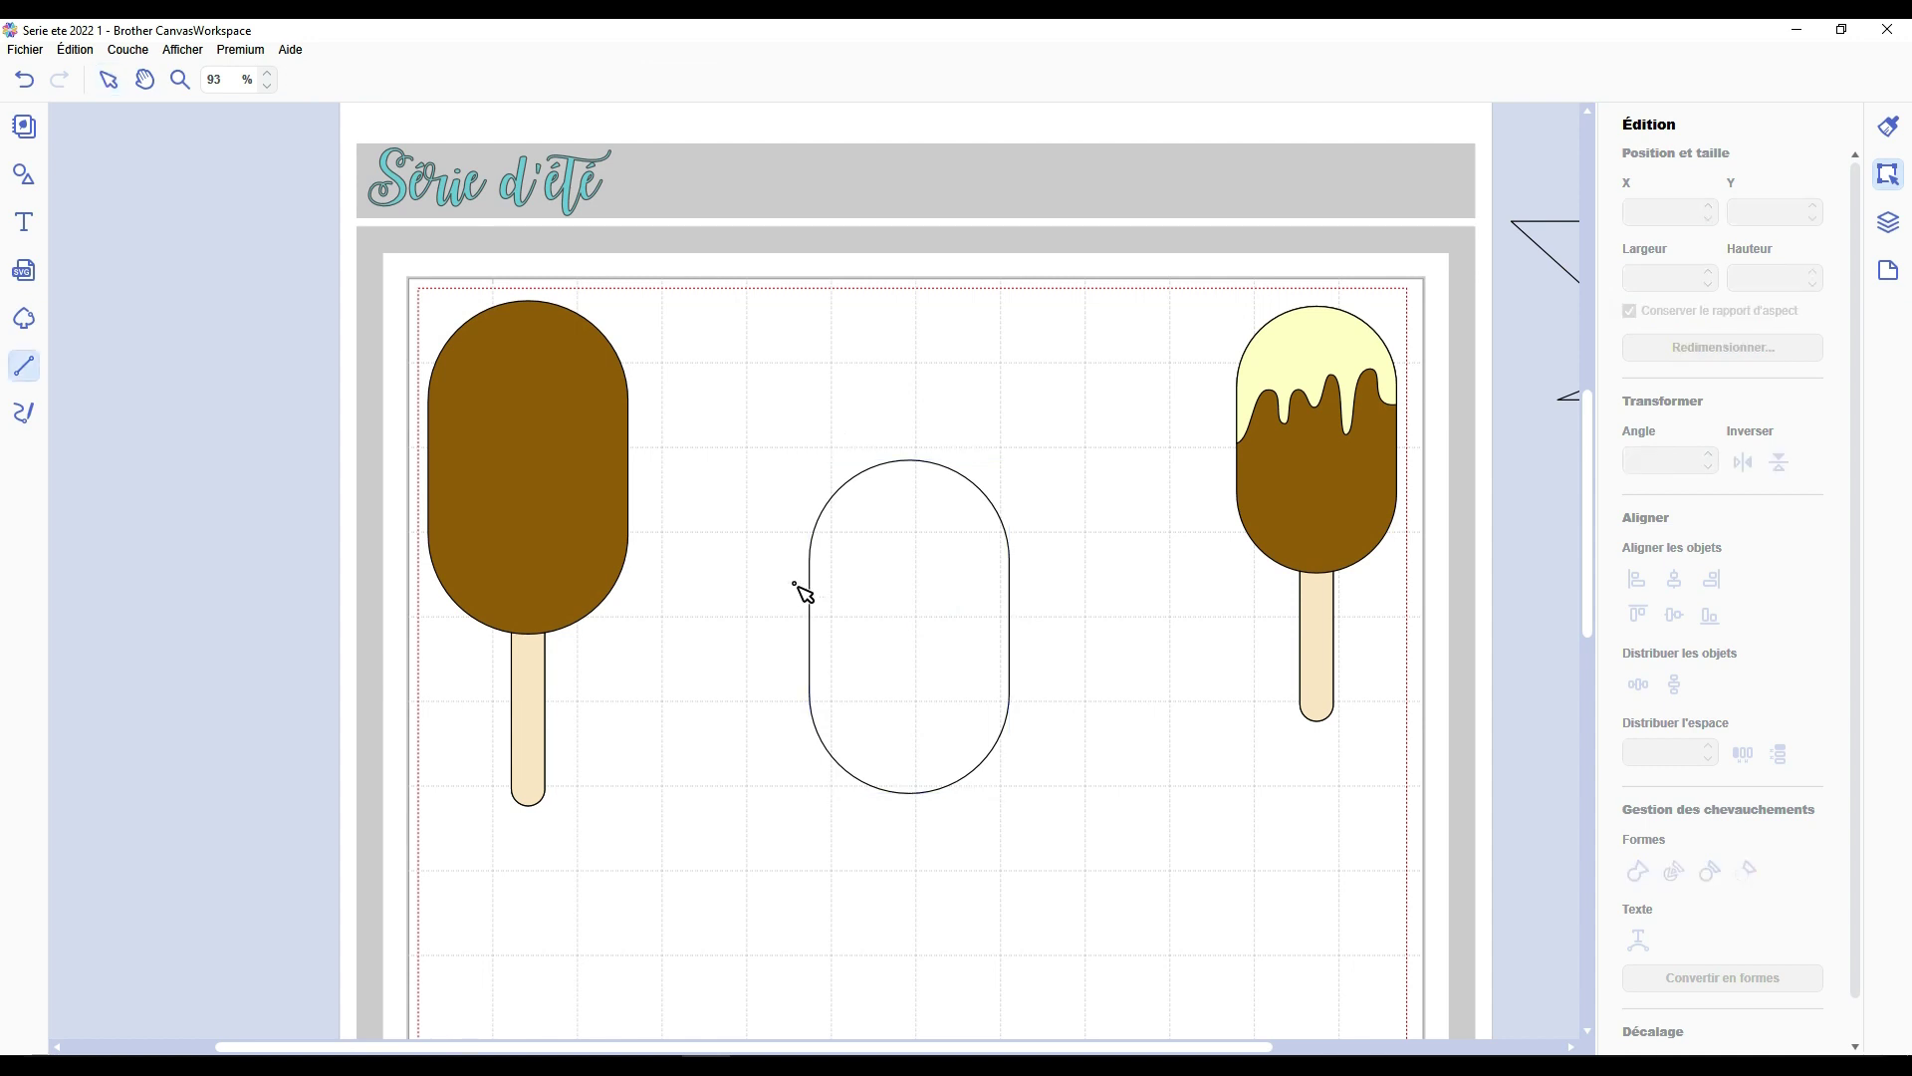
left_click(774, 616)
left_click(880, 536)
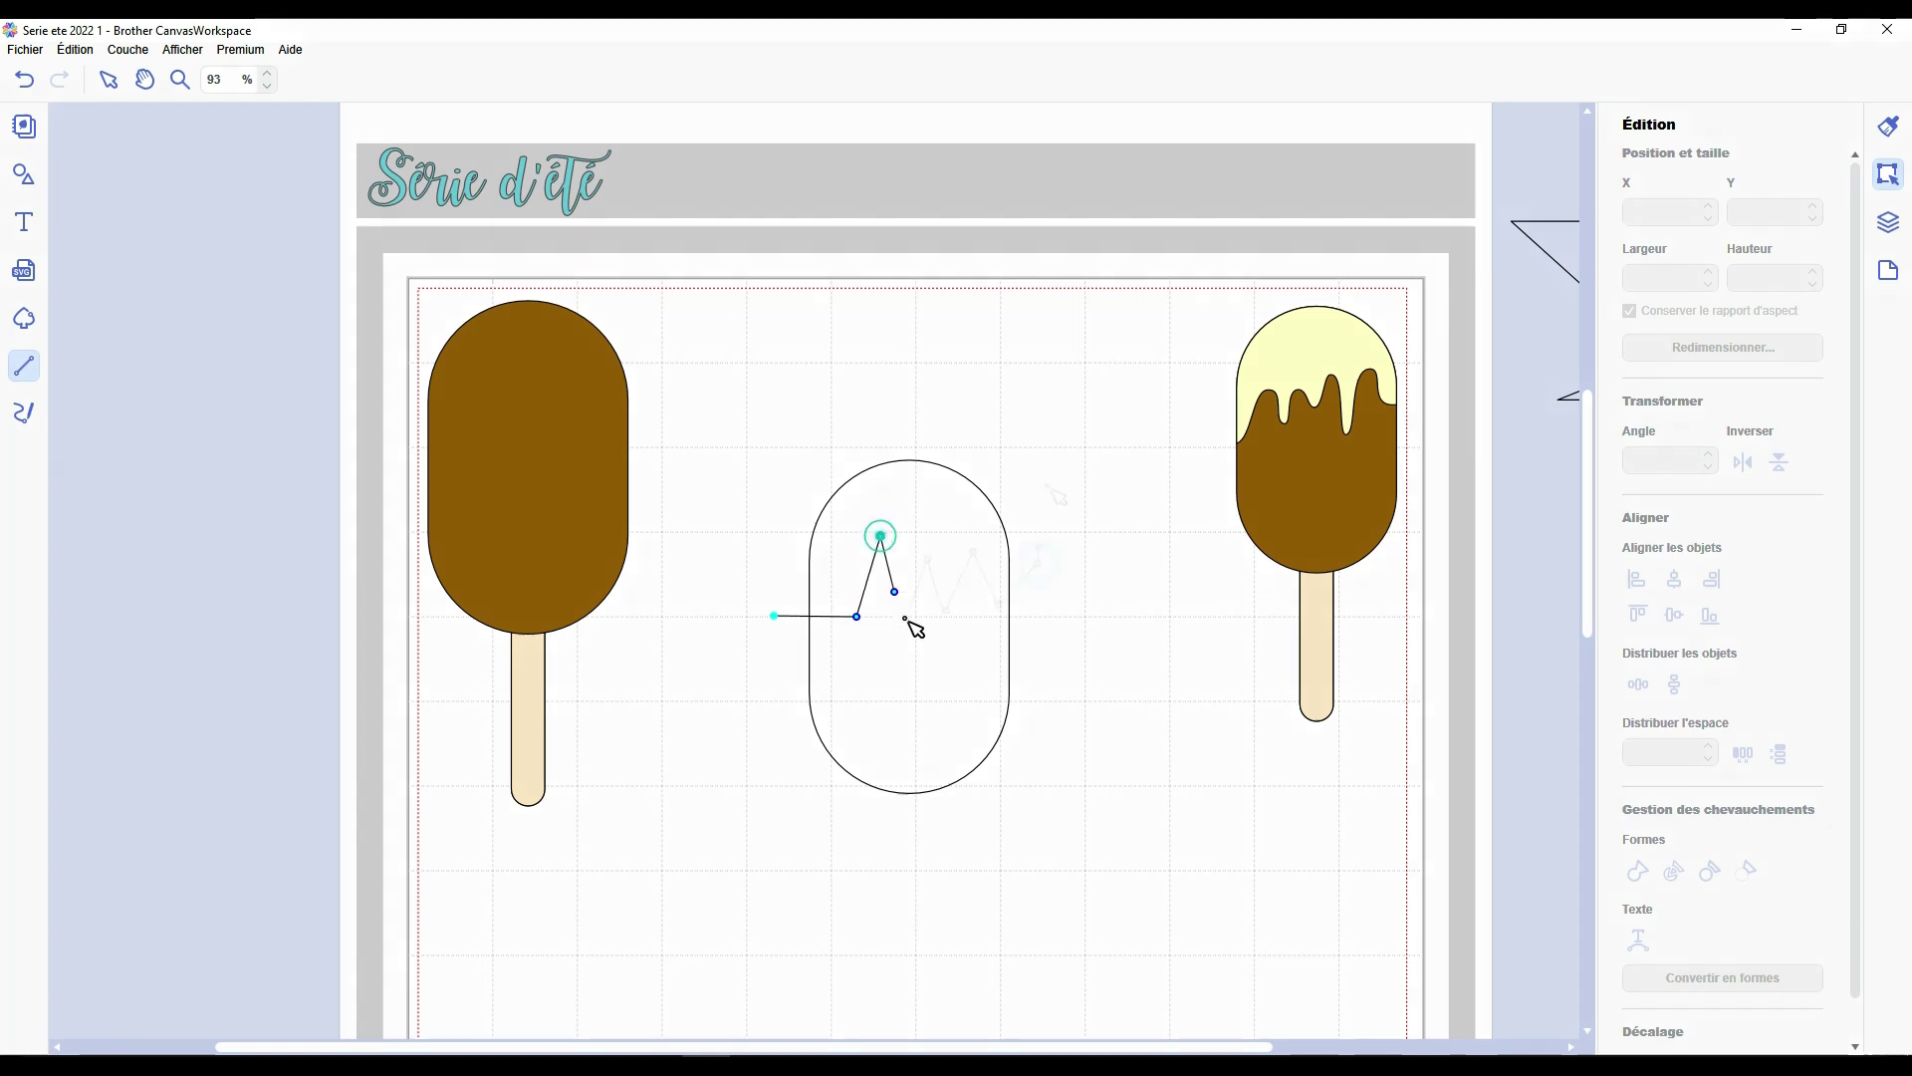
left_click(906, 618)
left_click(928, 559)
left_click(973, 552)
left_click(1037, 563)
left_click(1045, 435)
left_click(912, 398)
left_click(769, 398)
left_click(760, 501)
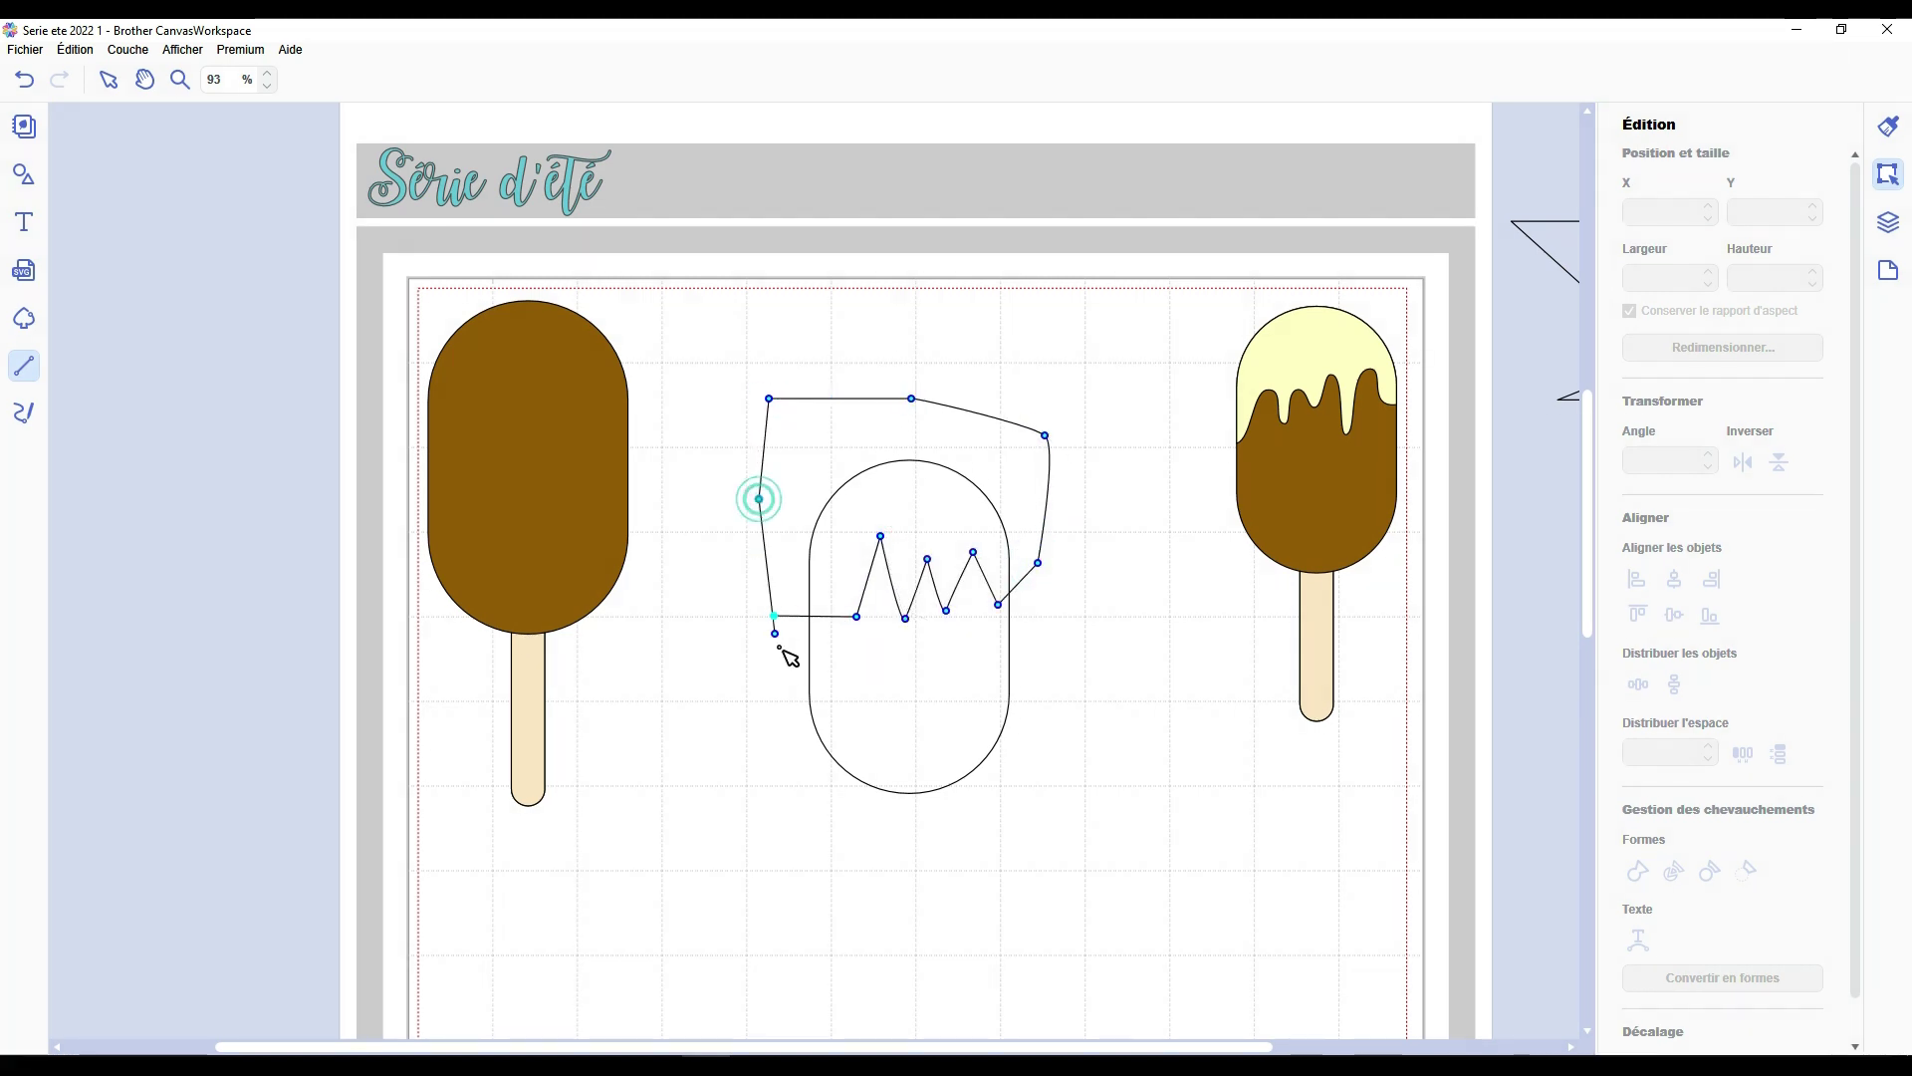
left_click(775, 616)
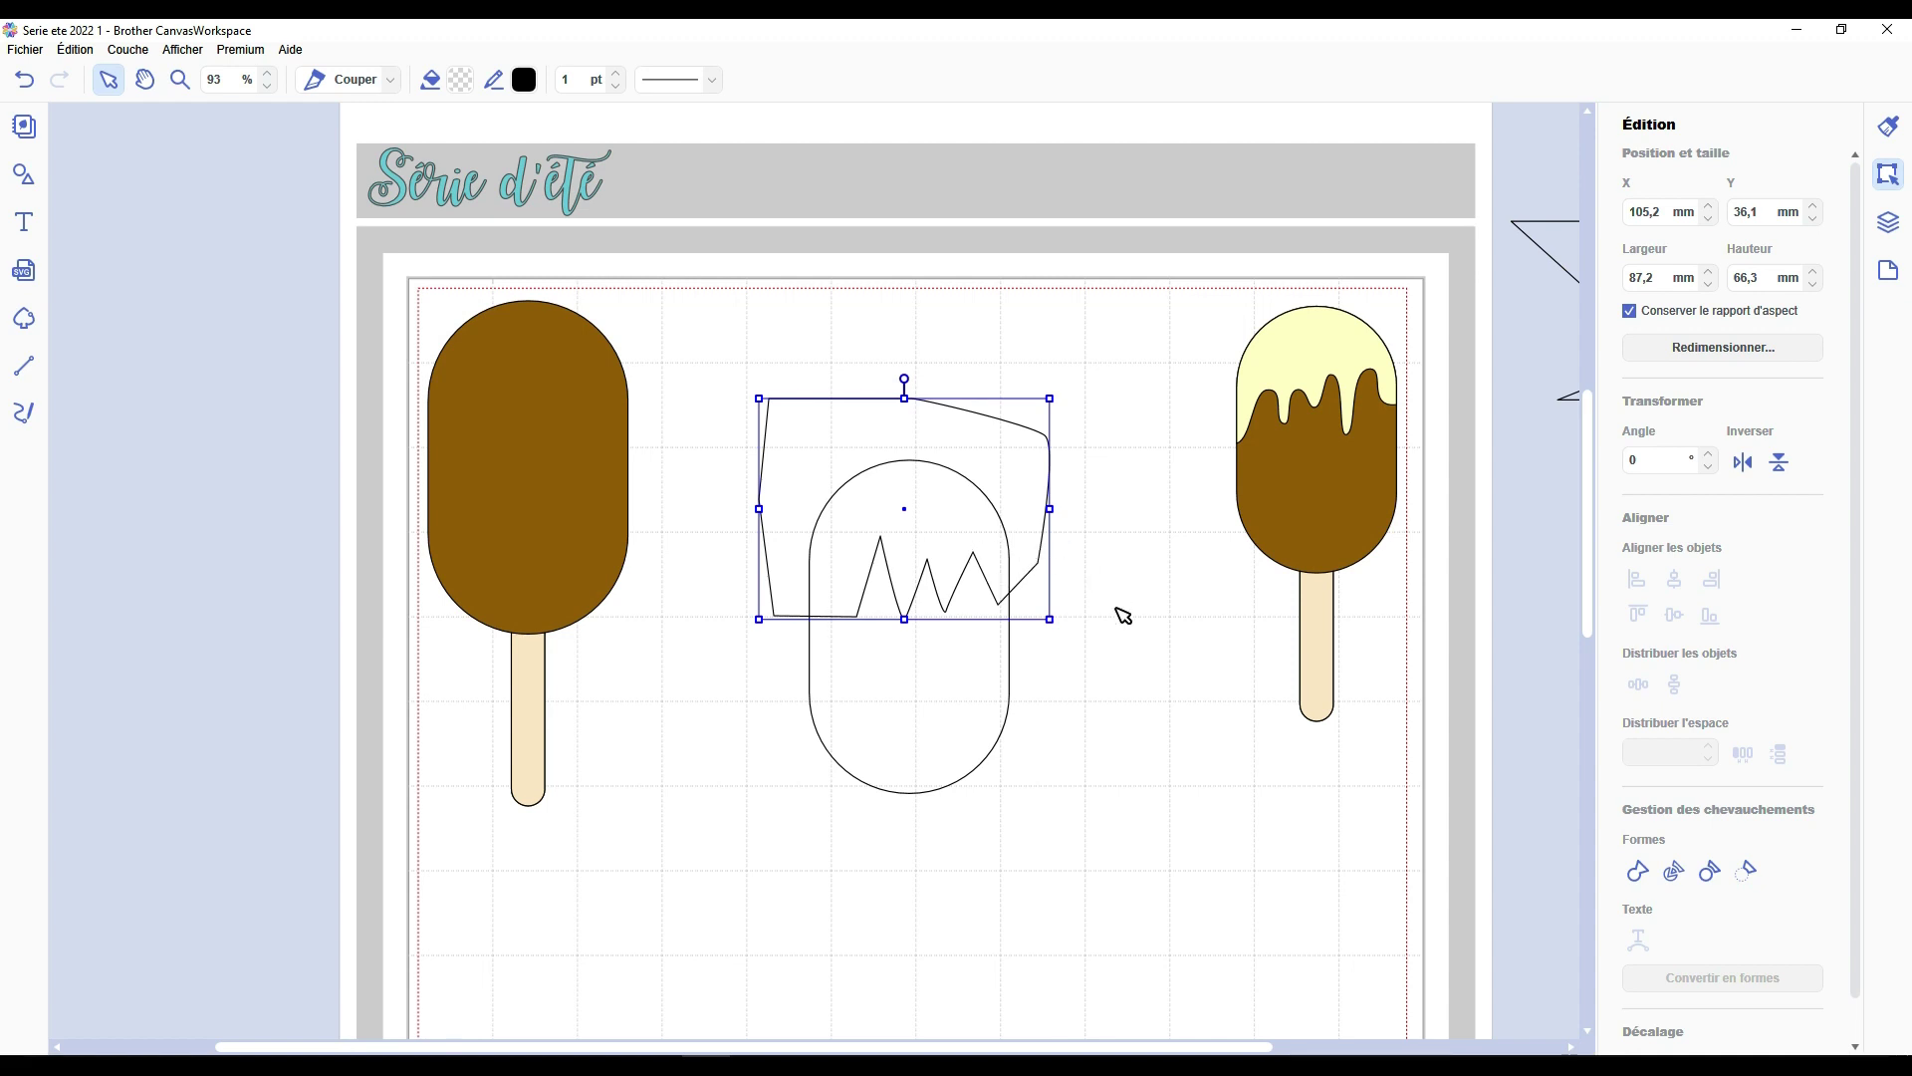
Convert the lower zigzag points of the outline to curves and turn off symmetrical handles for them.
scroll(1011, 457, "up", 3)
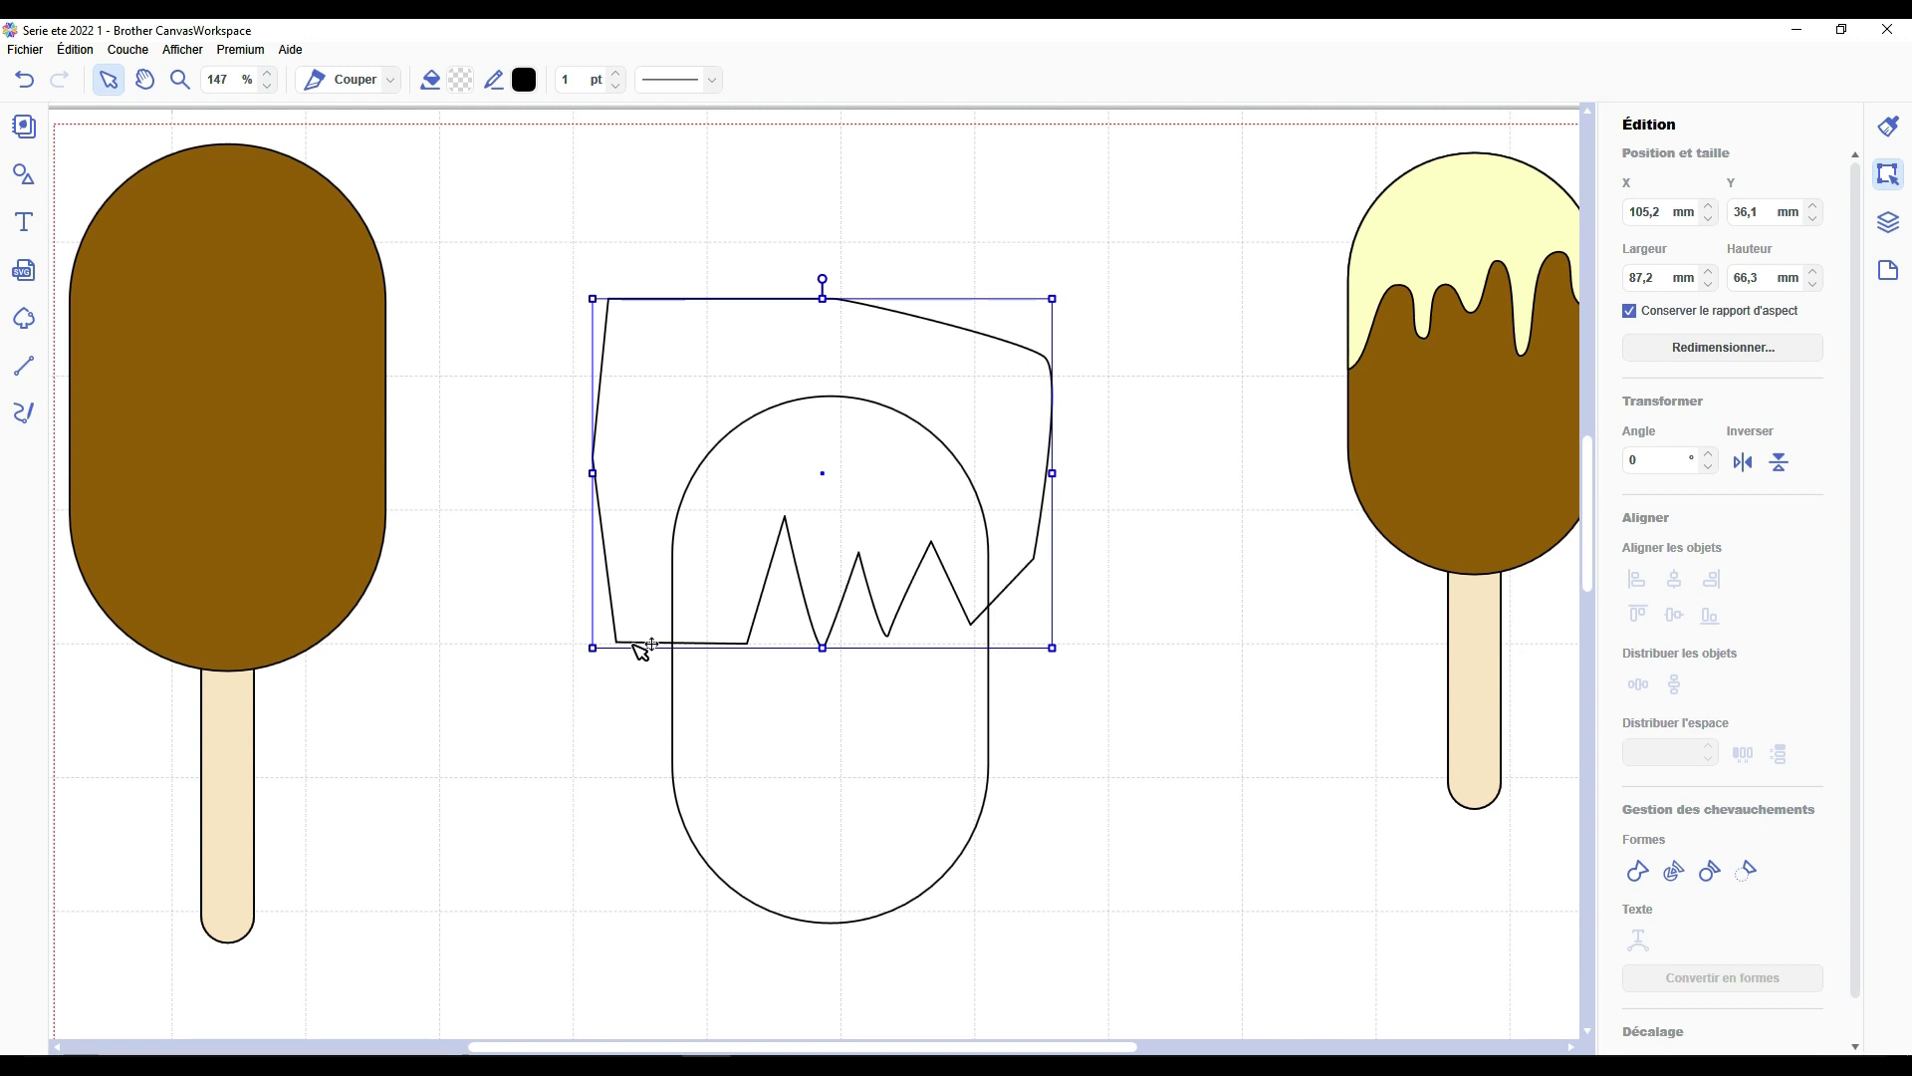
double_click(951, 388)
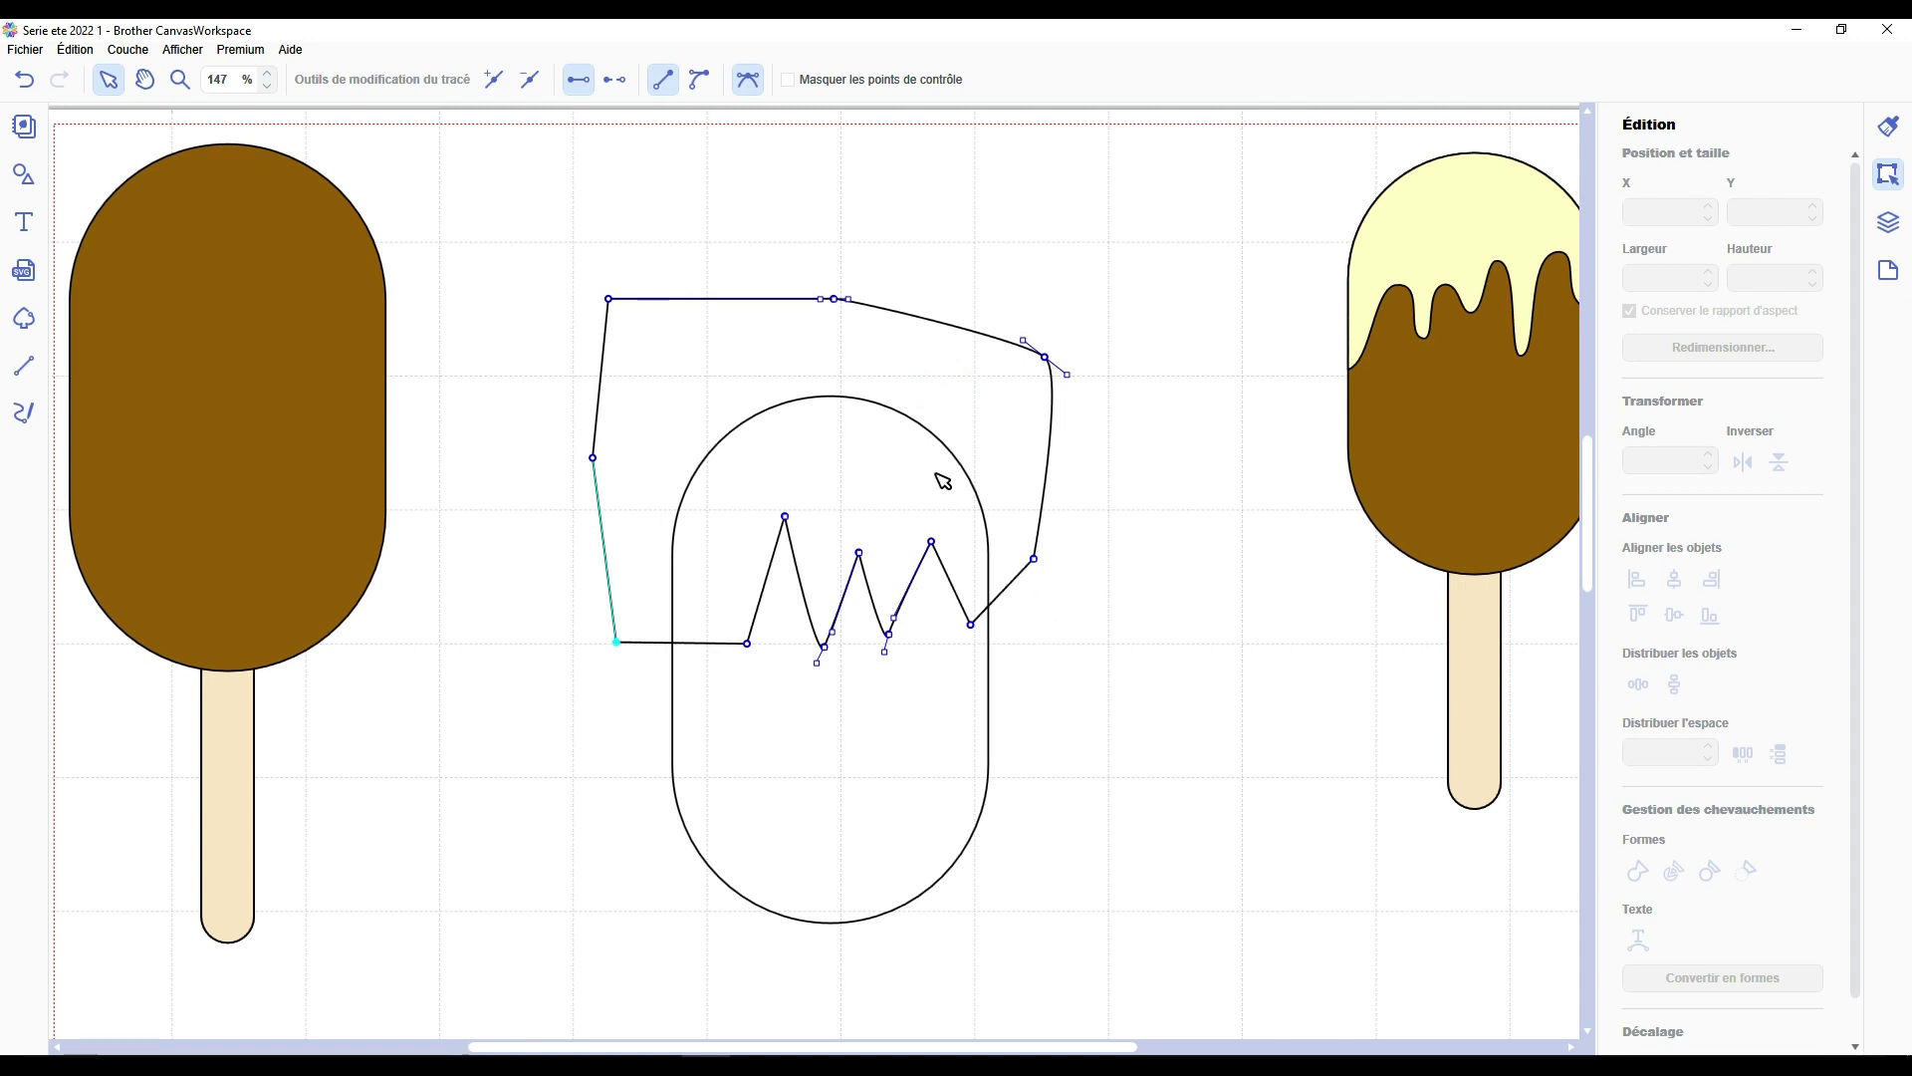
left_click_drag(567, 513, 1148, 715)
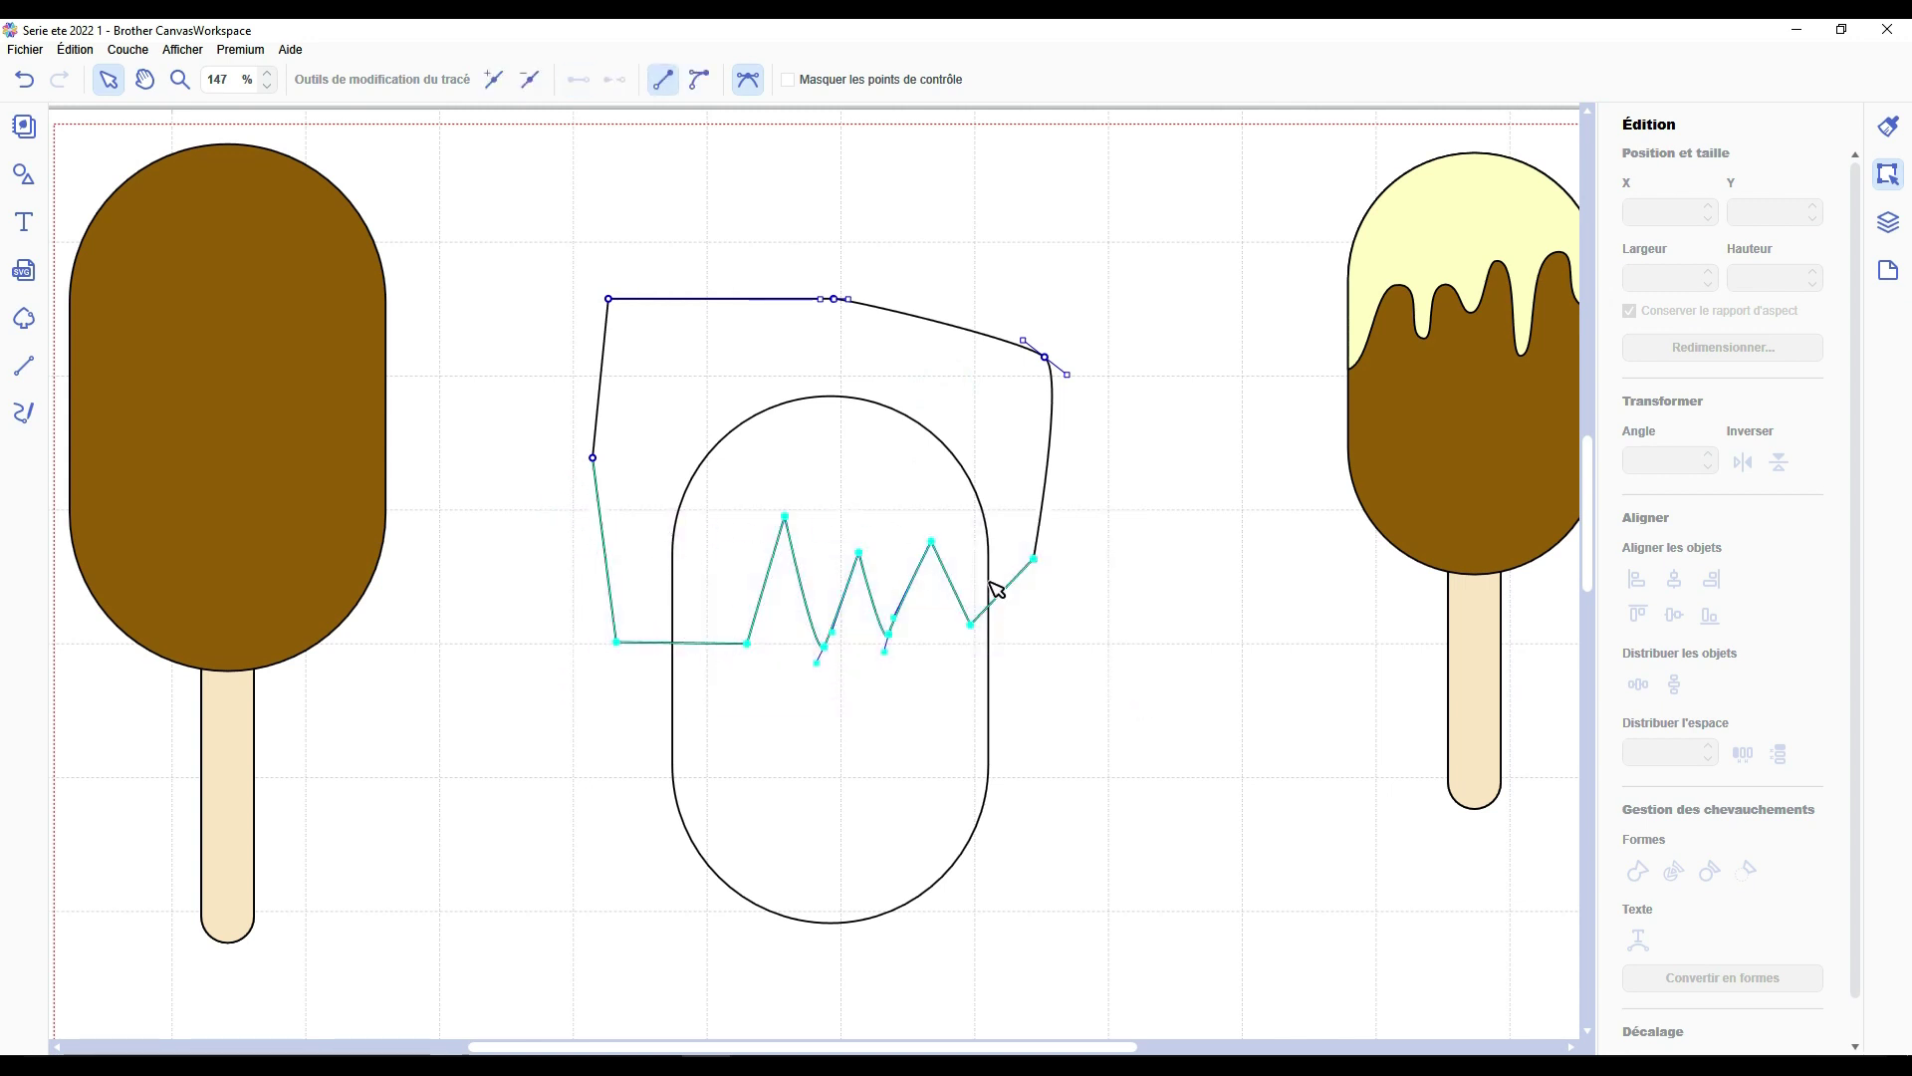
left_click(707, 85)
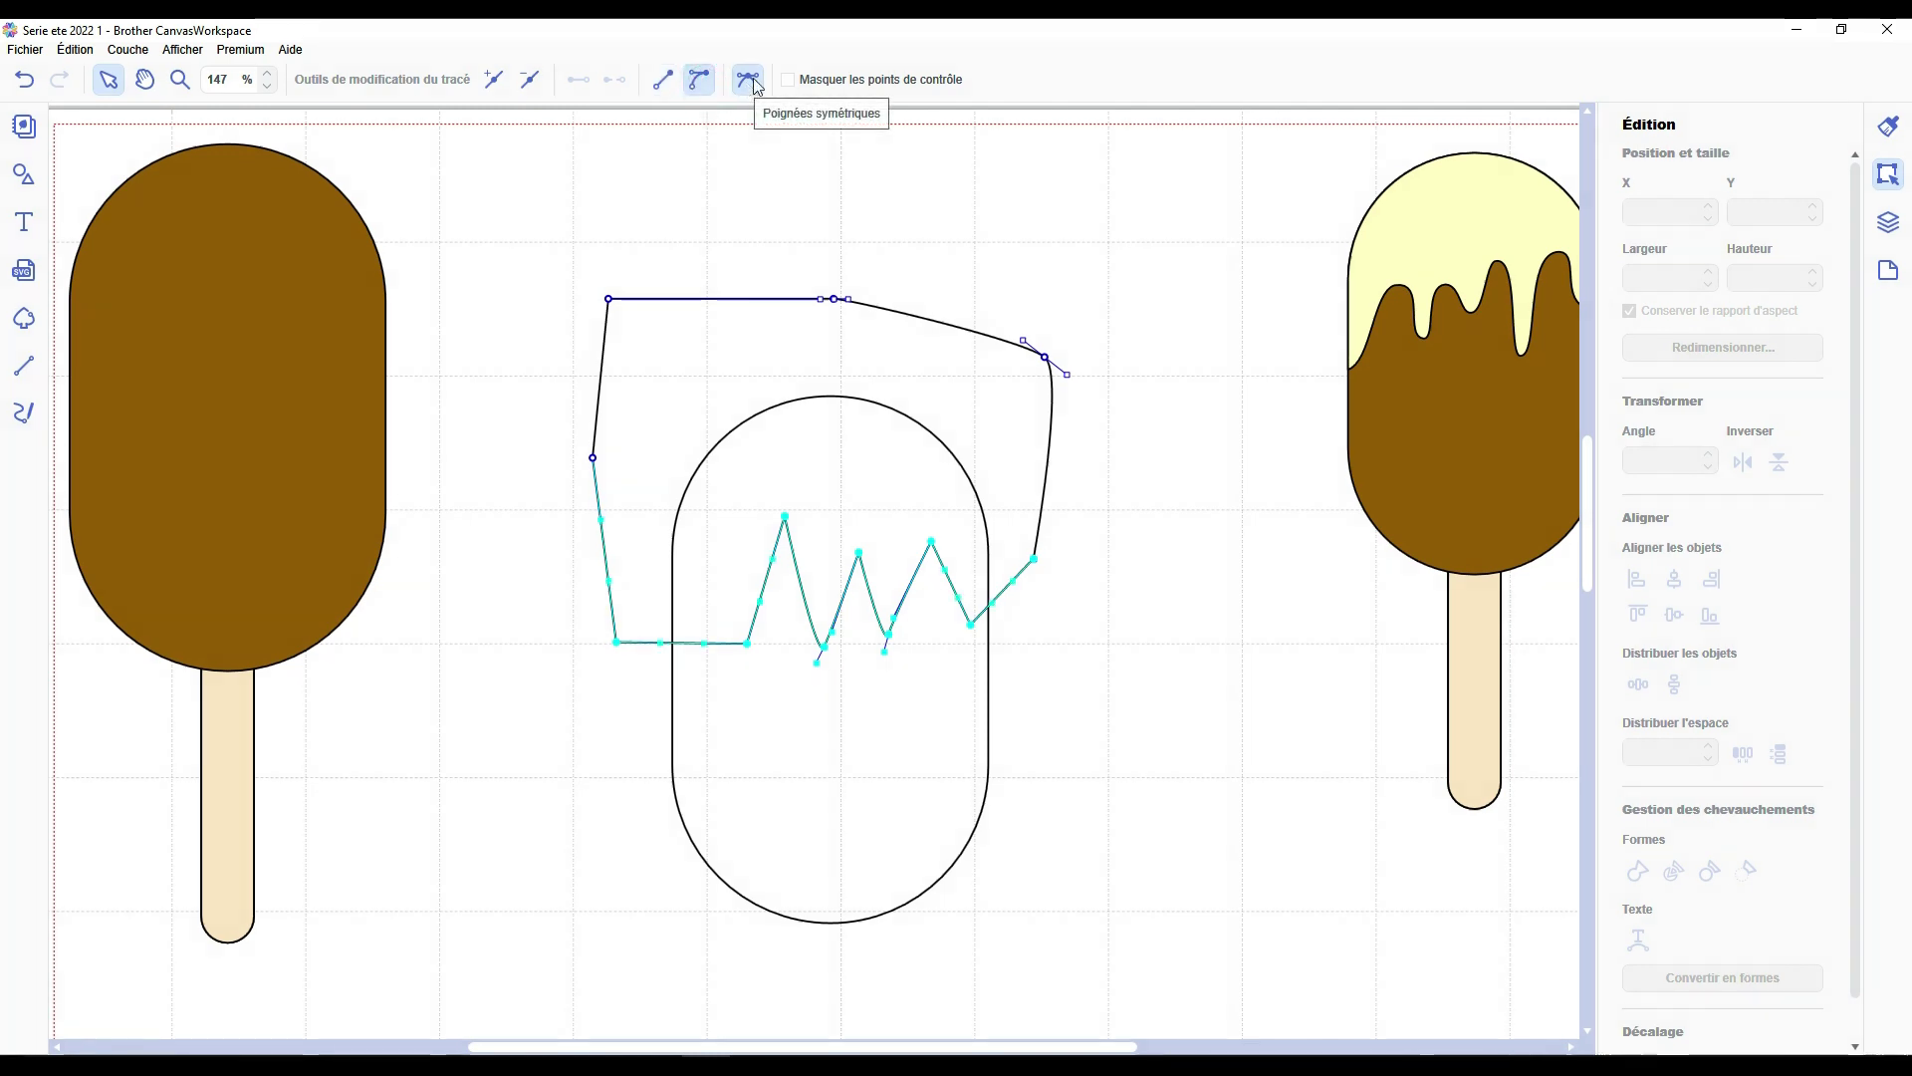
left_click(748, 80)
Reshape the zigzag's left end into a smooth curve rising from the body's left edge to a rounded first peak.
scroll(1037, 589, "up", 3)
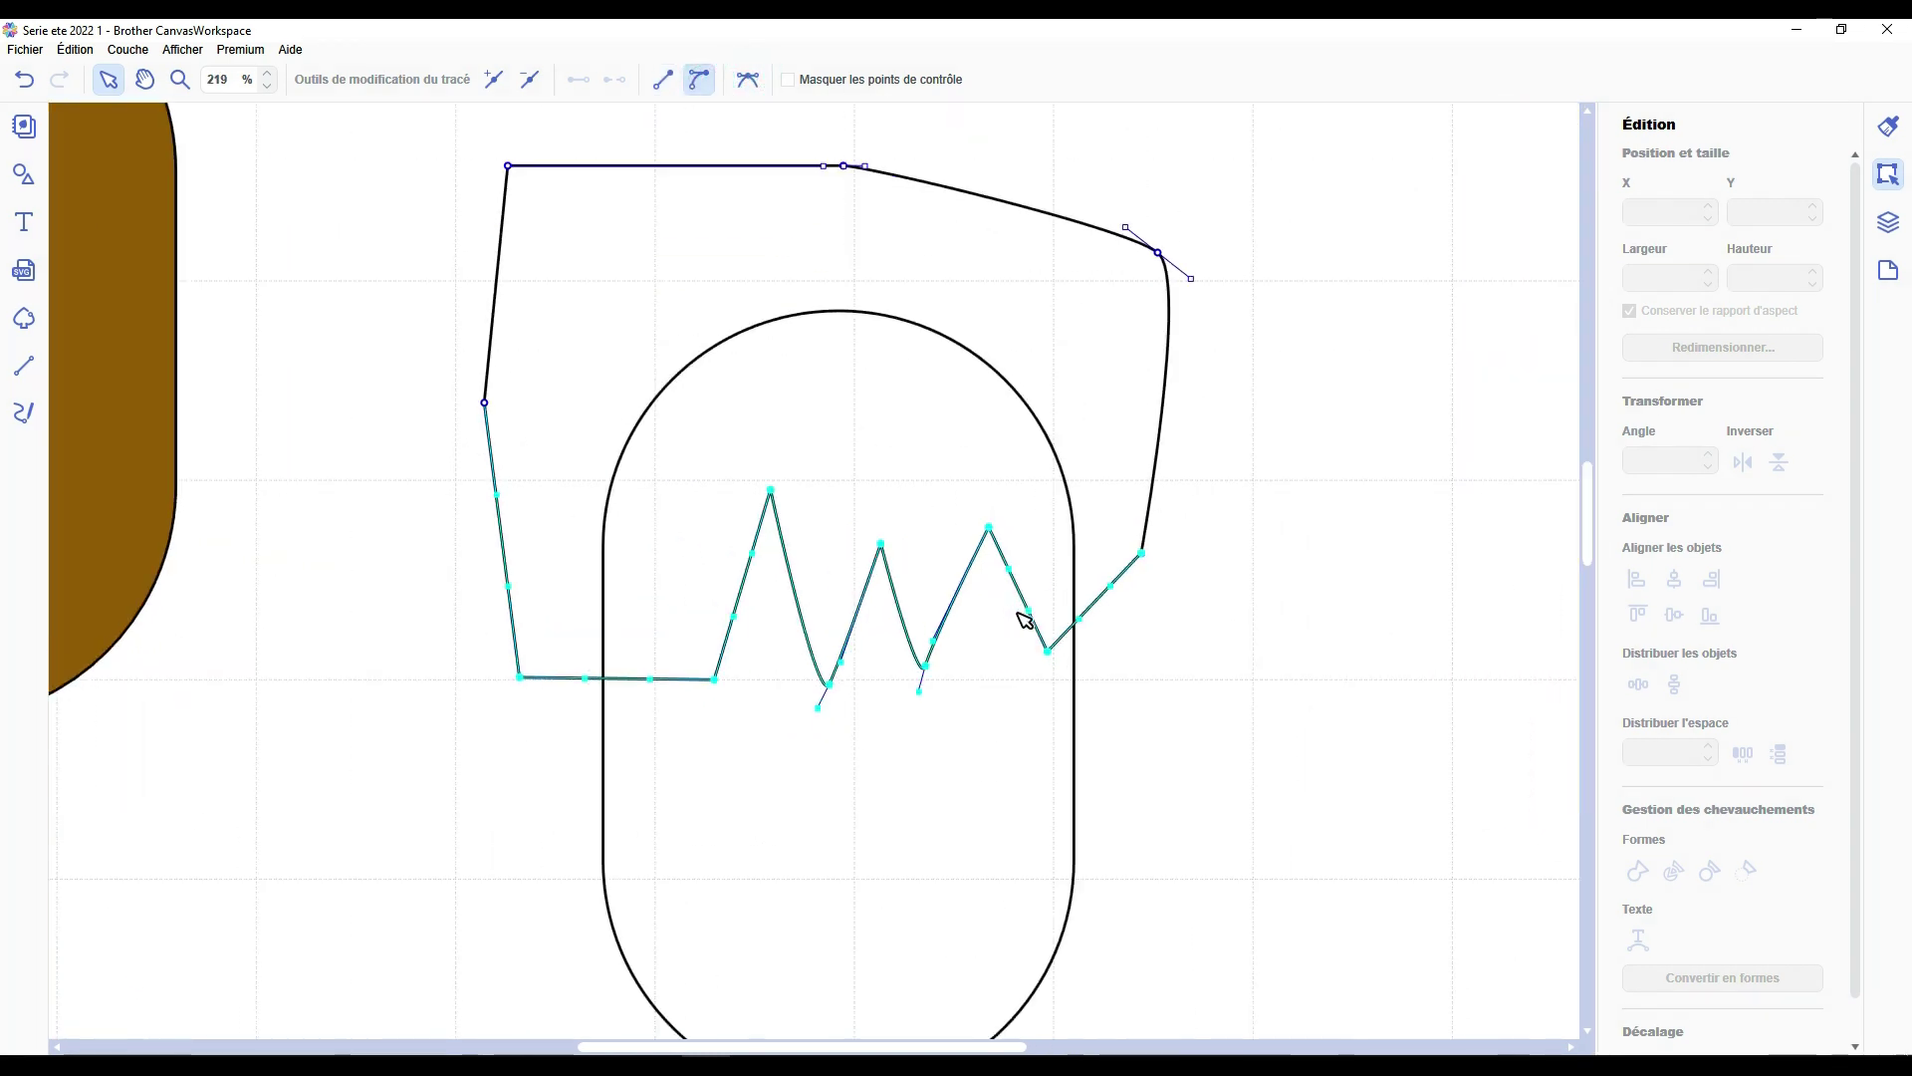
scroll(1058, 682, "up", 1)
scroll(982, 684, "down", 3)
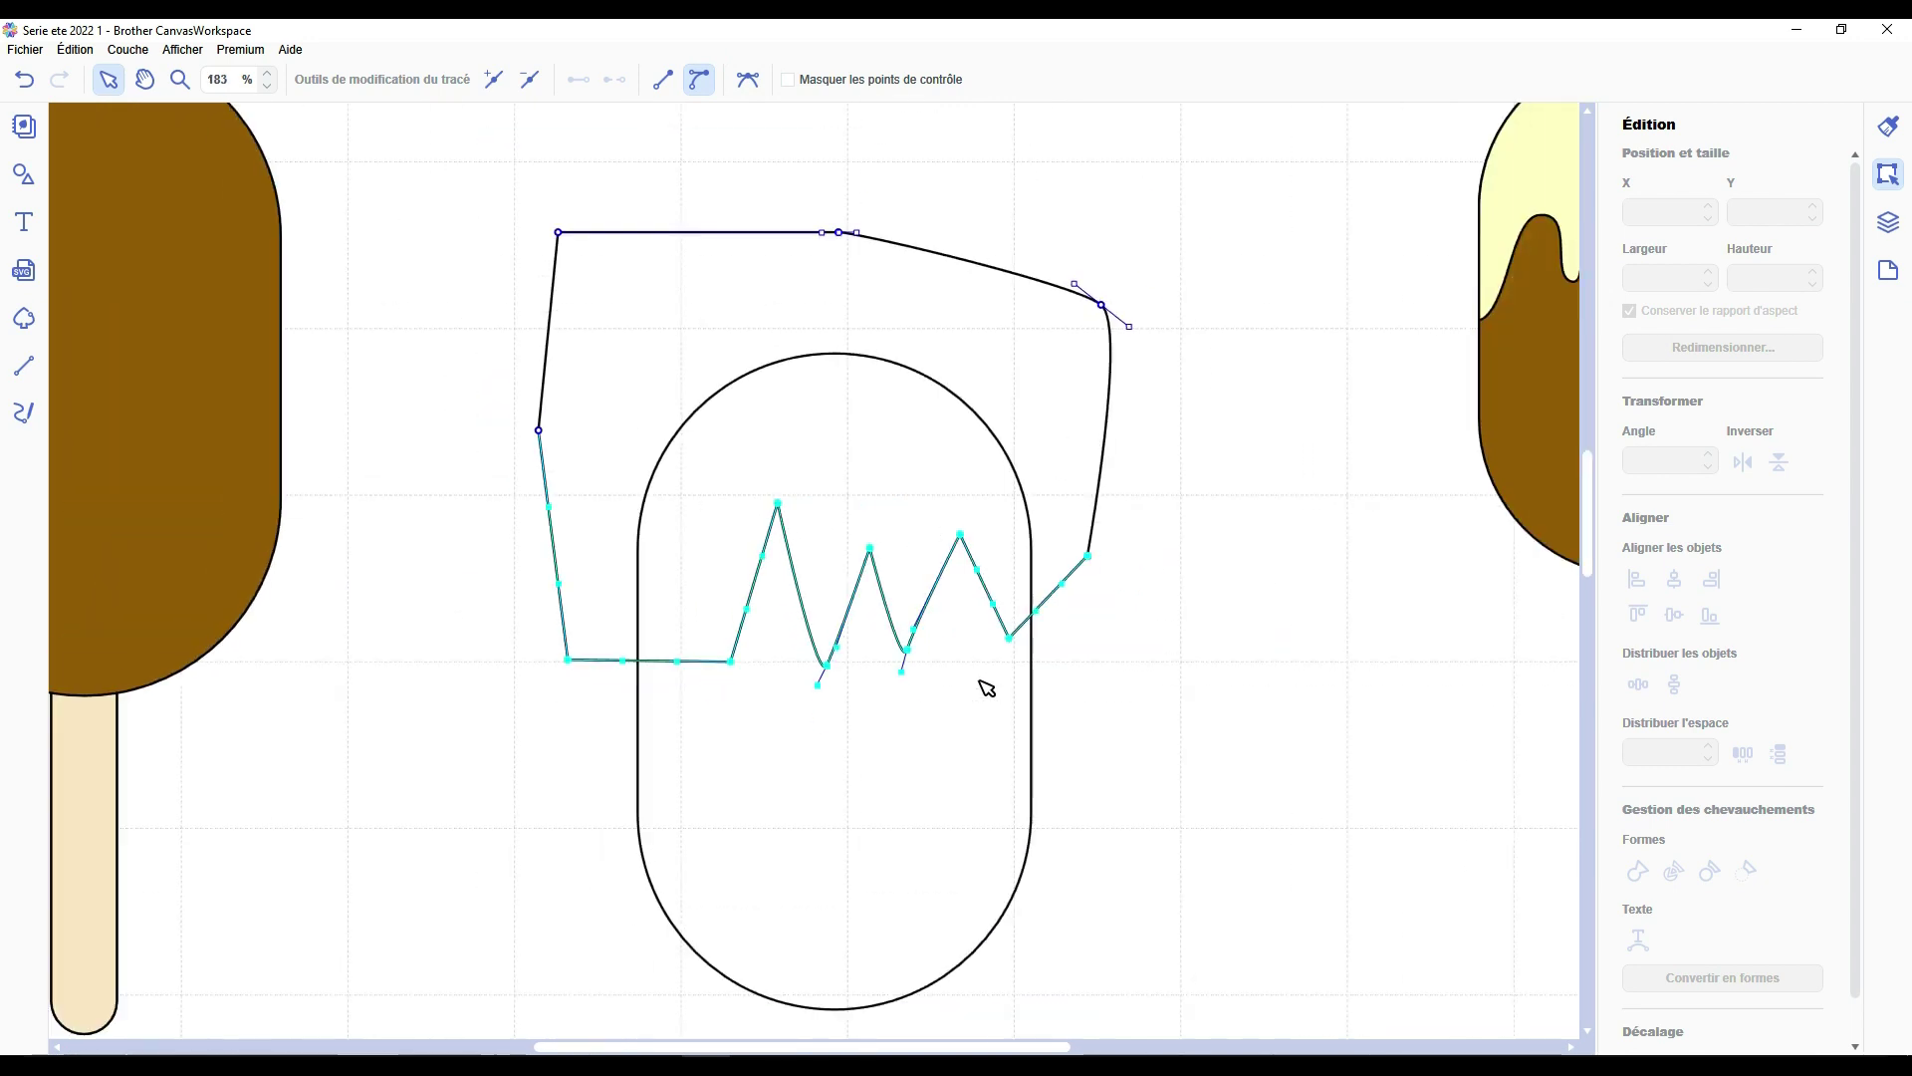
scroll(986, 687, "down", 1)
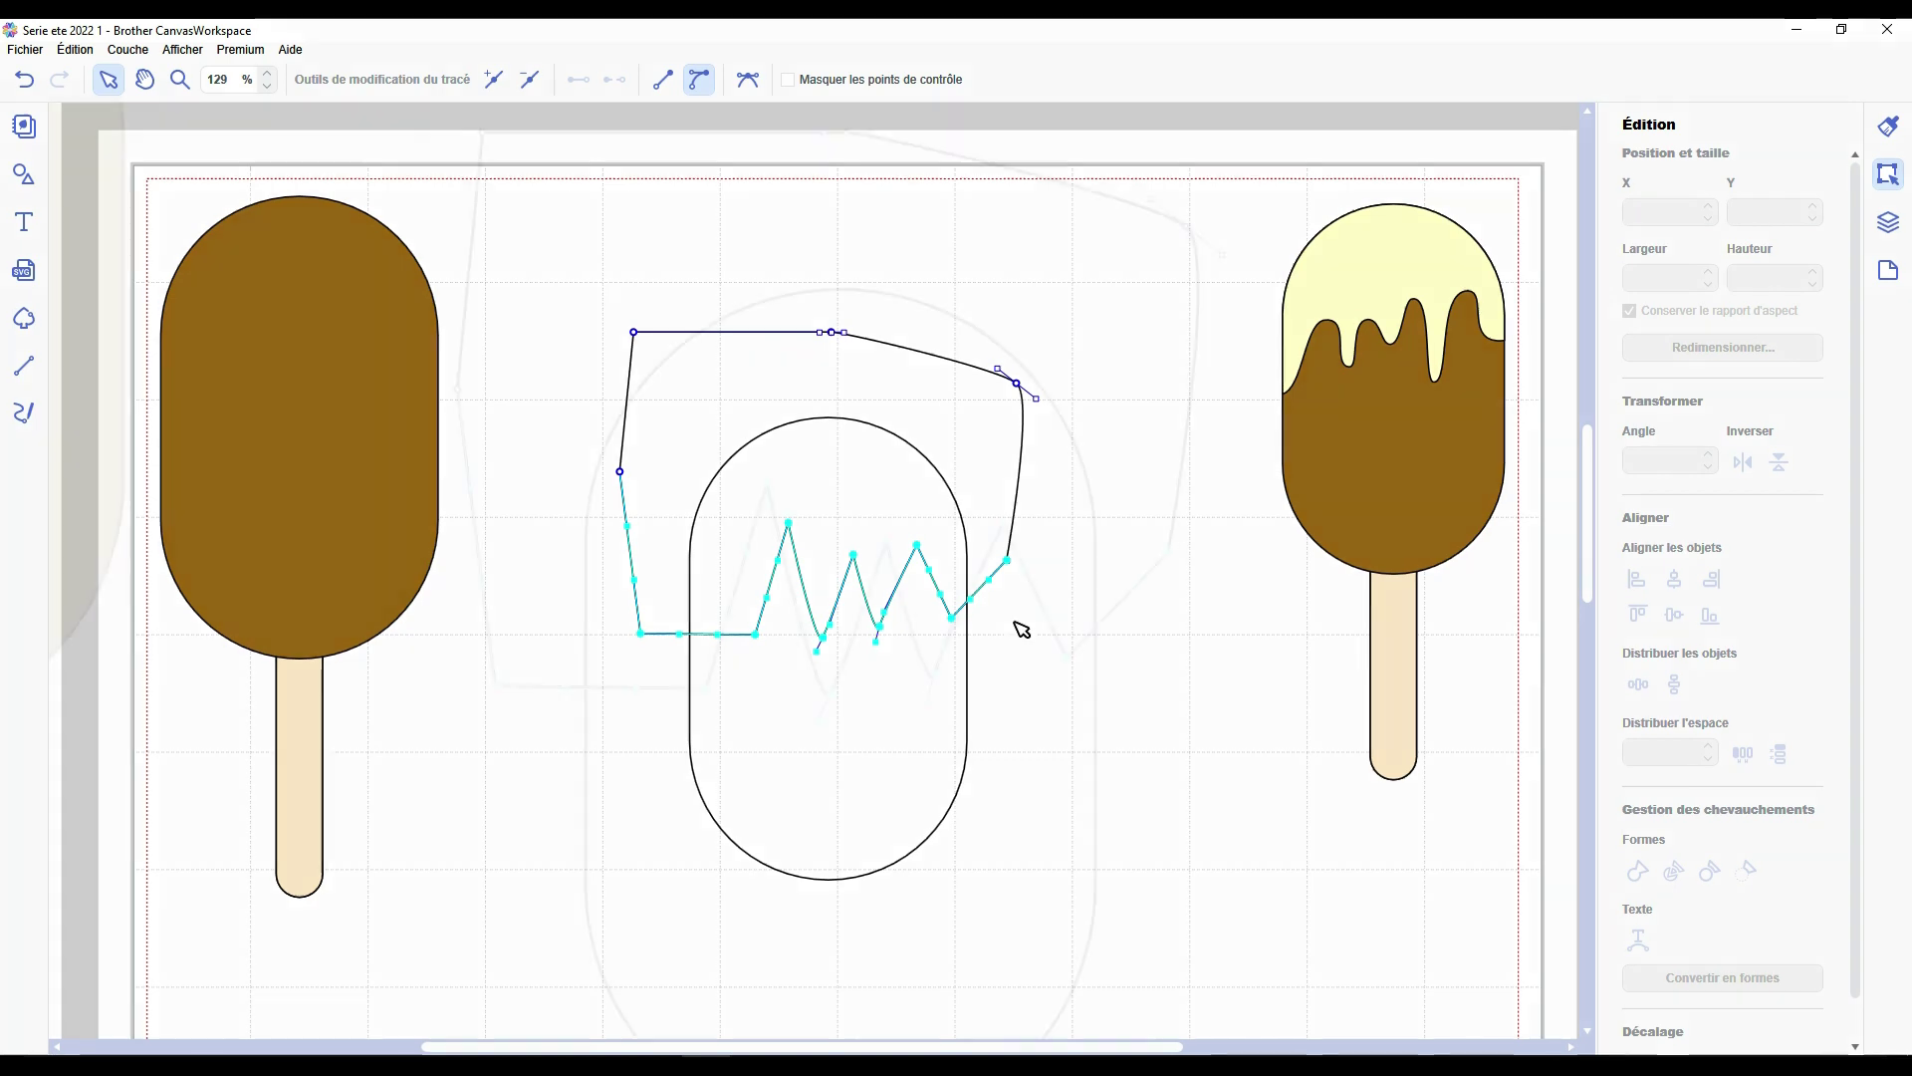
scroll(1016, 627, "up", 4)
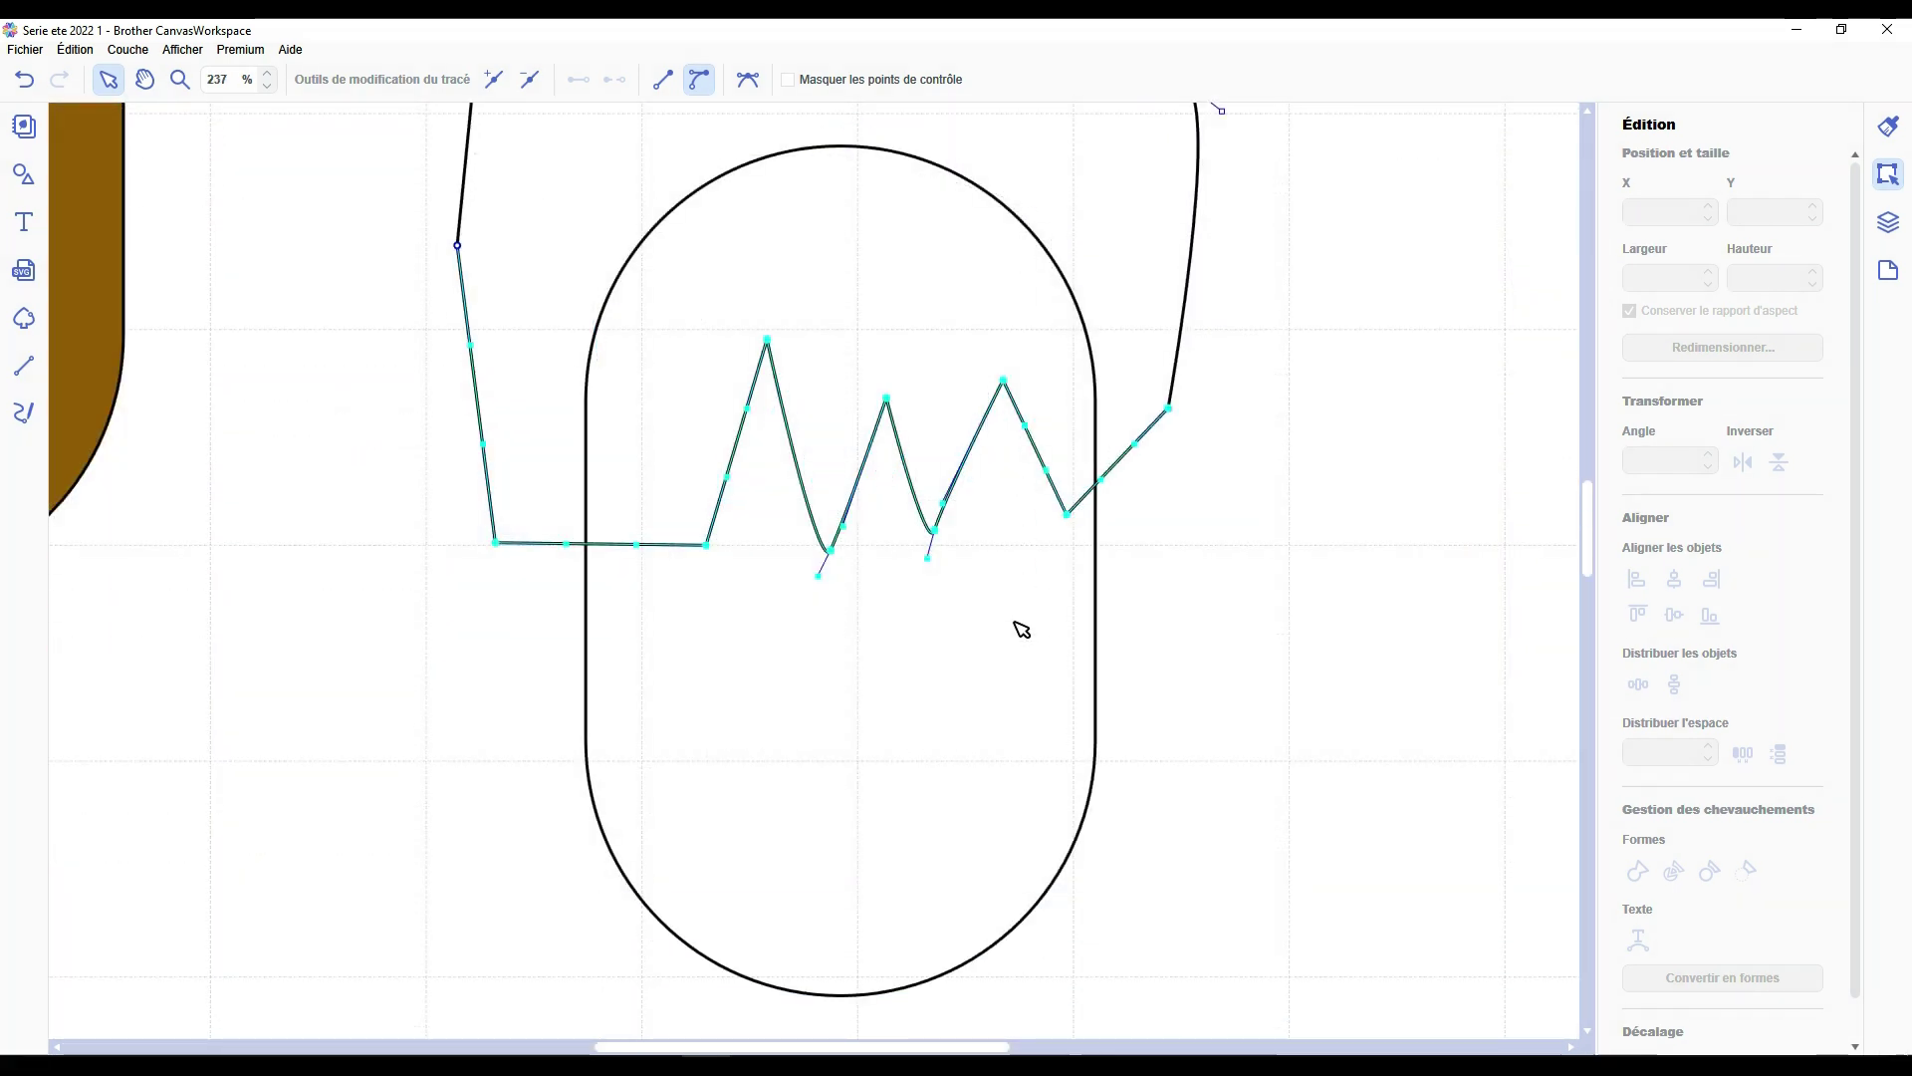
left_click_drag(627, 517, 671, 553)
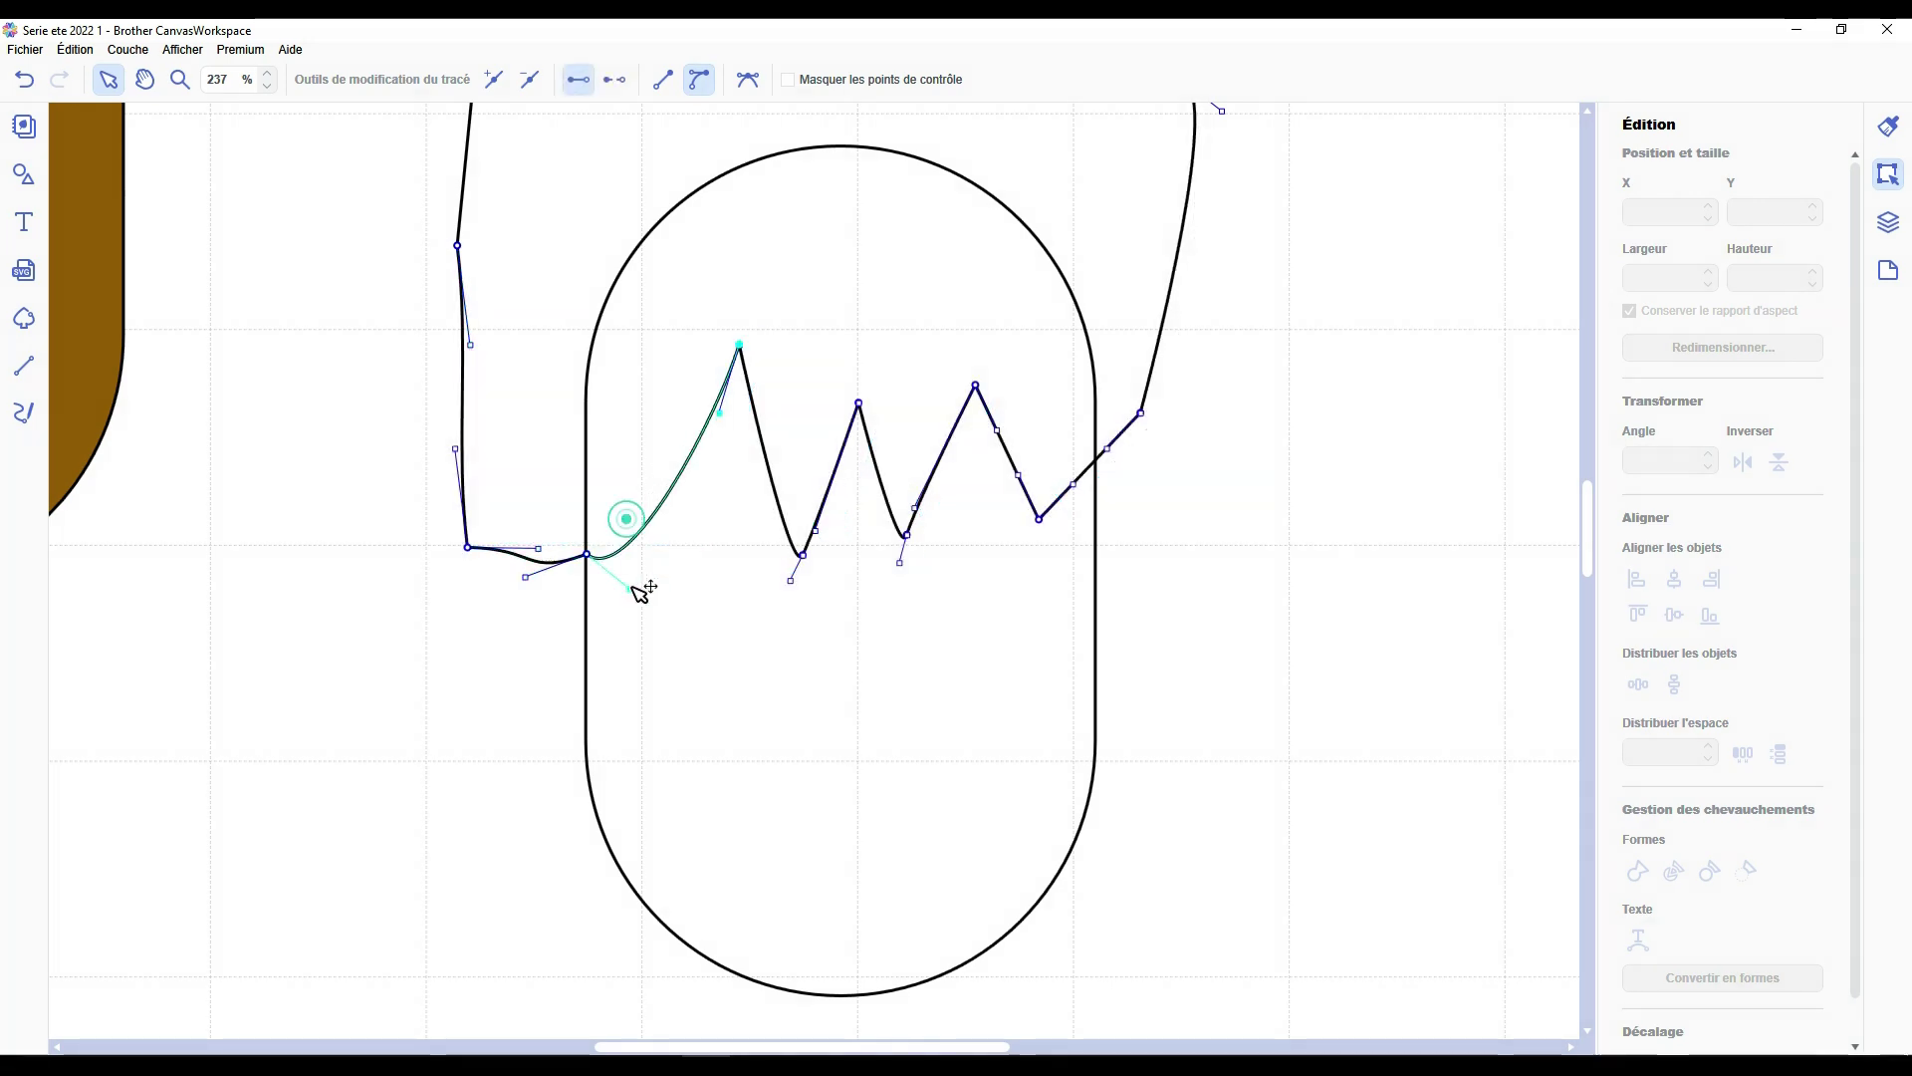
left_click_drag(717, 414, 594, 347)
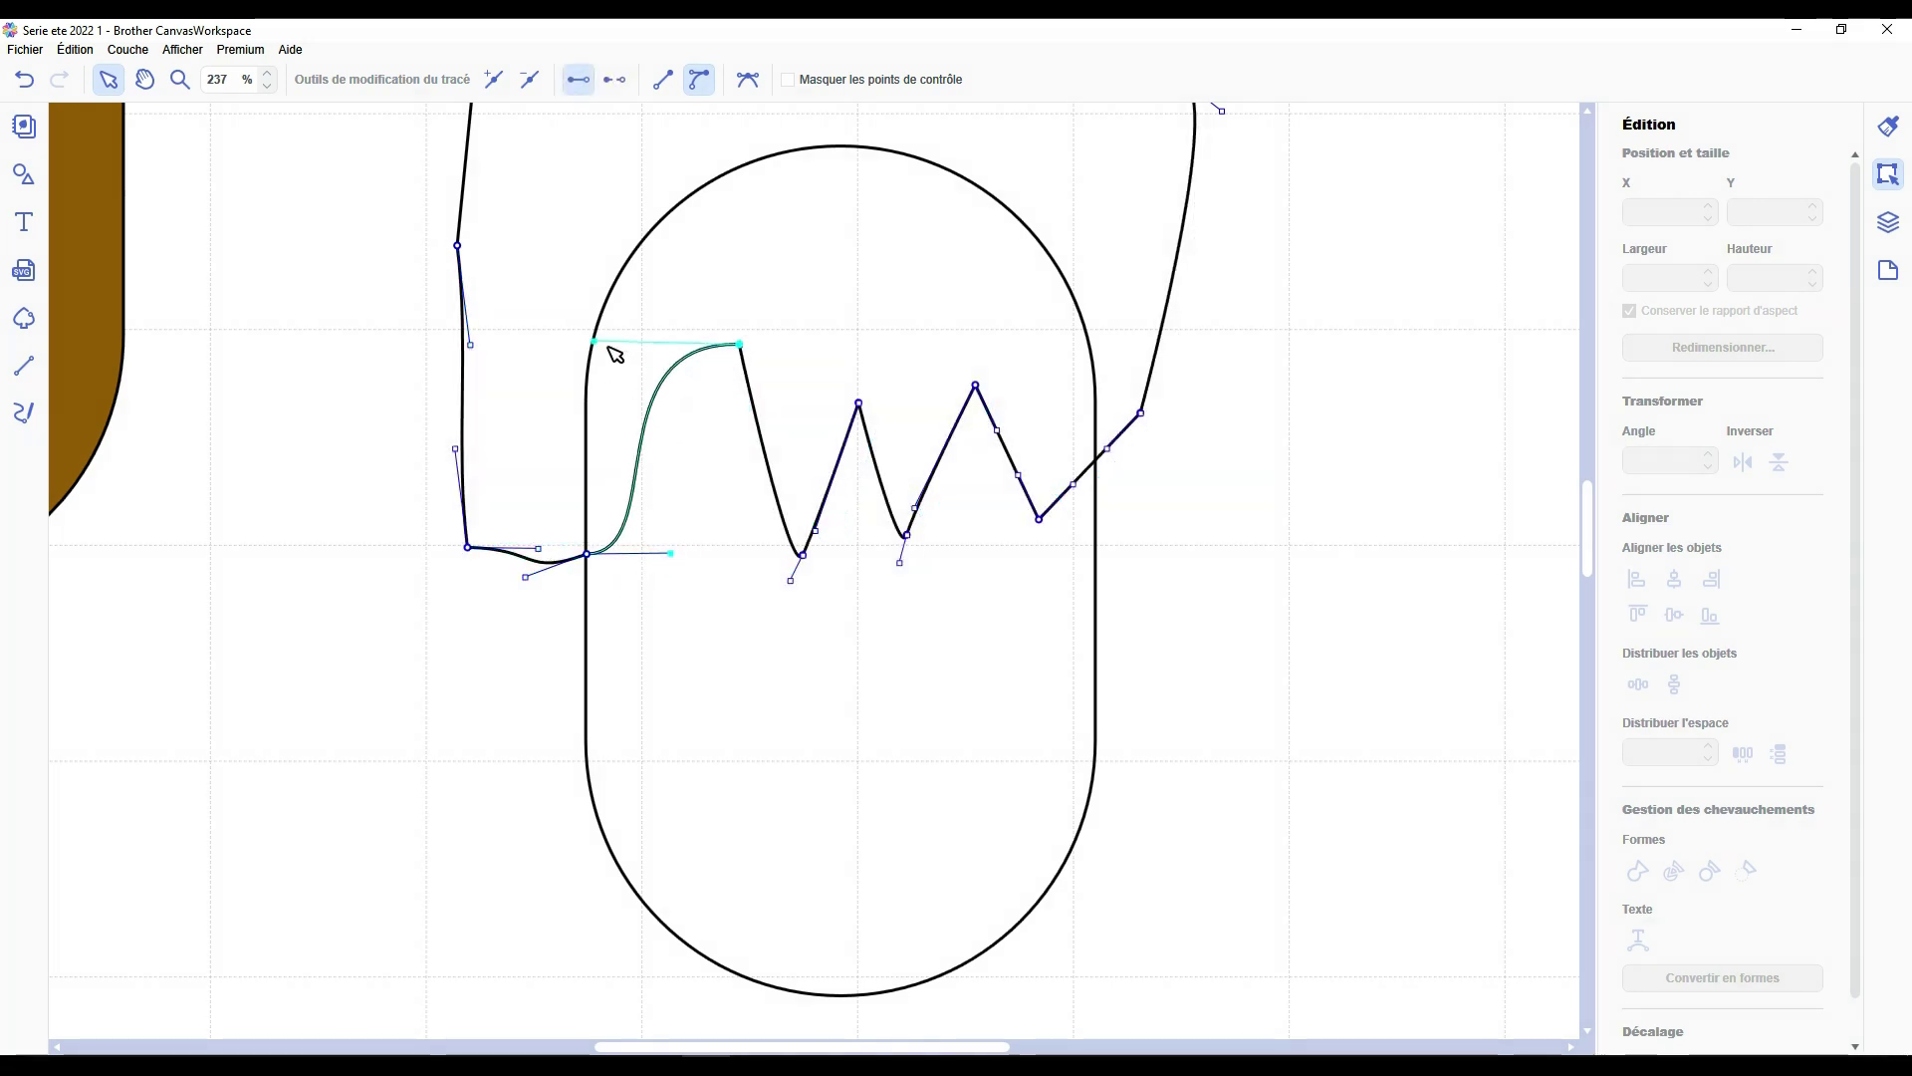
left_click_drag(739, 348, 719, 353)
left_click(803, 556)
left_click(664, 80)
left_click(700, 80)
left_click_drag(747, 420, 763, 353)
left_click_drag(573, 351, 690, 355)
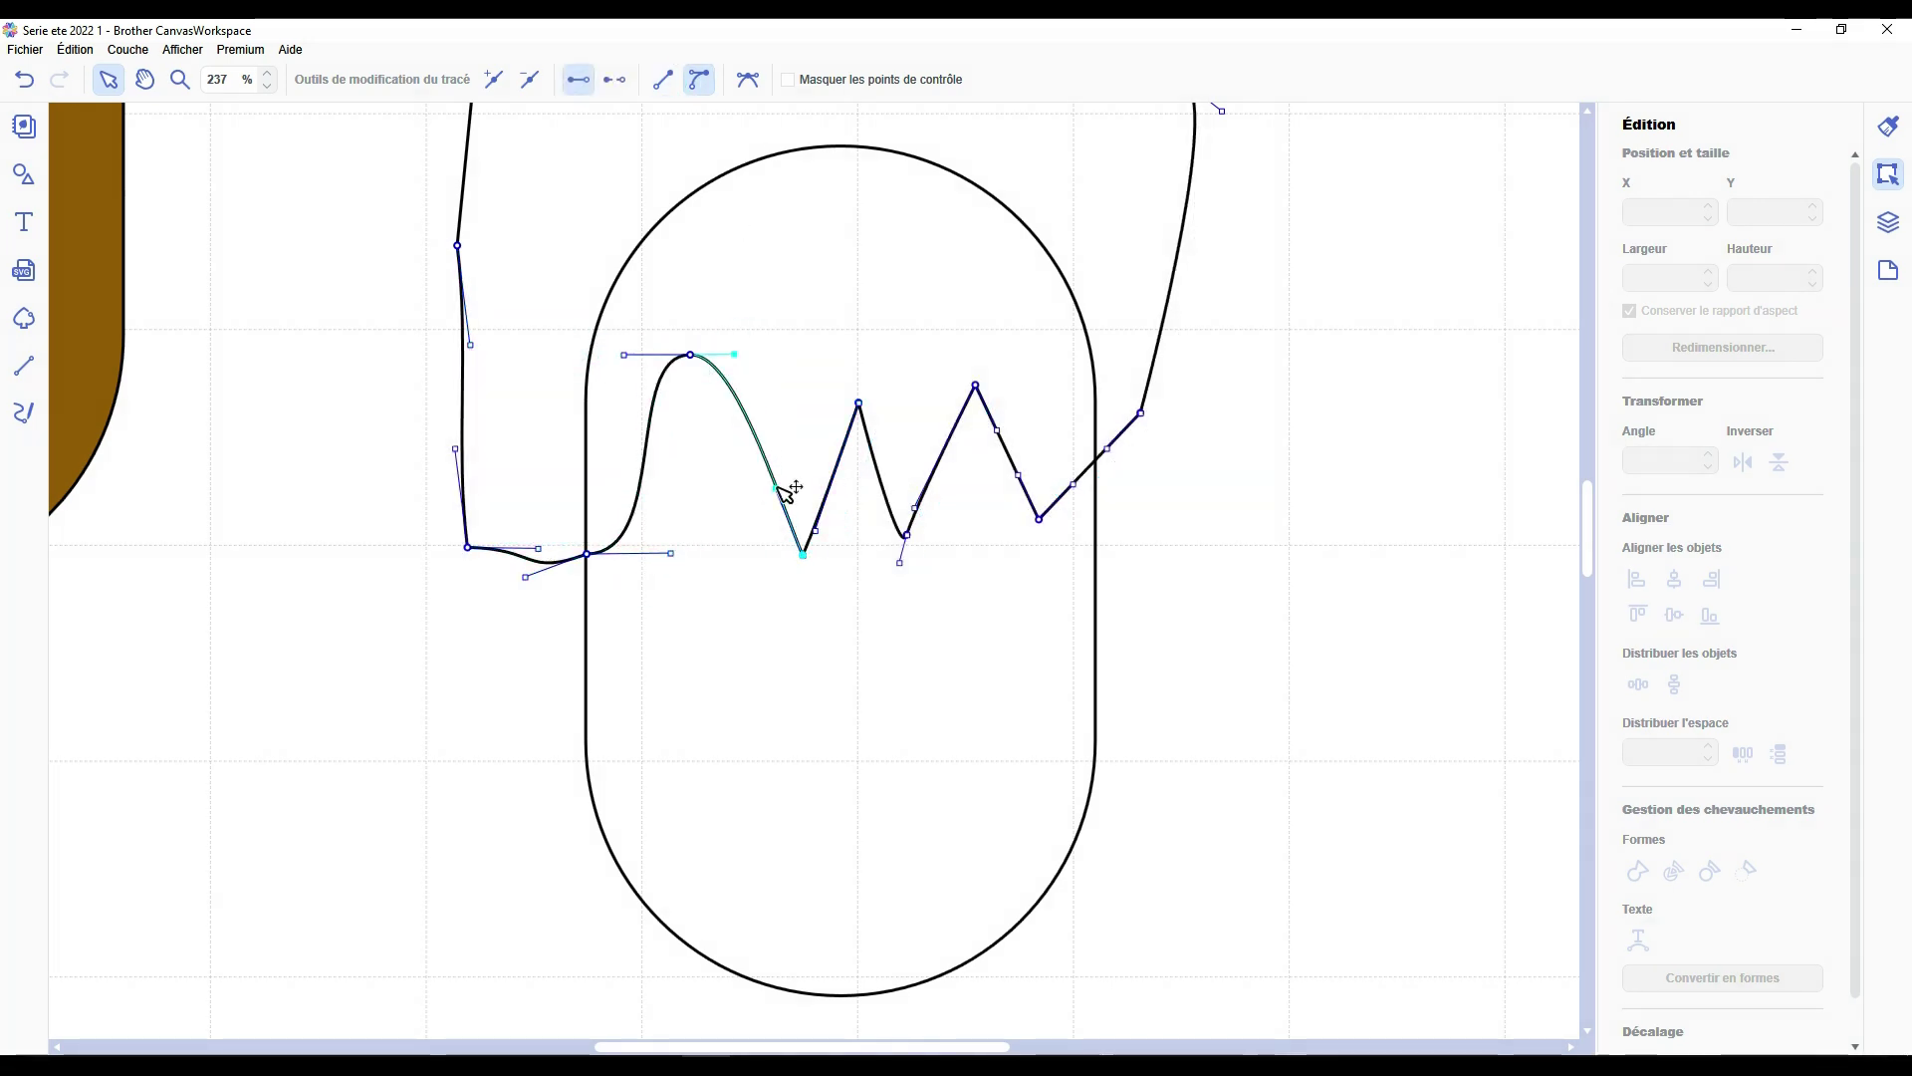
Reshape the first two zigzag valleys and the peak between them into narrow rounded drips.
left_click_drag(802, 554, 770, 472)
left_click_drag(742, 406, 734, 482)
left_click_drag(816, 531, 719, 340)
left_click_drag(906, 535, 826, 489)
left_click_drag(798, 362, 828, 375)
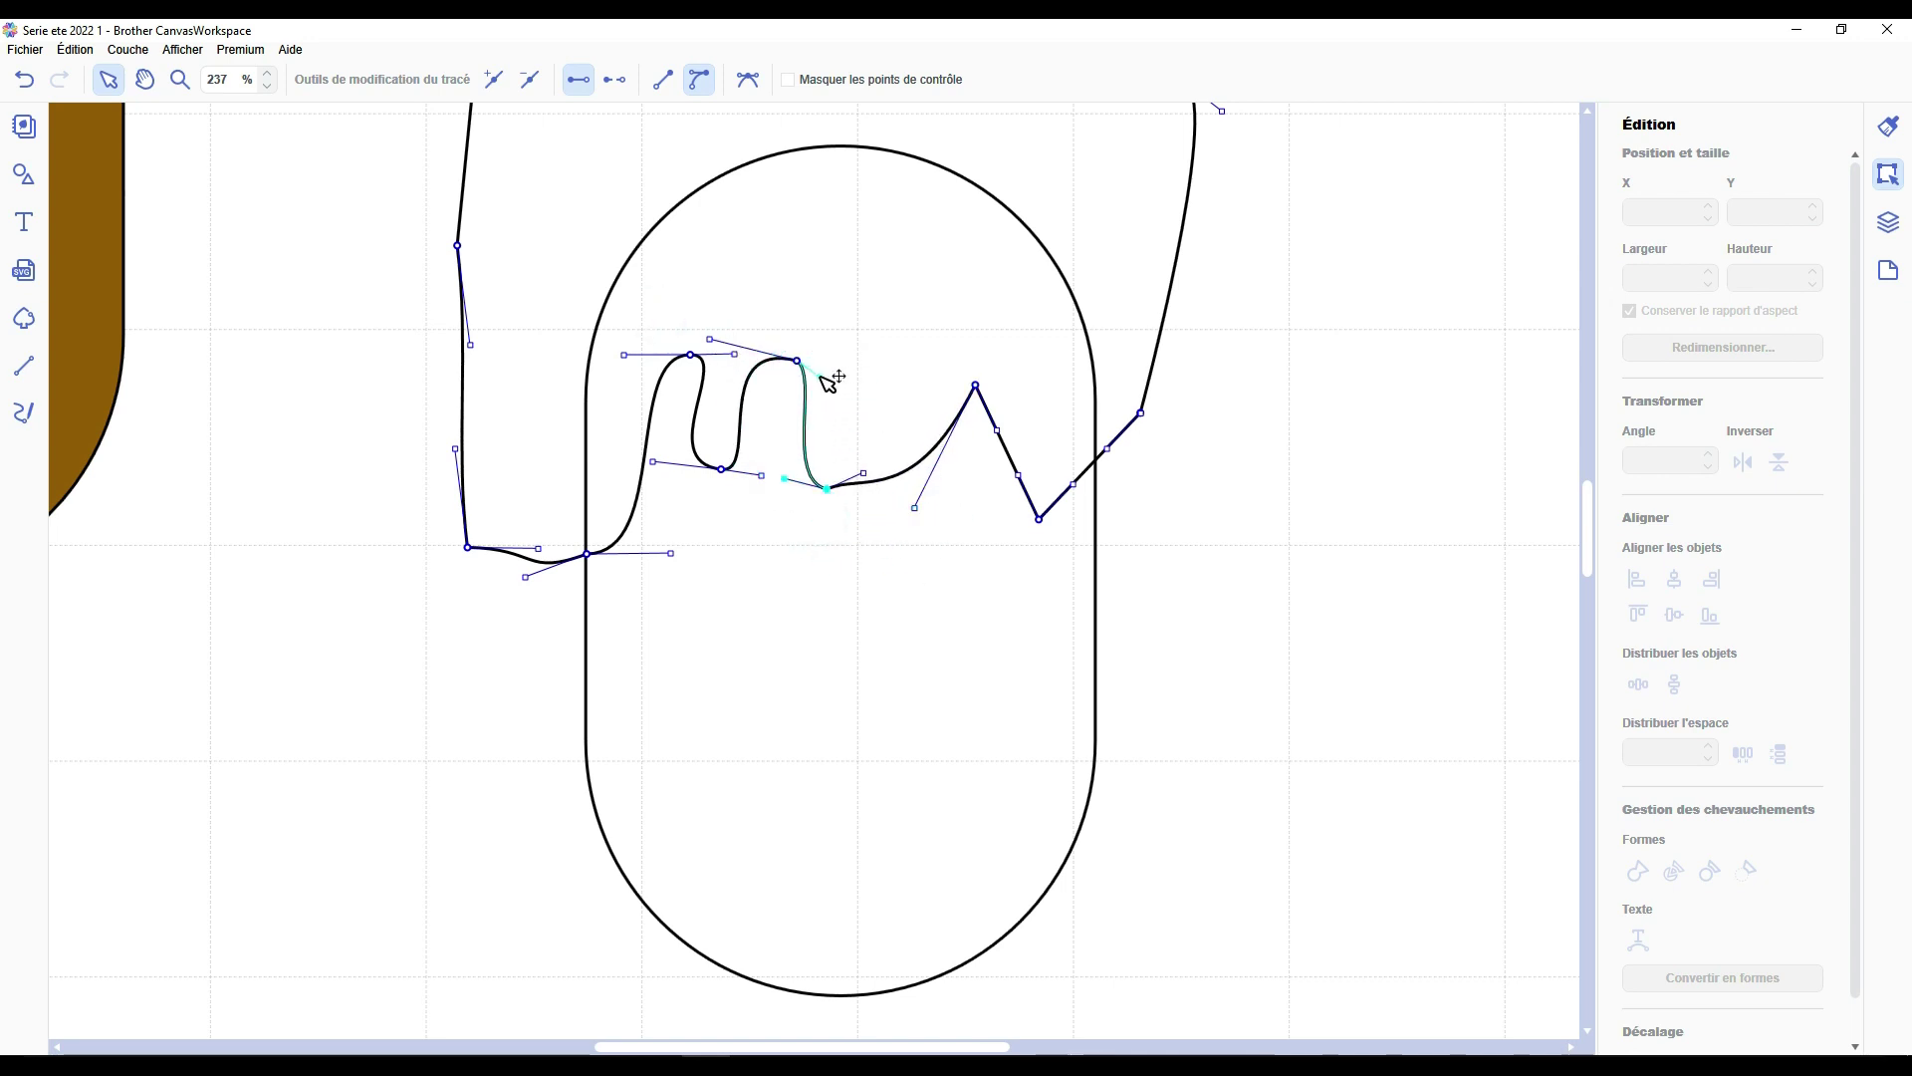
Reshape the rest of the zigzag into rounded drips of uneven length up to the body's right edge, adding path points where needed.
left_click_drag(975, 385, 879, 318)
left_click_drag(1038, 519, 972, 345)
left_click(494, 80)
left_click_drag(933, 370, 1012, 349)
left_click_drag(1140, 413, 1022, 466)
left_click(494, 80)
left_click_drag(988, 446, 1052, 361)
left_click(1054, 465)
left_click(494, 80)
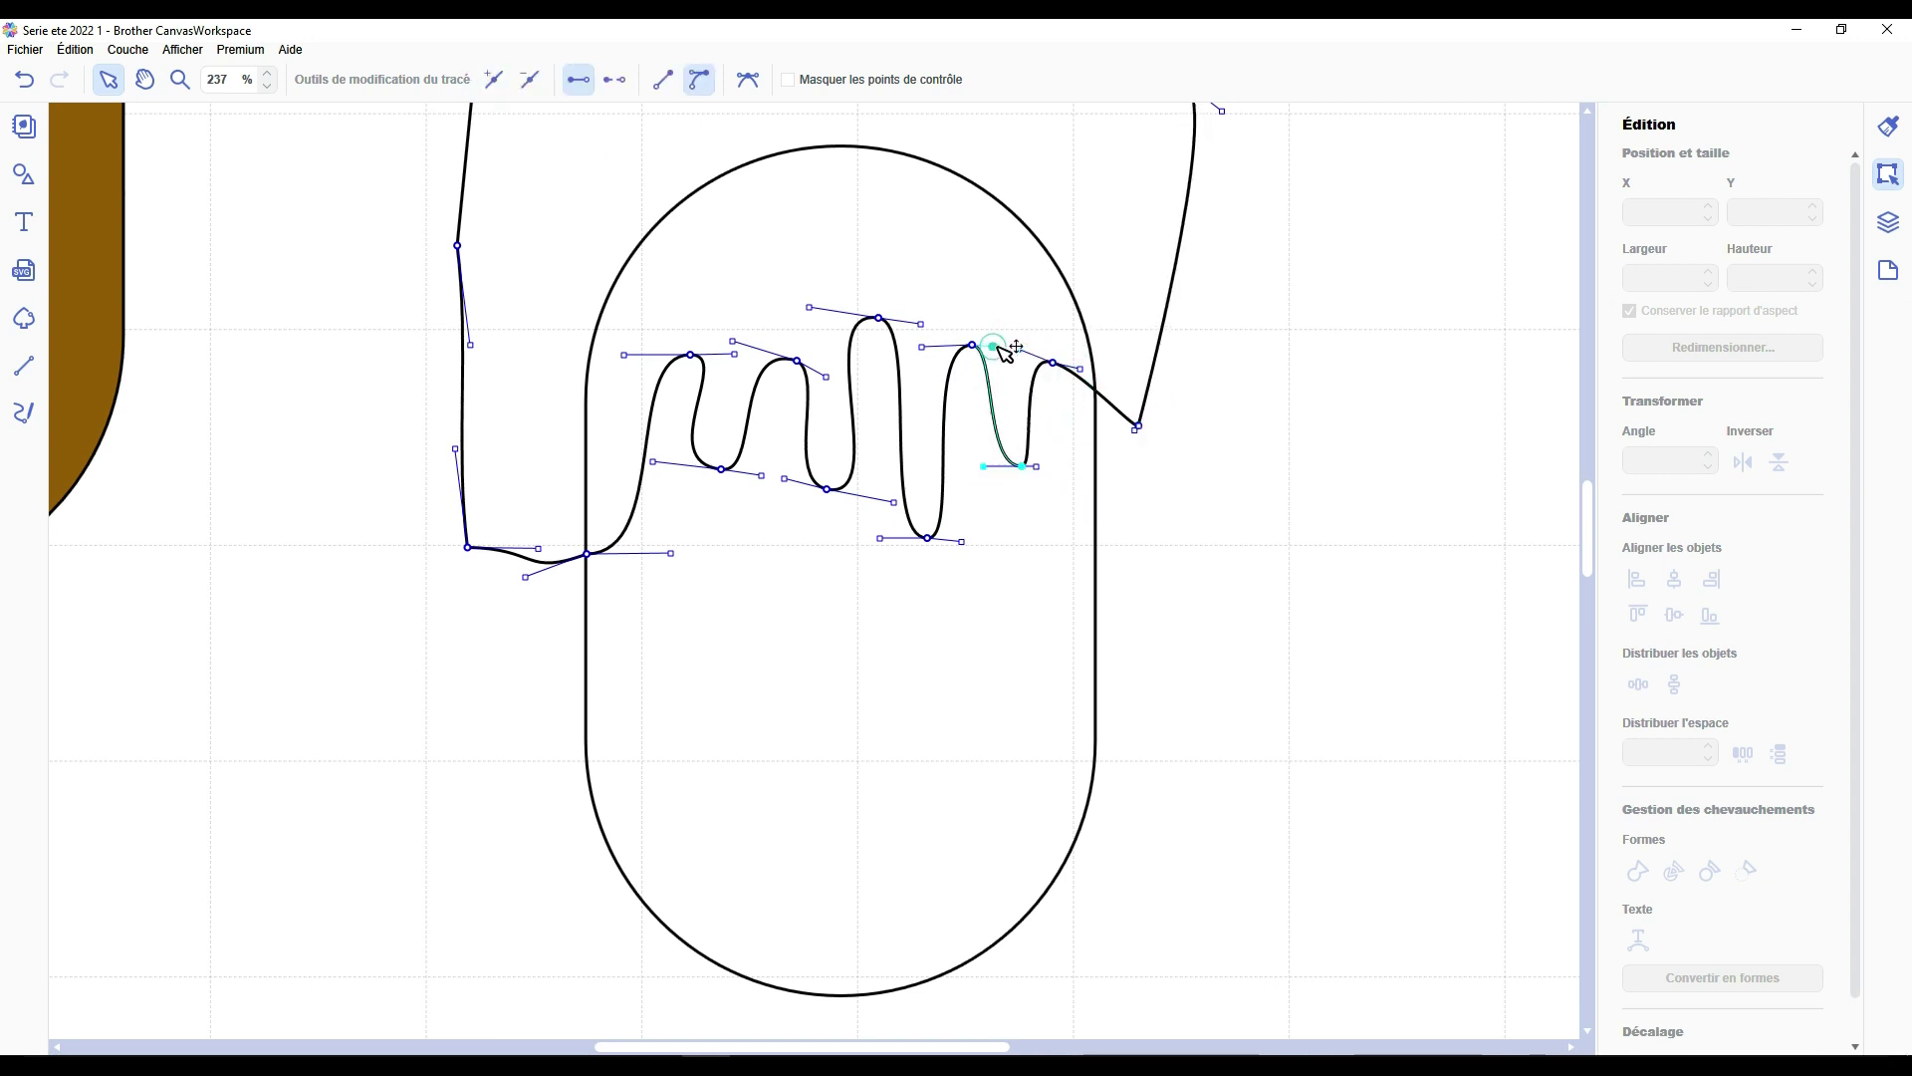
left_click(1089, 380)
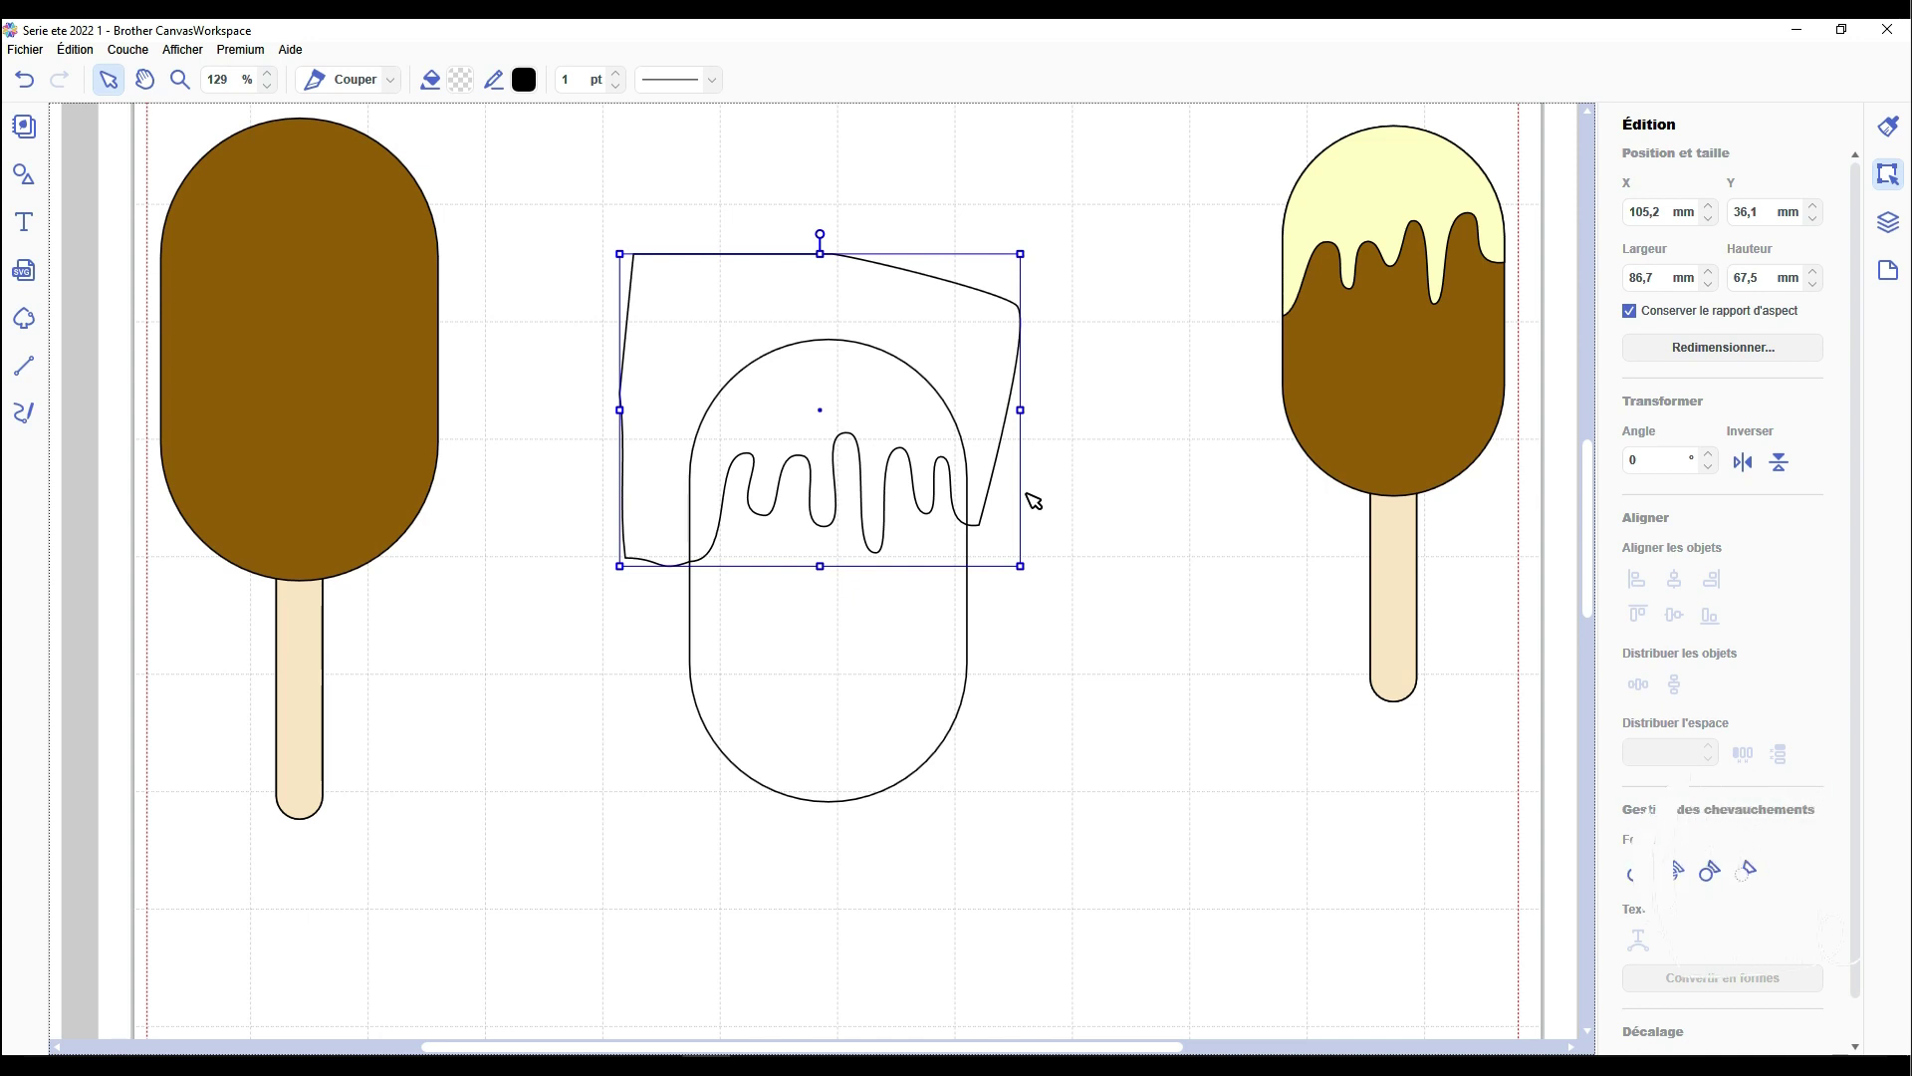
Reopen the drip outline's points and slightly shorten the curve handle where the drips start at the body's left edge.
left_click(878, 677)
left_click(990, 317)
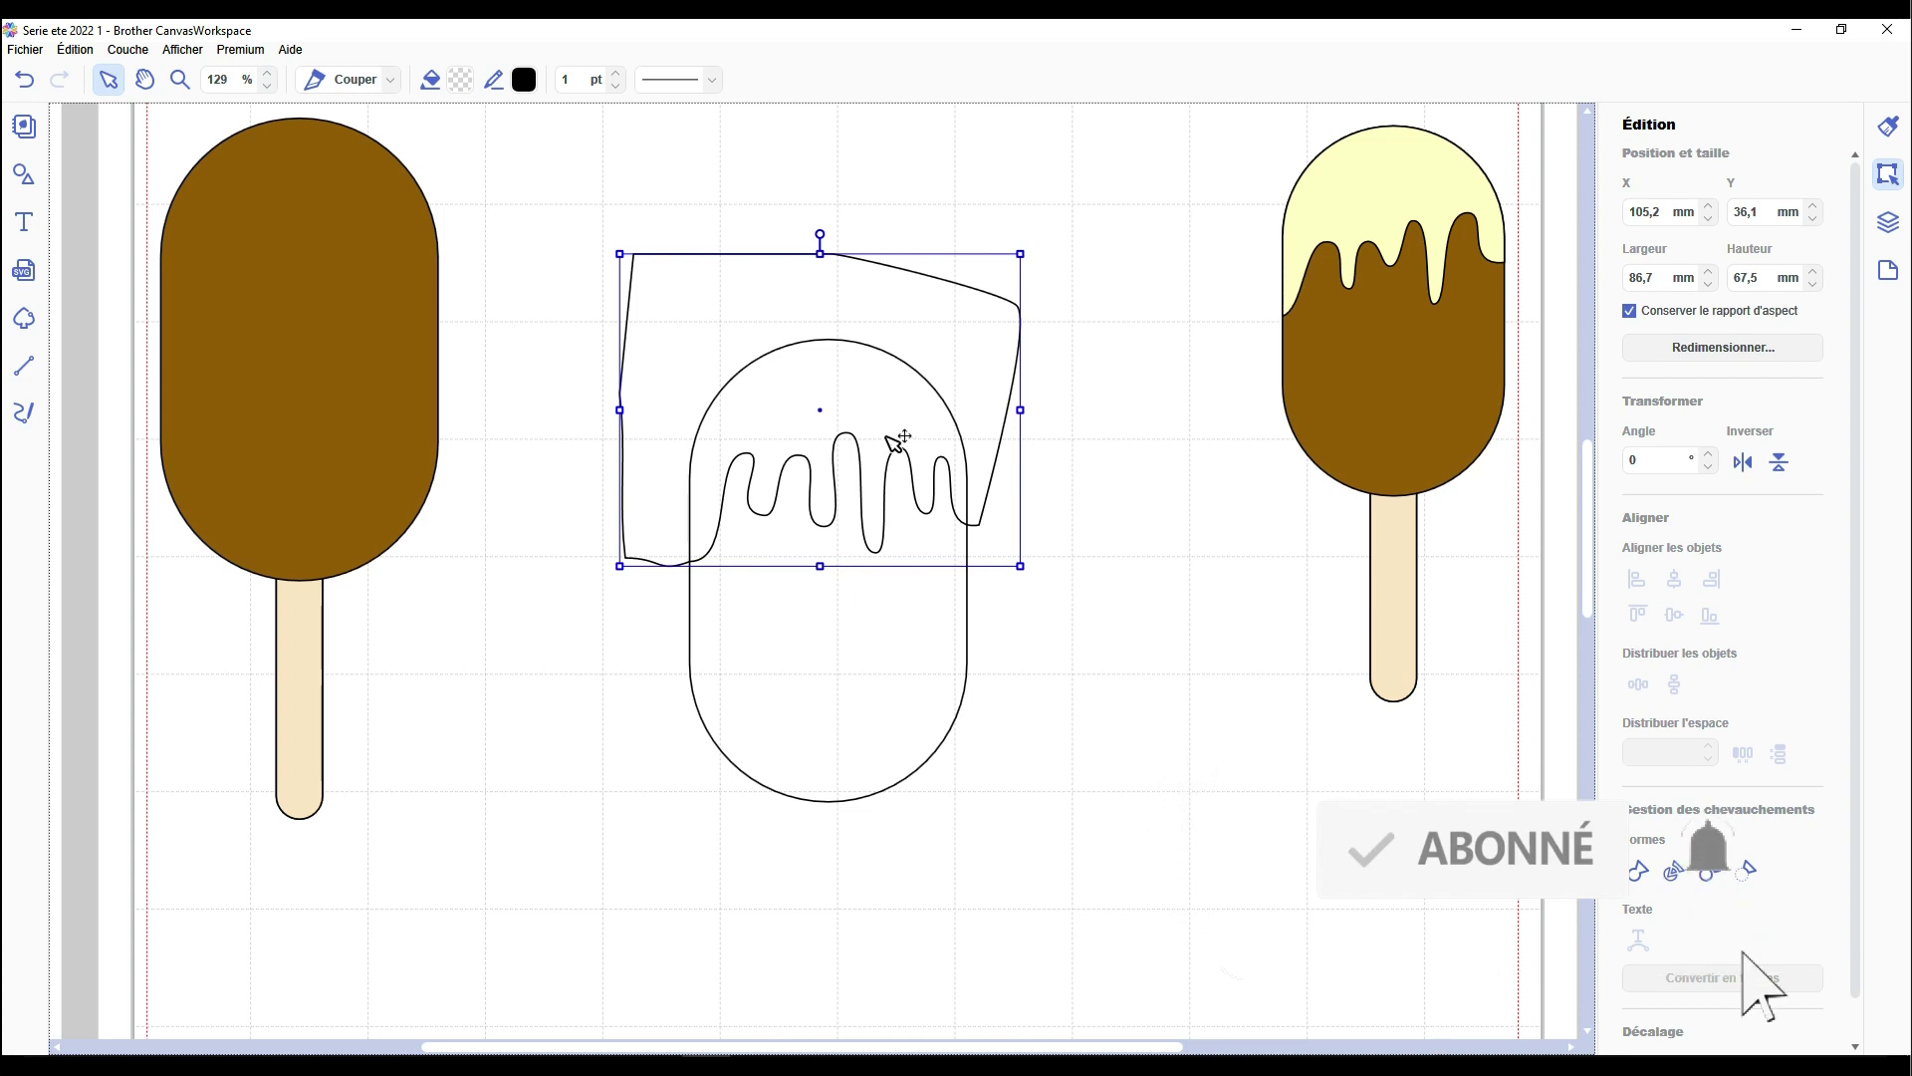
double_click(944, 332)
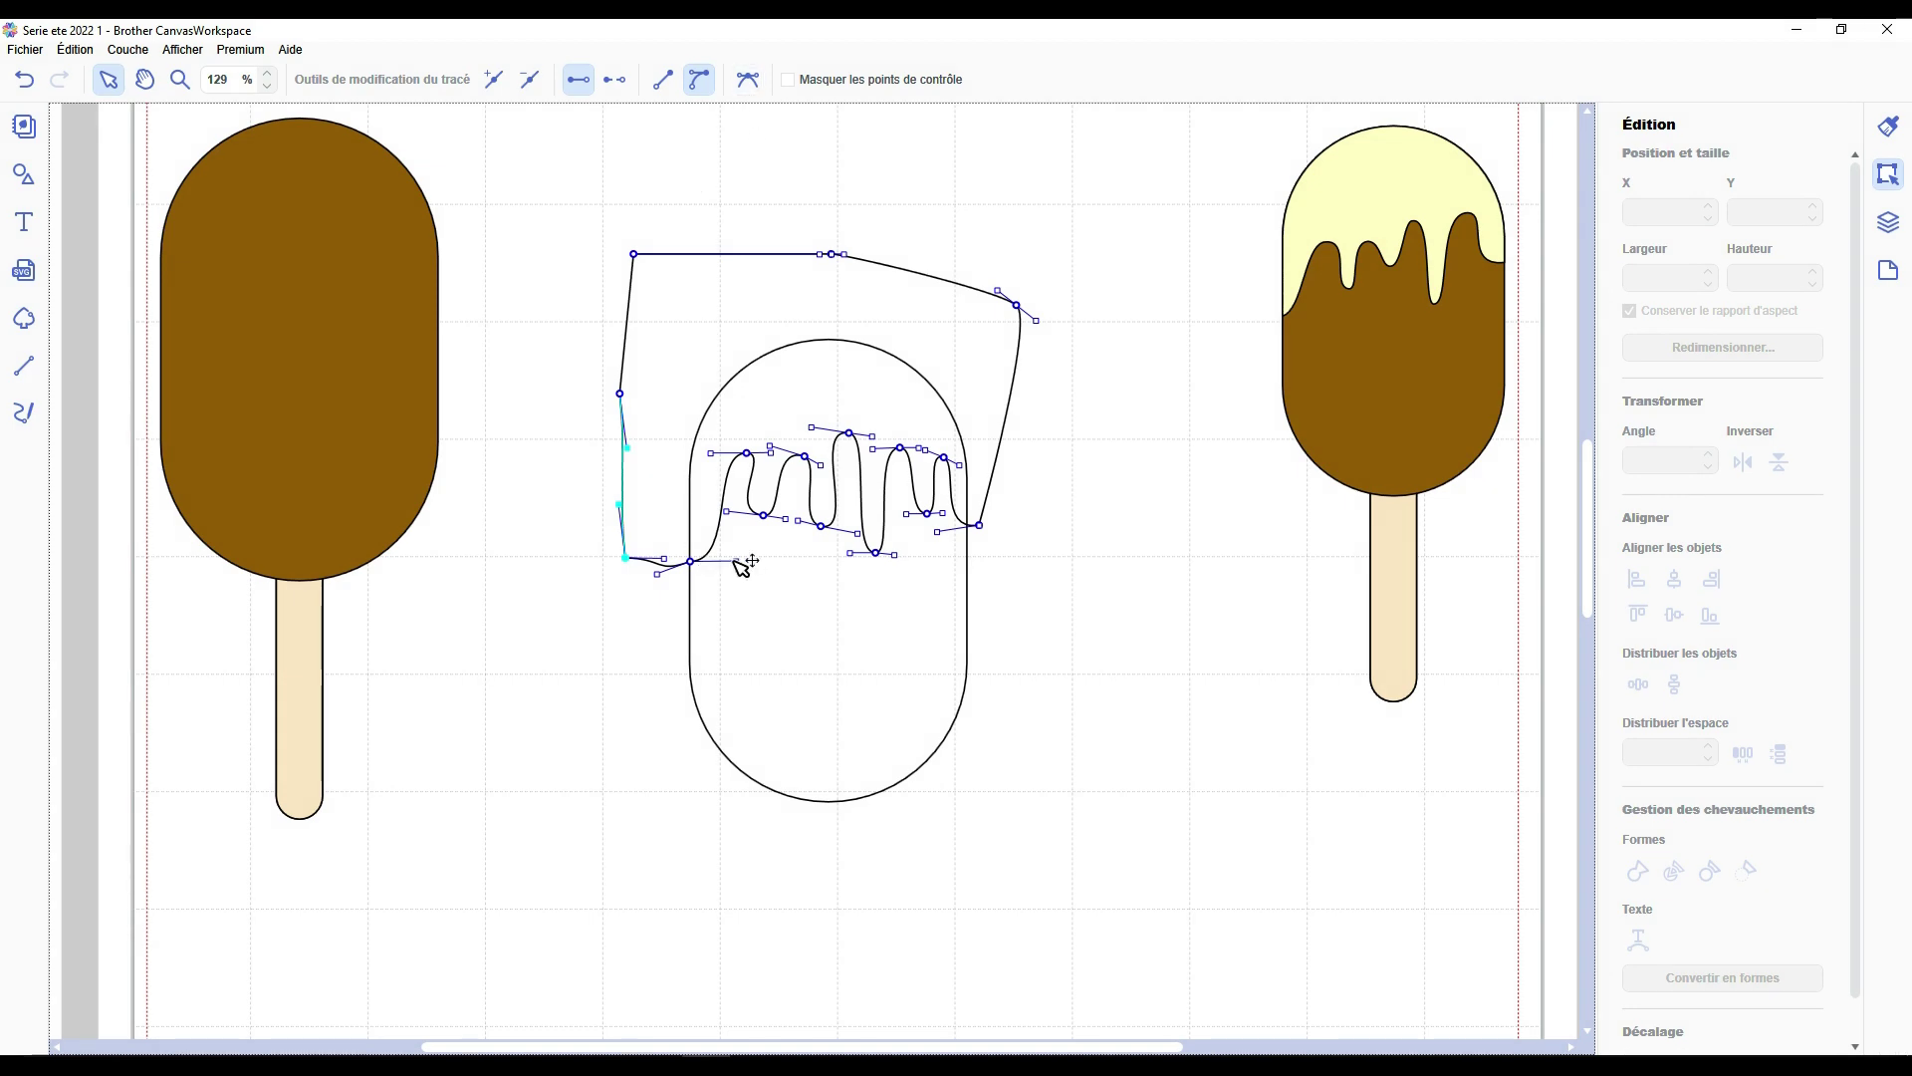
mouse_move(735, 559)
left_mouse_down()
mouse_move(734, 608)
mouse_move(730, 558)
left_mouse_up()
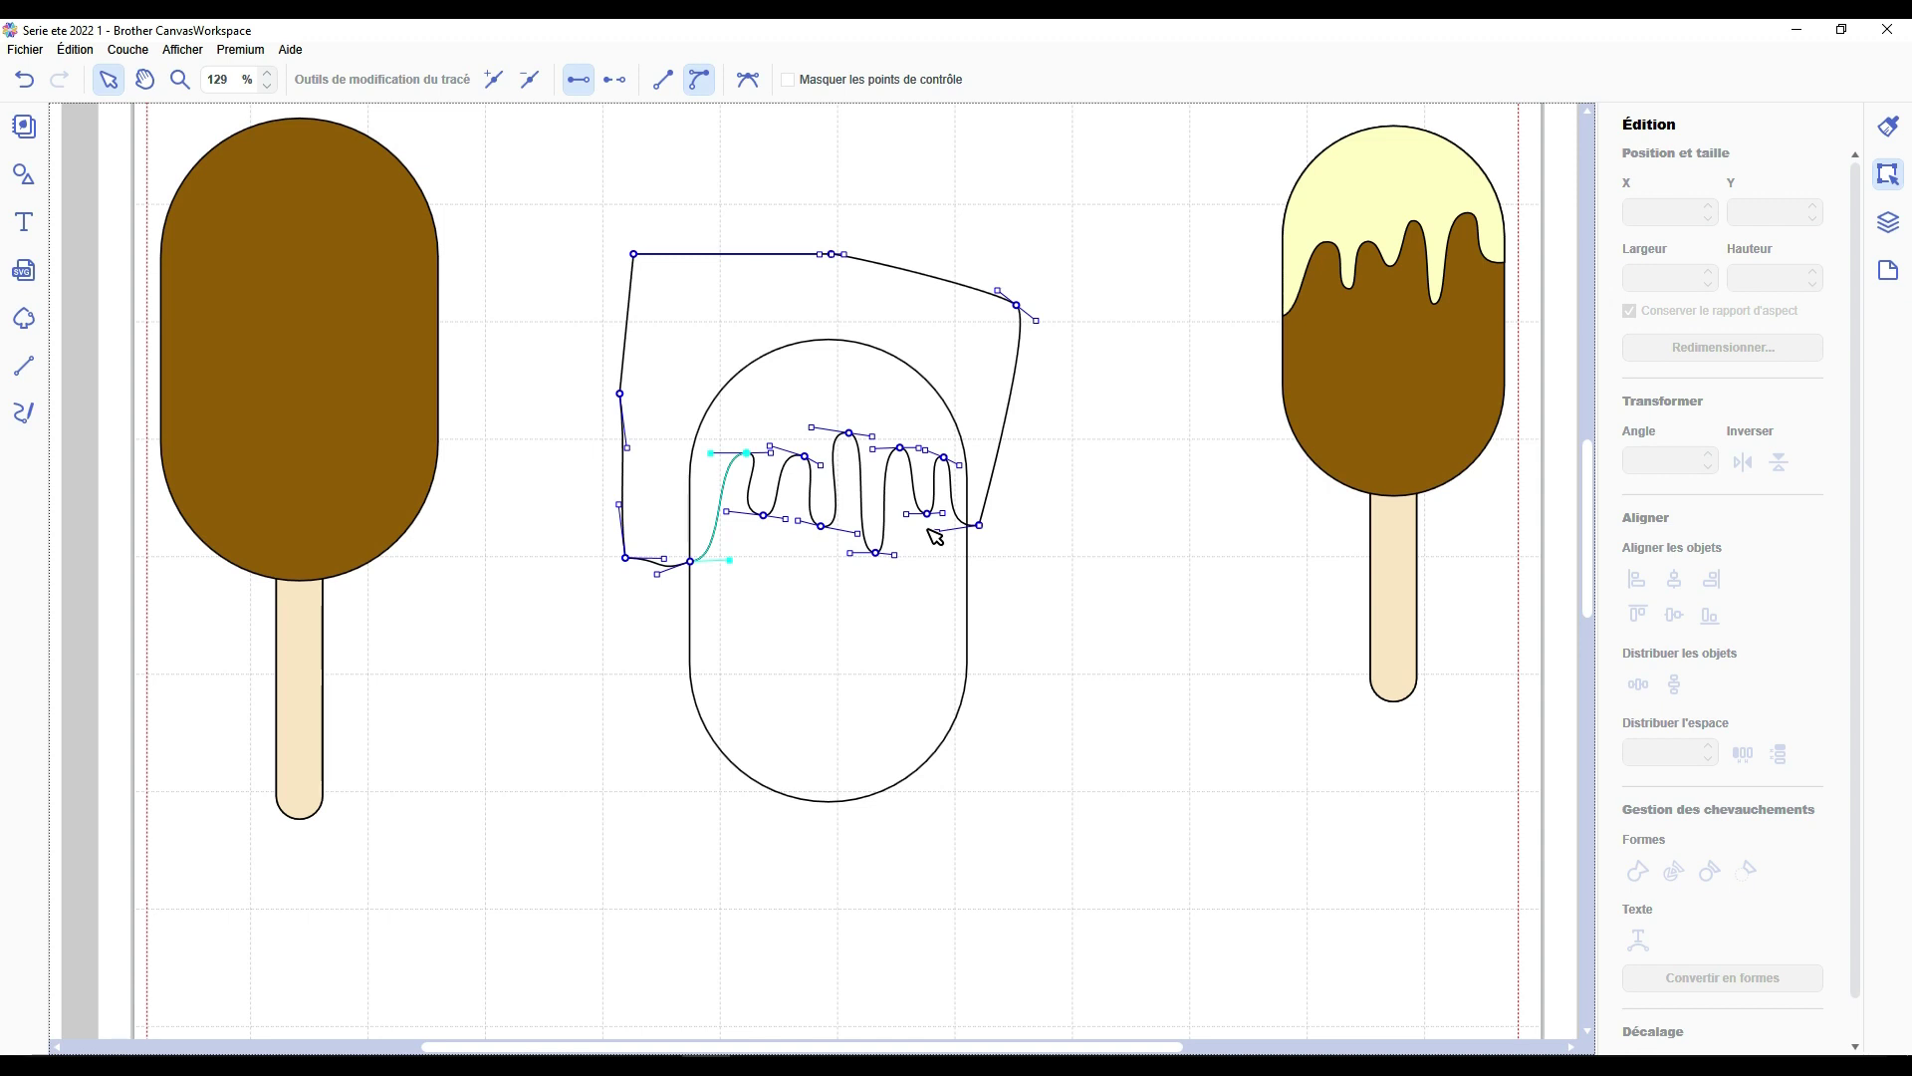
left_click(1150, 518)
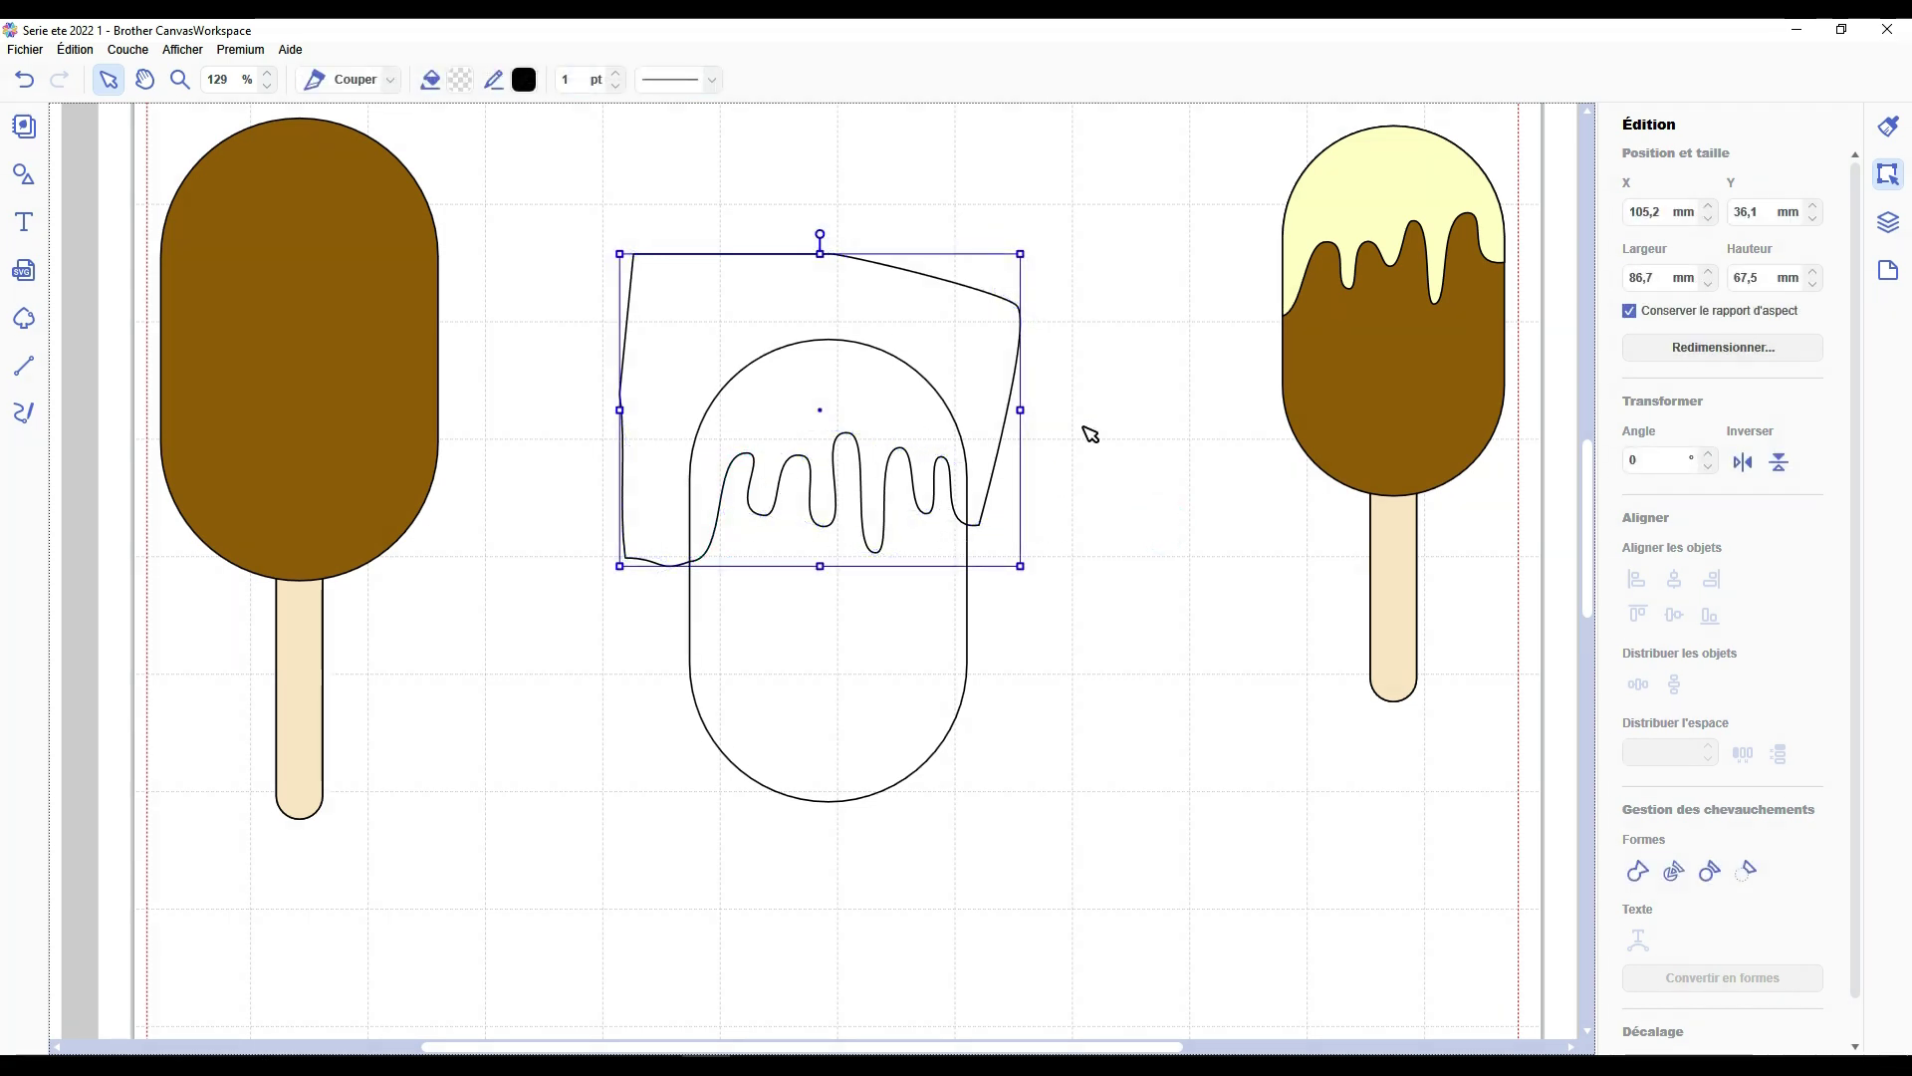
Divide the spare body along the drip outline and delete the lower body piece and the surrounding outline.
left_click_drag(1049, 368, 842, 778)
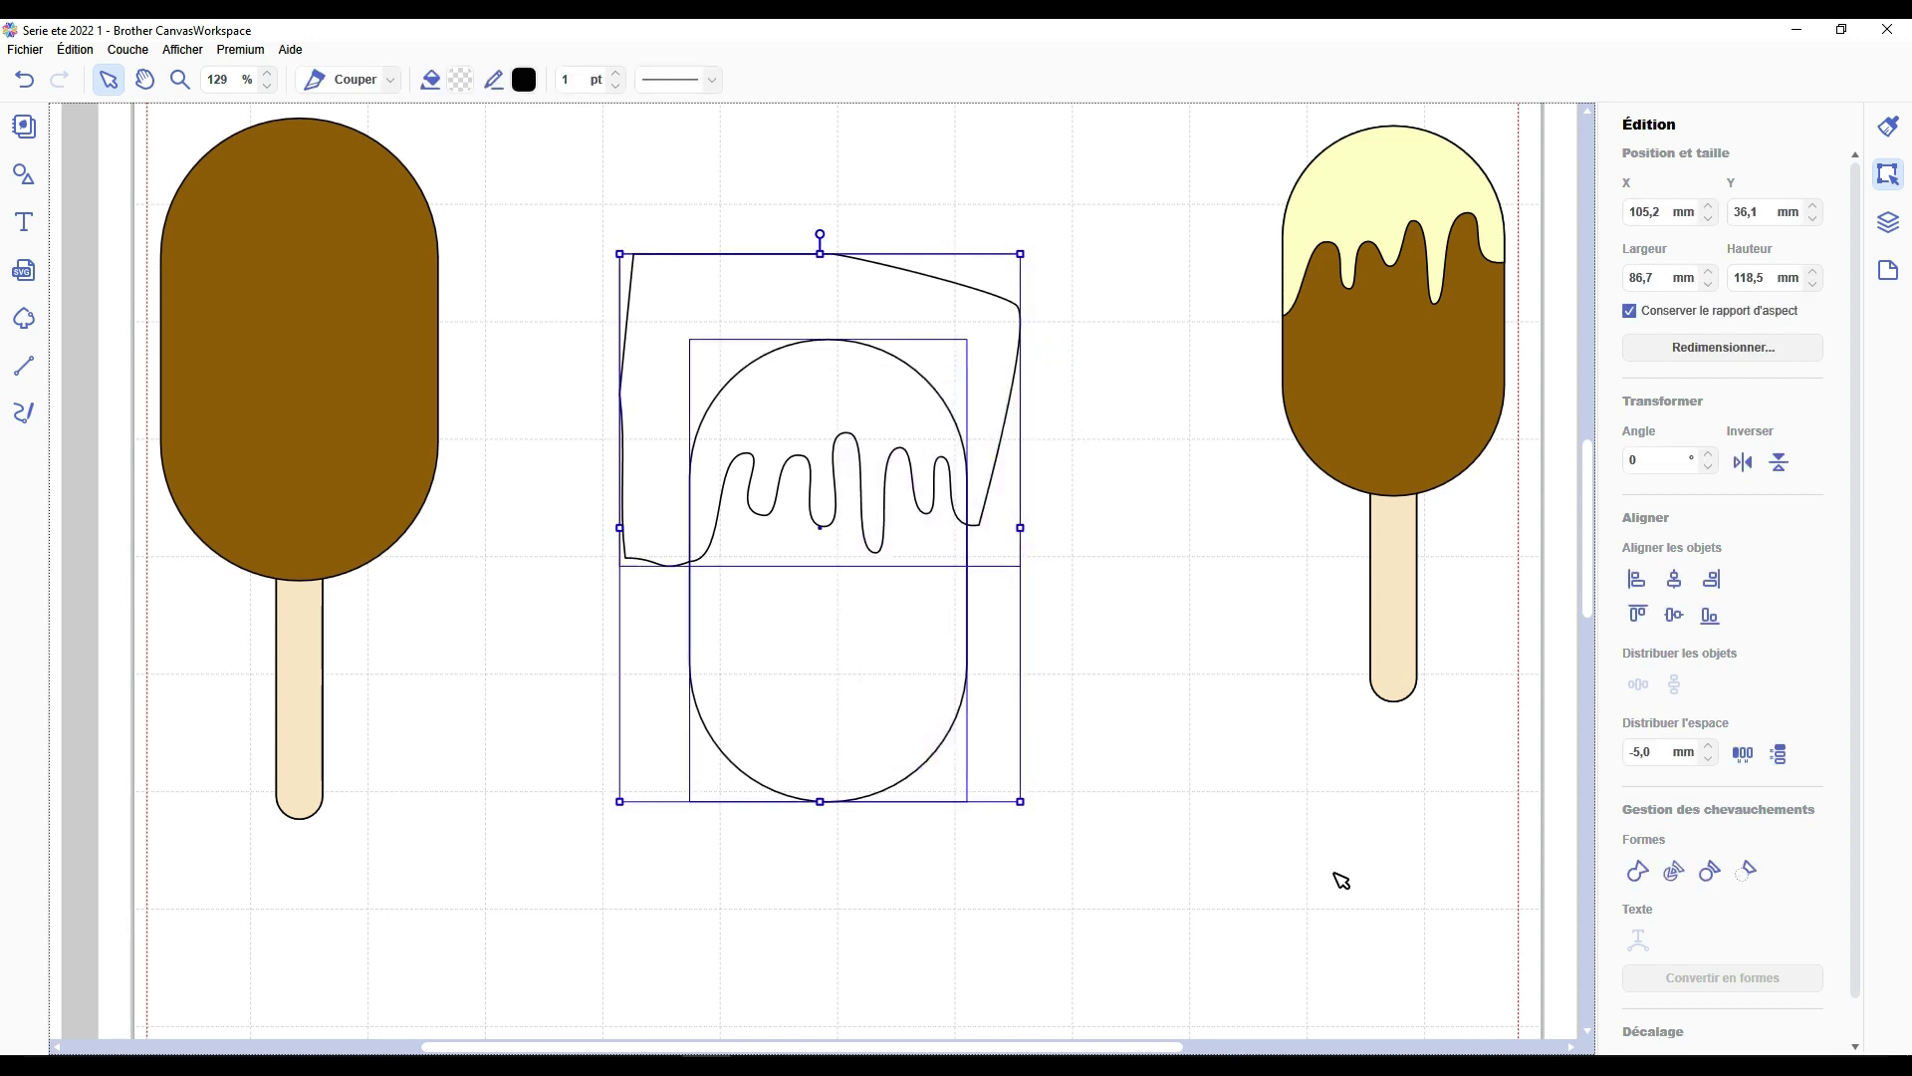
left_click(1674, 890)
left_click(876, 659)
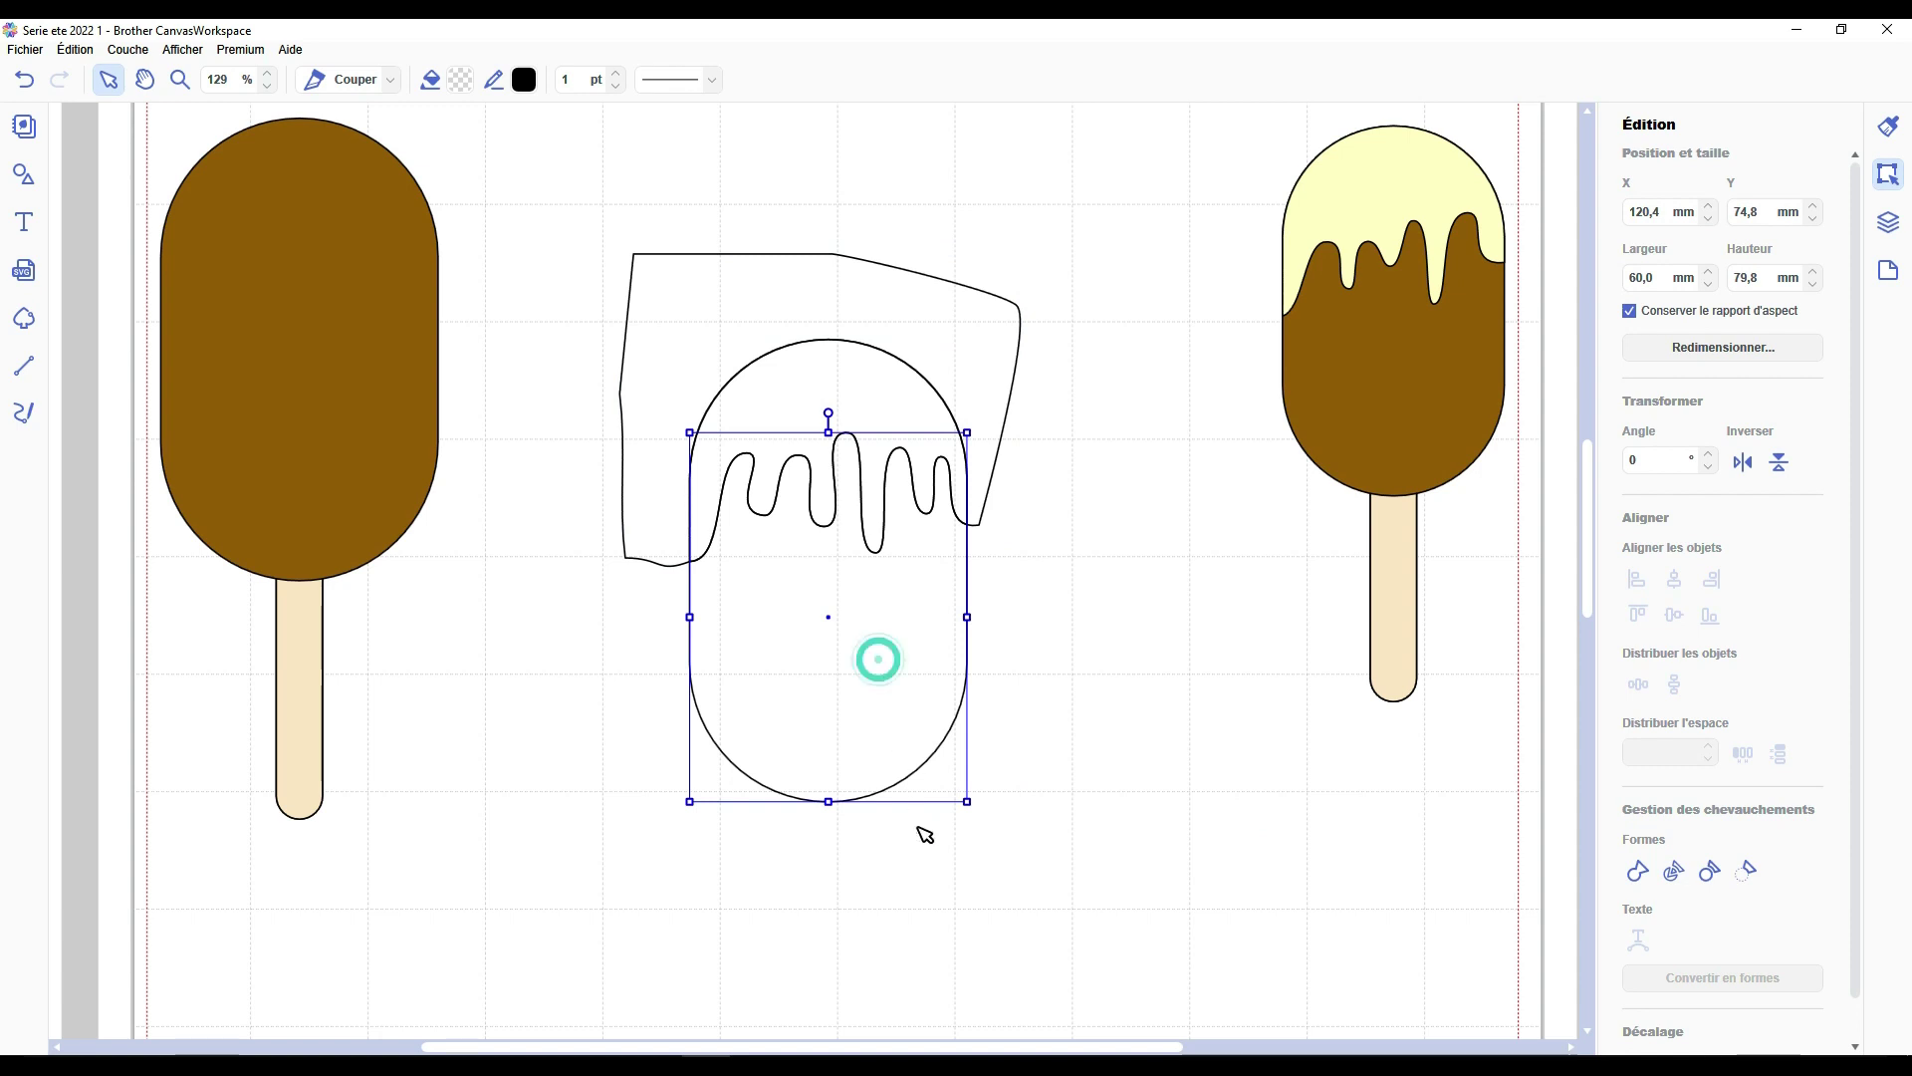
left_click(937, 677)
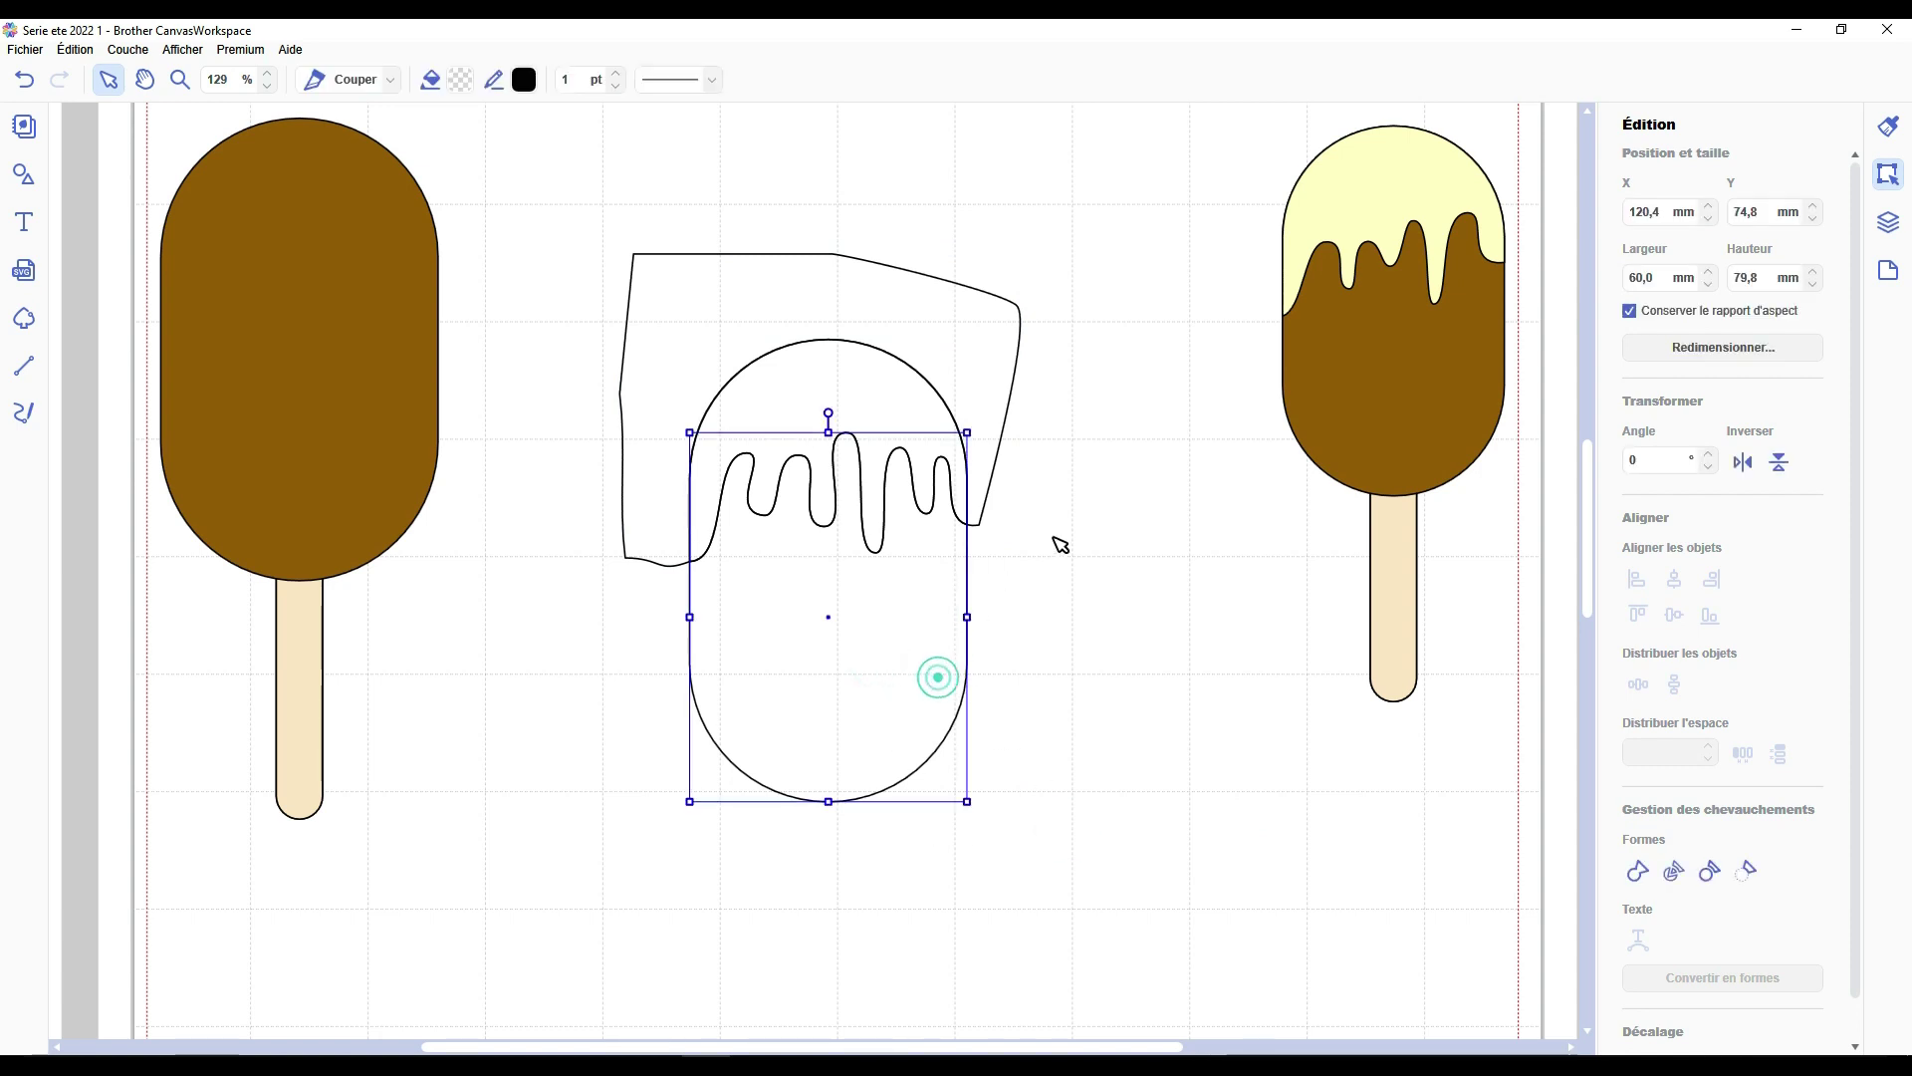
left_click(1041, 476)
left_click(944, 314)
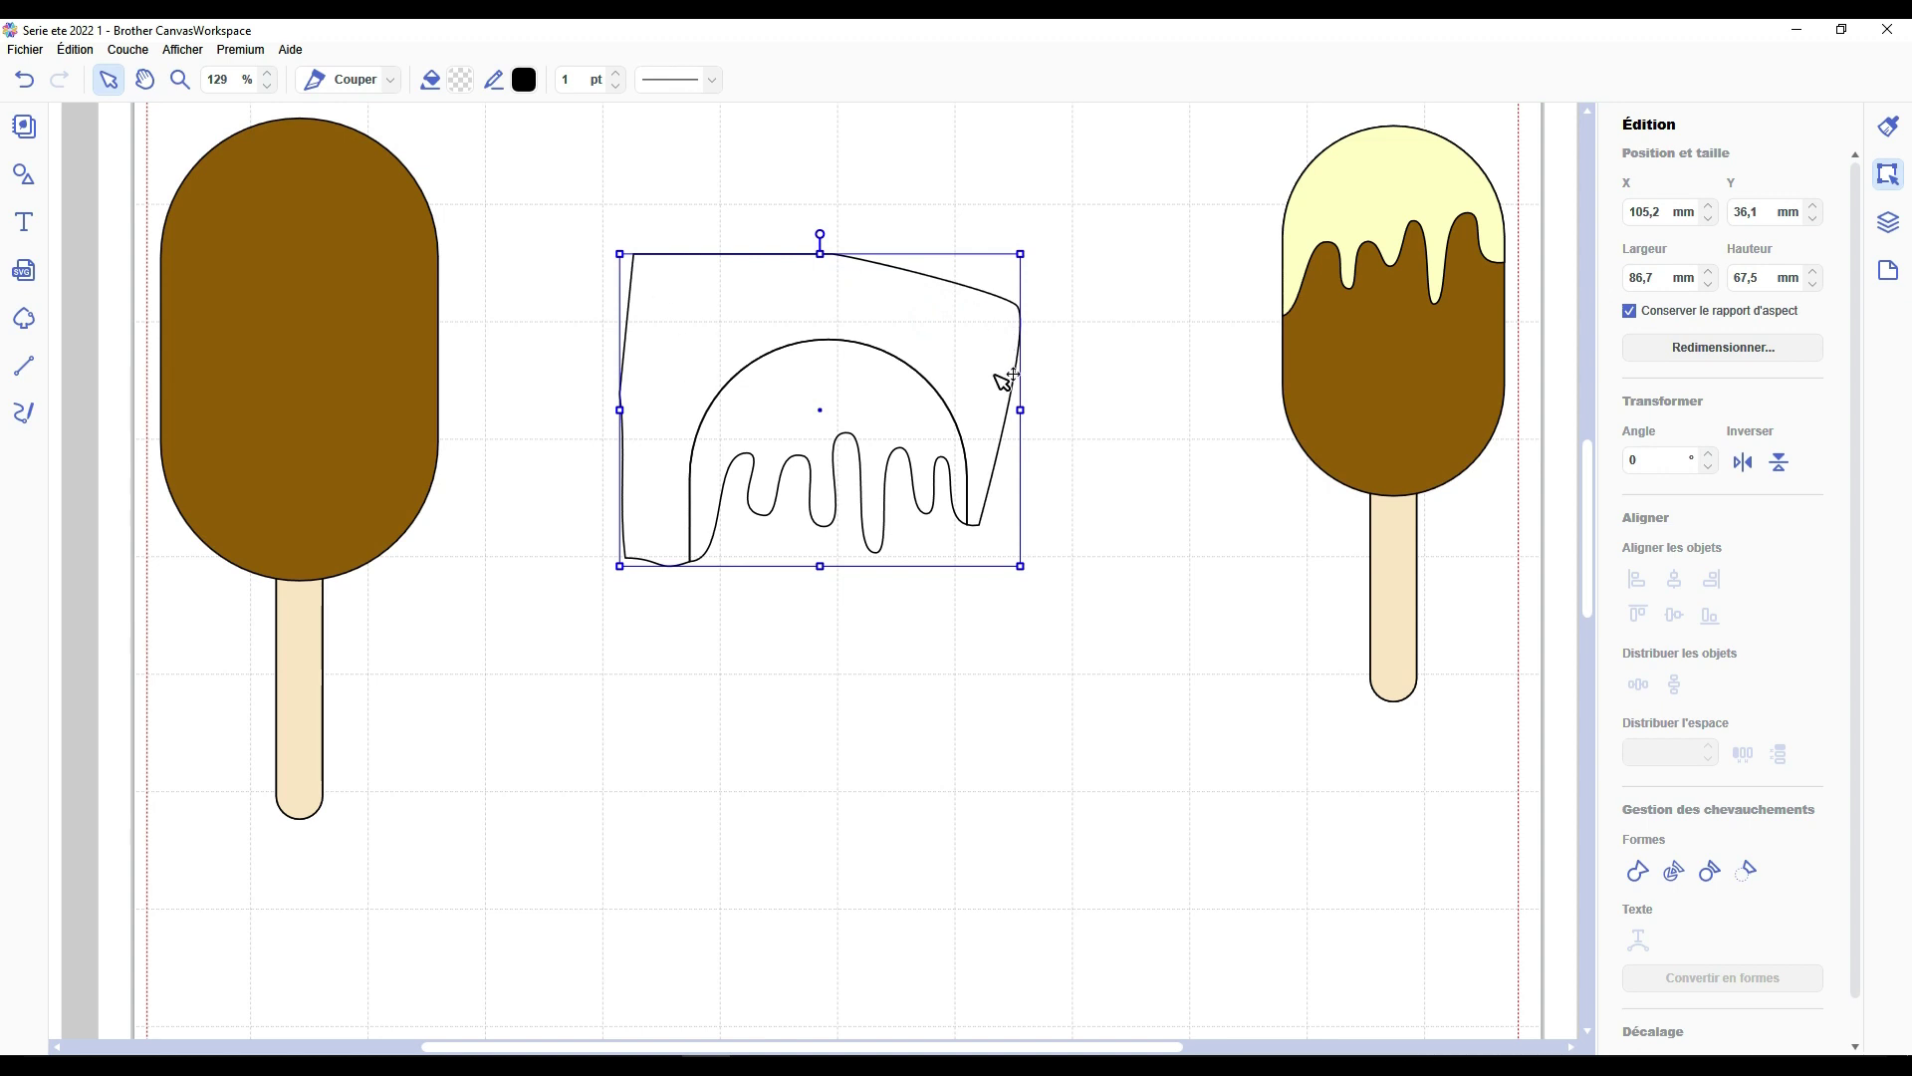
key("Delete")
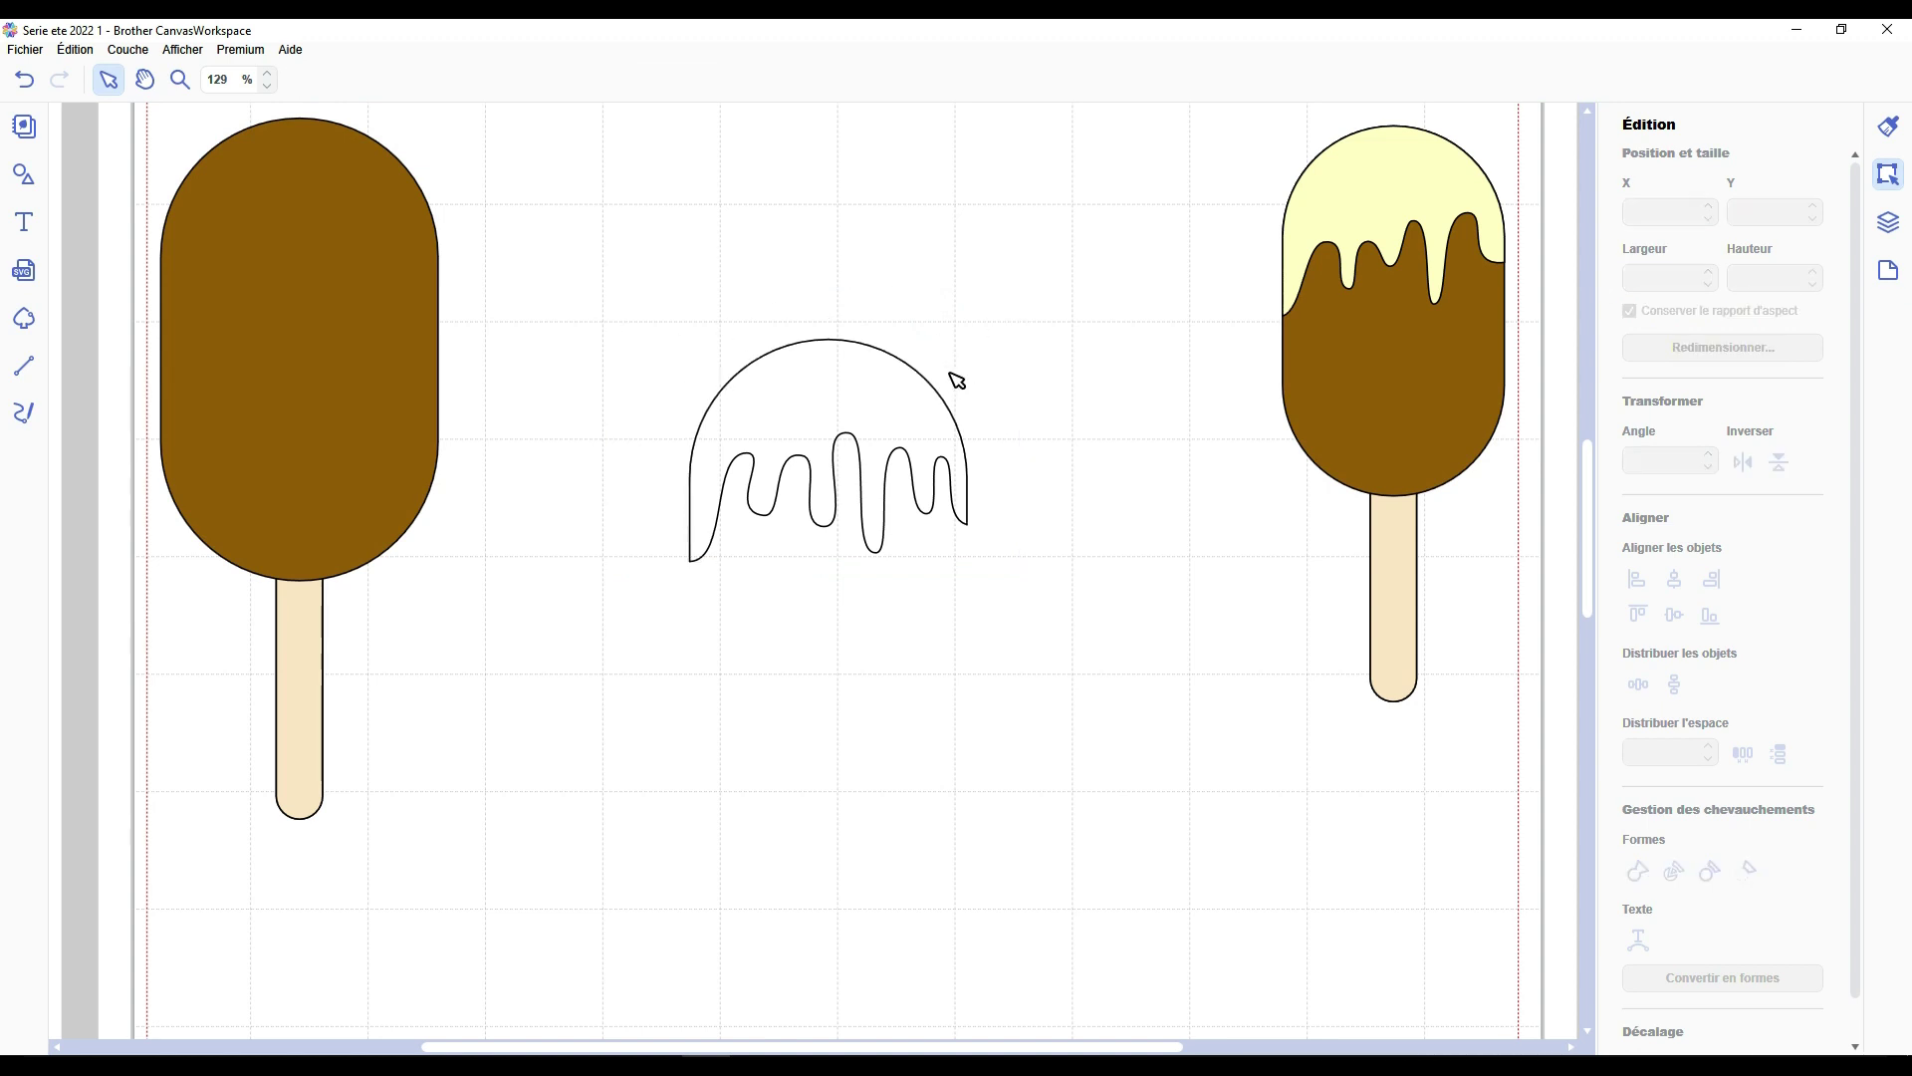
Fill the dripping coating with pale yellow #FFFBBF and move it beside the brown lolly at X 93.2 mm, Y 19.3 mm.
left_click(901, 361)
left_click(461, 80)
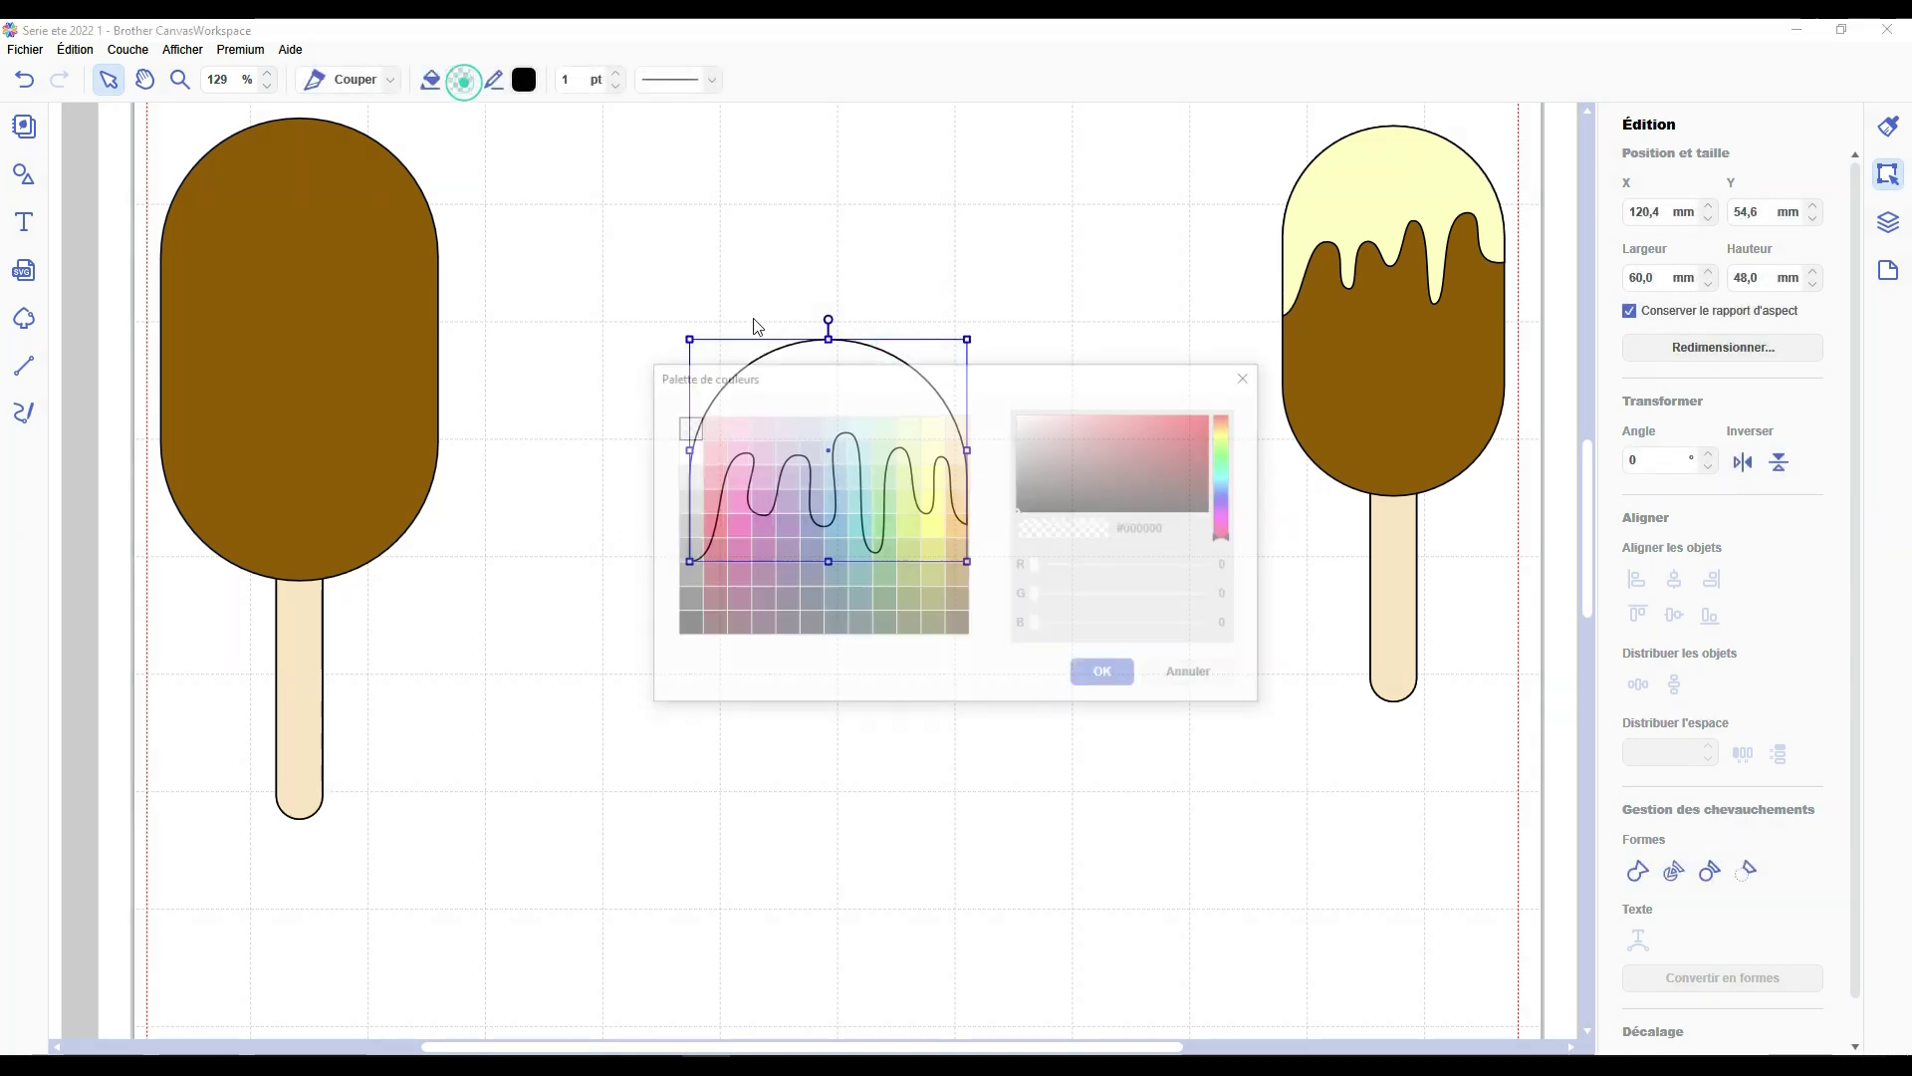
left_click(932, 429)
left_click(1107, 676)
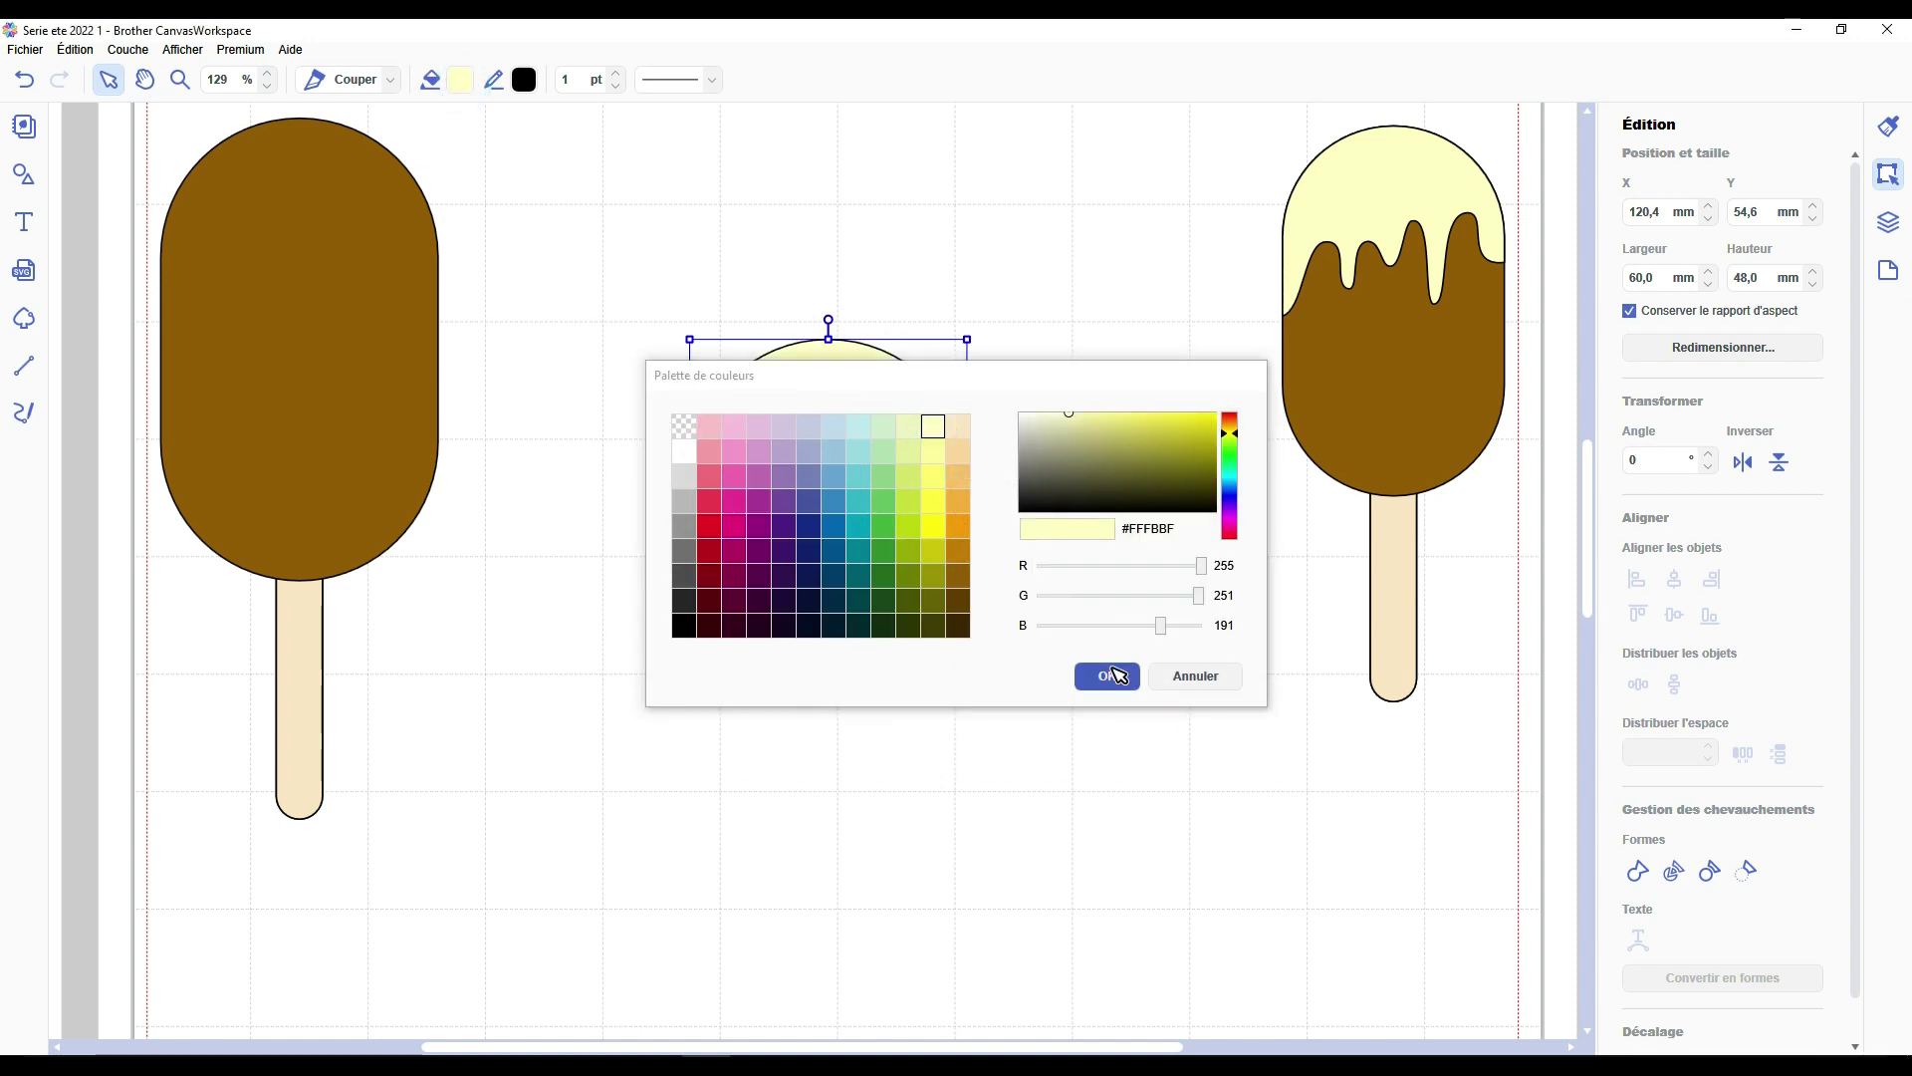
scroll(946, 584, "down", 3)
left_click_drag(829, 460, 737, 341)
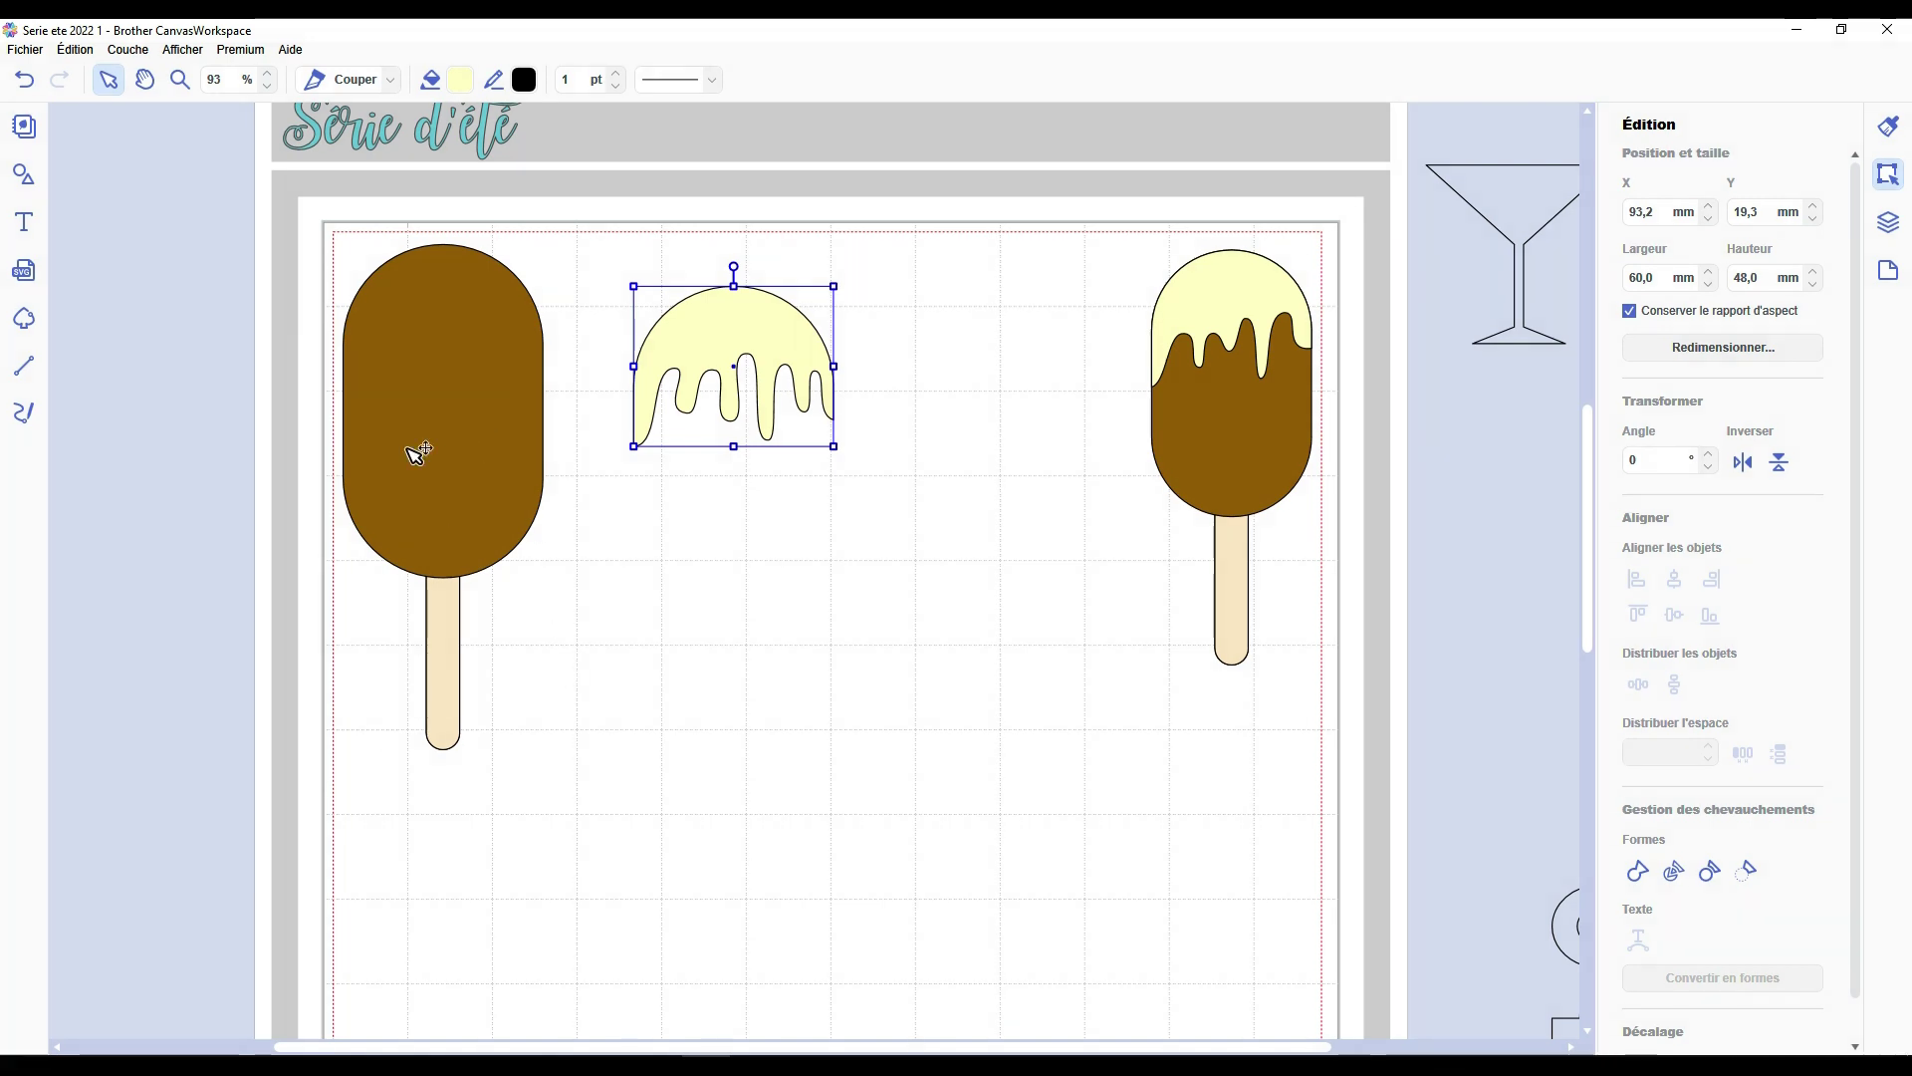
Group the large lolly's brown body with its stick, then align the dripping coating to it by horizontal centres and top edges.
left_click_drag(750, 335, 478, 316)
left_click_drag(617, 718, 636, 556)
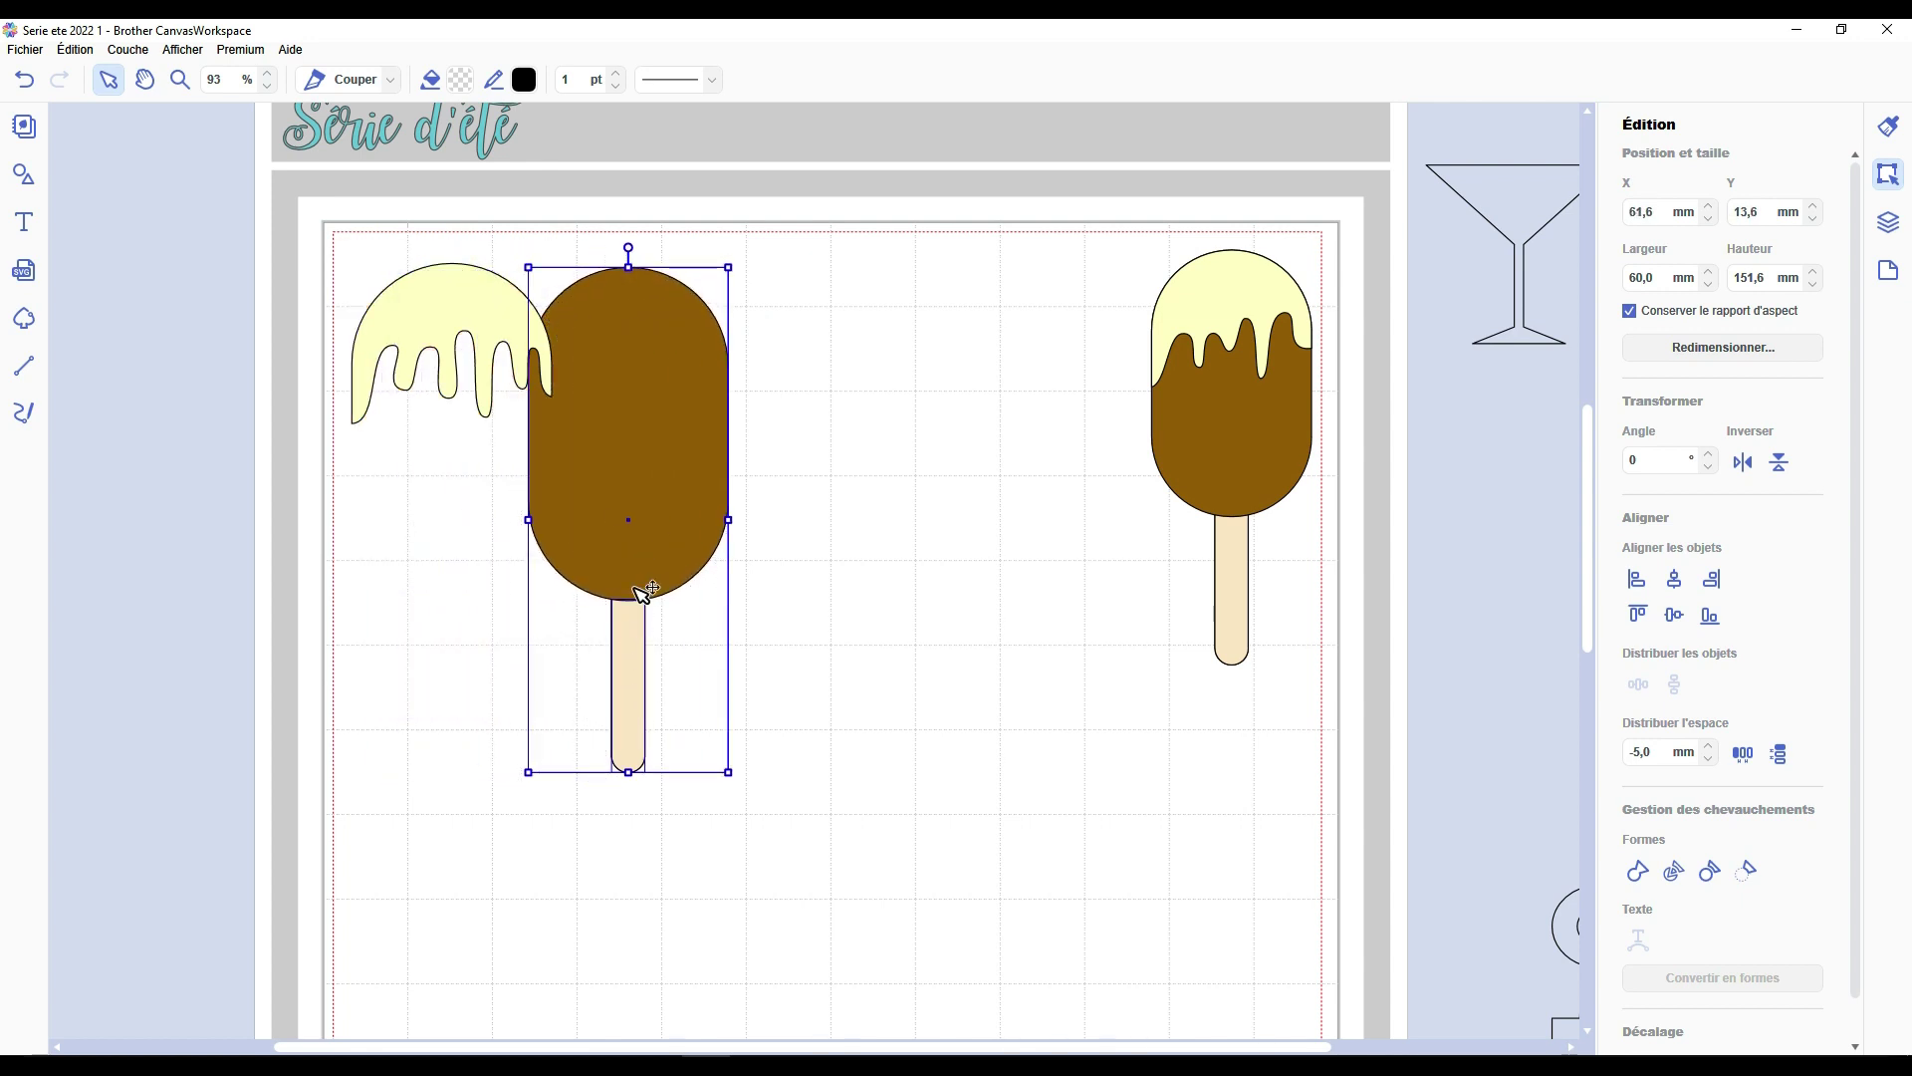
right_click(688, 488)
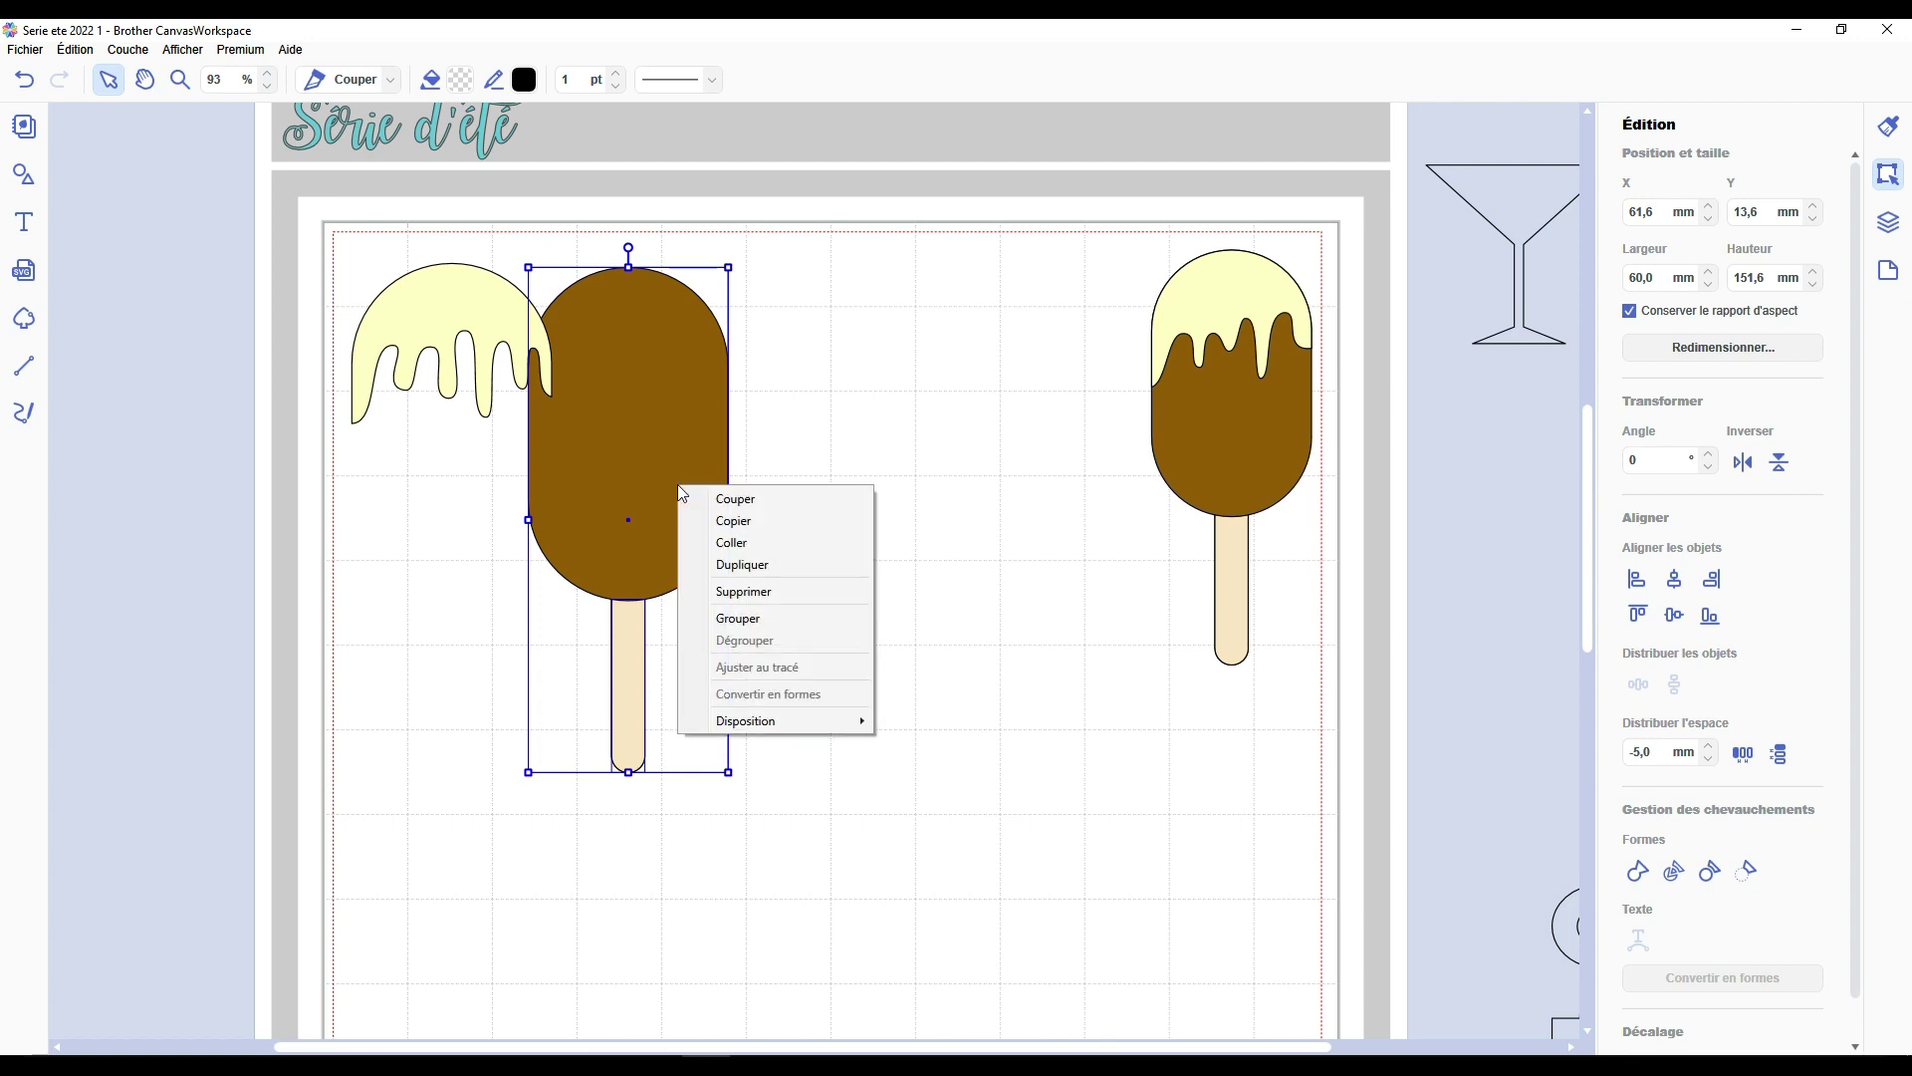
left_click(333, 268)
left_click_drag(330, 265, 675, 390)
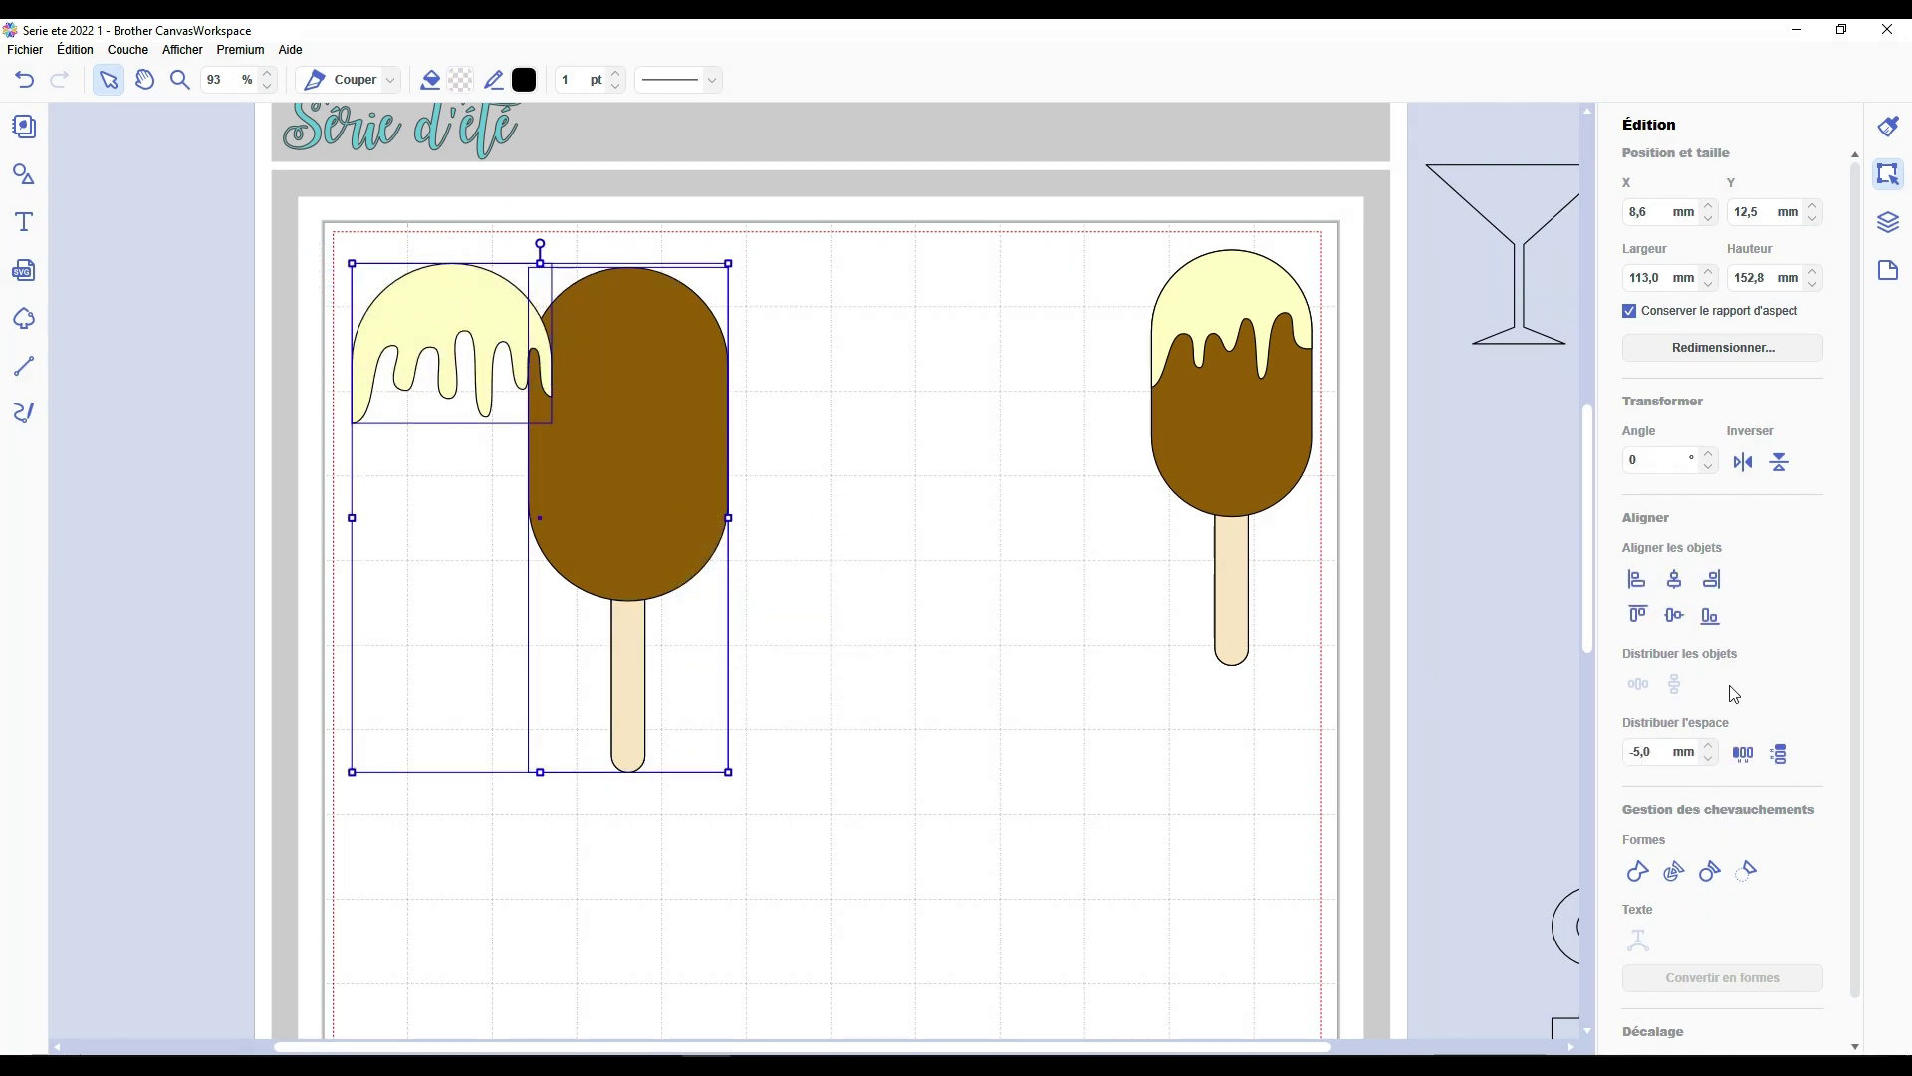
left_click(1679, 580)
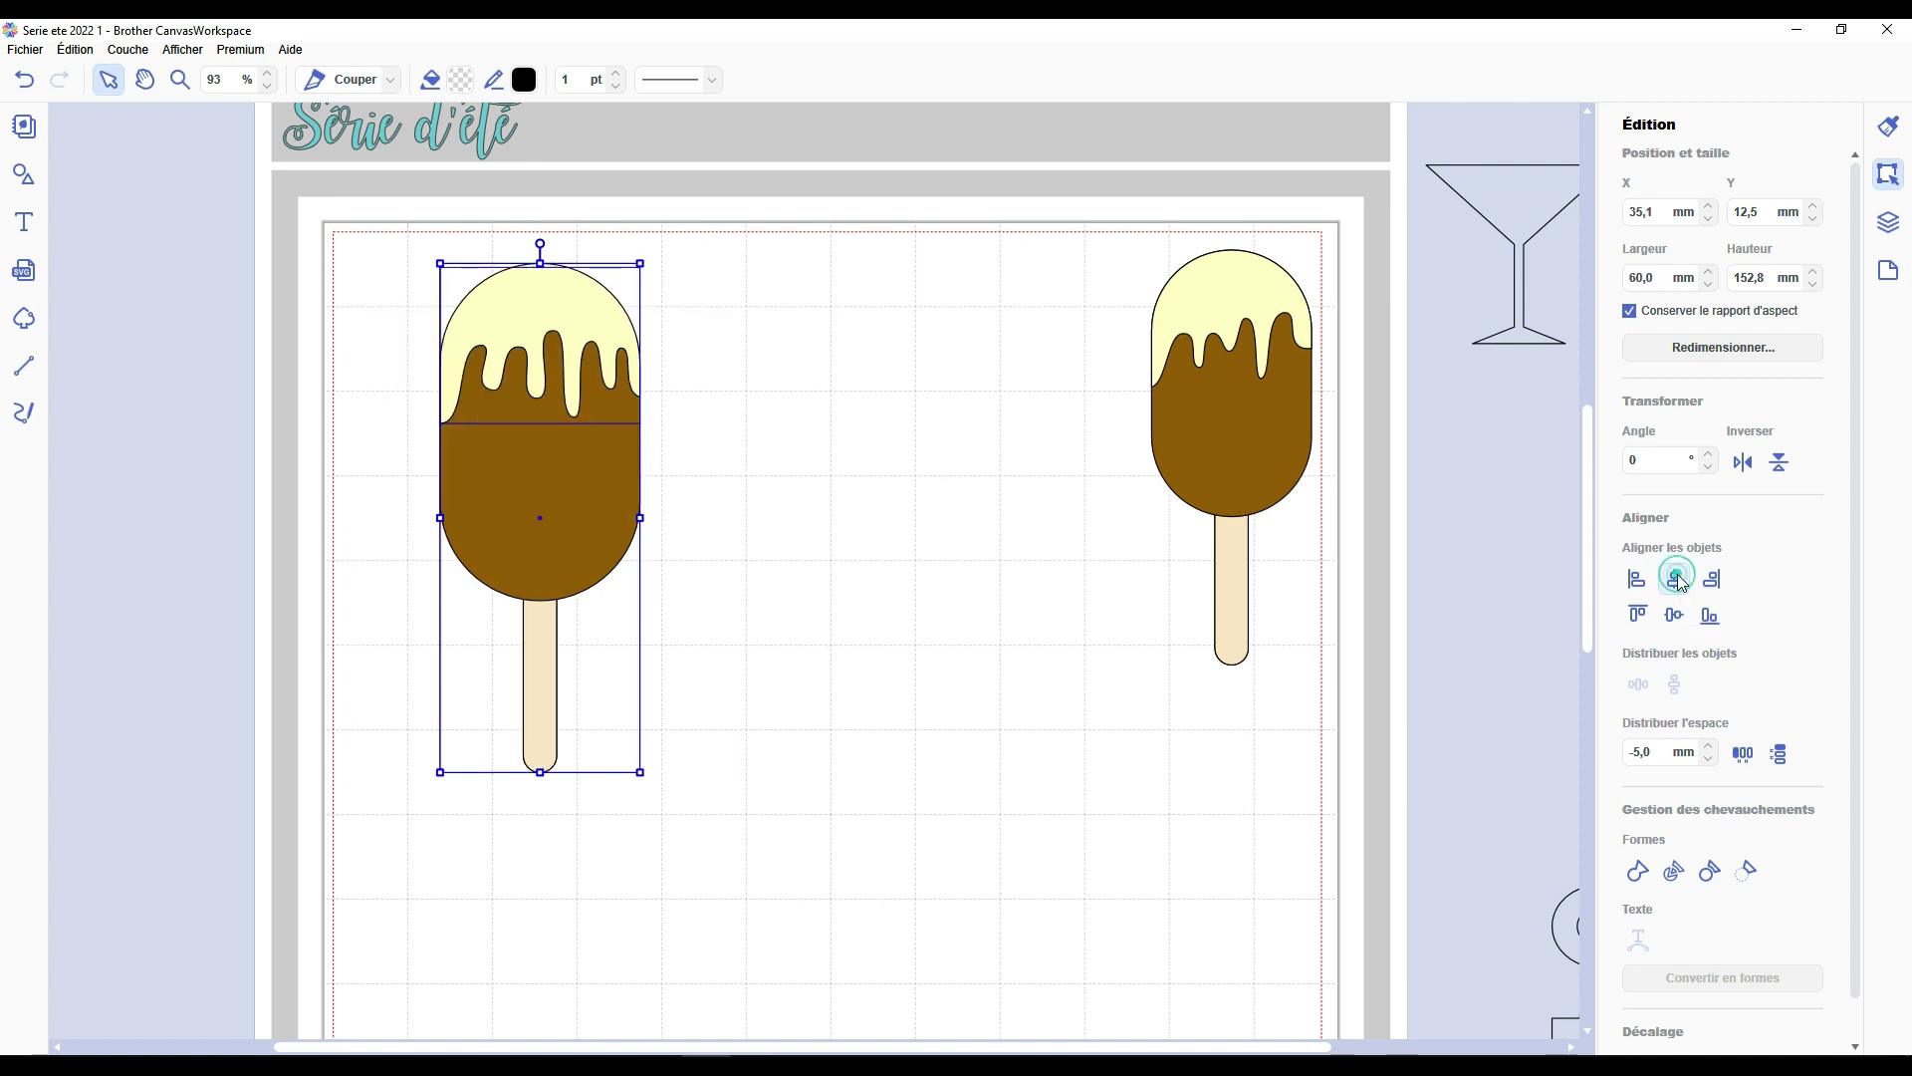
left_click(1639, 616)
left_click(905, 495)
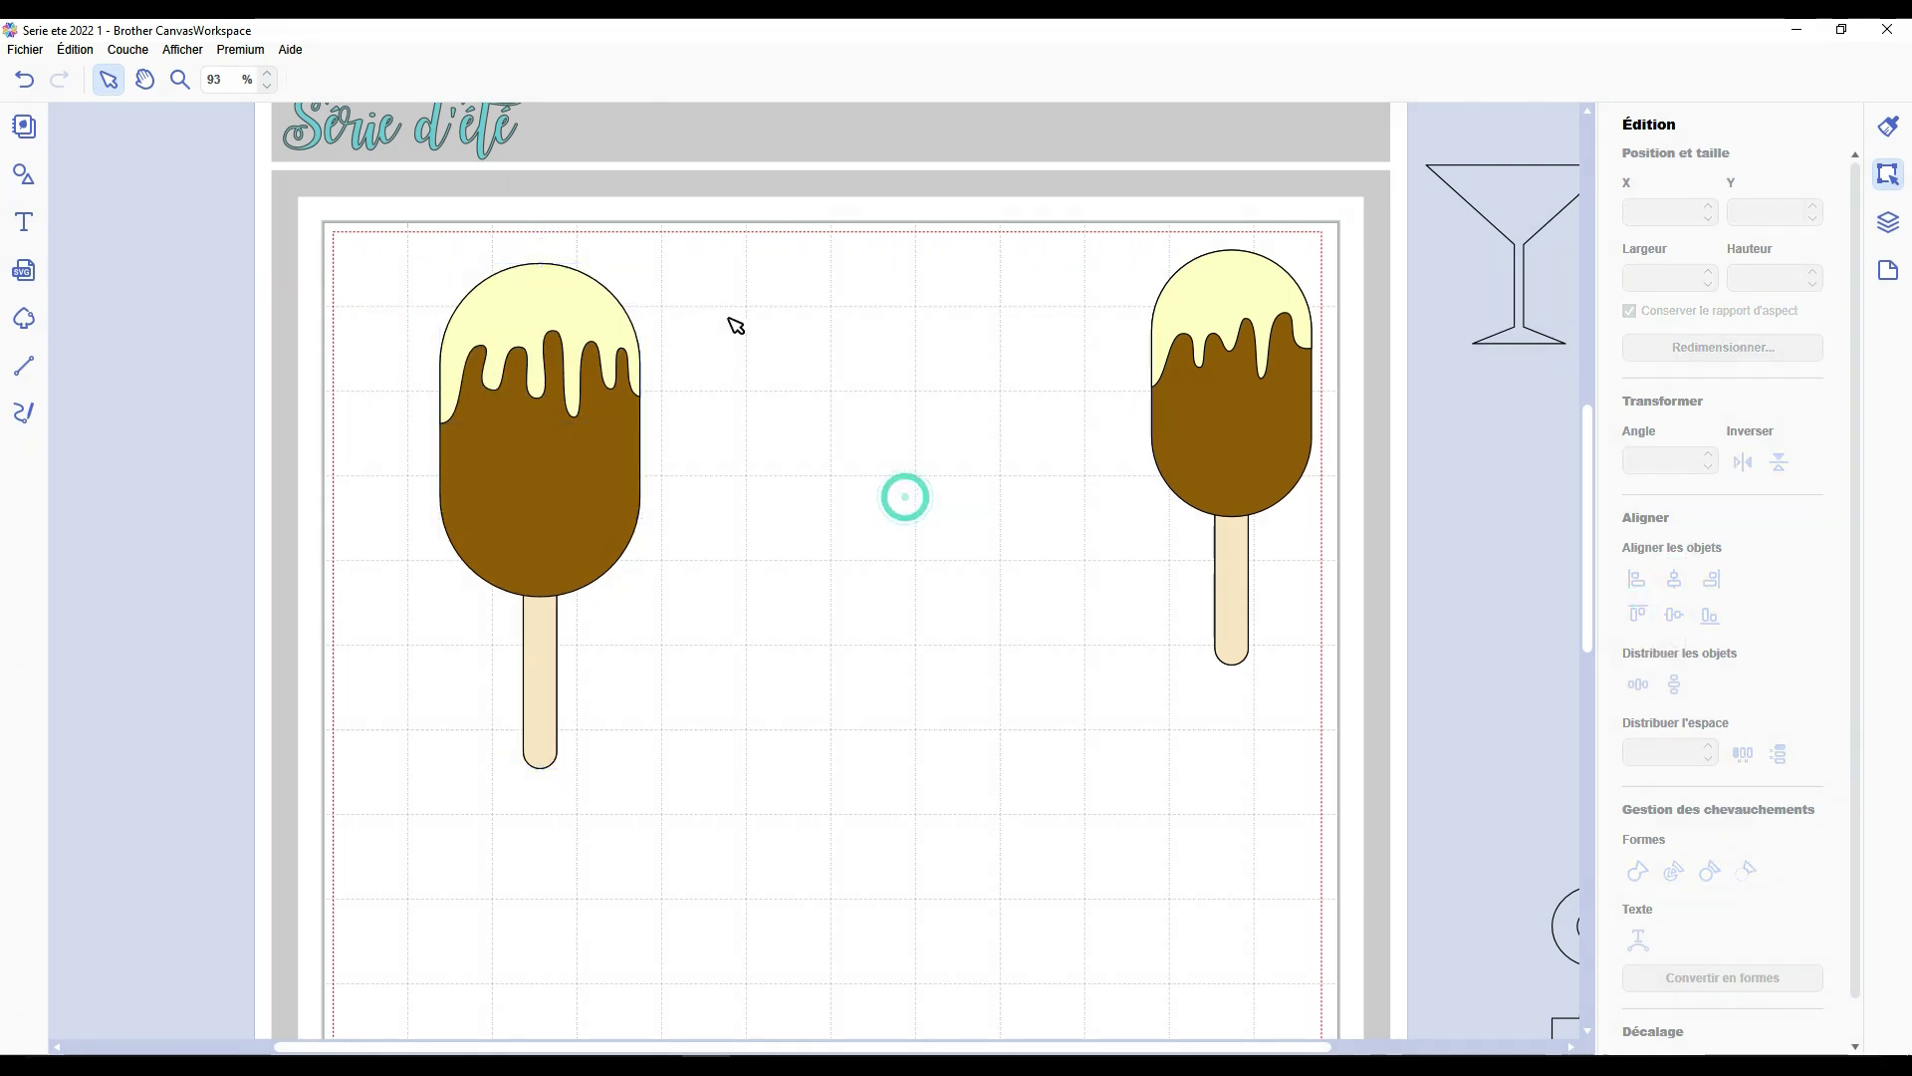
Group the finished lolly's parts and move both lollies off the mat, below the cocktail glasses.
left_click_drag(726, 315, 551, 499)
right_click(547, 501)
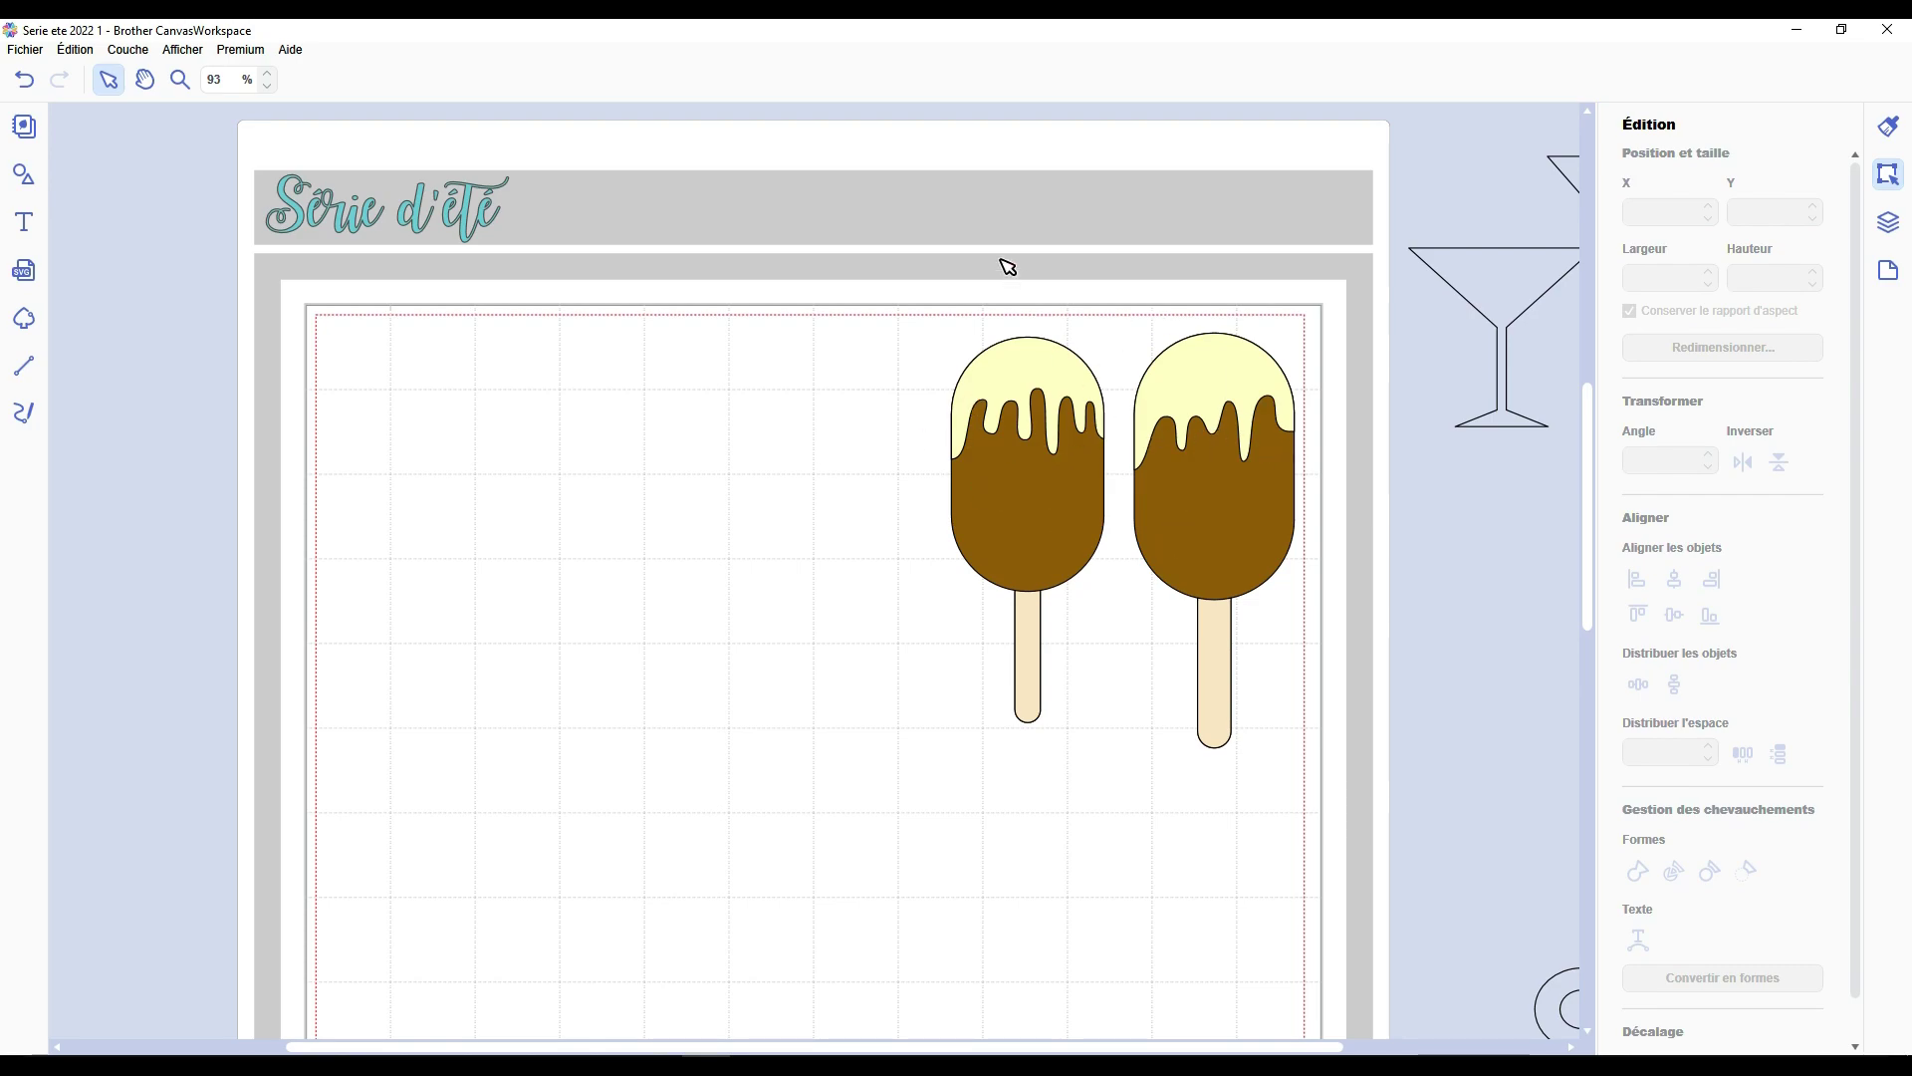
left_click_drag(1001, 261, 1203, 523)
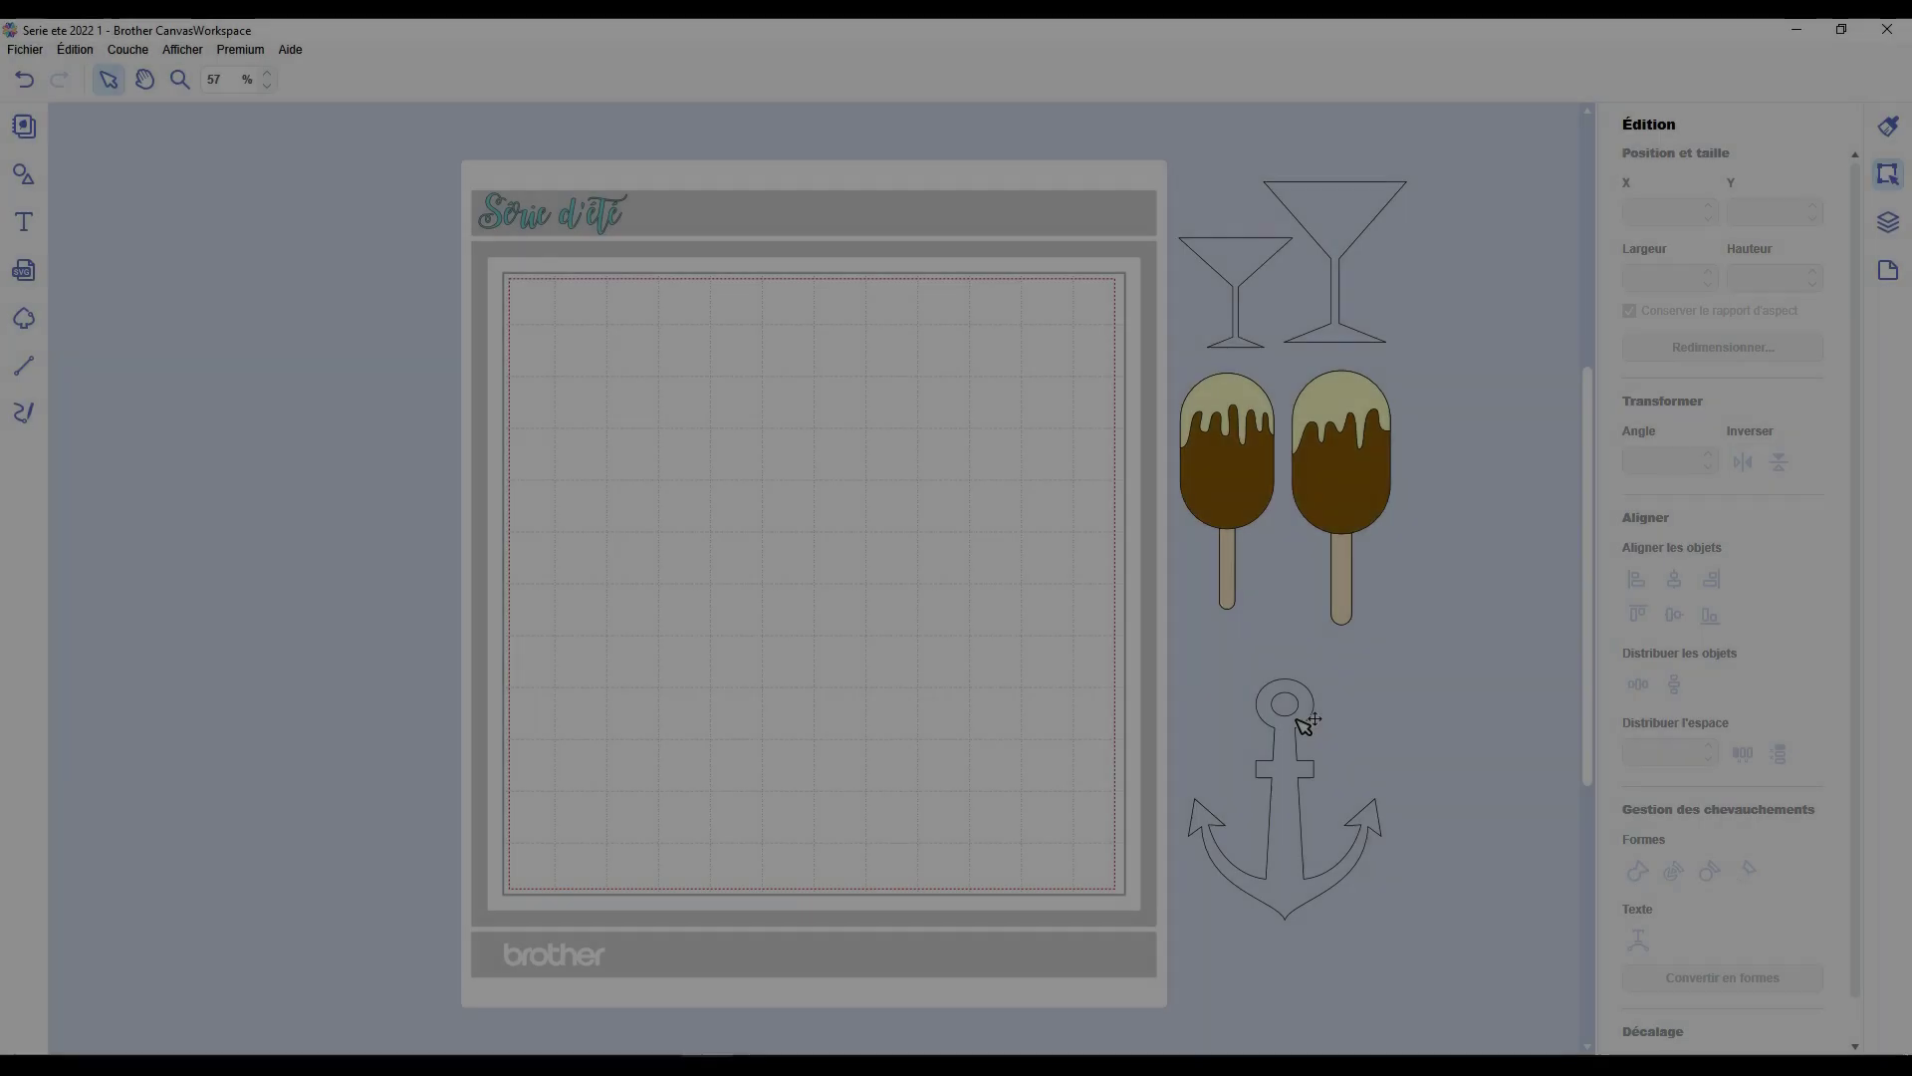
Move the model anchor onto the mat's upper right area at X 200.6 mm, Y 8.6 mm.
left_click_drag(1300, 720, 1031, 337)
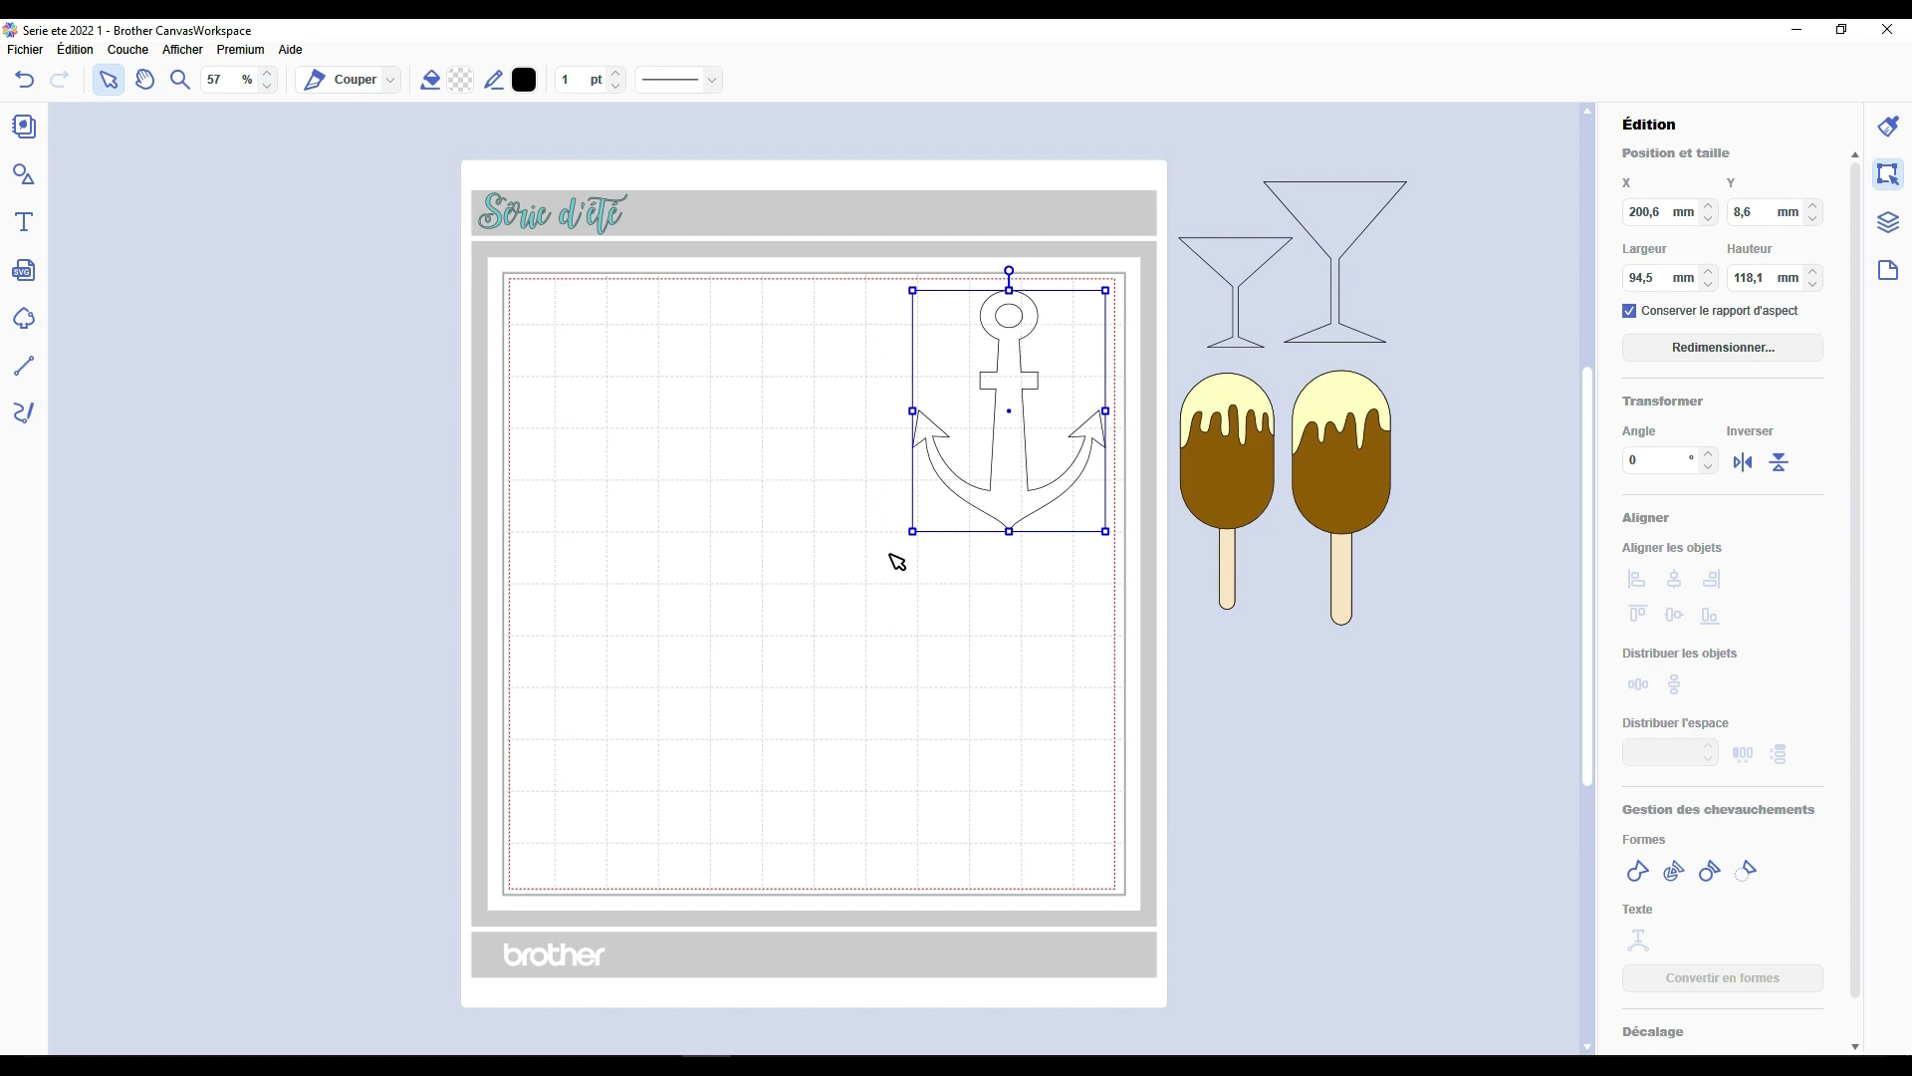
left_click(869, 609)
scroll(857, 601, "up", 1)
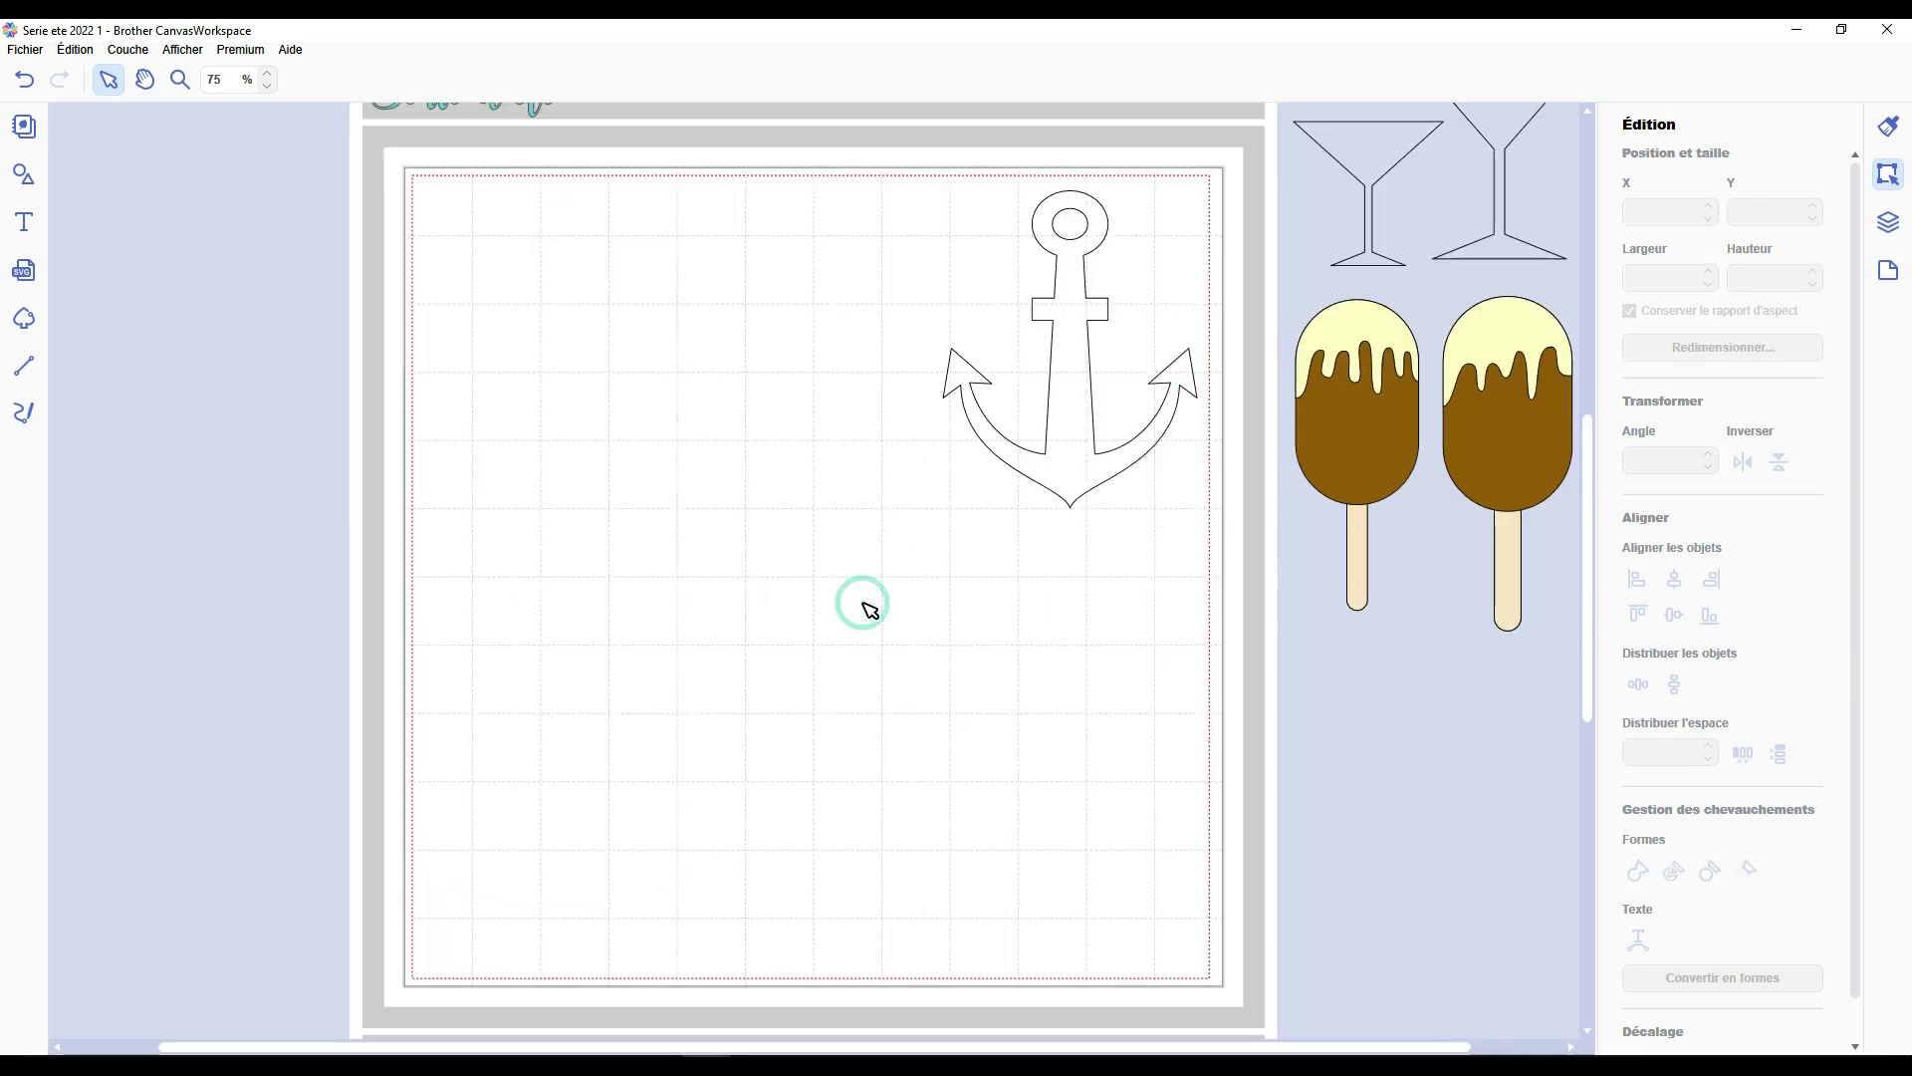
Insert a circle, rectangle, trapezoid, half circle and notched arrowhead, then set all except the circle aside at the mat's left.
left_click(23, 175)
scroll(235, 498, "down", 8)
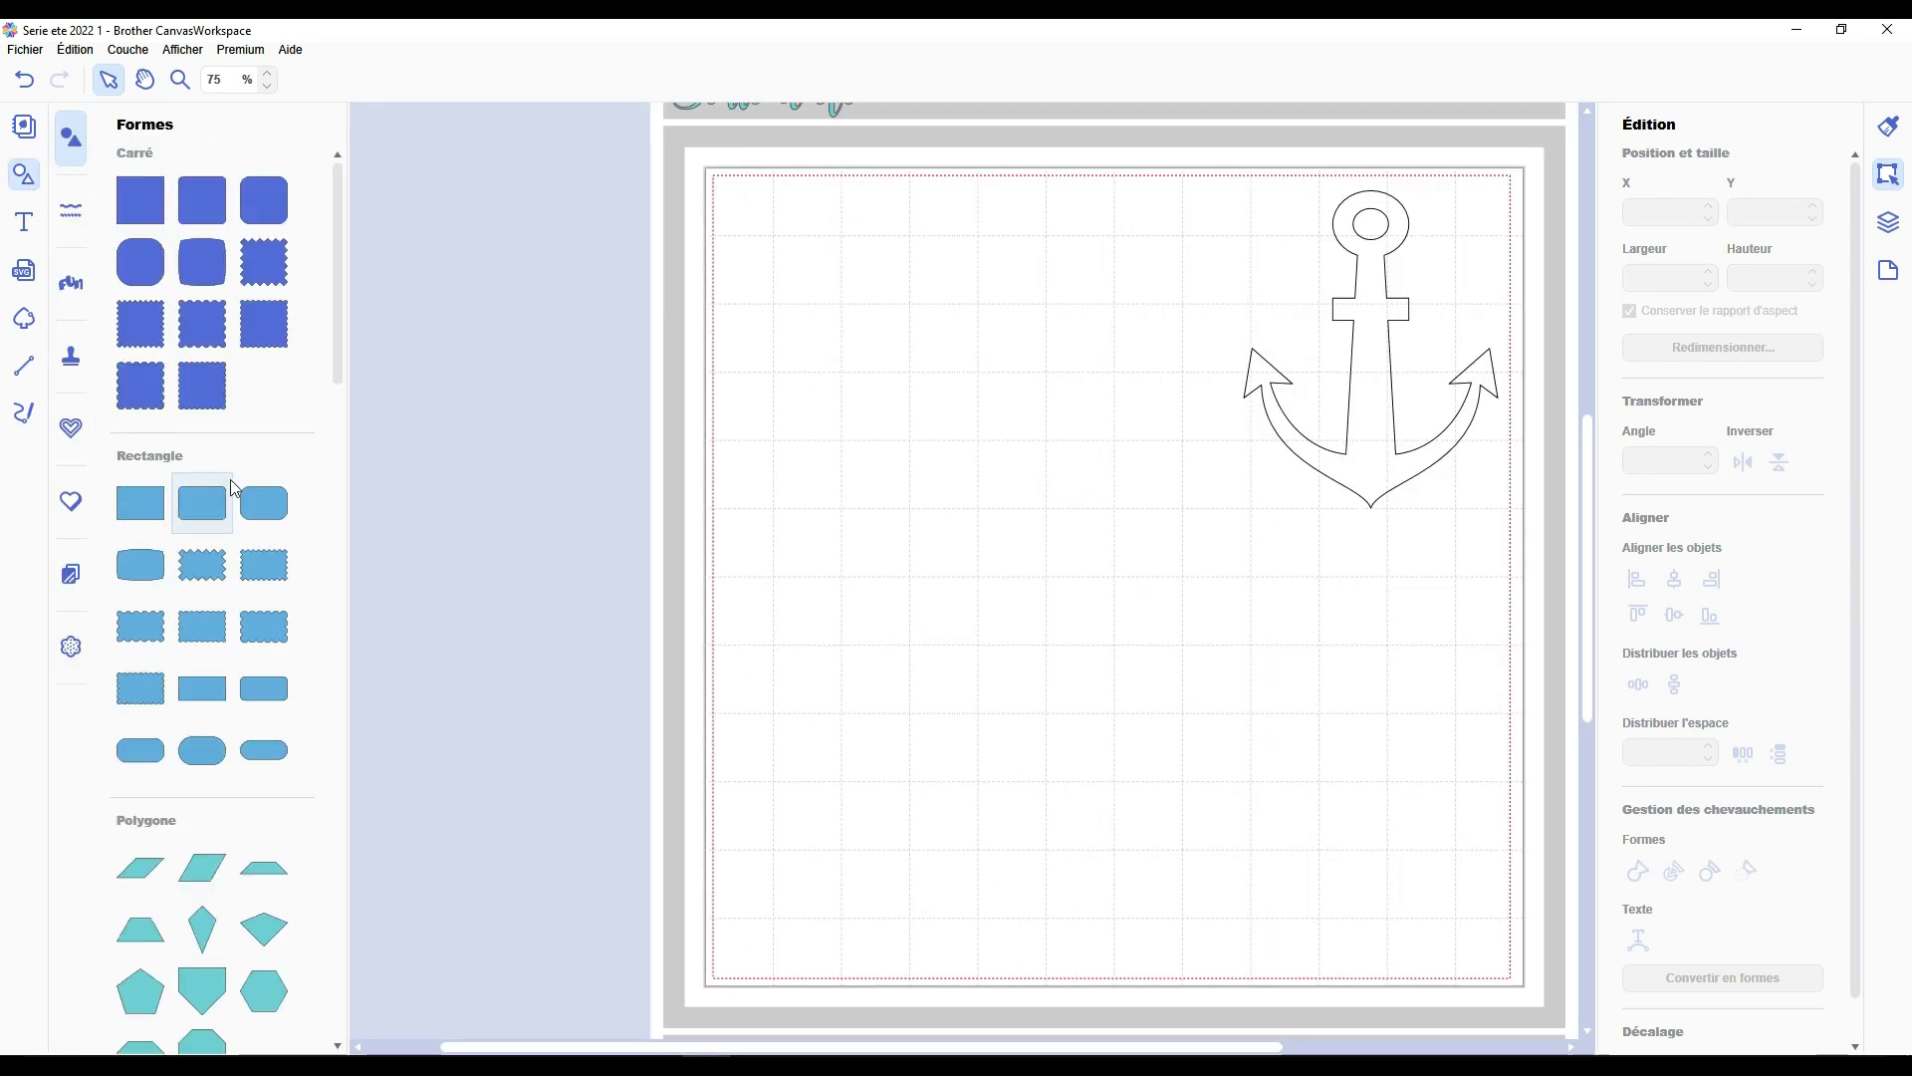
left_click_drag(157, 839, 876, 403)
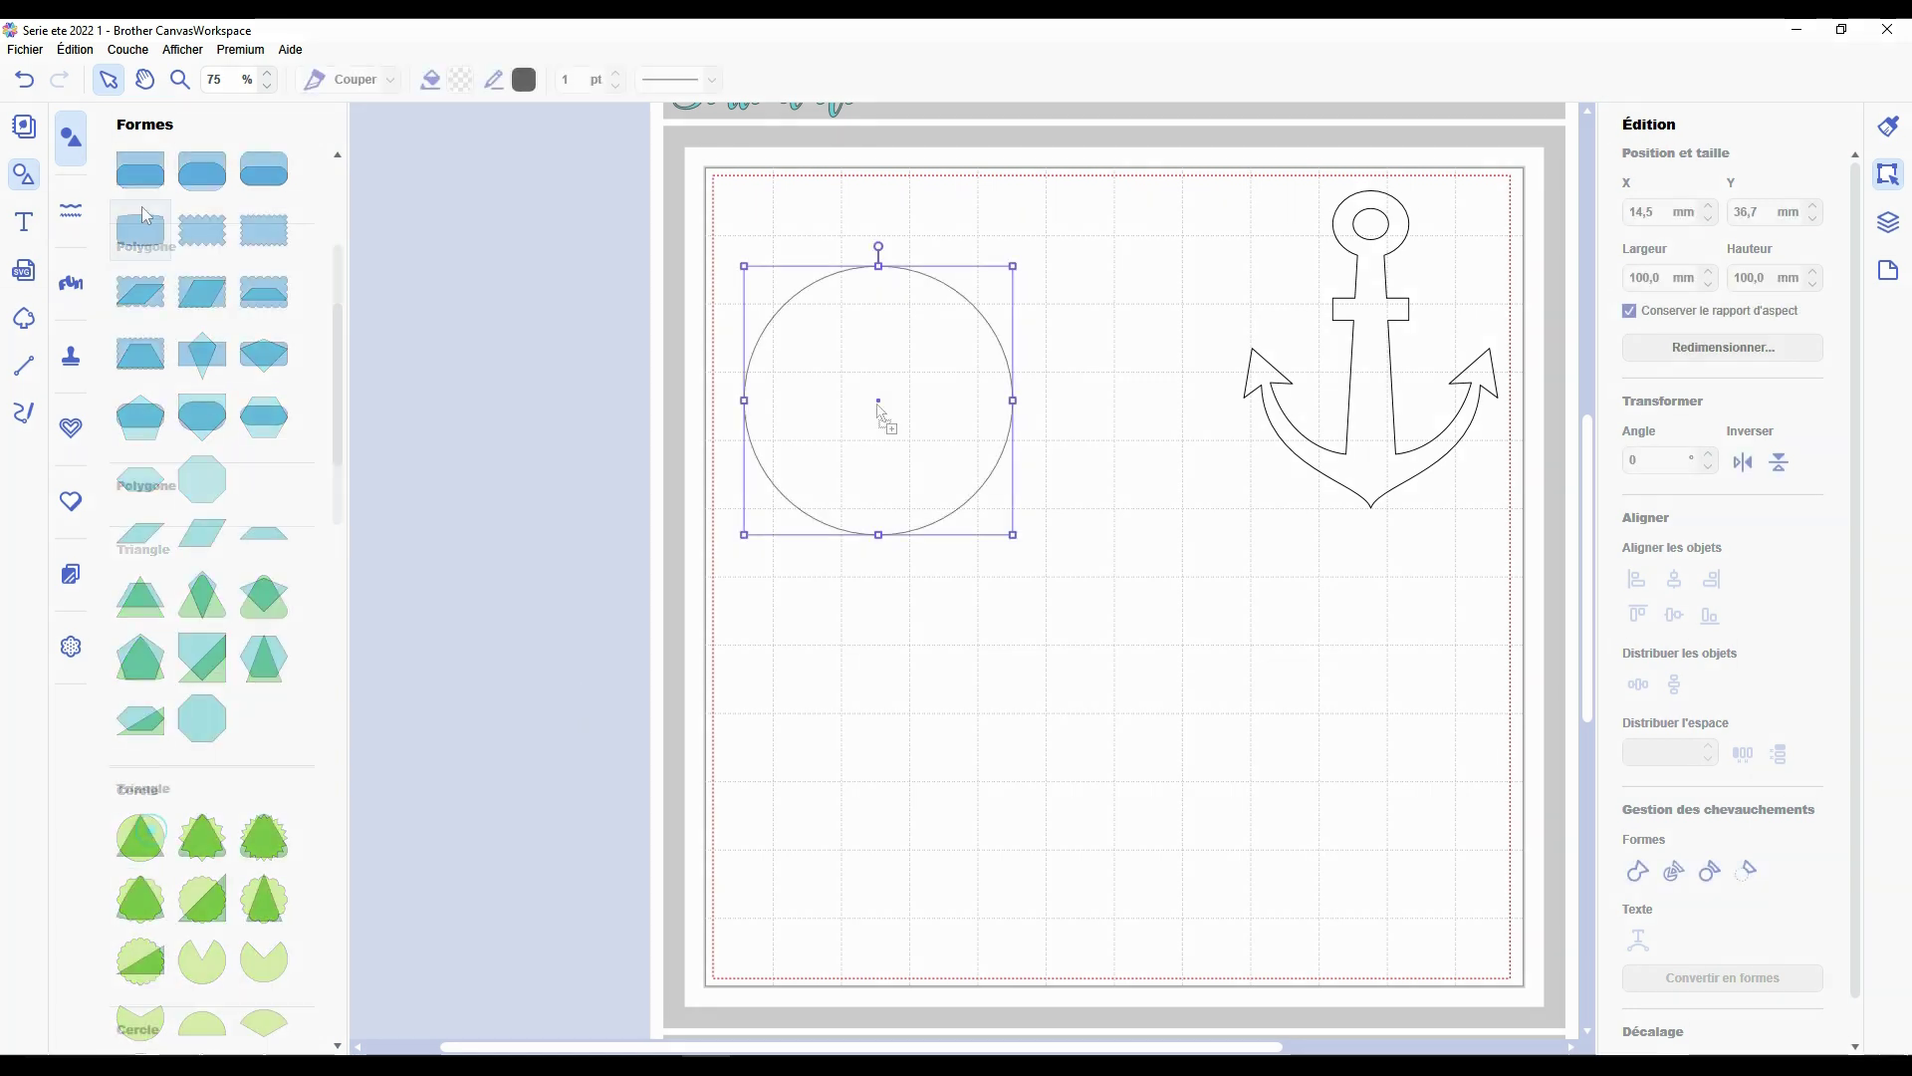
left_click(875, 650)
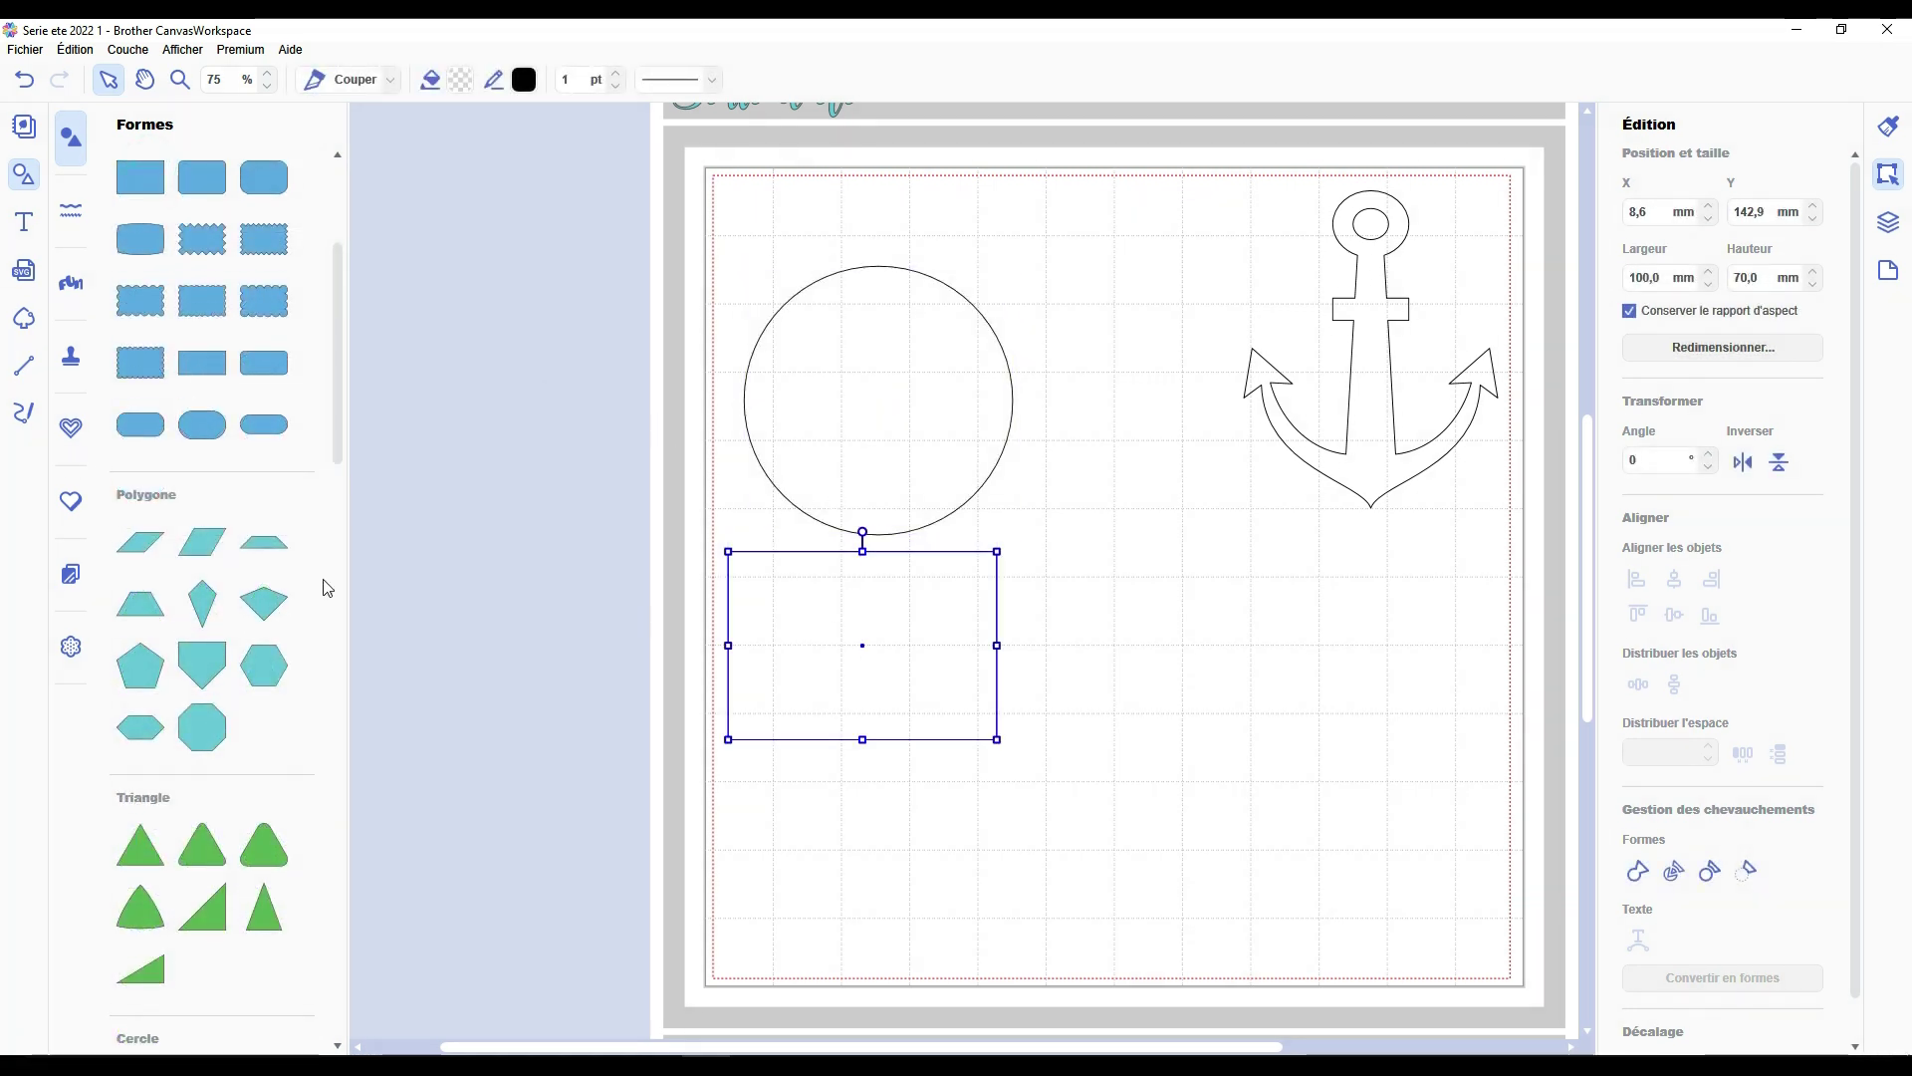
left_click(262, 555)
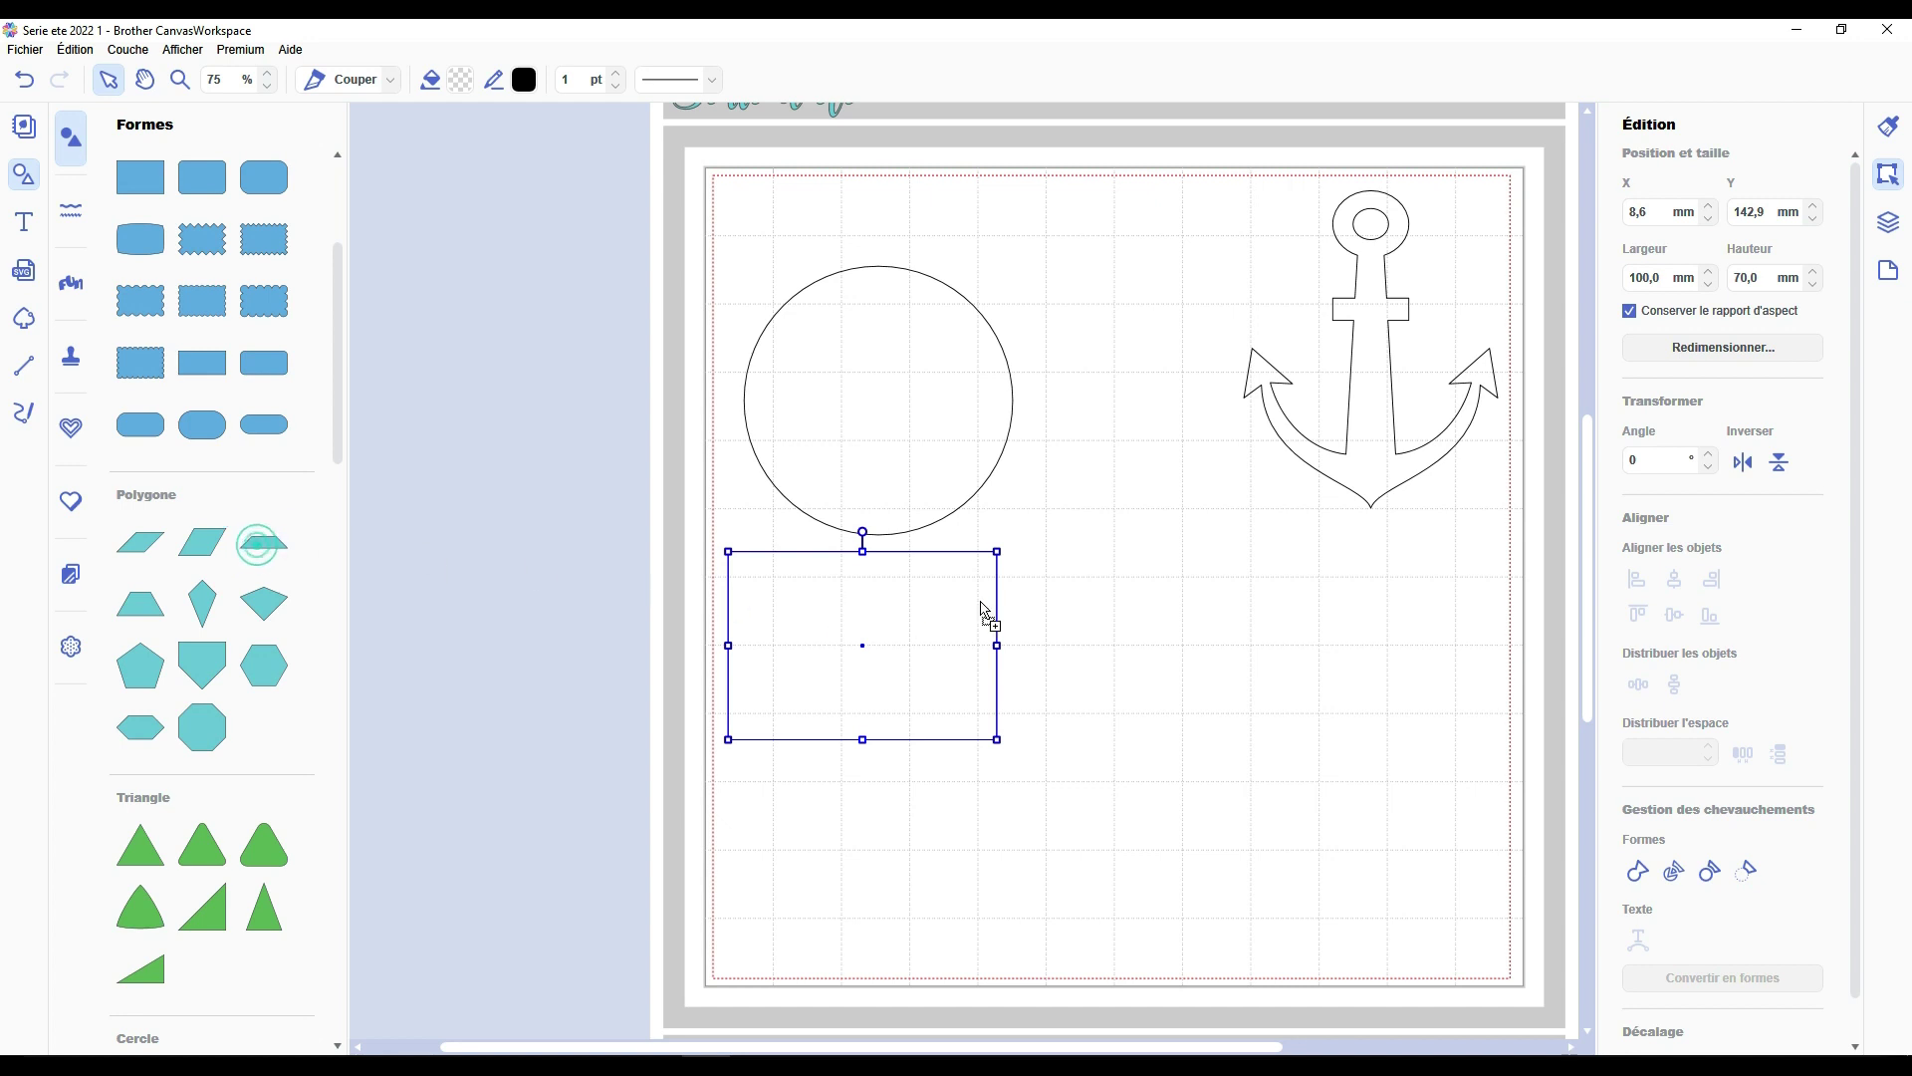
left_click(1047, 606)
left_click(1038, 714)
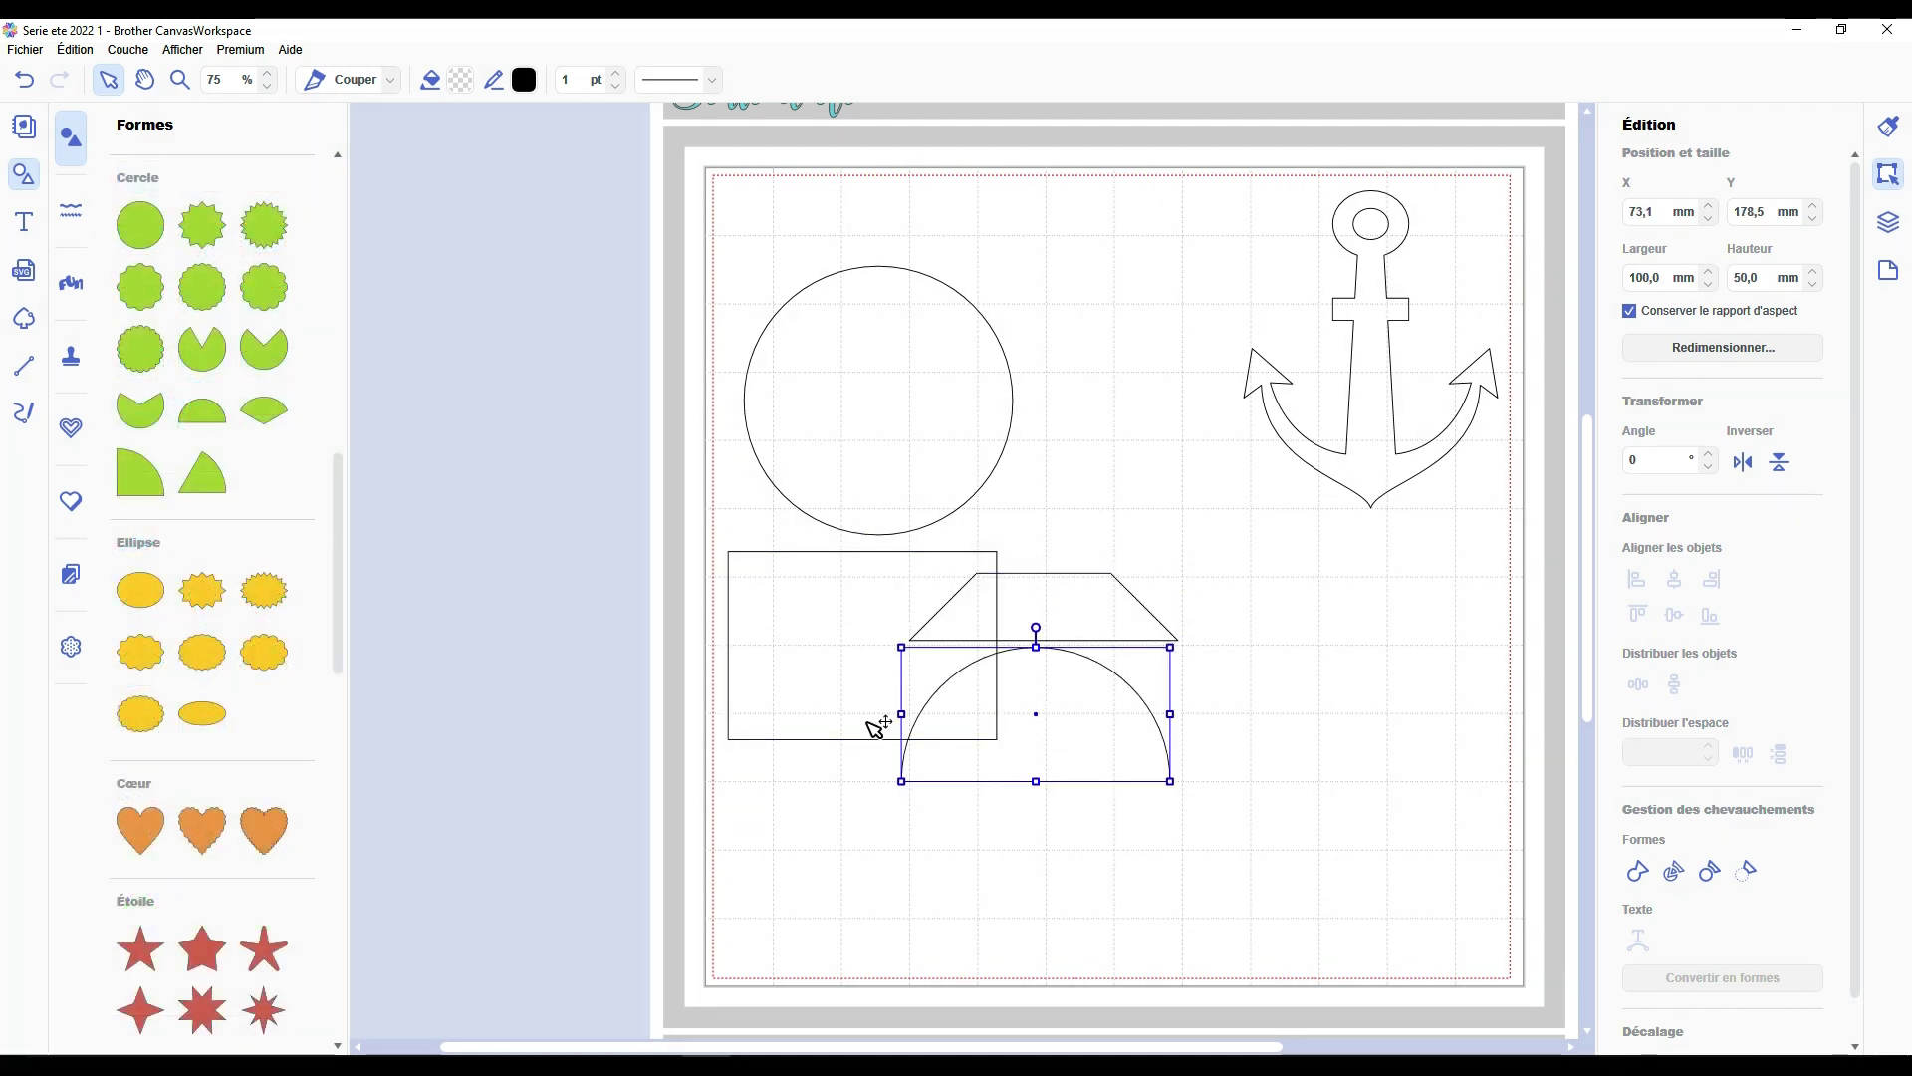
scroll(204, 688, "down", 5)
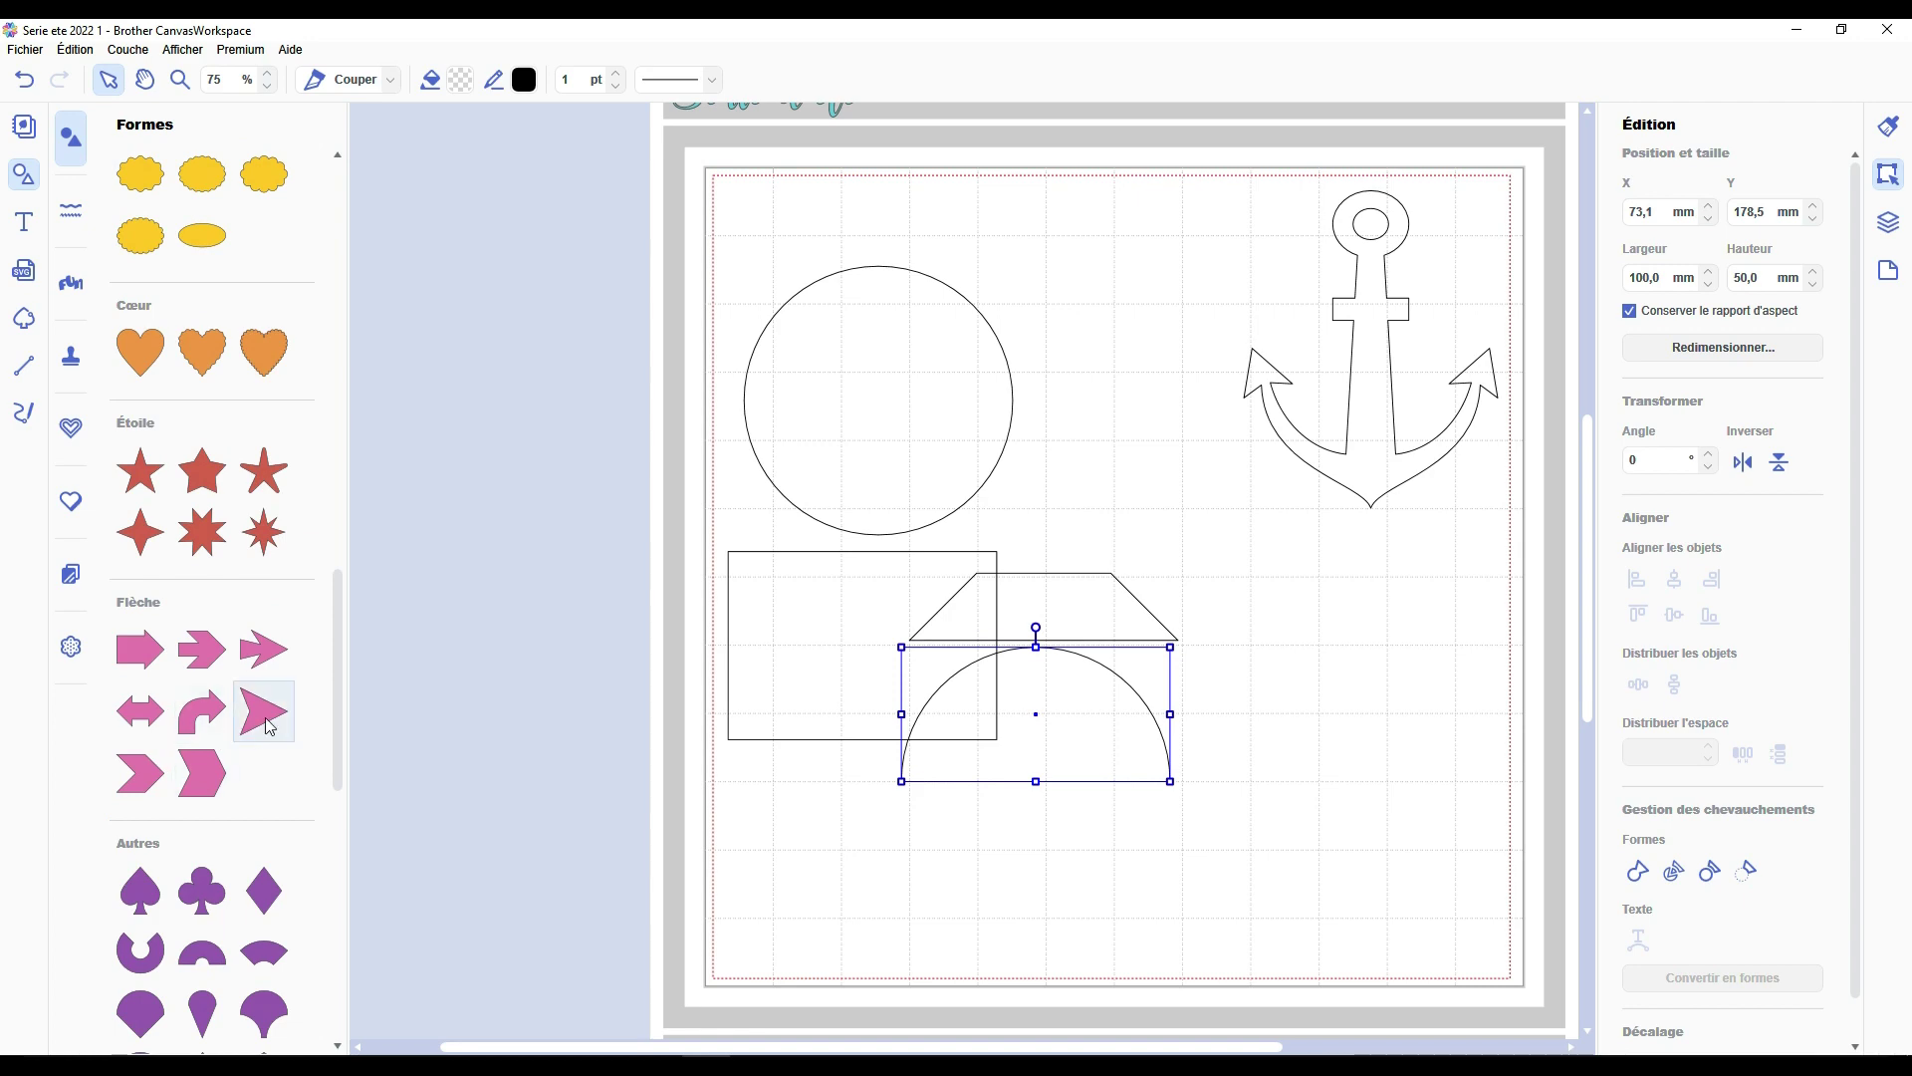
left_click(259, 709)
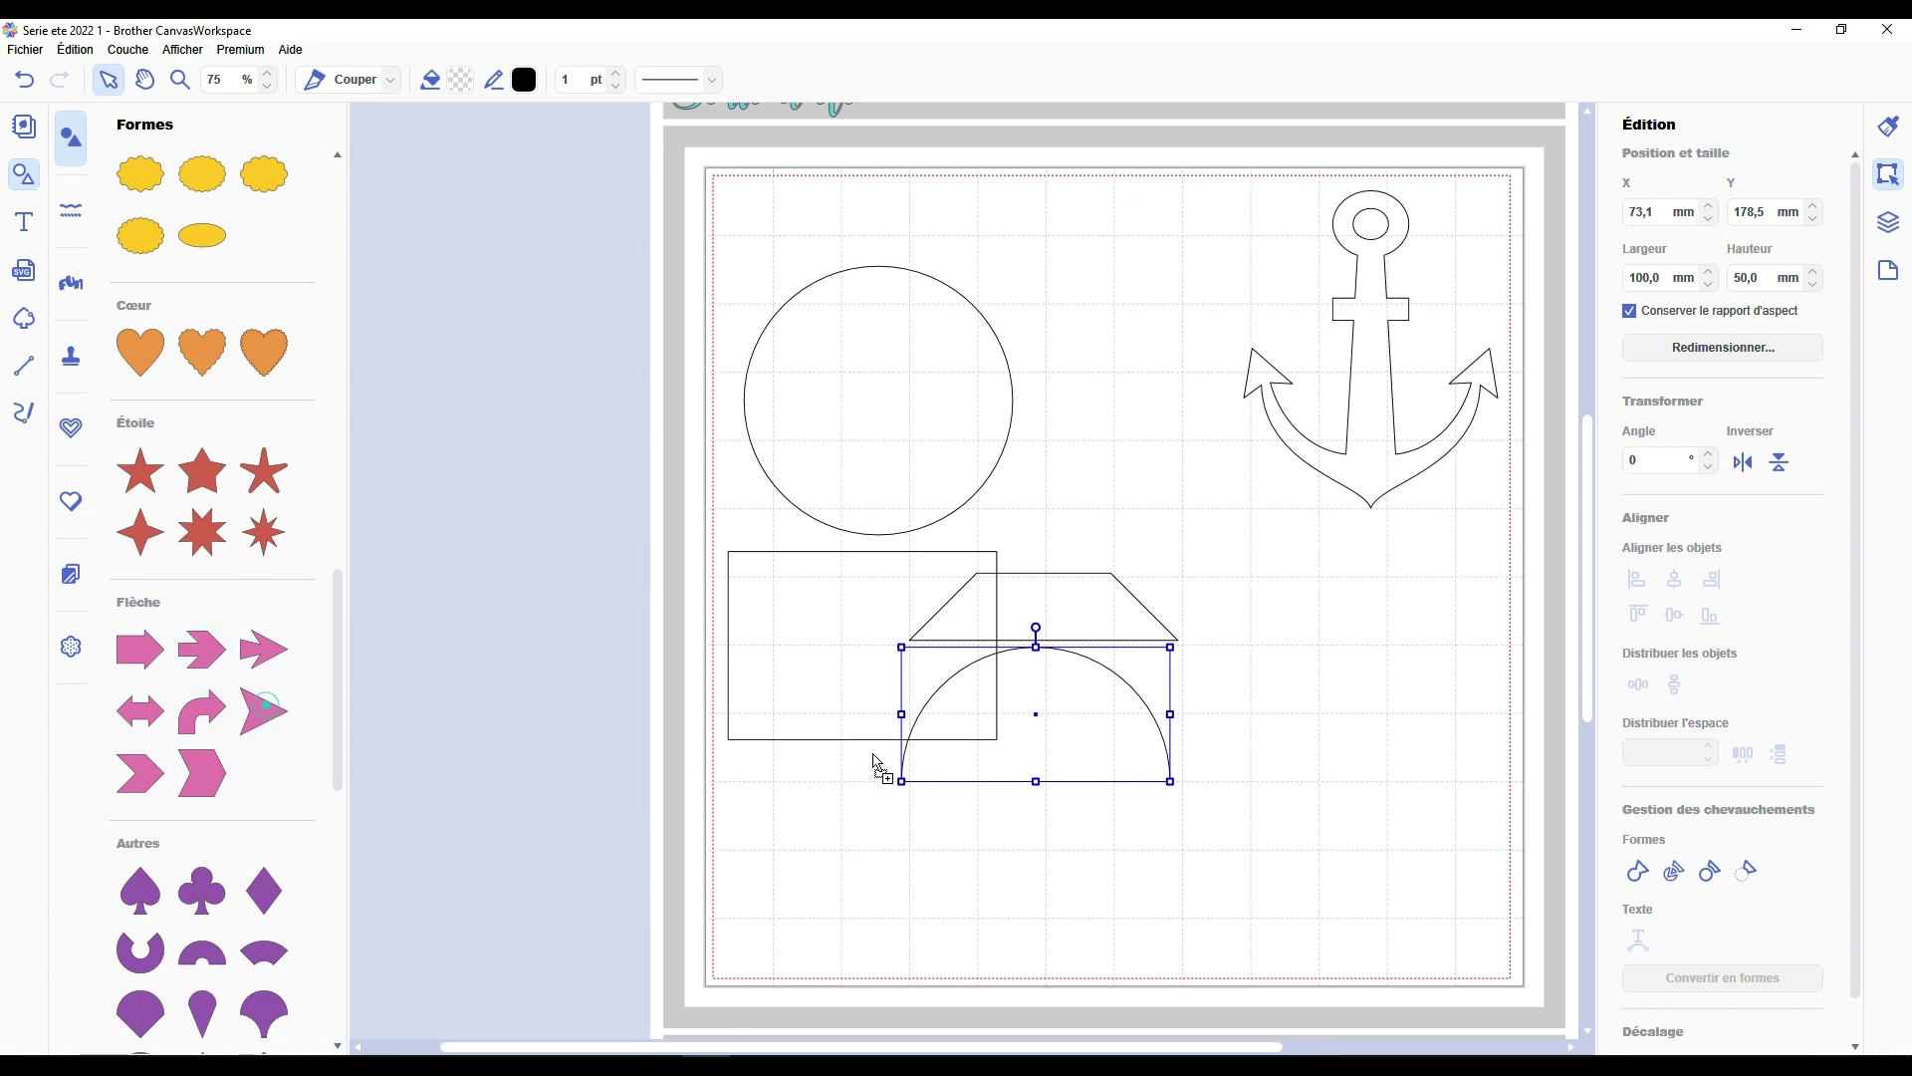
left_click(874, 752)
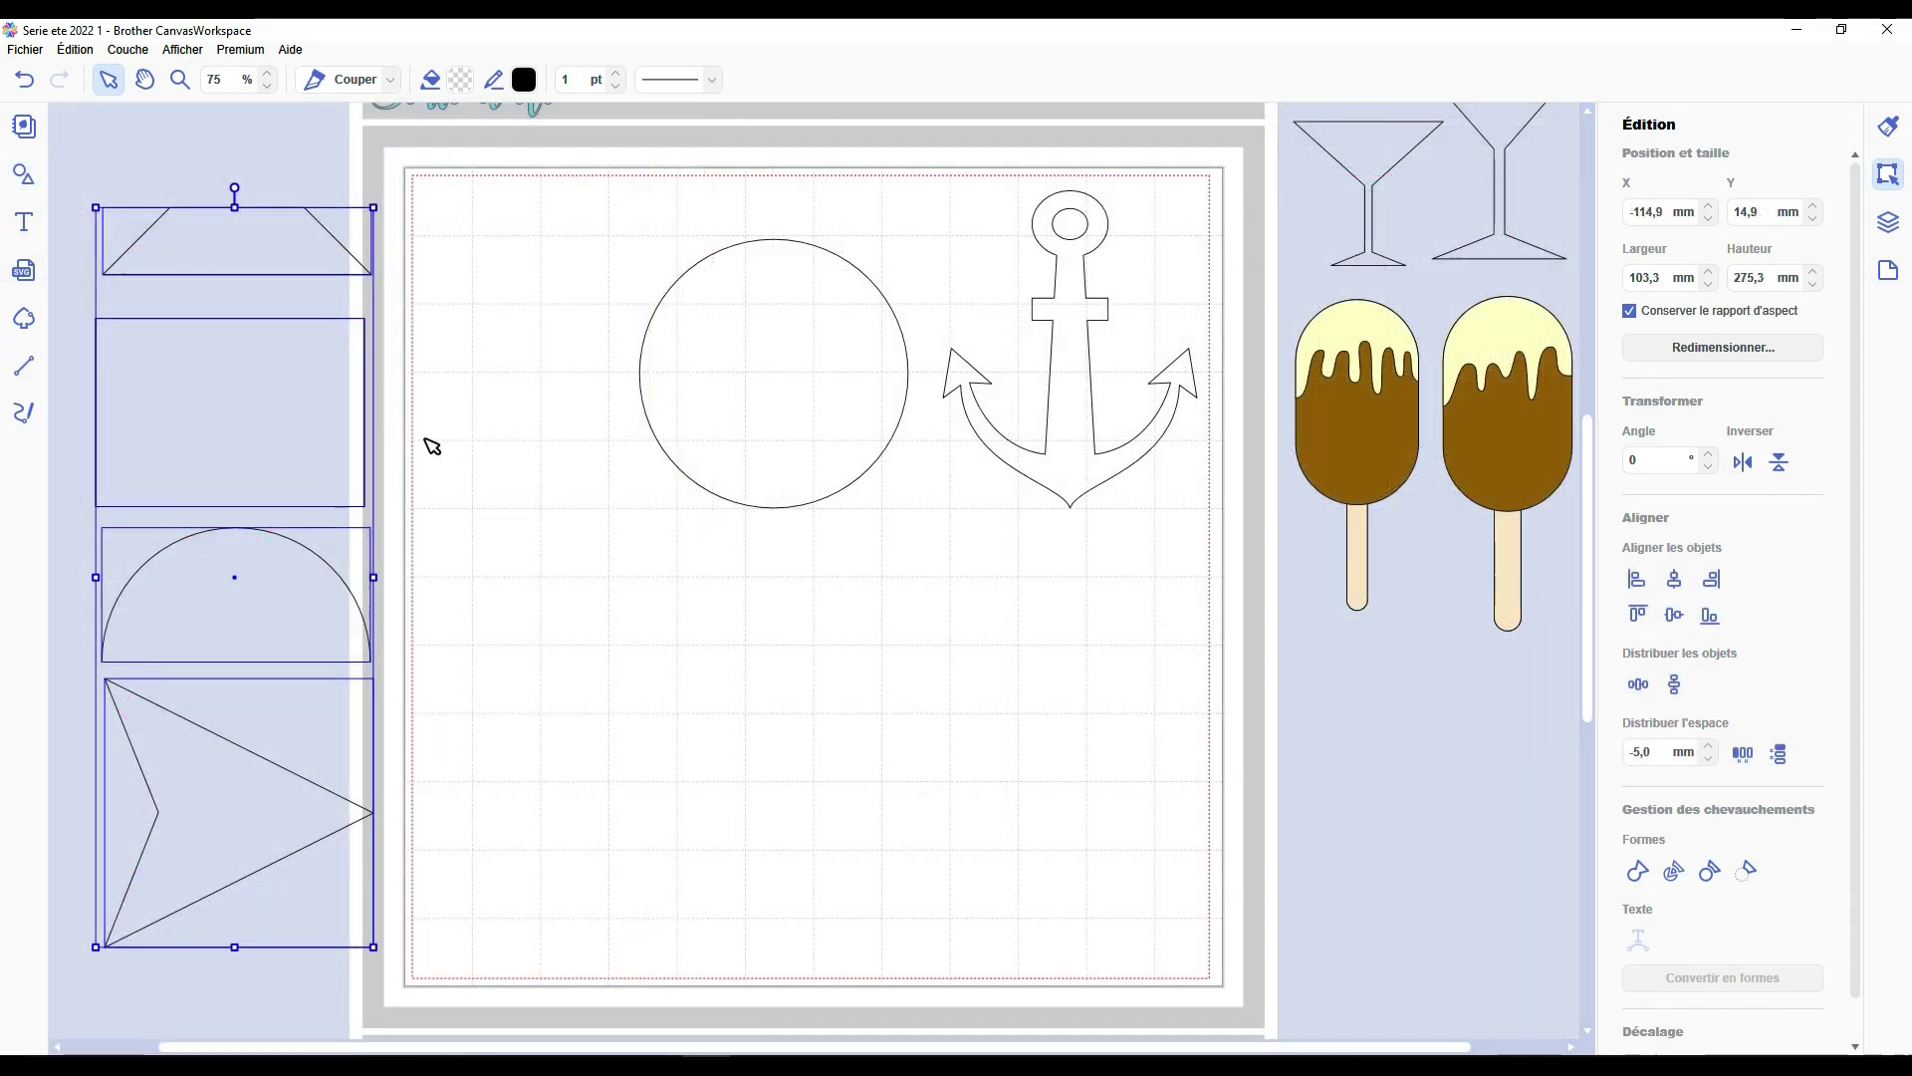
left_click(440, 439)
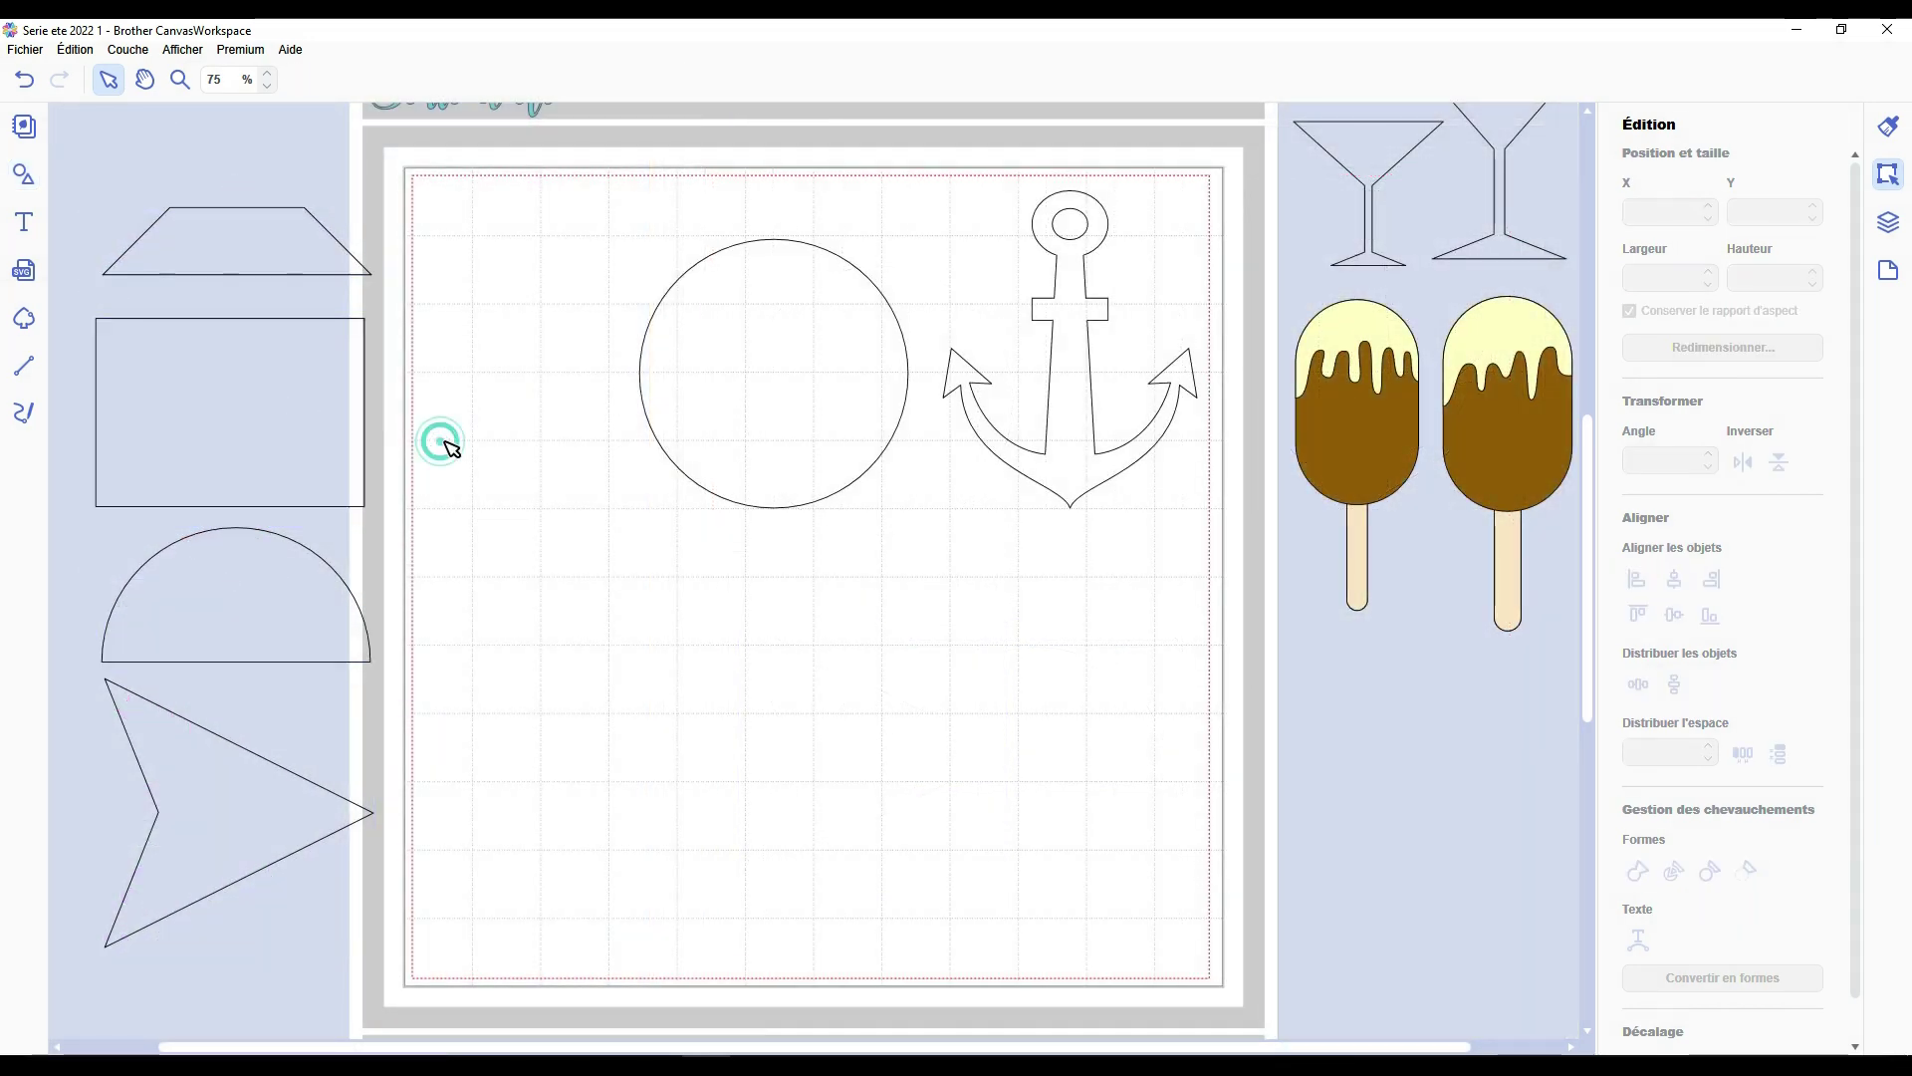
Resize the circle to 15 mm and place a duplicate just to its right at X 121.6 mm, Y 68.4 mm.
left_click_drag(741, 364, 664, 388)
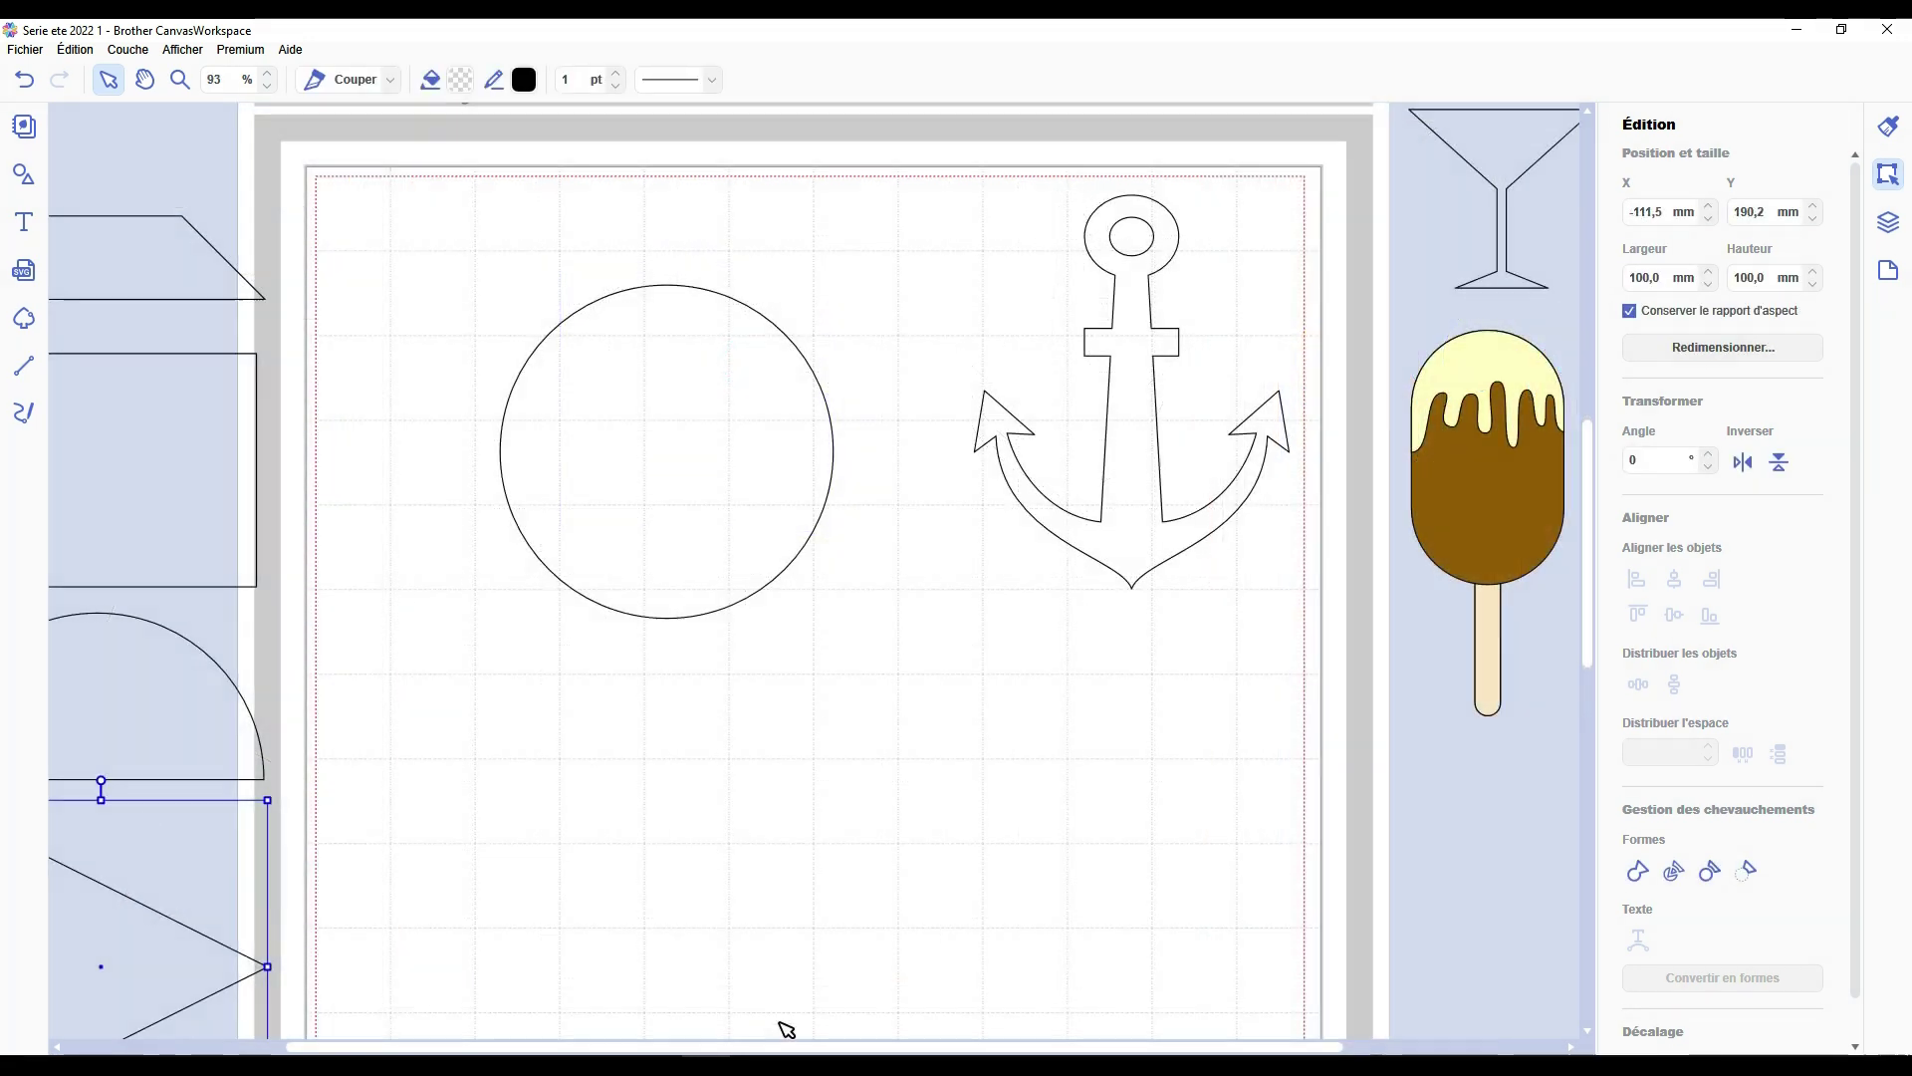
left_click_drag(767, 1047, 713, 1036)
left_click_drag(841, 499, 887, 543)
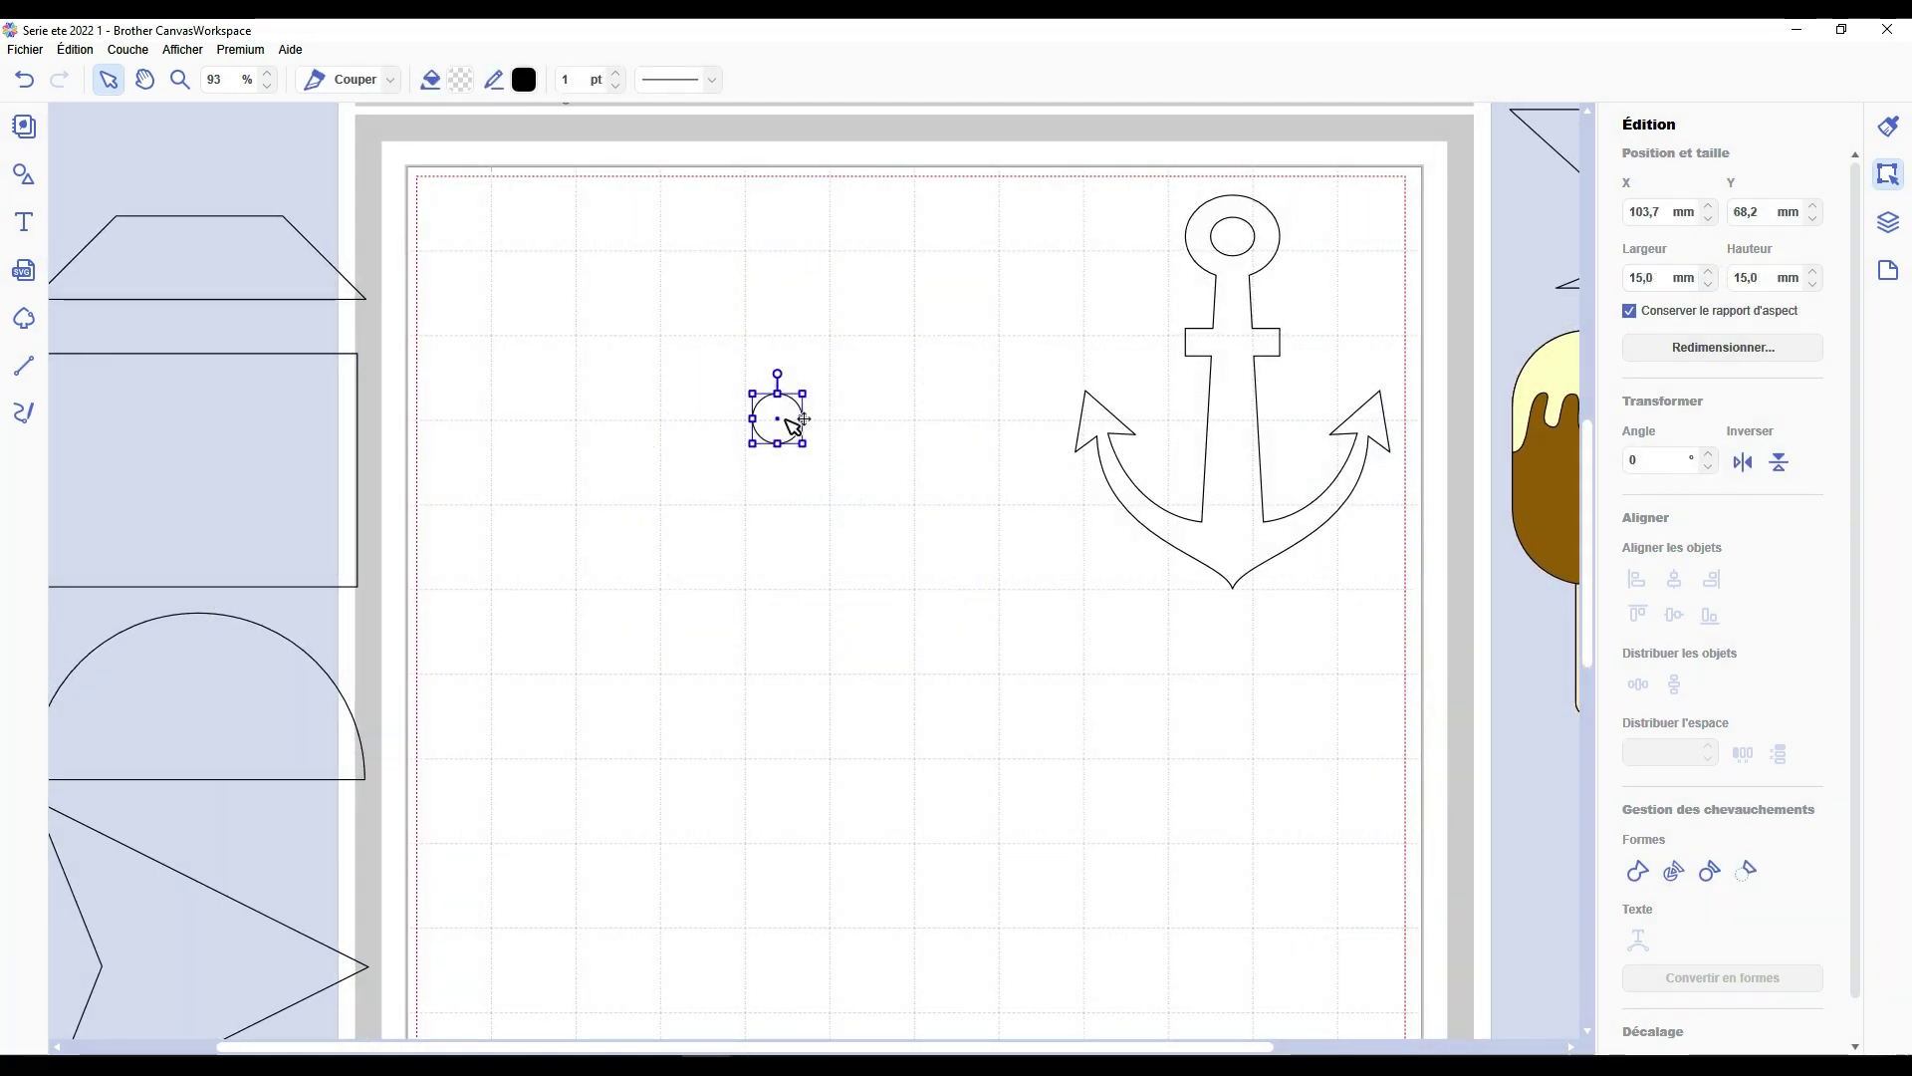
left_click_drag(797, 426, 843, 428)
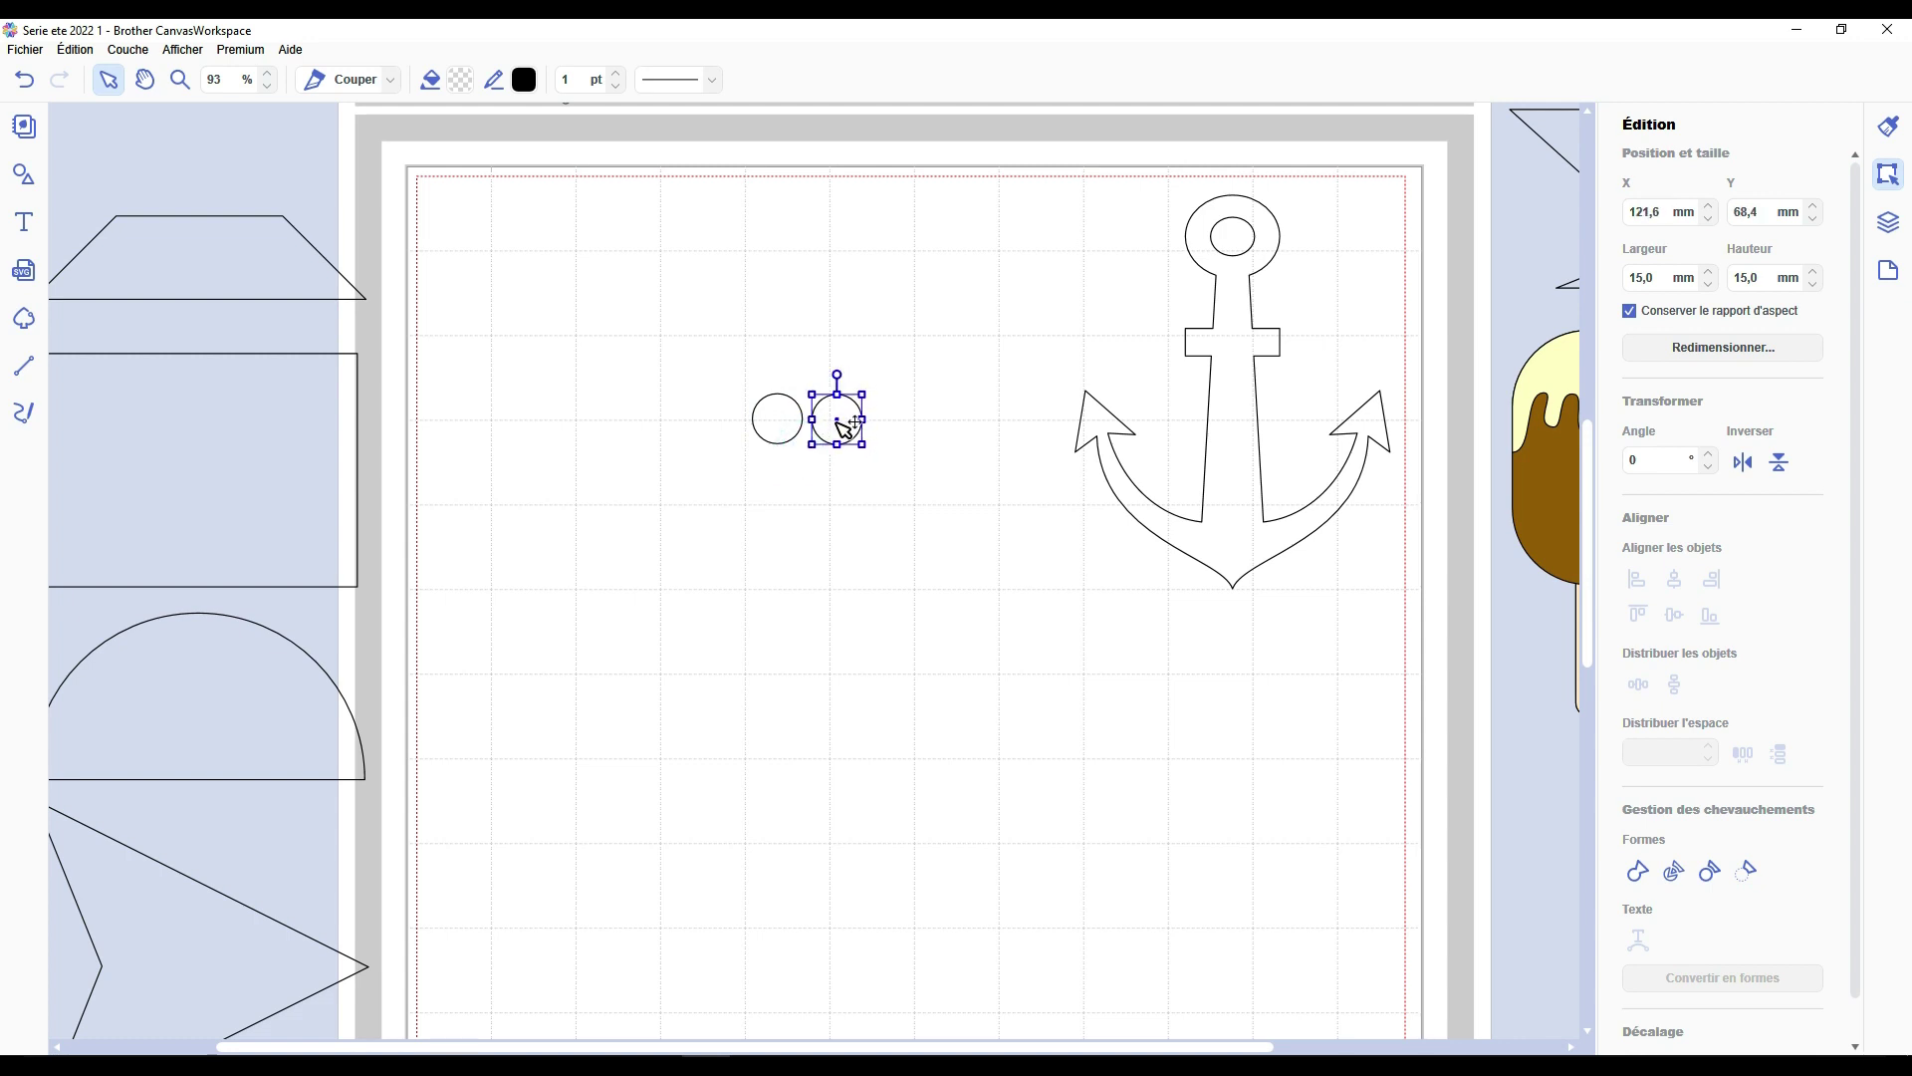
right_click(838, 421)
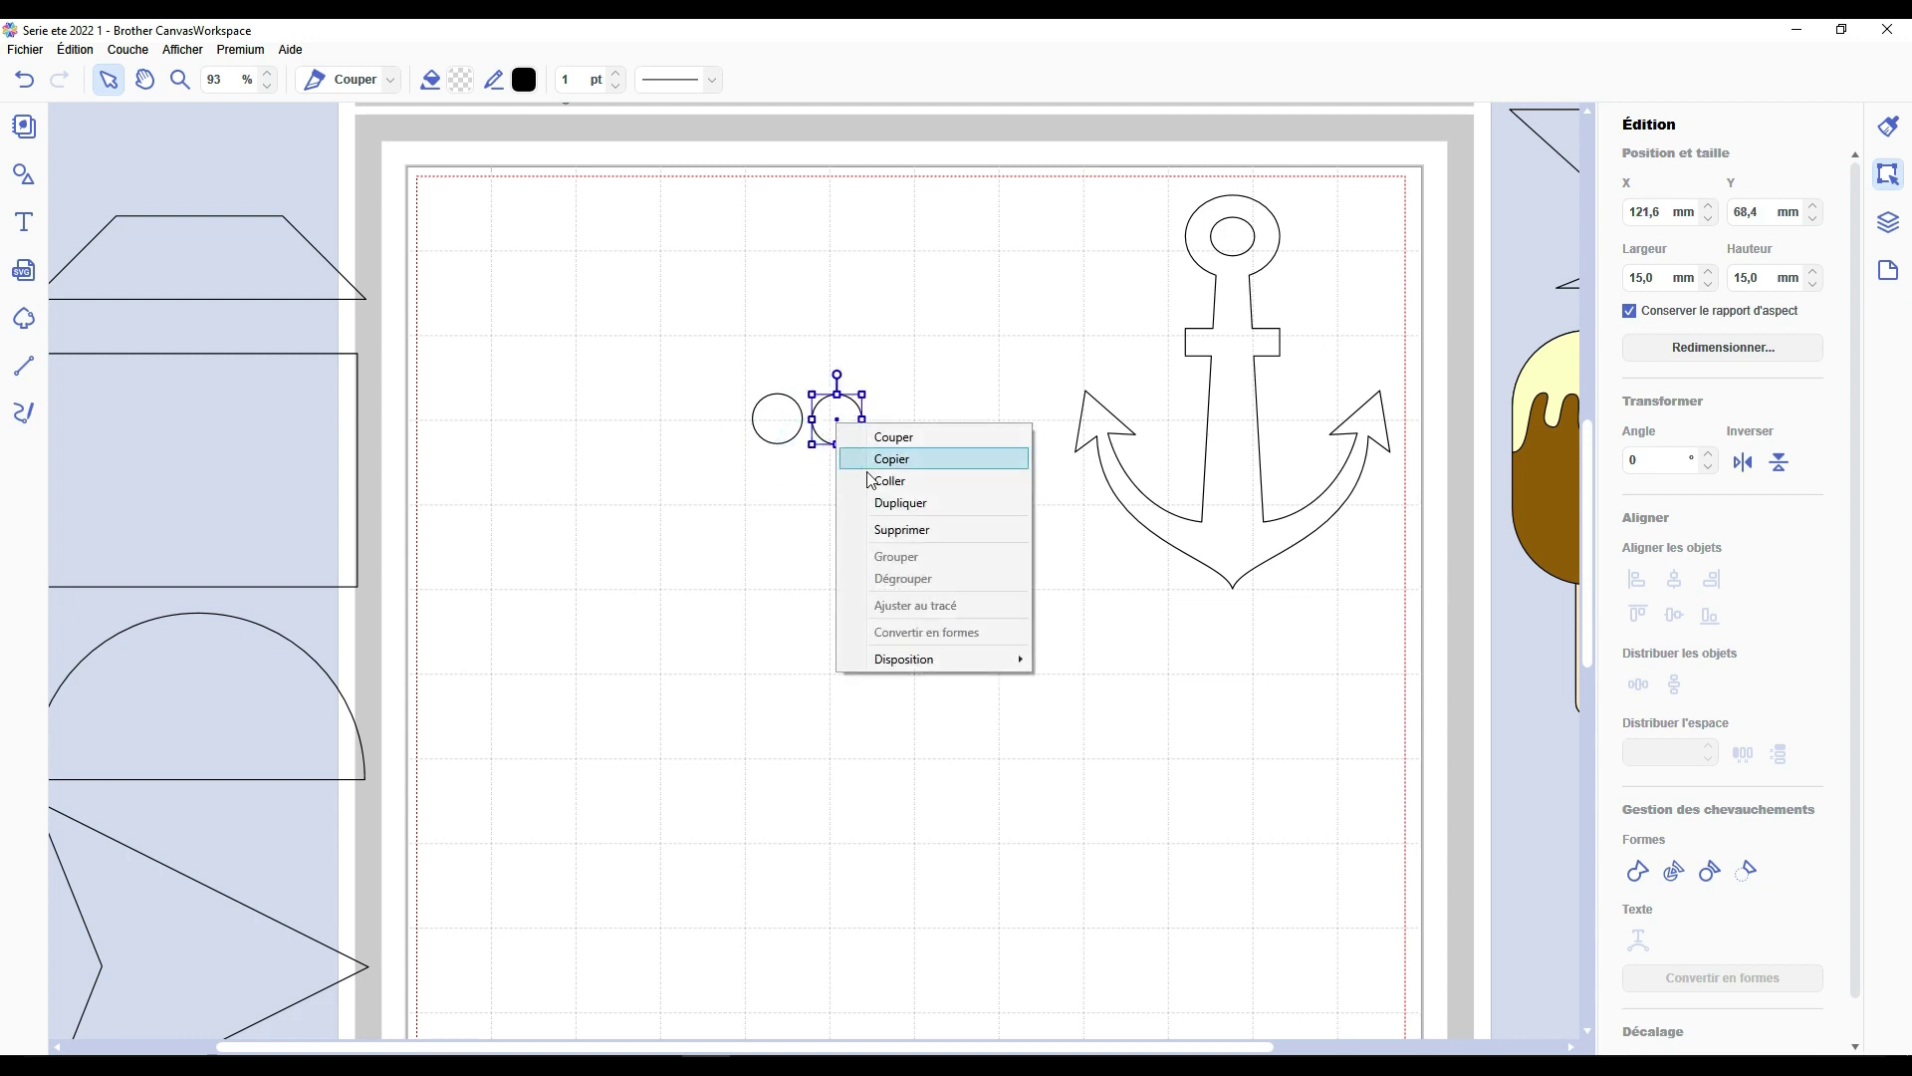
Resize the duplicate circle to 7 mm and subtract it, centred, from the 15 mm circle to form the anchor's ring.
left_click(1653, 279)
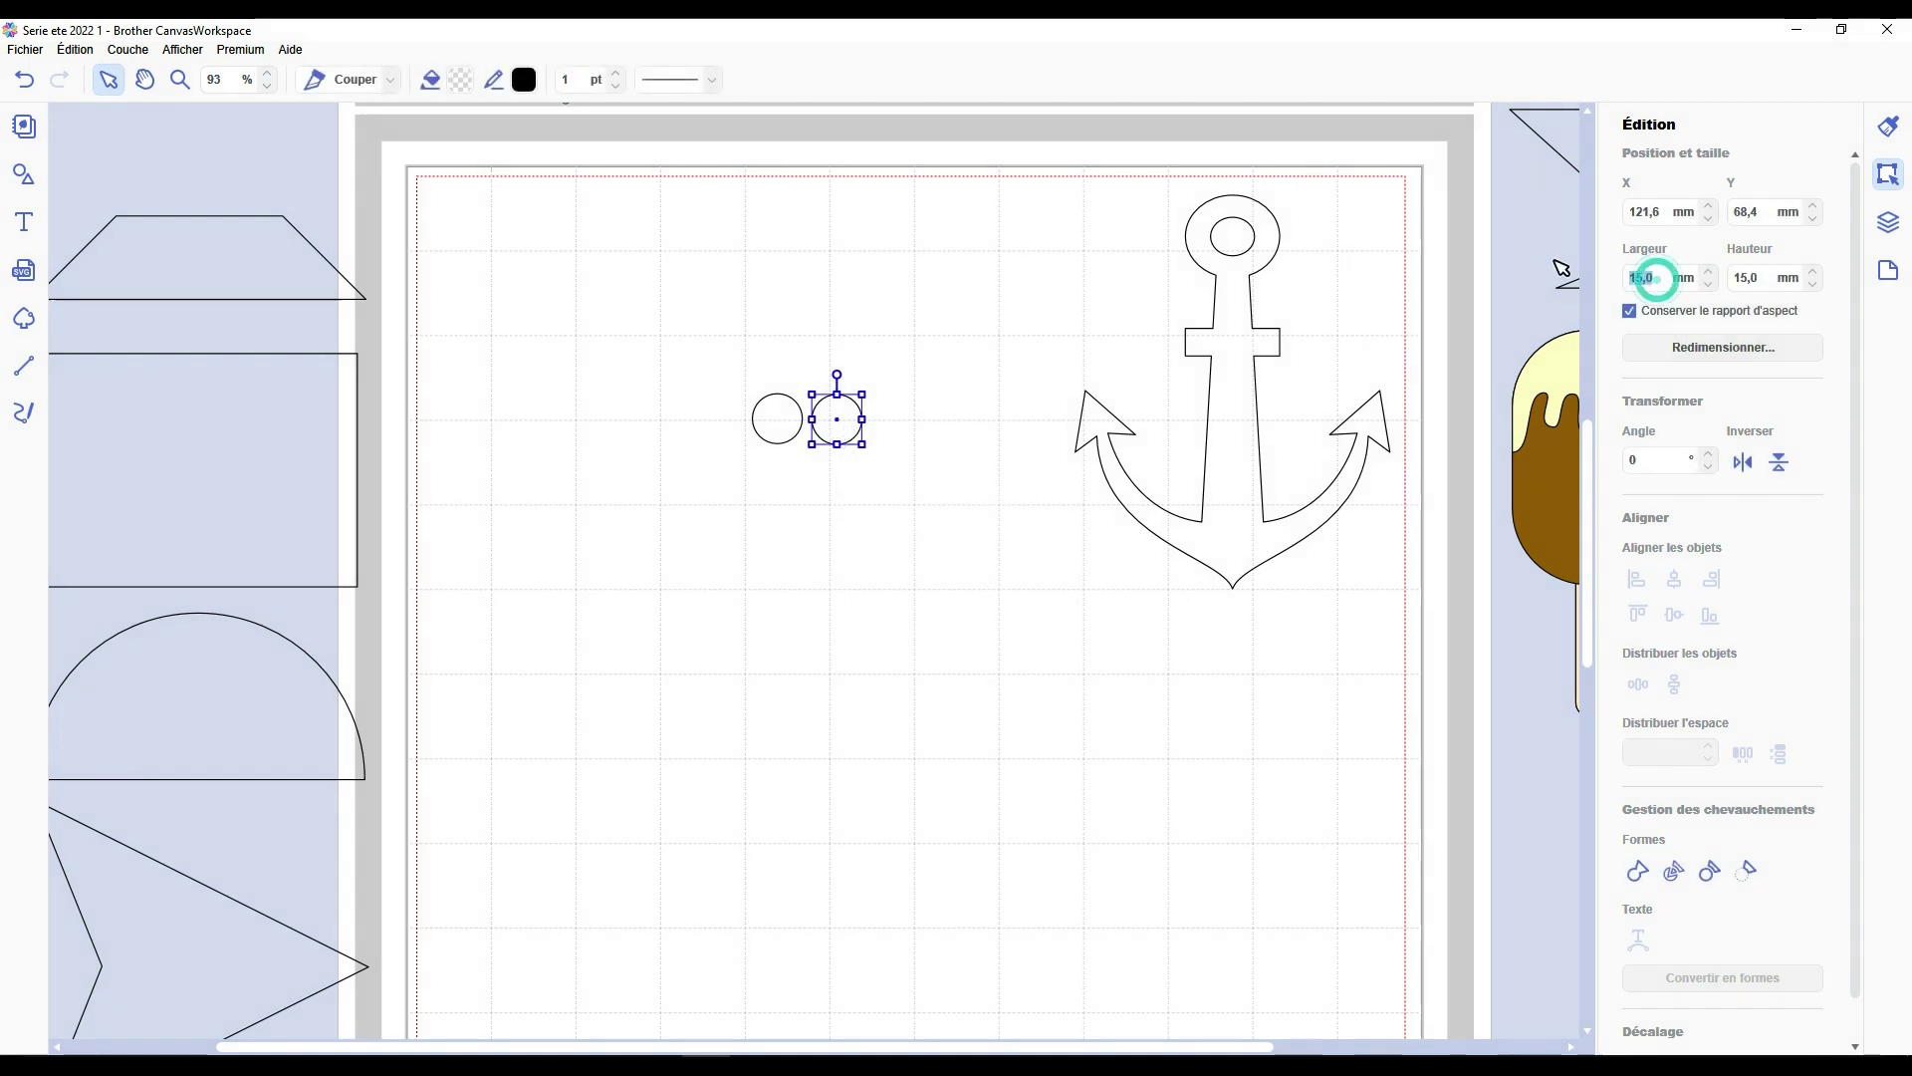
type("10")
key("Return")
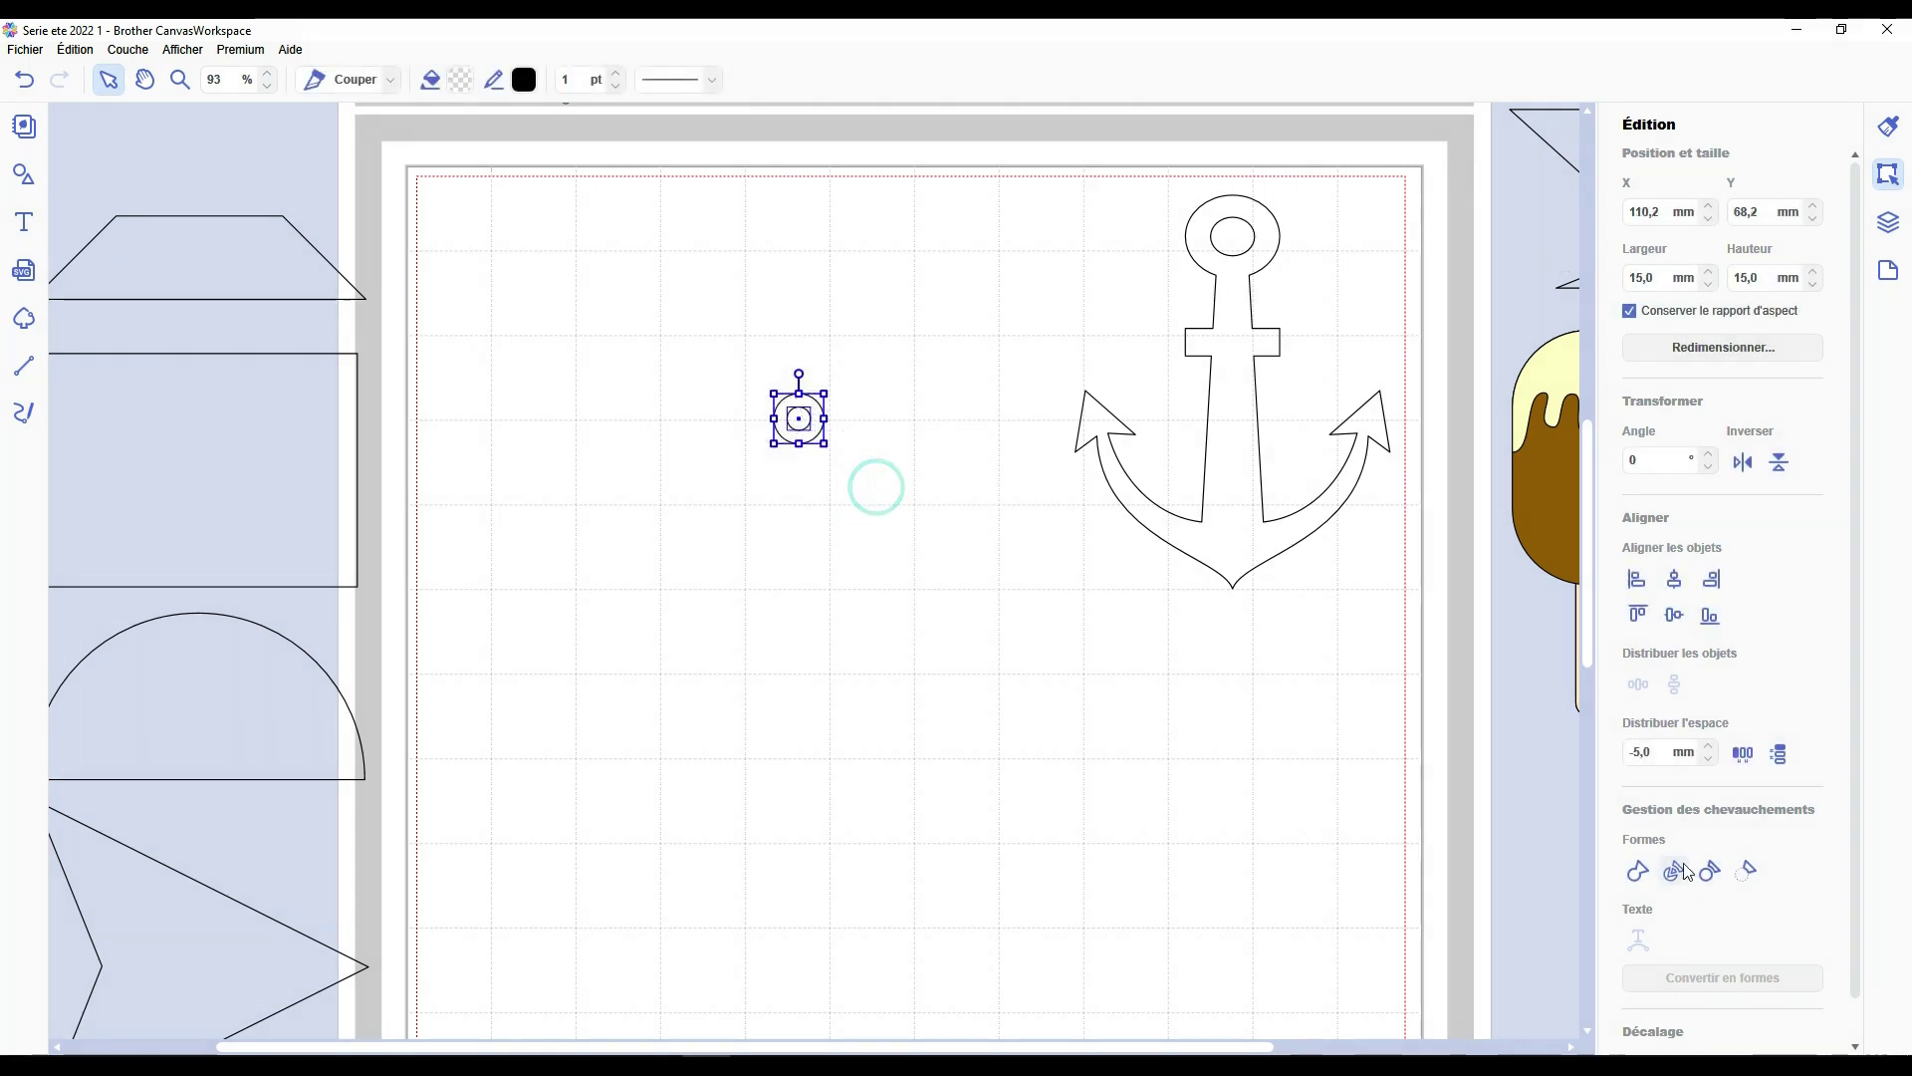
left_click(1673, 873)
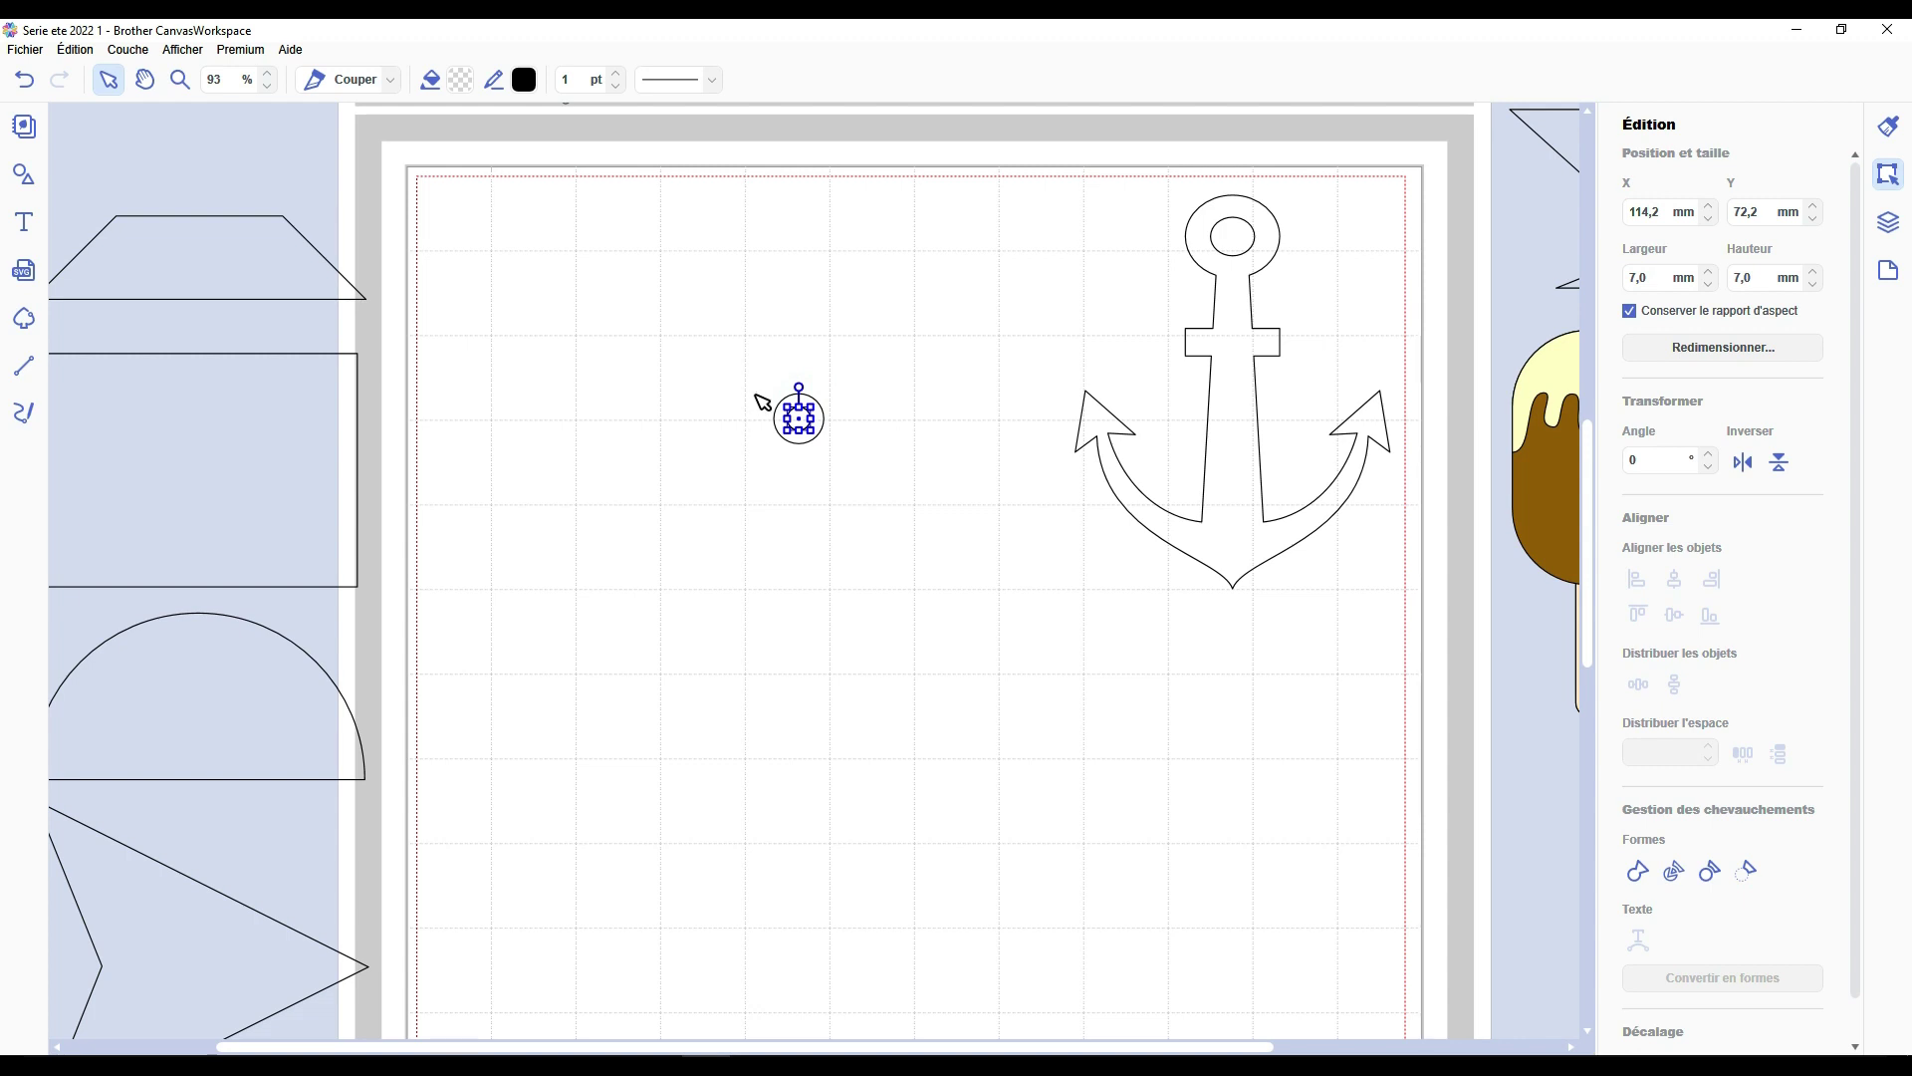
left_click(763, 401)
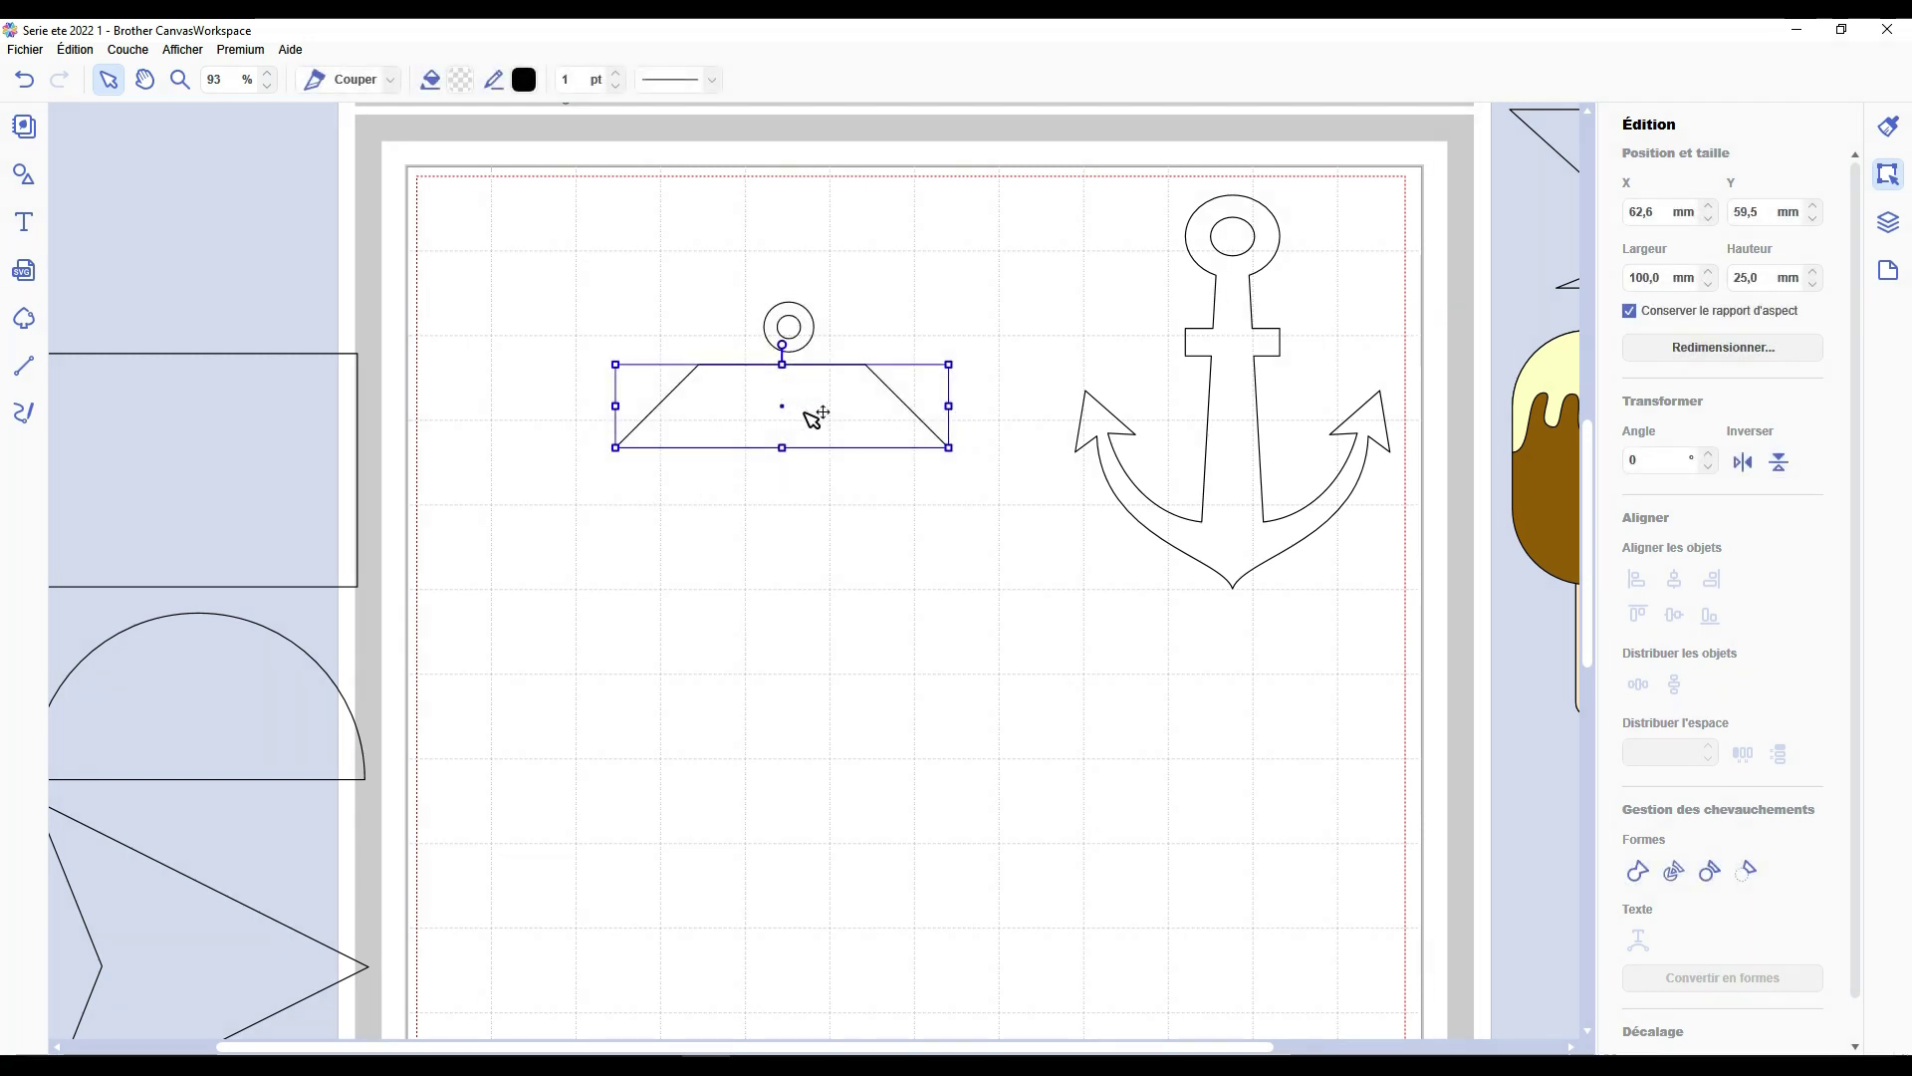
Reshape the trapezoid into a narrow shank about 10.8 mm wide and 57.2 mm high under the ring, and move both slightly lower.
left_click_drag(805, 412, 812, 395)
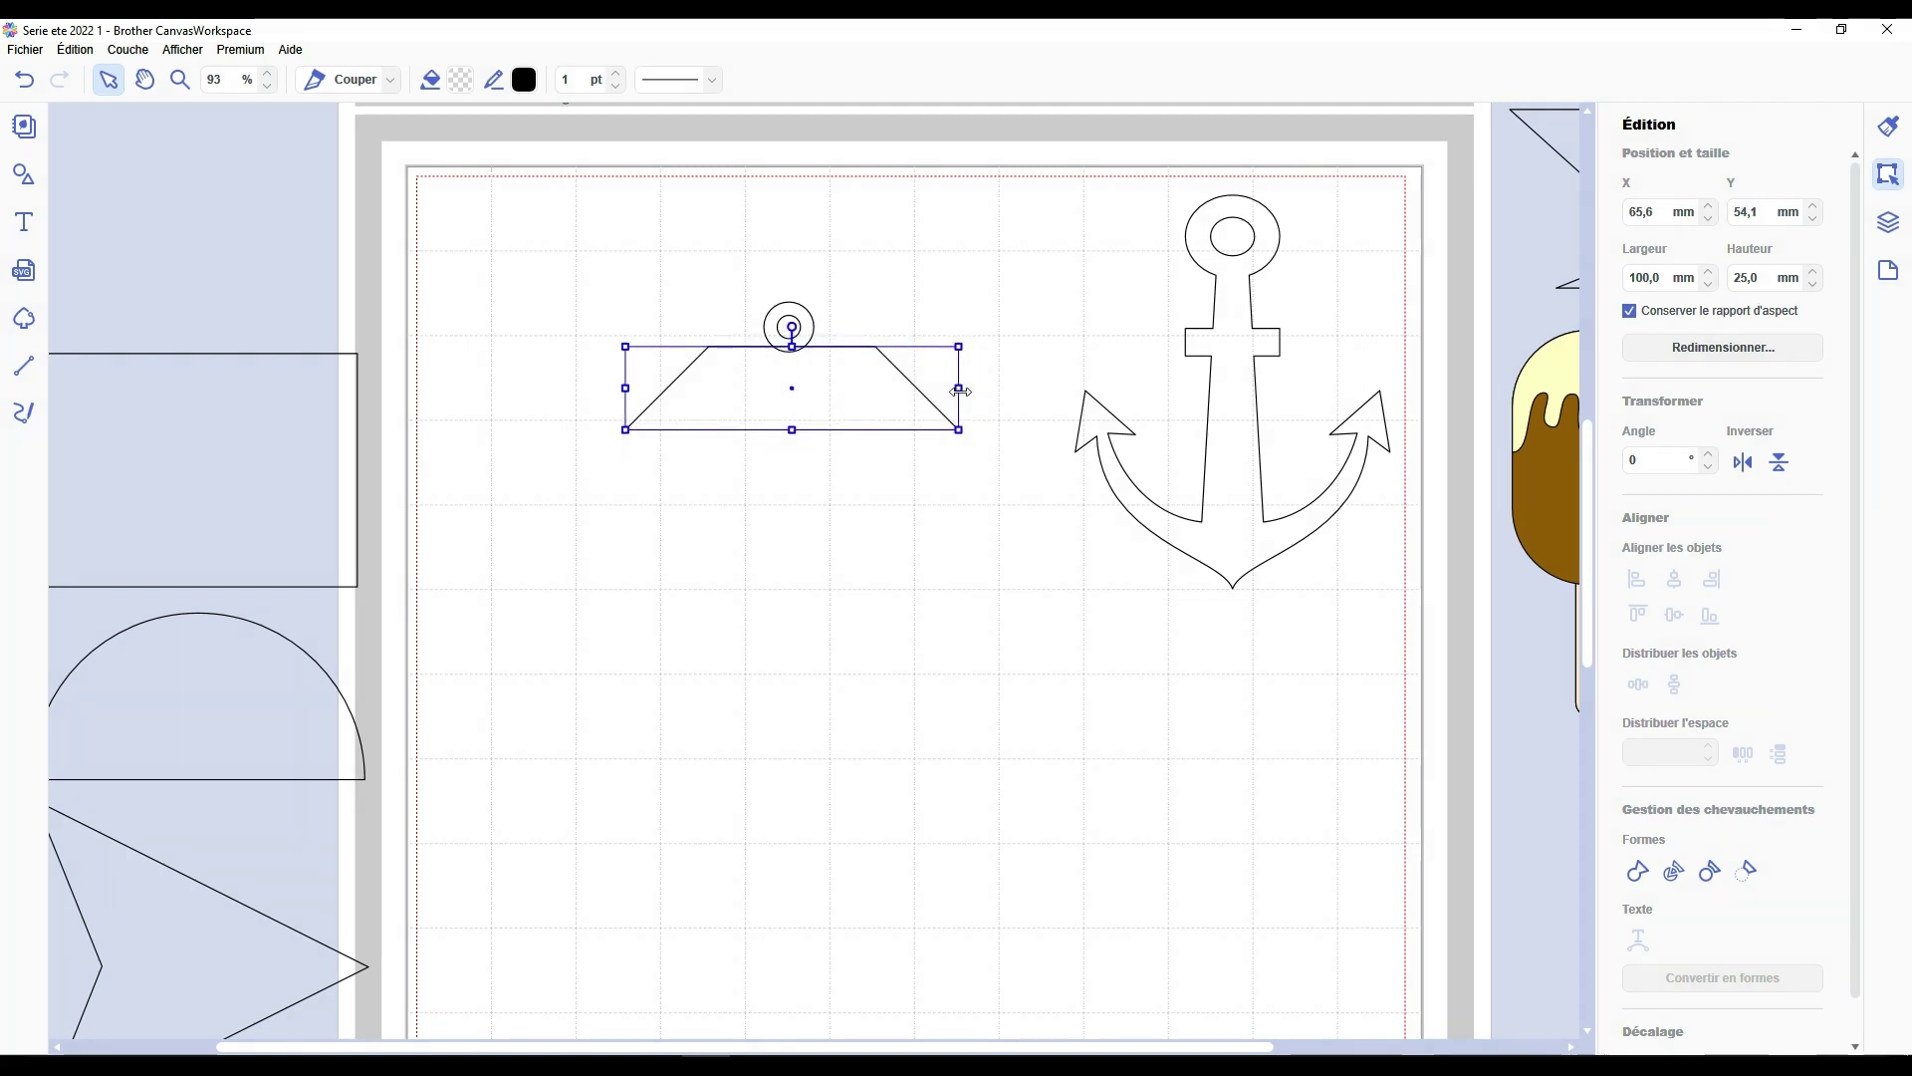
left_click_drag(955, 388, 790, 535)
left_click(920, 568)
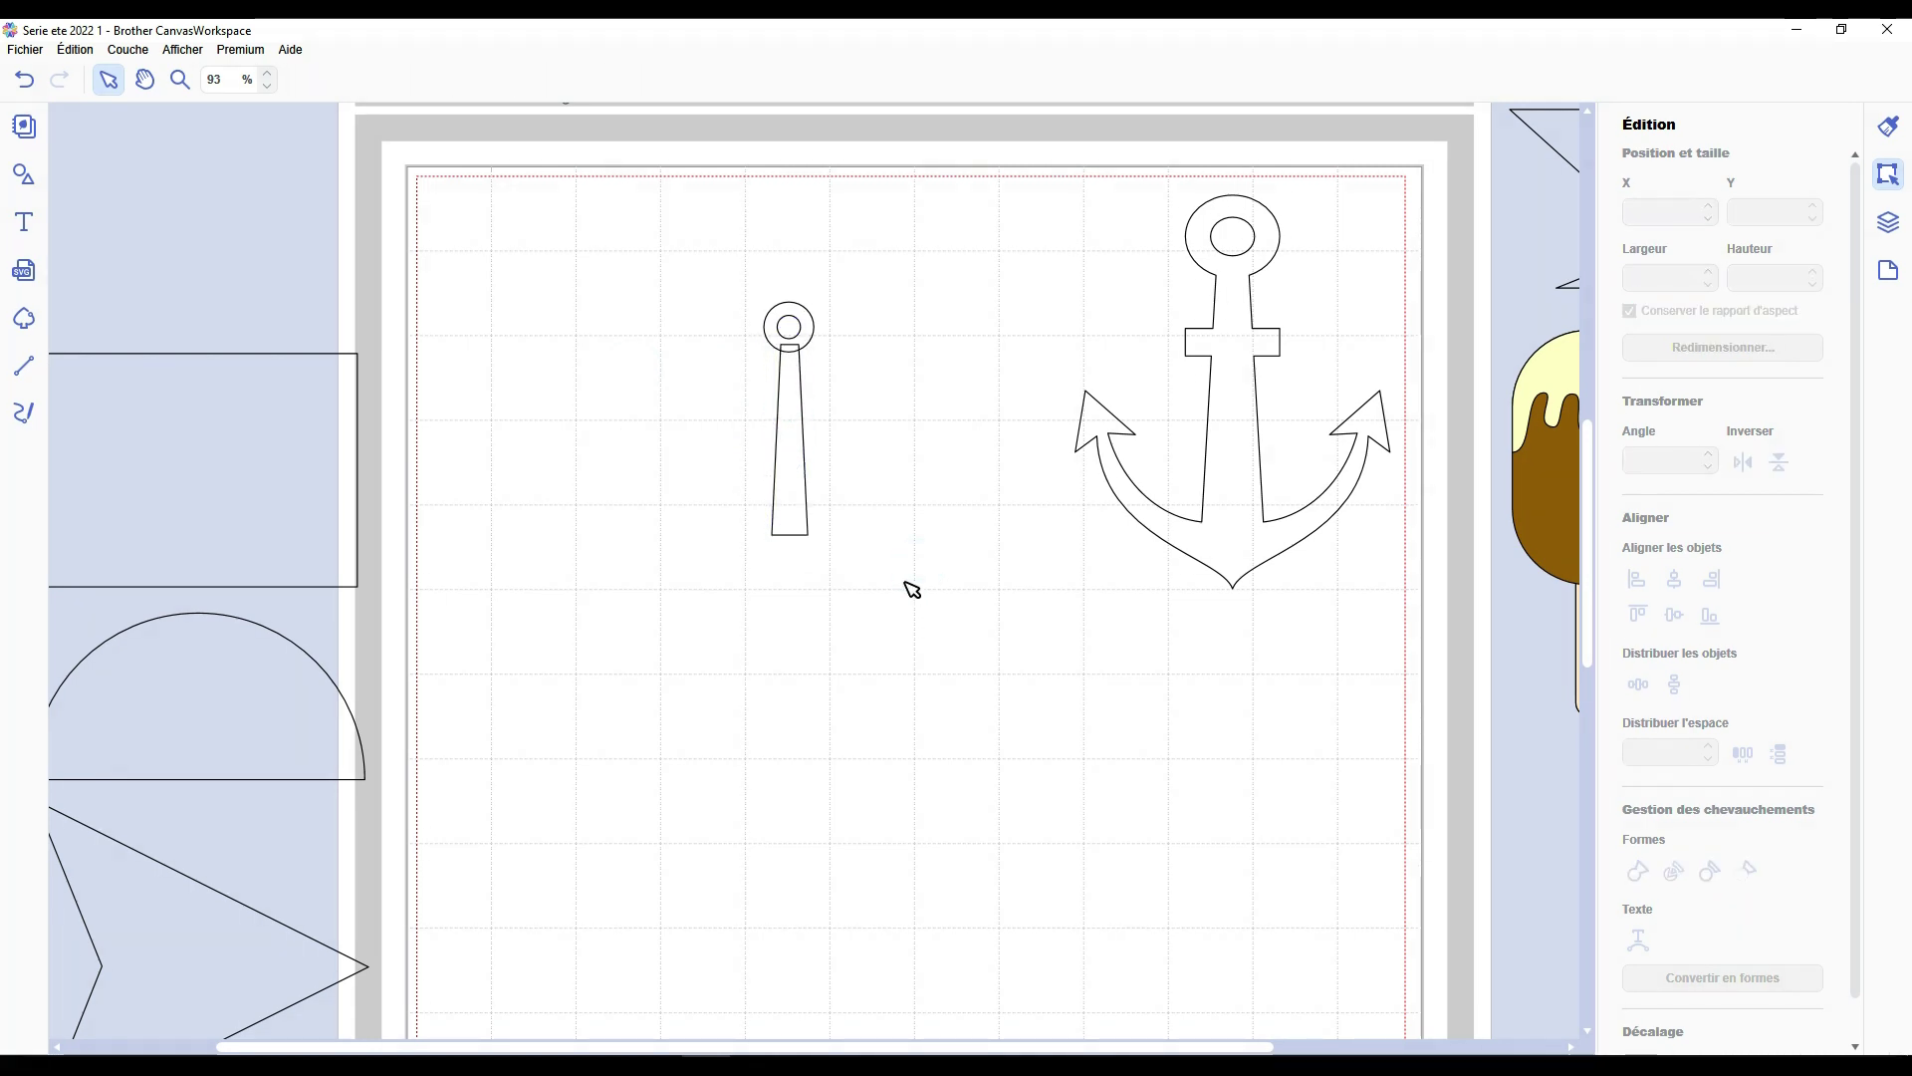
left_click_drag(907, 585, 729, 284)
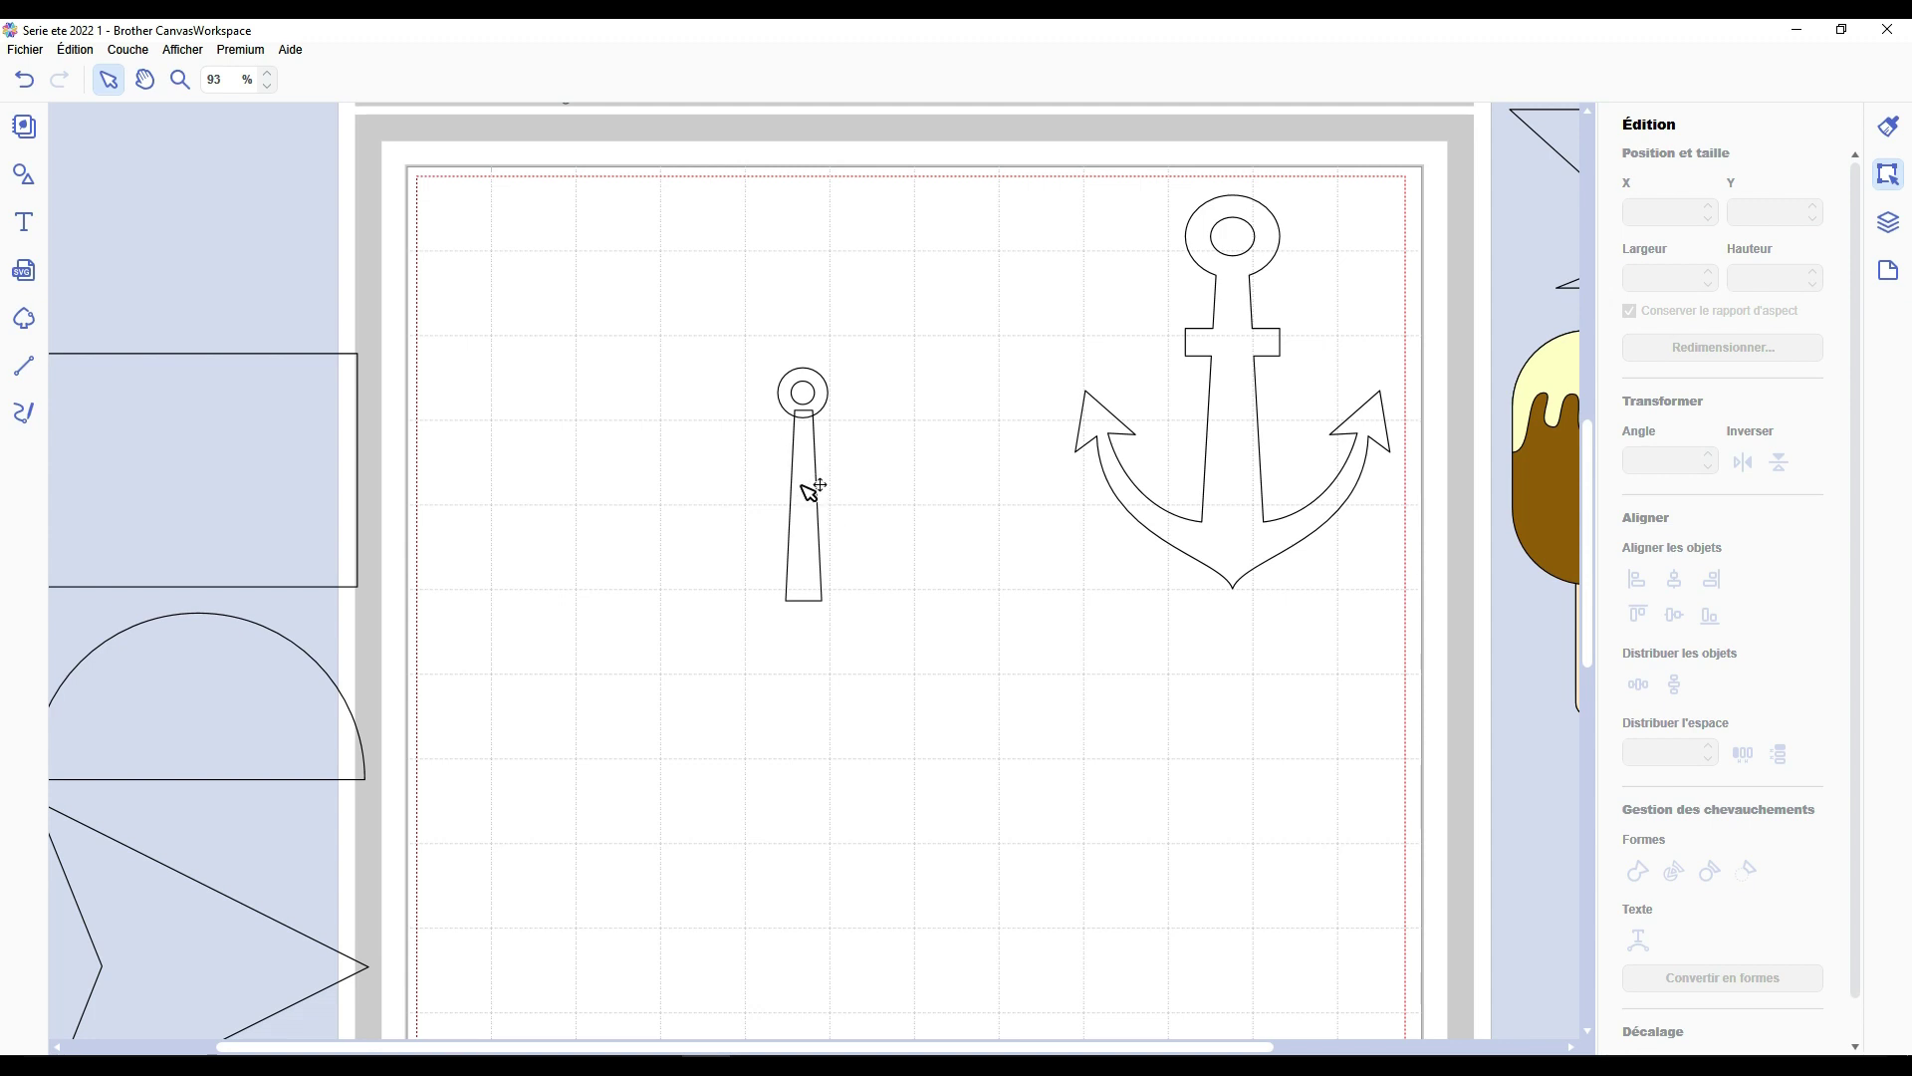
Set the shank's size to 10 mm wide and 60 mm high without keeping its proportions.
left_click(812, 488)
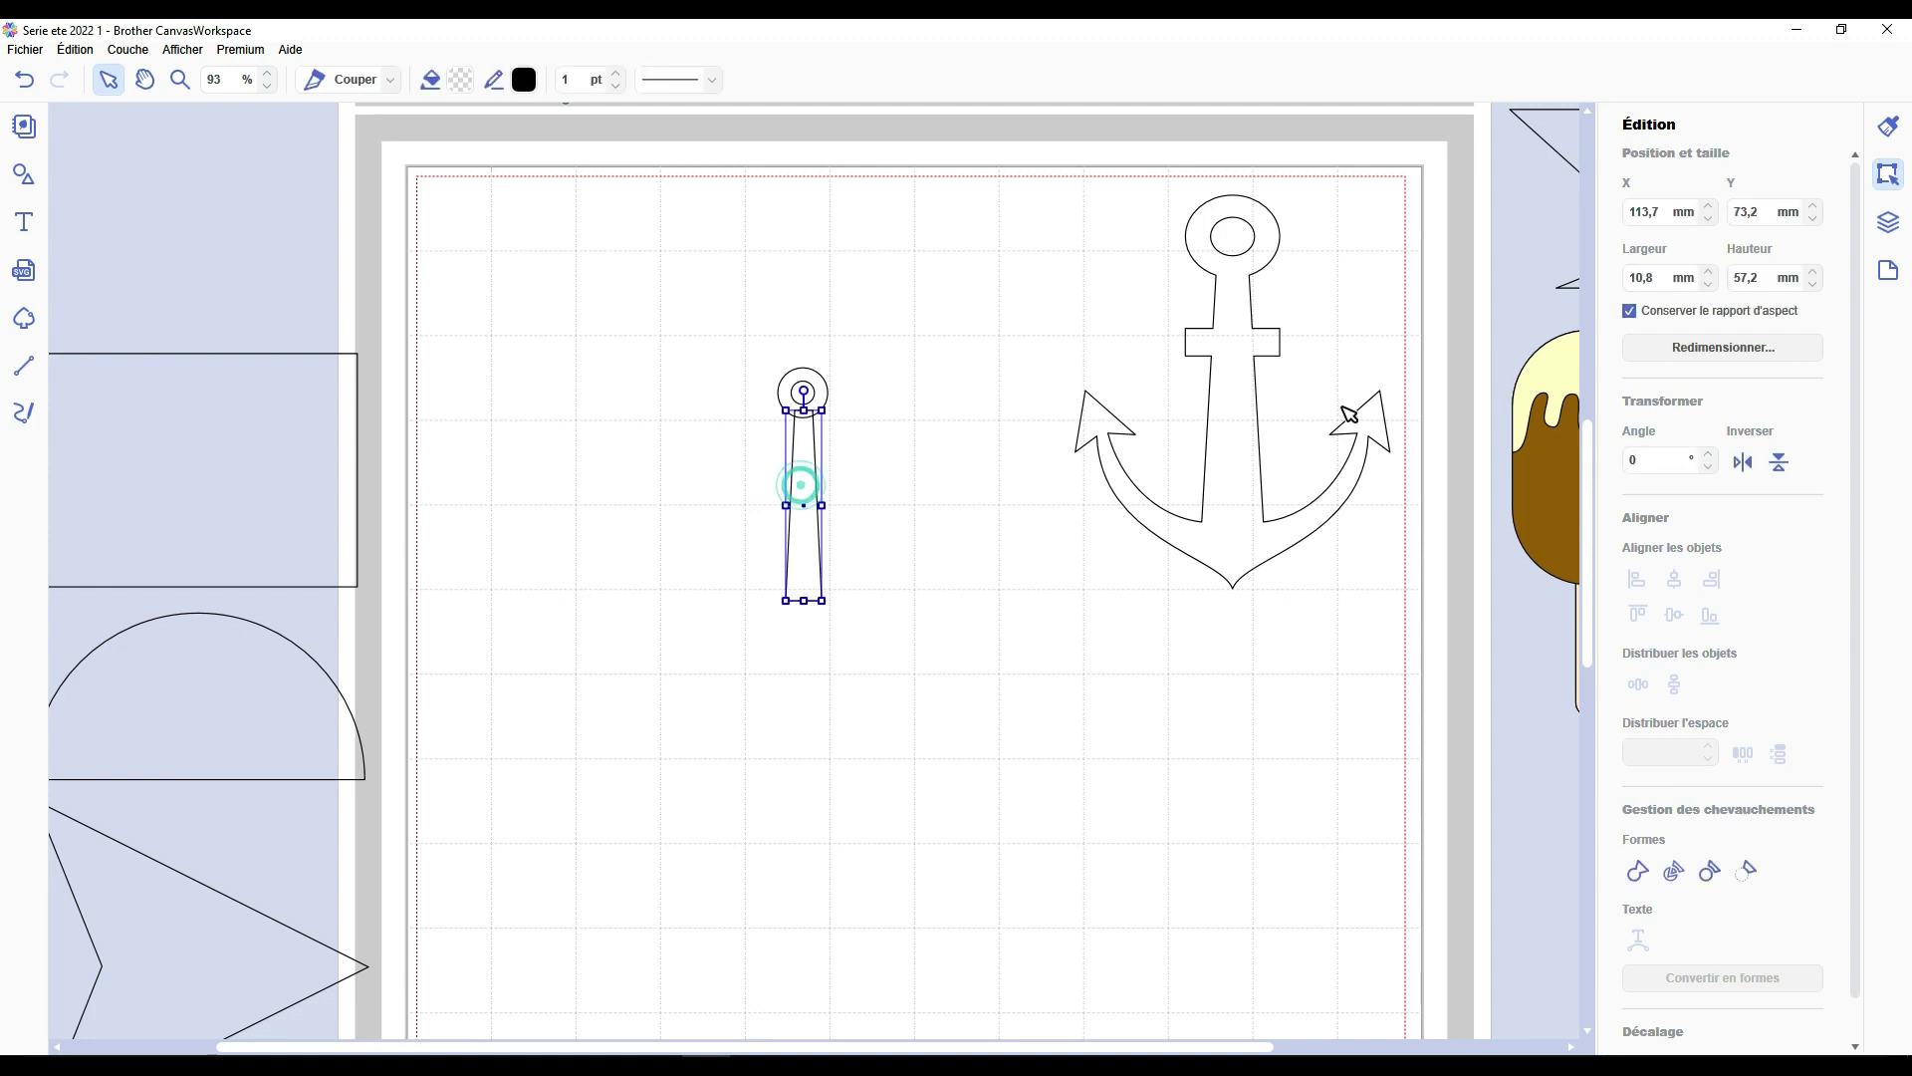
double_click(1658, 279)
type("10,0")
key("Return")
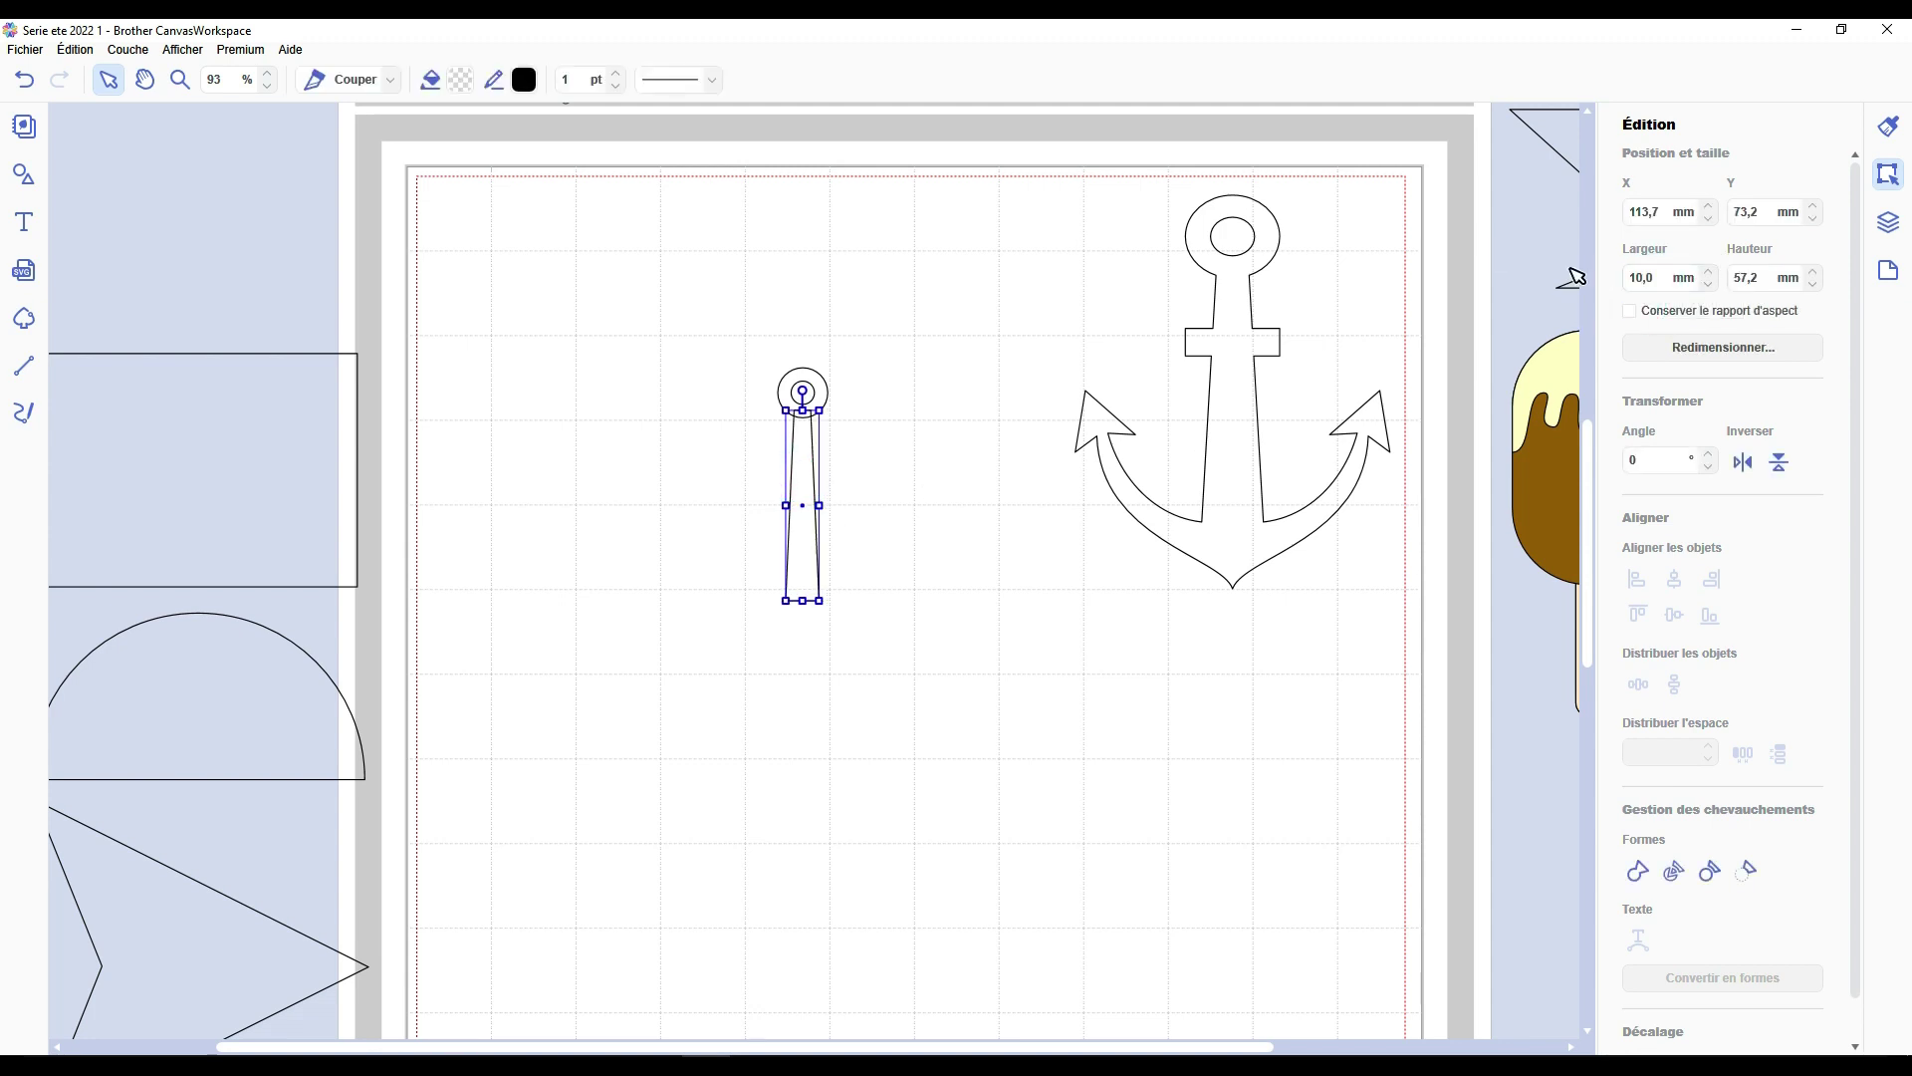
double_click(1761, 267)
type("60,0")
key("Return")
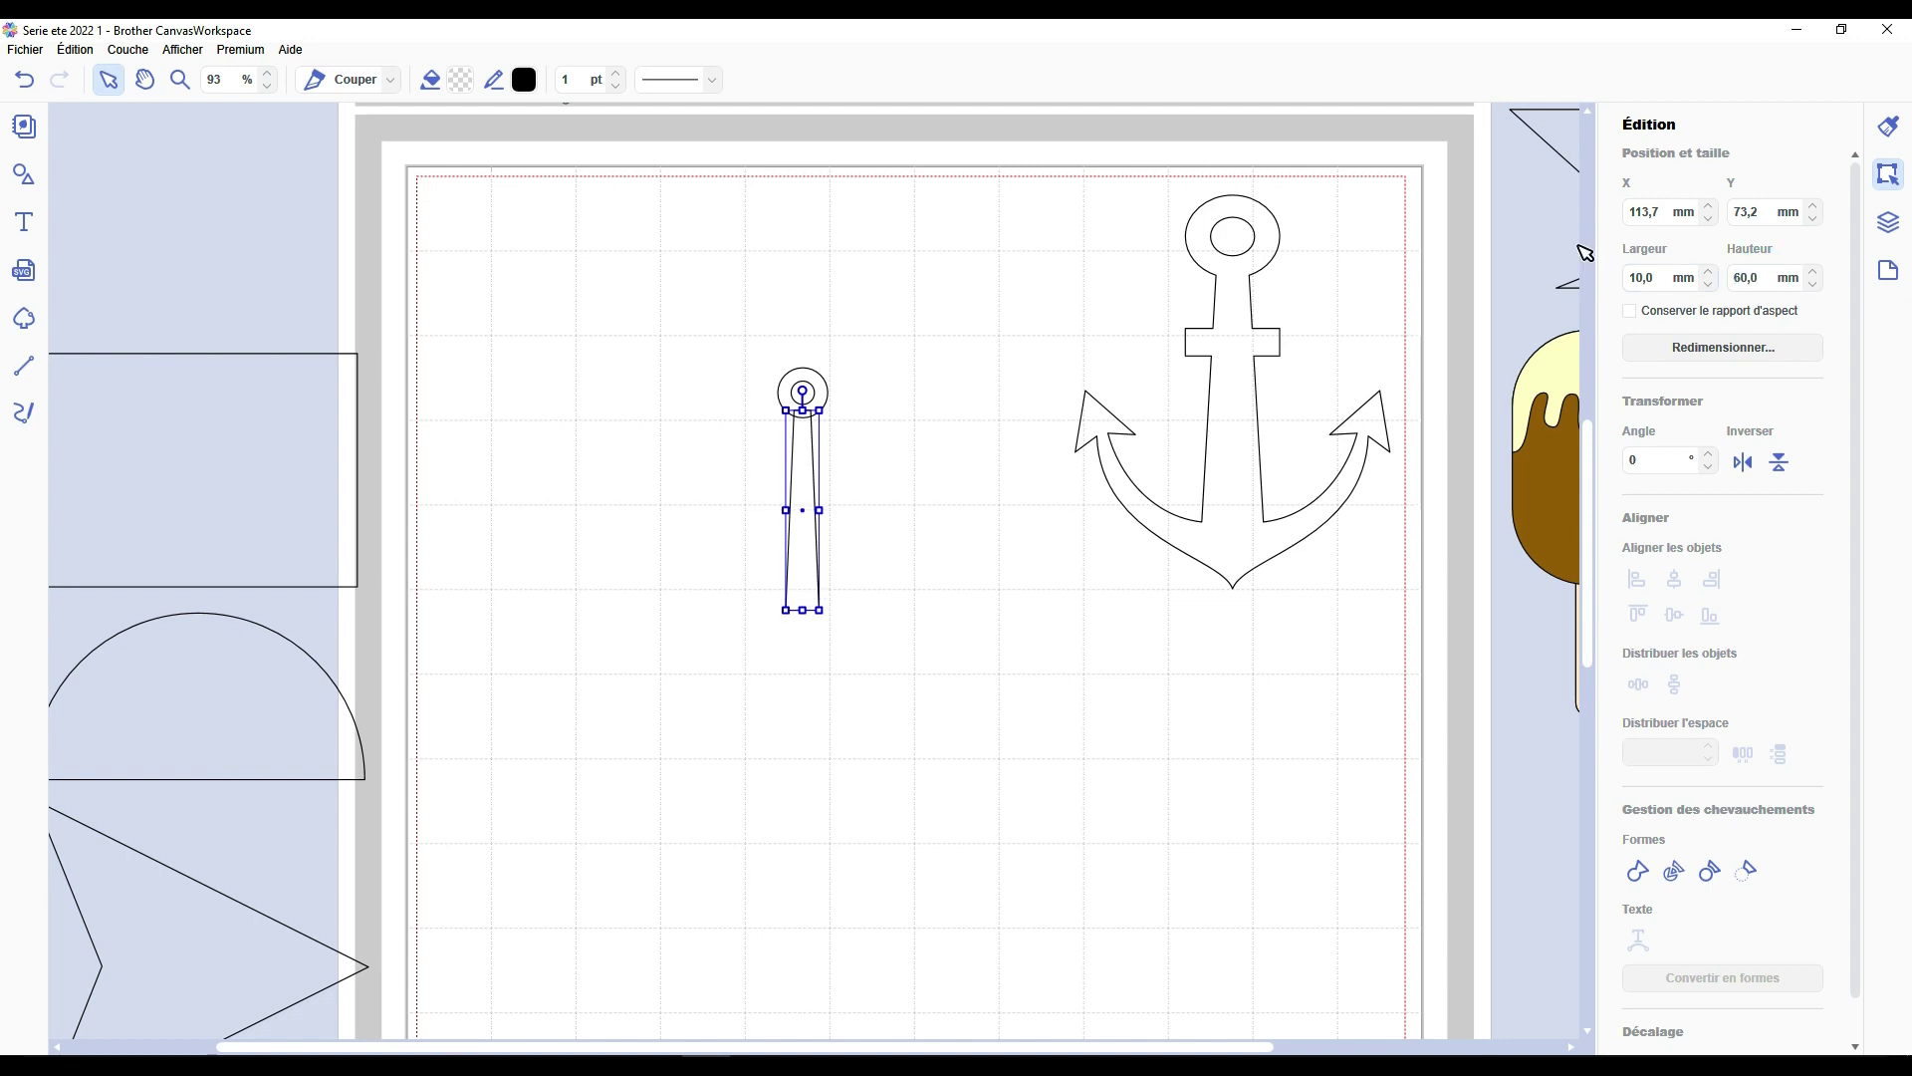
left_click(876, 436)
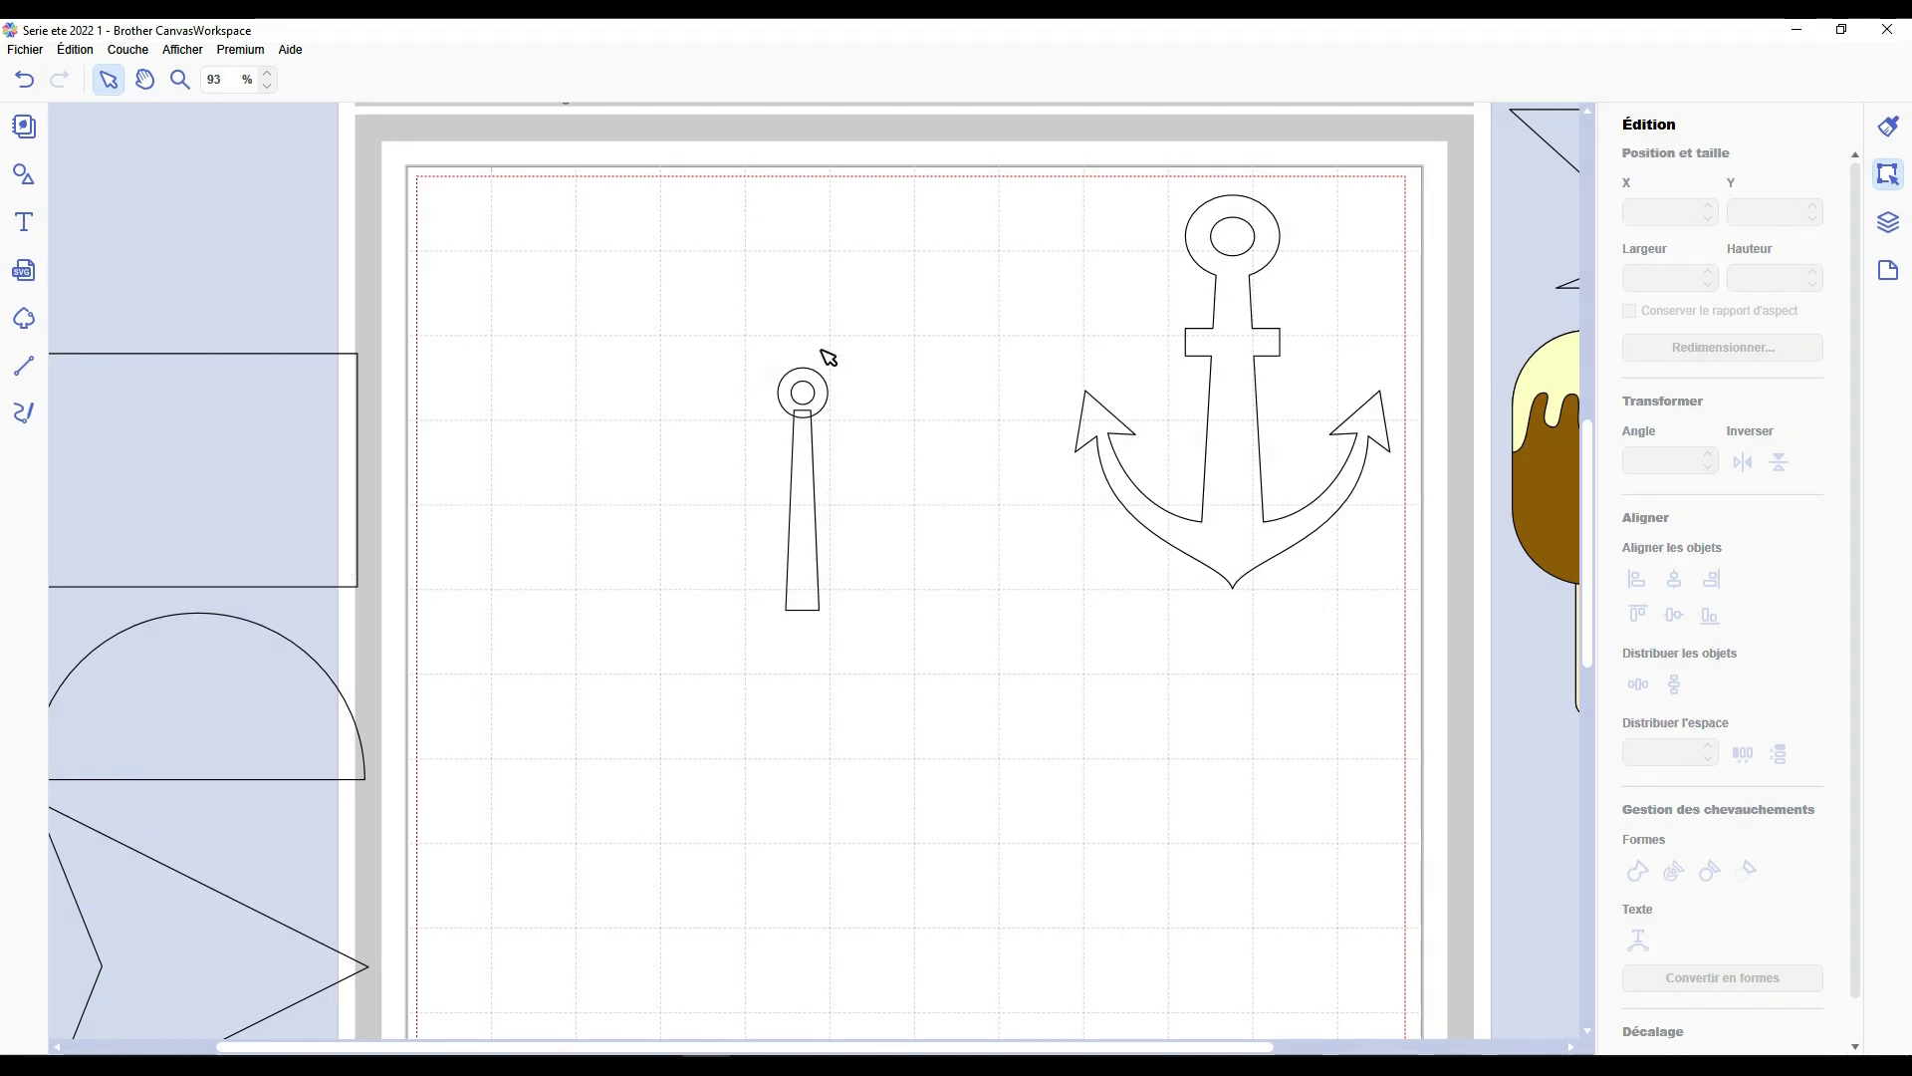
Place the large rectangle over the shank and scale it proportionally to 10 mm wide.
left_click_drag(211, 480, 837, 573)
left_click(1722, 317)
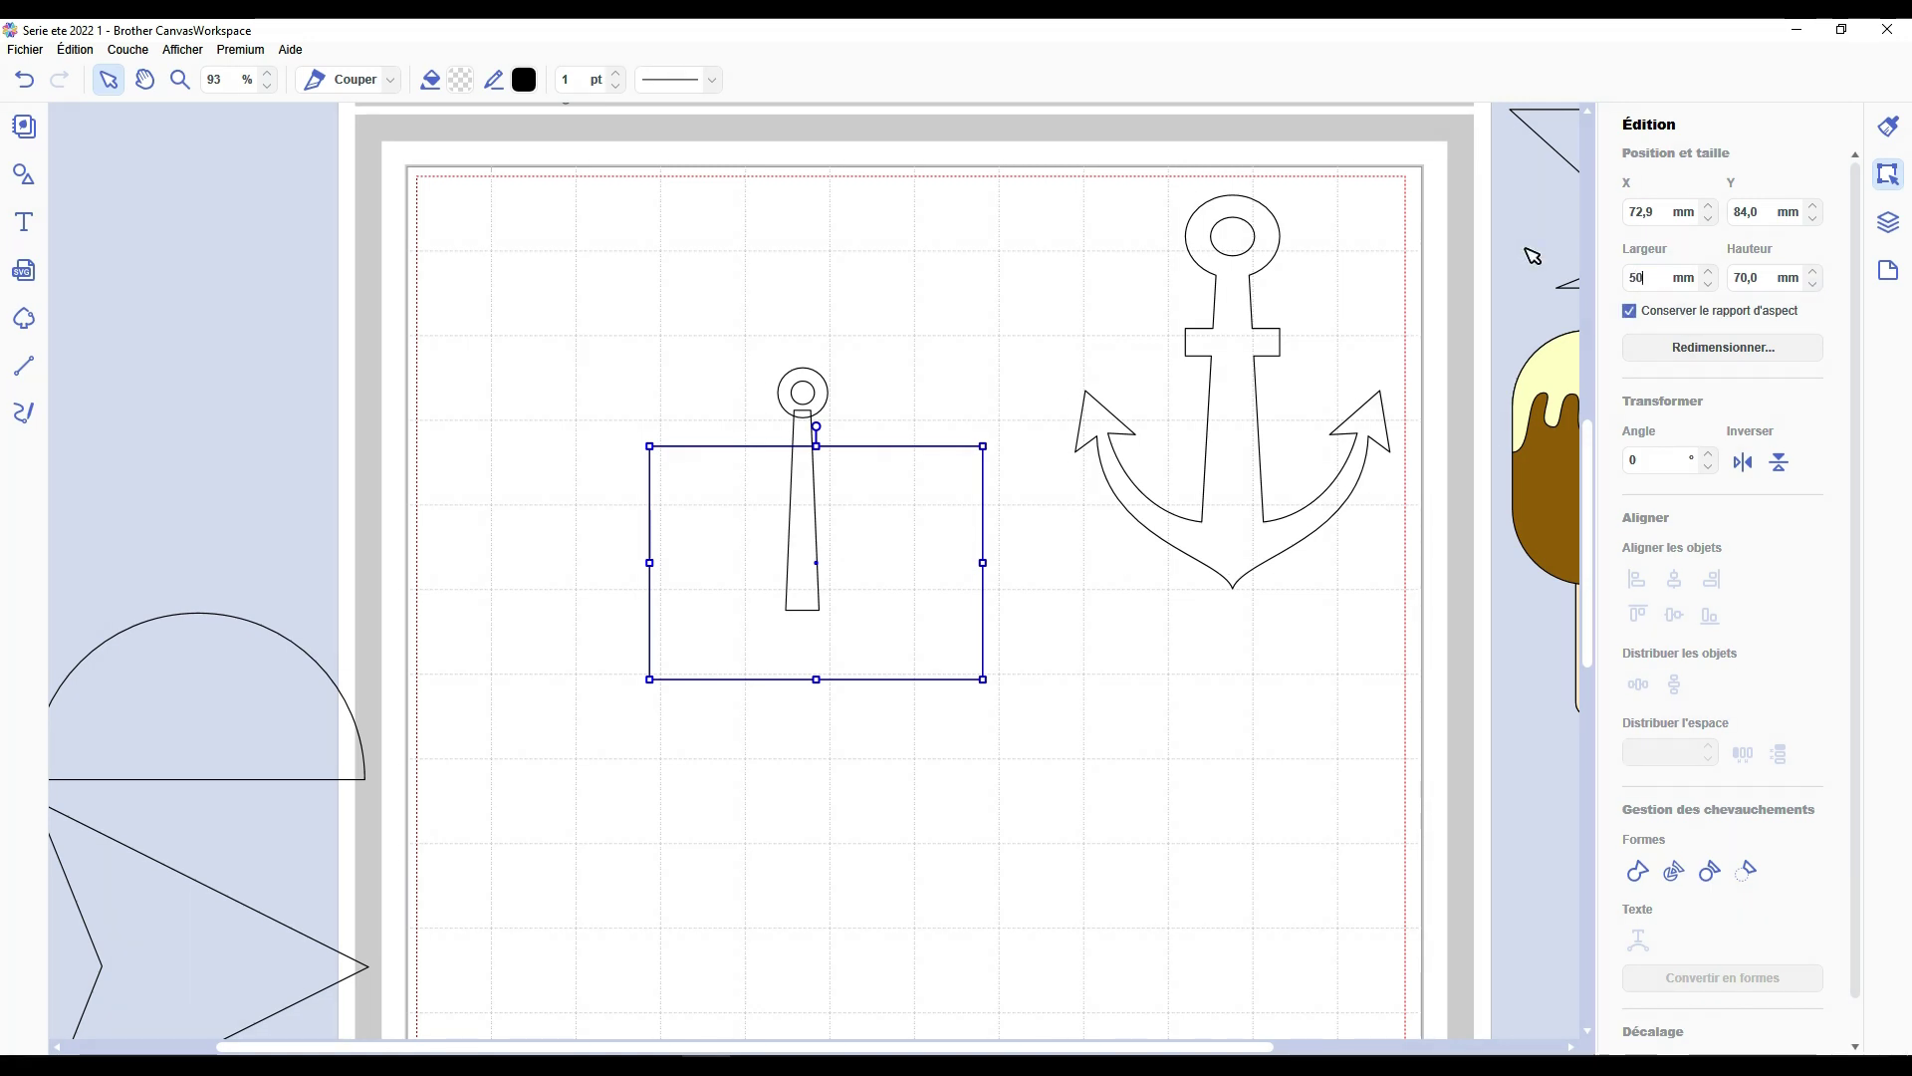
key("Return")
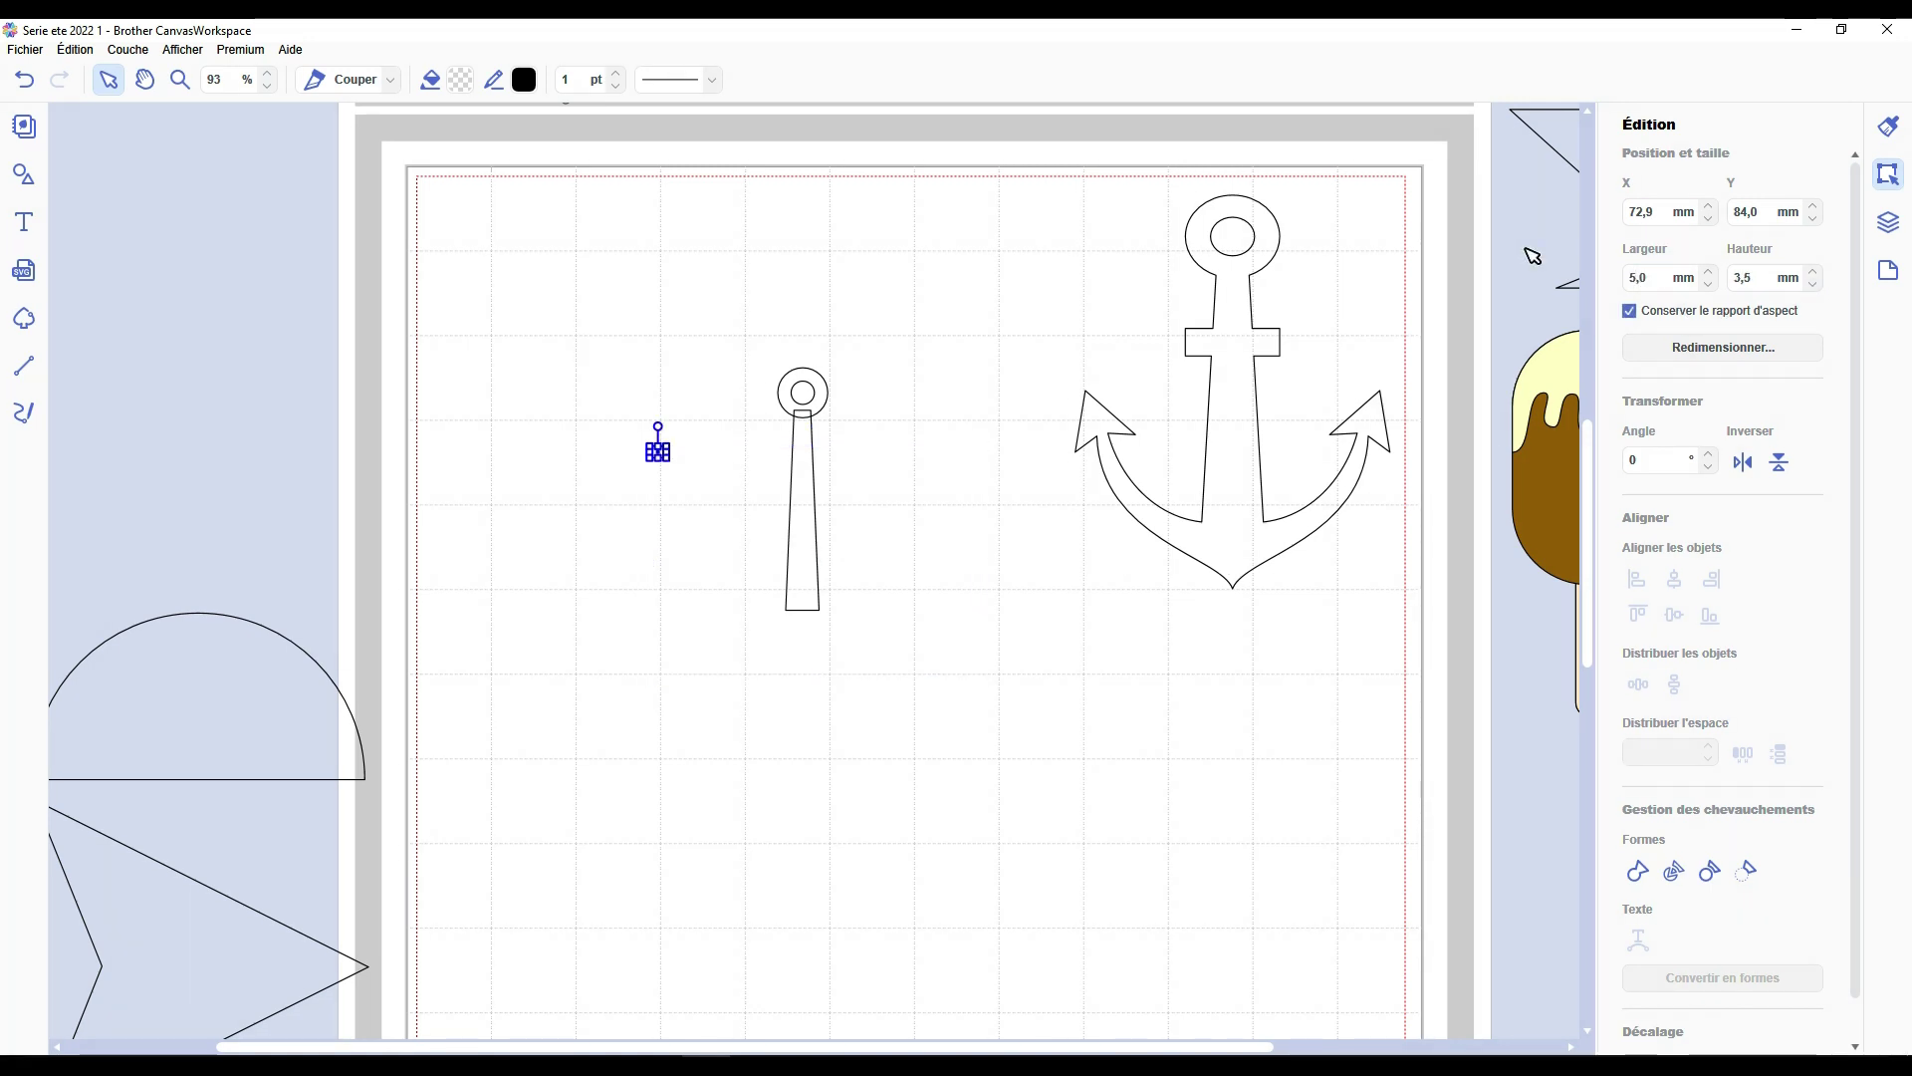
double_click(1641, 279)
type("10")
key("Return")
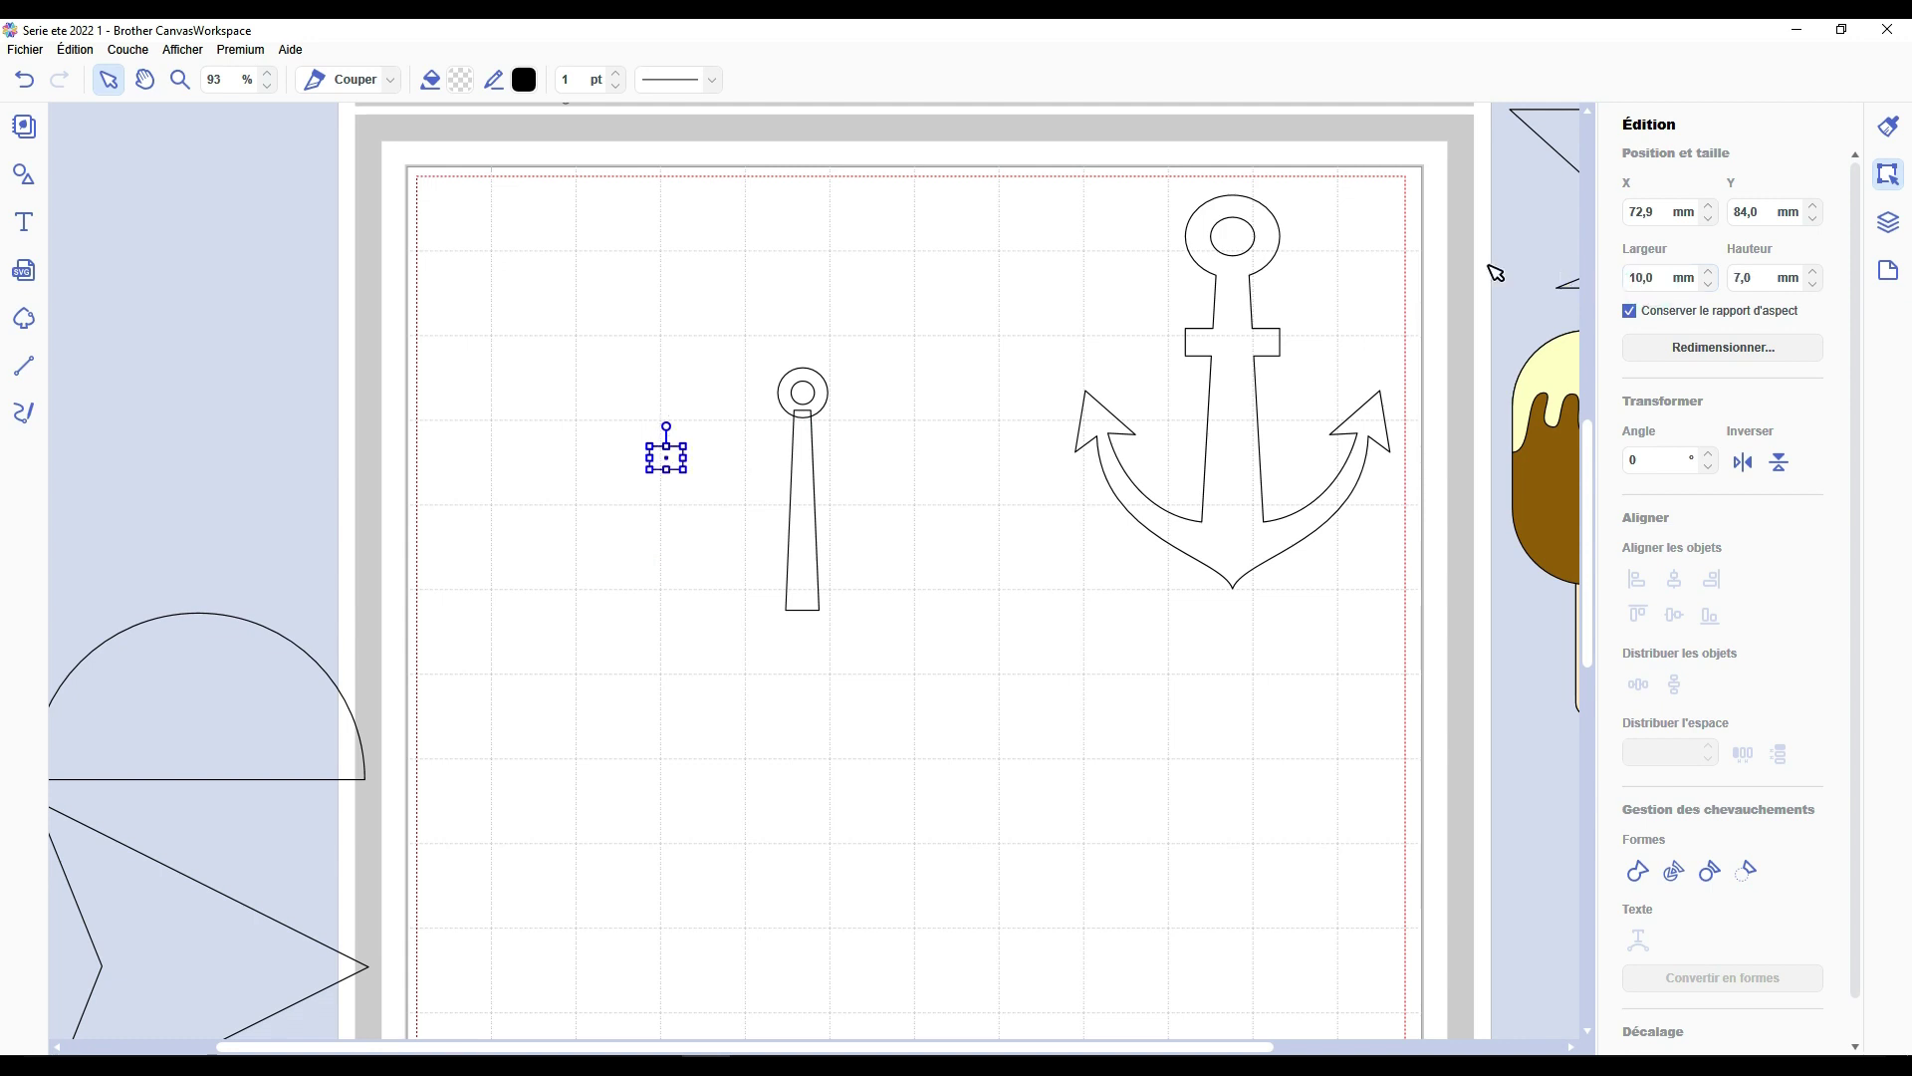
Set the small rectangle to 15 × 5 mm without keeping proportions and centre it across the upper shank as the crossbar.
left_click_drag(666, 454, 802, 464)
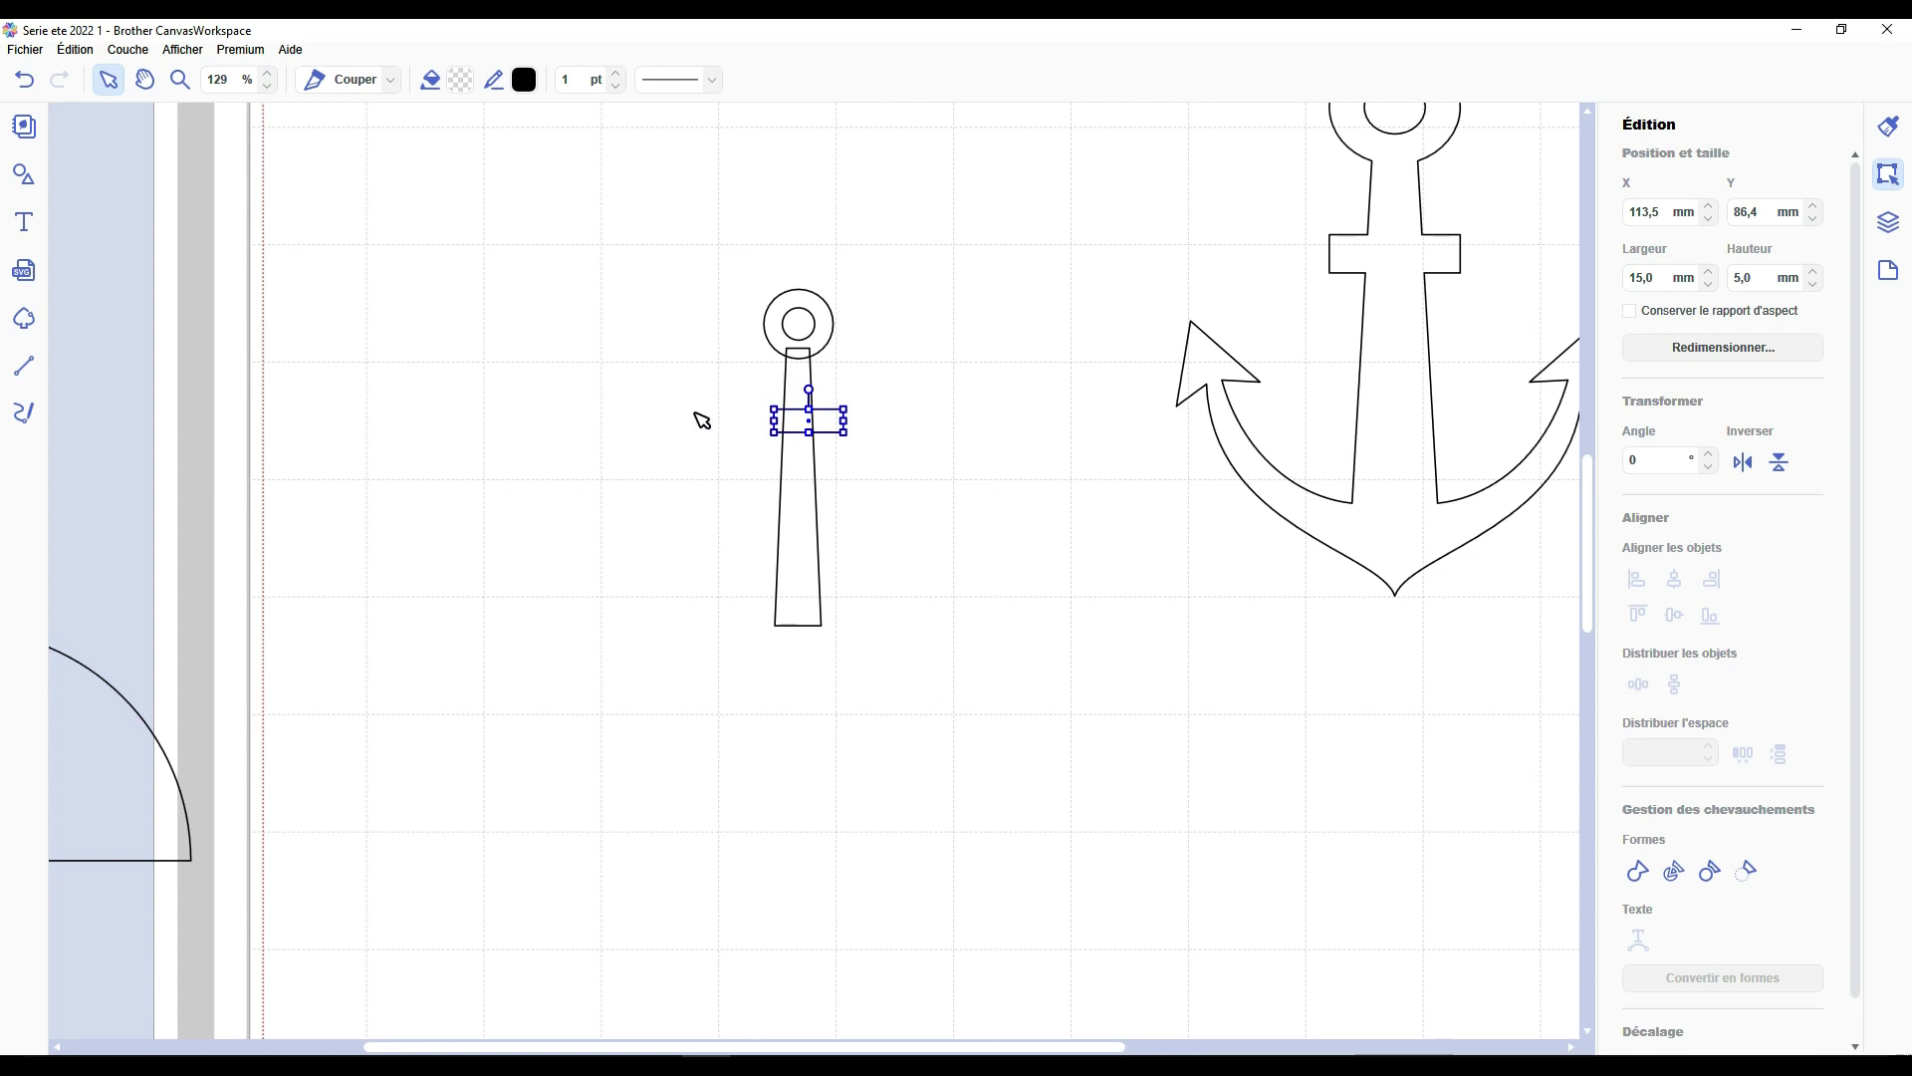
left_click_drag(833, 425, 824, 432)
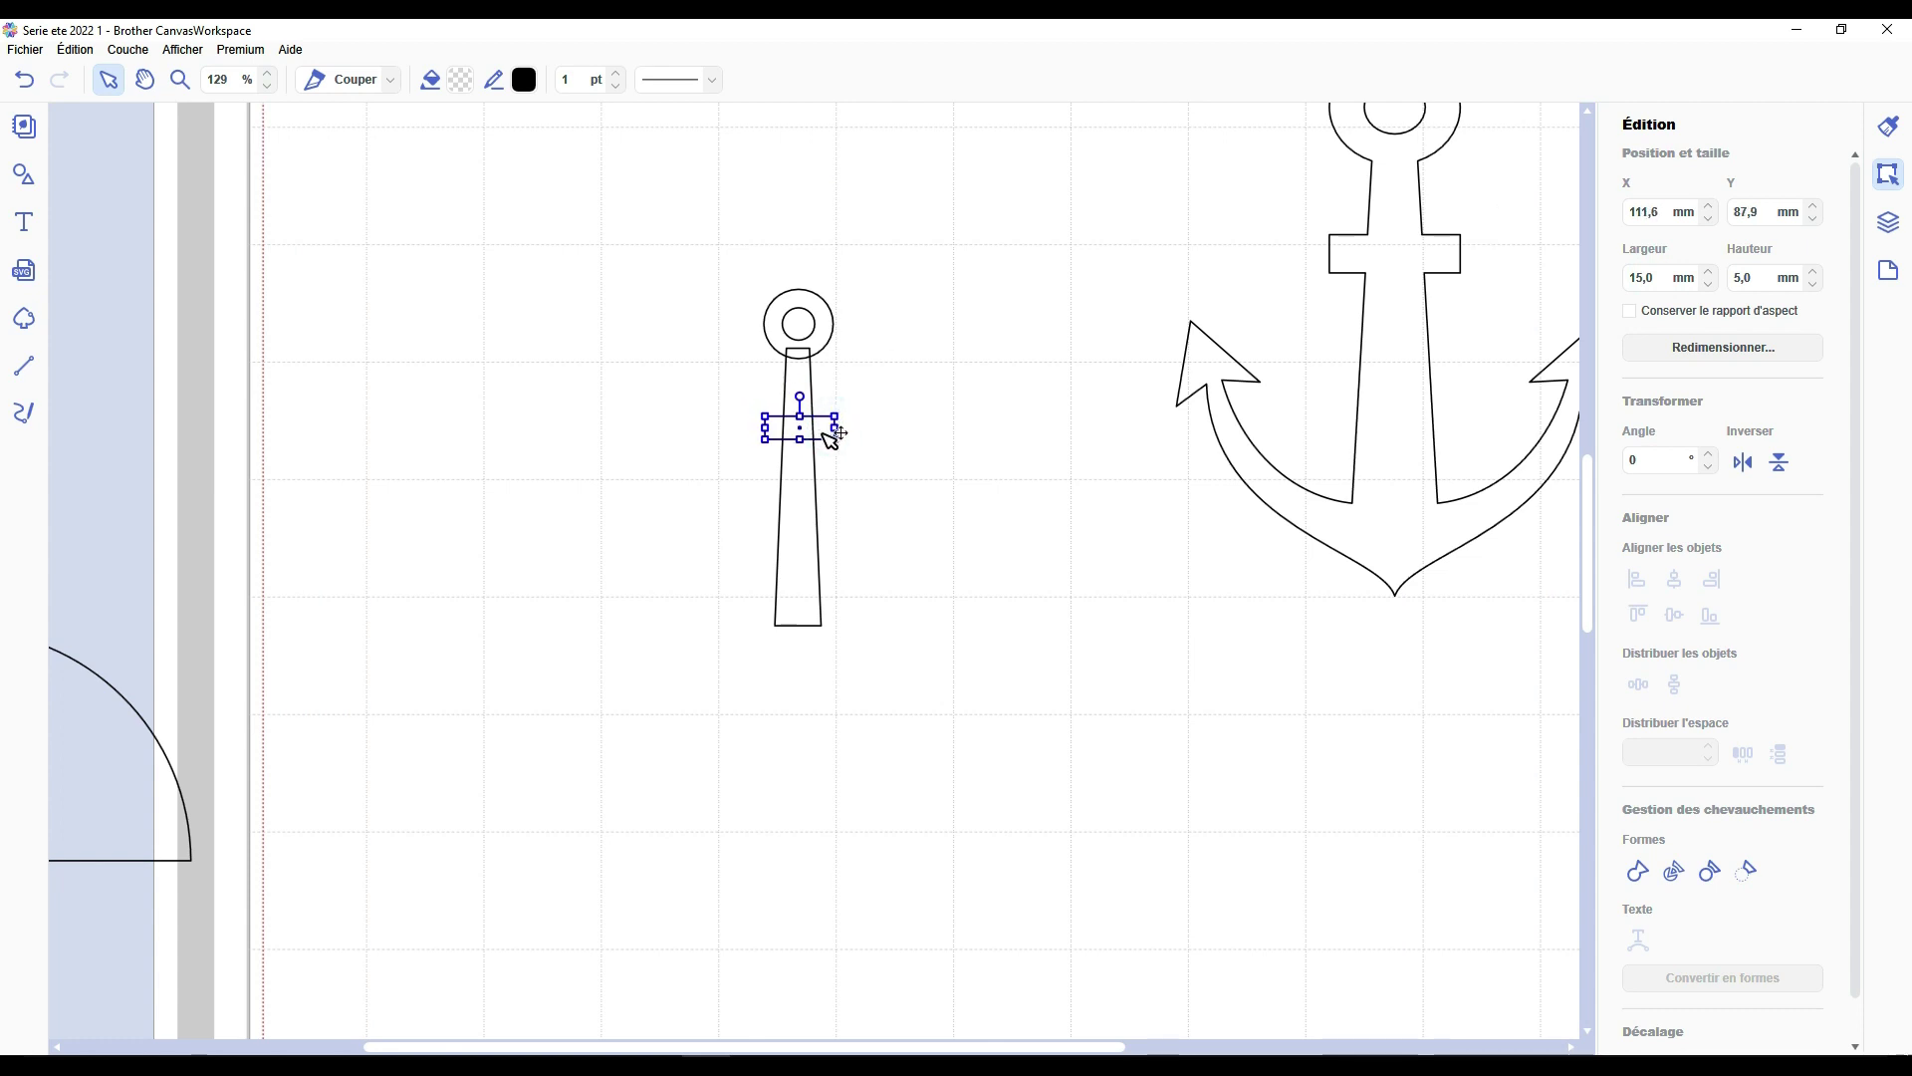
left_click(939, 475)
Place the half-disc just below the shank and flip it vertically.
scroll(876, 529, "down", 3)
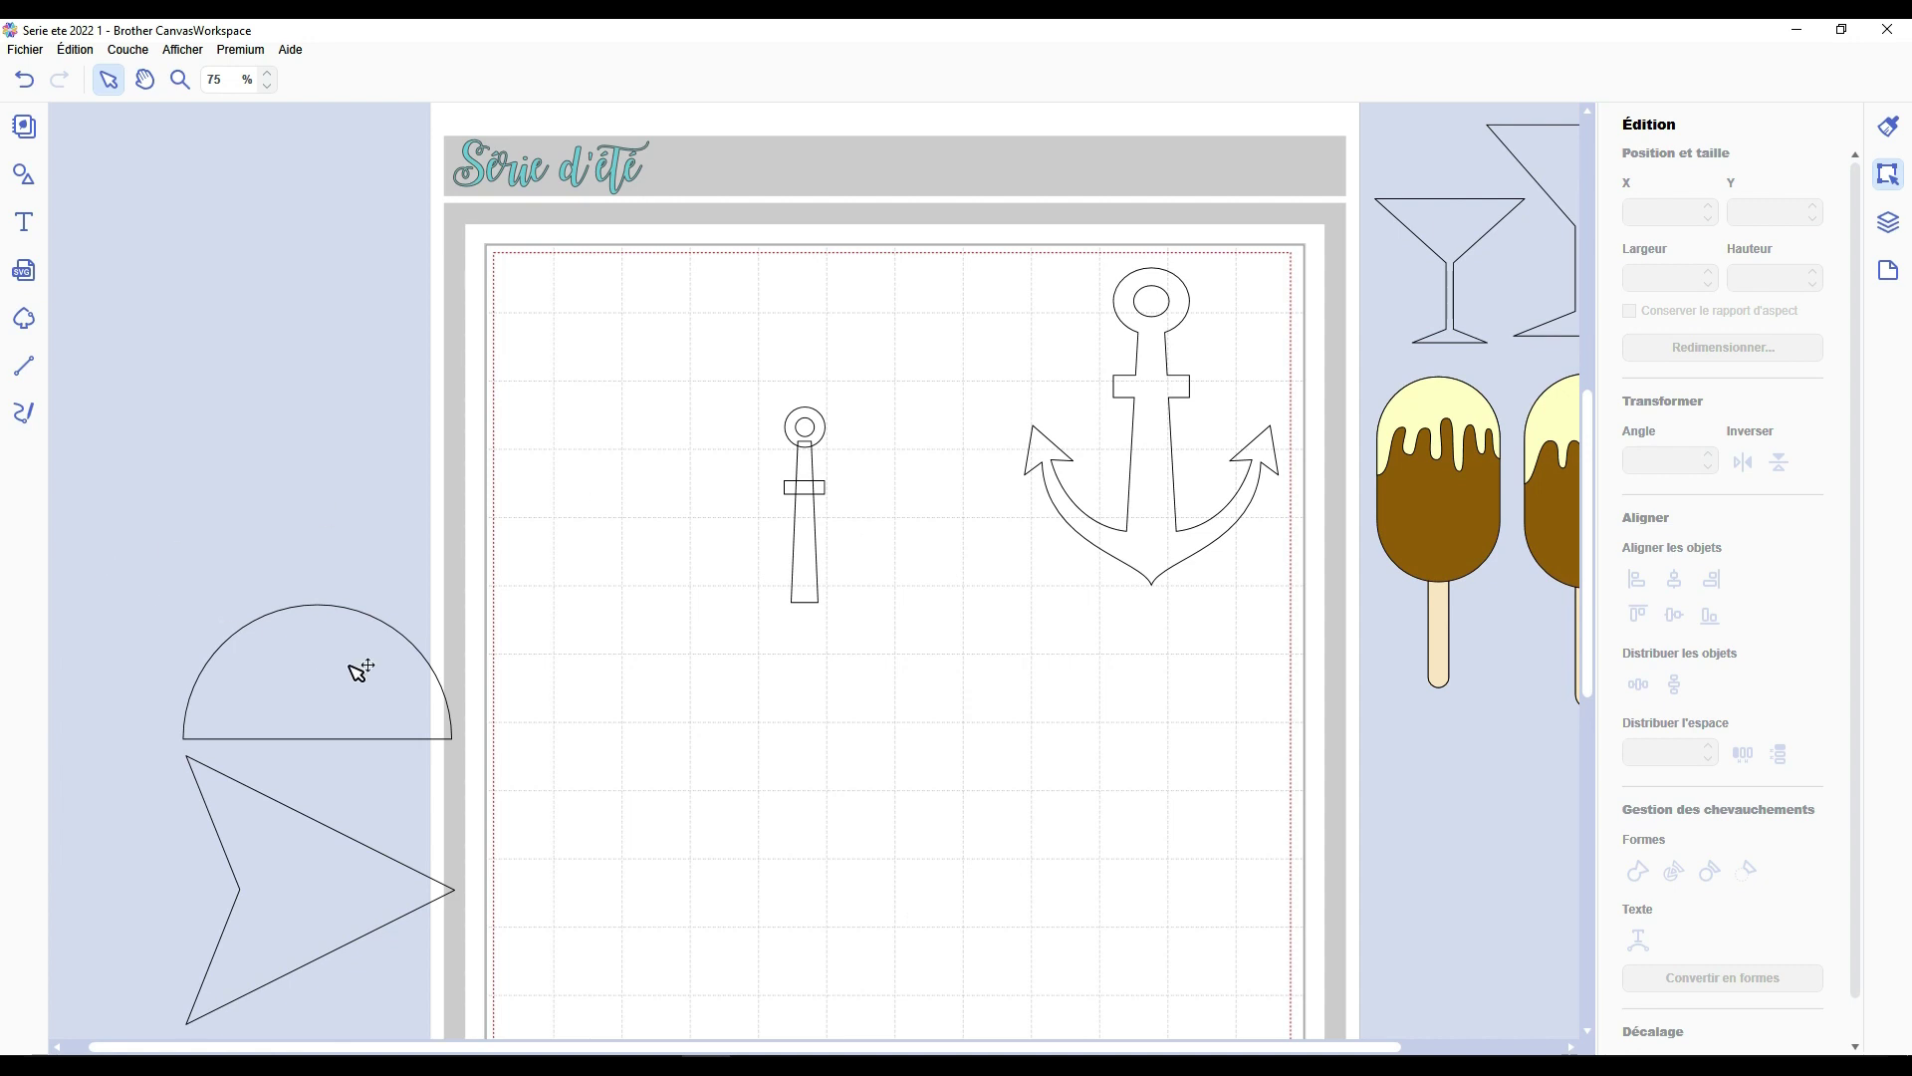
left_click_drag(361, 671, 741, 700)
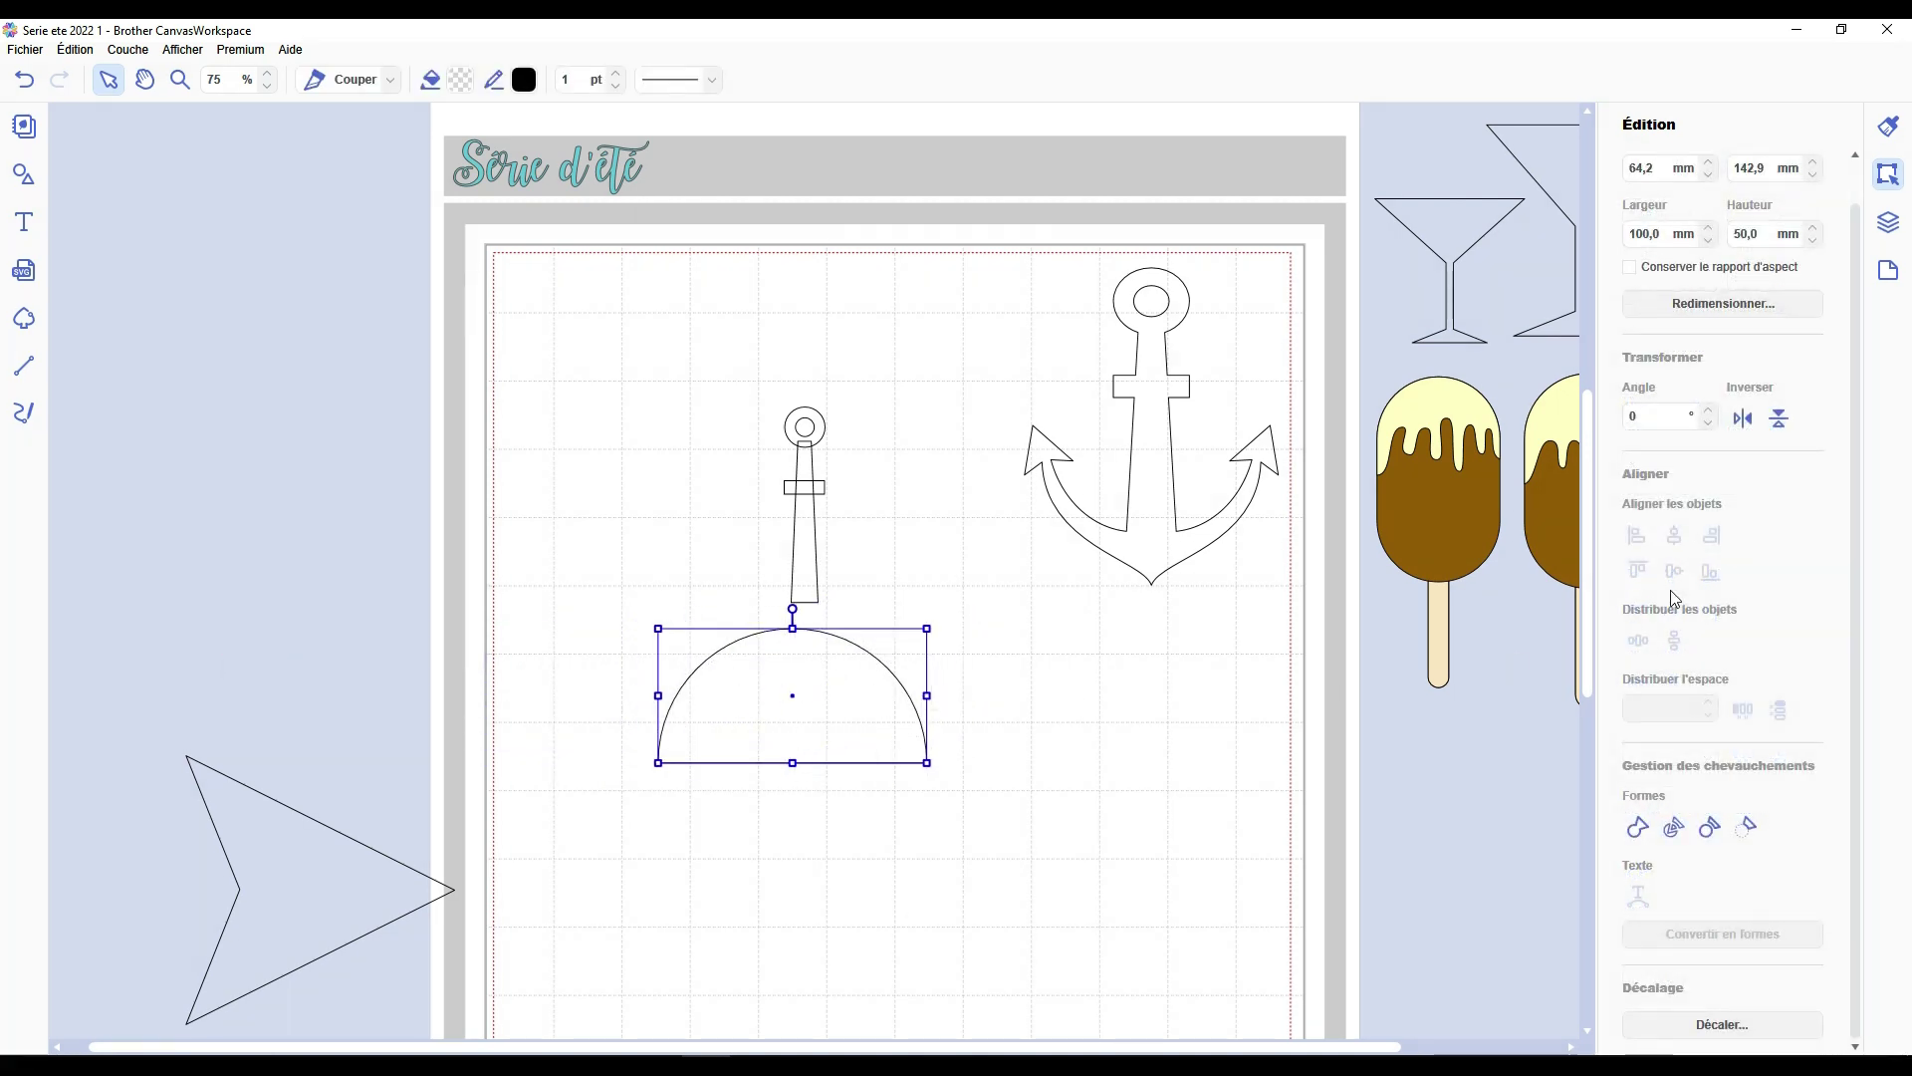
left_click(1781, 422)
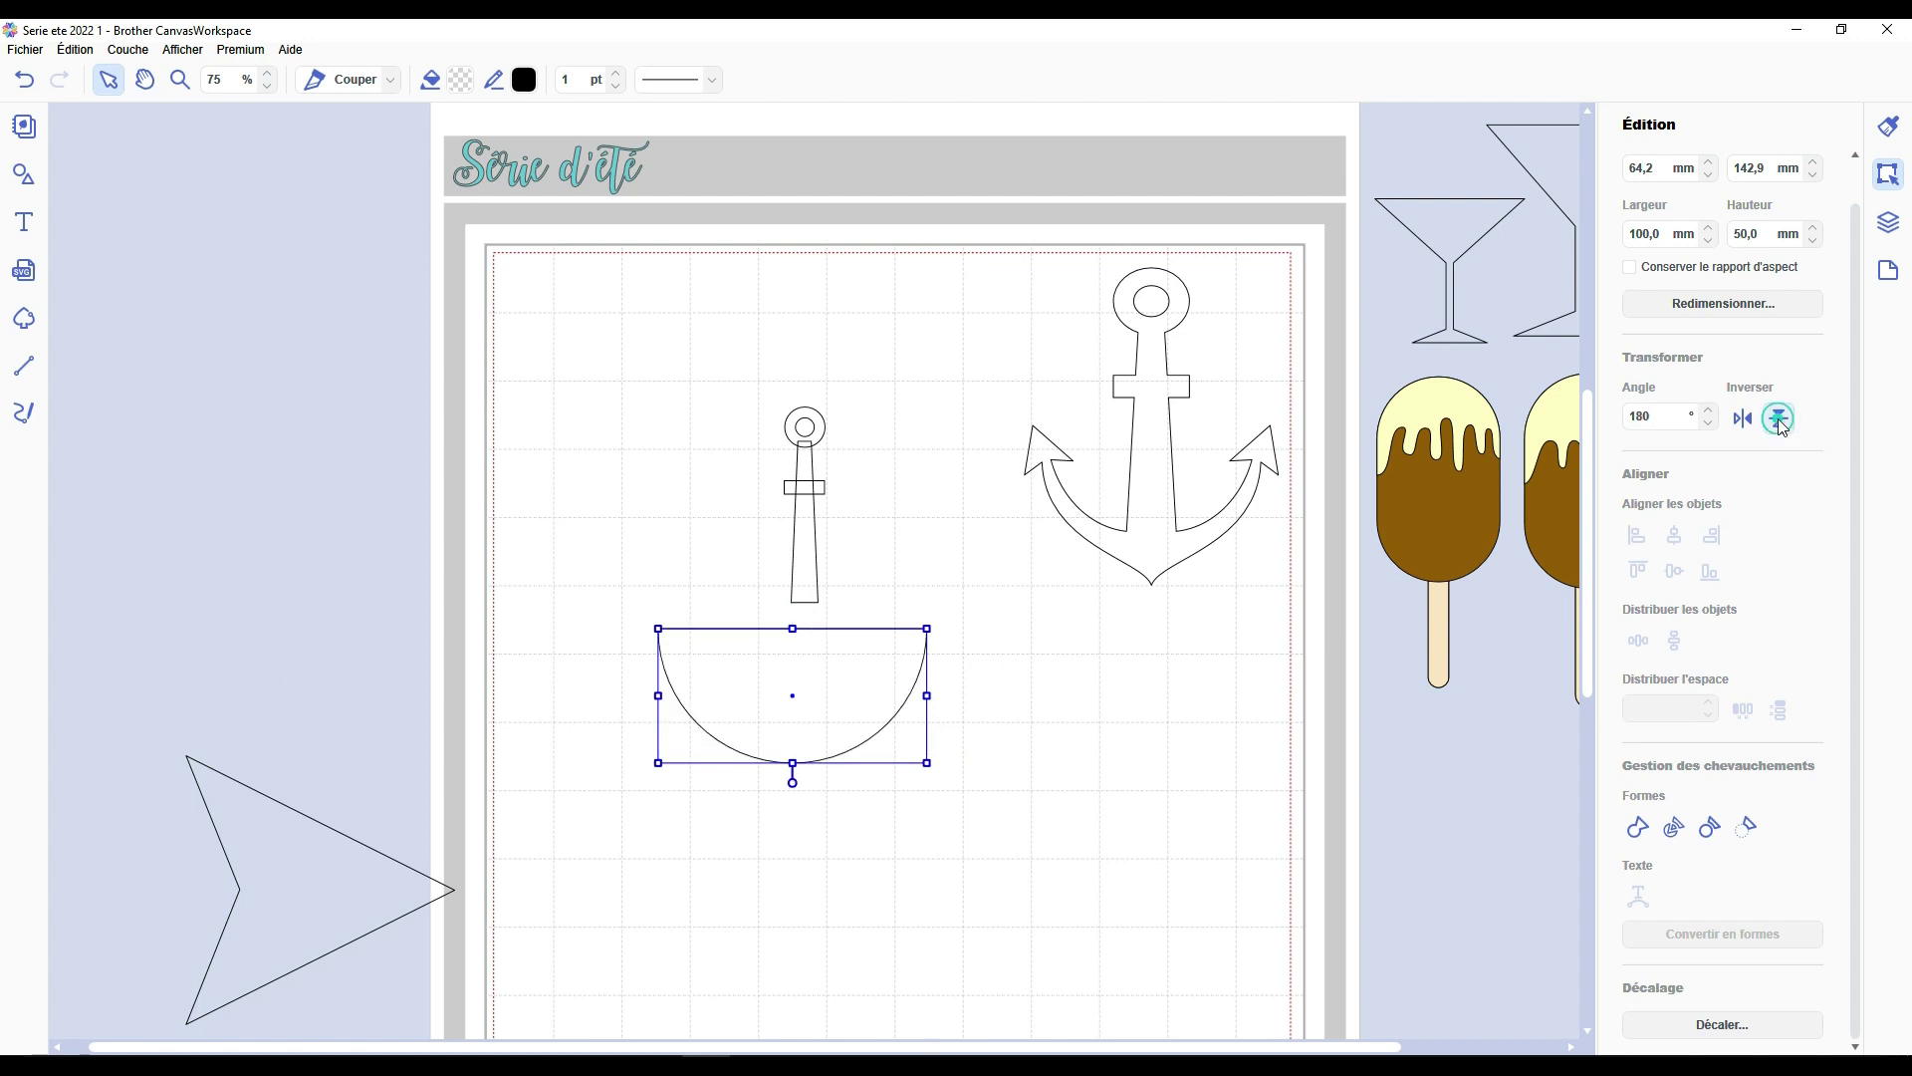
Create a 10 mm inward offset of the half-disc with rounded corners and stretch it upward to about 41.1 mm high.
left_click(1714, 1036)
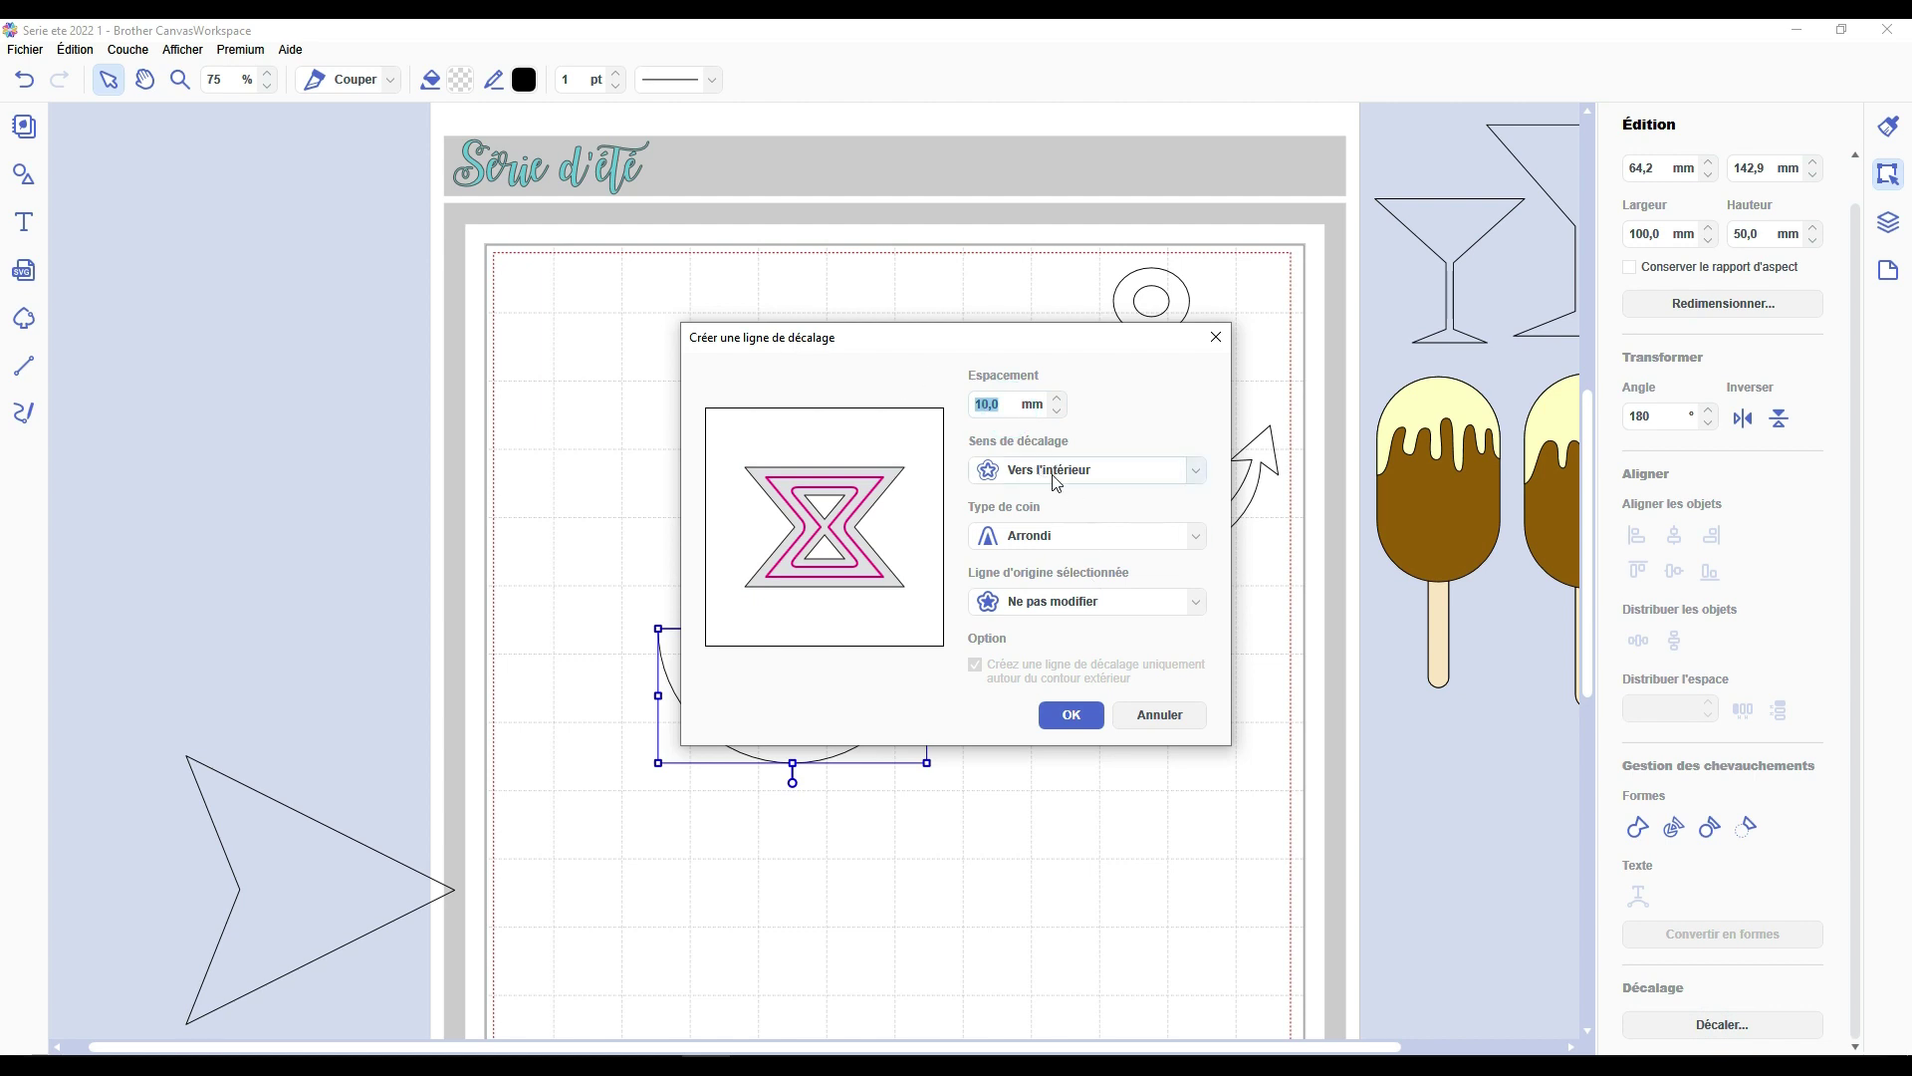
left_click(1071, 714)
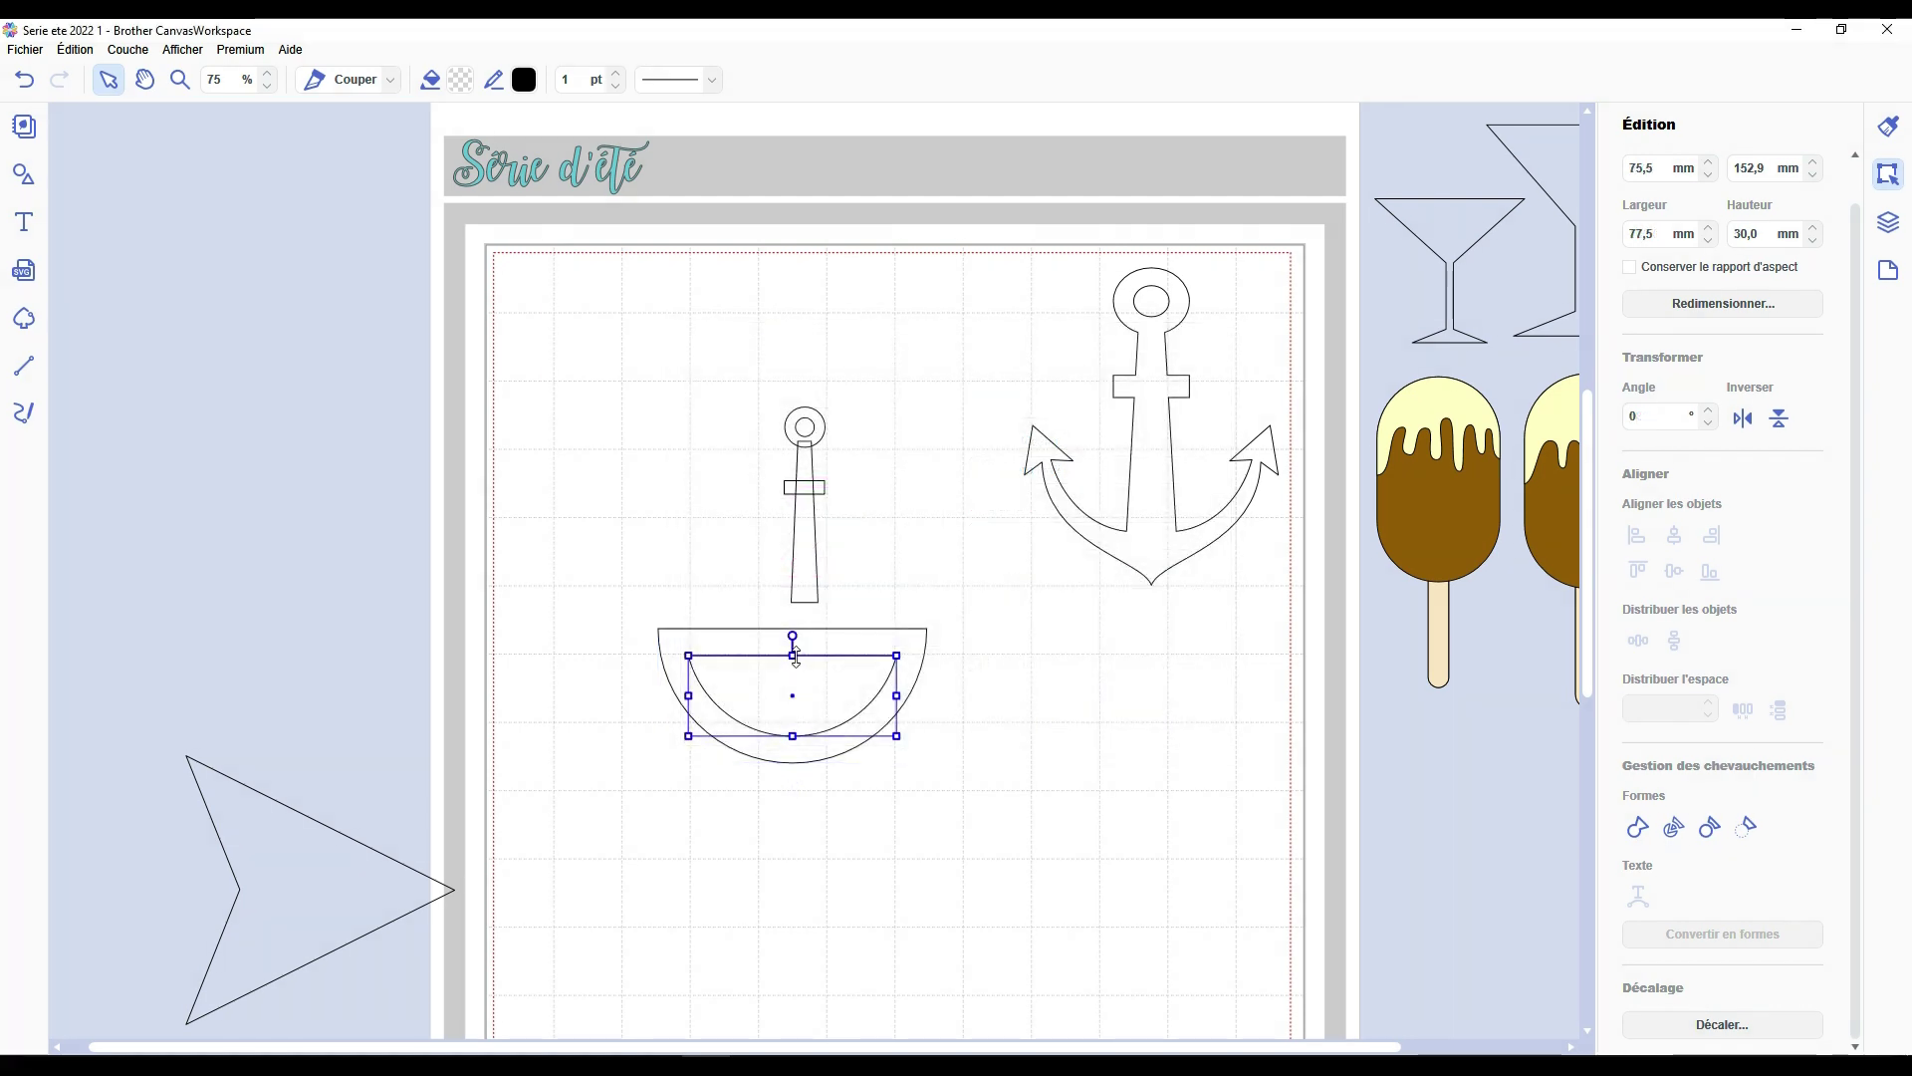
left_click_drag(793, 656, 793, 626)
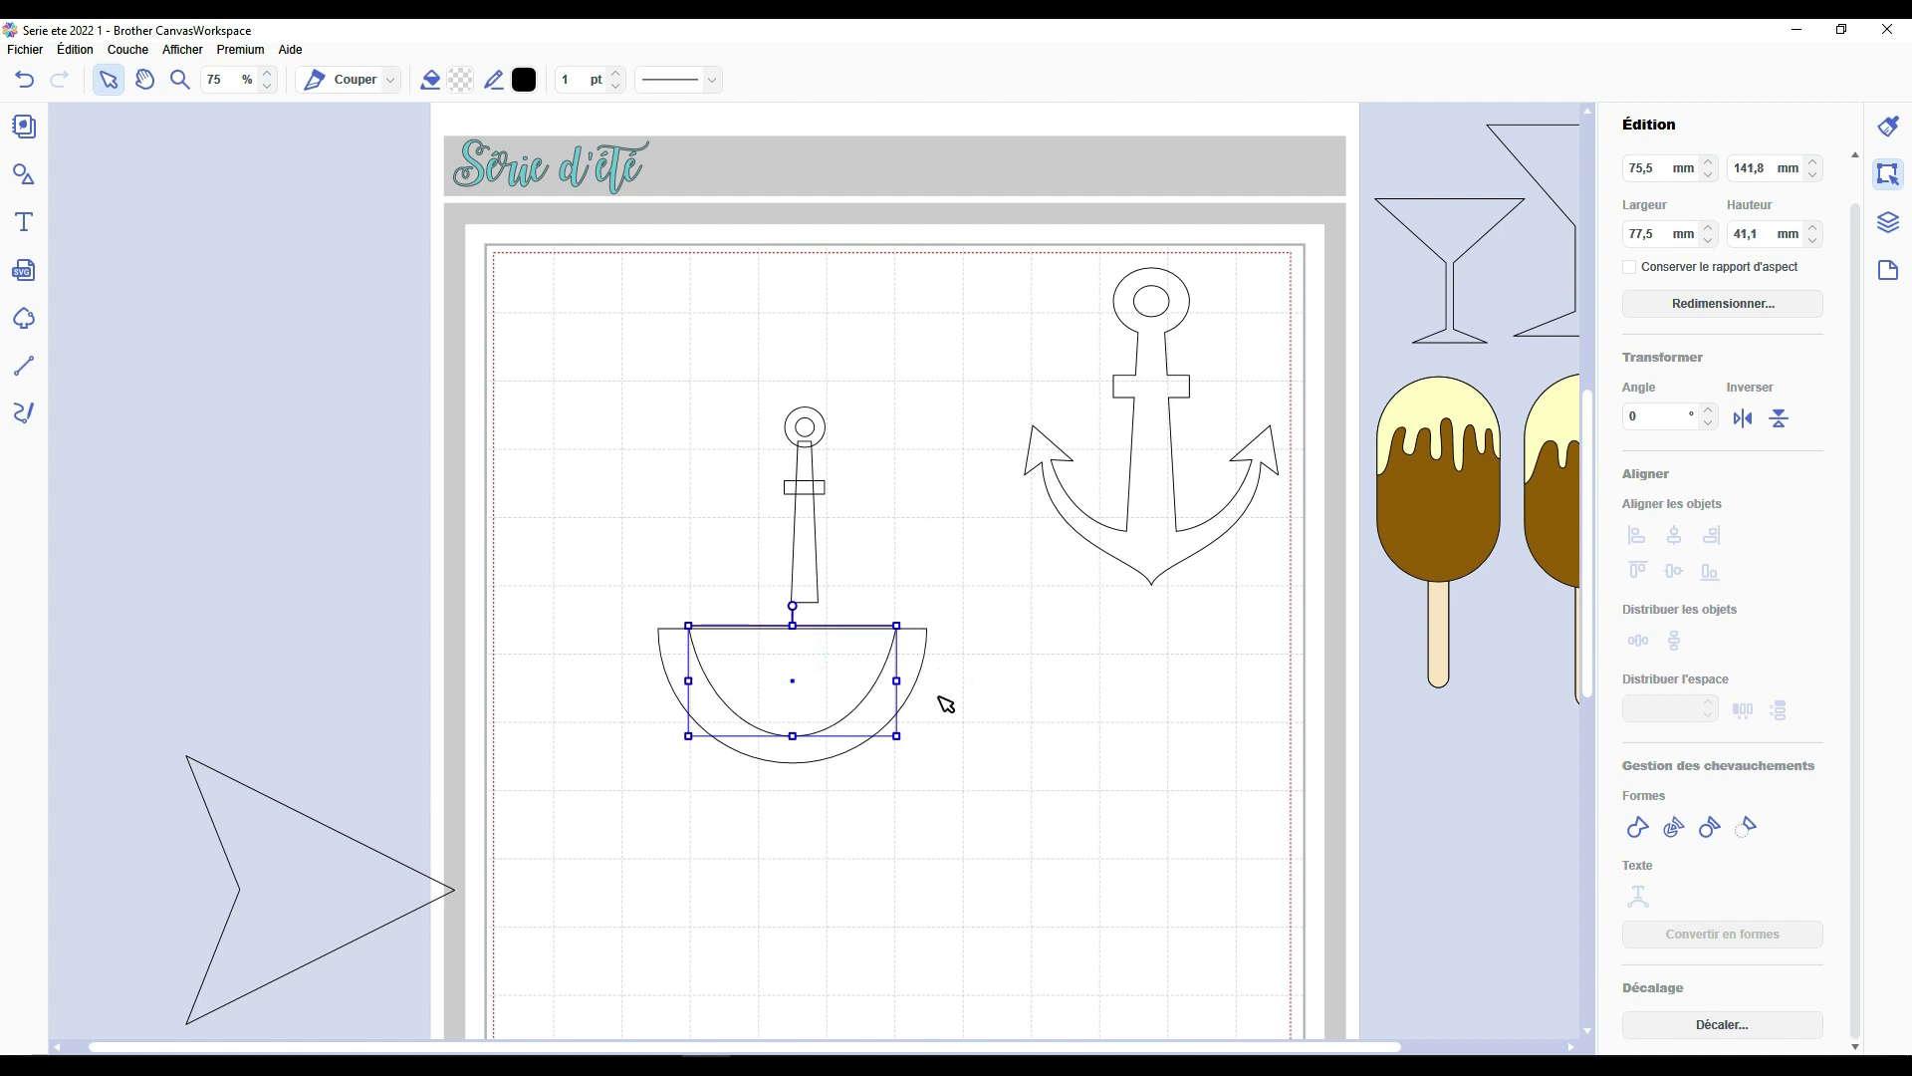
Subtract the inner offset shape from the half-disc to form a crescent and delete the leftover inner shape.
left_click_drag(964, 714, 799, 671)
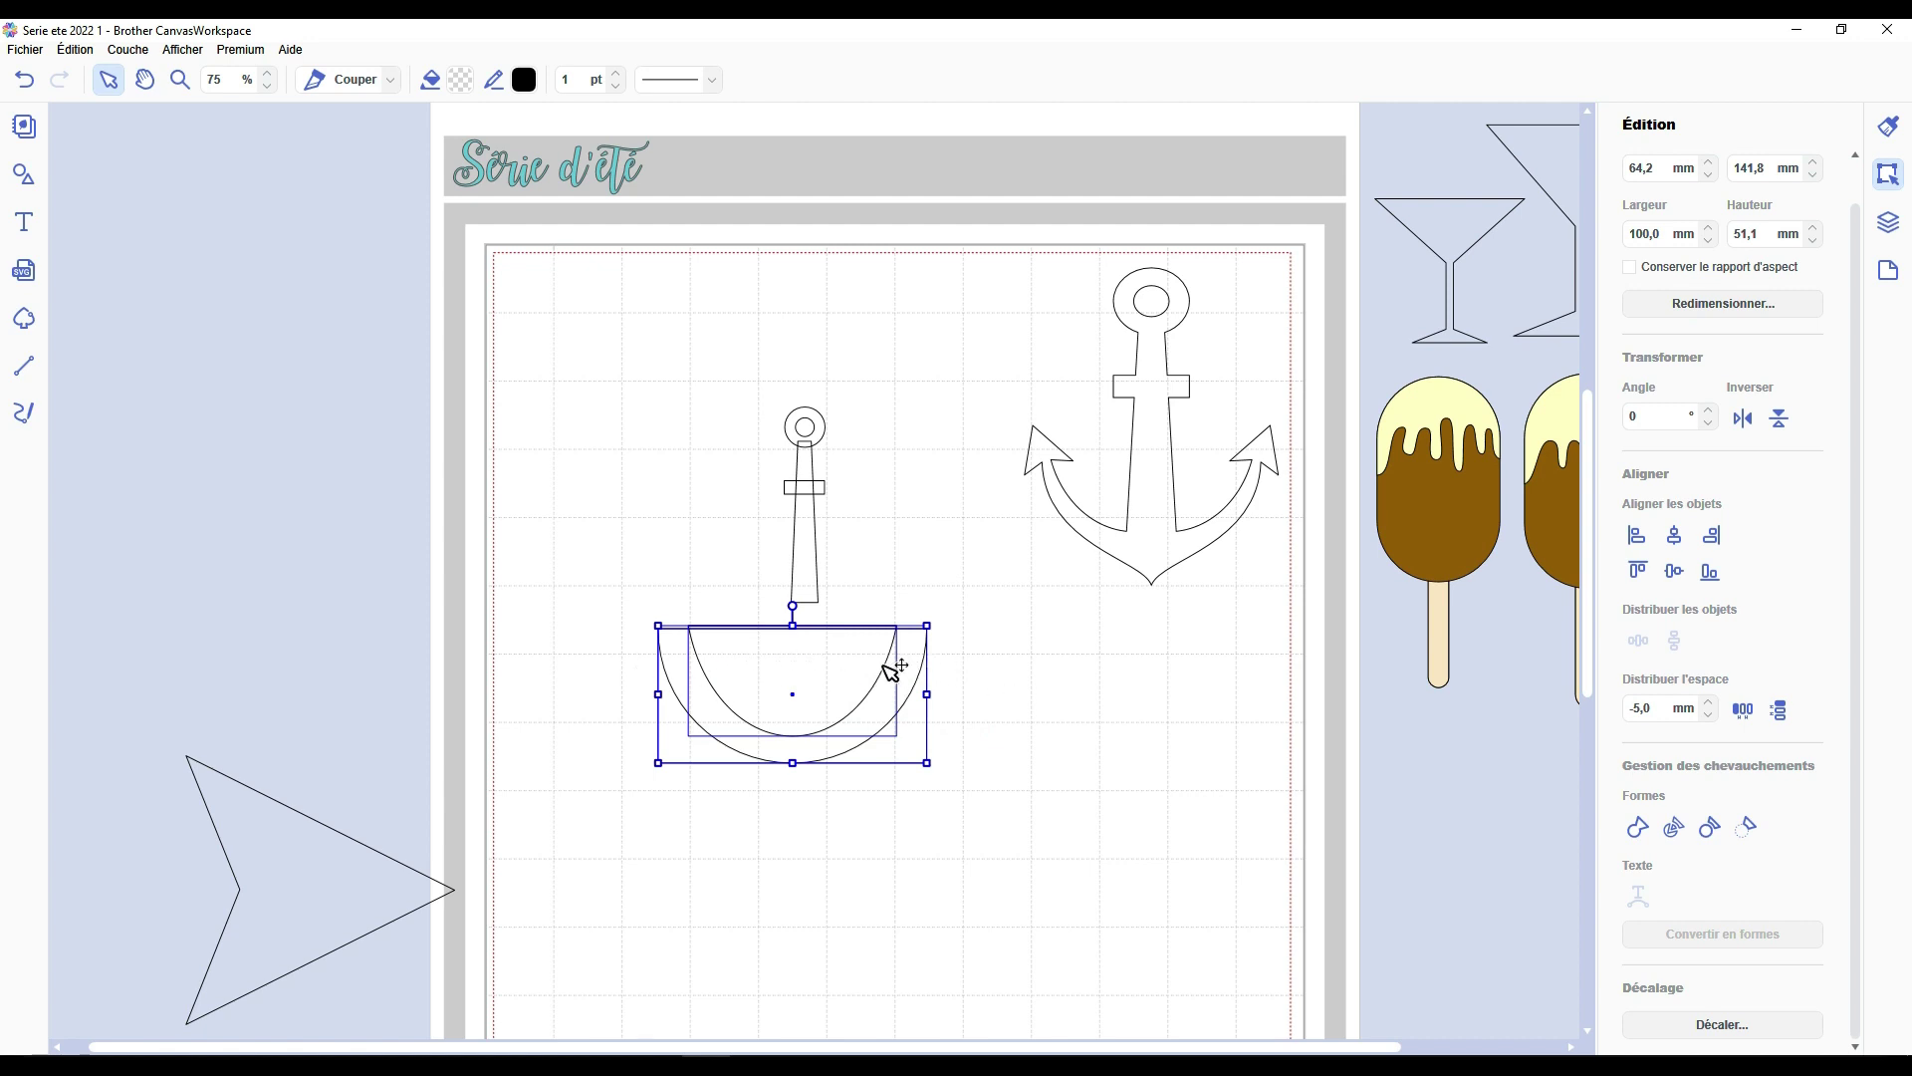
left_click(1674, 826)
left_click(1085, 804)
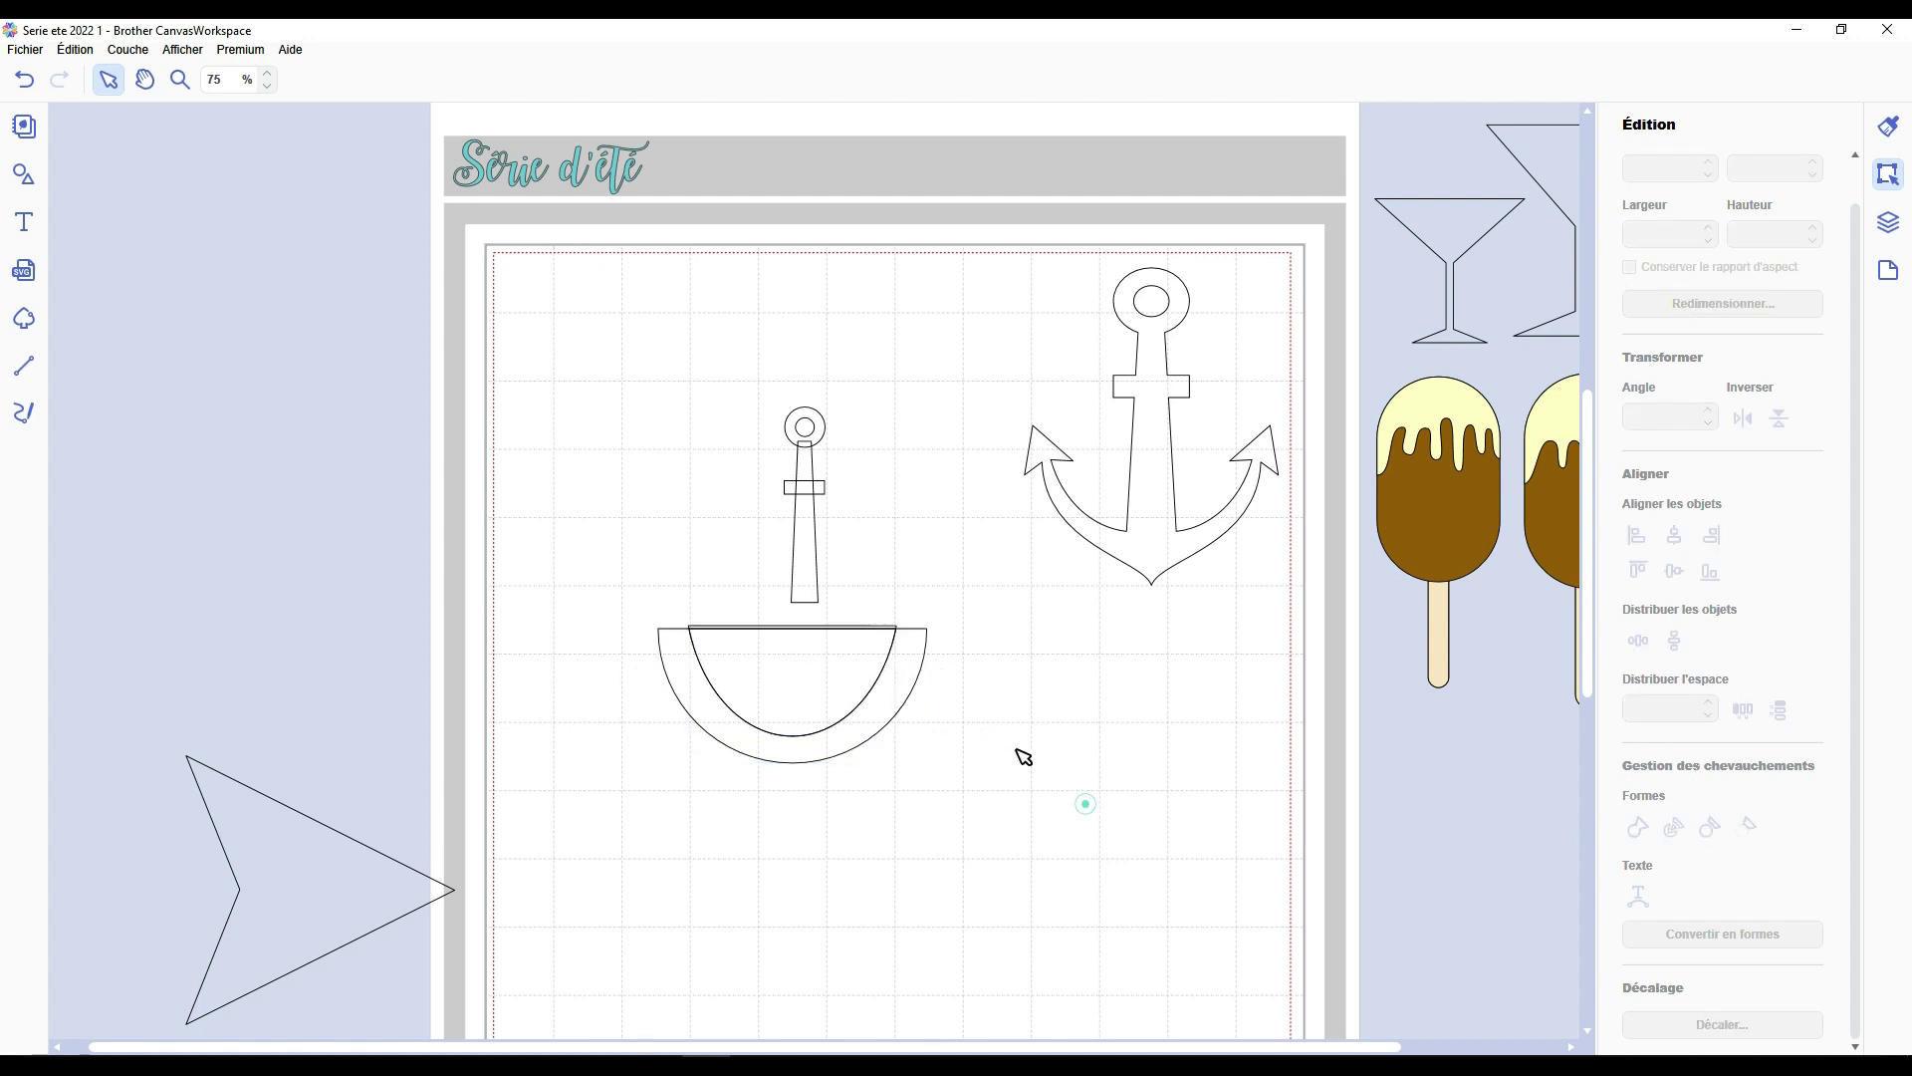
left_click_drag(904, 657, 935, 809)
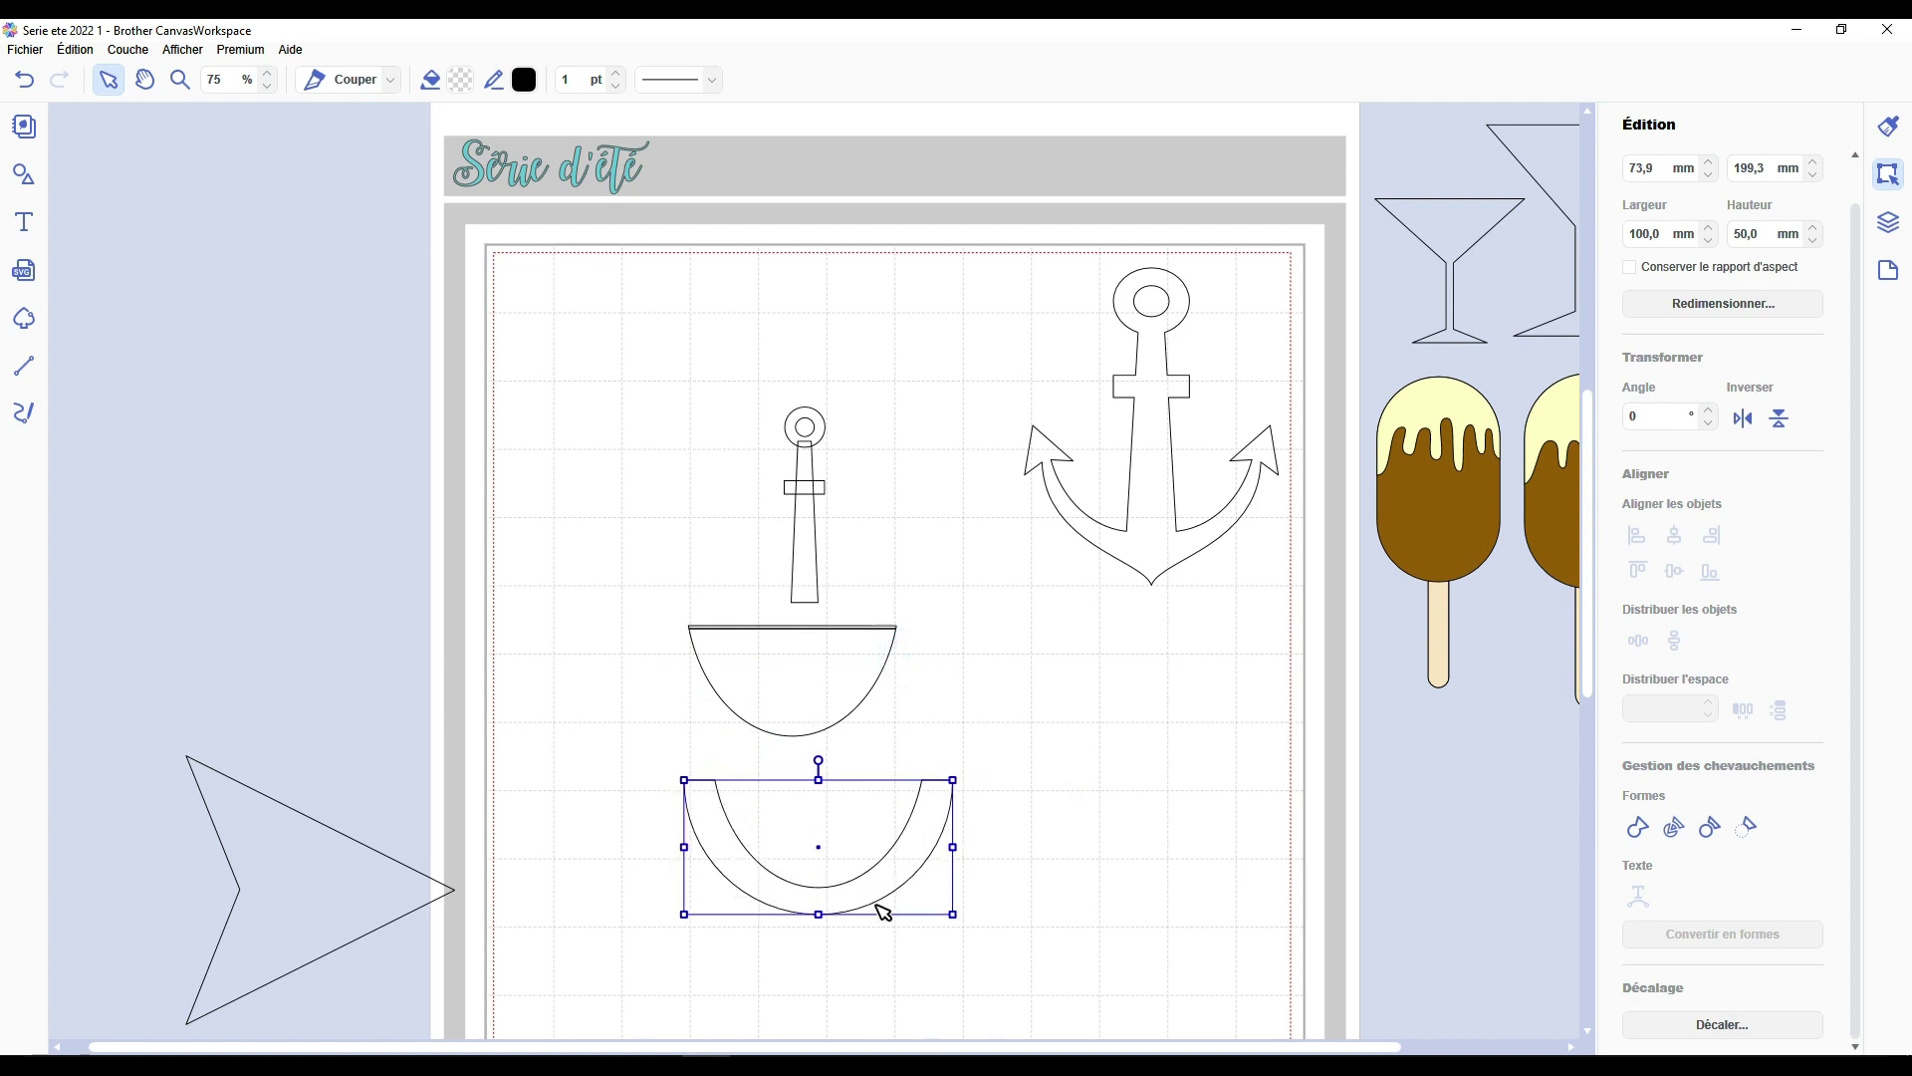
left_click(934, 717)
Move the crescent onto the shank's base and scale it to about 55.6 × 27.8 mm.
left_click_drag(810, 910, 803, 630)
scroll(803, 629, "up", 3)
scroll(800, 630, "up", 2)
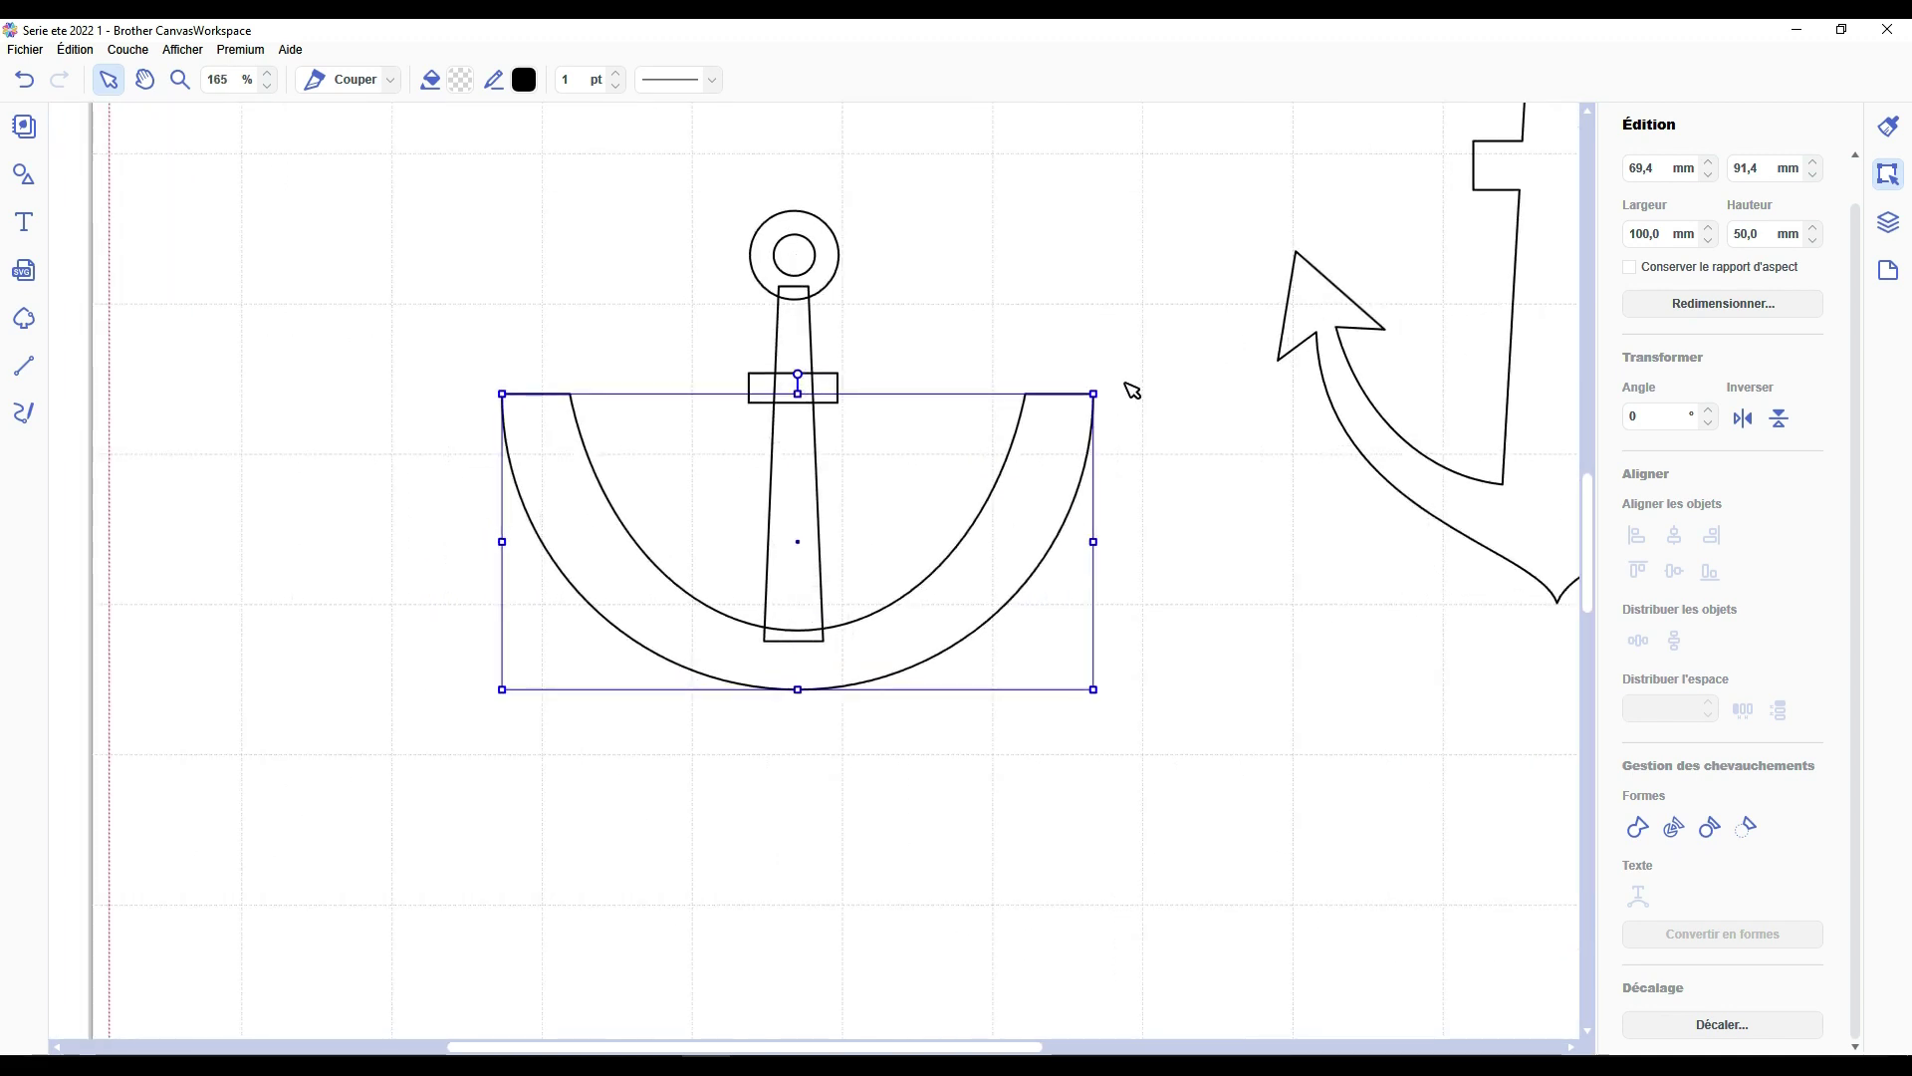
left_click_drag(1099, 389, 935, 543)
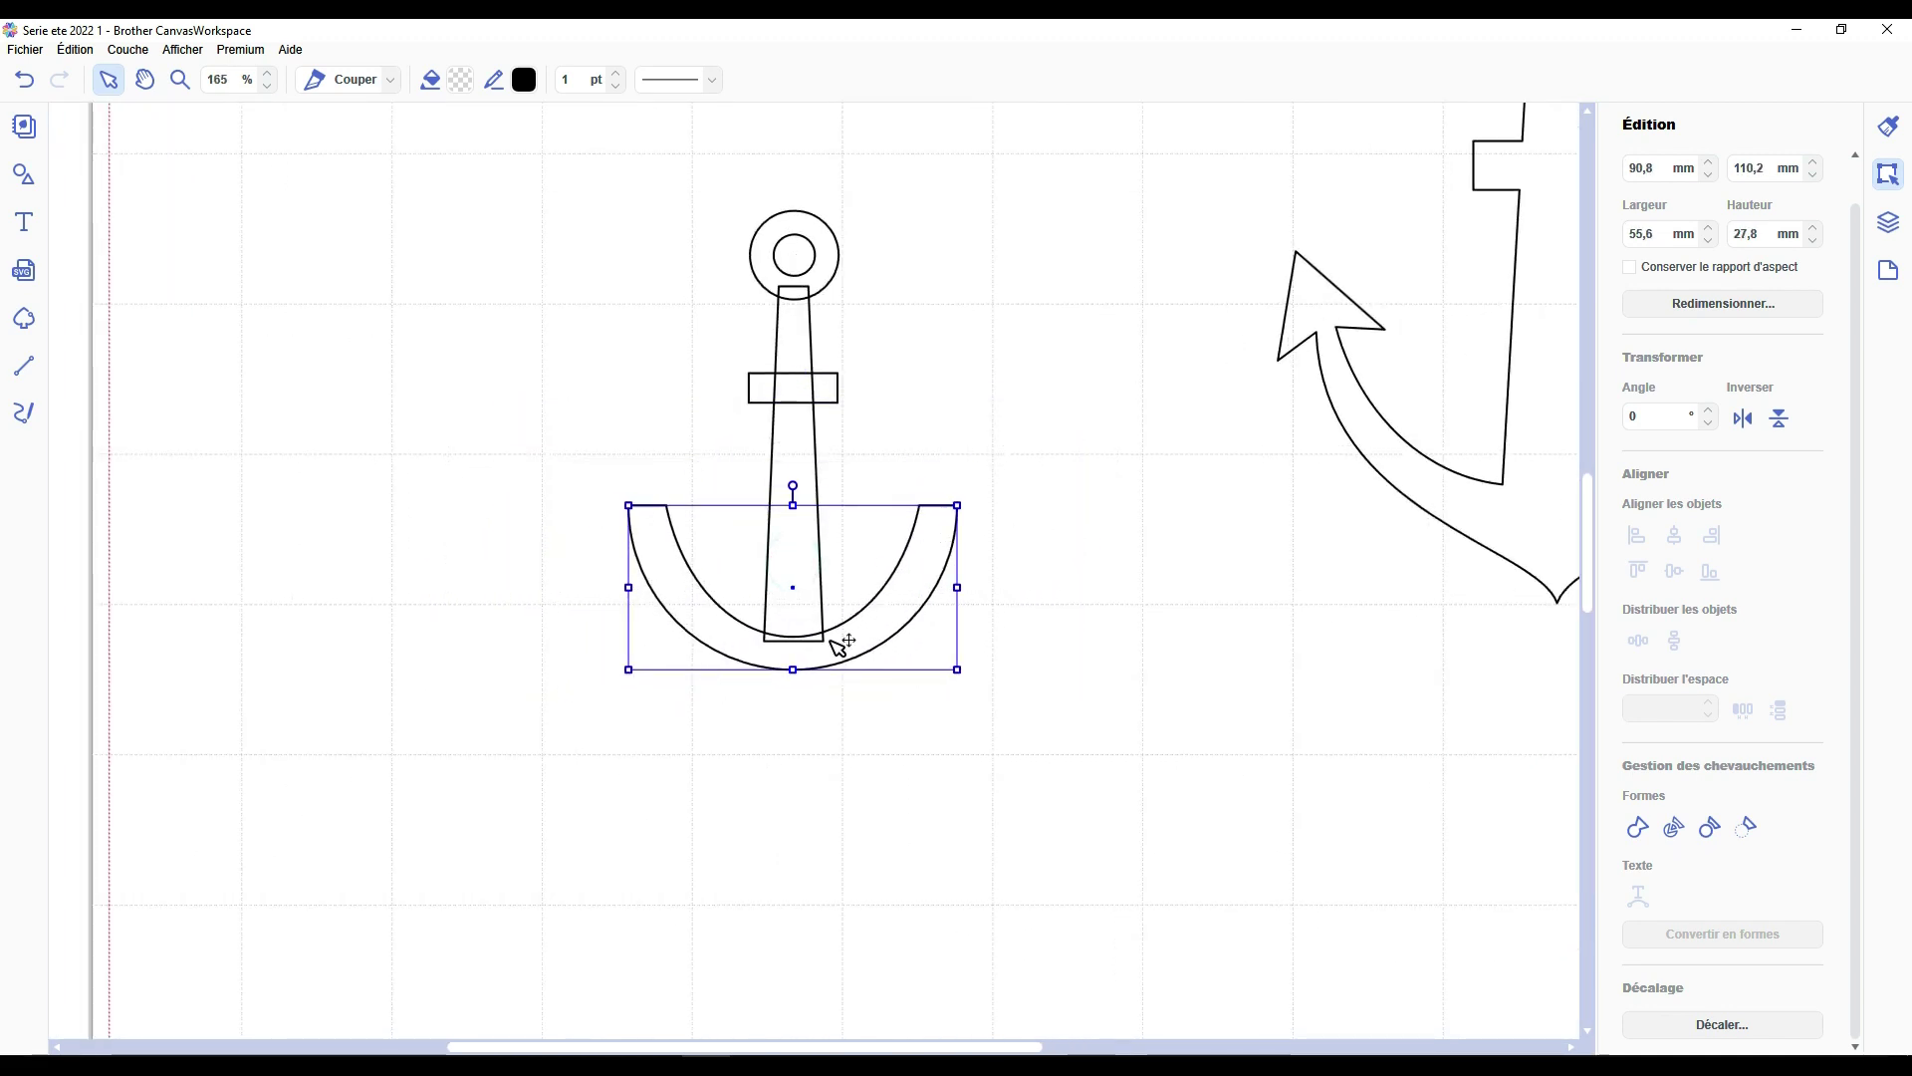
left_click(1017, 681)
Enlarge all the anchor parts together to about 109 × 152 mm and align their centres on one vertical axis.
scroll(960, 768, "down", 8)
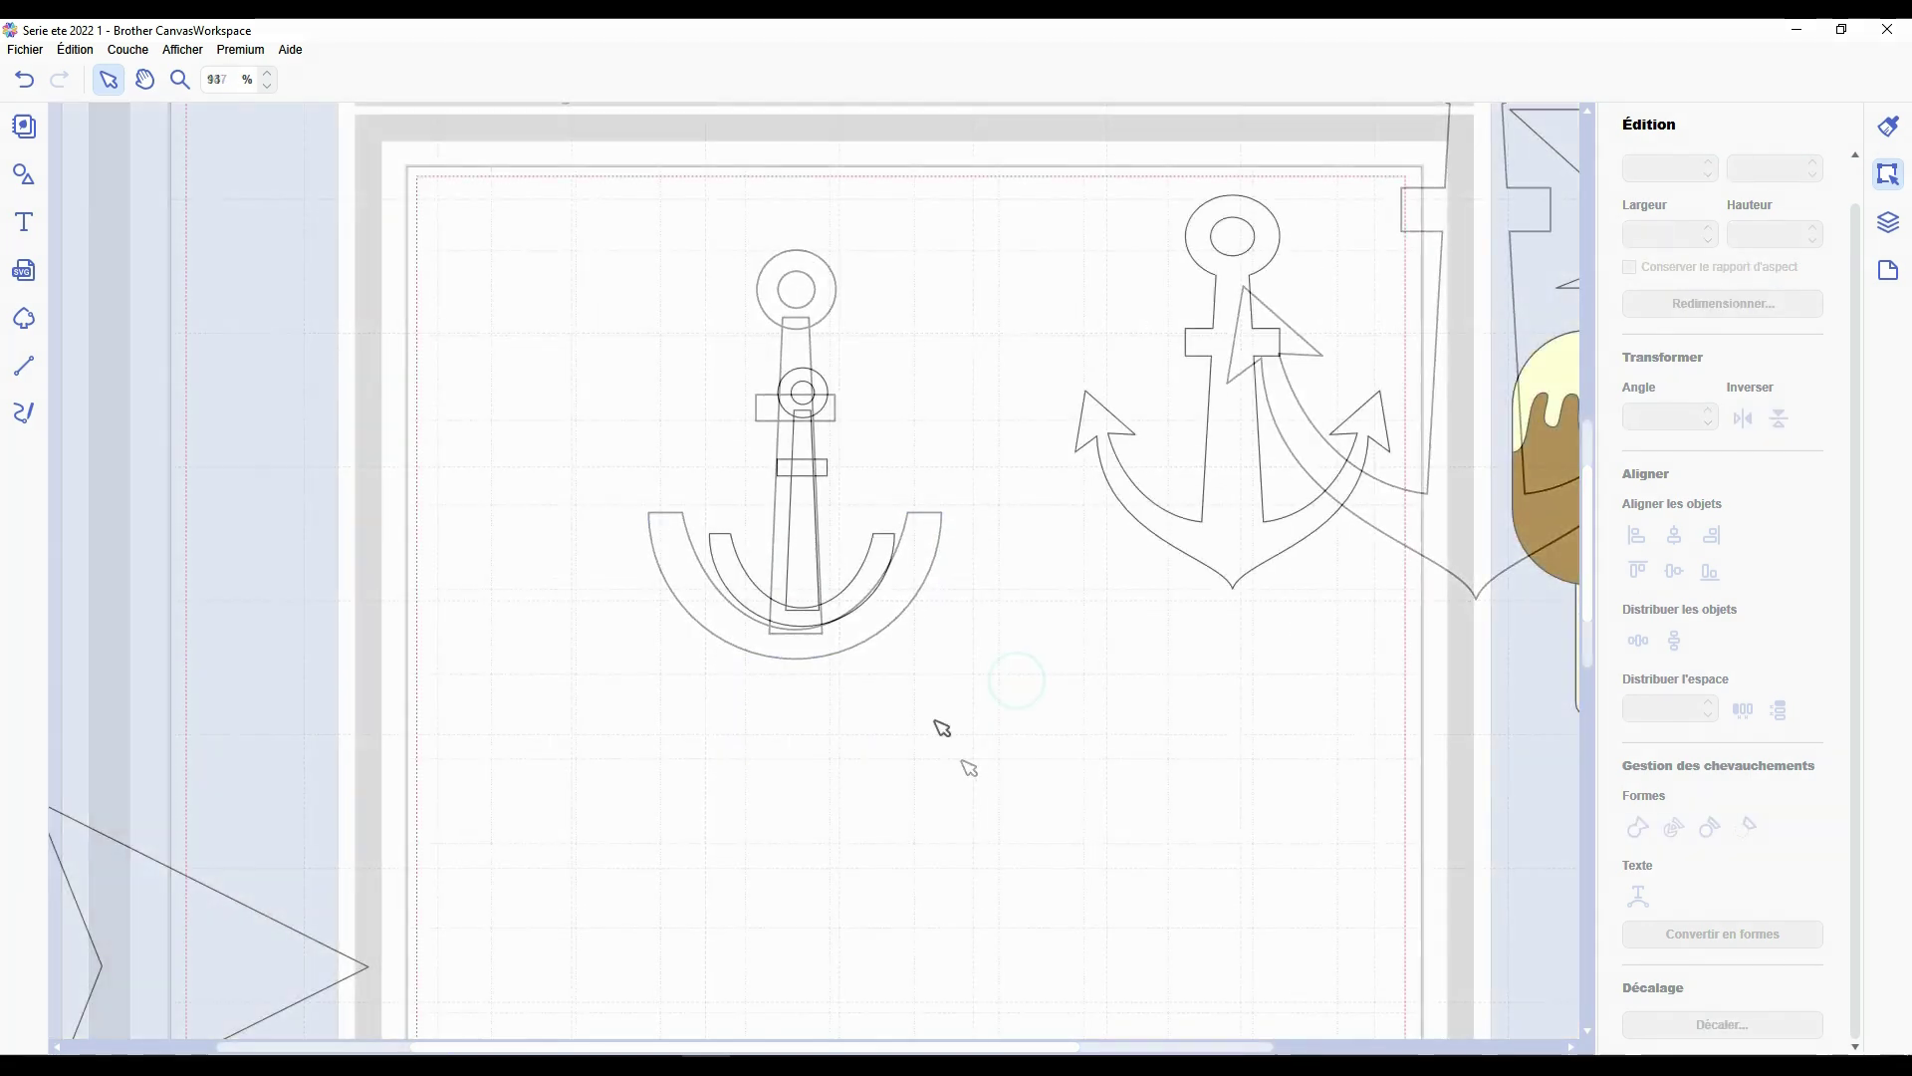
scroll(593, 618, "up", 4)
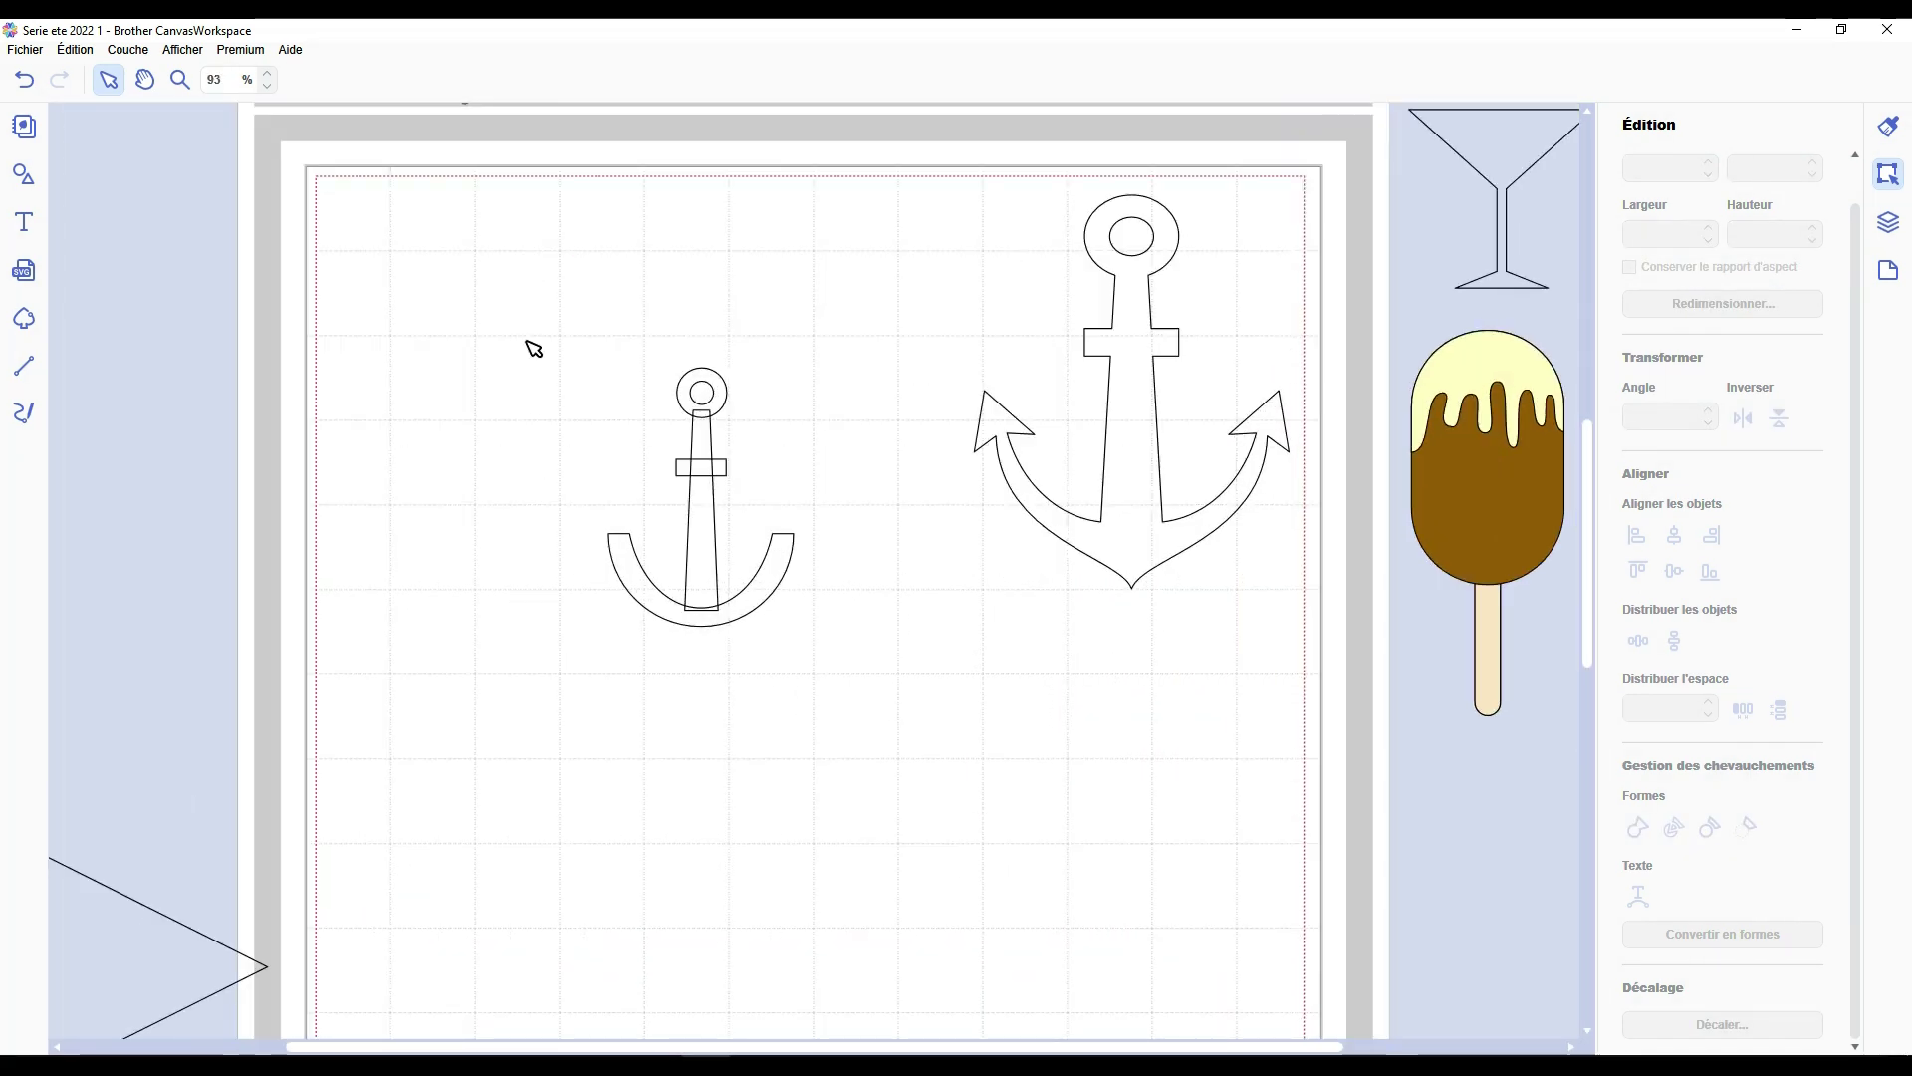
left_click_drag(526, 339, 875, 751)
left_click_drag(794, 626, 973, 875)
left_click_drag(809, 715, 896, 675)
left_click_drag(953, 216, 726, 960)
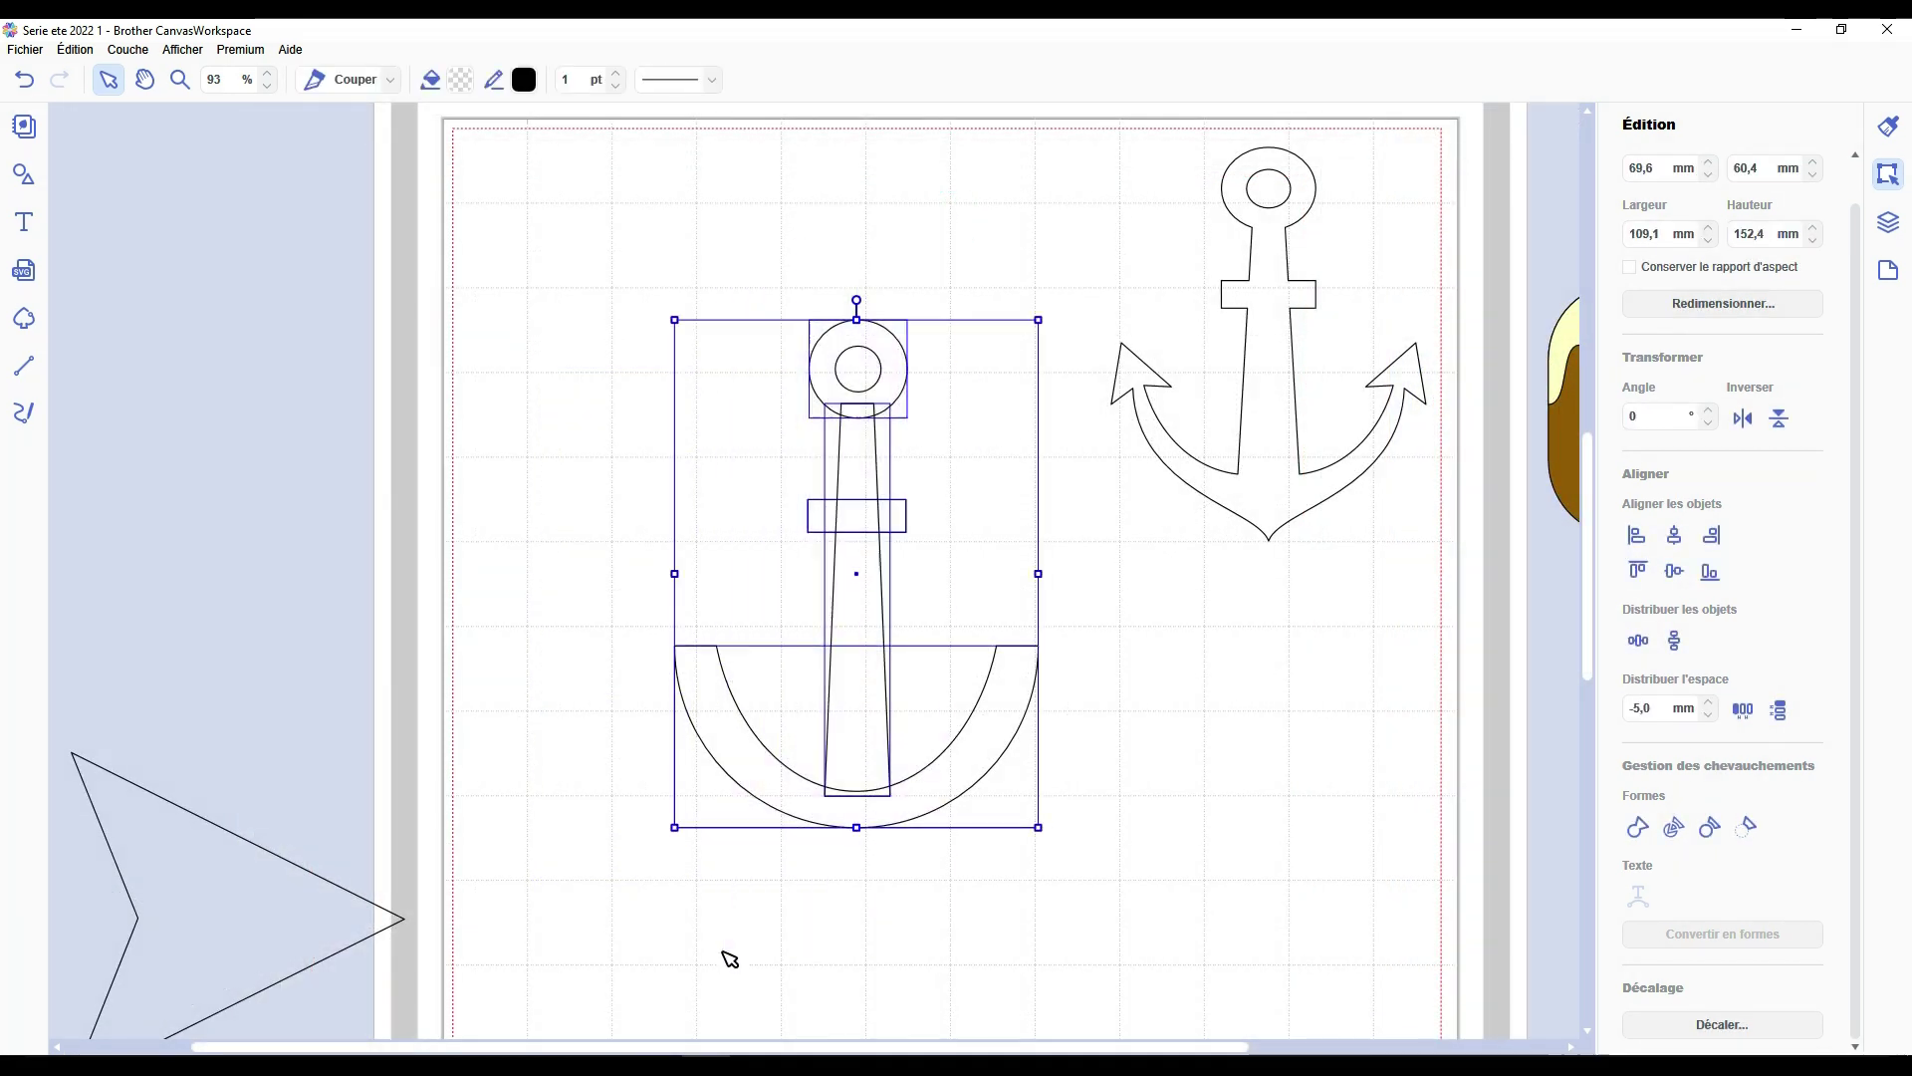
left_click(1679, 546)
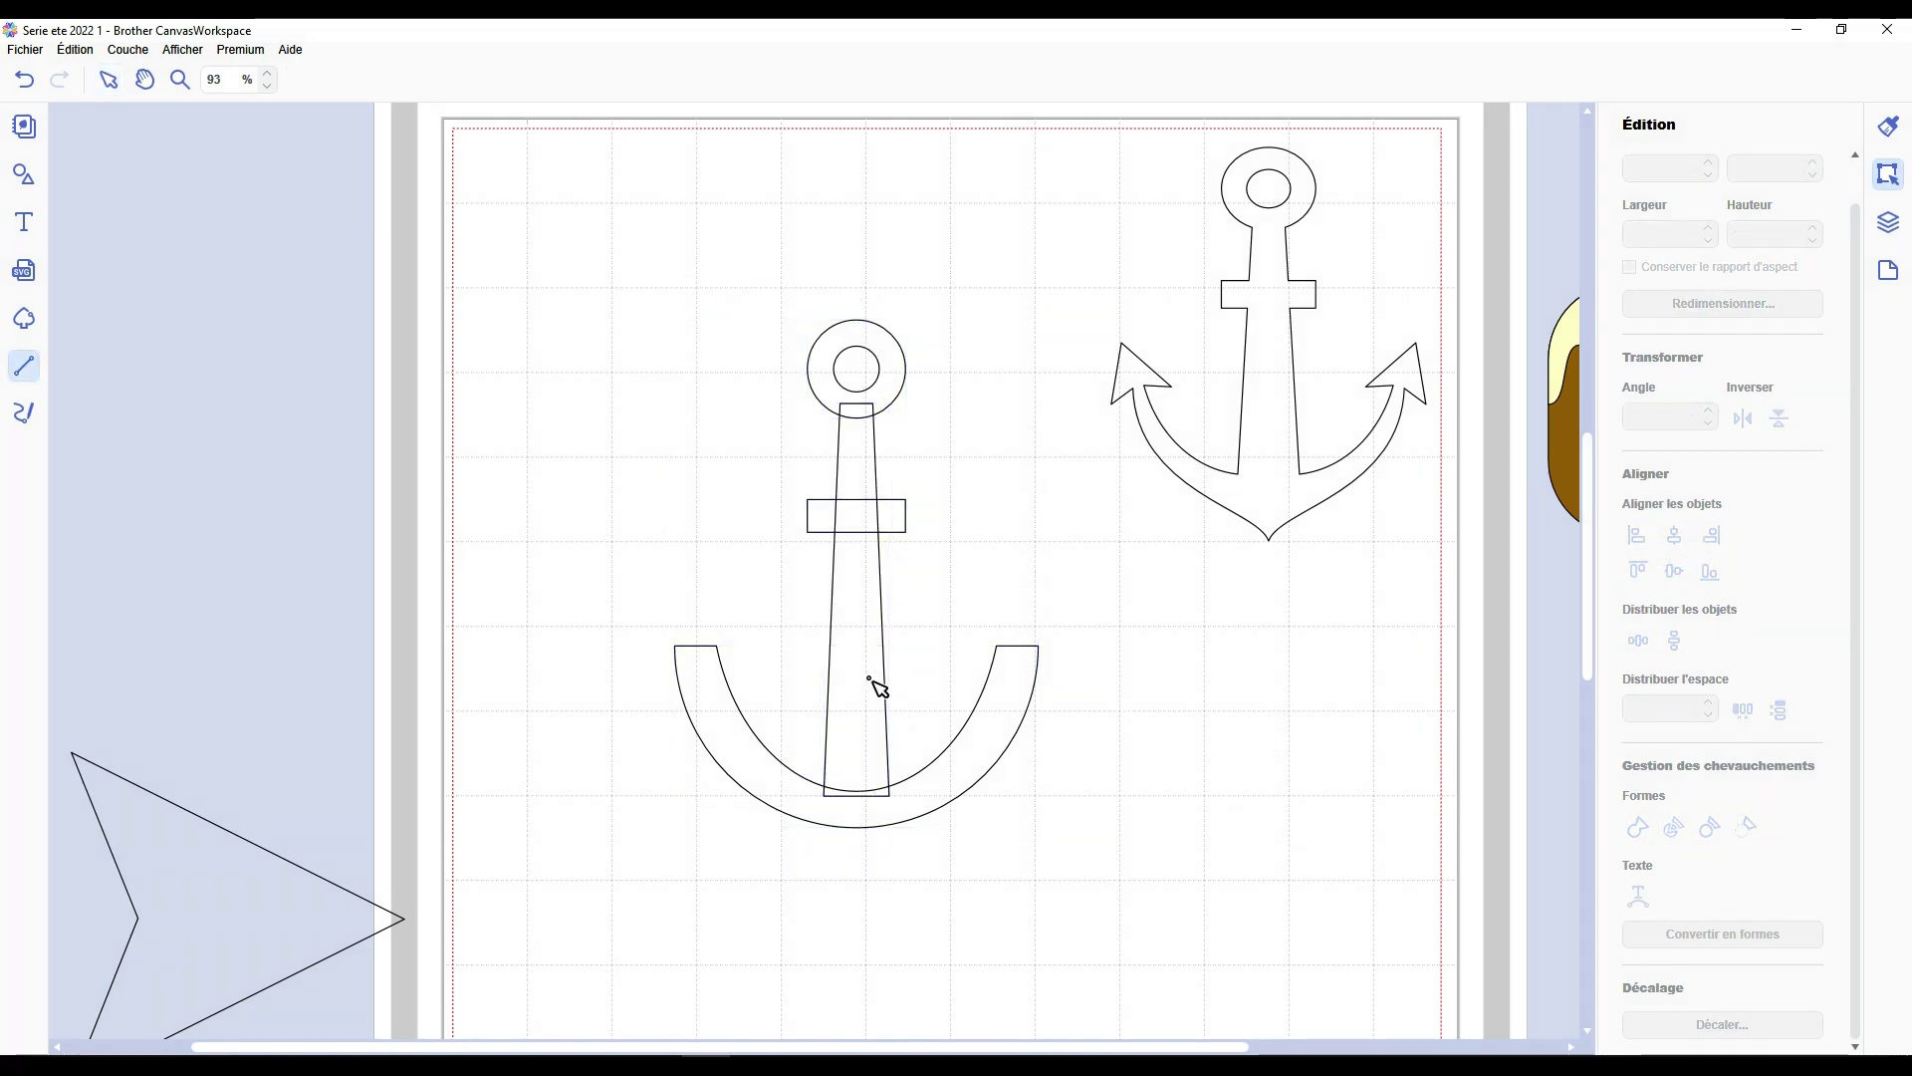
Draw a closed polygon around the anchor's left half, with a straight edge along the central axis from ring top to crescent base.
left_click(857, 319)
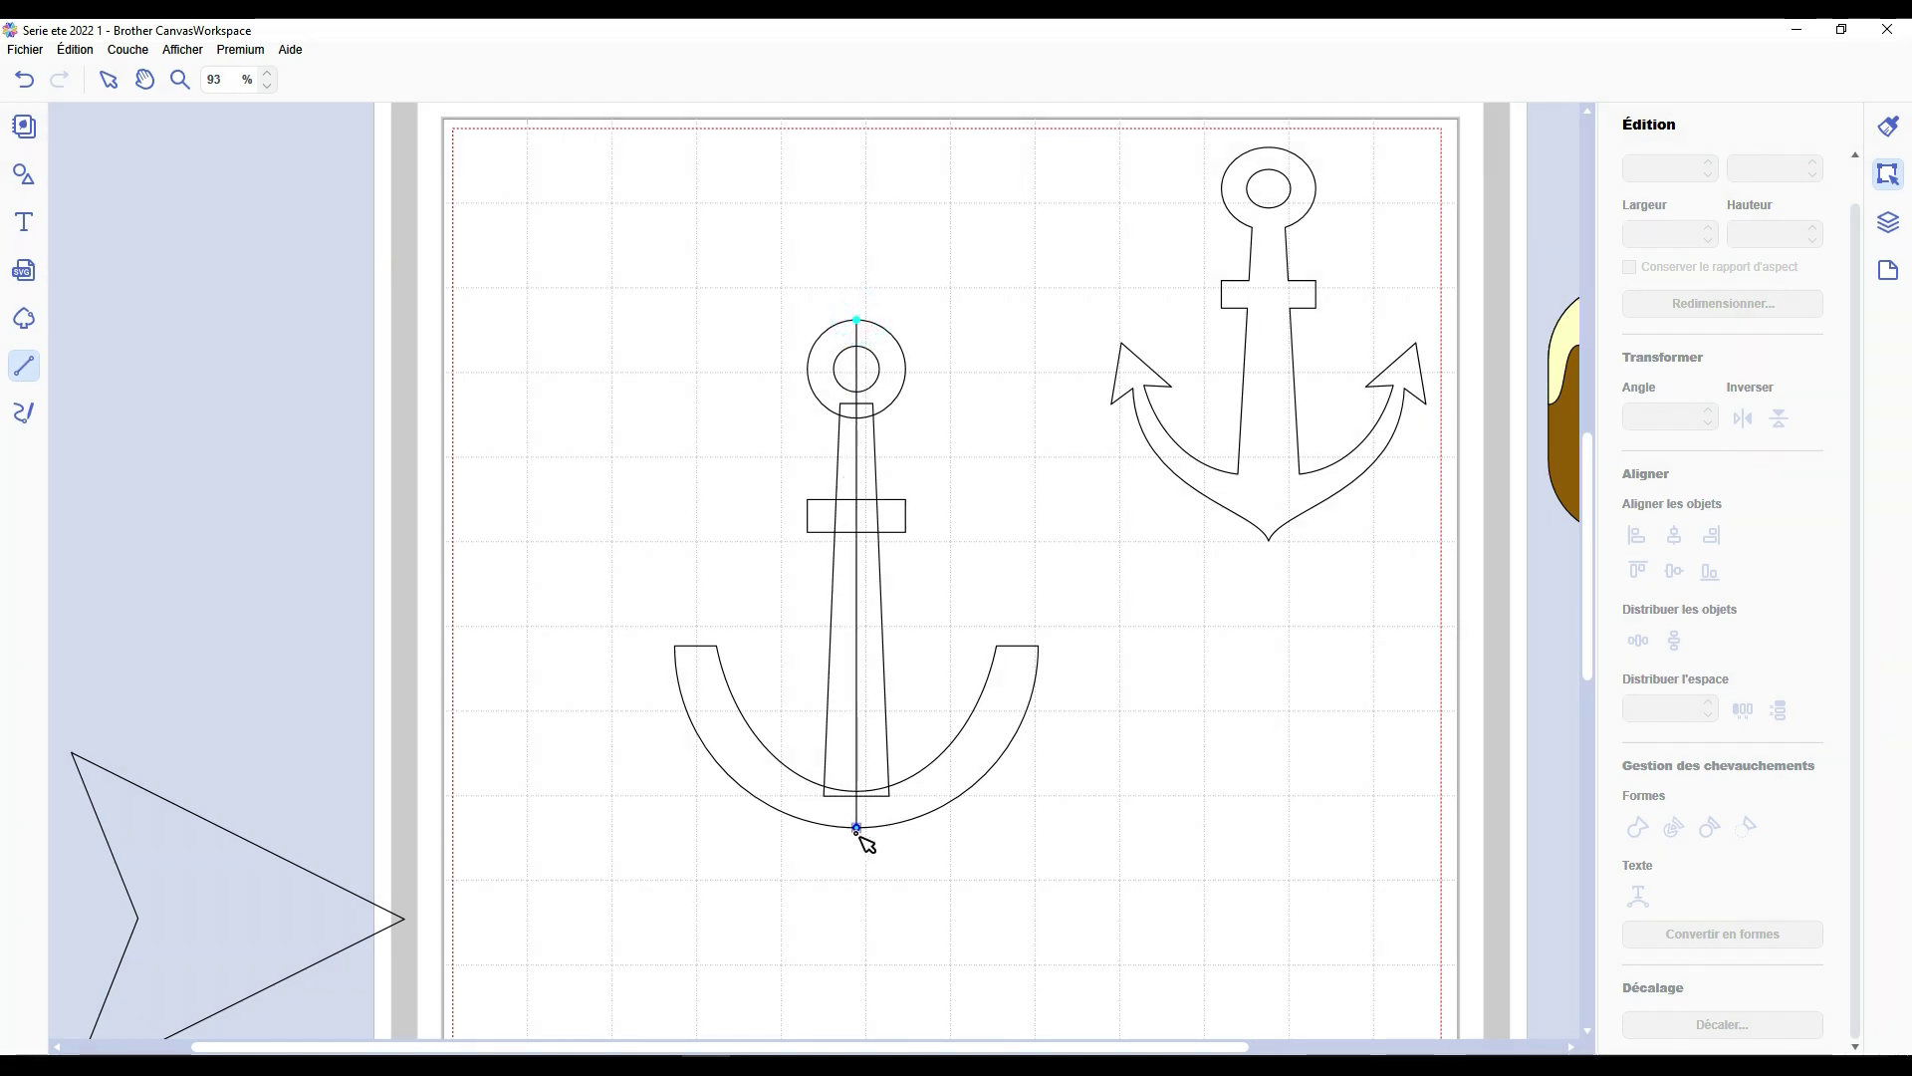
key("ctrl+z")
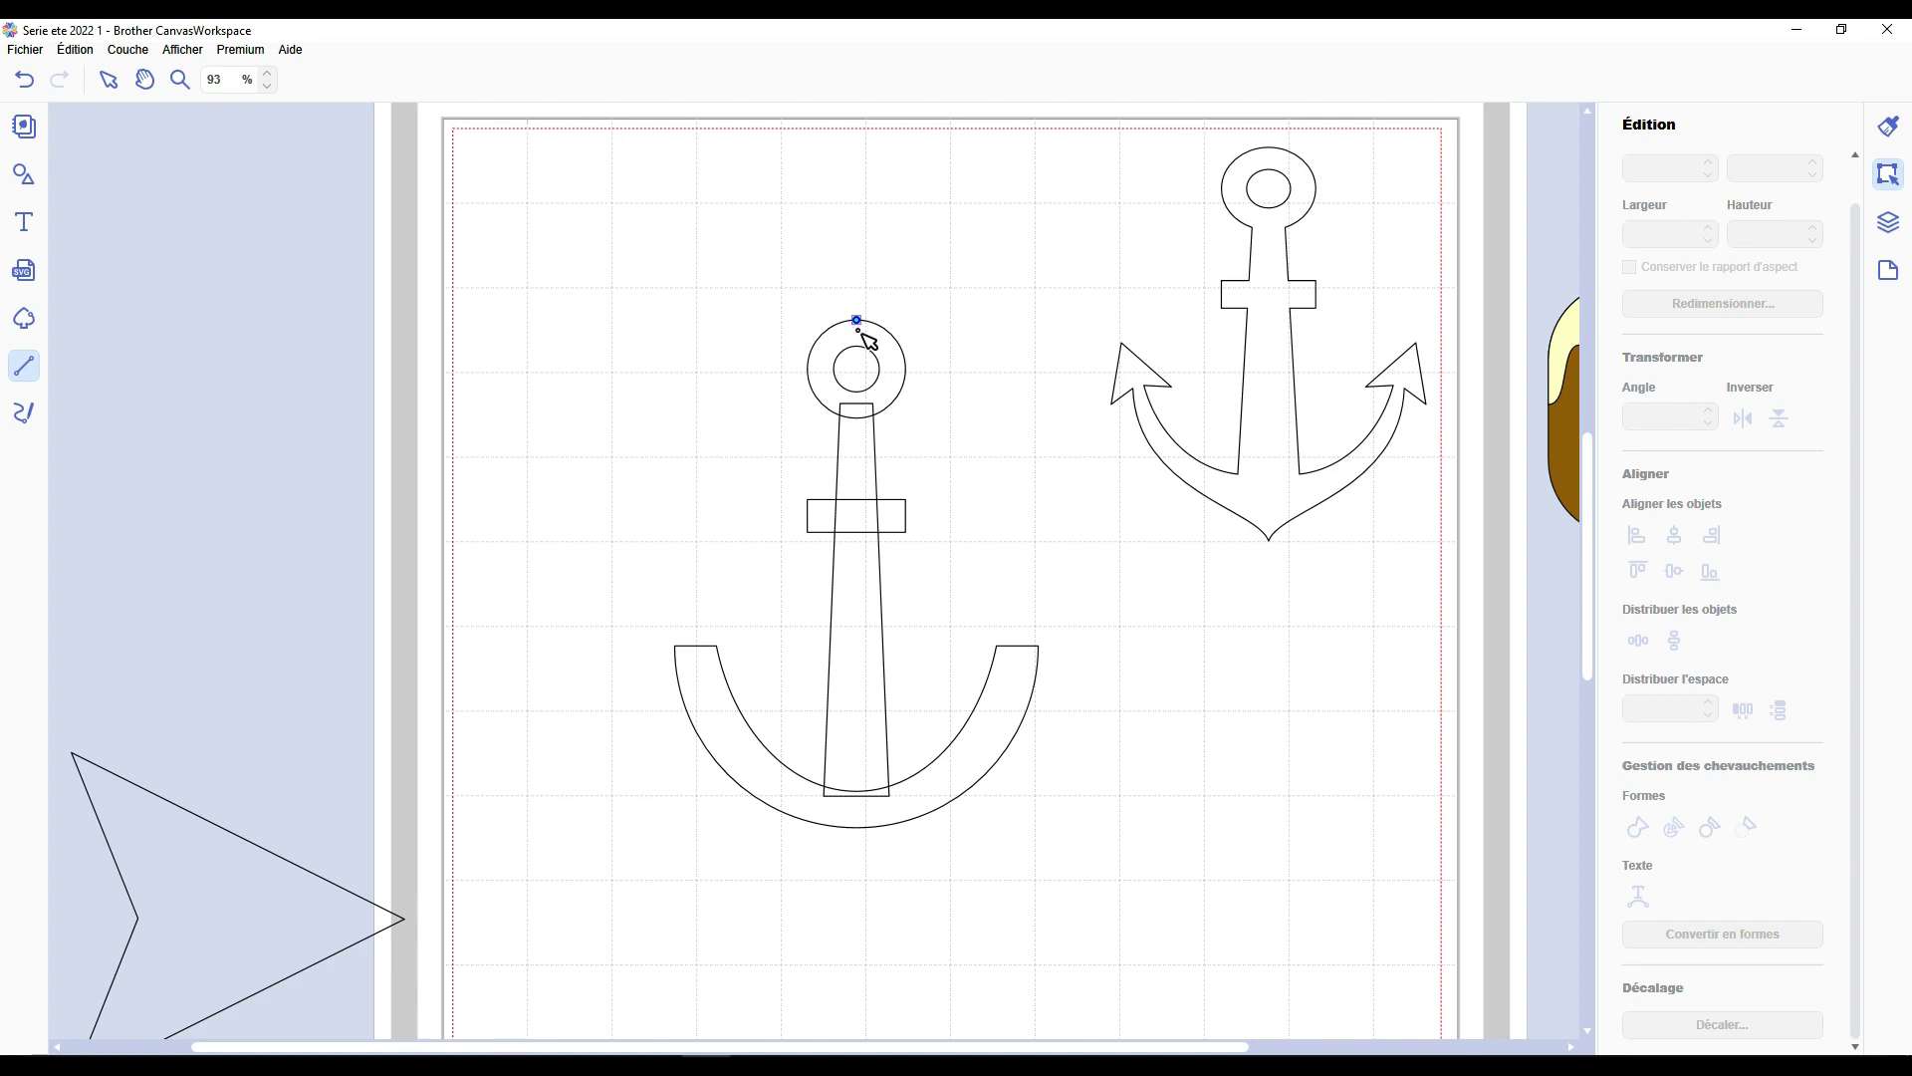
left_click(863, 334)
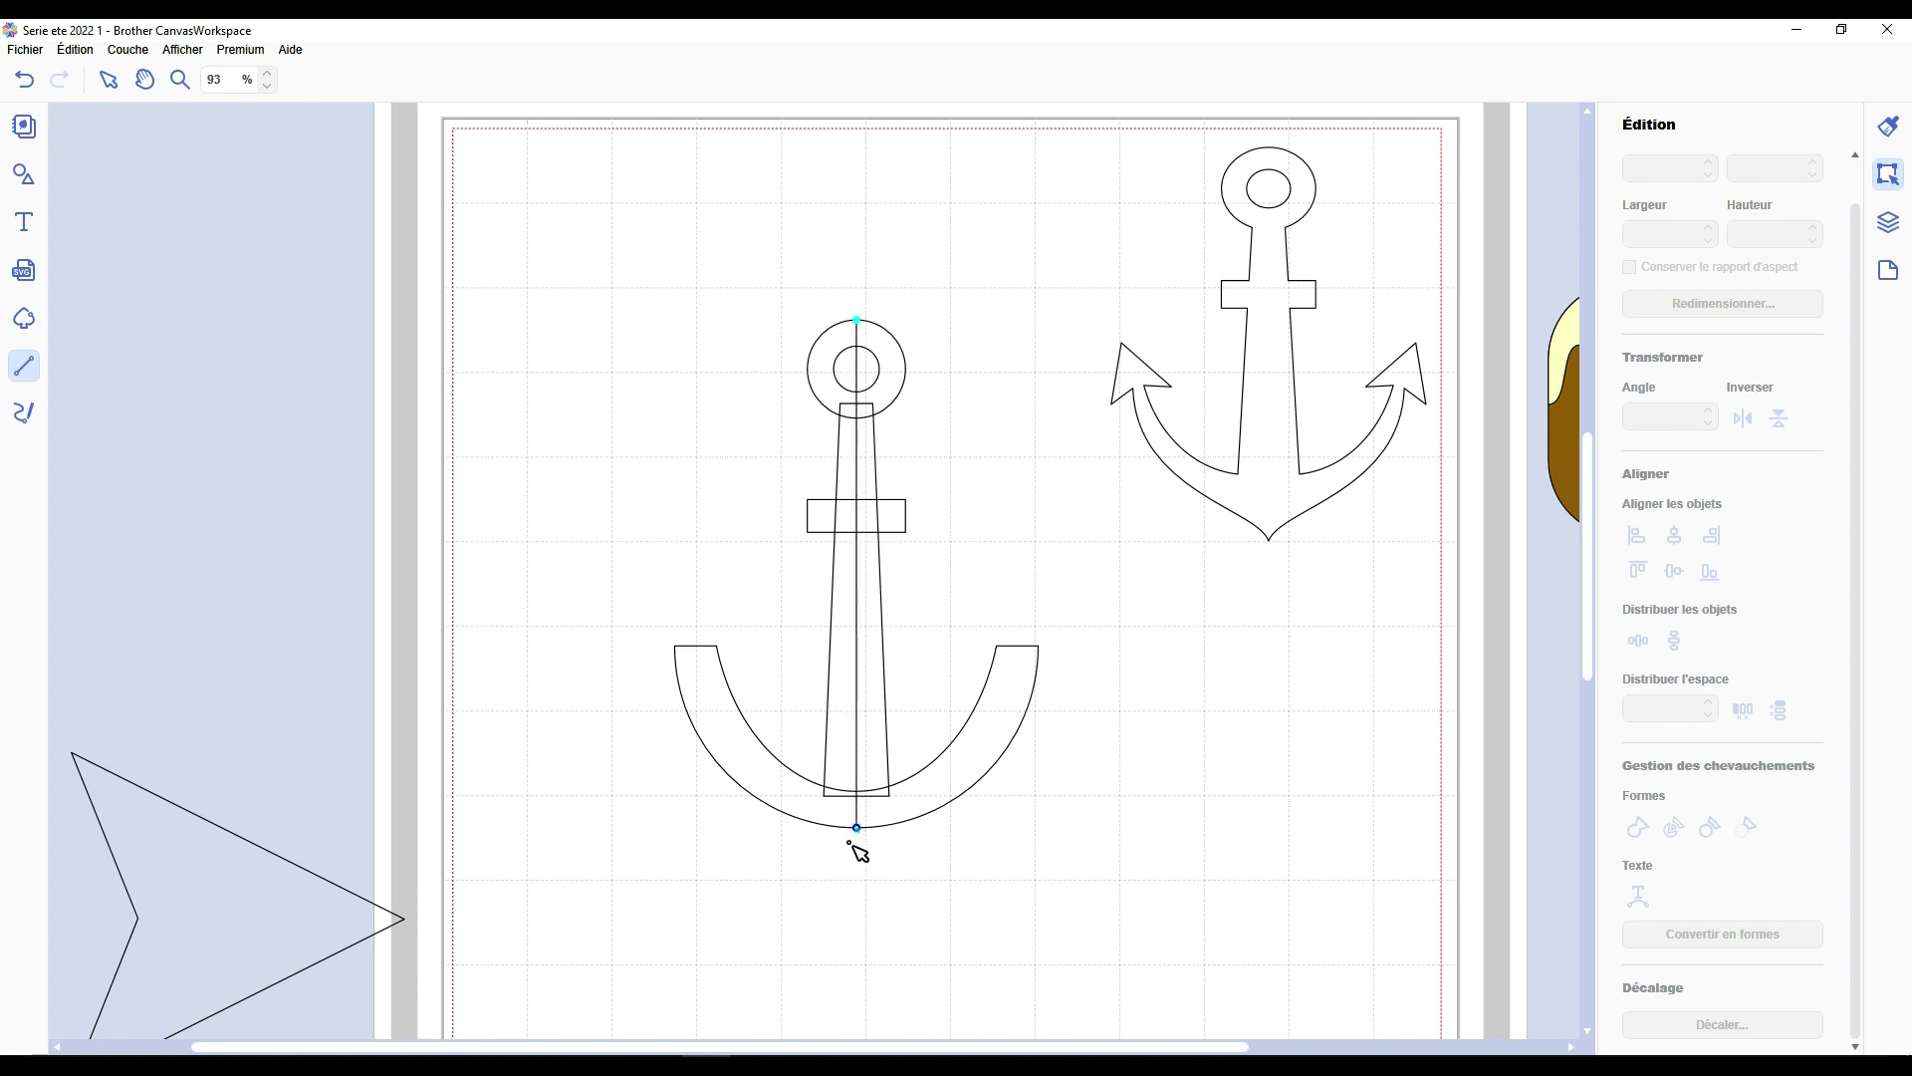
left_click(792, 939)
left_click(528, 742)
left_click(618, 353)
left_click(852, 174)
left_click(856, 320)
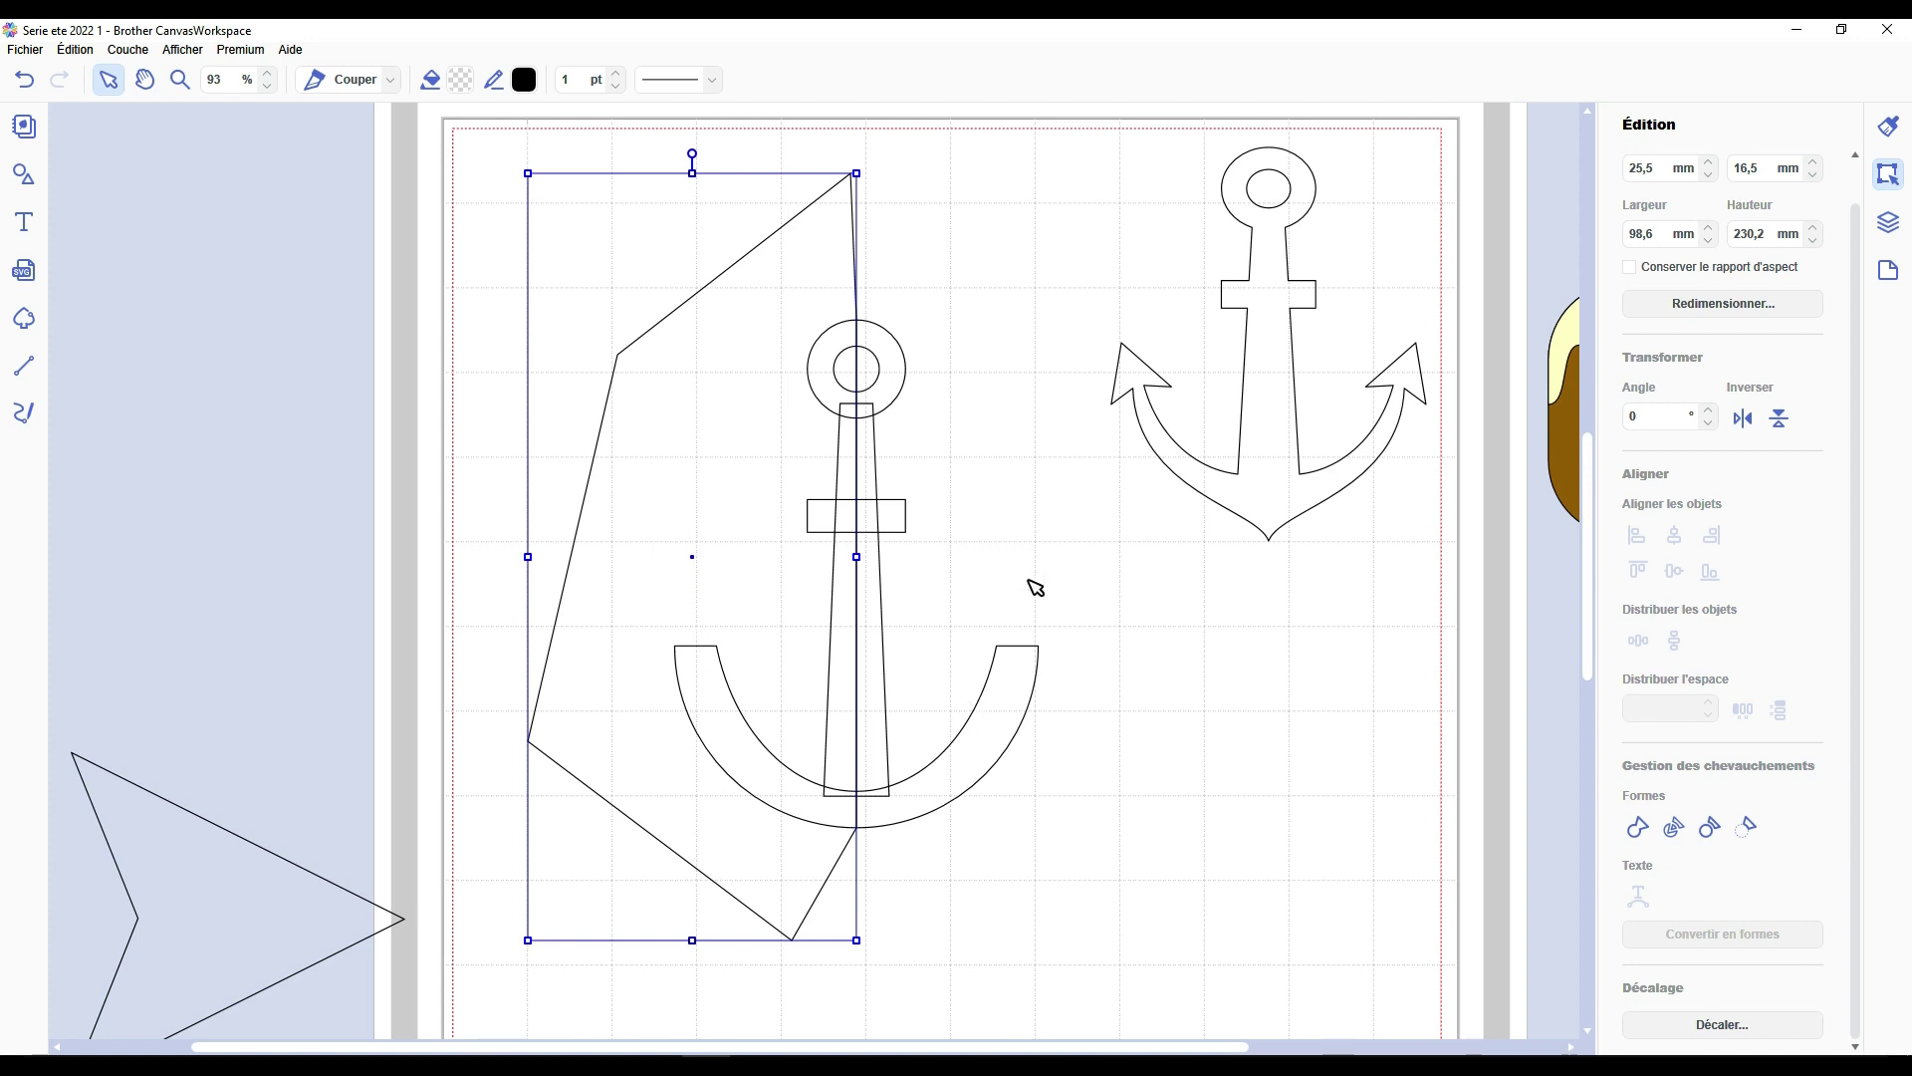
Stretch the polygon downward to about 238.8 mm high so its central edge extends below the crescent.
left_click_drag(697, 940, 699, 825)
key("ctrl+z")
scroll(730, 874, "down", 2)
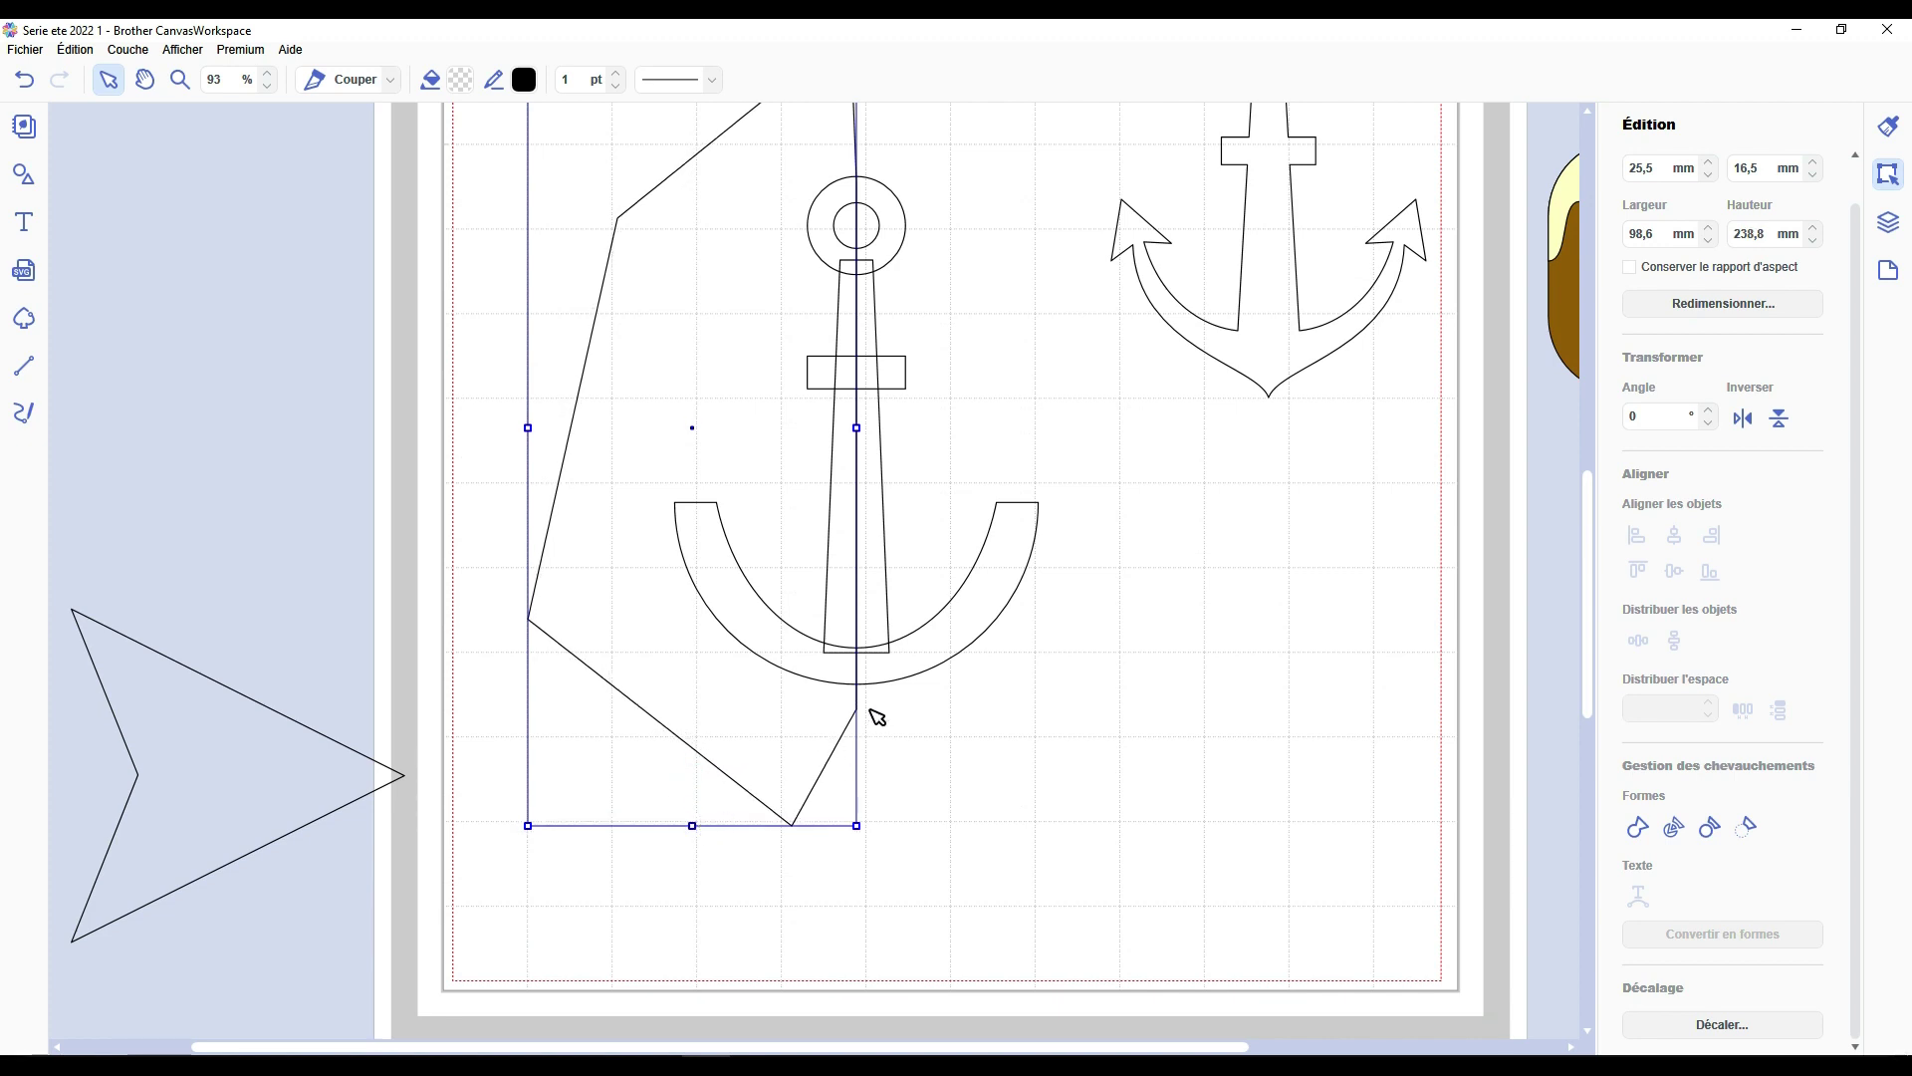
scroll(868, 709, "up", 3)
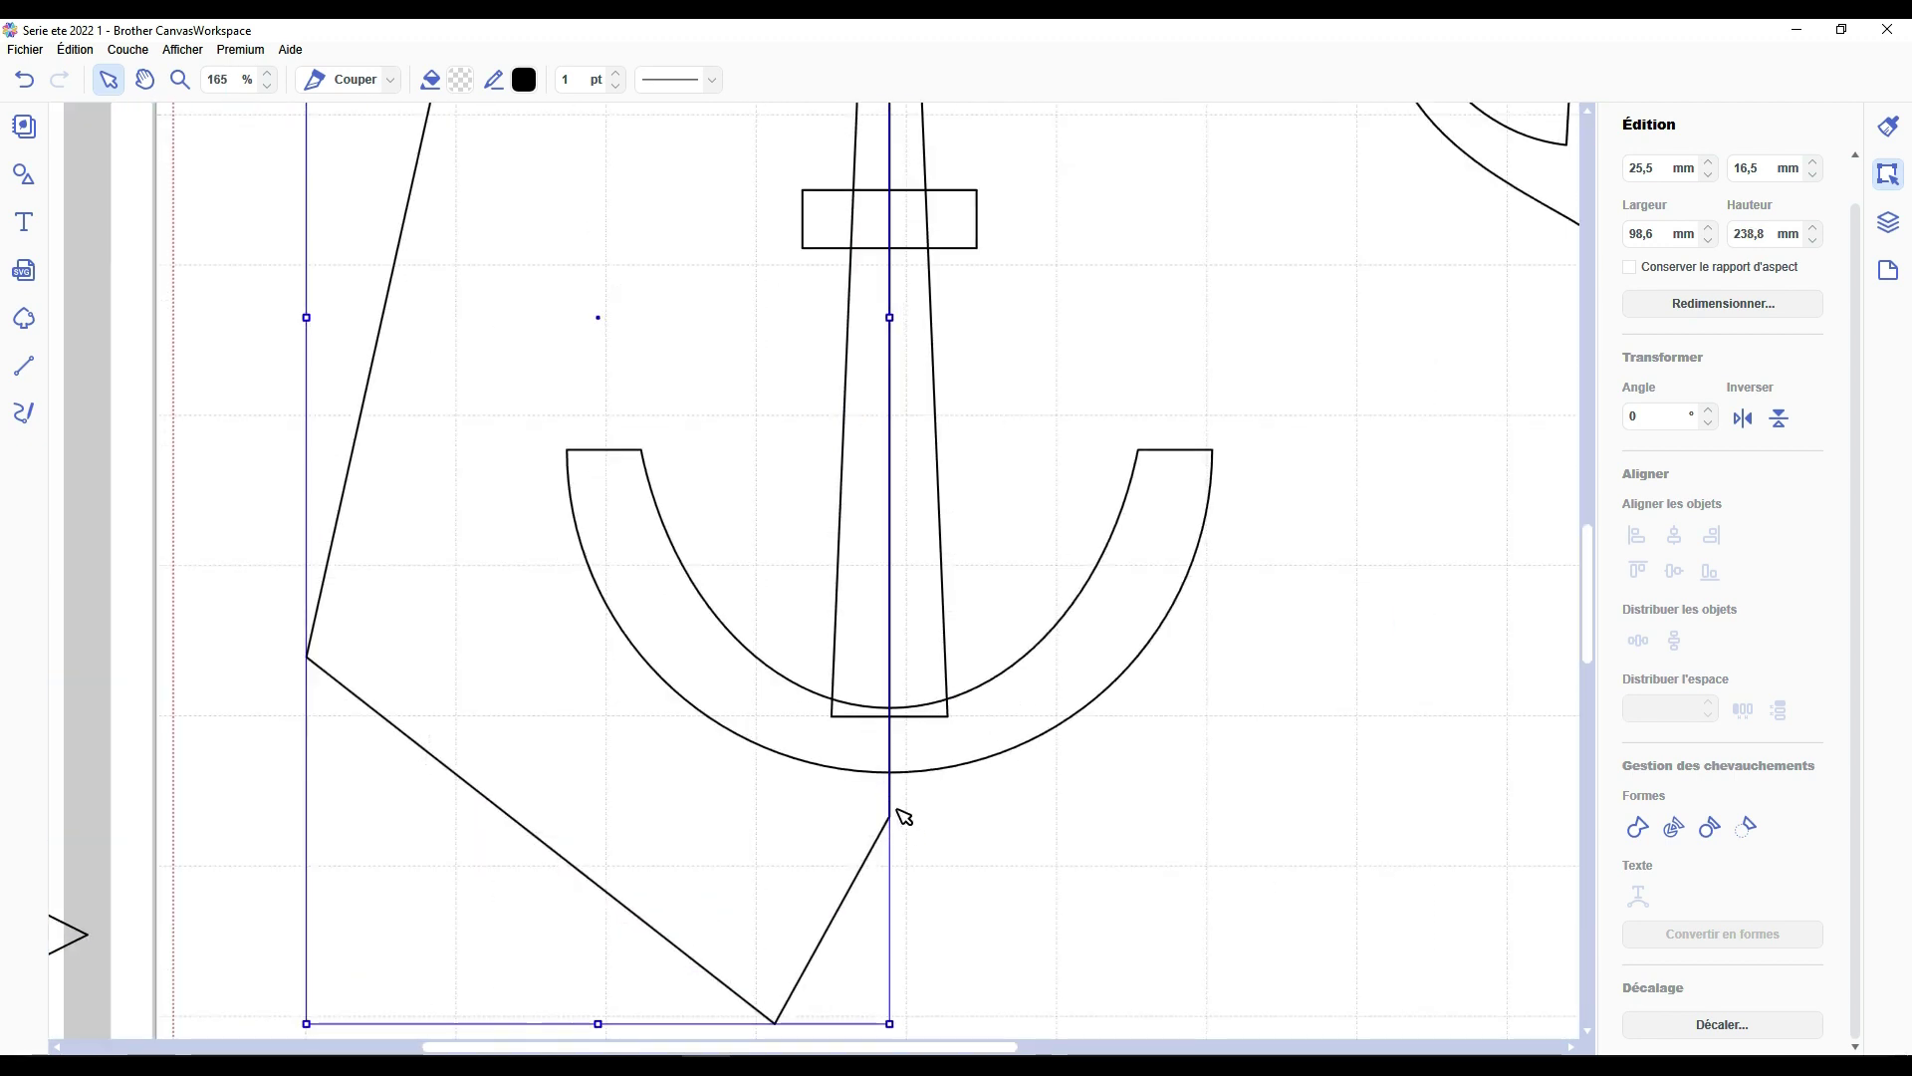
Pull the crescent's lowest node down to the end of the polygon's central edge and bend both its handles to form a point.
left_click(936, 754)
scroll(996, 797, "down", 2)
key("ctrl+z")
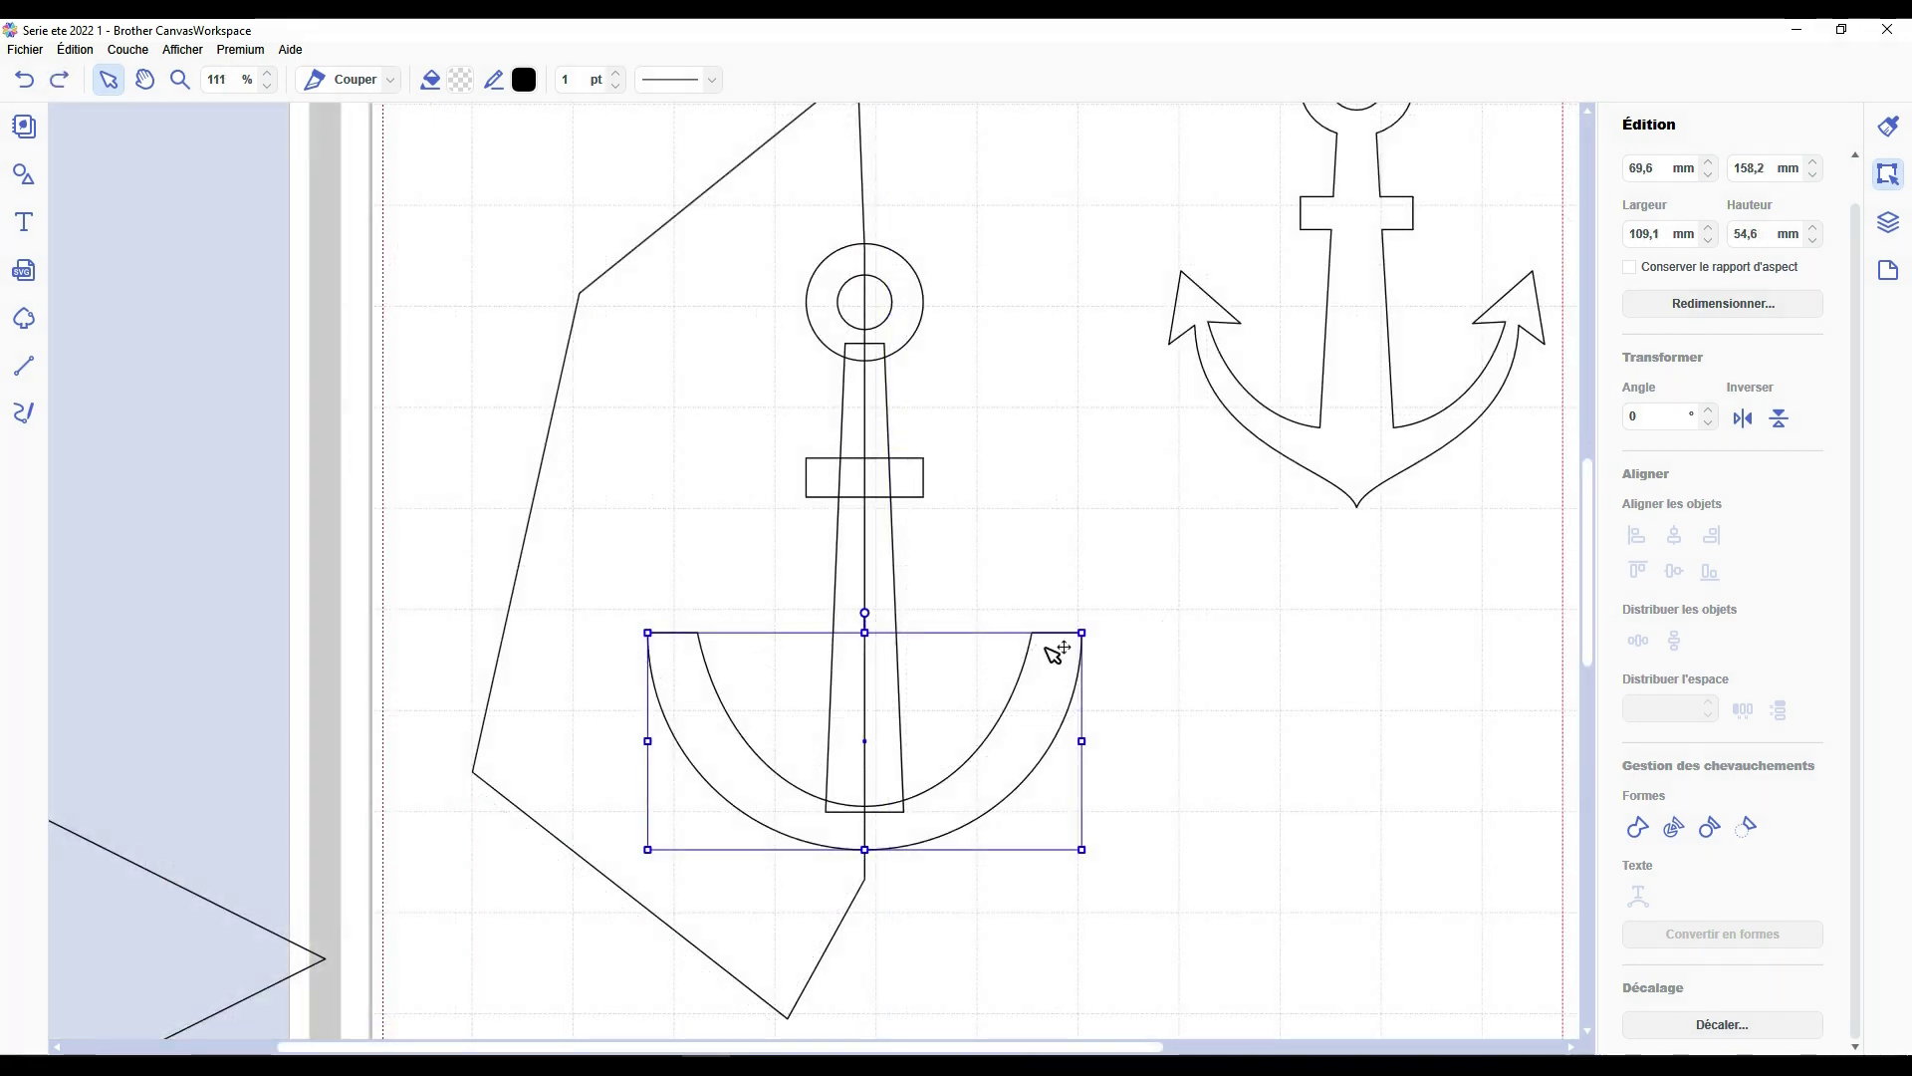
double_click(953, 807)
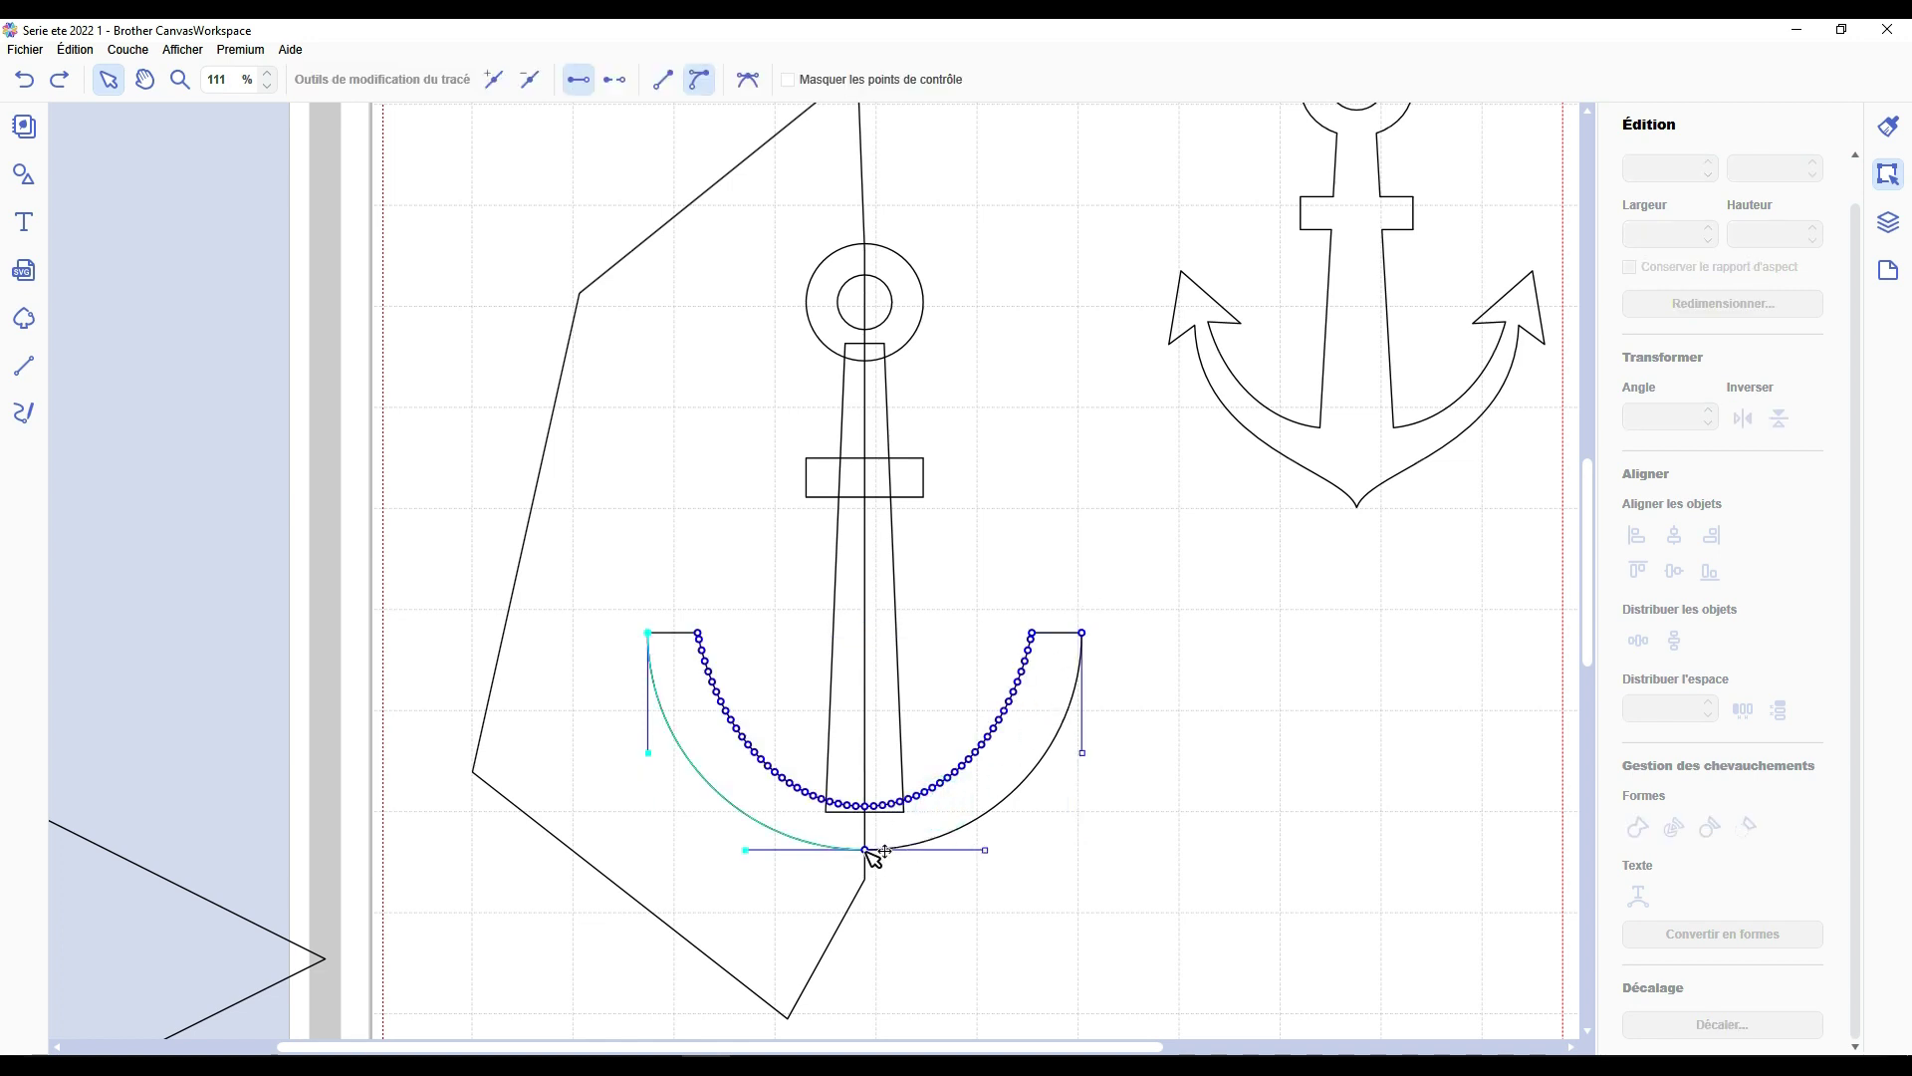
left_click_drag(866, 852, 867, 876)
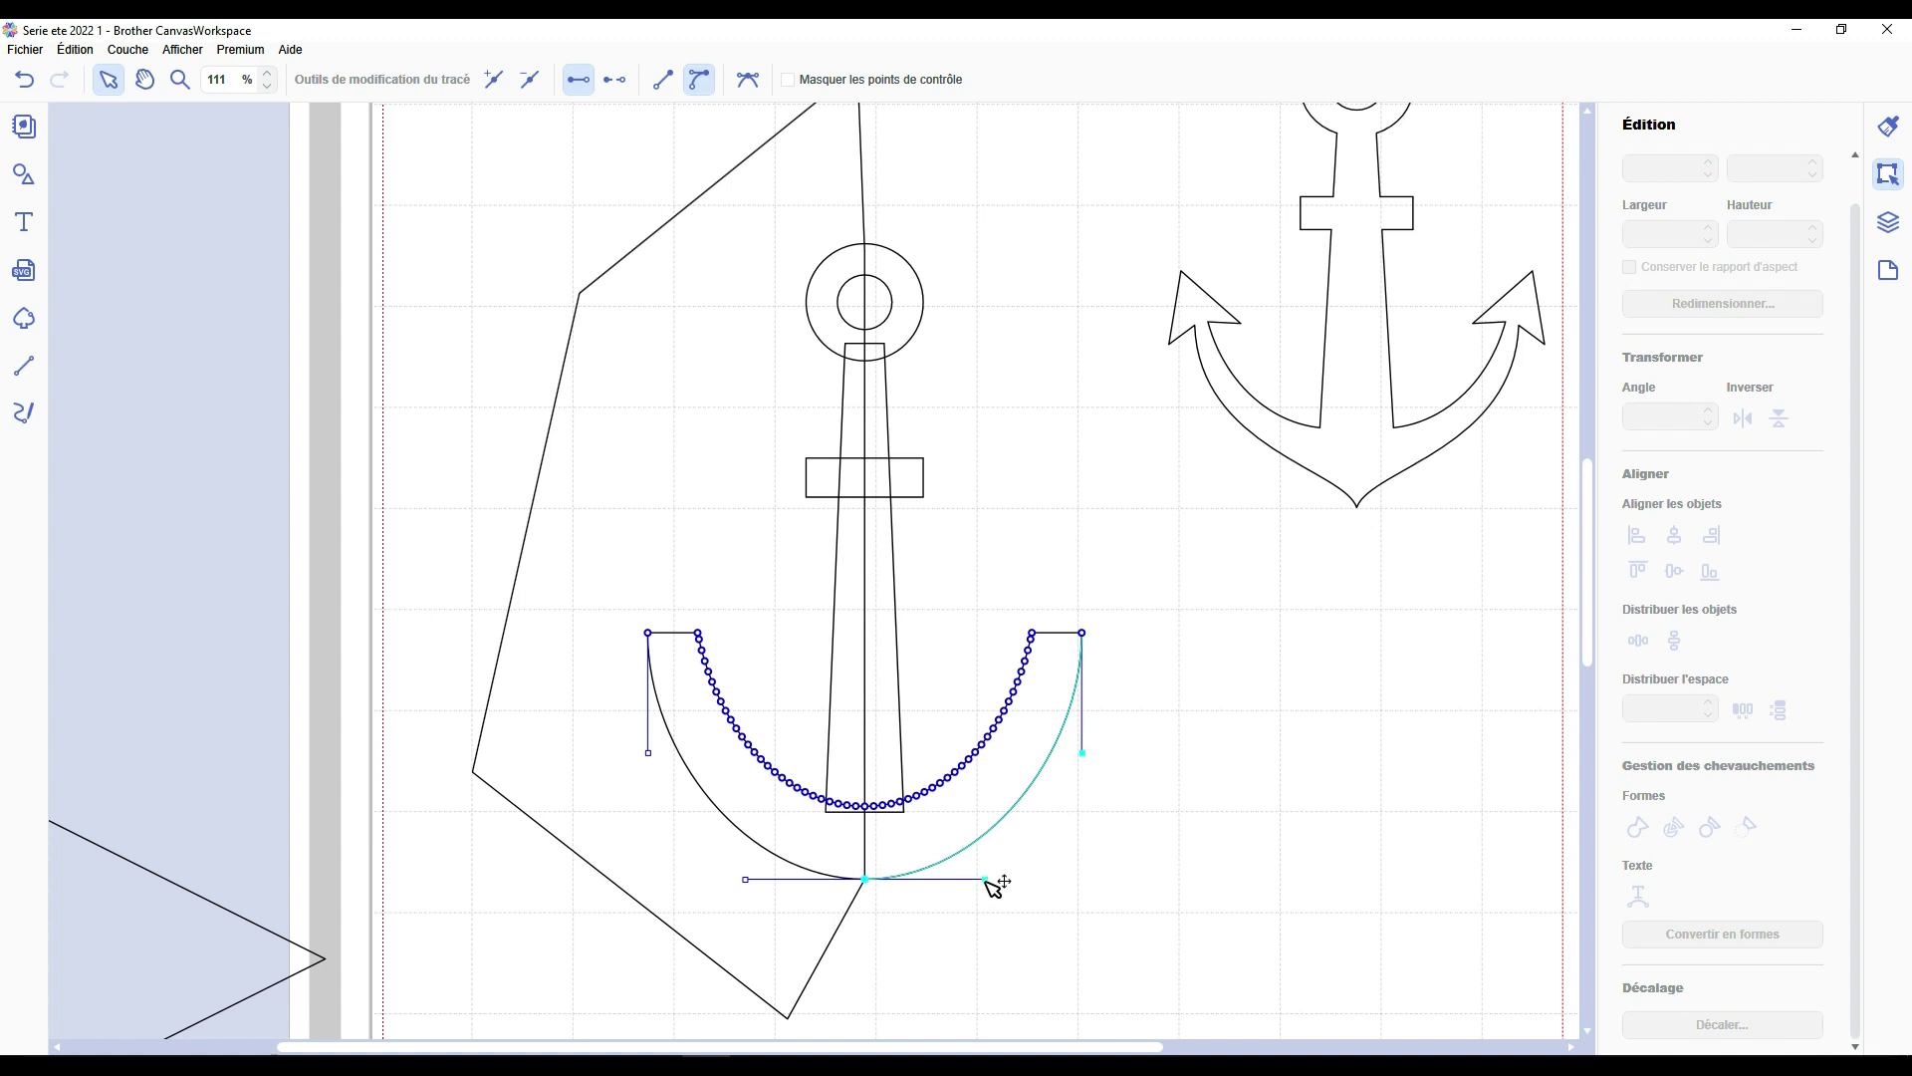
left_click_drag(986, 880, 853, 852)
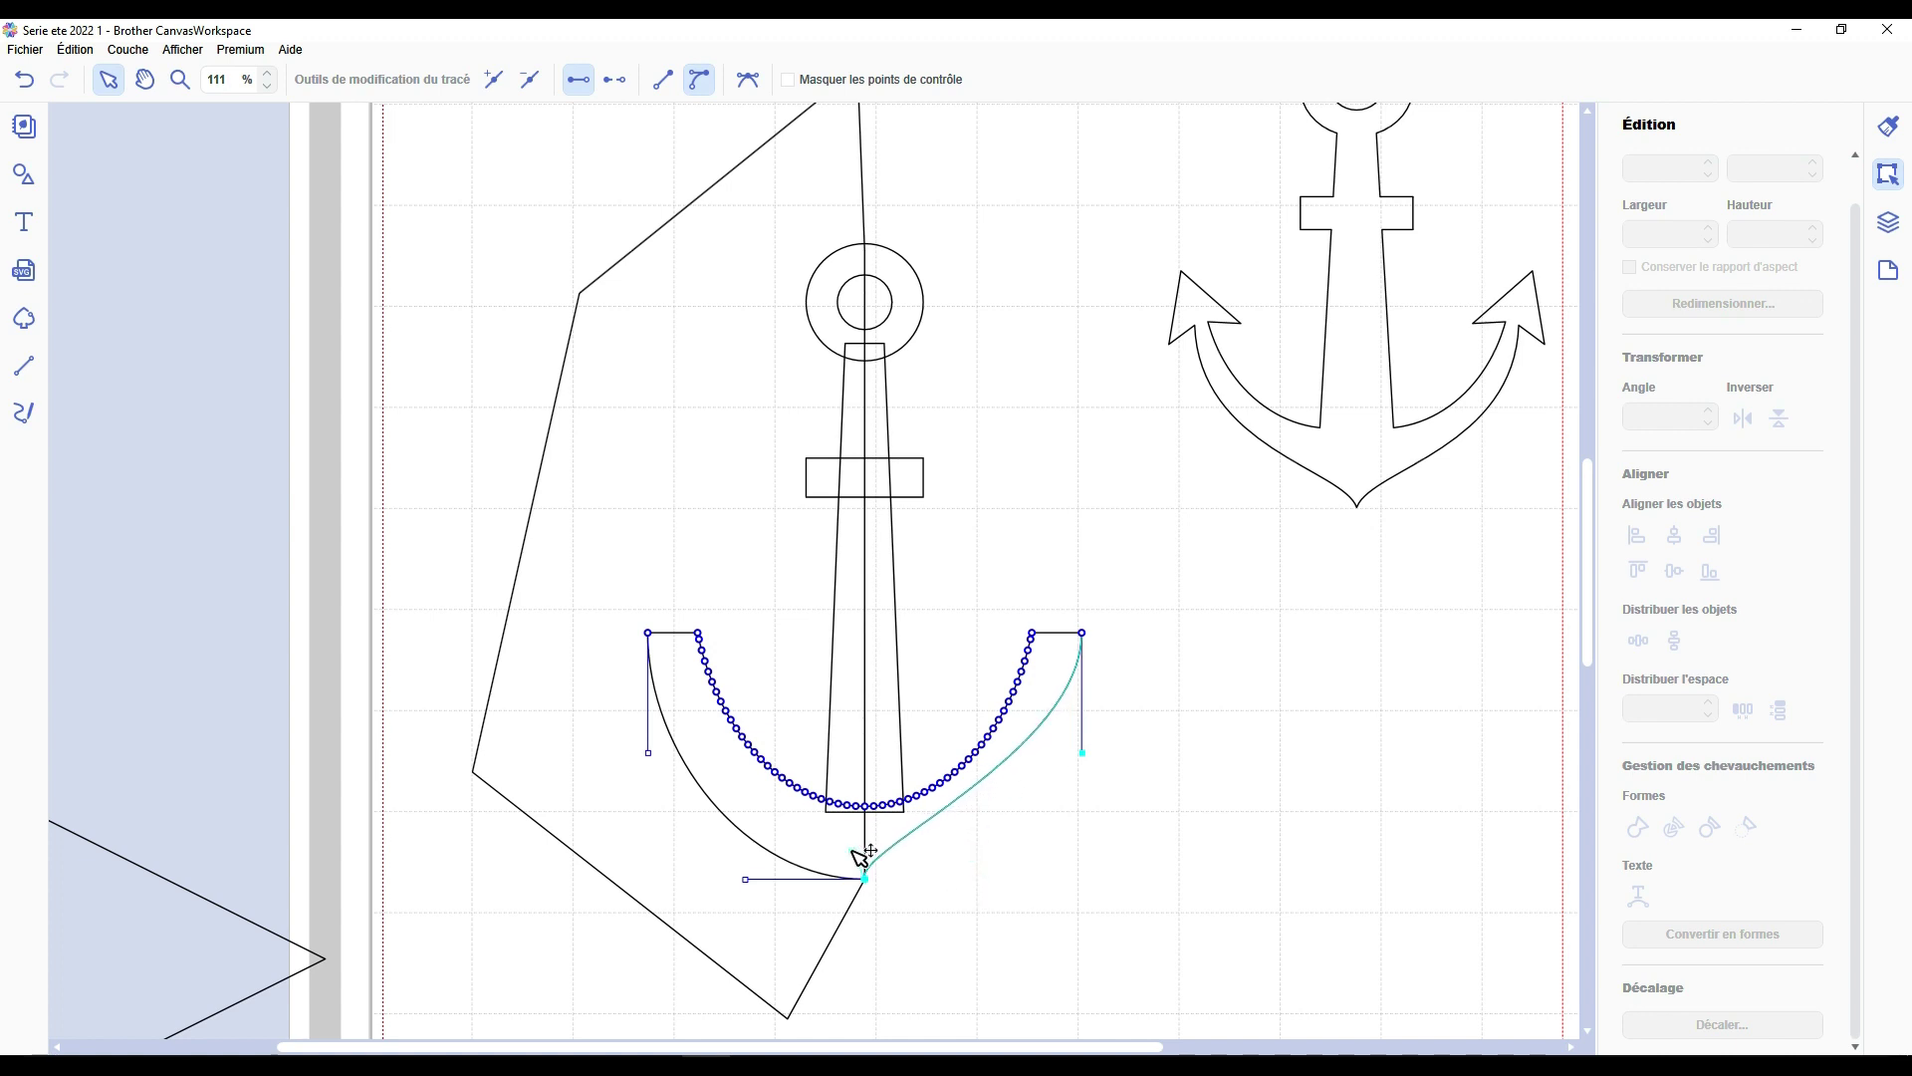
left_click_drag(746, 879, 870, 841)
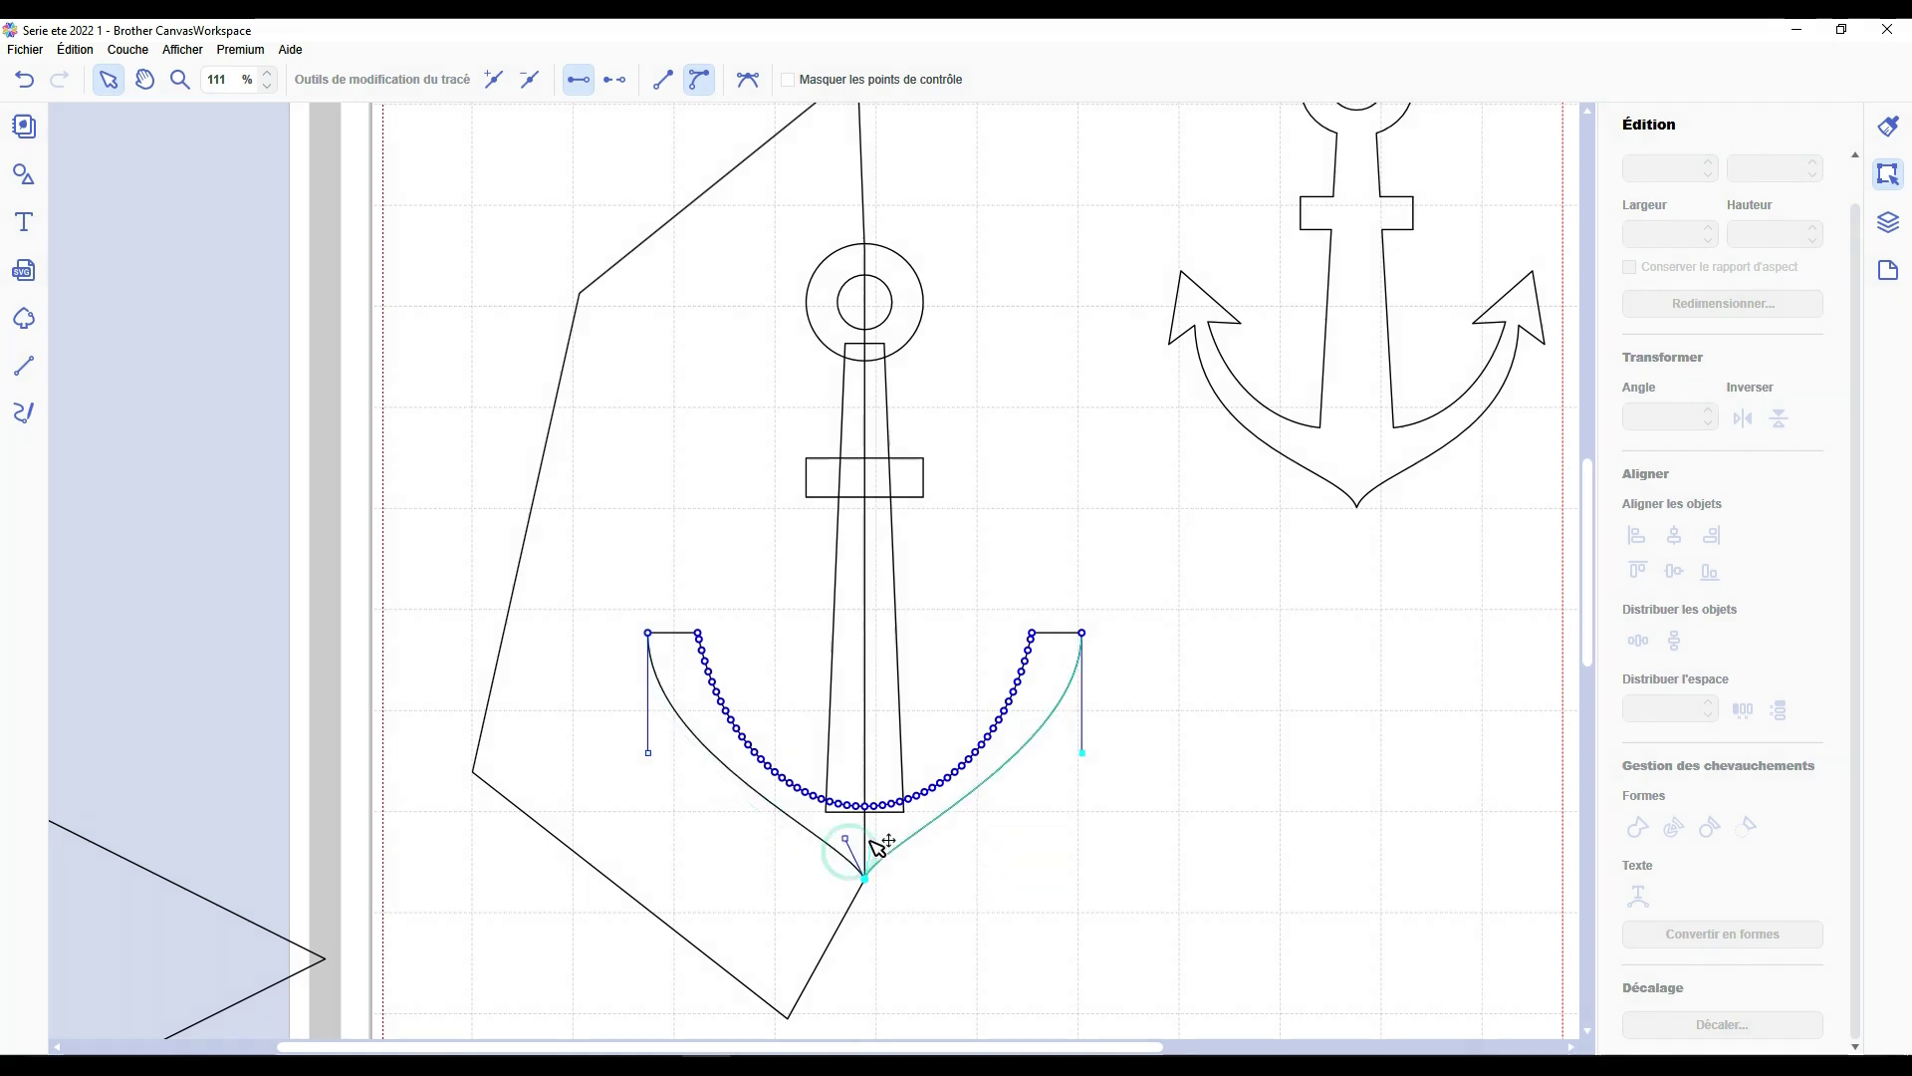
left_click(1016, 879)
Place the arrowhead shape over the crescent's left tip, rotate it to 245° and shrink it to fit the arm.
left_click_drag(215, 957, 736, 620)
left_click_drag(593, 428, 396, 738)
left_click_drag(689, 383, 565, 727)
left_click_drag(538, 826, 667, 614)
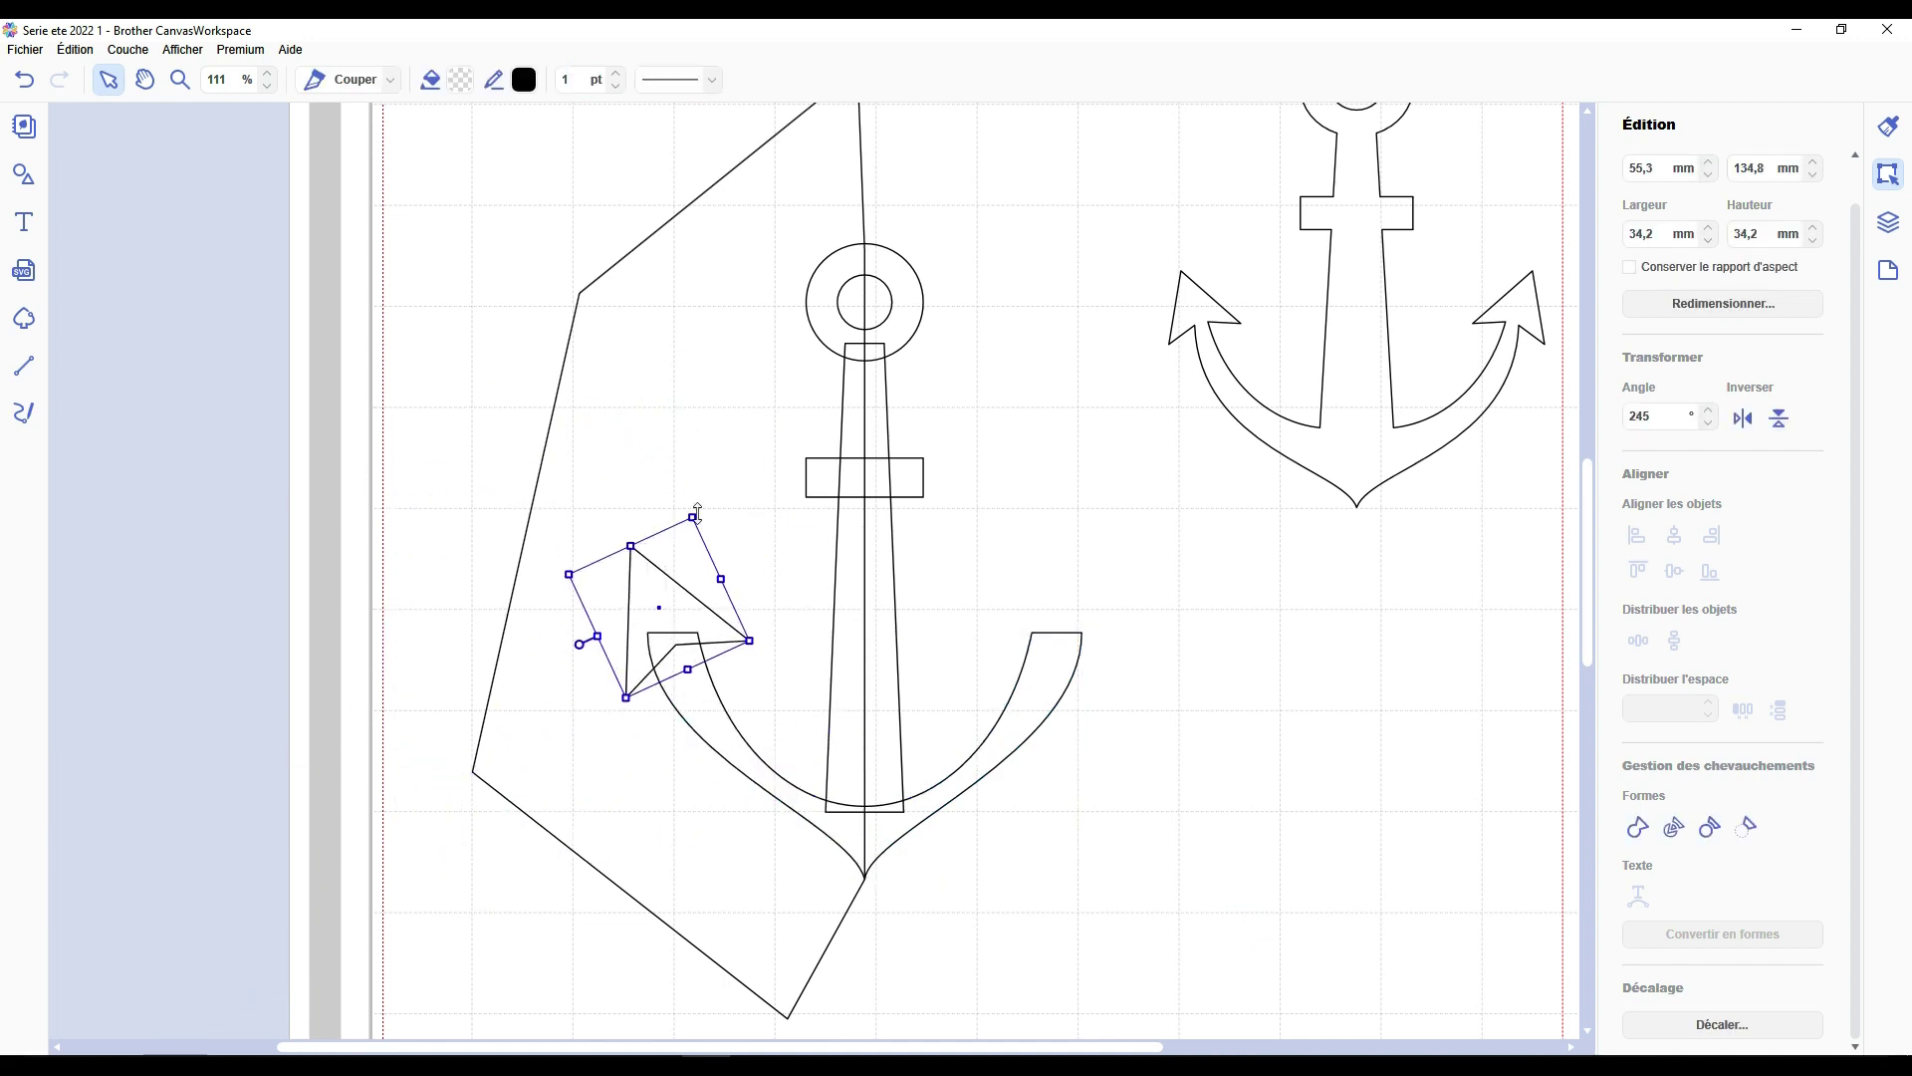
left_click_drag(693, 515, 668, 581)
Reshape the crescent's left arm by moving its tip inside the arrowhead and pulling the outer edge's curve handle downward.
left_click(1888, 222)
left_click(1632, 369)
scroll(852, 195, "down", 3)
scroll(637, 638, "up", 6)
left_click_drag(616, 642, 866, 854)
double_click(700, 706)
left_click_drag(679, 642, 662, 924)
Adjust the arrowhead's placement slightly so that it caps the end of the left arm.
left_click(644, 671)
left_click(650, 673)
left_click_drag(649, 673, 659, 667)
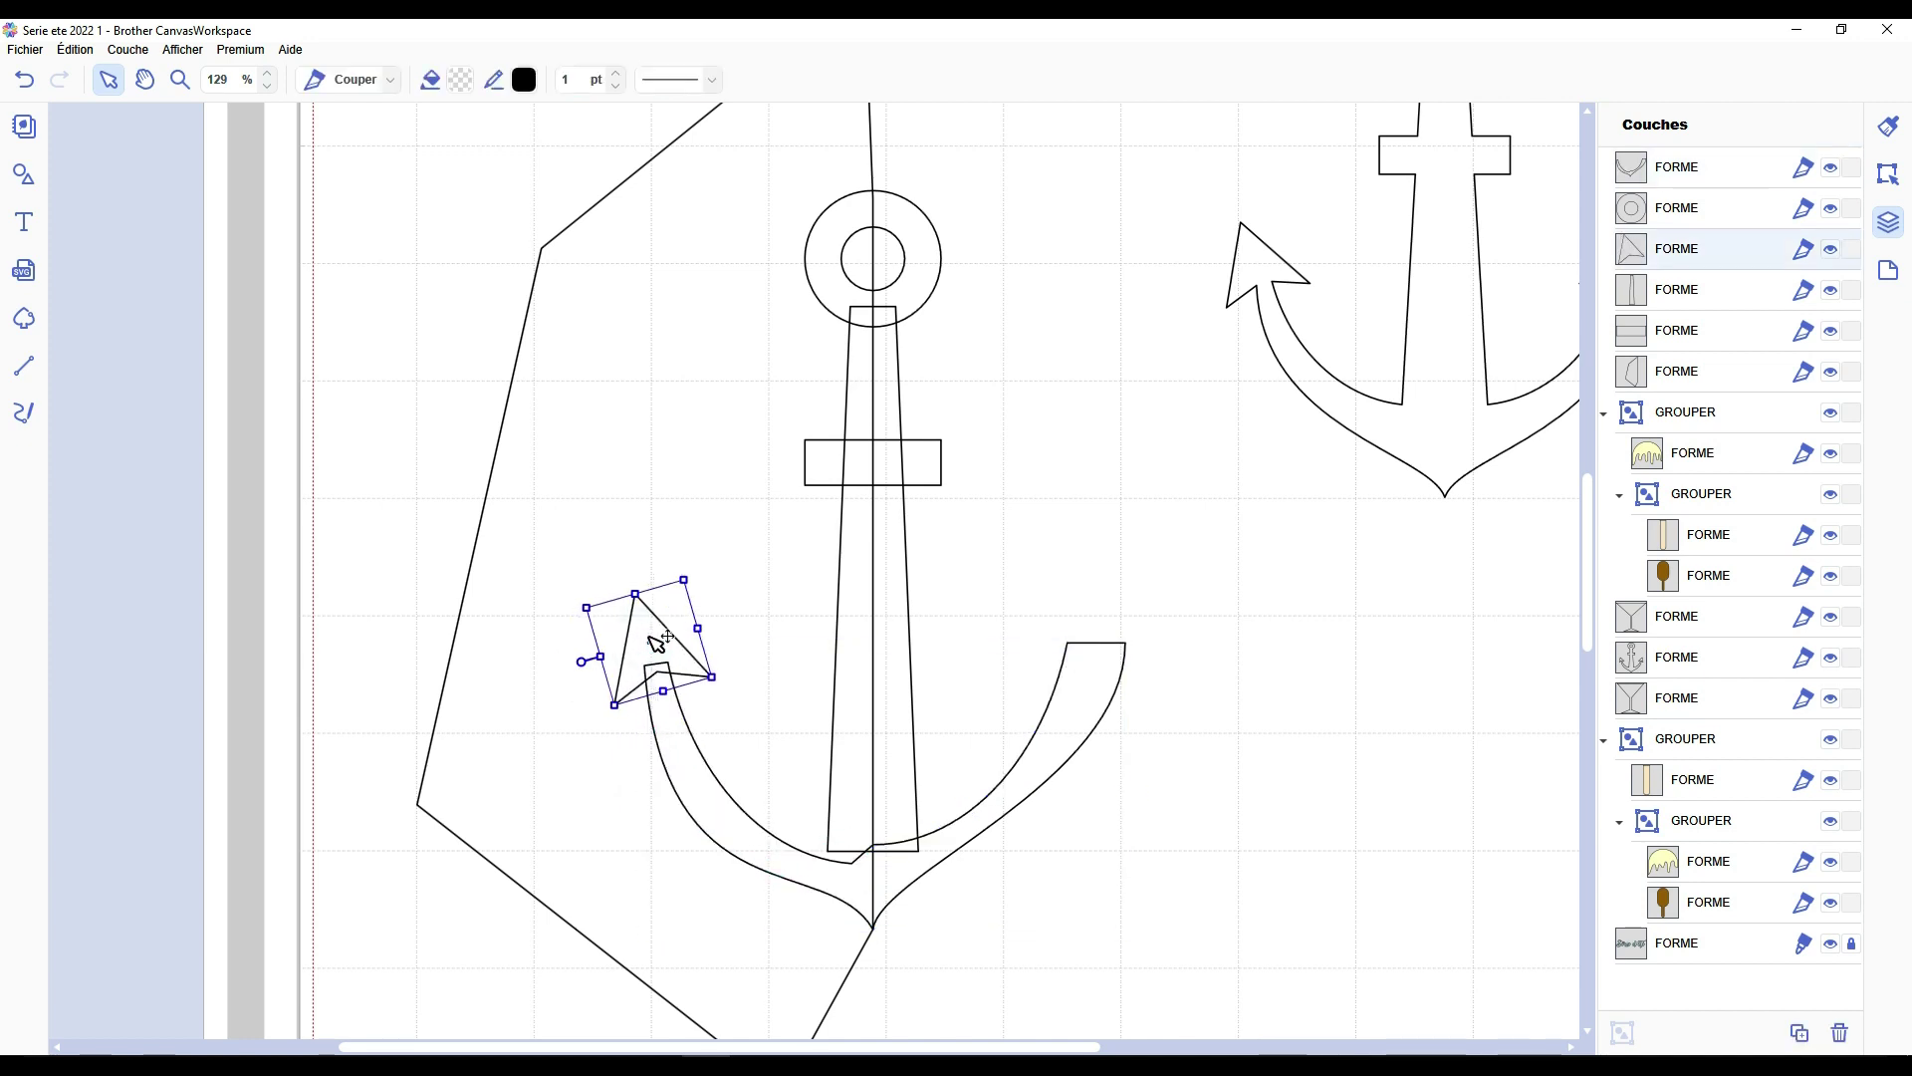
Edit the nodes of the left arm's inner edge so the arm narrows towards the arrowhead and curves smoothly to the shank.
double_click(697, 735)
left_click(697, 719)
left_click(684, 649)
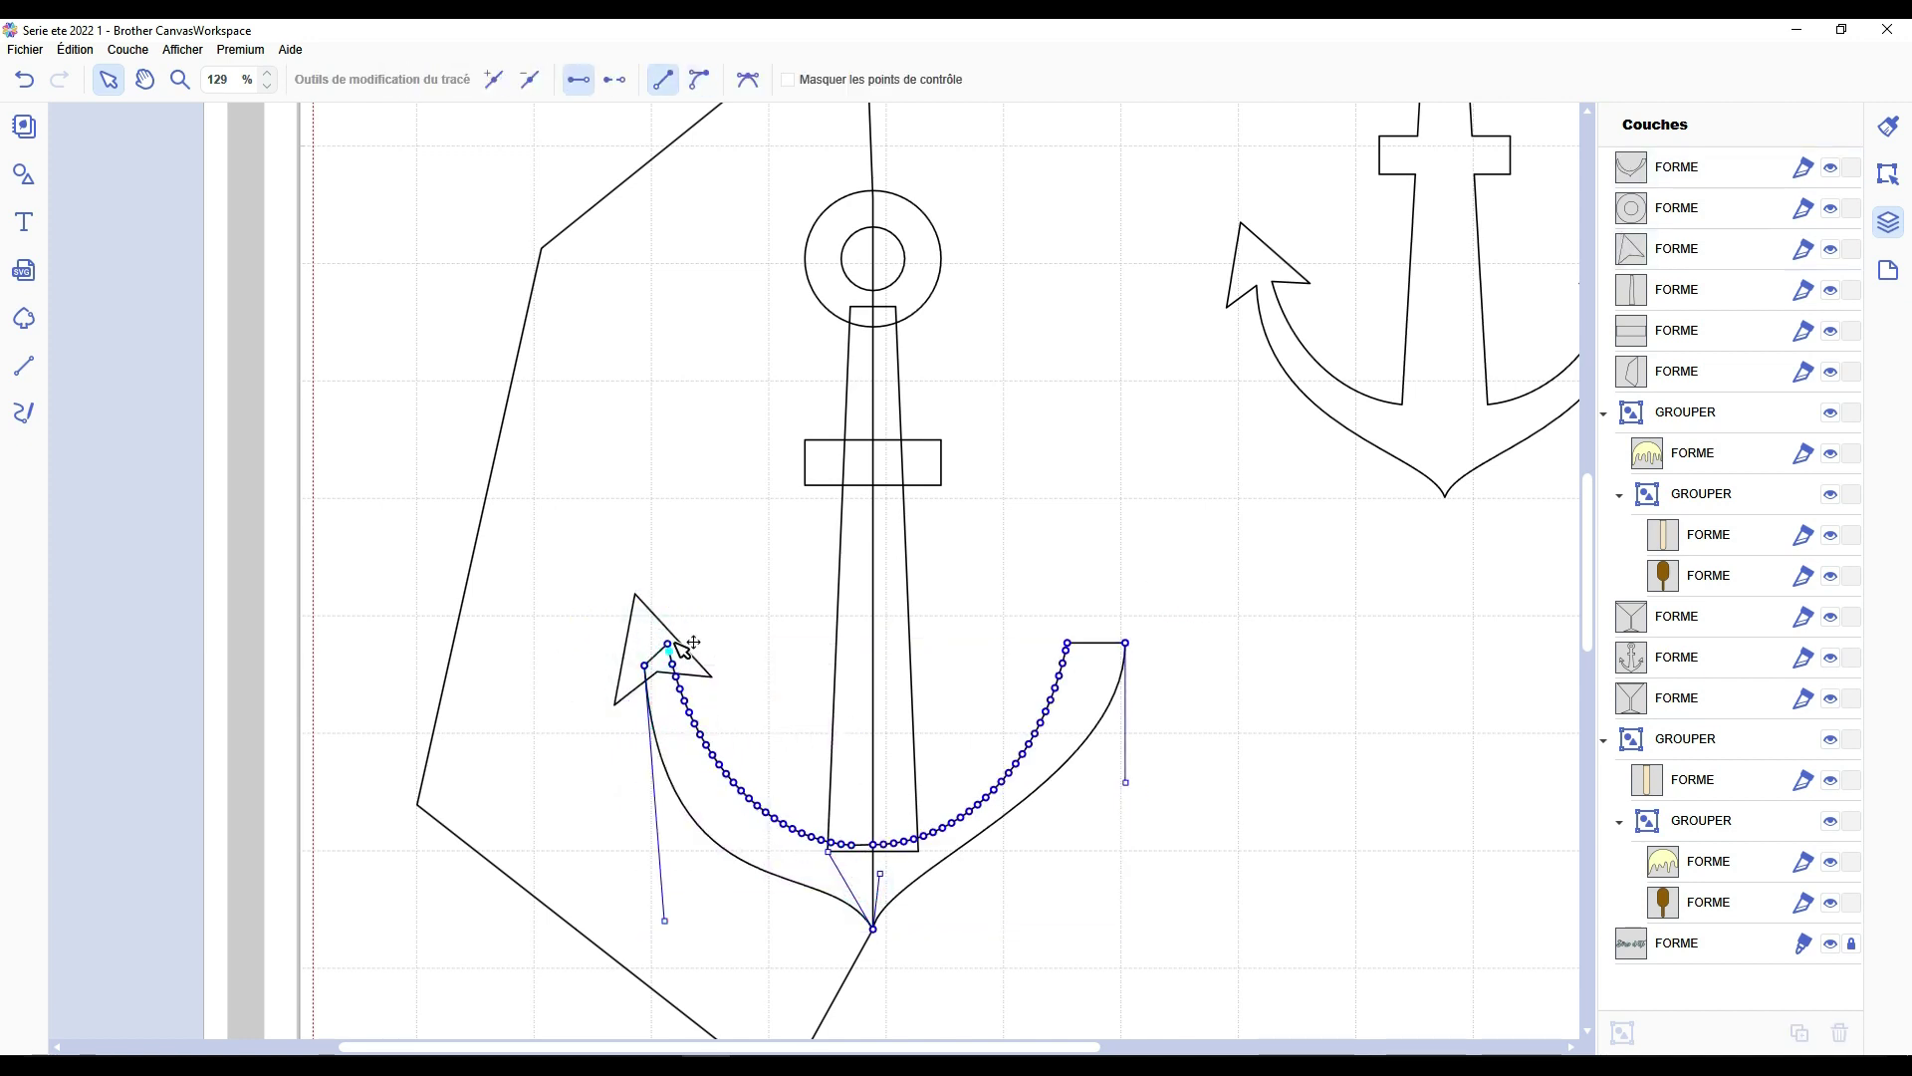
left_click_drag(667, 667, 728, 773)
left_click(738, 610)
double_click(865, 849)
mouse_move(865, 848)
left_mouse_down()
mouse_move(661, 661)
mouse_move(670, 683)
left_mouse_up()
left_click(1056, 538)
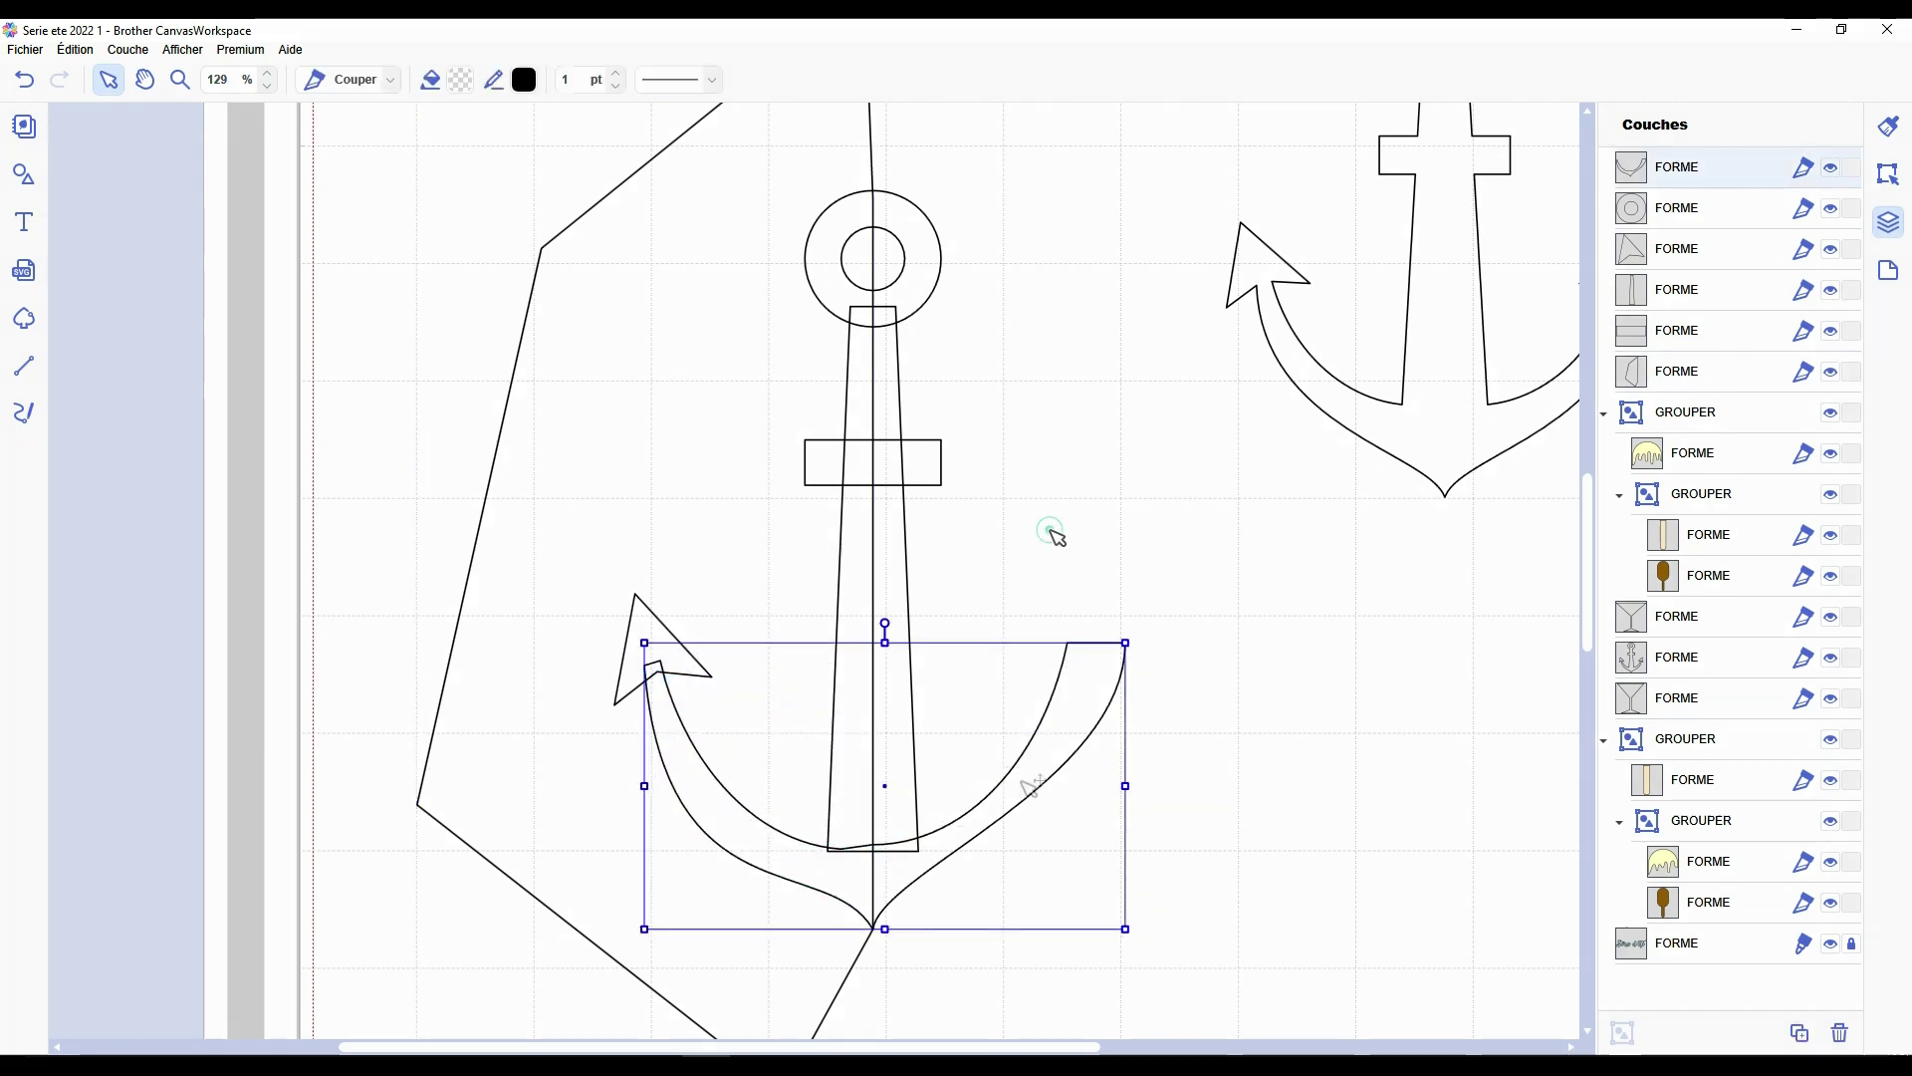
Merge the ring, shank, crossbar, curved arms and left arrowhead into one anchor outline.
left_click(1287, 864)
scroll(956, 896, "down", 3)
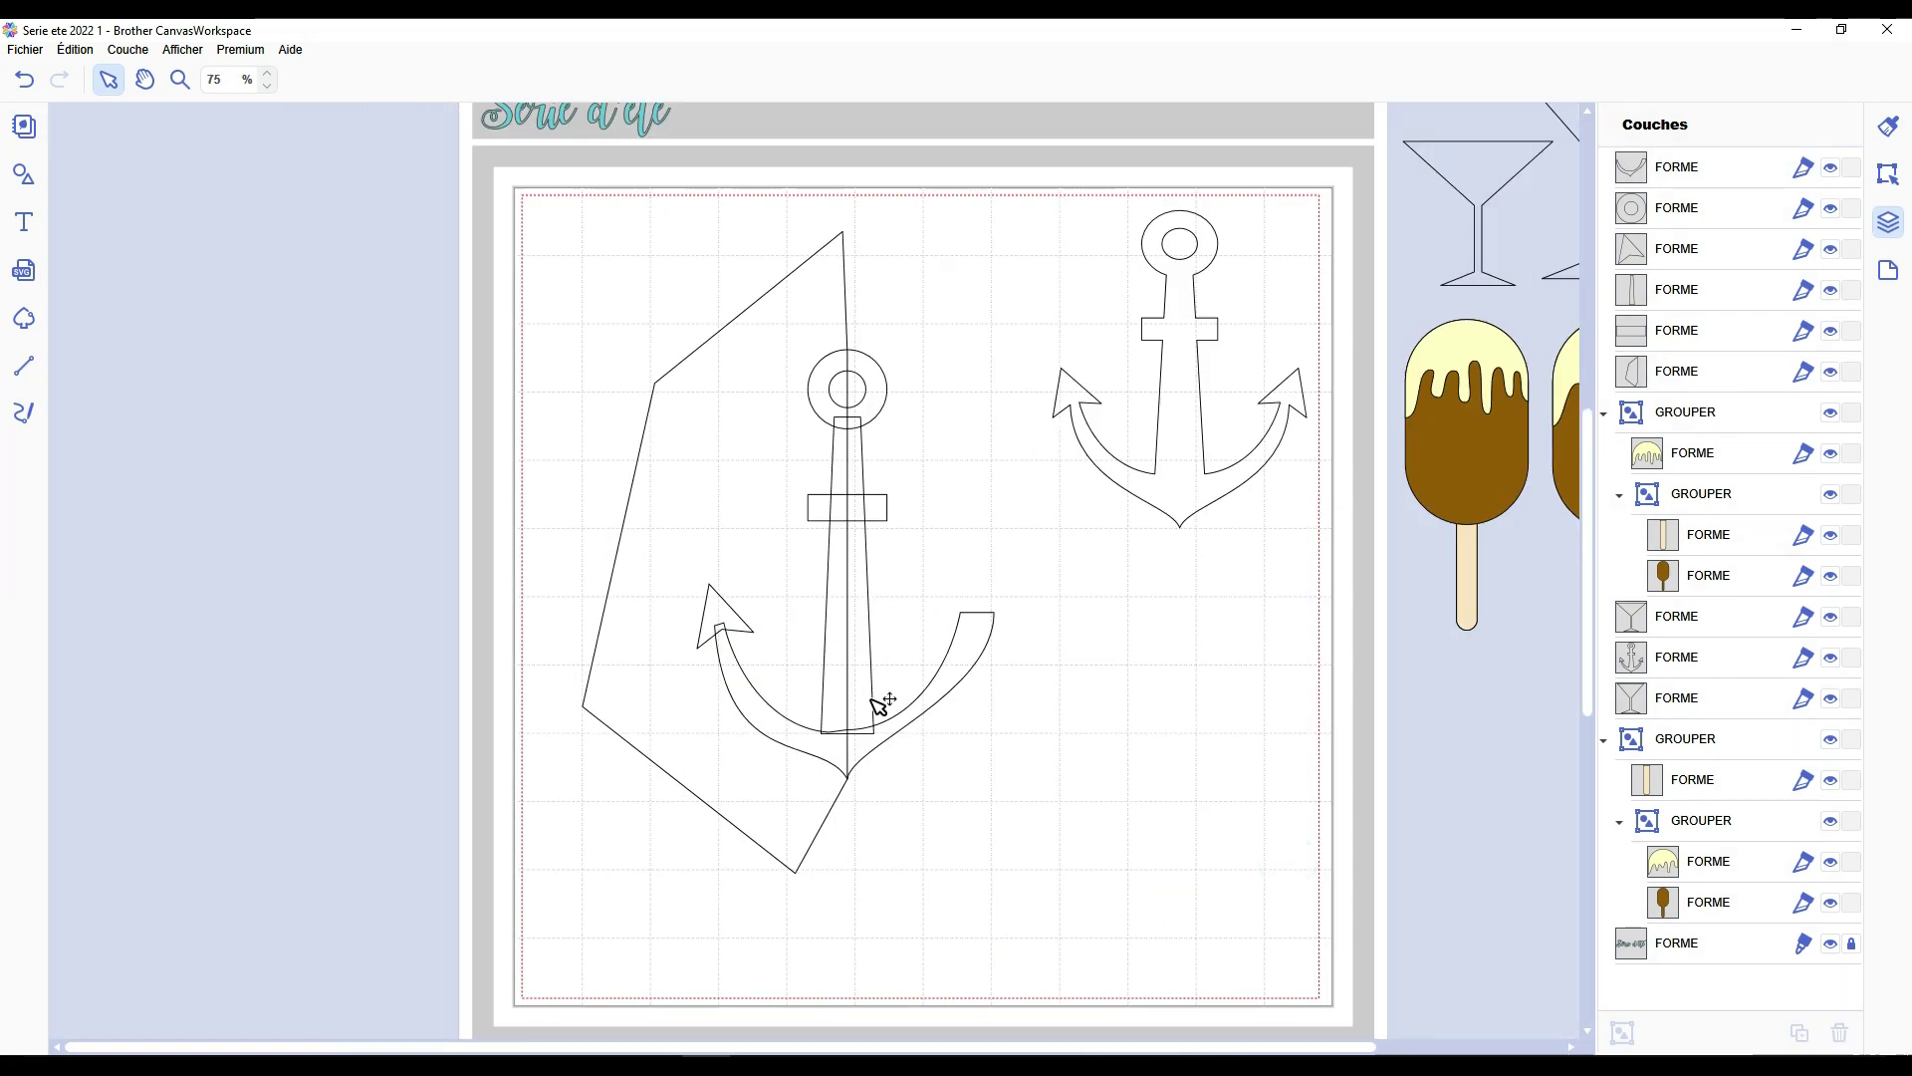
left_click_drag(974, 806, 864, 368)
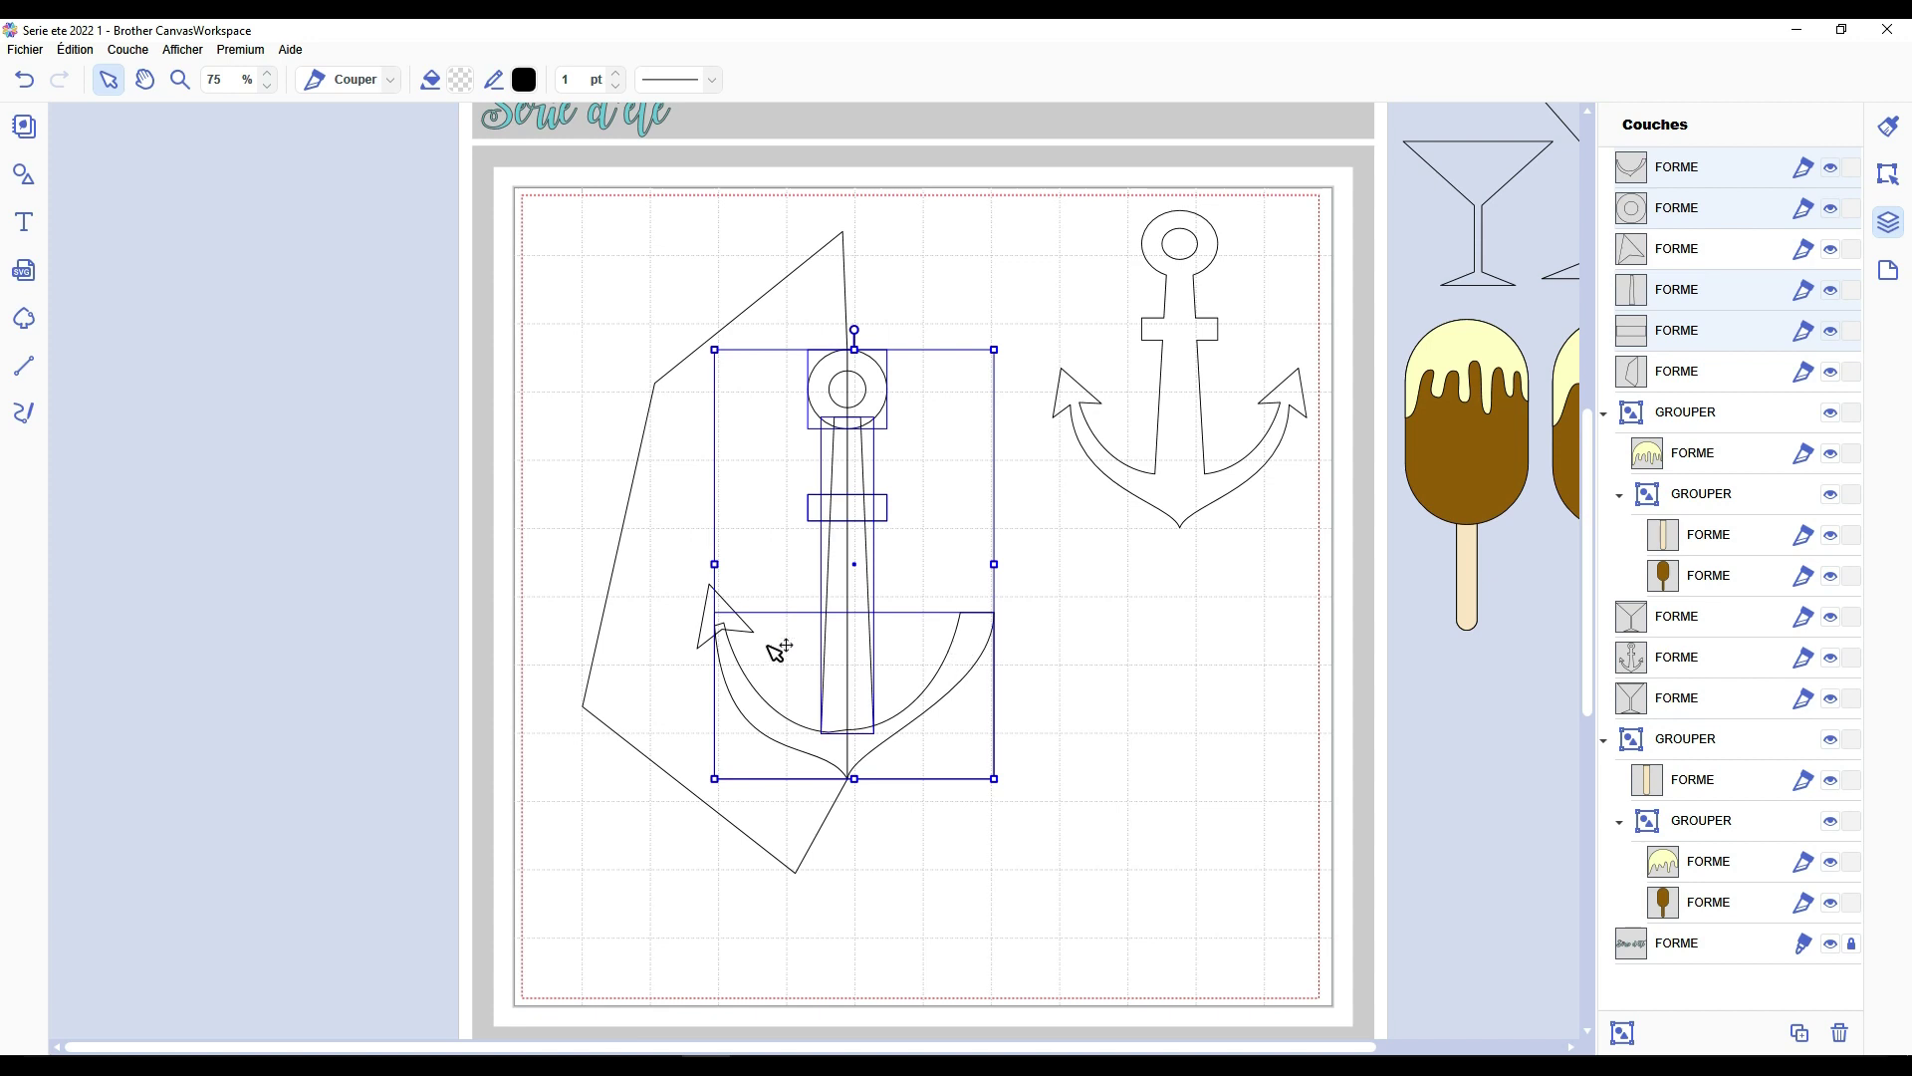
left_click(717, 627, "shift")
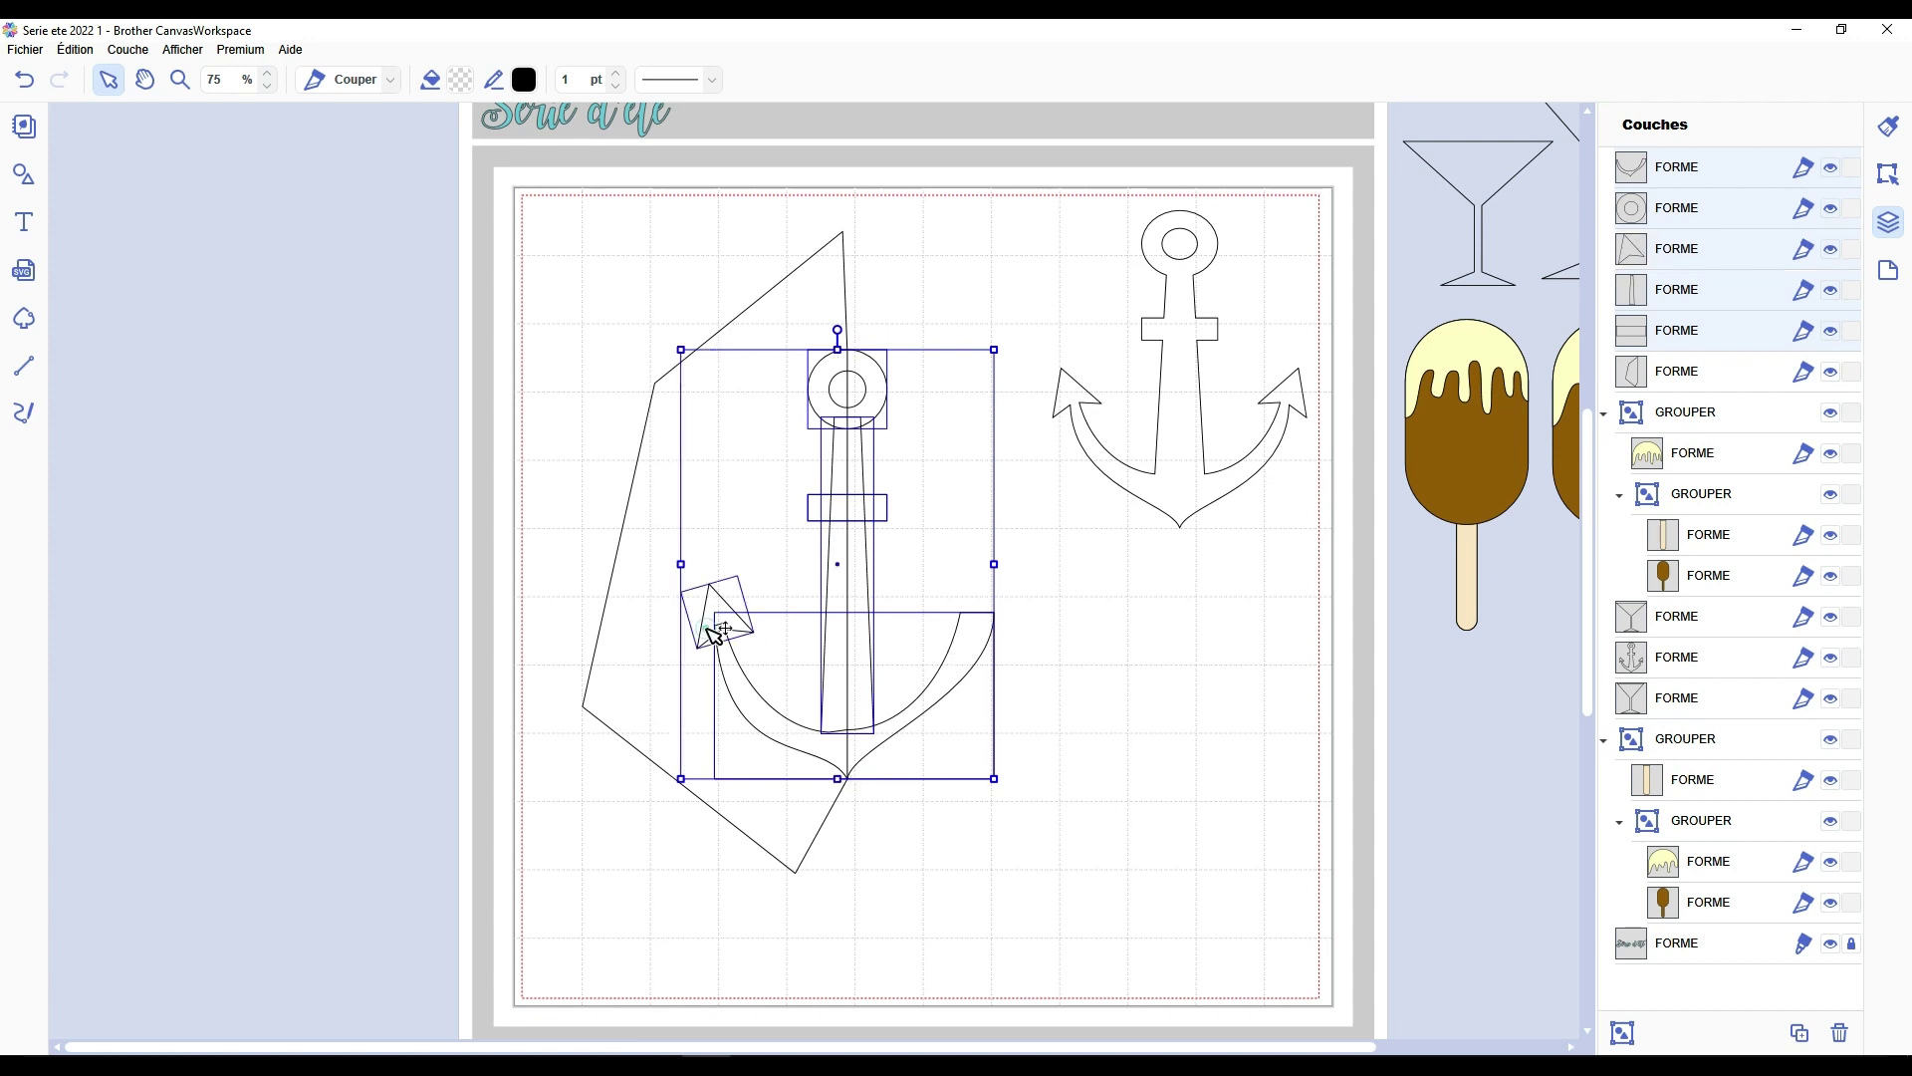
left_click(1896, 178)
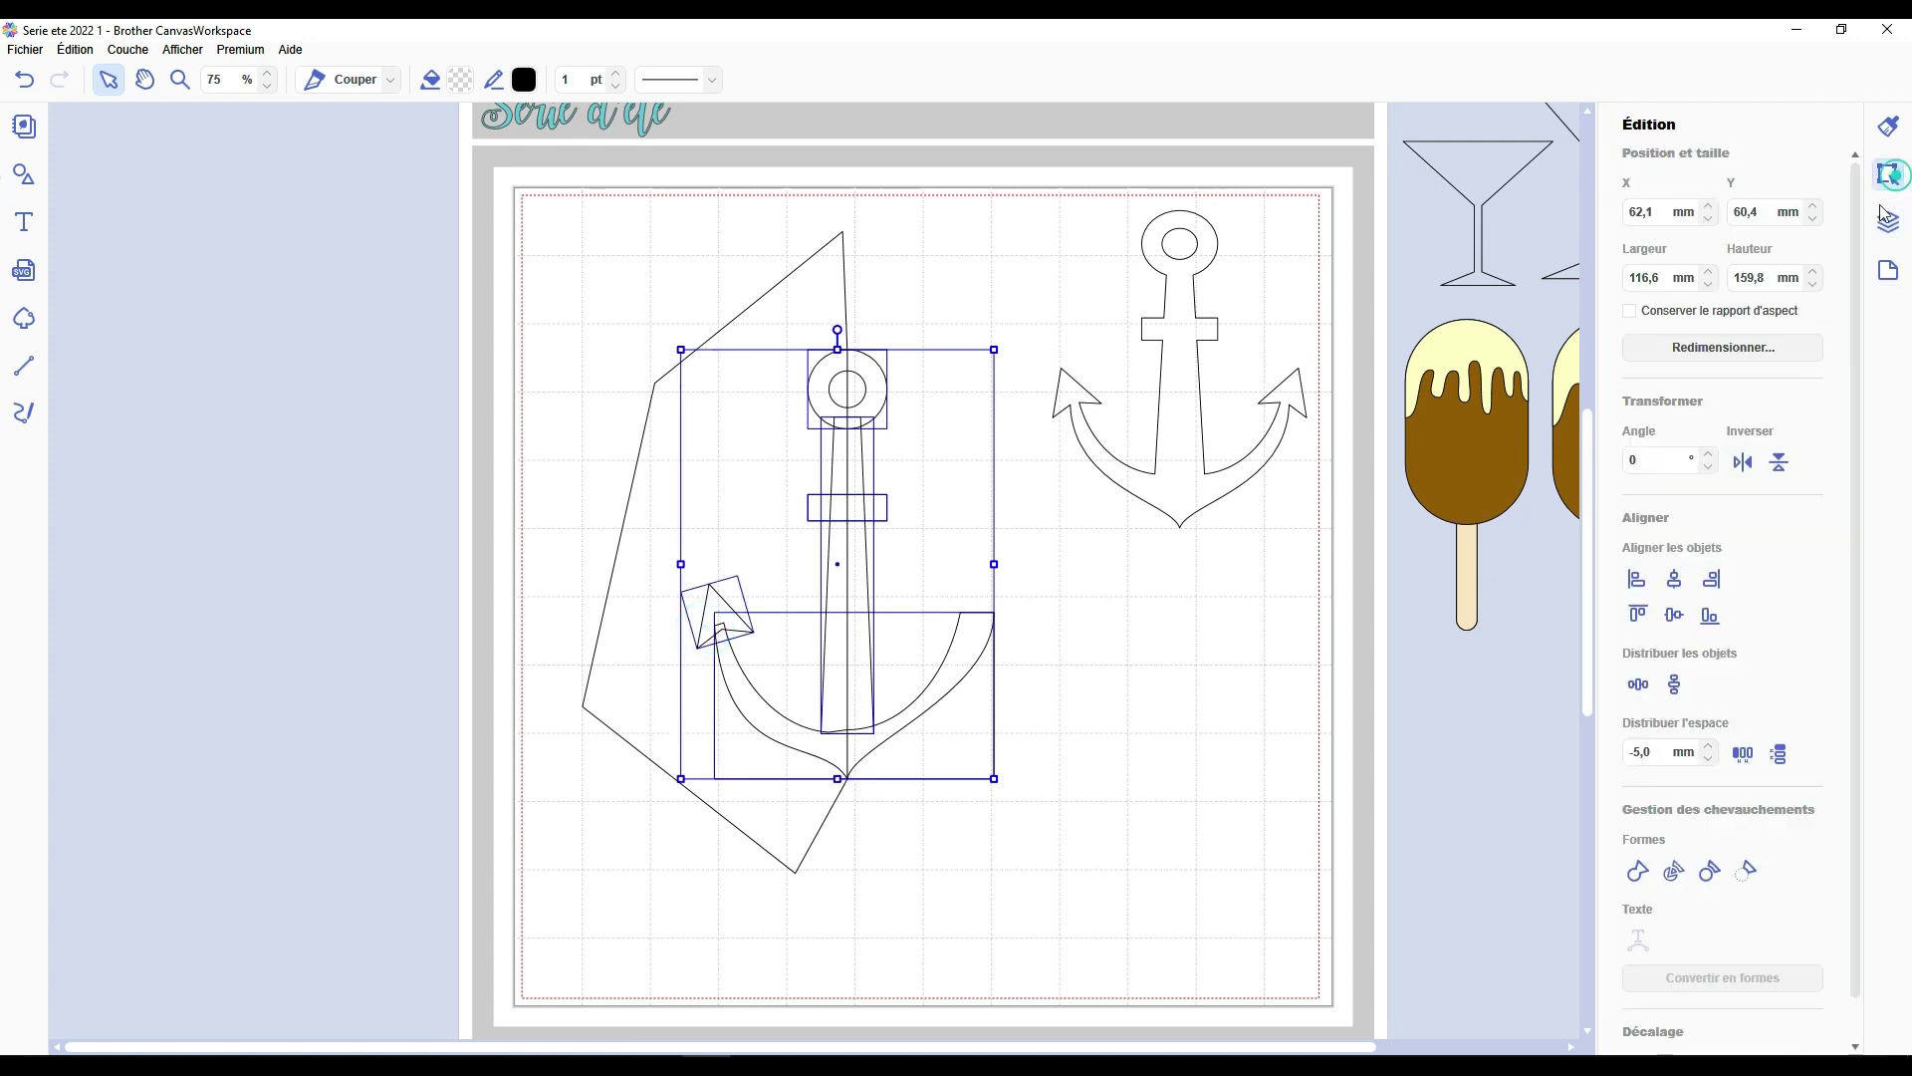
left_click(1635, 873)
left_click(1140, 803)
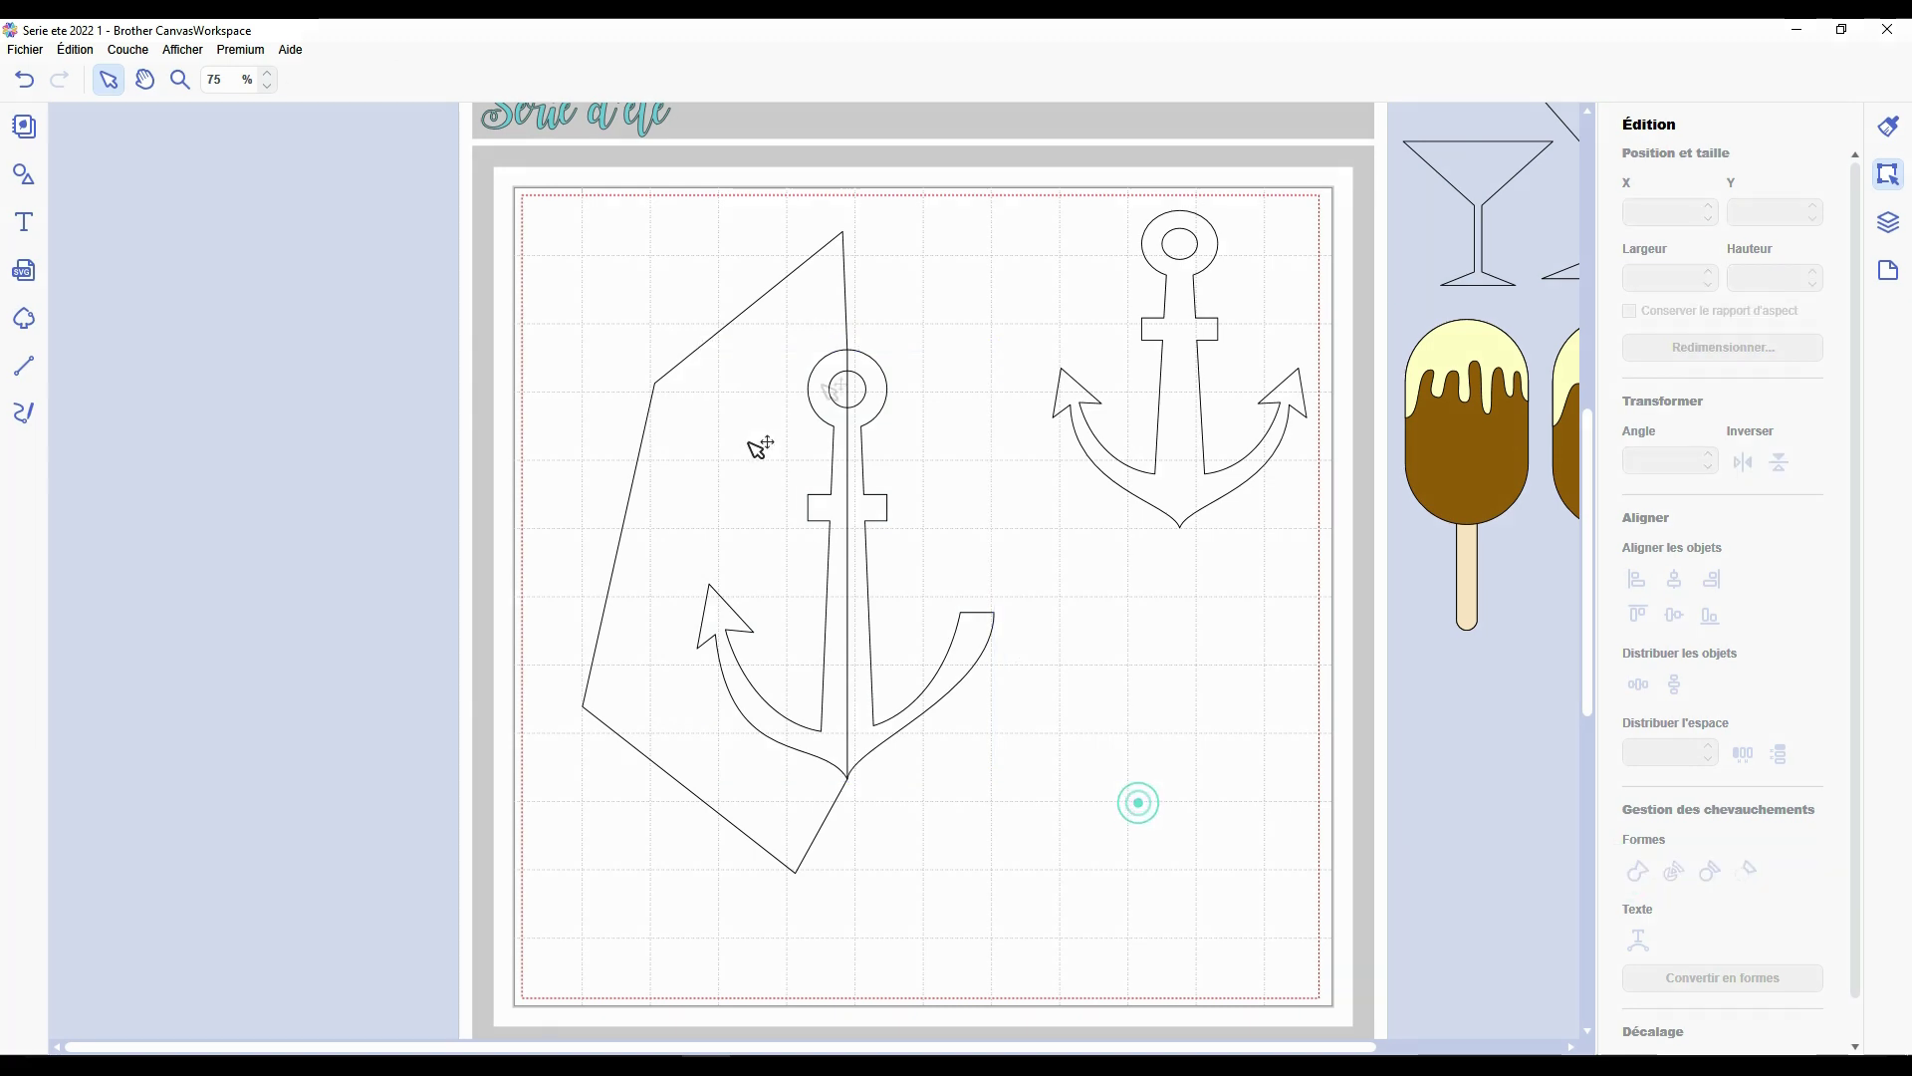
Divide the merged anchor with the overlapping polygon so it is cut along the shank's vertical centre line.
left_click_drag(912, 208, 707, 677)
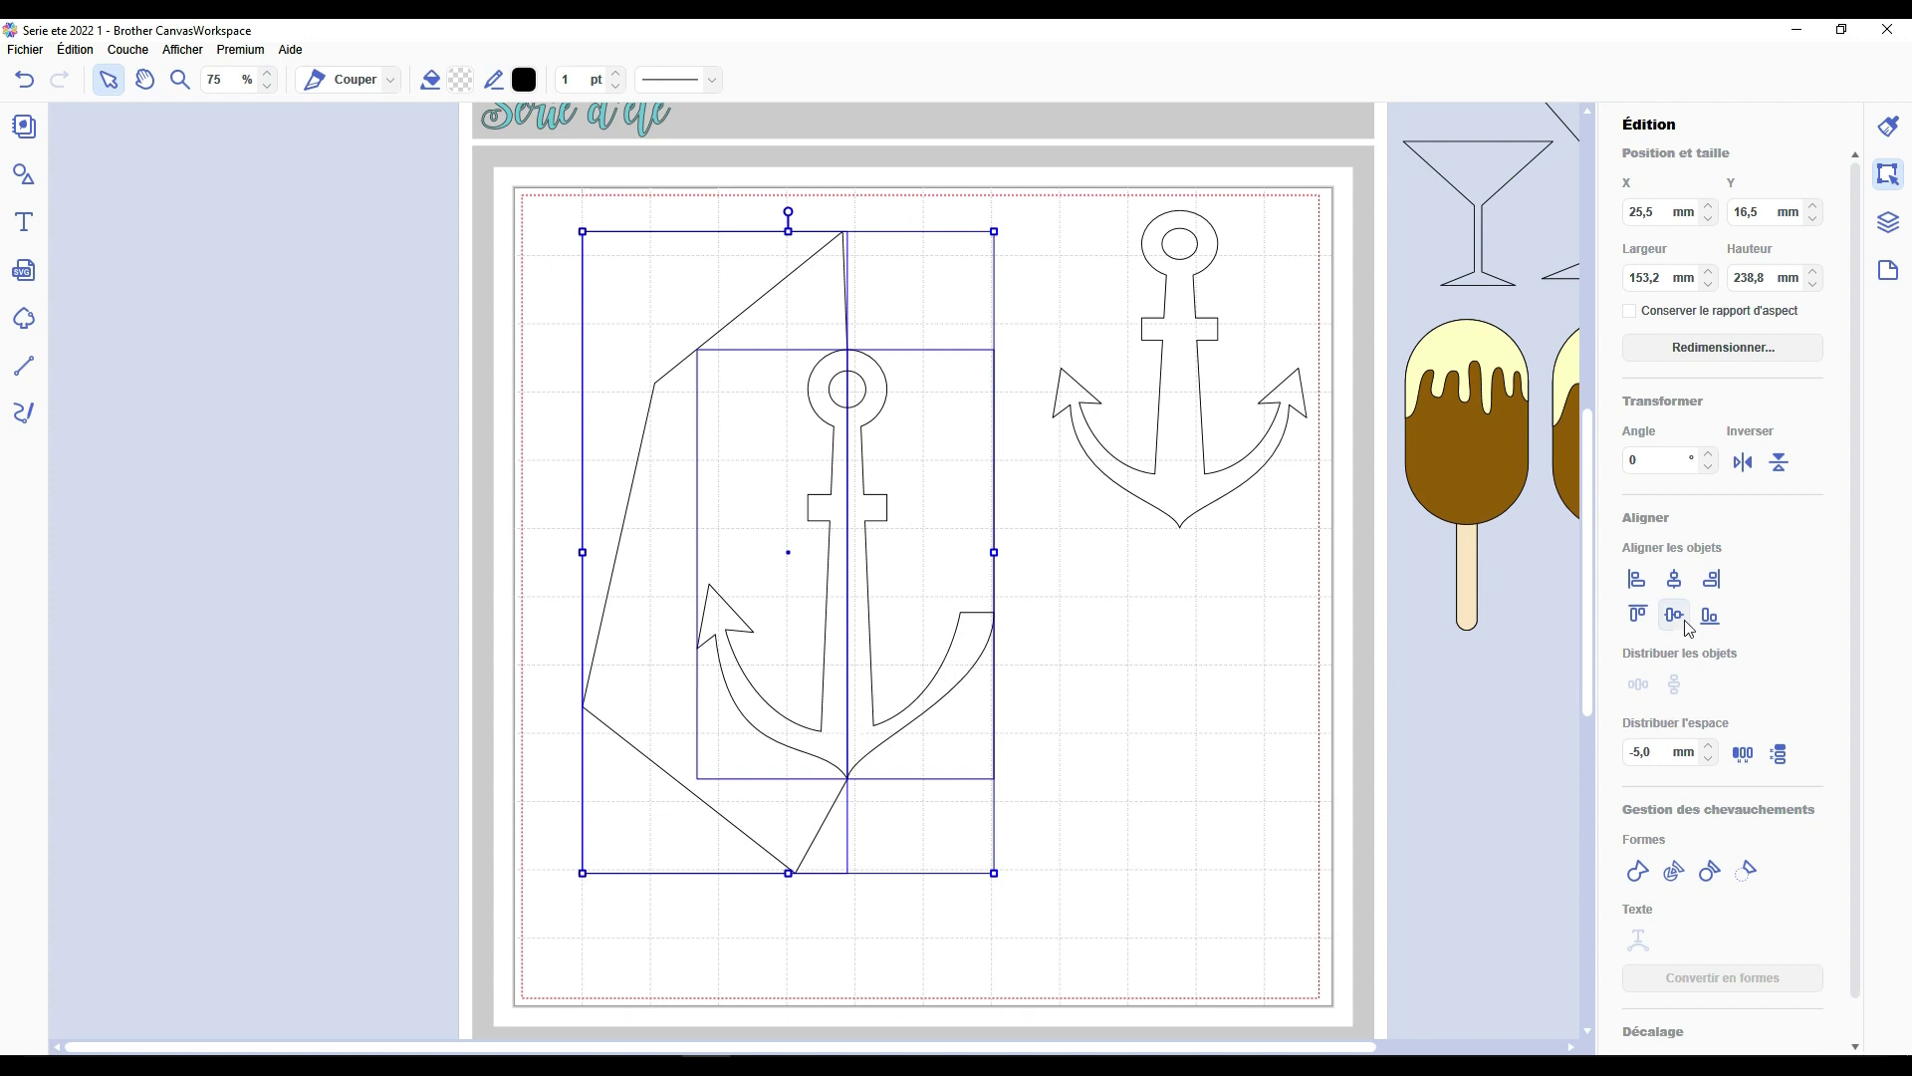
left_click(1676, 882)
left_click(1199, 704)
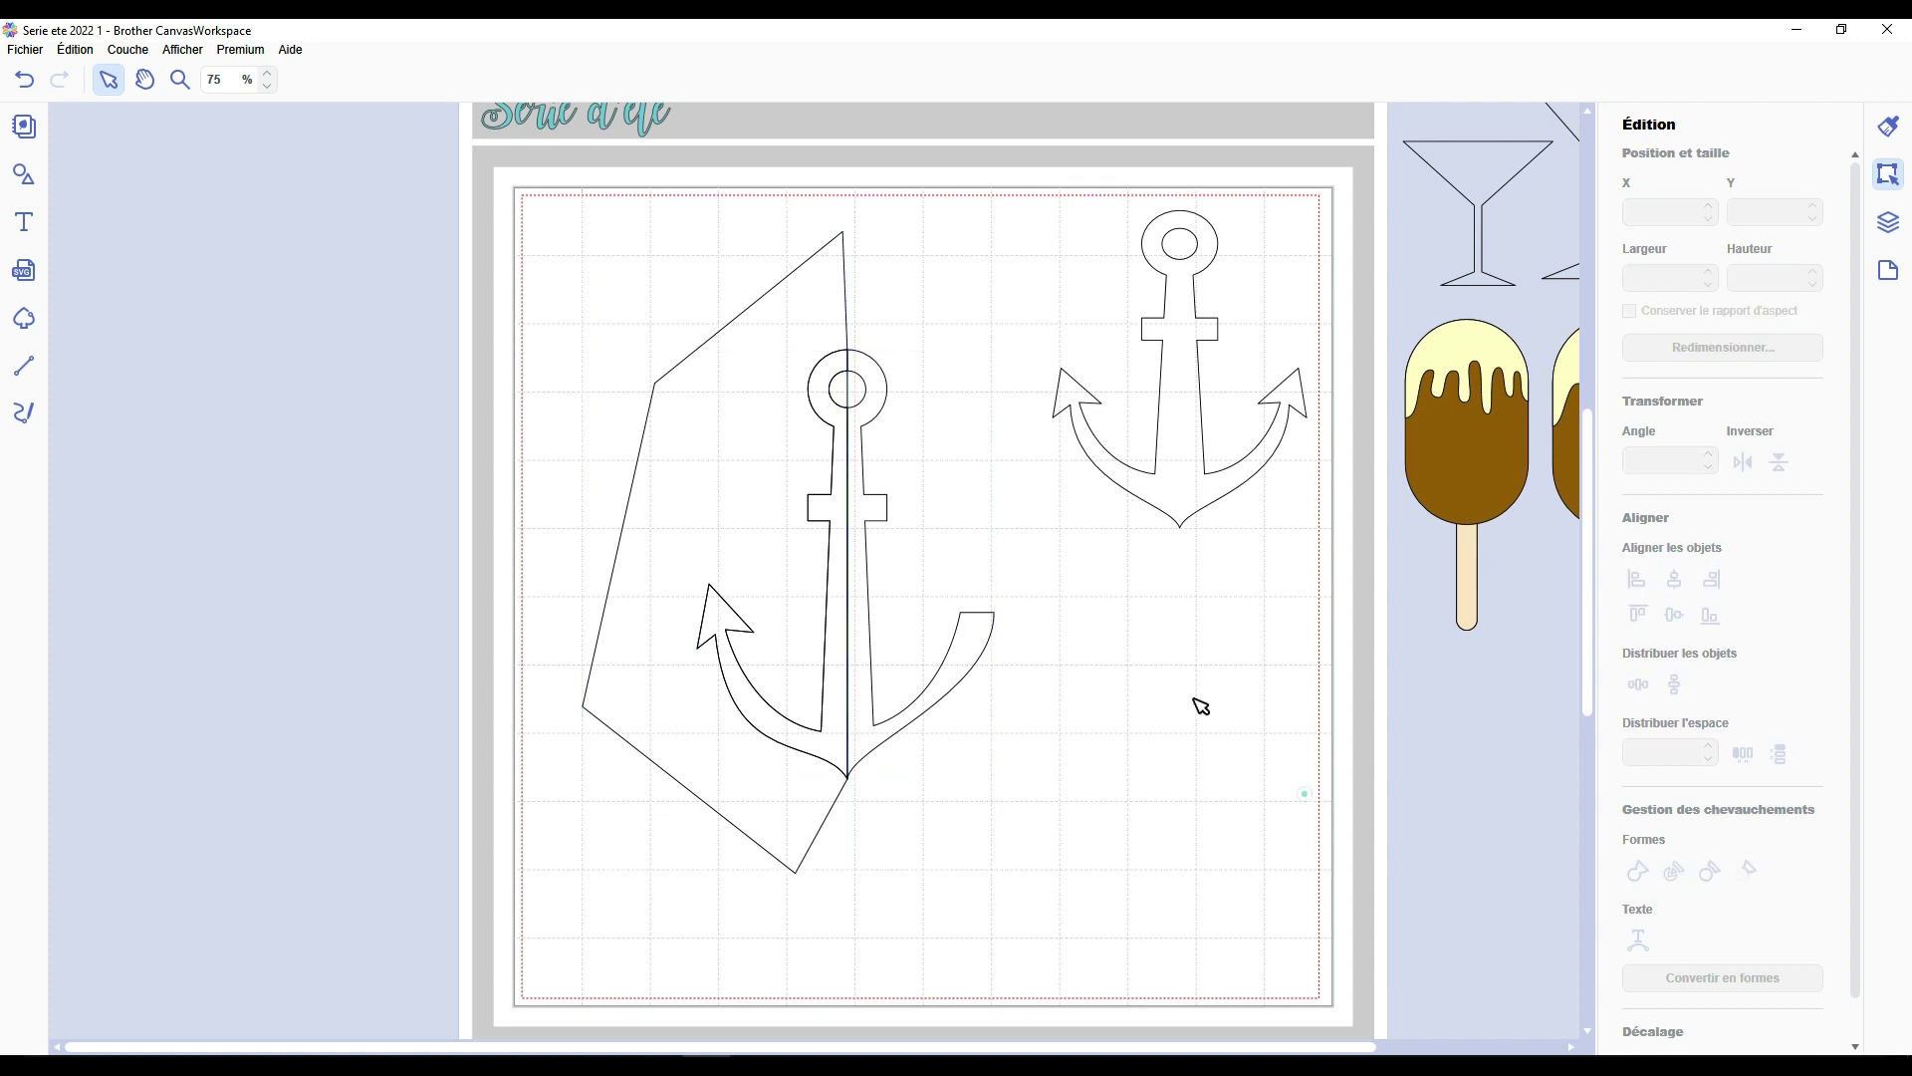
Delete the leftover polygon, the anchor's right part and the leftover piece at the ring, keeping only the left half.
left_click(777, 350)
key("Delete")
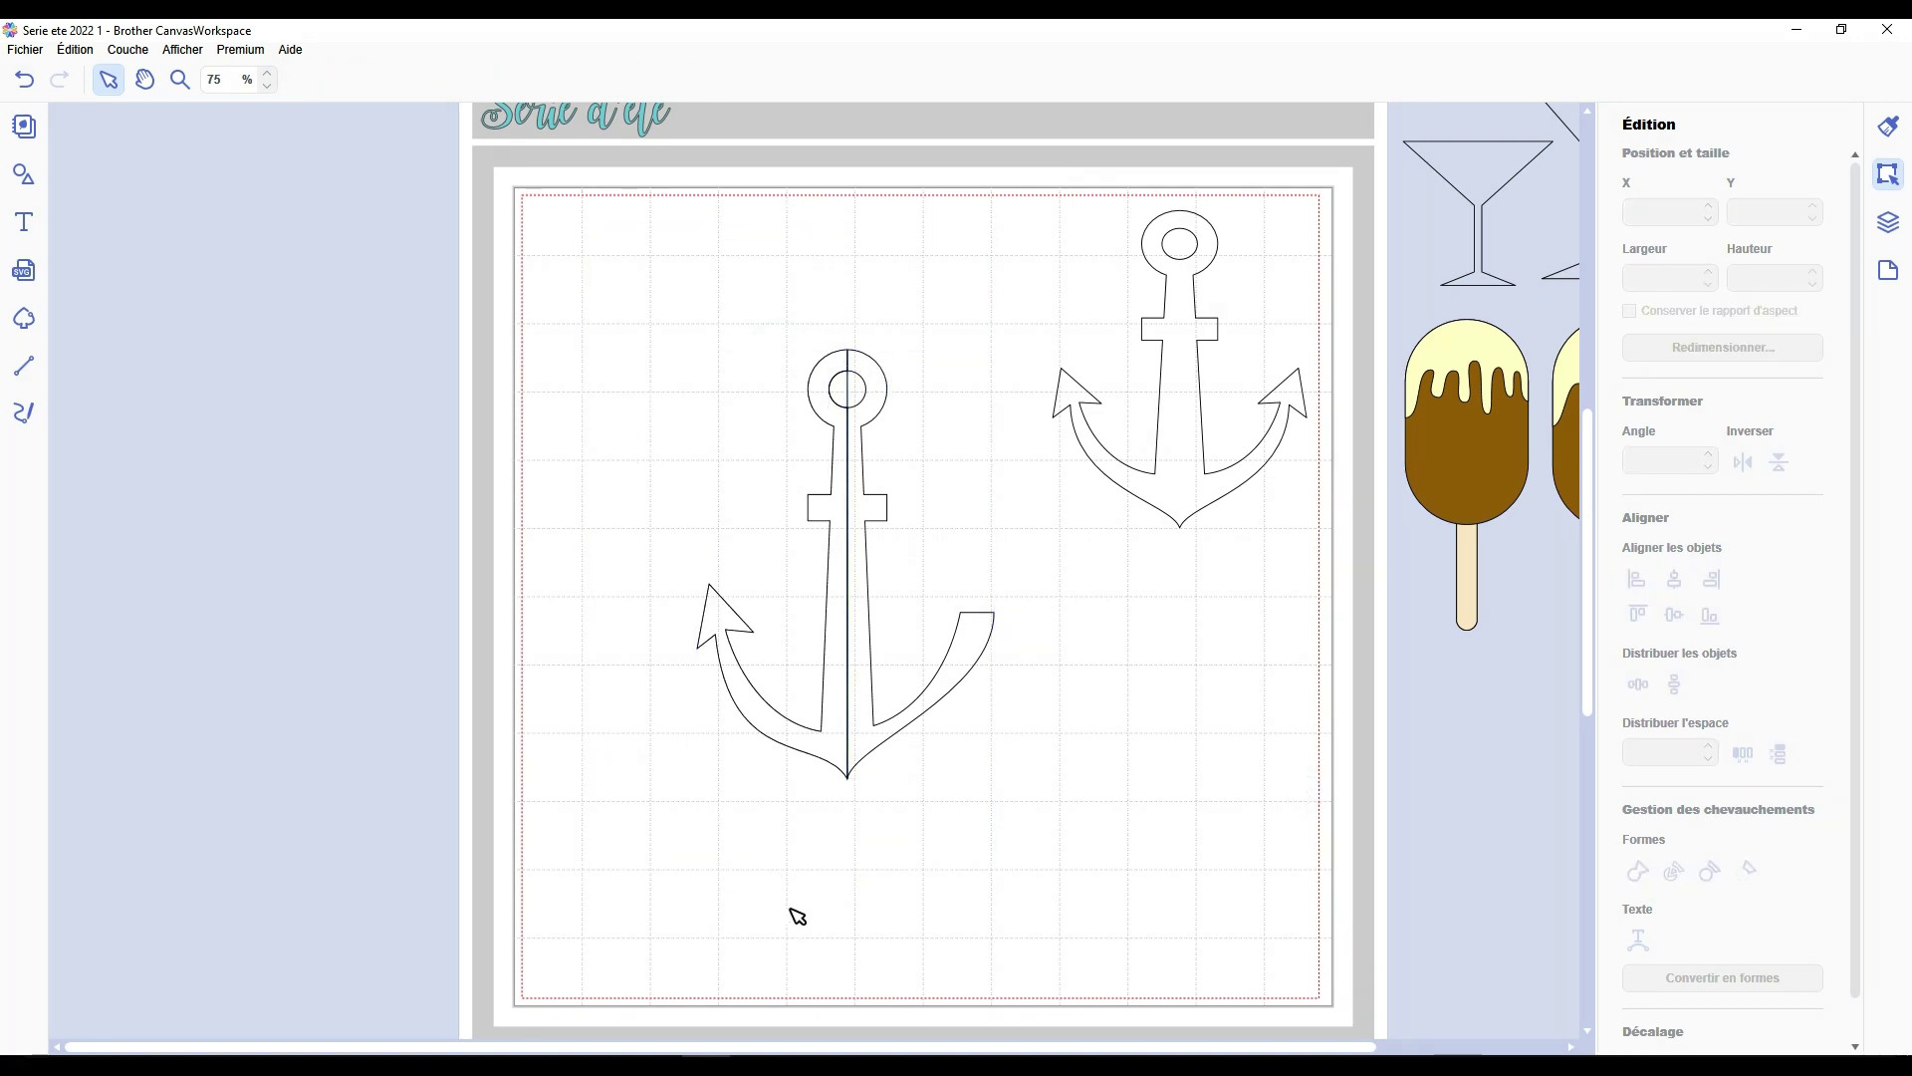
left_click(971, 685)
key("Delete")
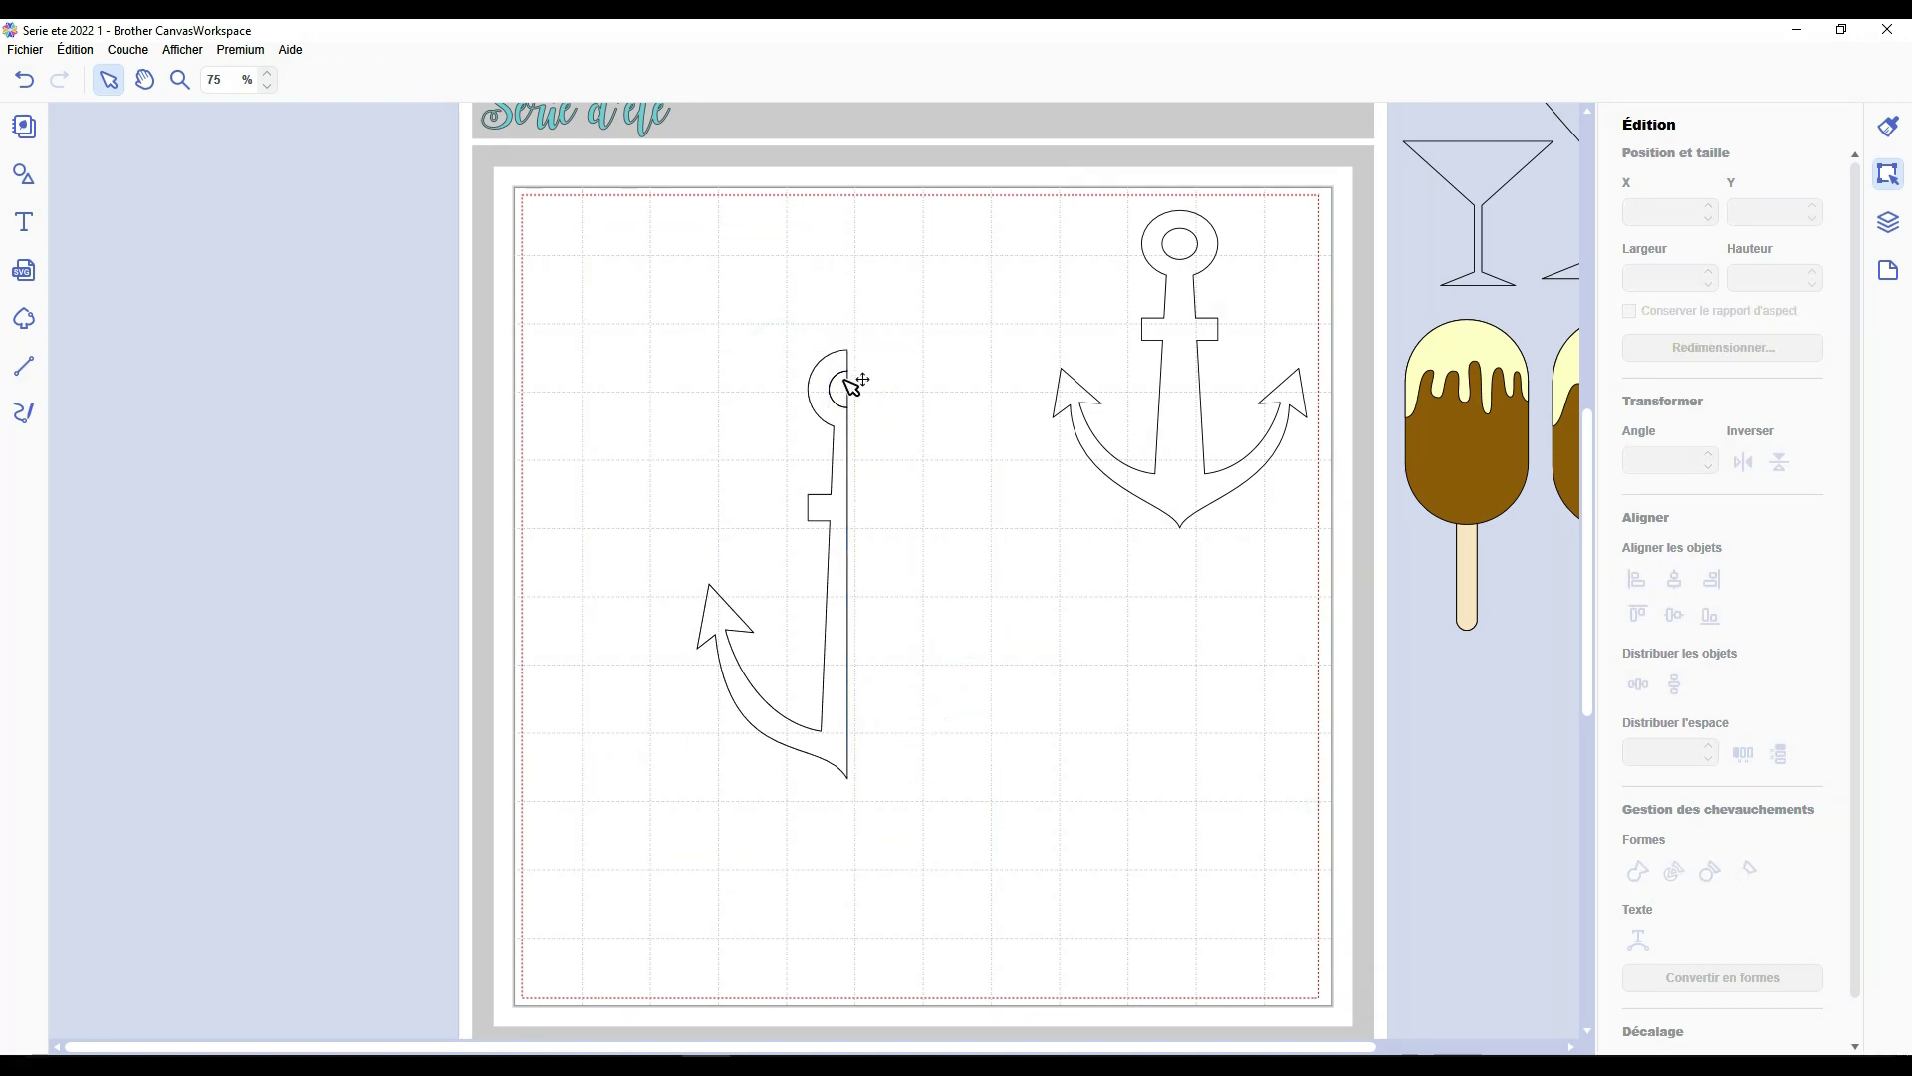
left_click(845, 387)
key("Delete")
Duplicate the left anchor half, flip the copy horizontally and place it just to the right of the original.
left_click_drag(847, 457, 819, 465)
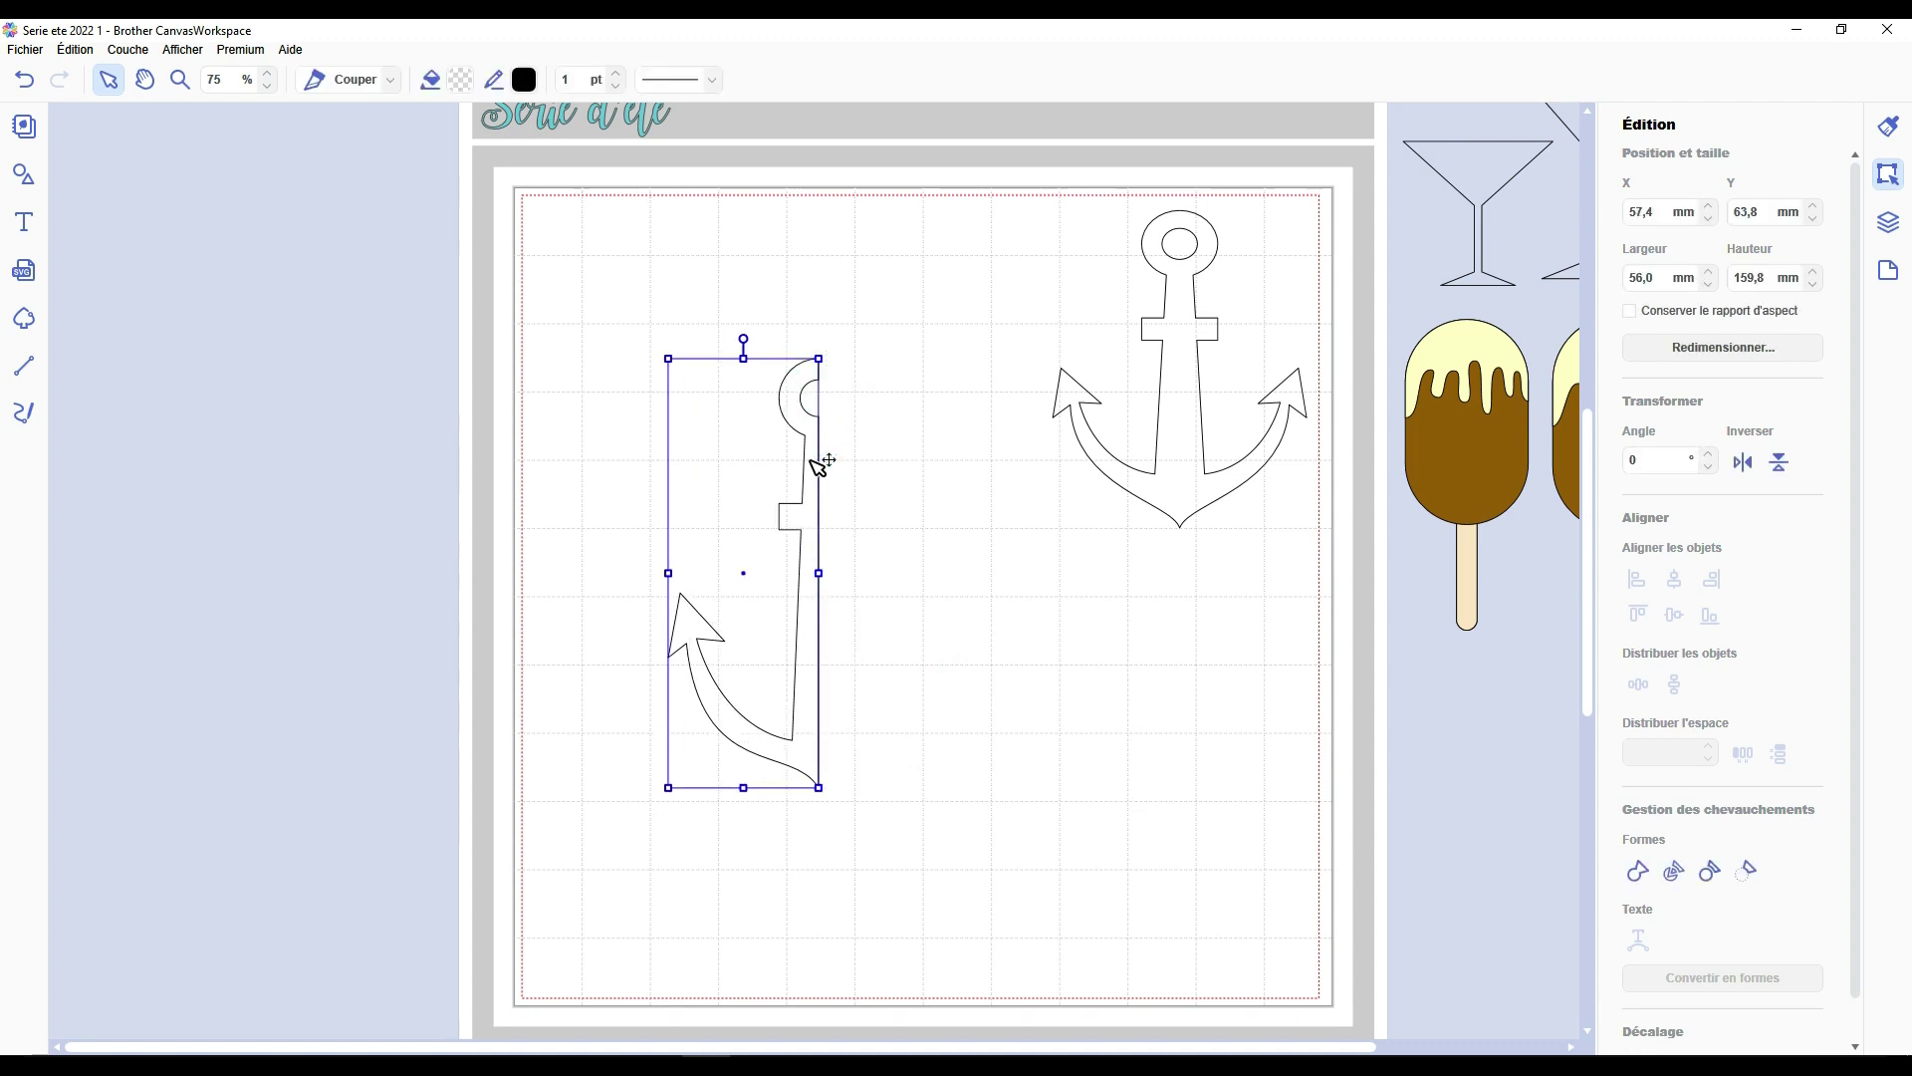
key("ctrl+d")
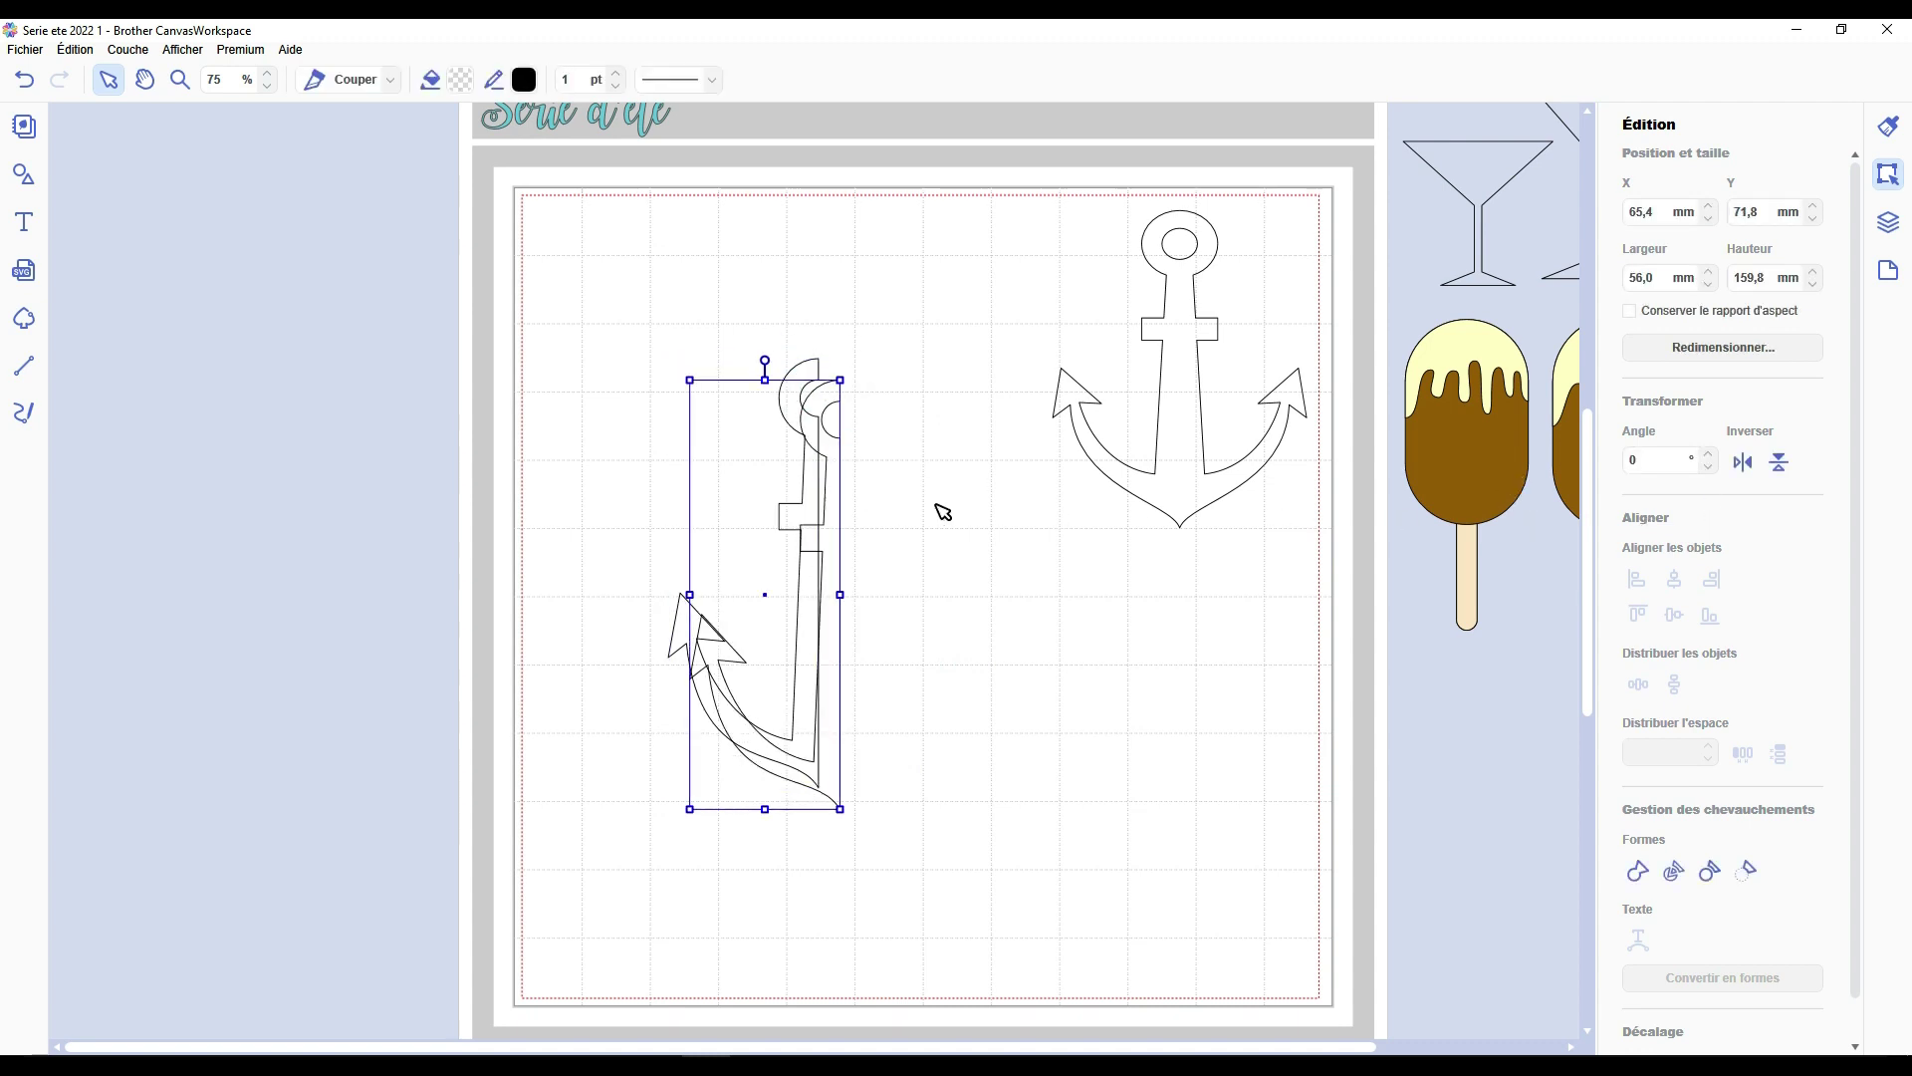
left_click(1743, 461)
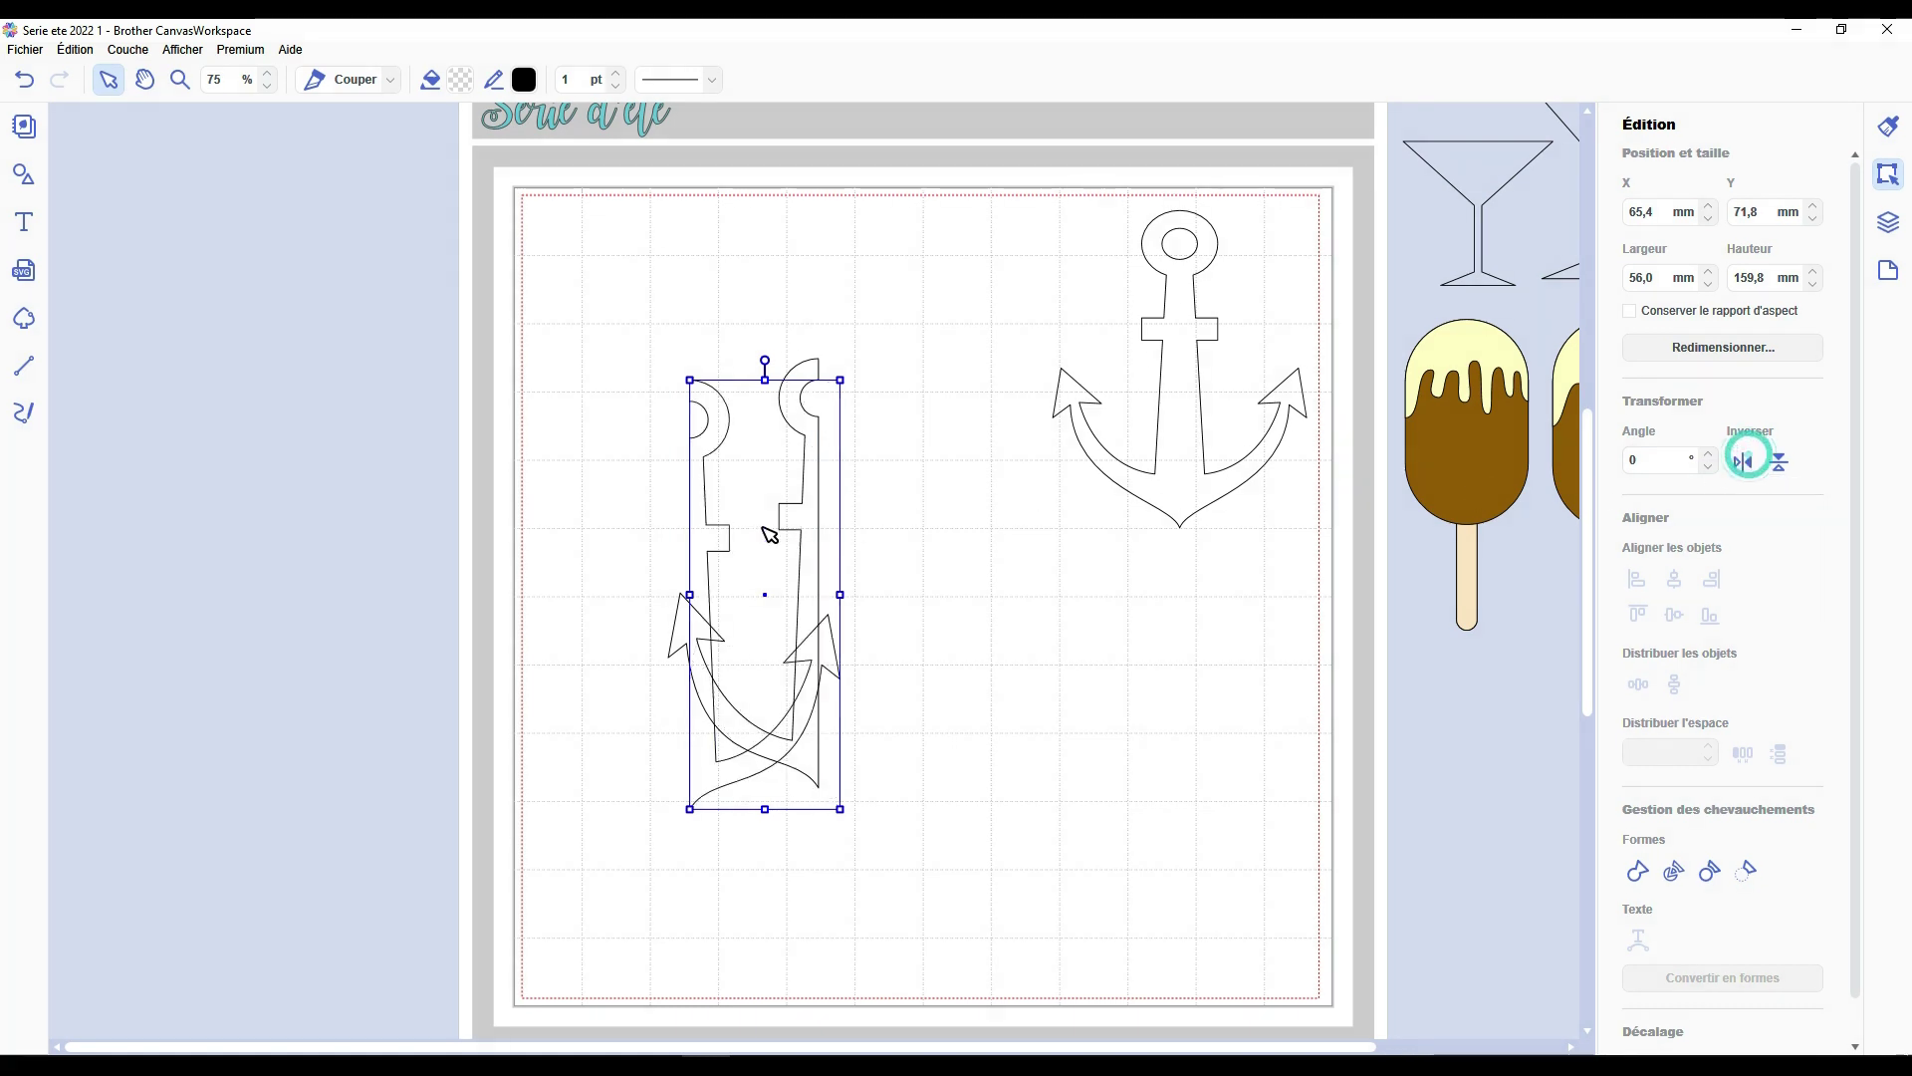
left_click_drag(696, 469, 850, 444)
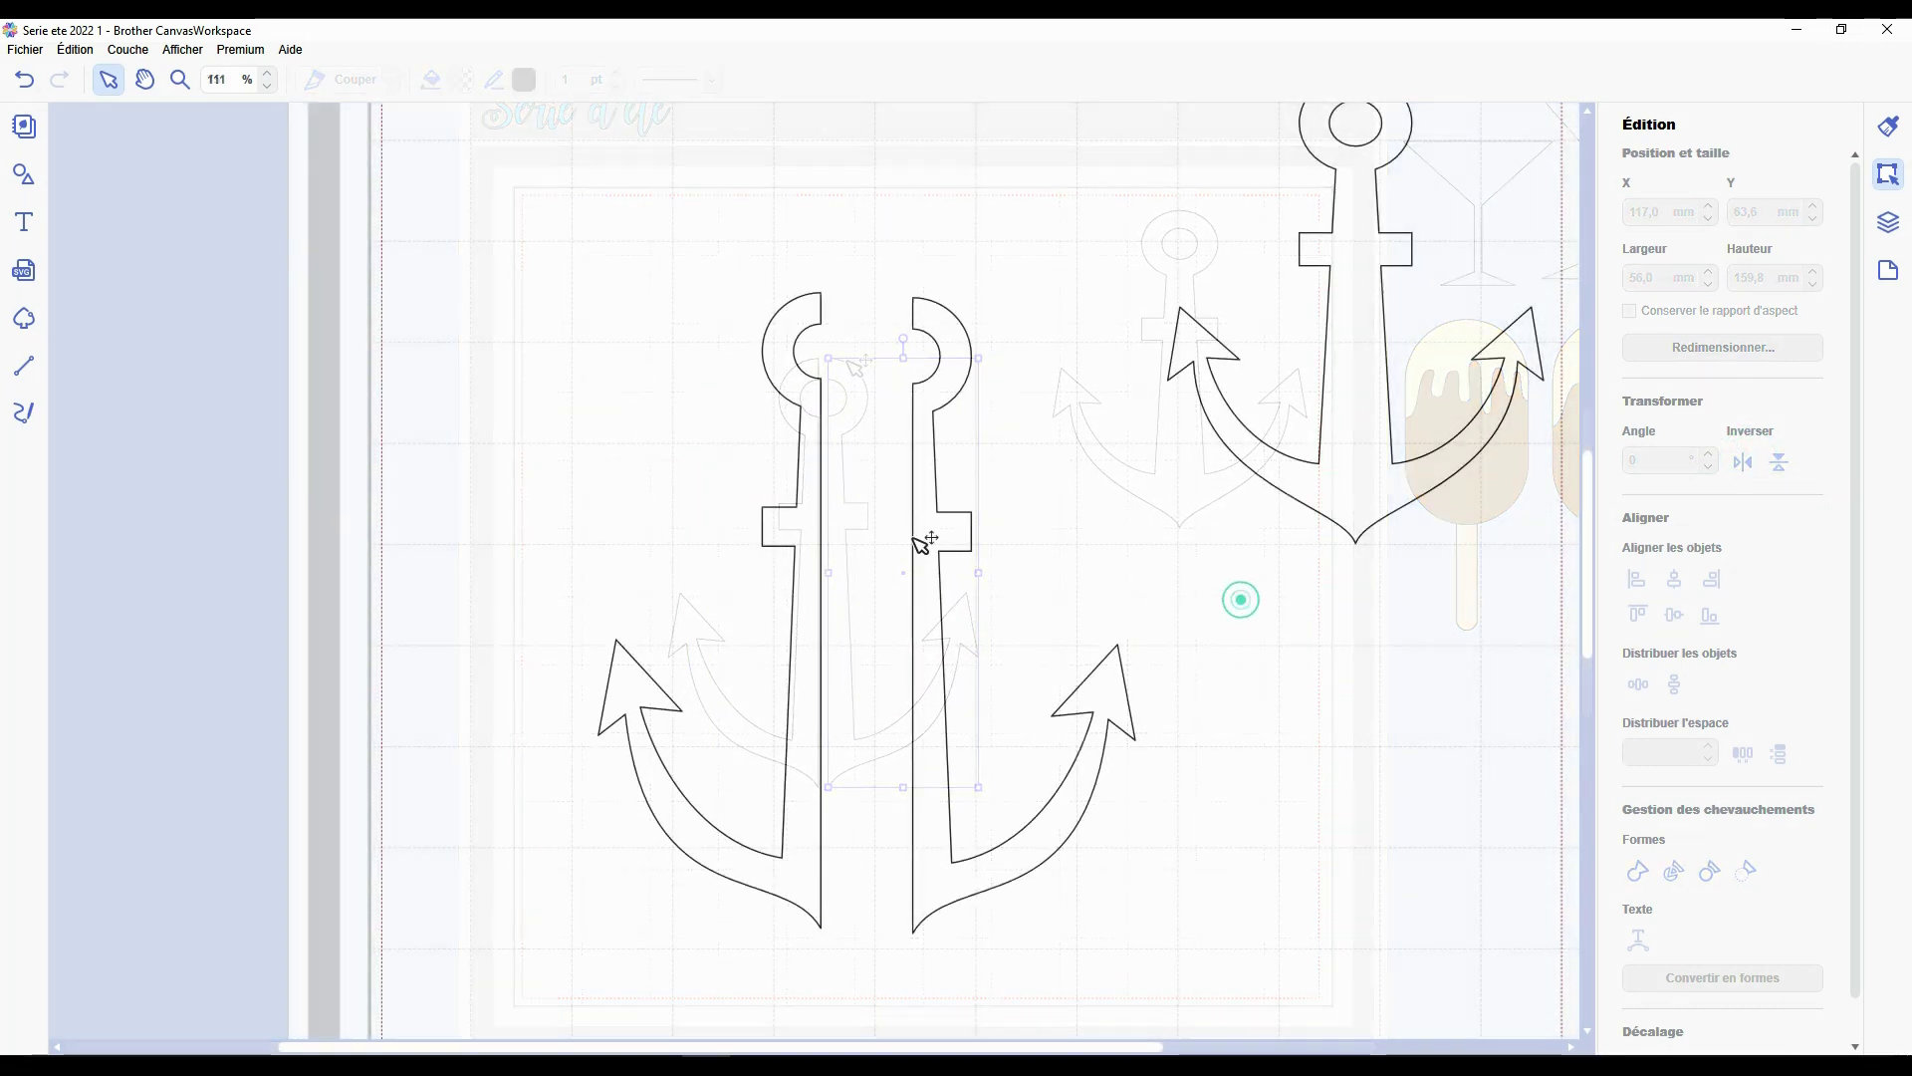
left_click_drag(924, 542, 864, 513)
Align the two anchor halves at their vertical middles and distribute them horizontally with 0.0 mm spacing.
left_click_drag(906, 219, 693, 478)
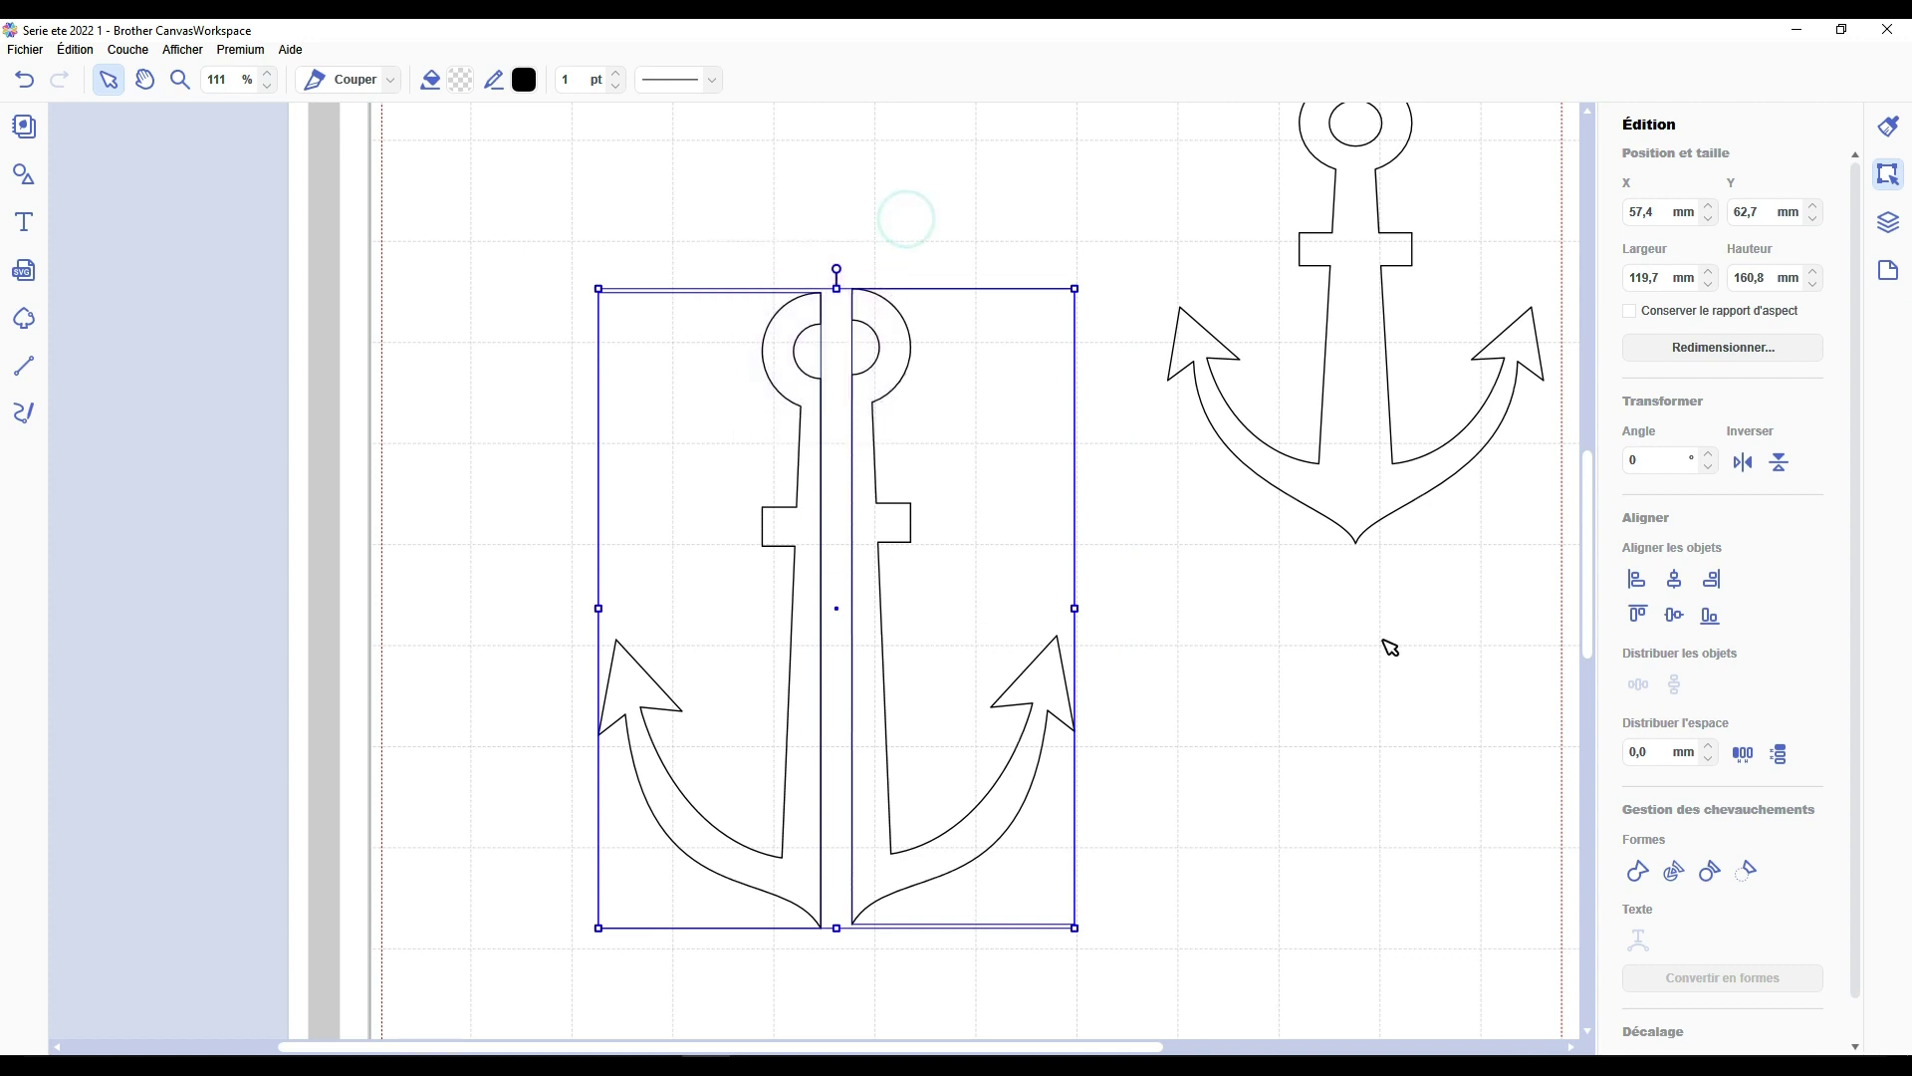
left_click(1677, 620)
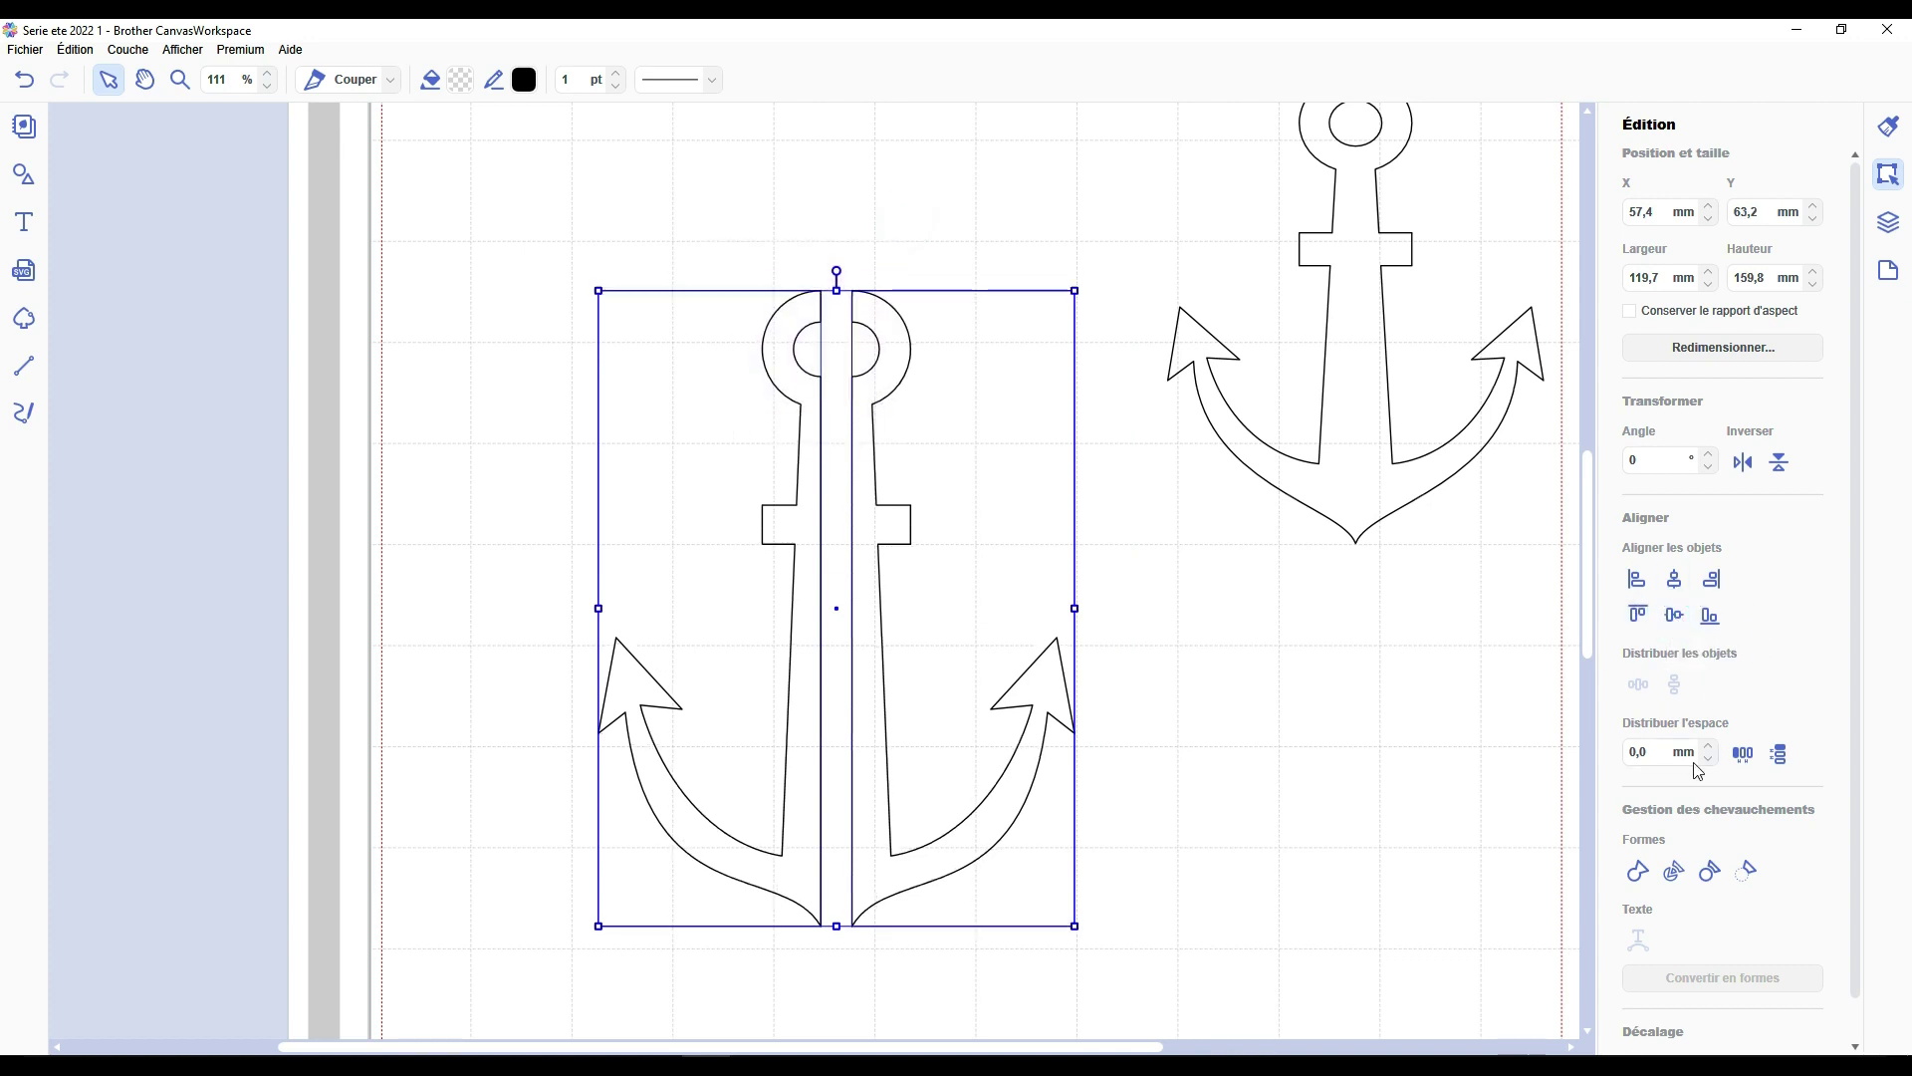
left_click(1743, 753)
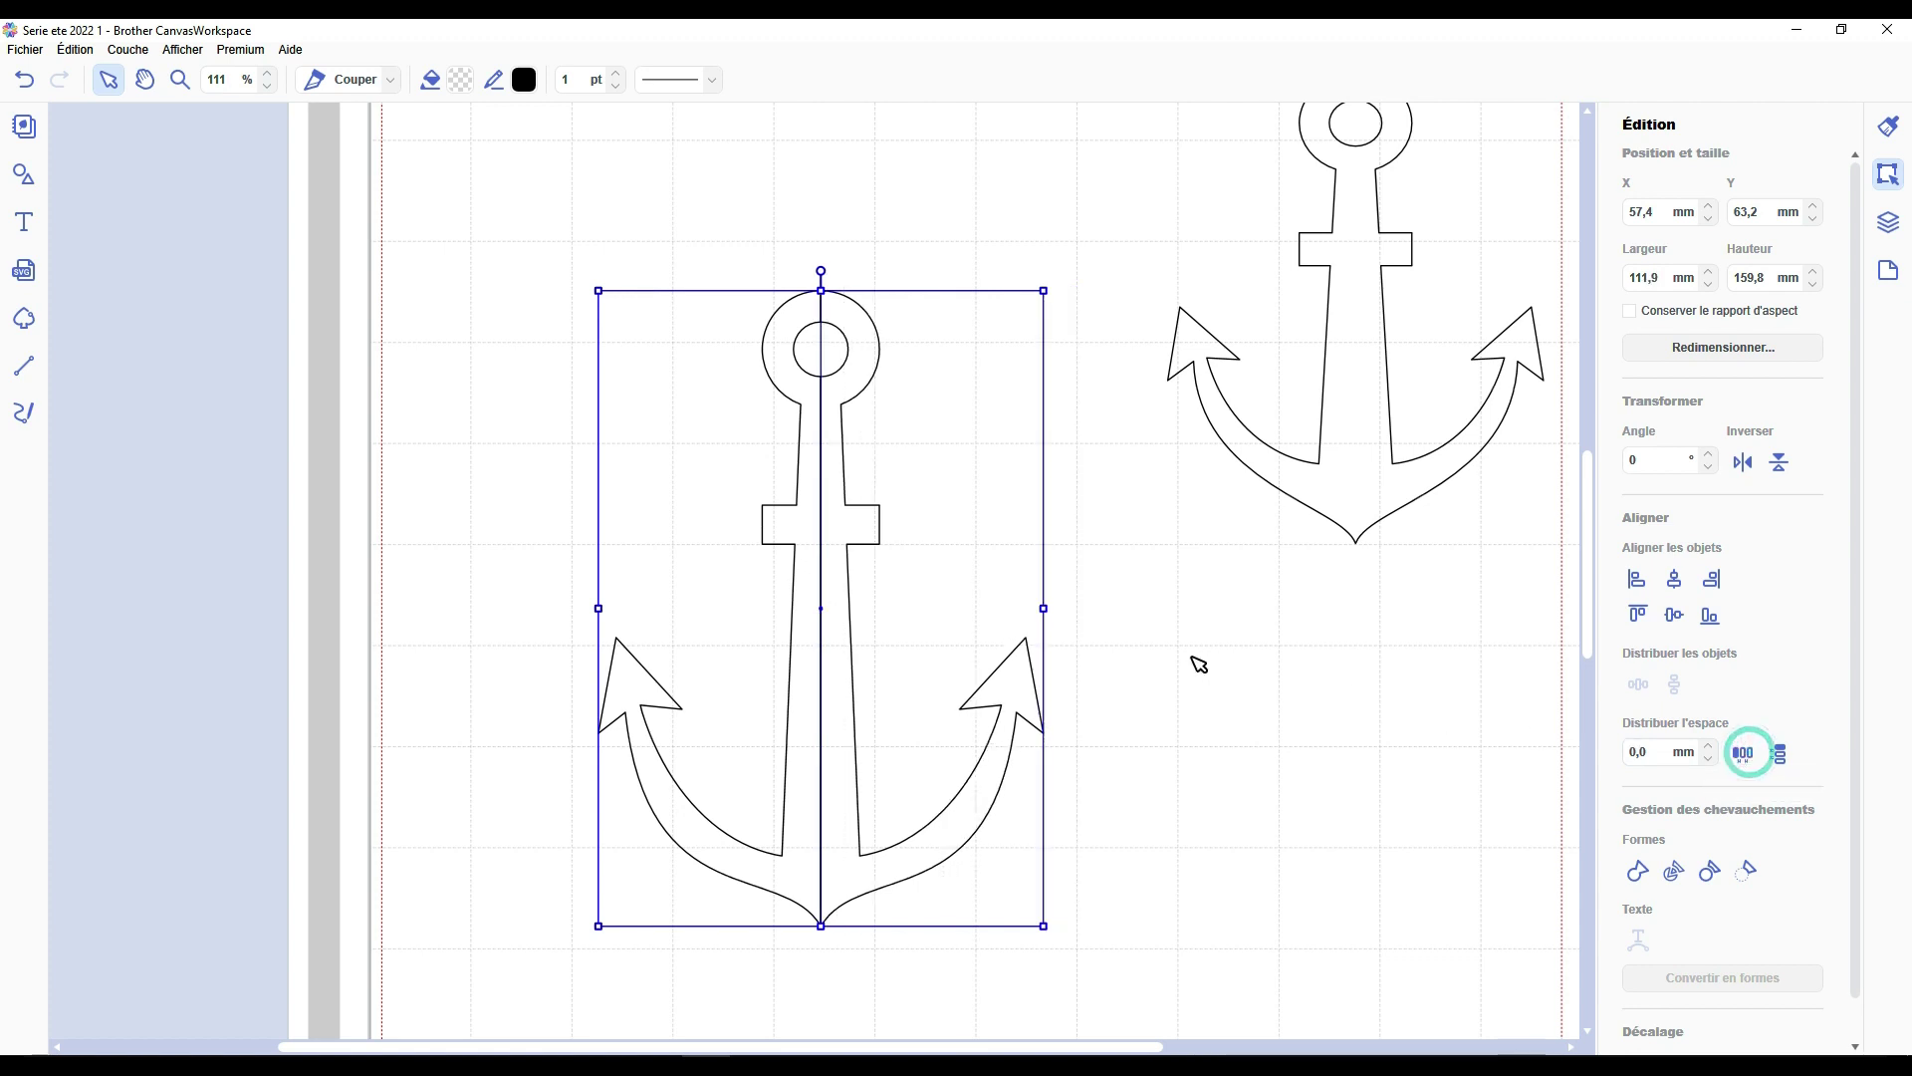
Try to merge the two abutting anchor halves directly into one shape.
left_click(1630, 865)
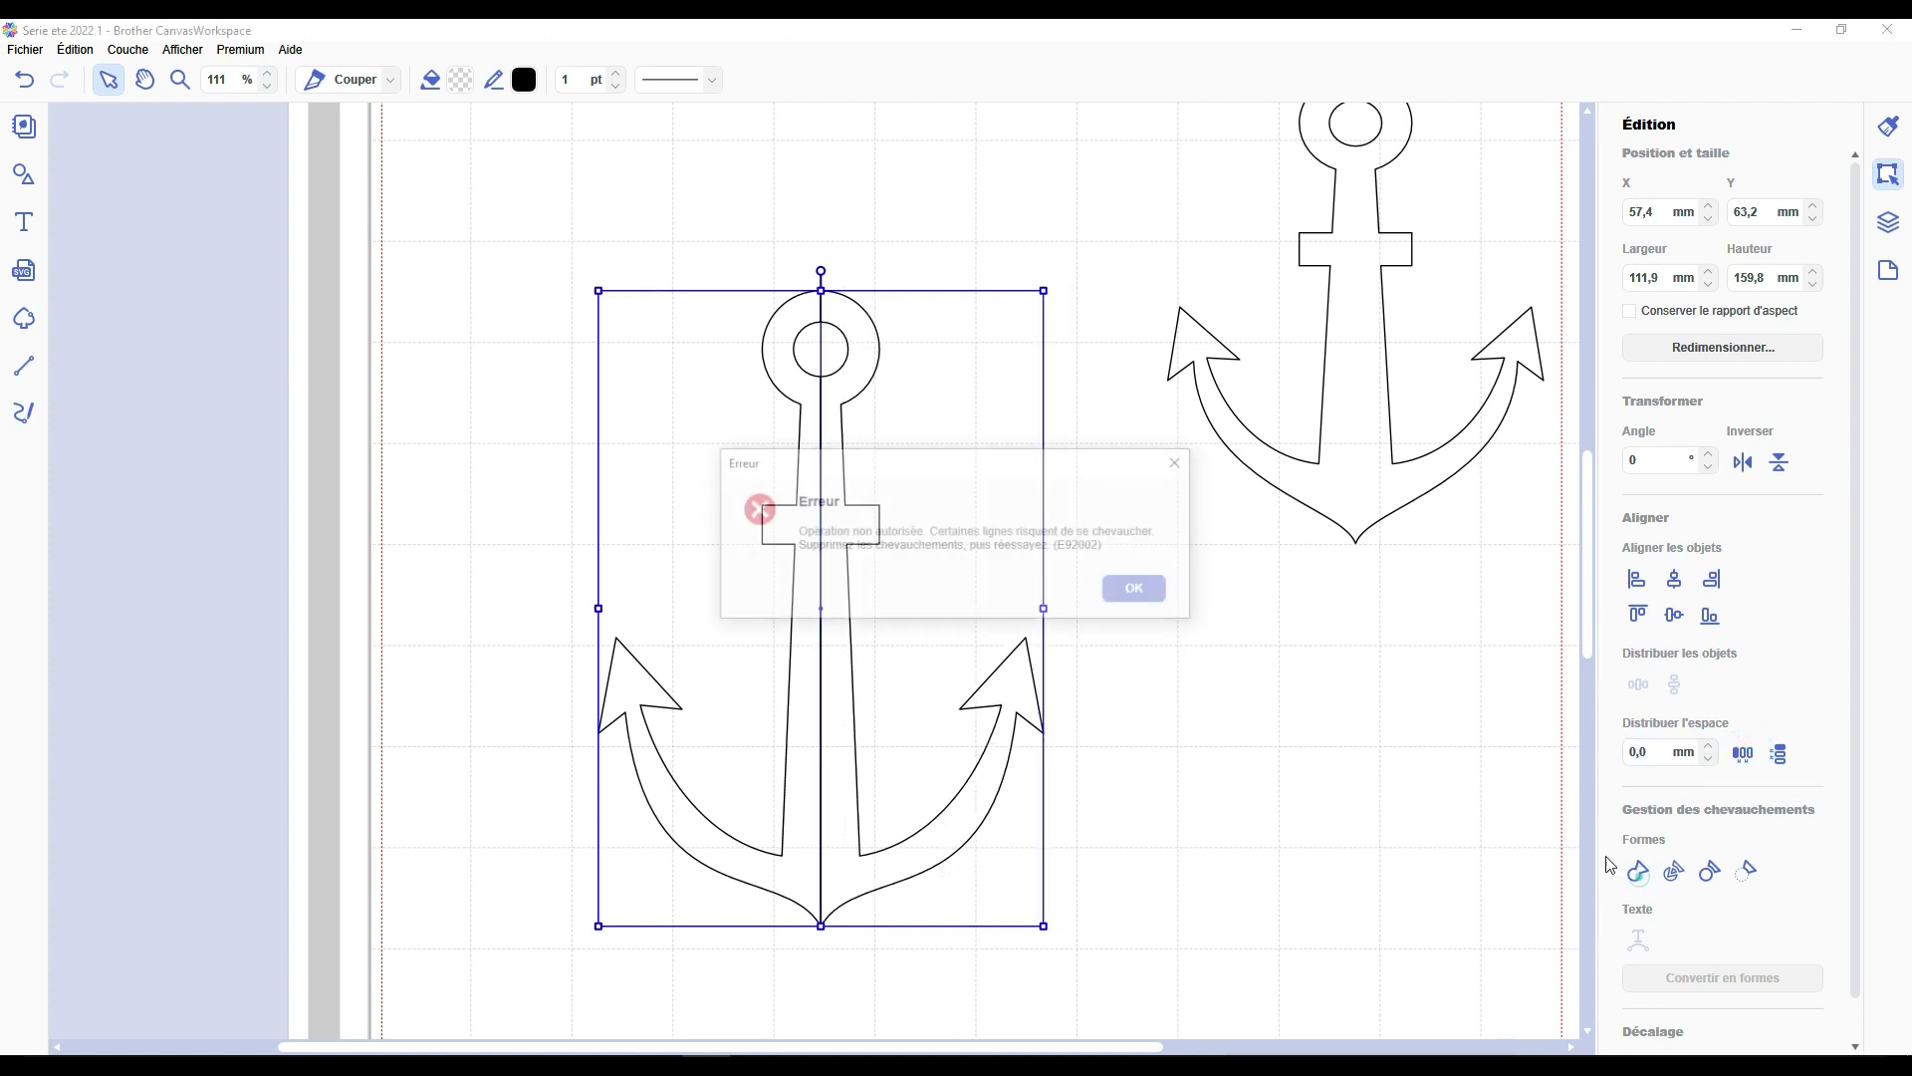
left_click(1165, 596)
left_click(1183, 750)
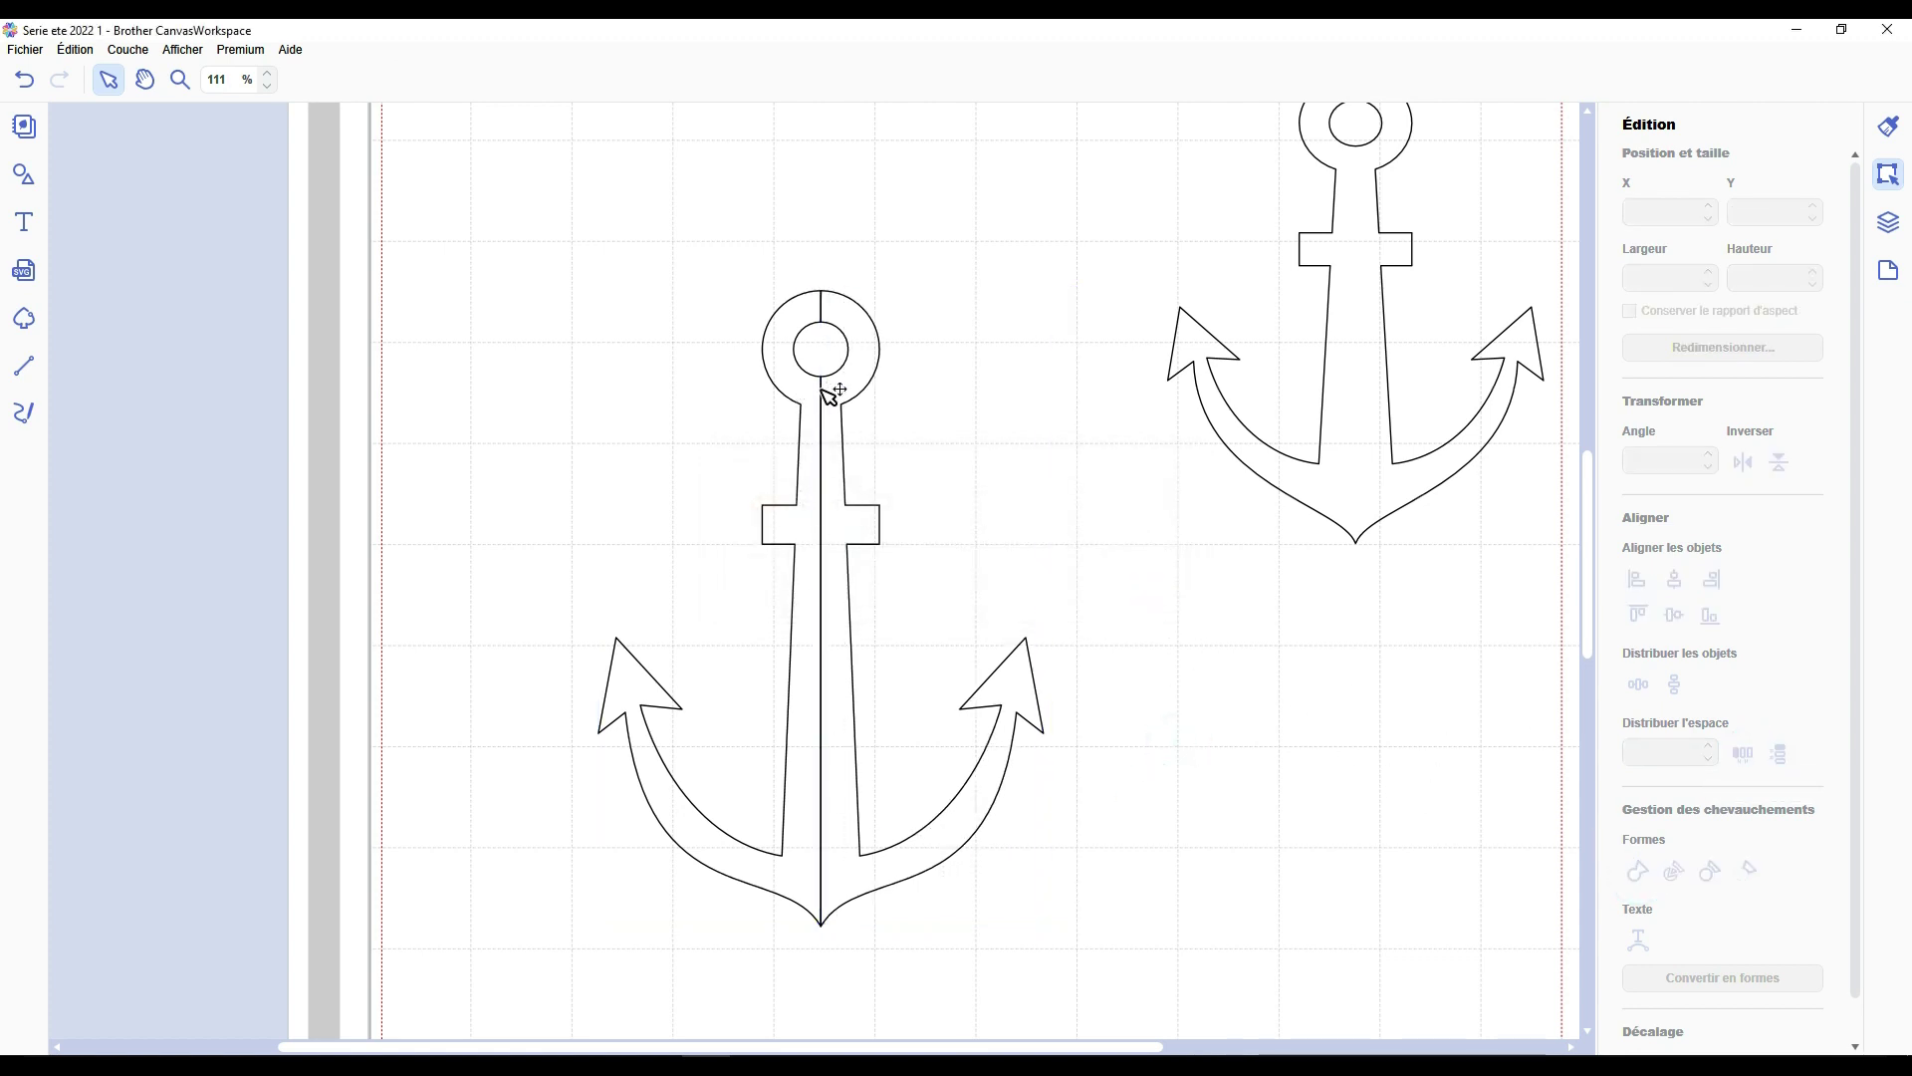
Draw a closed polygon about 10 × 138 mm over the shank's centre seam, from the ring hole's lower edge to the anchor's bottom tip.
key("l")
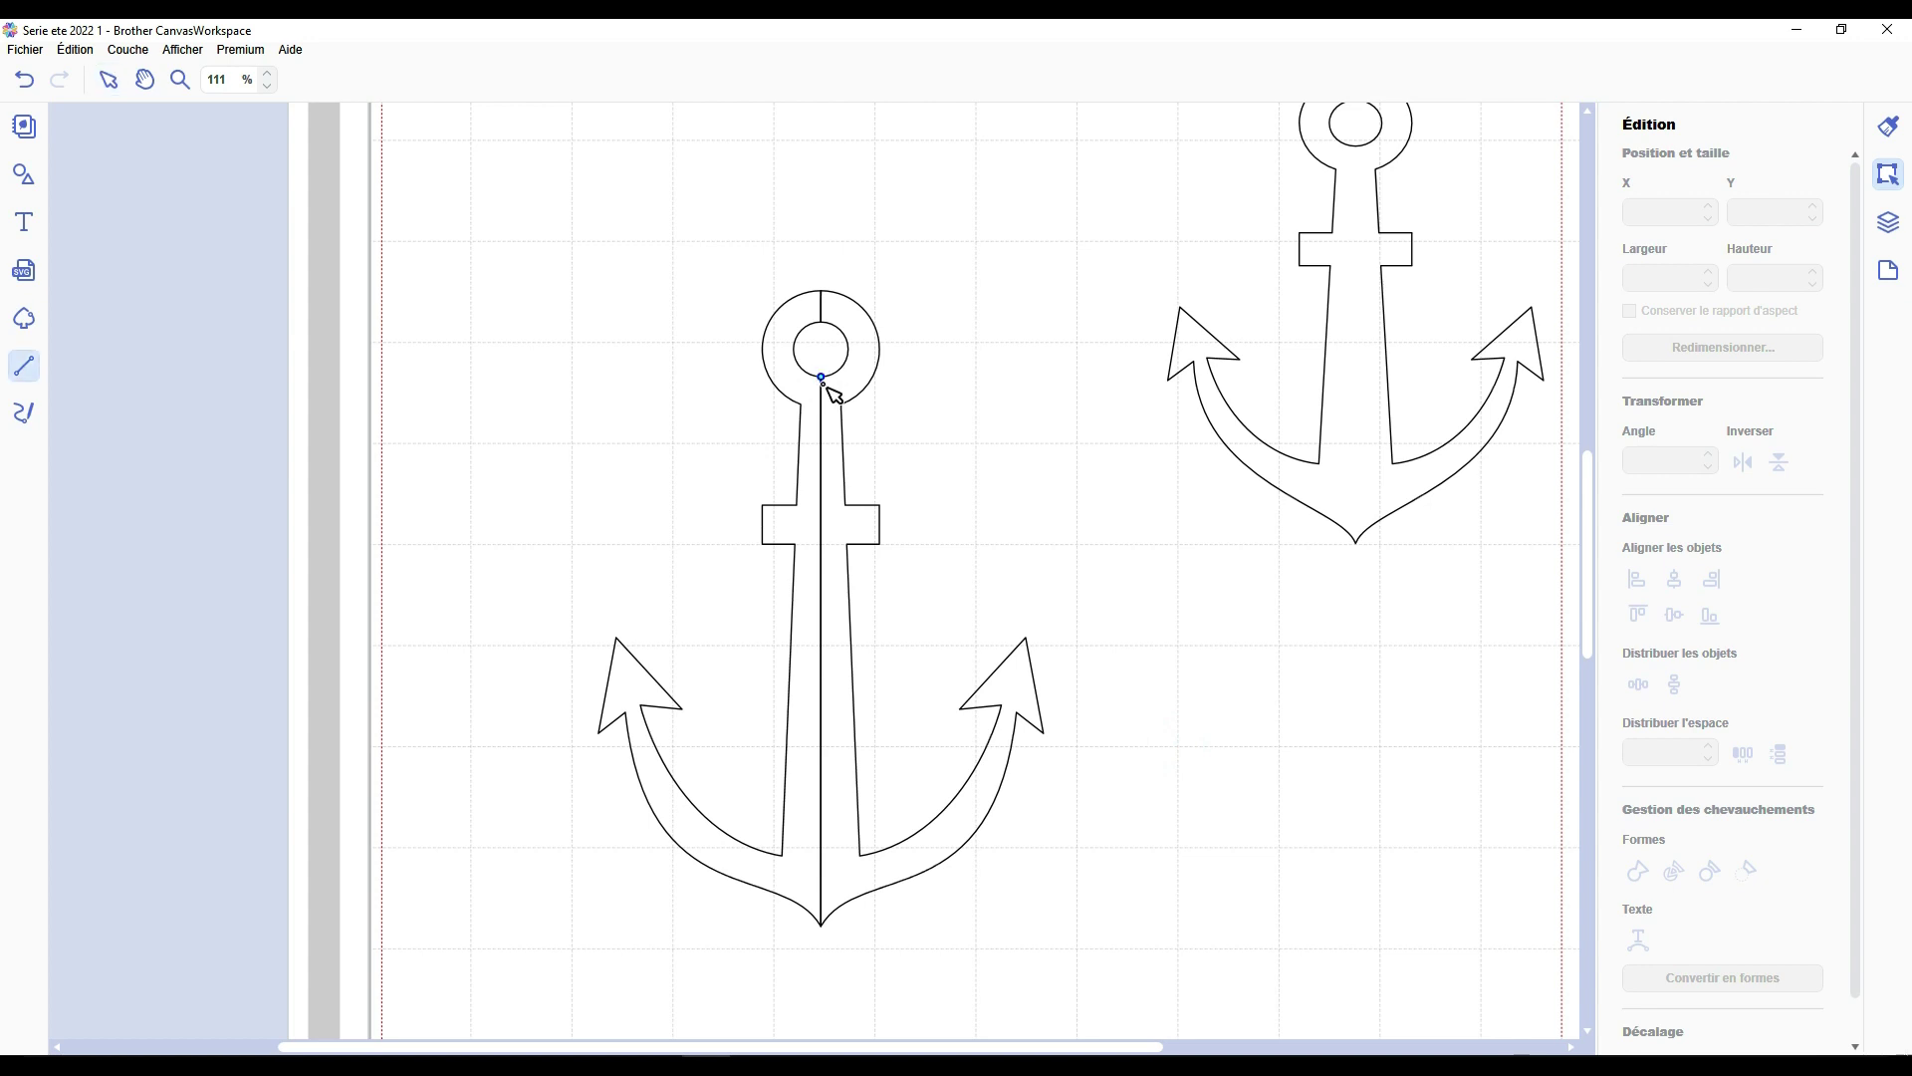
left_click(823, 379)
left_click(833, 440)
left_click(844, 860)
left_click(822, 911)
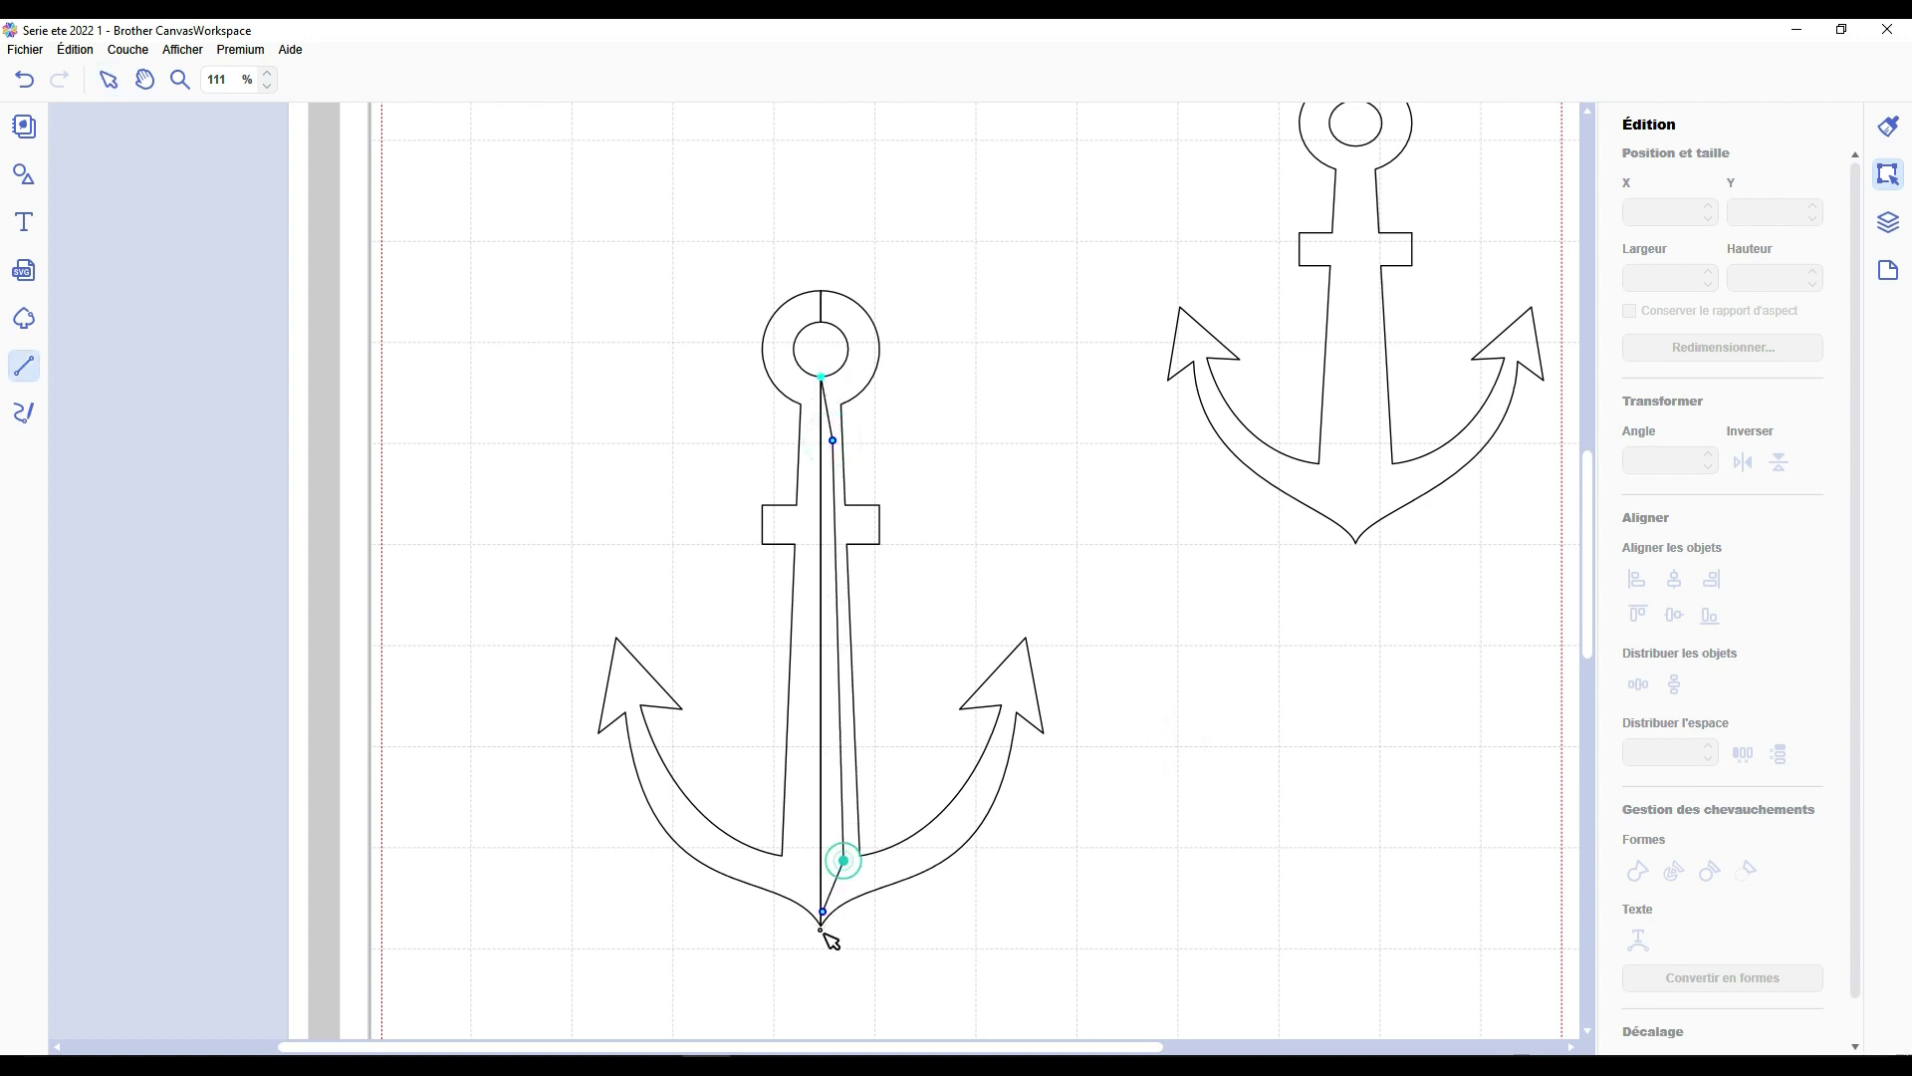
left_click(820, 926)
left_click(803, 861)
left_click(800, 405)
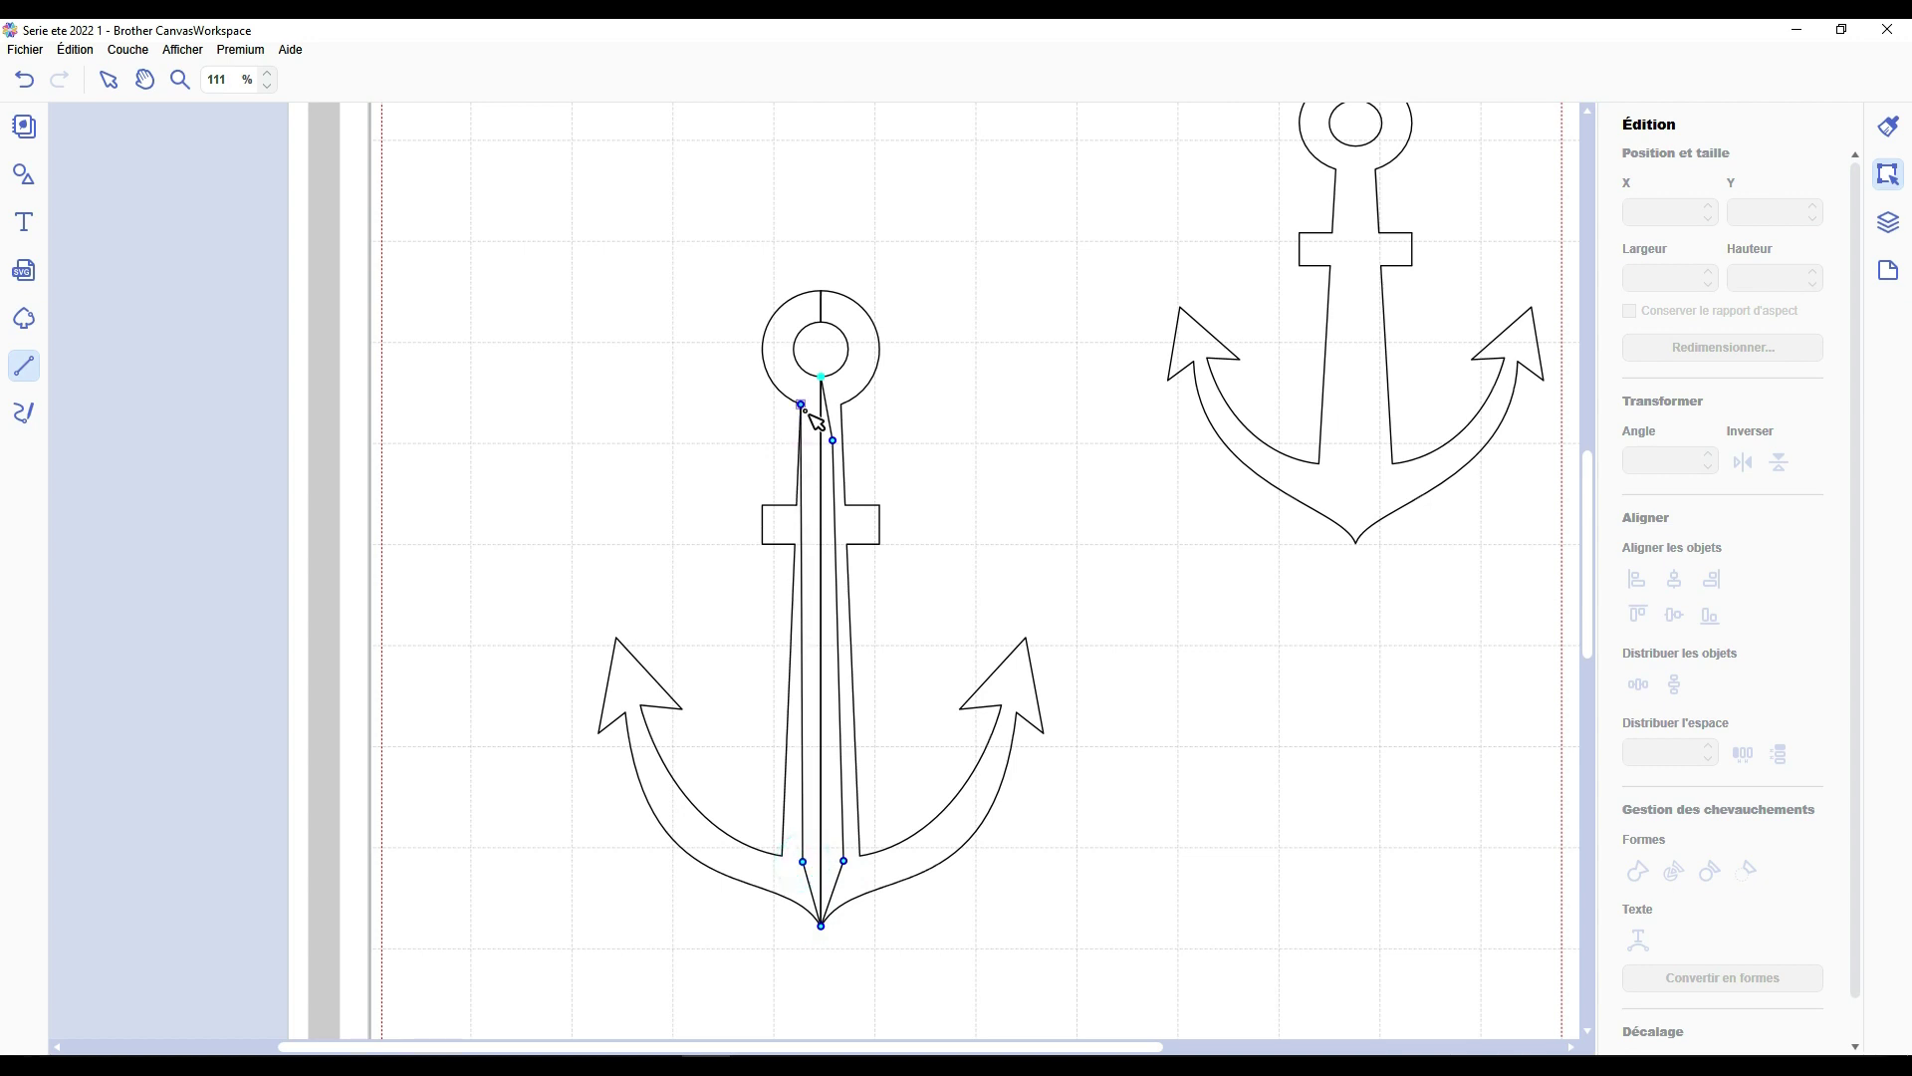
left_click(821, 378)
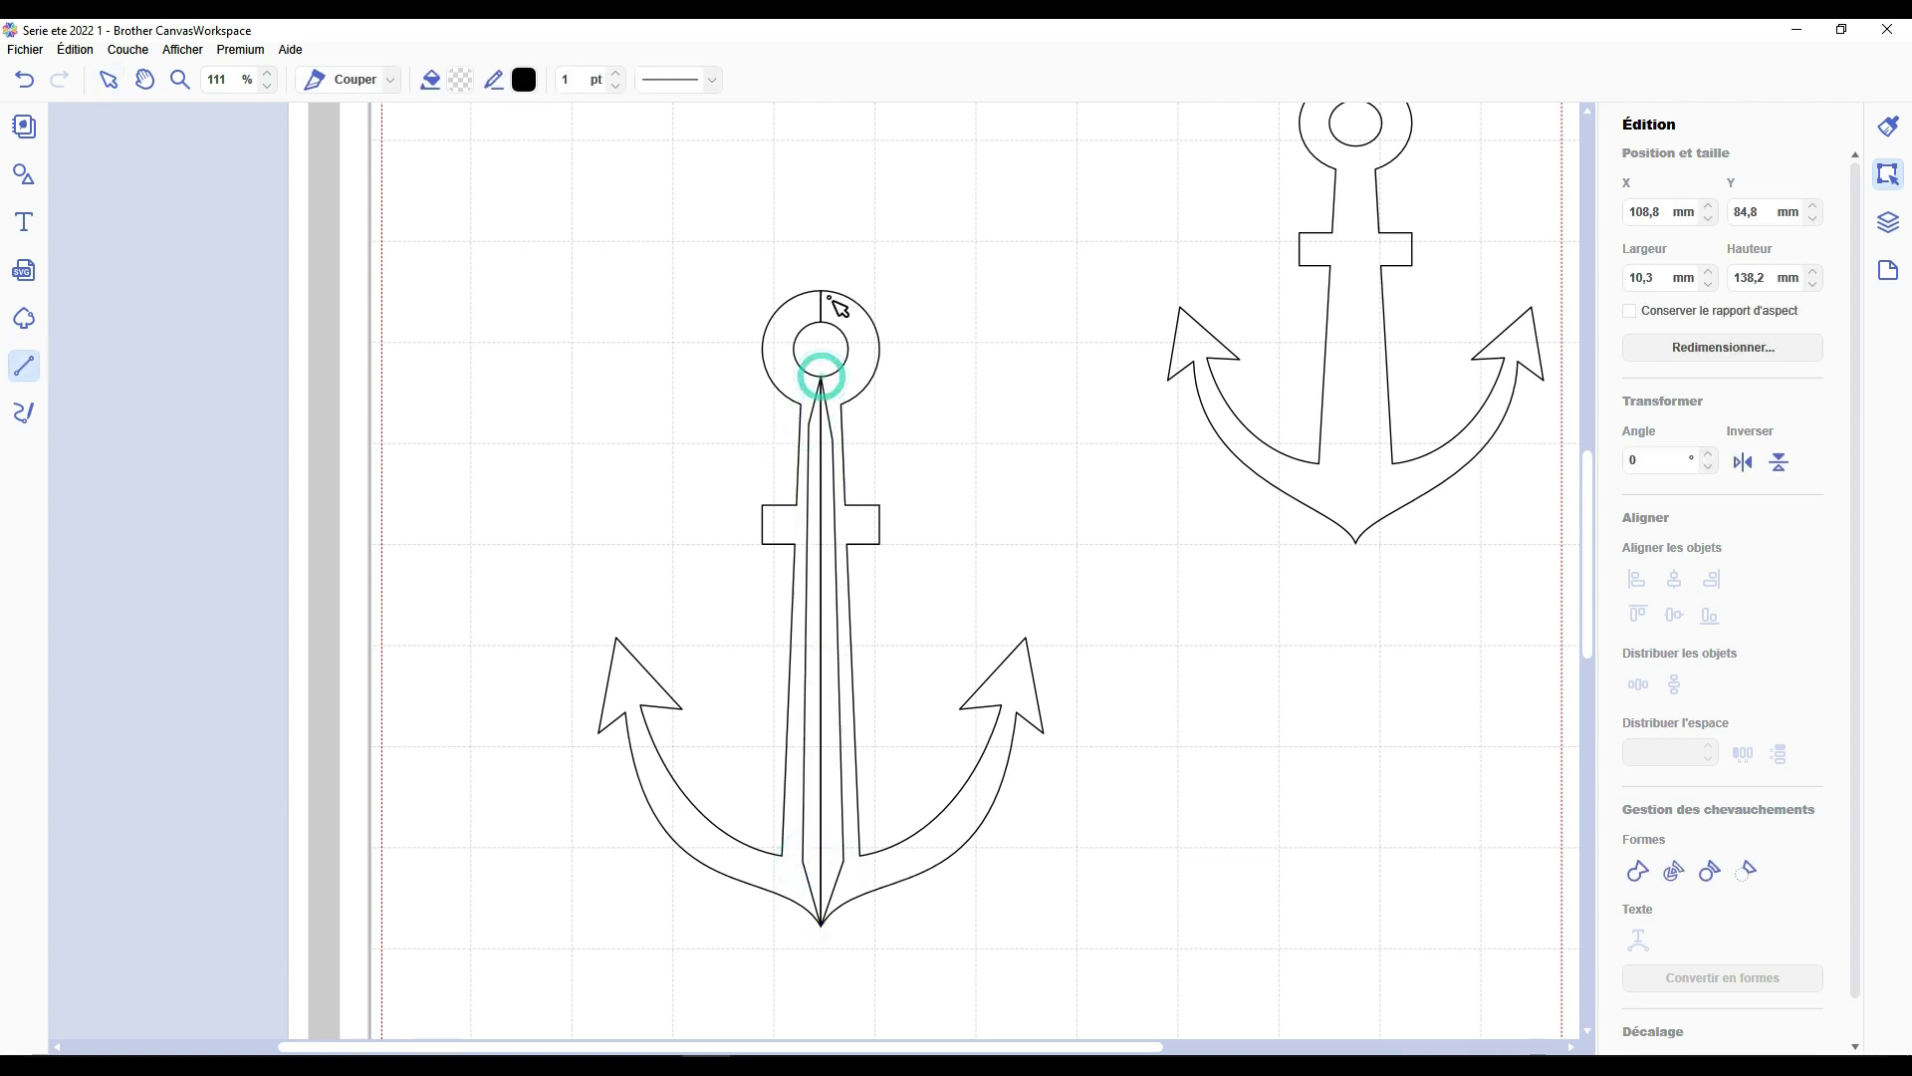
Draw a small closed diamond about 7 × 8 mm over the seam between the ring's outer edge and its hole.
left_click(833, 299)
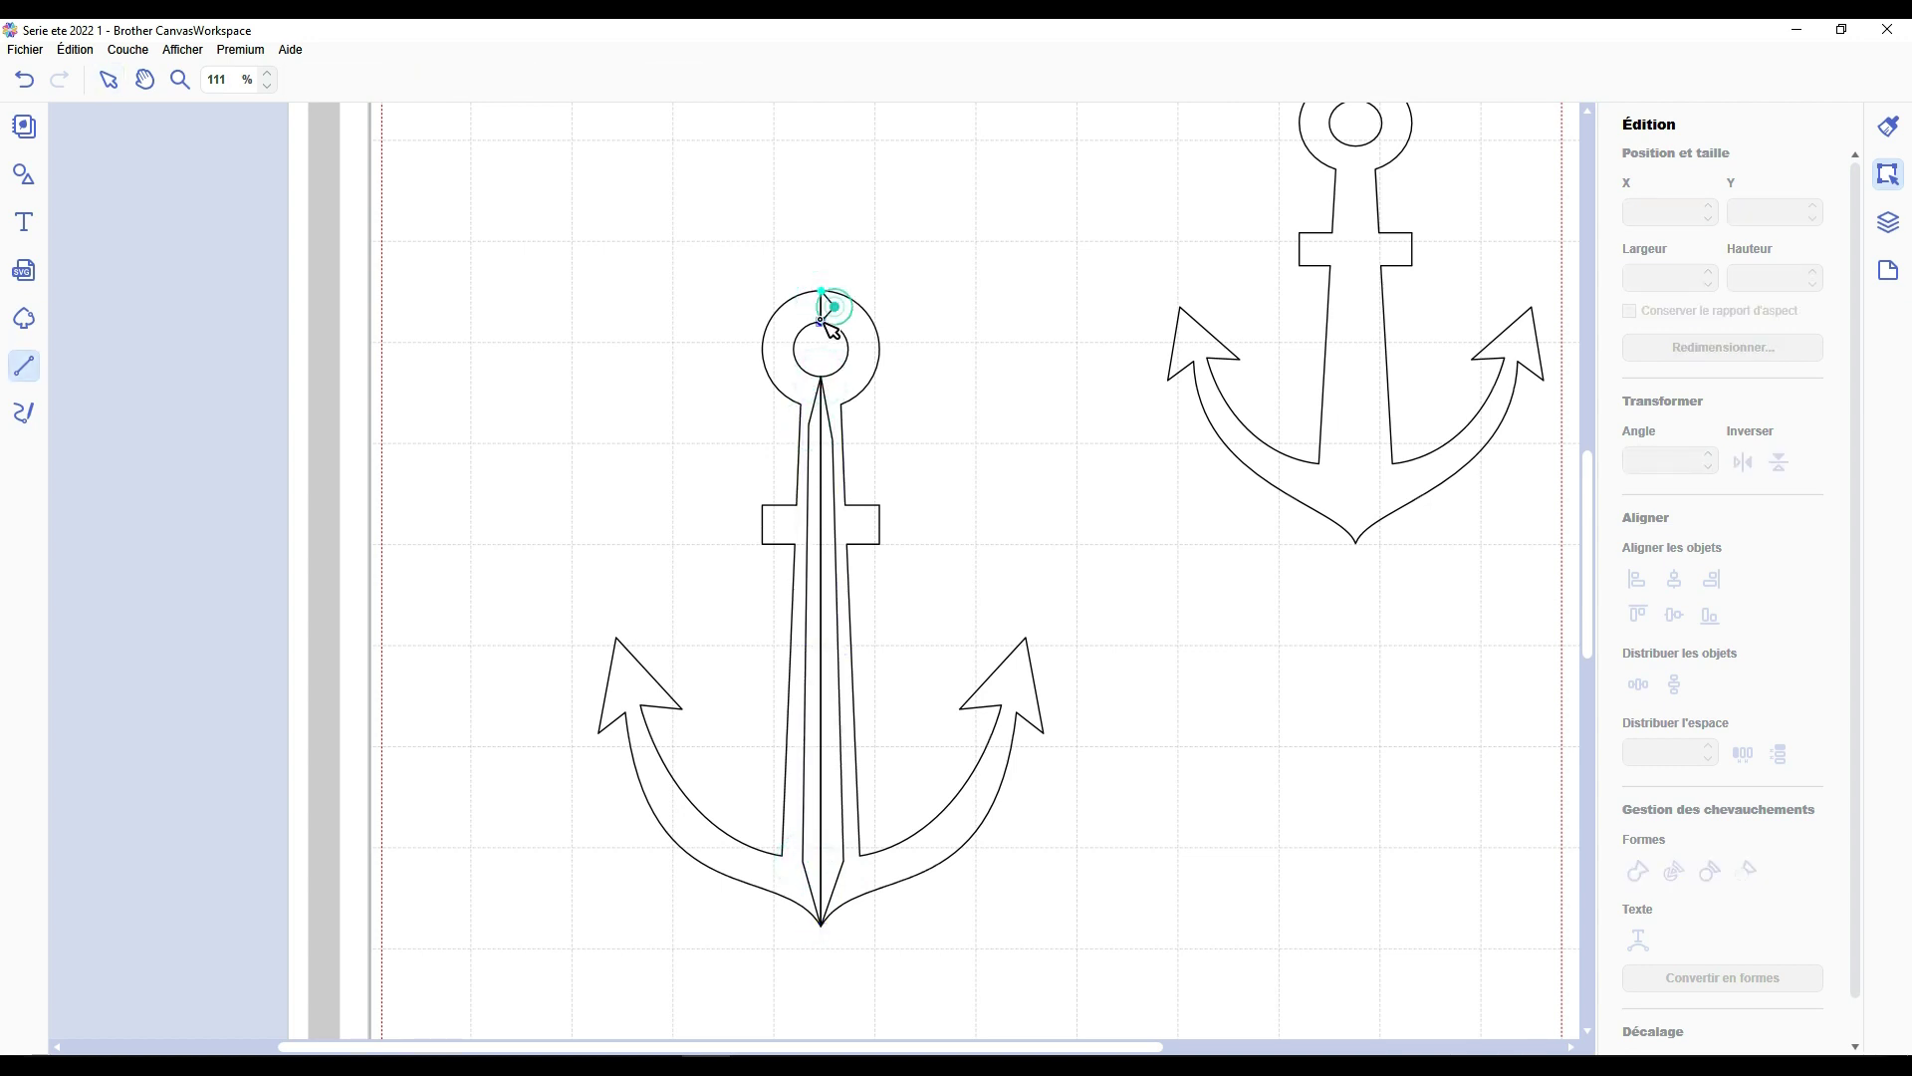
left_click(821, 321)
left_click(808, 306)
left_click(822, 292)
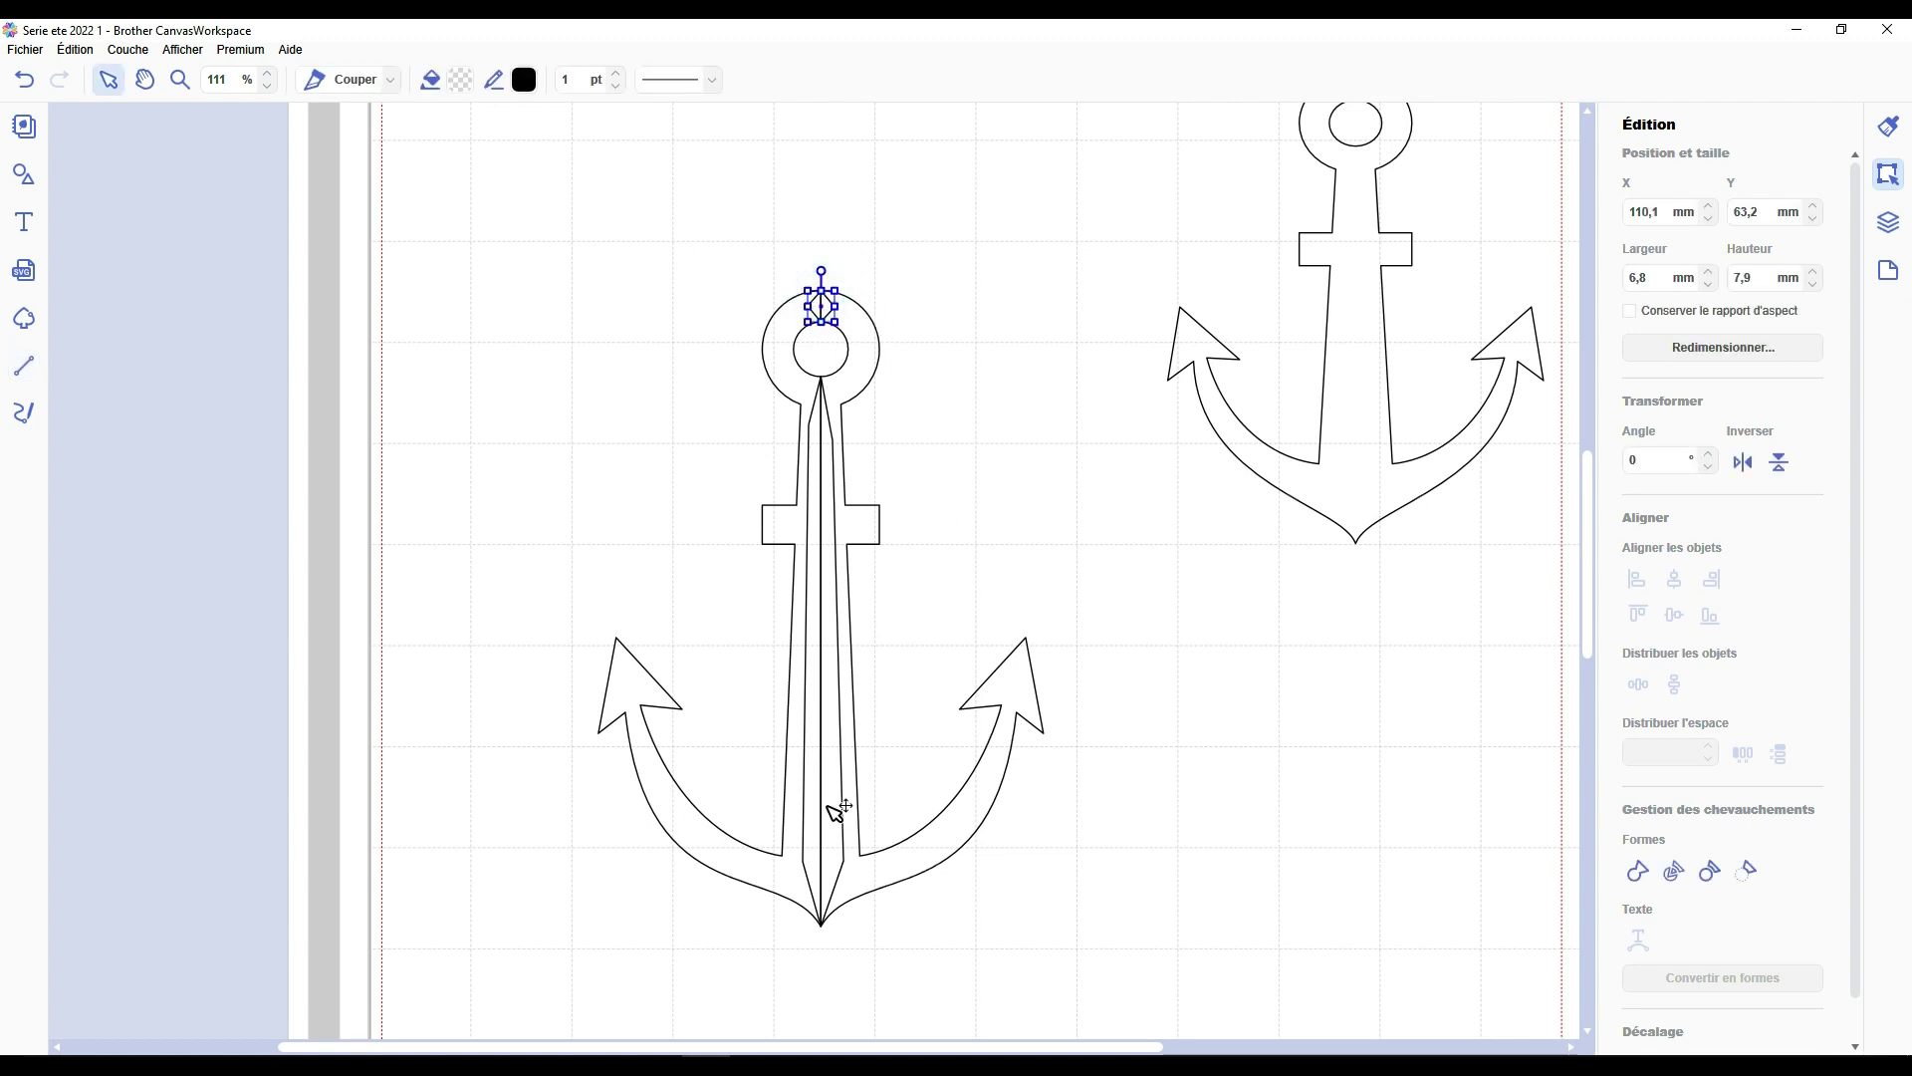
Try to merge the small diamond at the ring with the anchor's right half.
scroll(715, 863, "up", 1)
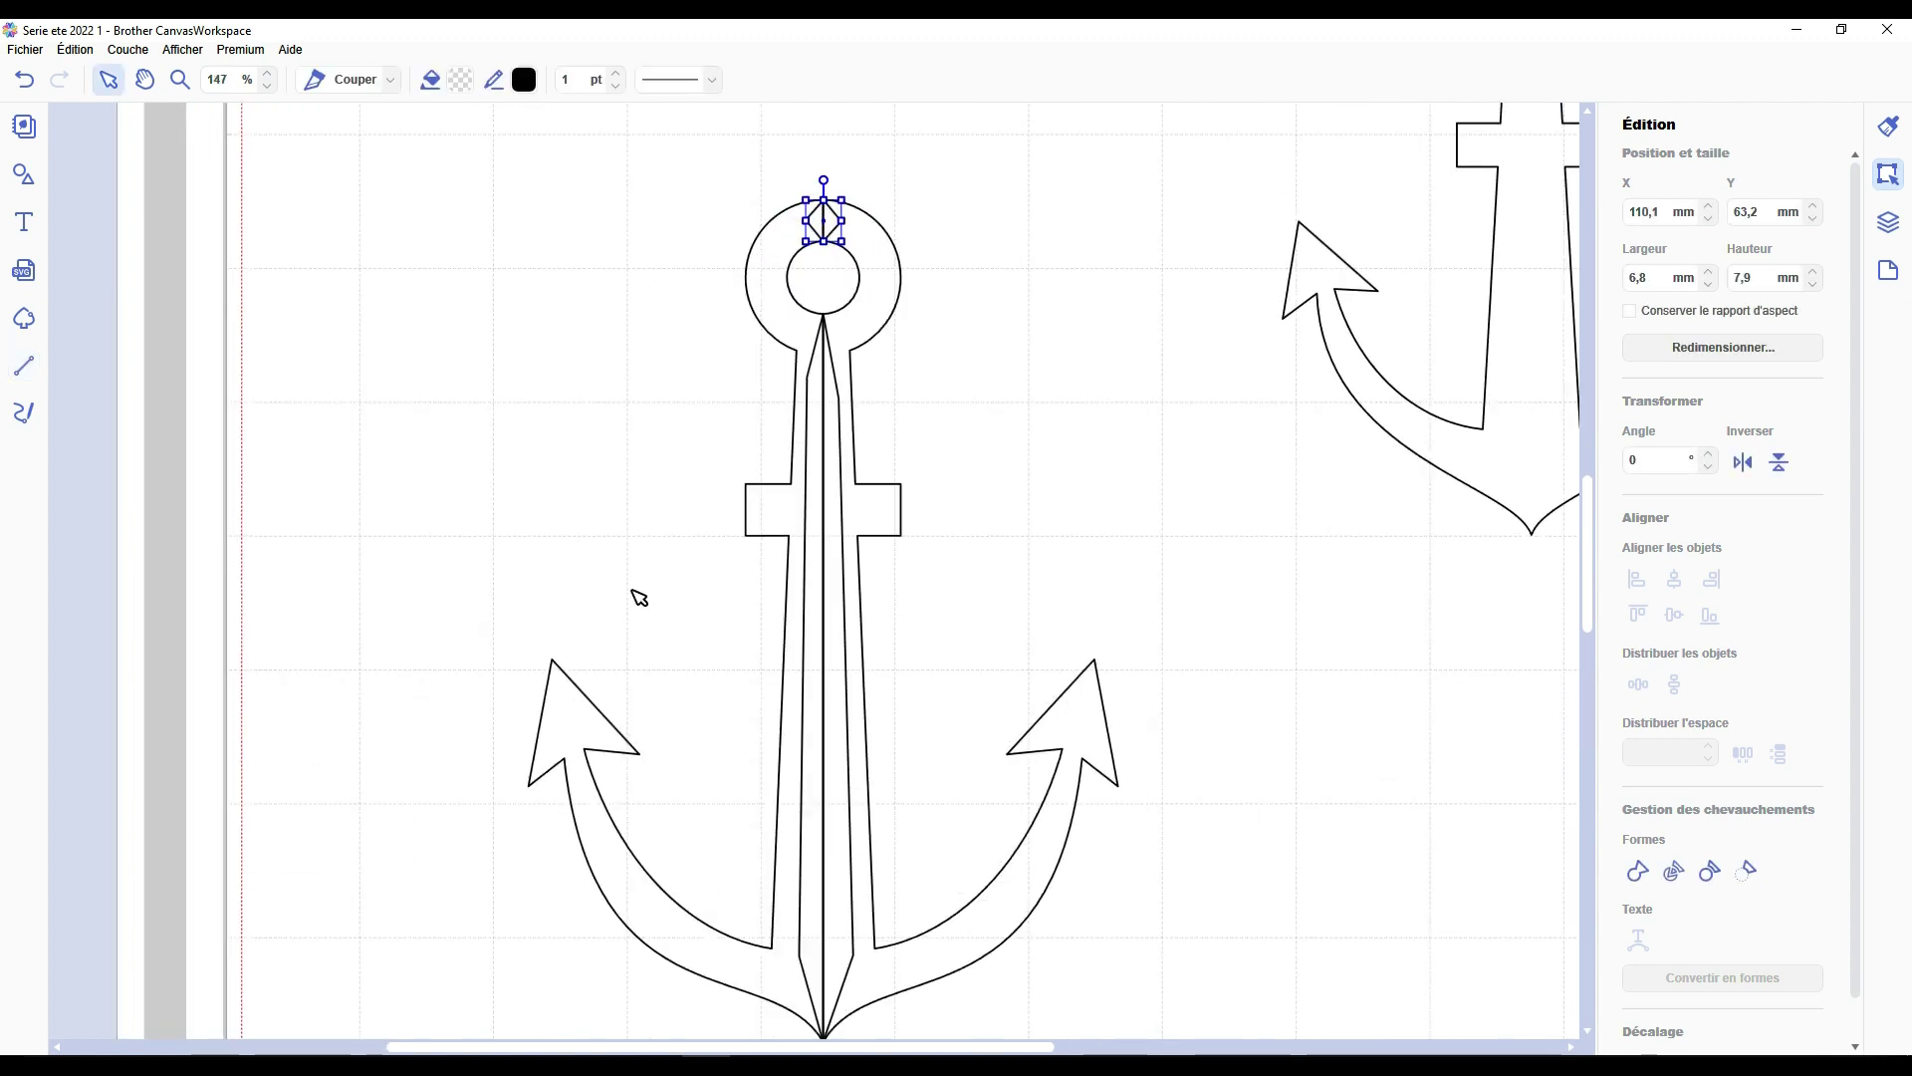
scroll(852, 459, "up", 3)
left_click(881, 448, "shift")
left_click(1638, 872)
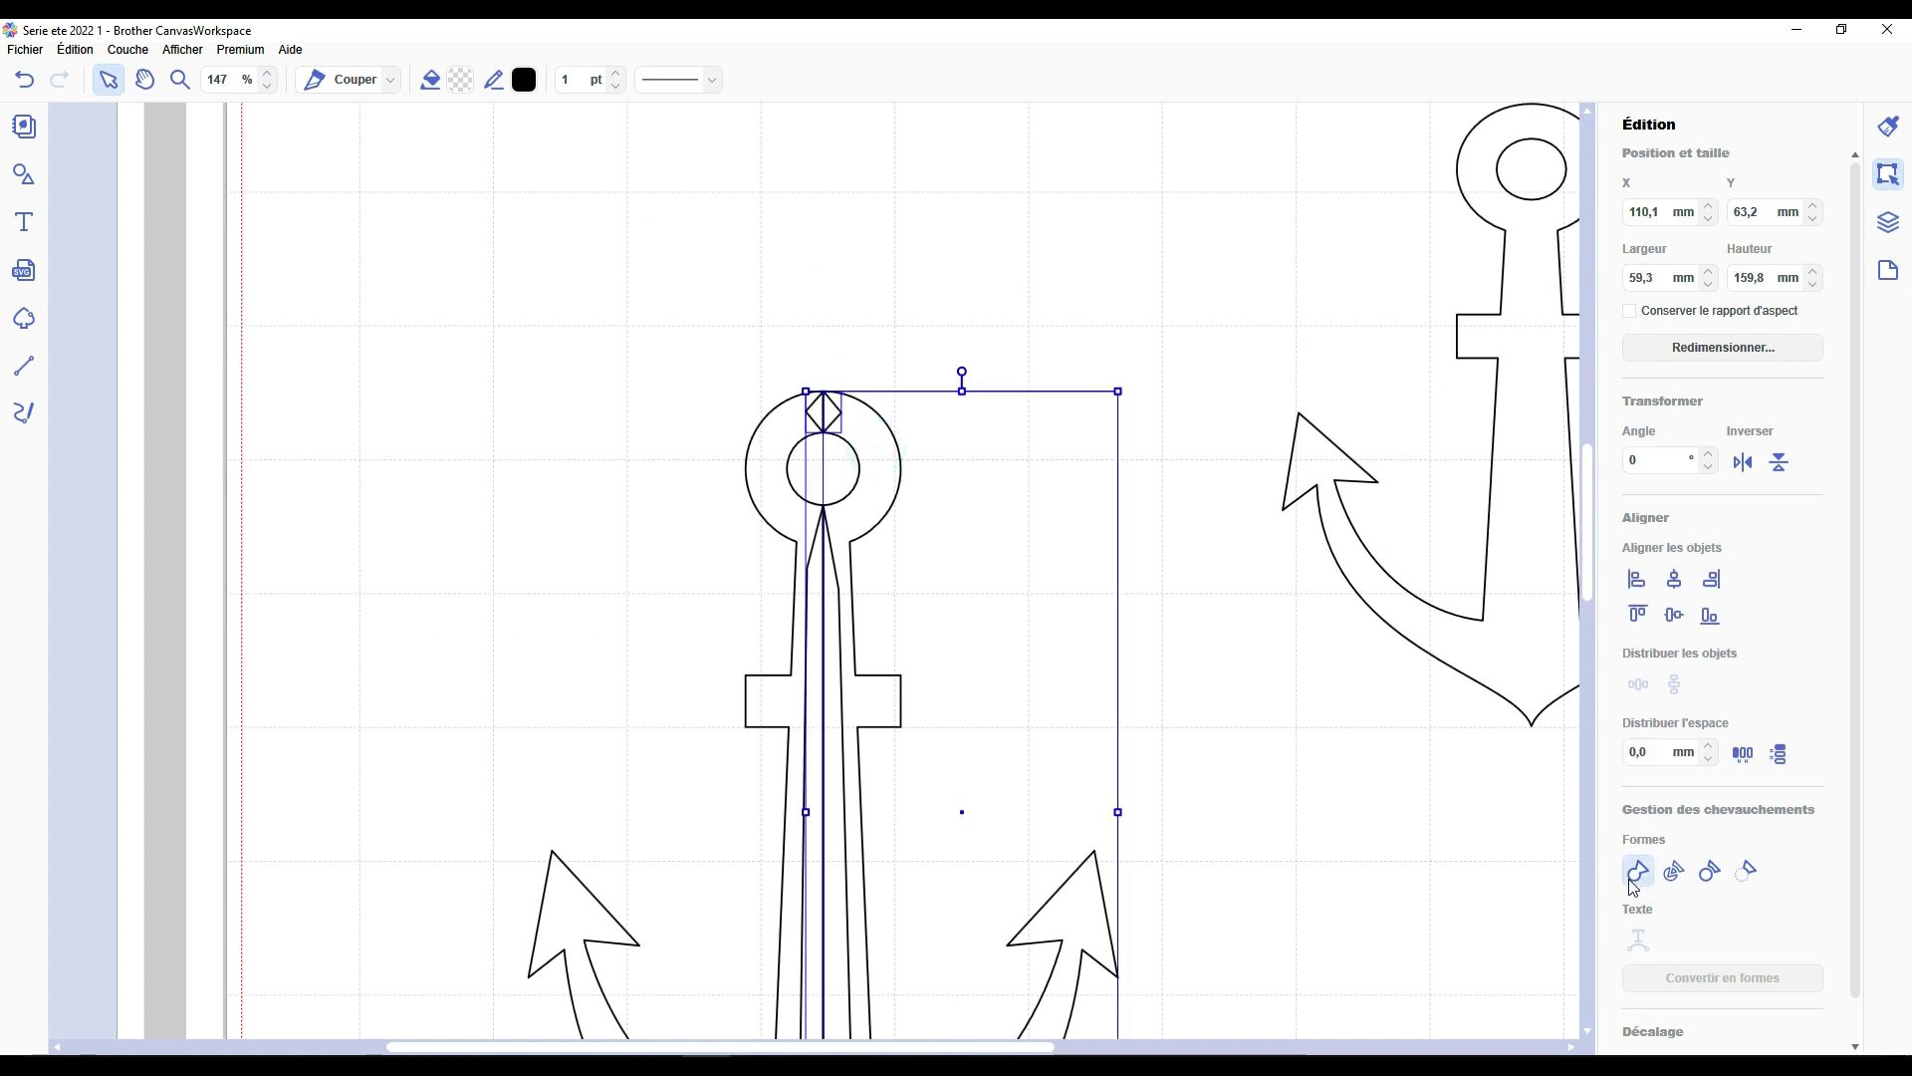
left_click(1145, 585)
left_click(794, 343)
Merge the small diamond with the anchor's left half and check the nodes of the resulting outline.
left_click(802, 409)
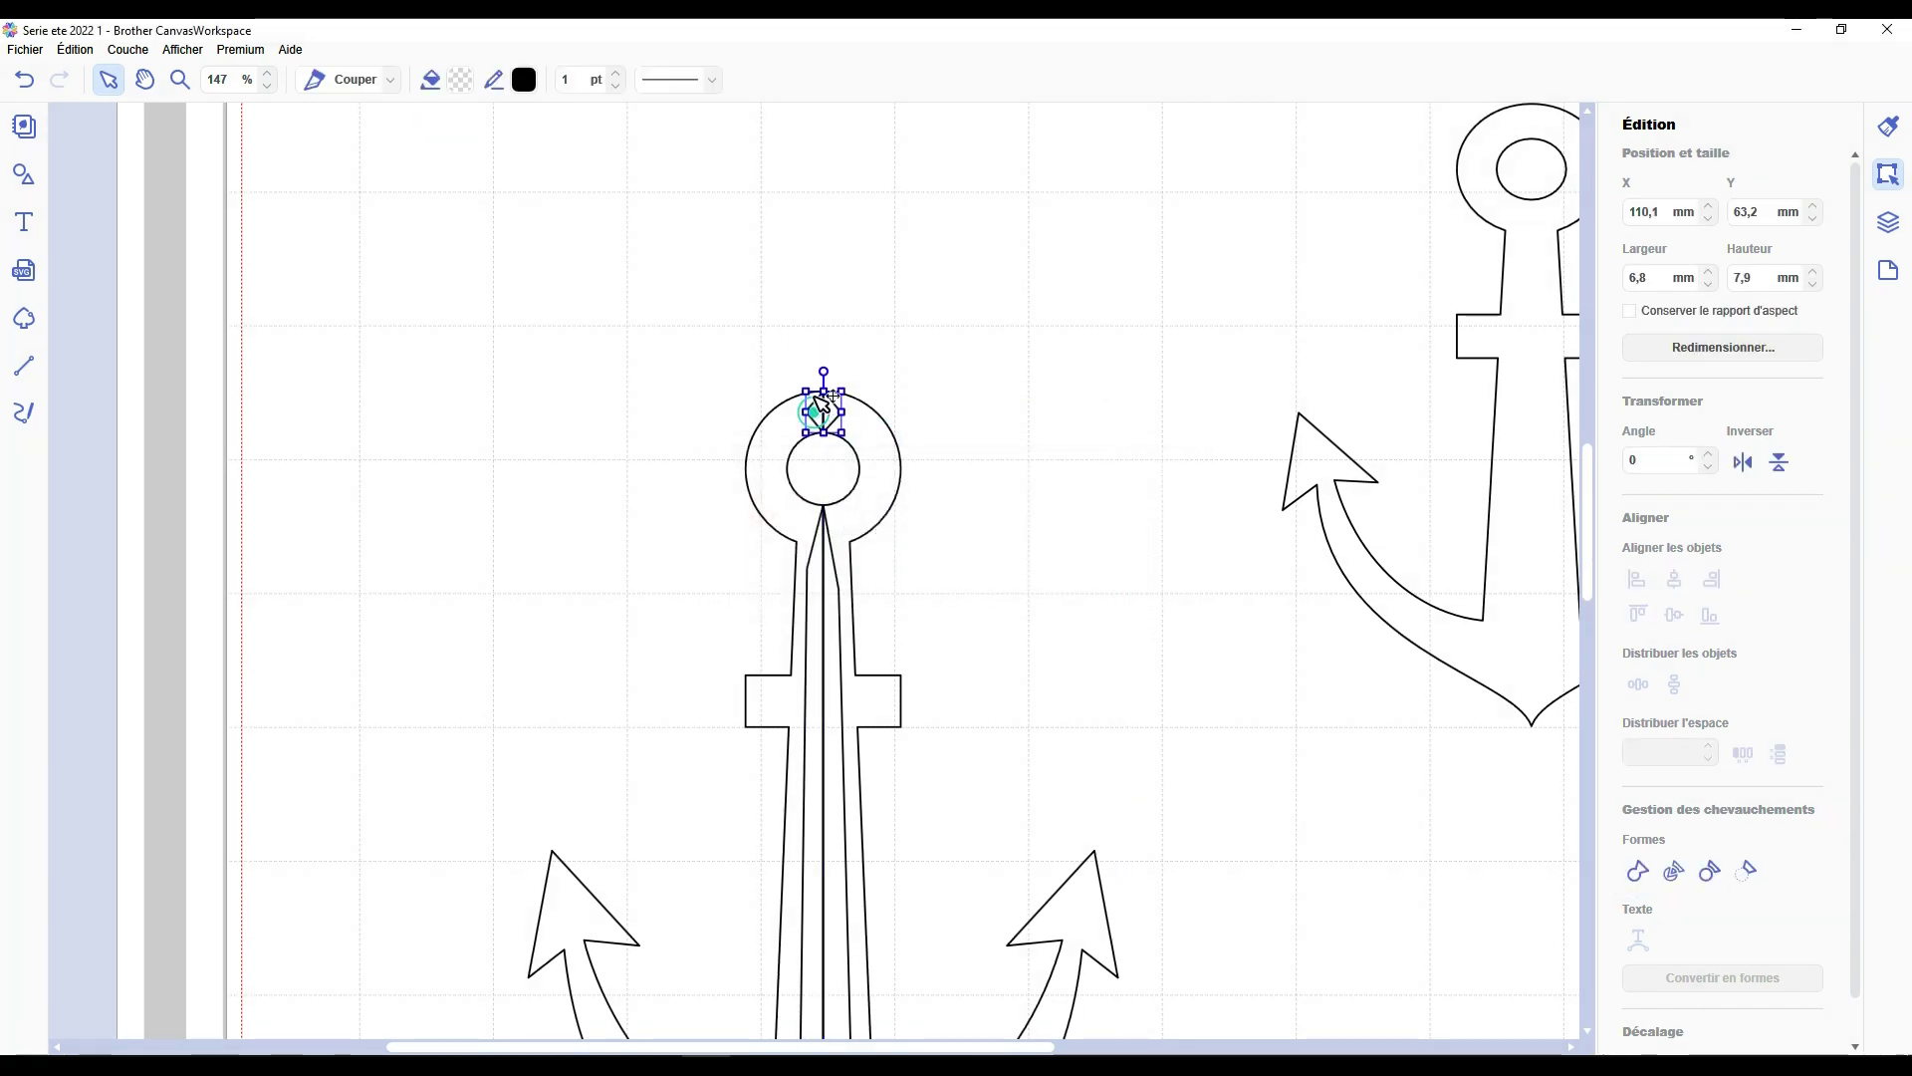
left_click(787, 443, "shift")
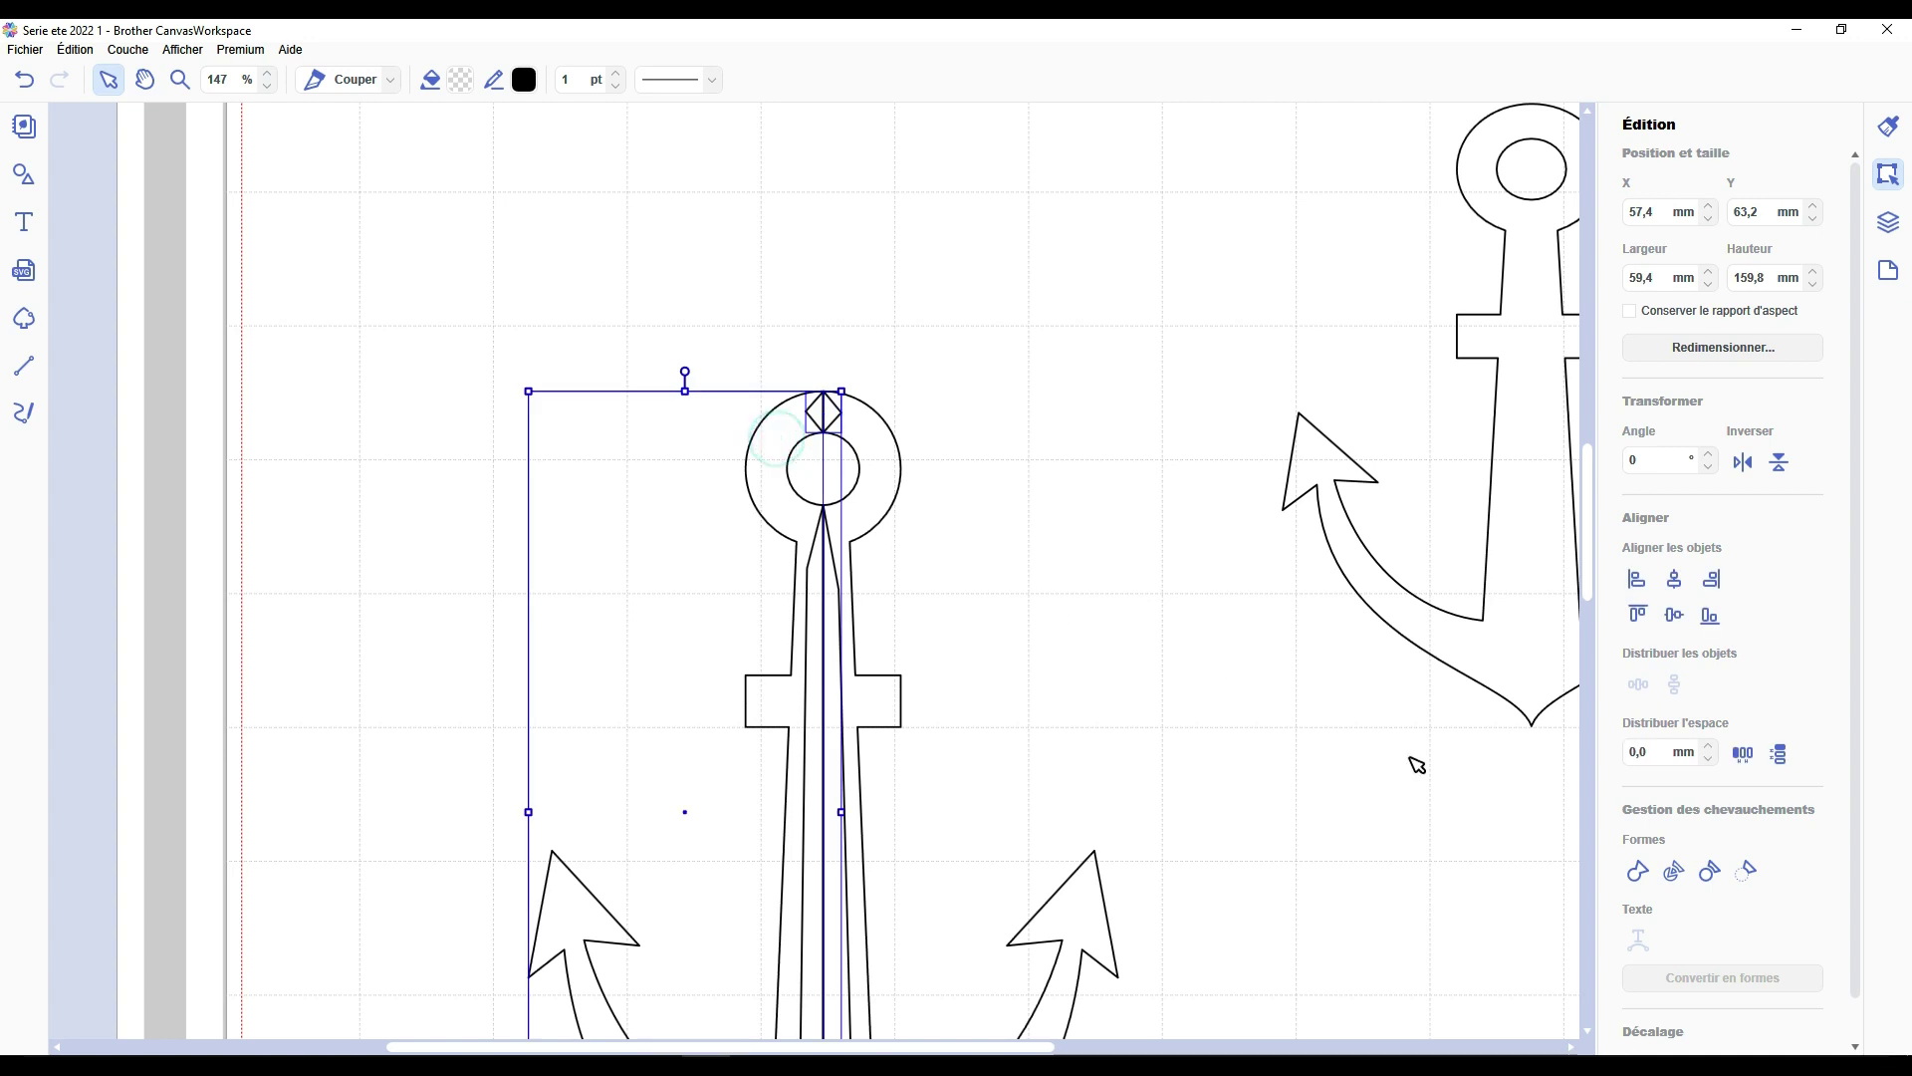
left_click(1638, 866)
left_click(1016, 508)
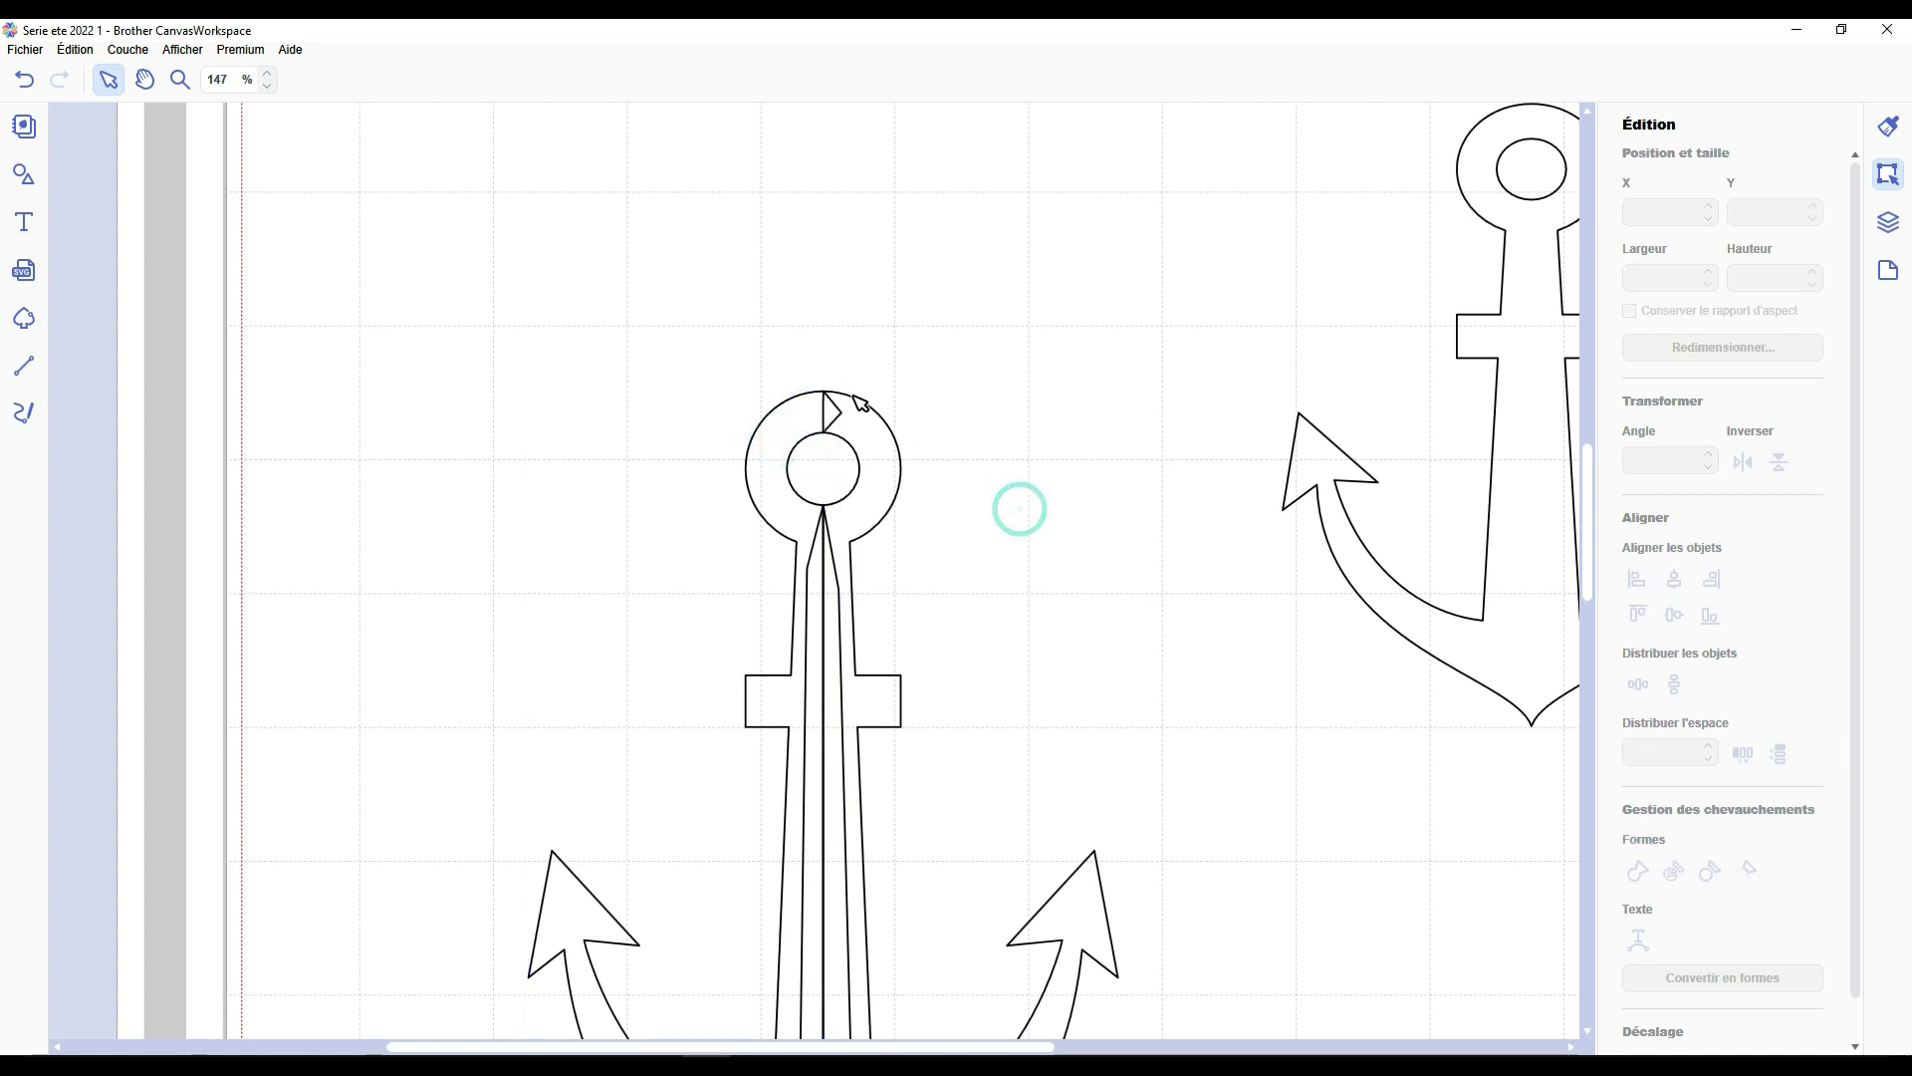
left_click(784, 433)
left_click(779, 429)
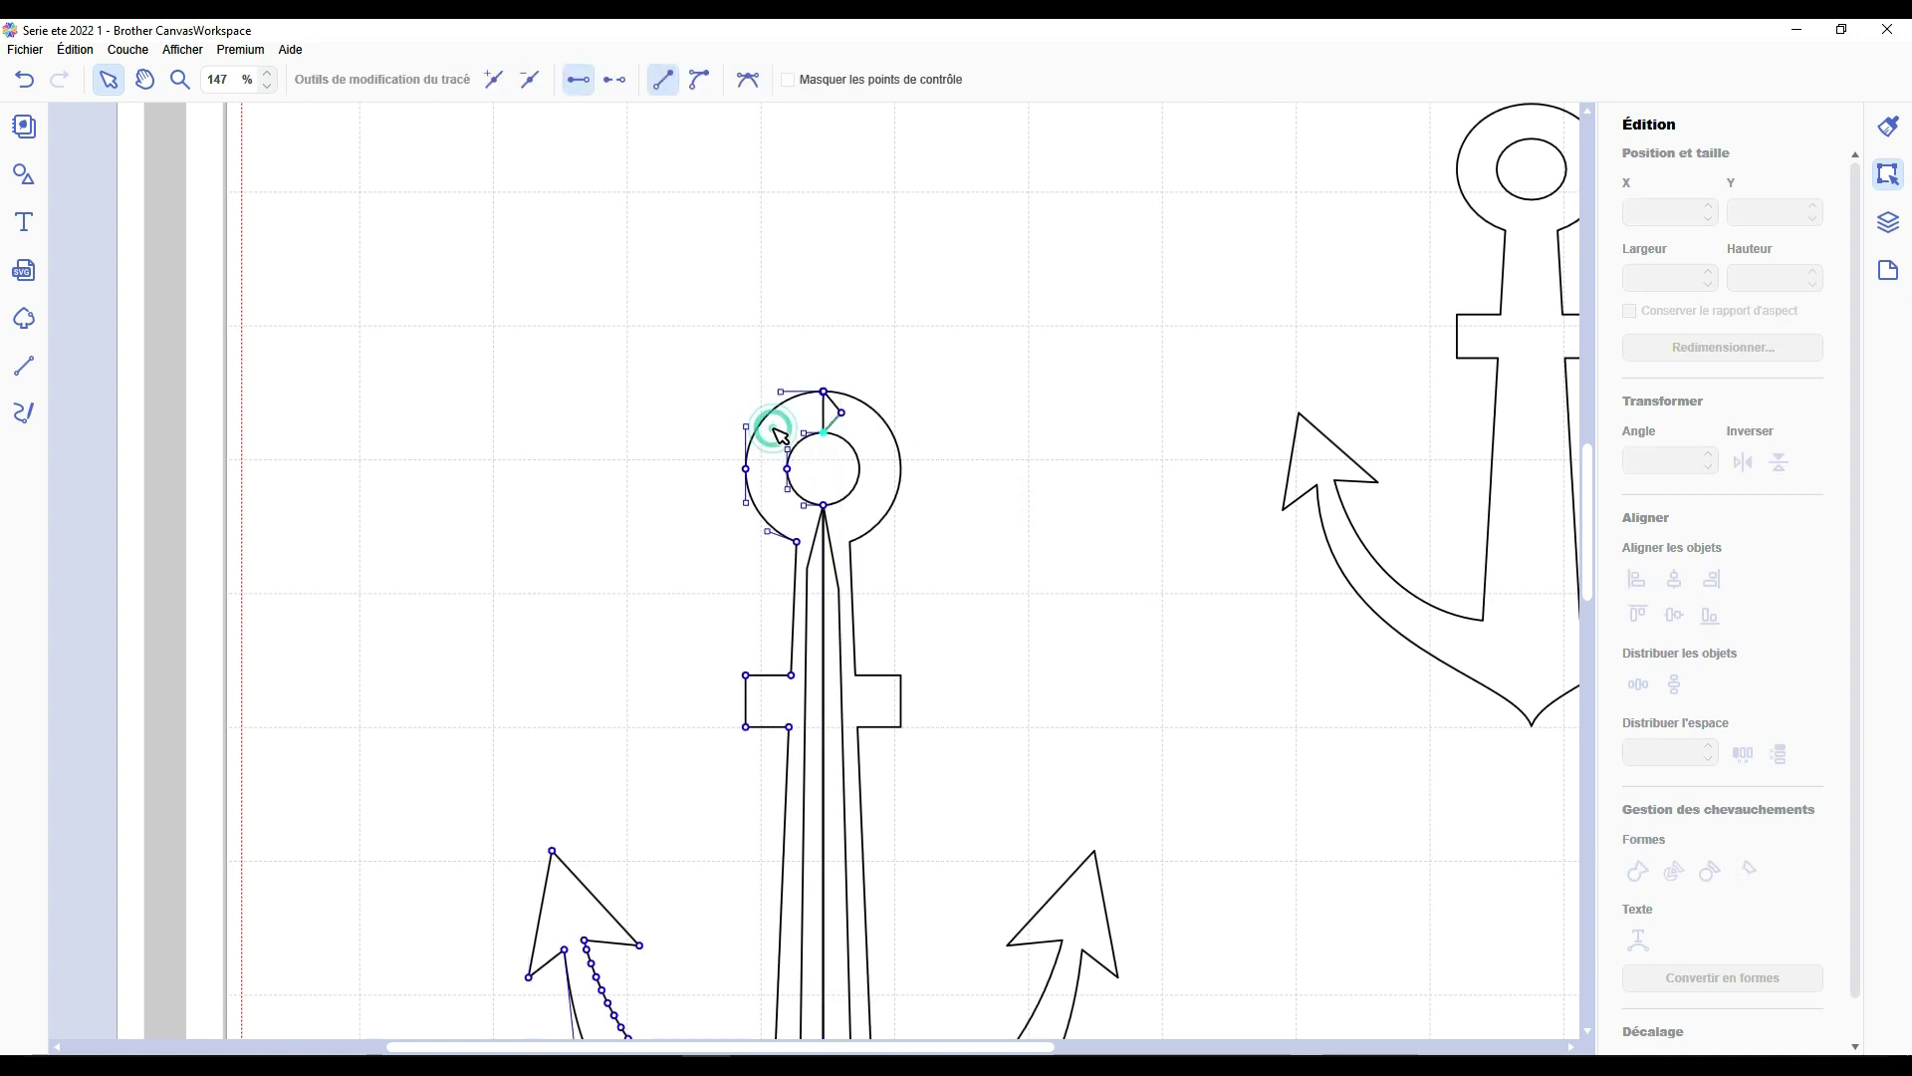
Try to merge the long seam polygon with the right half and join both halves into one anchor.
scroll(790, 438, "down", 3)
left_click(830, 340)
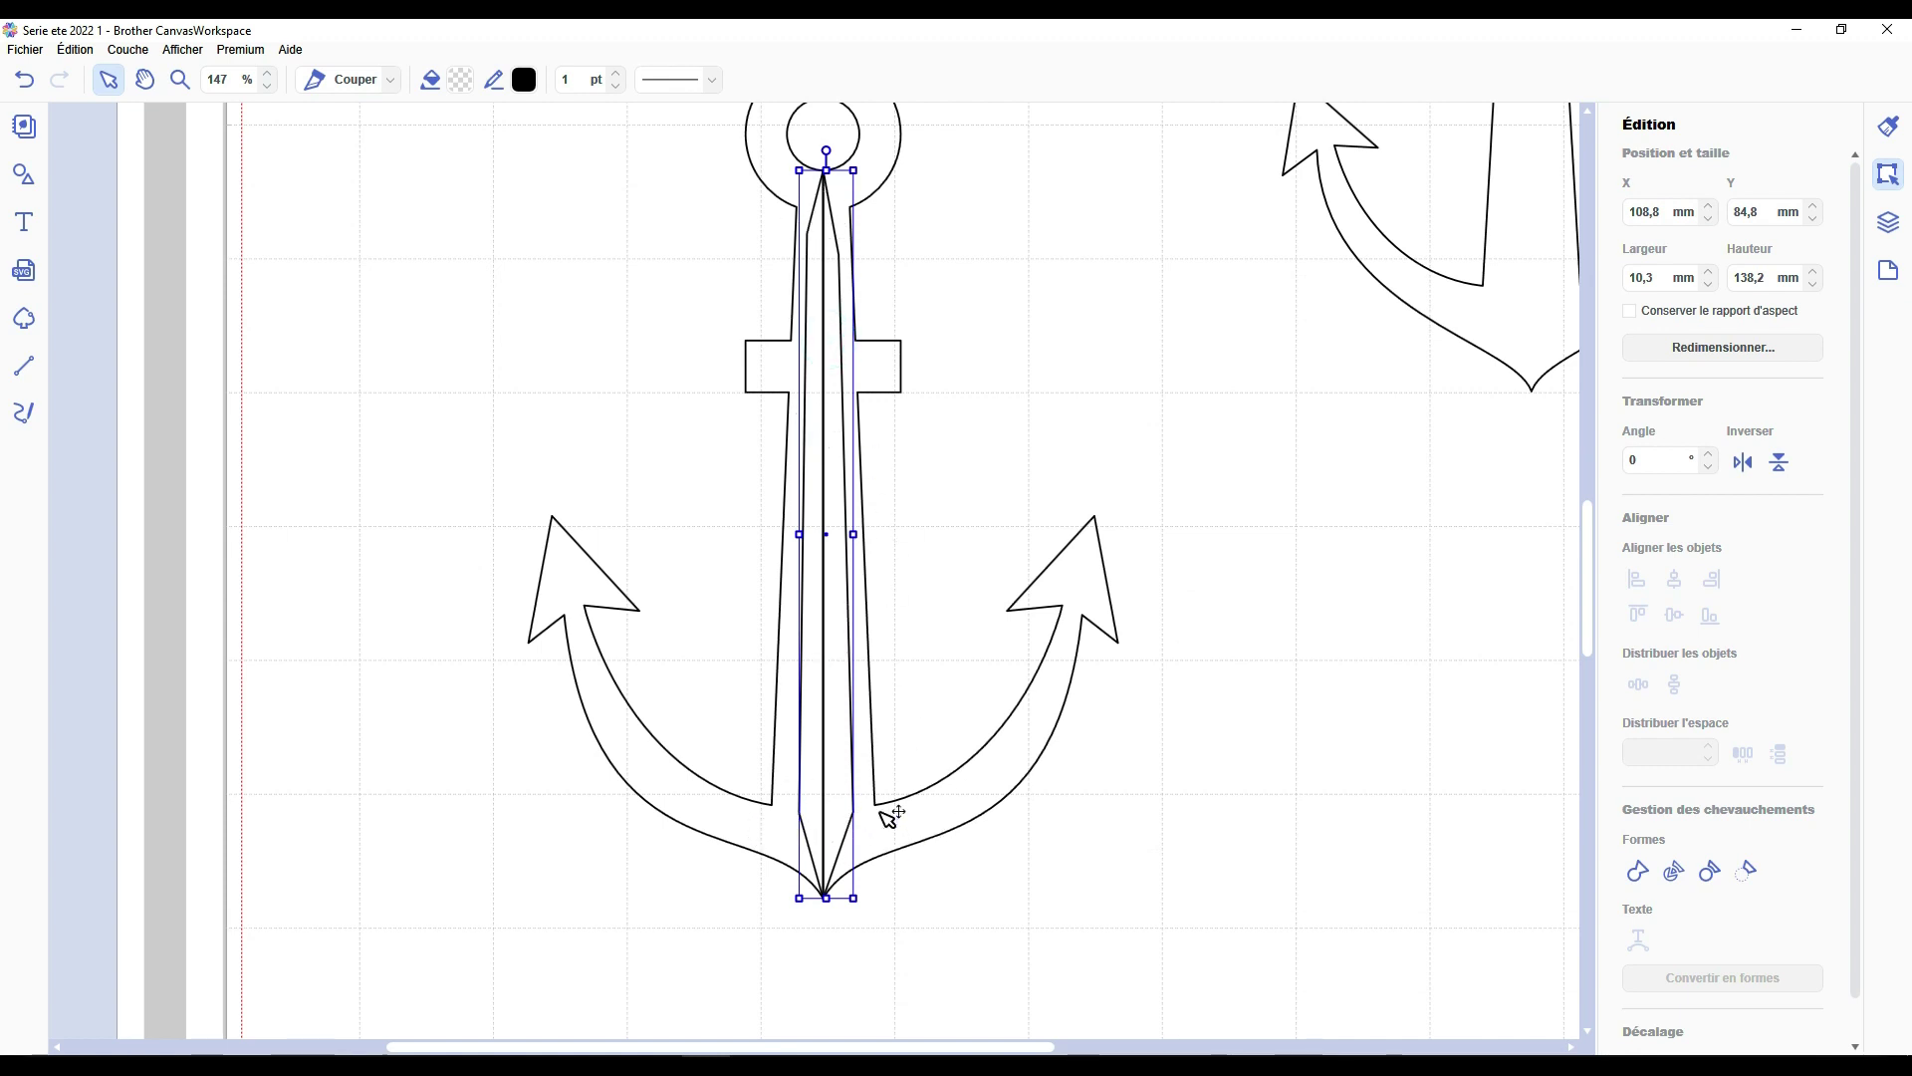
left_click(921, 805, "shift")
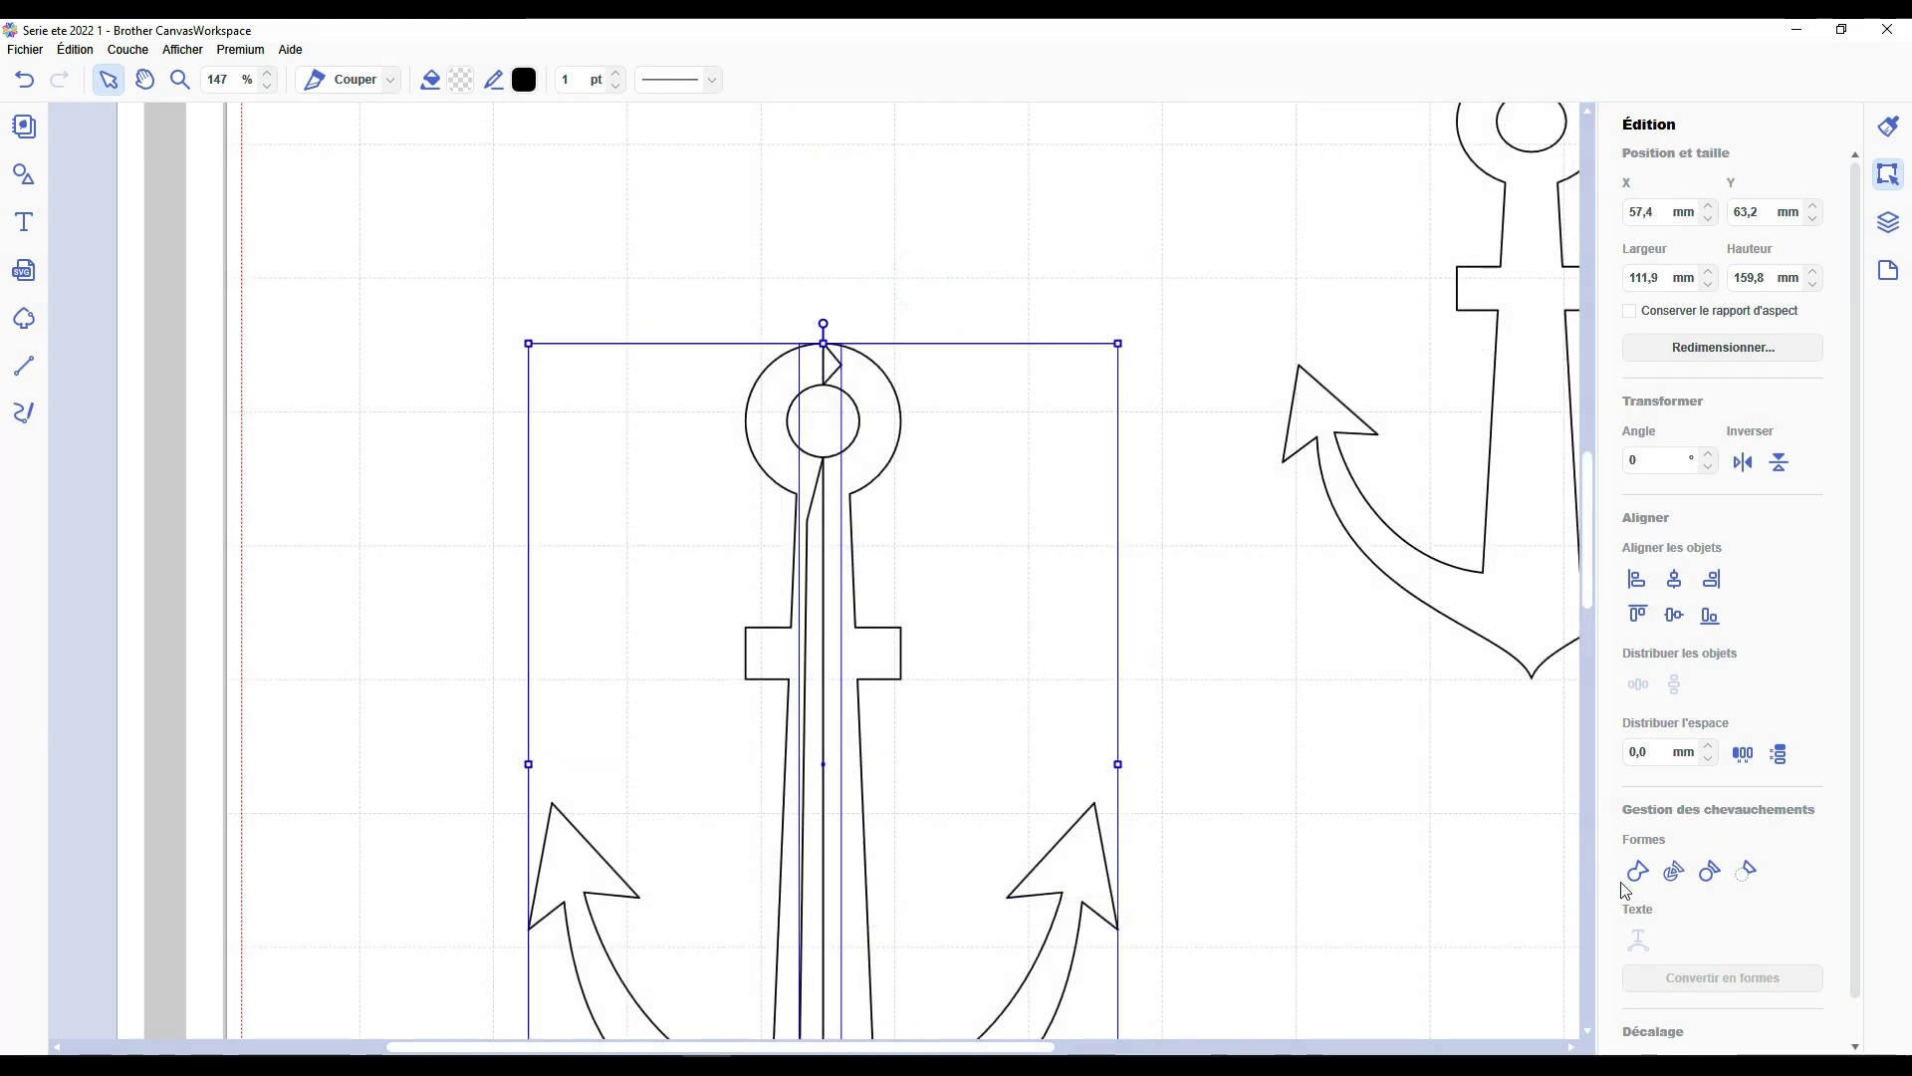
left_click(1637, 872)
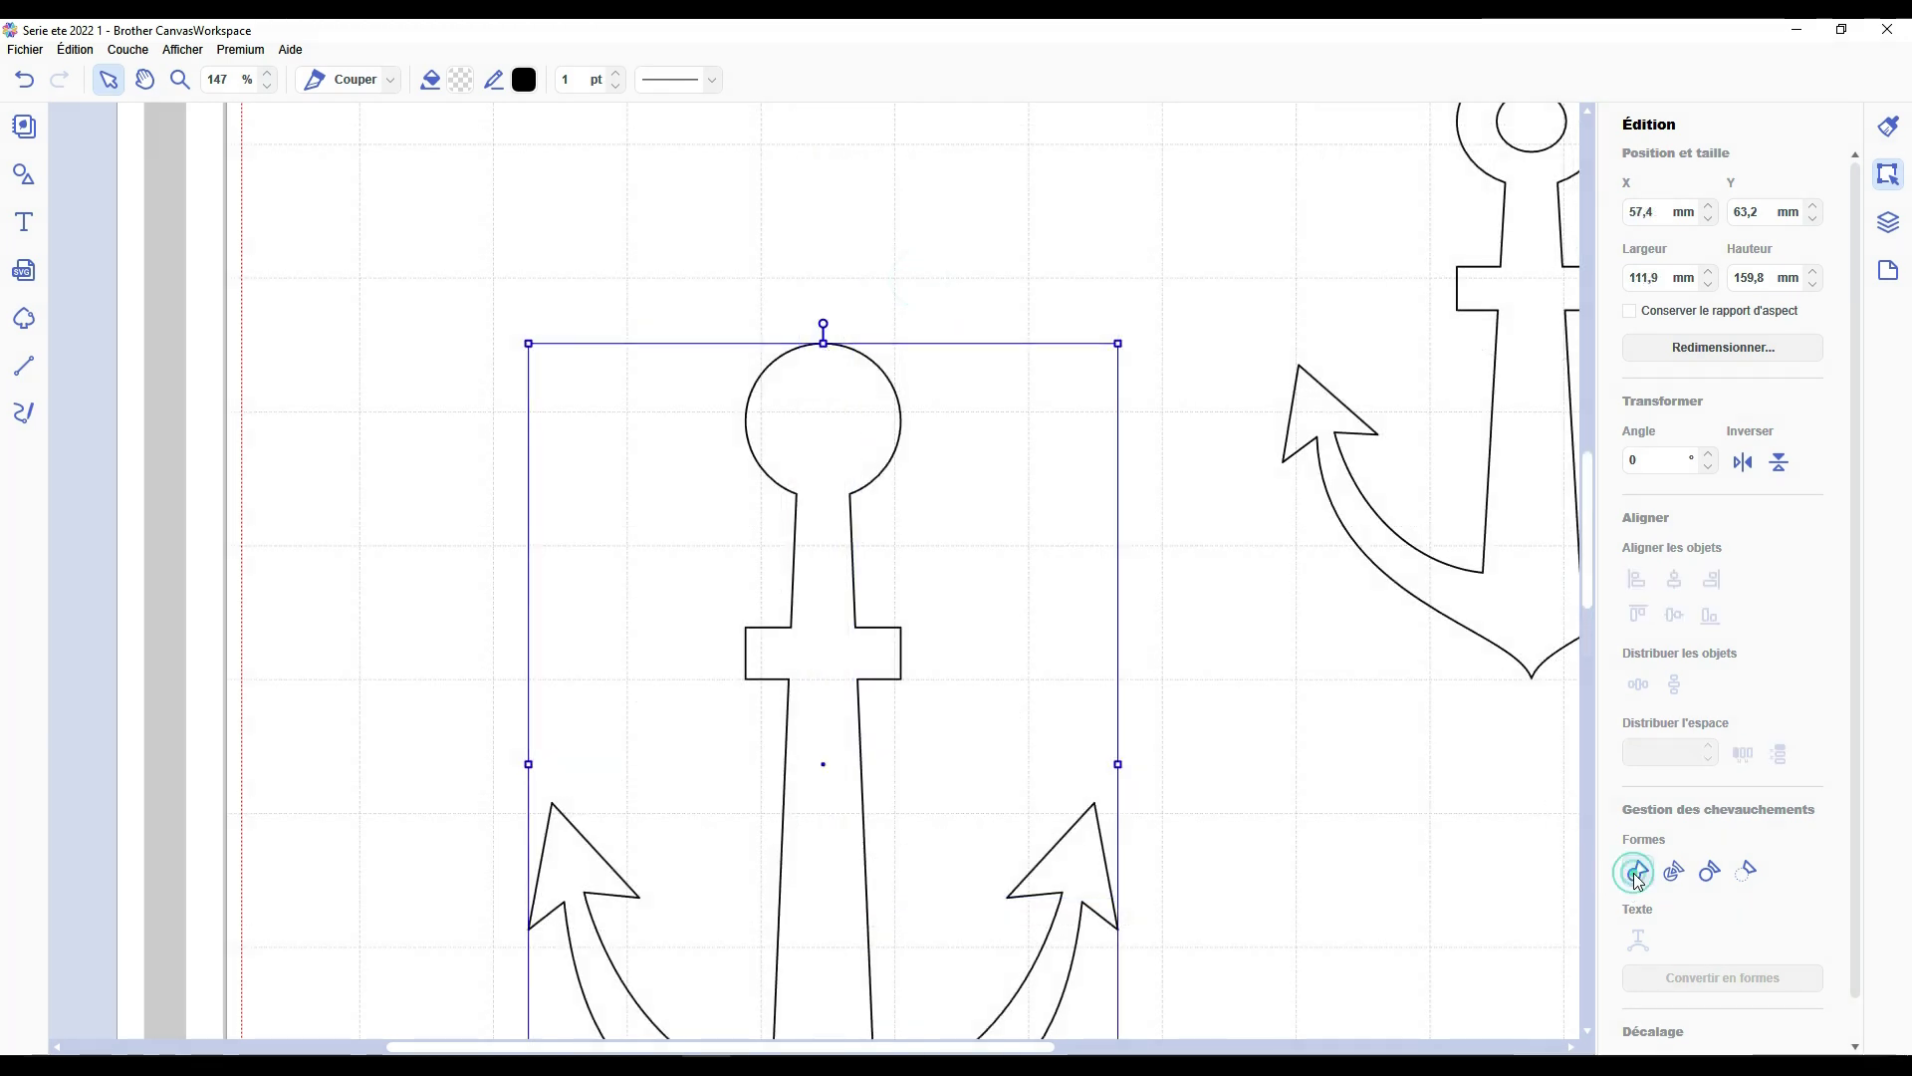
key("ctrl+z")
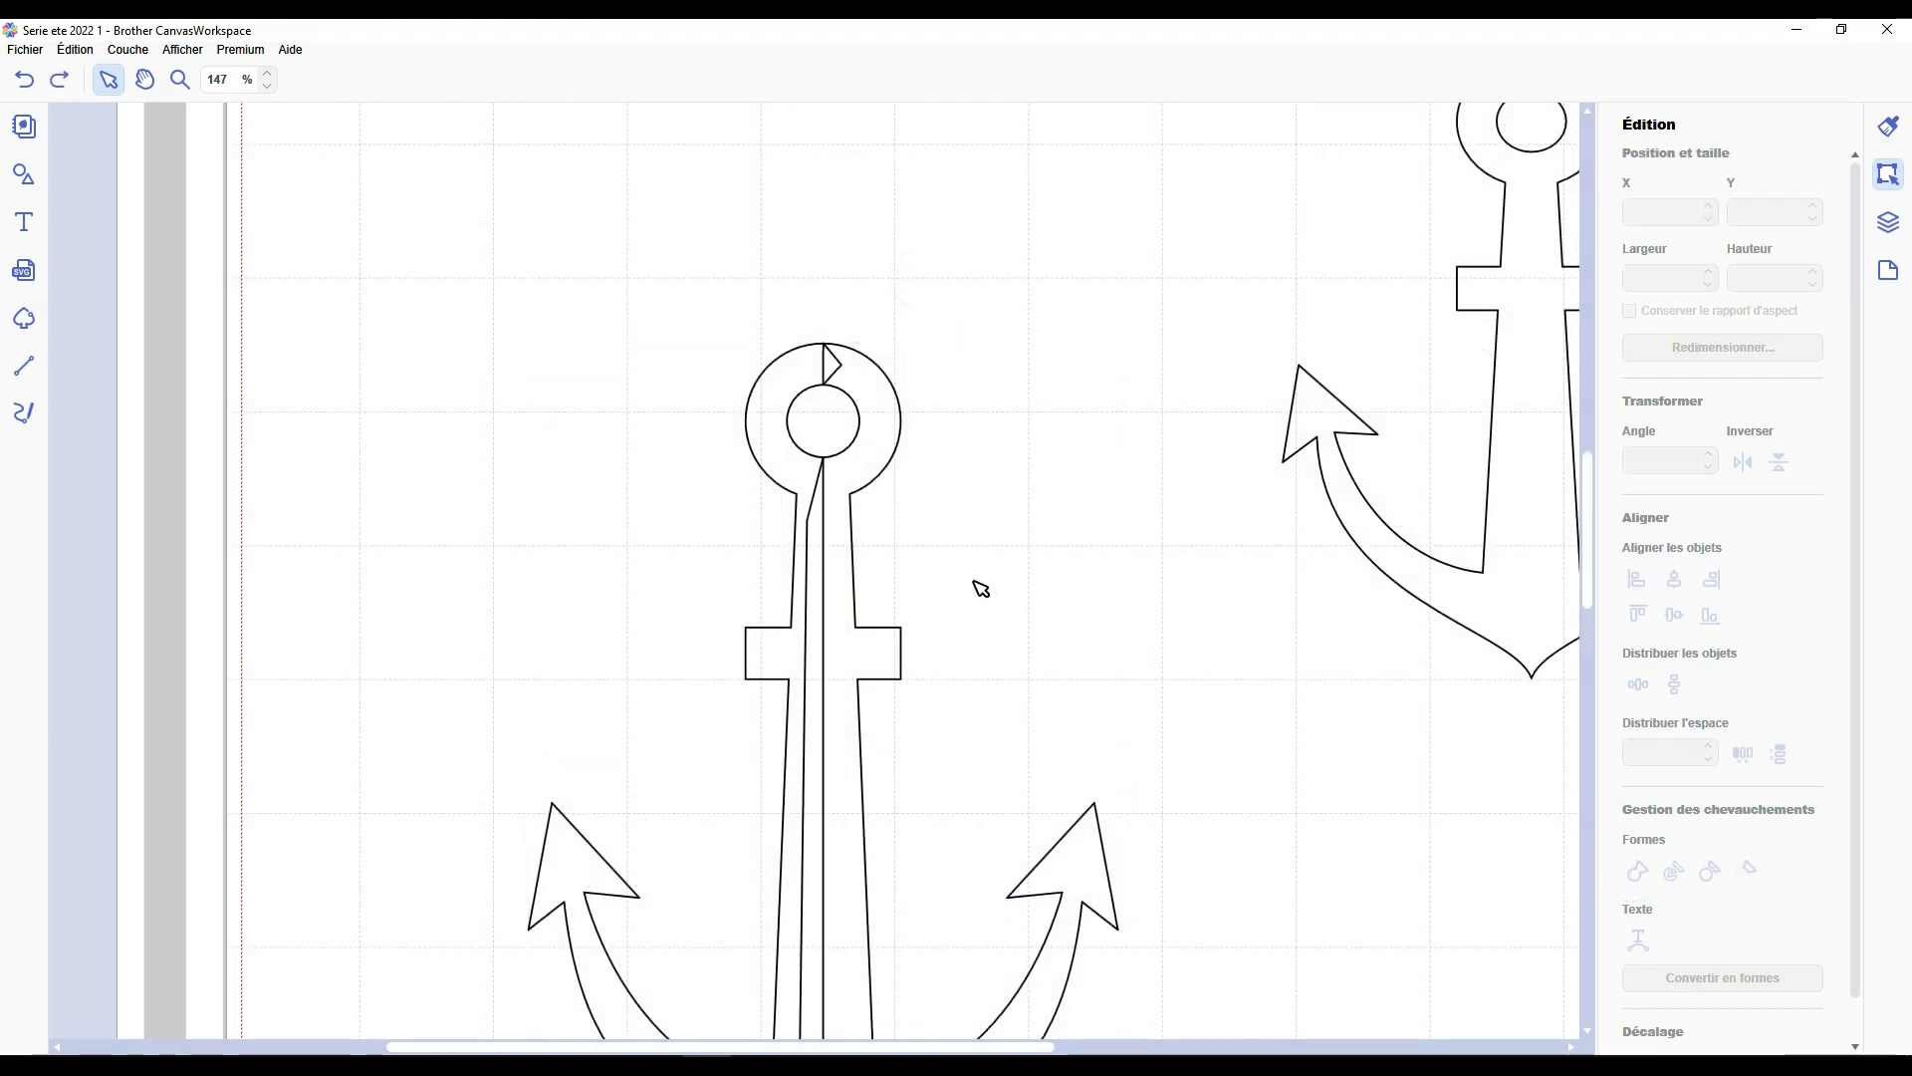
Try to merge the anchor's left half with the overlapping seam pieces and right half into a single outline.
scroll(966, 585, "down", 1)
left_click(812, 370)
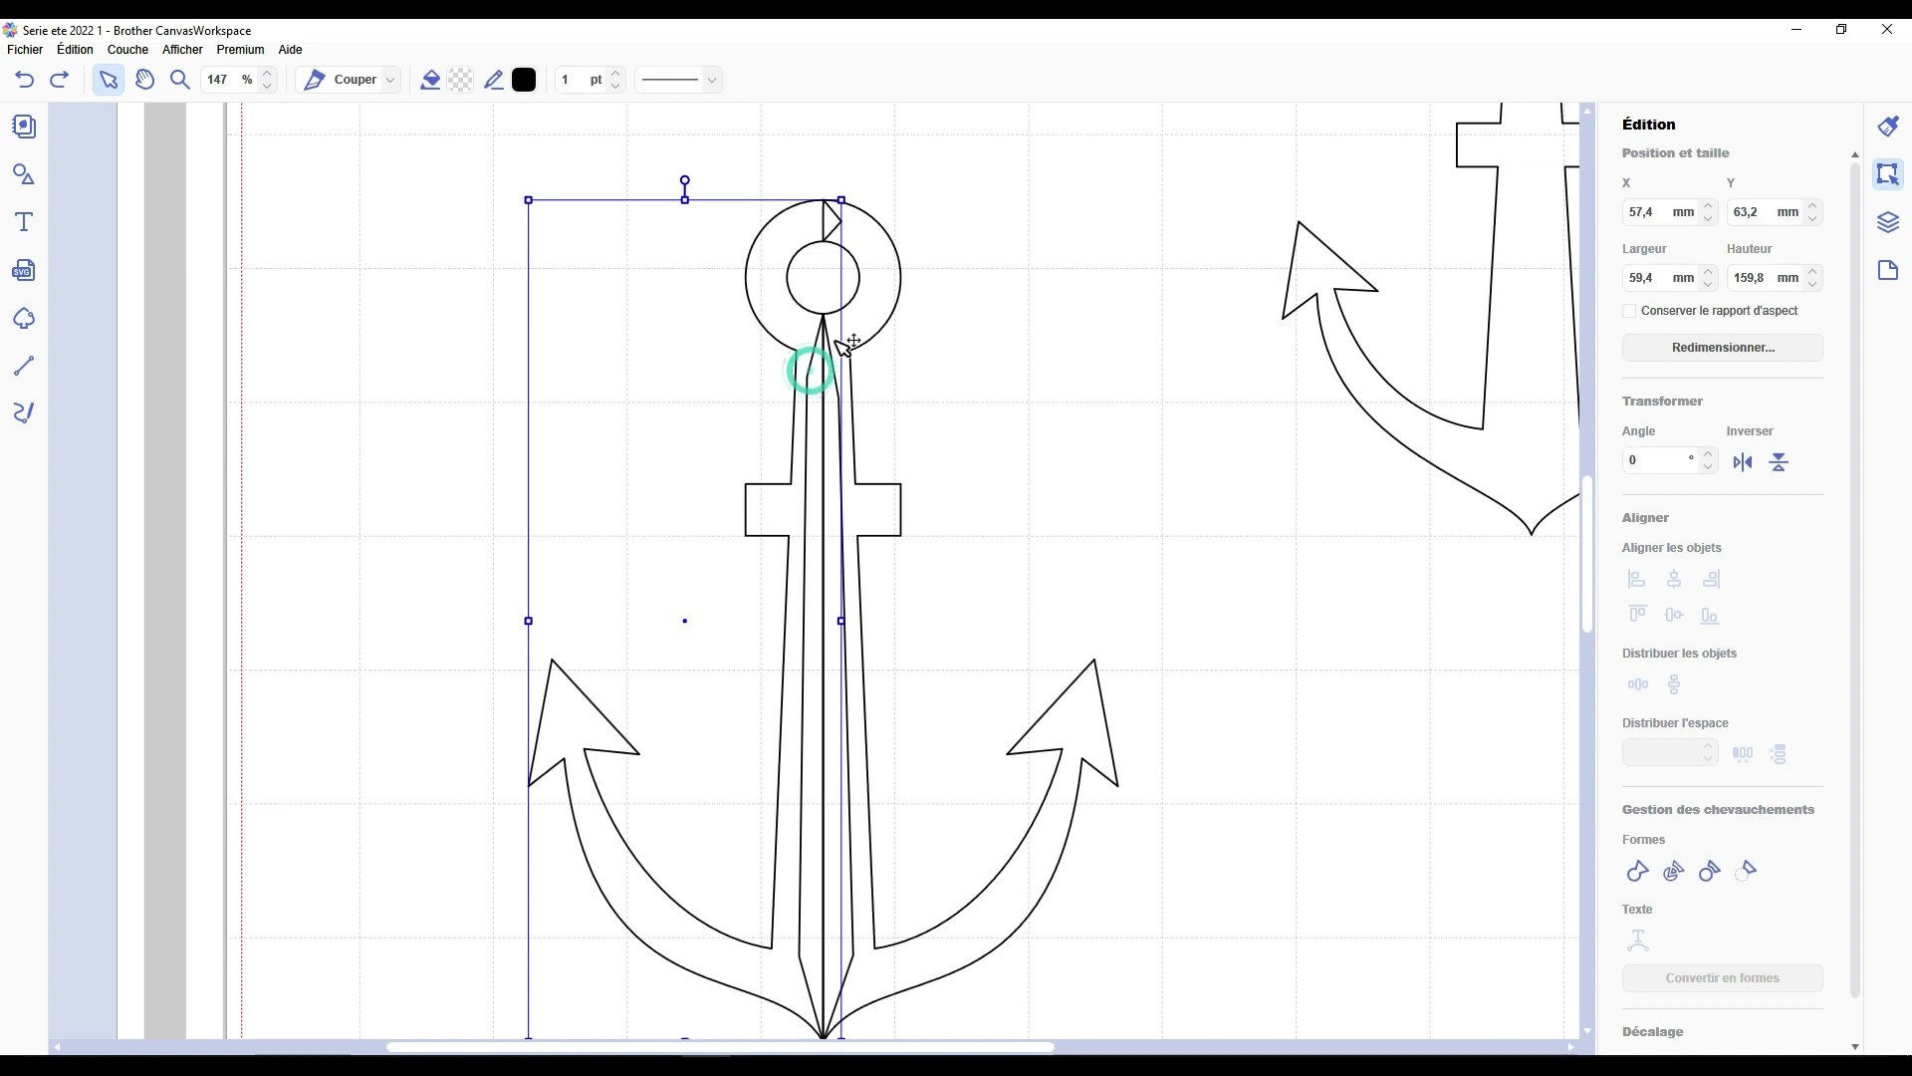
scroll(812, 941, "down", 1)
left_click_drag(812, 909, 783, 739)
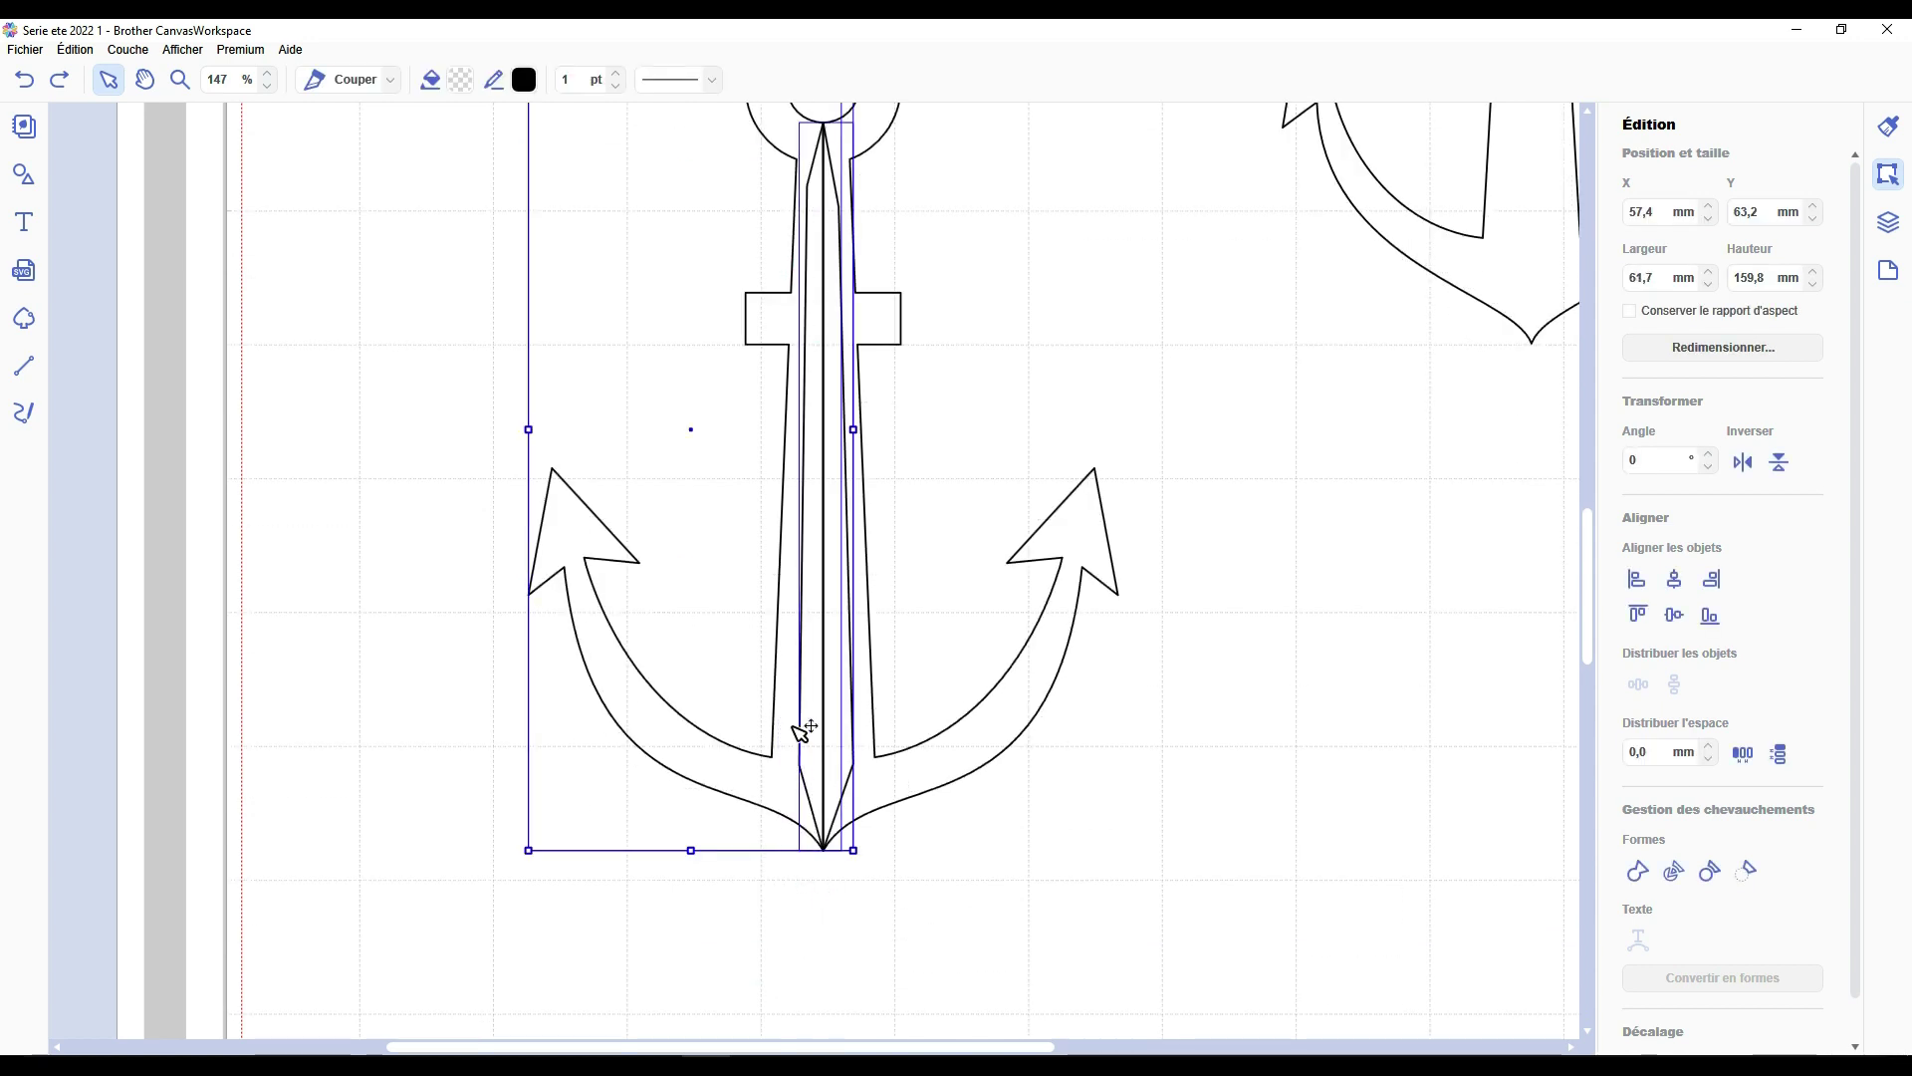
left_click(1638, 870)
left_click(1135, 588)
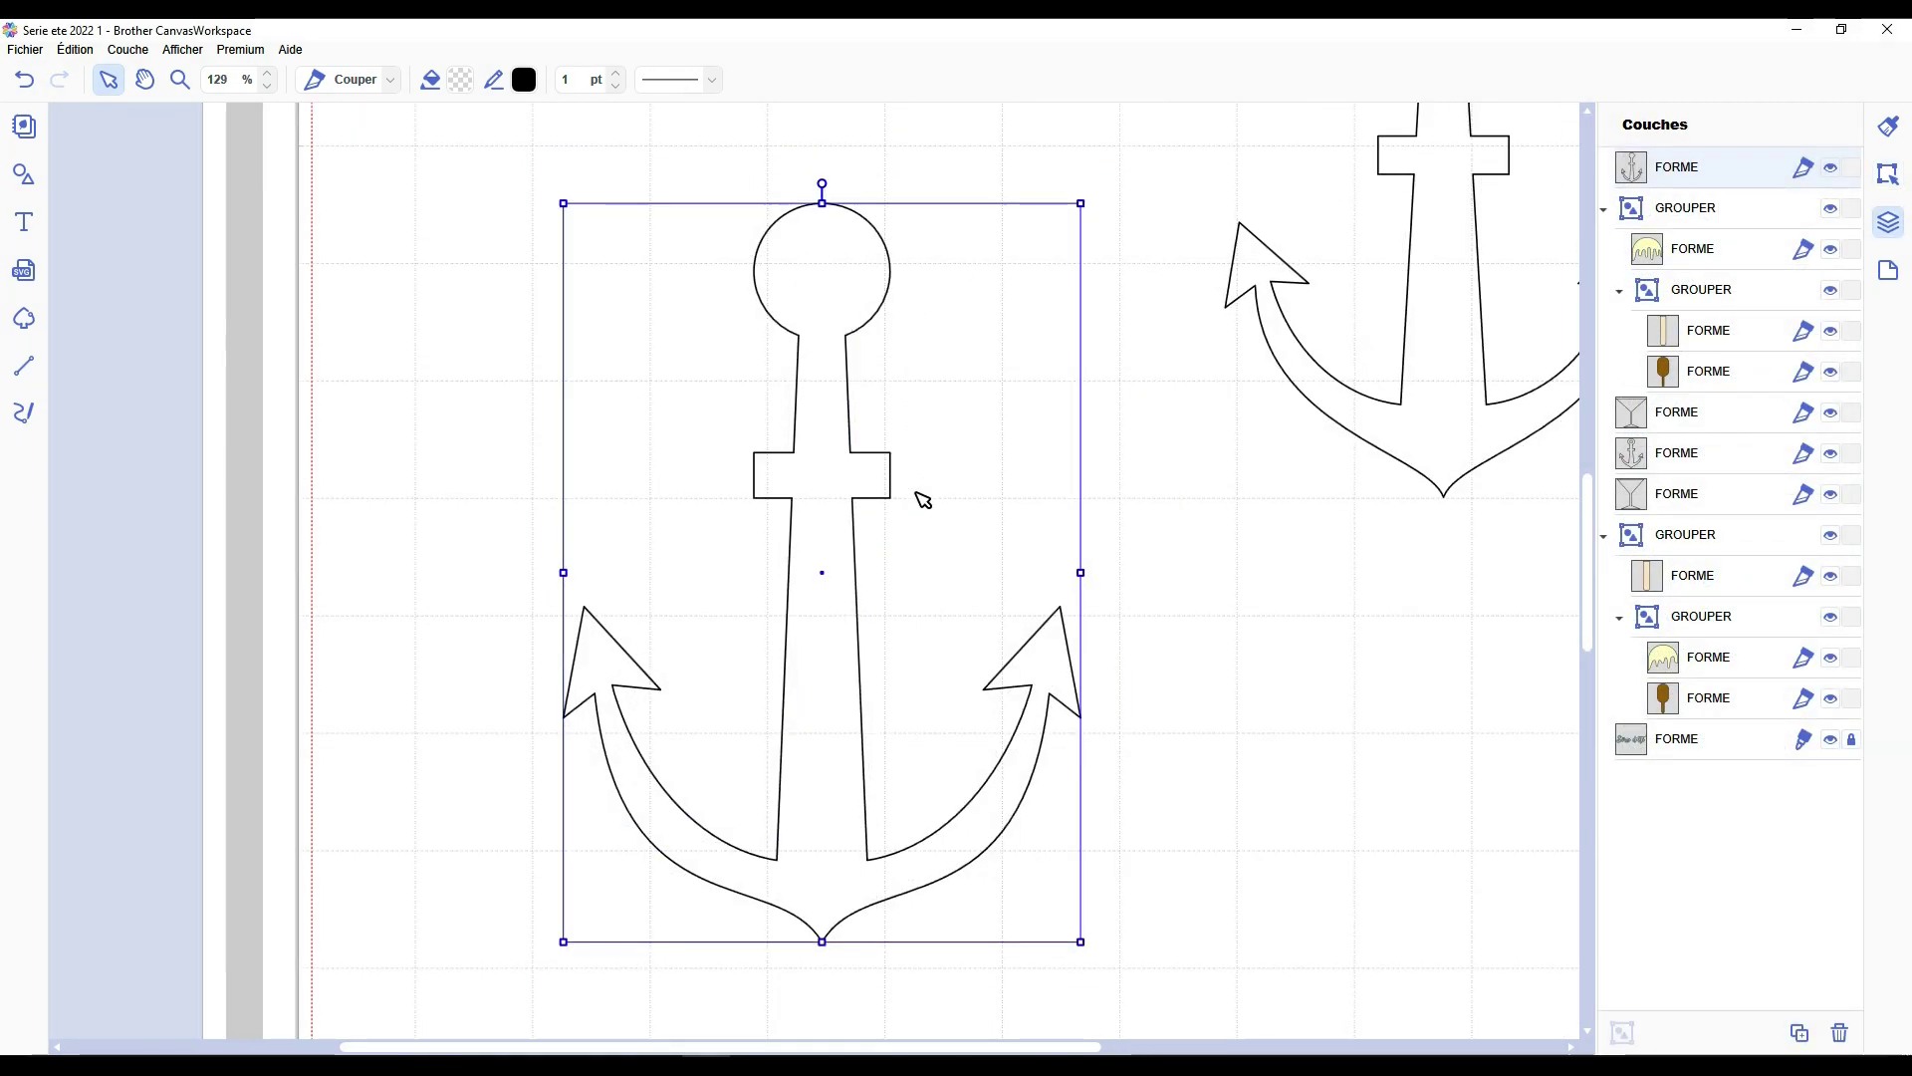
scroll(924, 499, "down", 3)
scroll(912, 470, "up", 2)
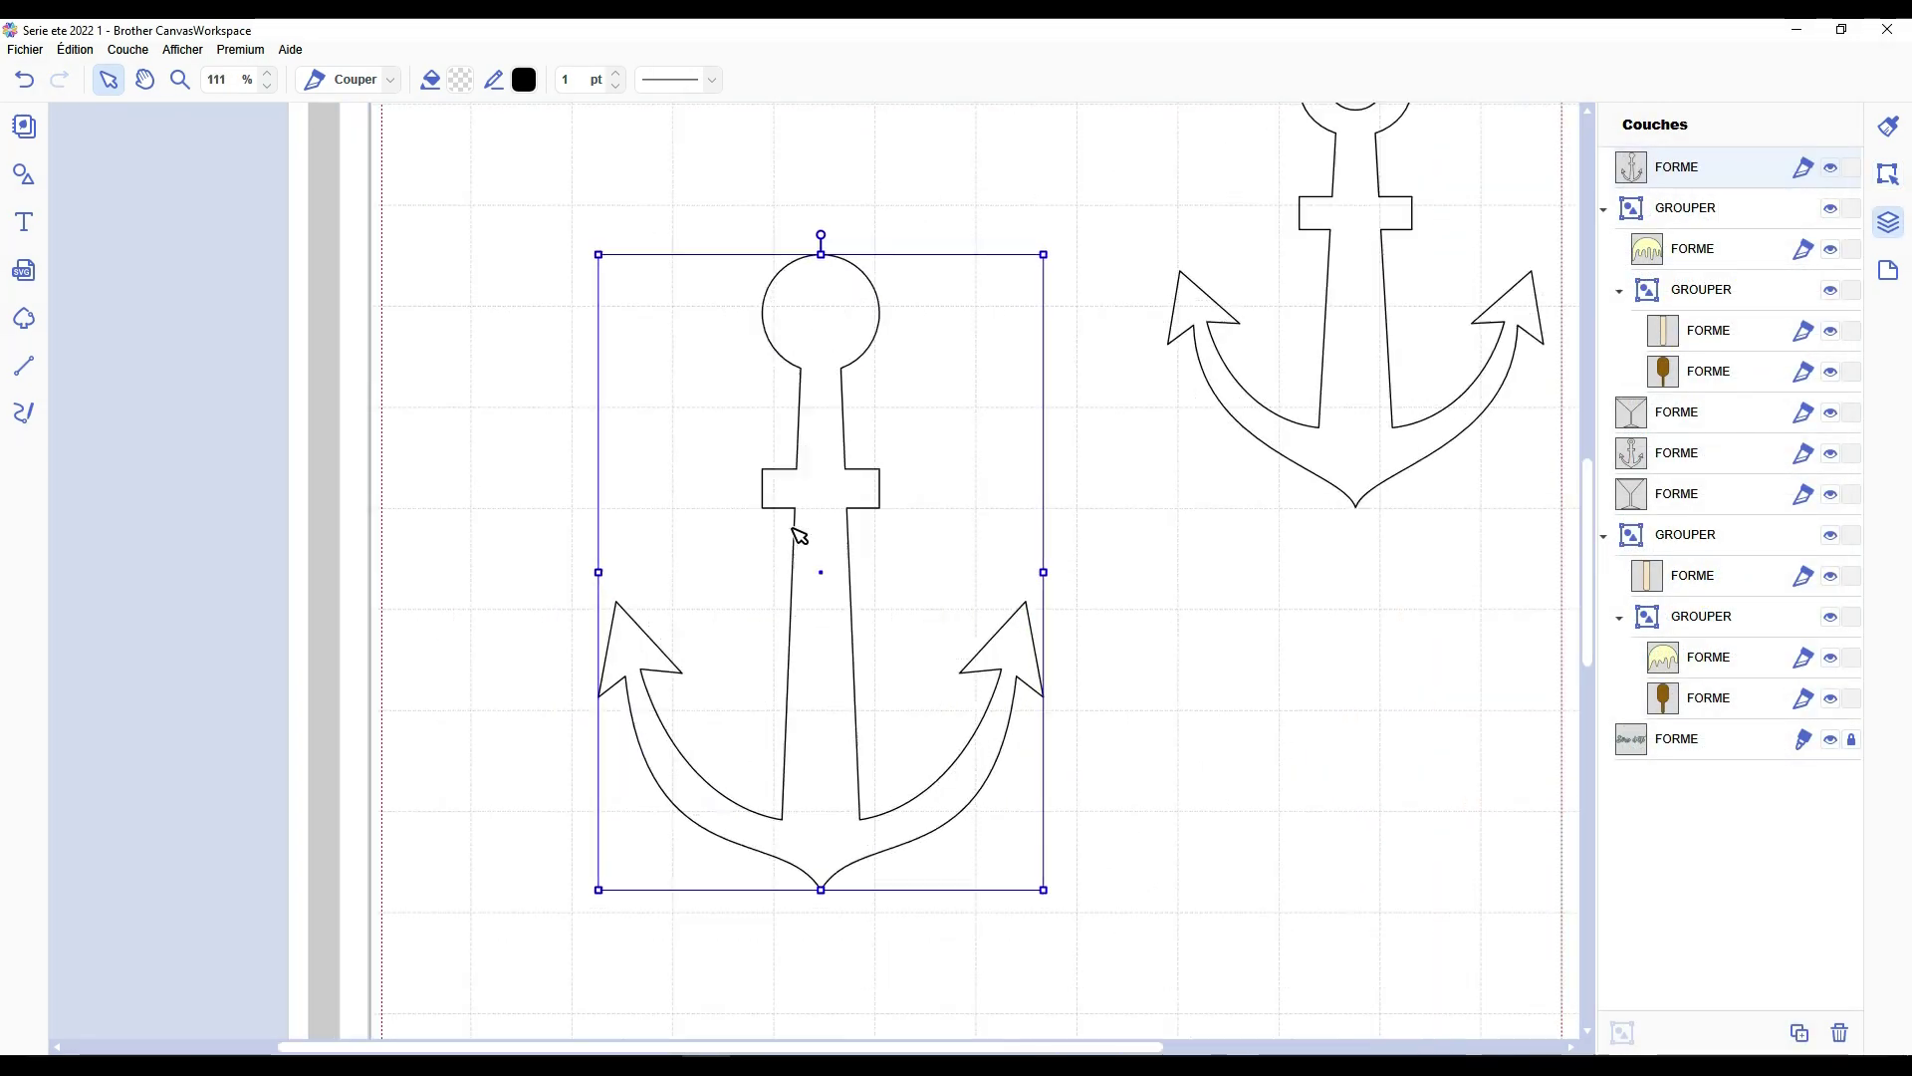
Insert a circle from the basic shapes over the anchor's ring and shrink it to the size of the ring's hole.
left_click(24, 174)
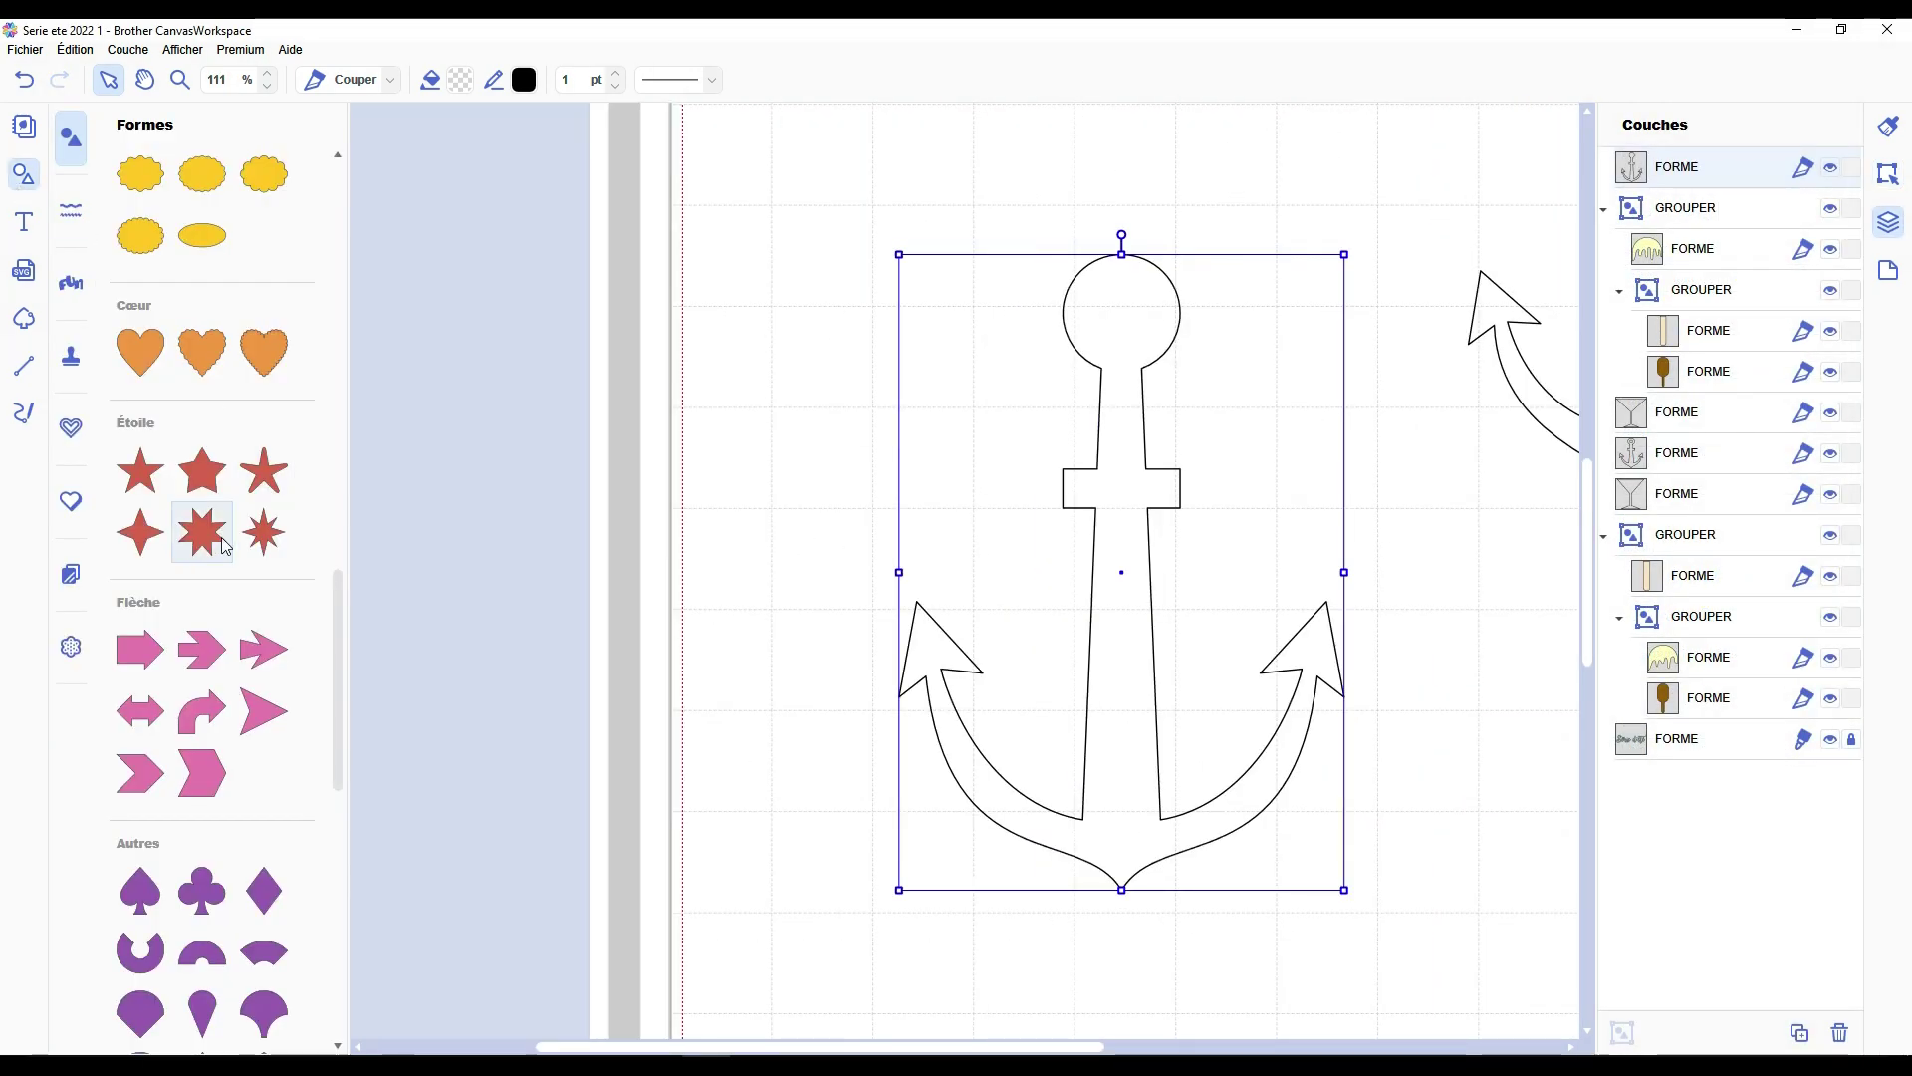
scroll(199, 548, "up", 8)
left_click_drag(150, 727, 1118, 324)
left_click(20, 179)
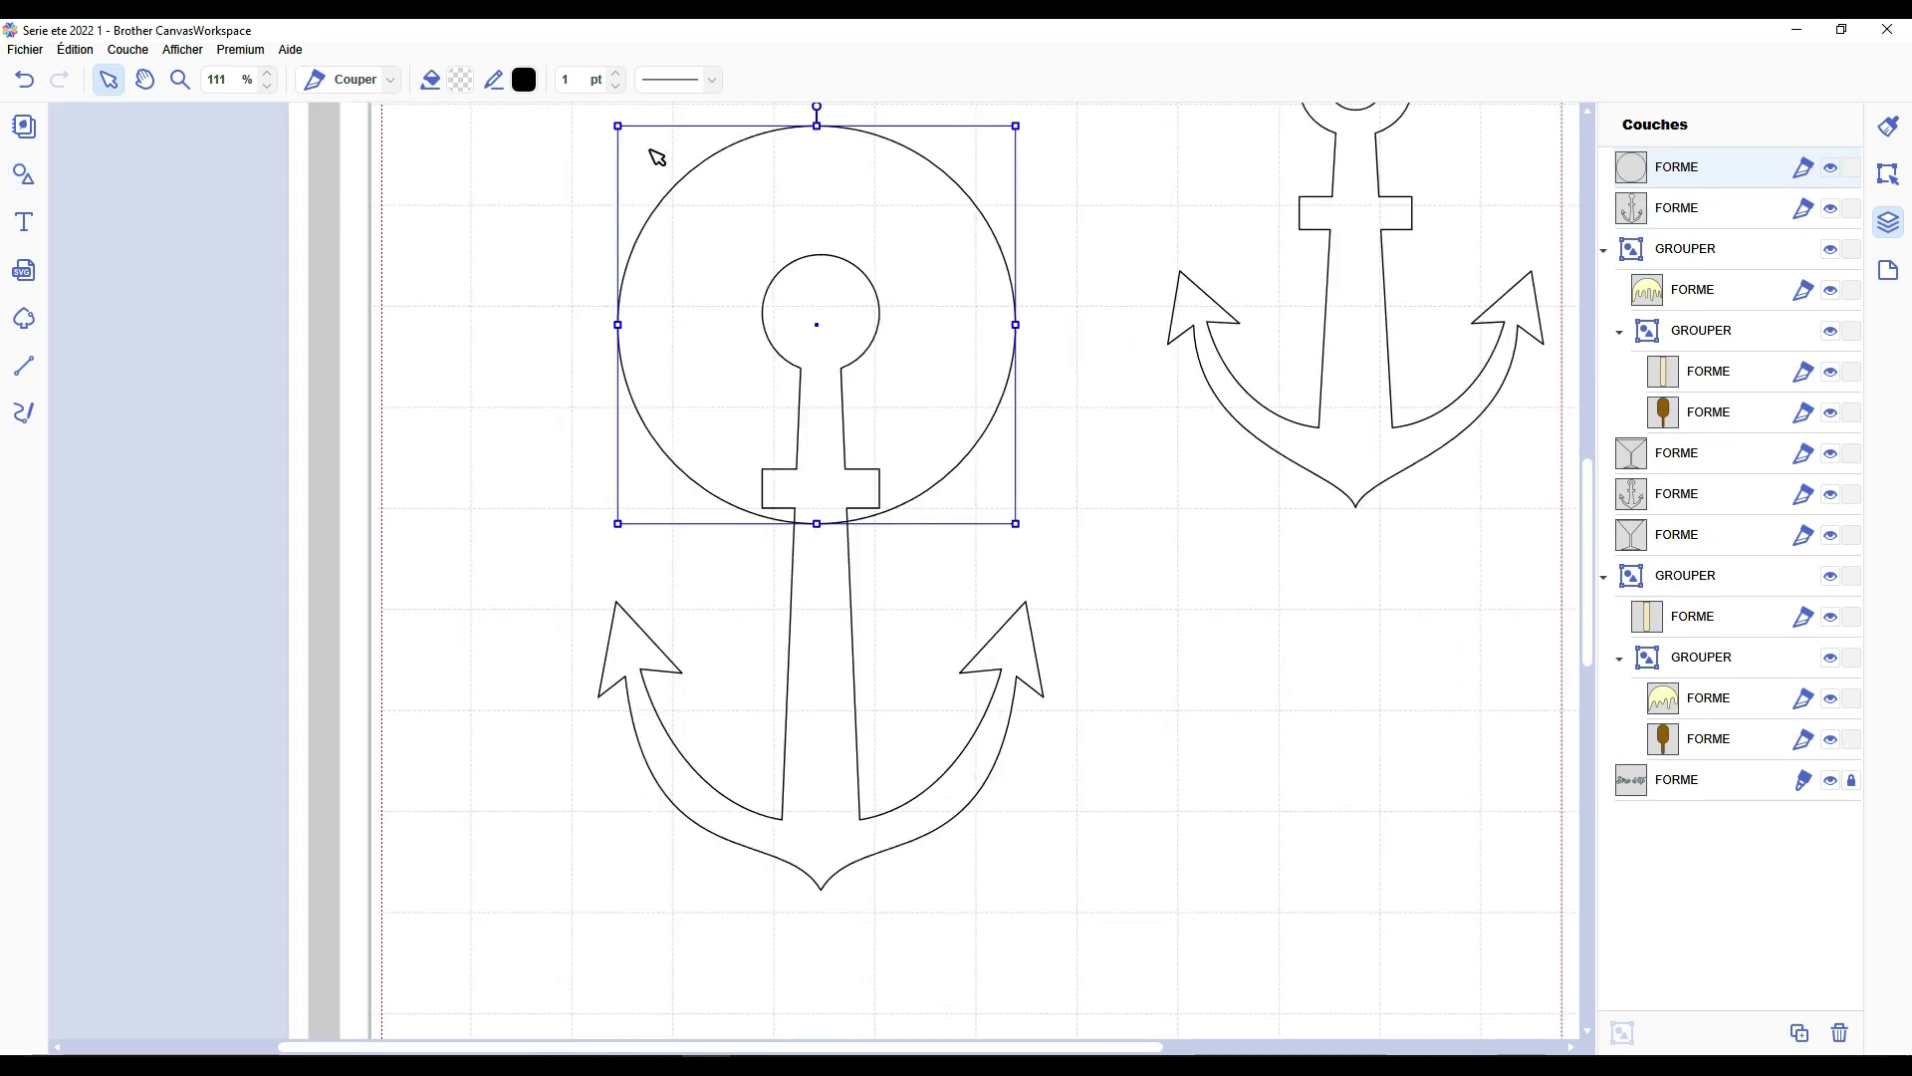
left_click_drag(620, 122, 968, 453)
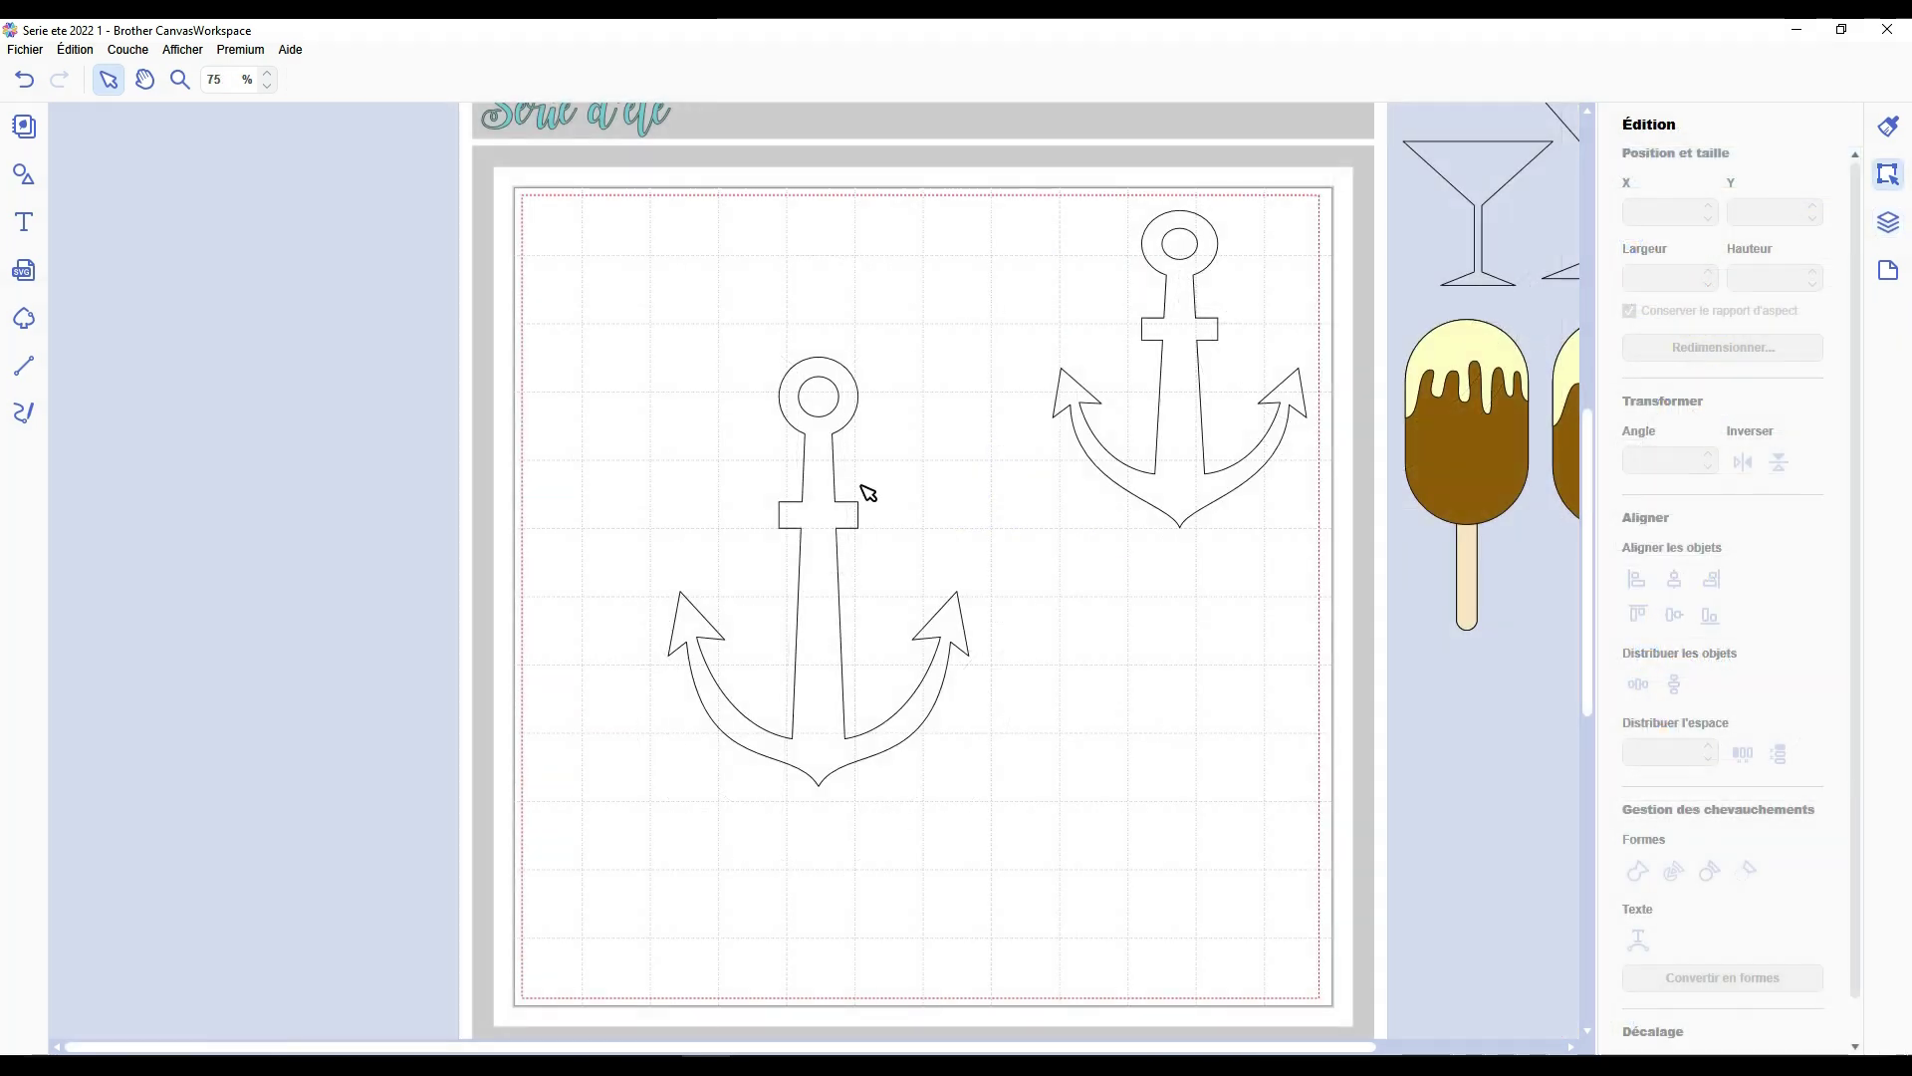
Subtract the small circle from the anchor's ring and move the anchor higher on the mat.
left_click_drag(898, 319, 717, 490)
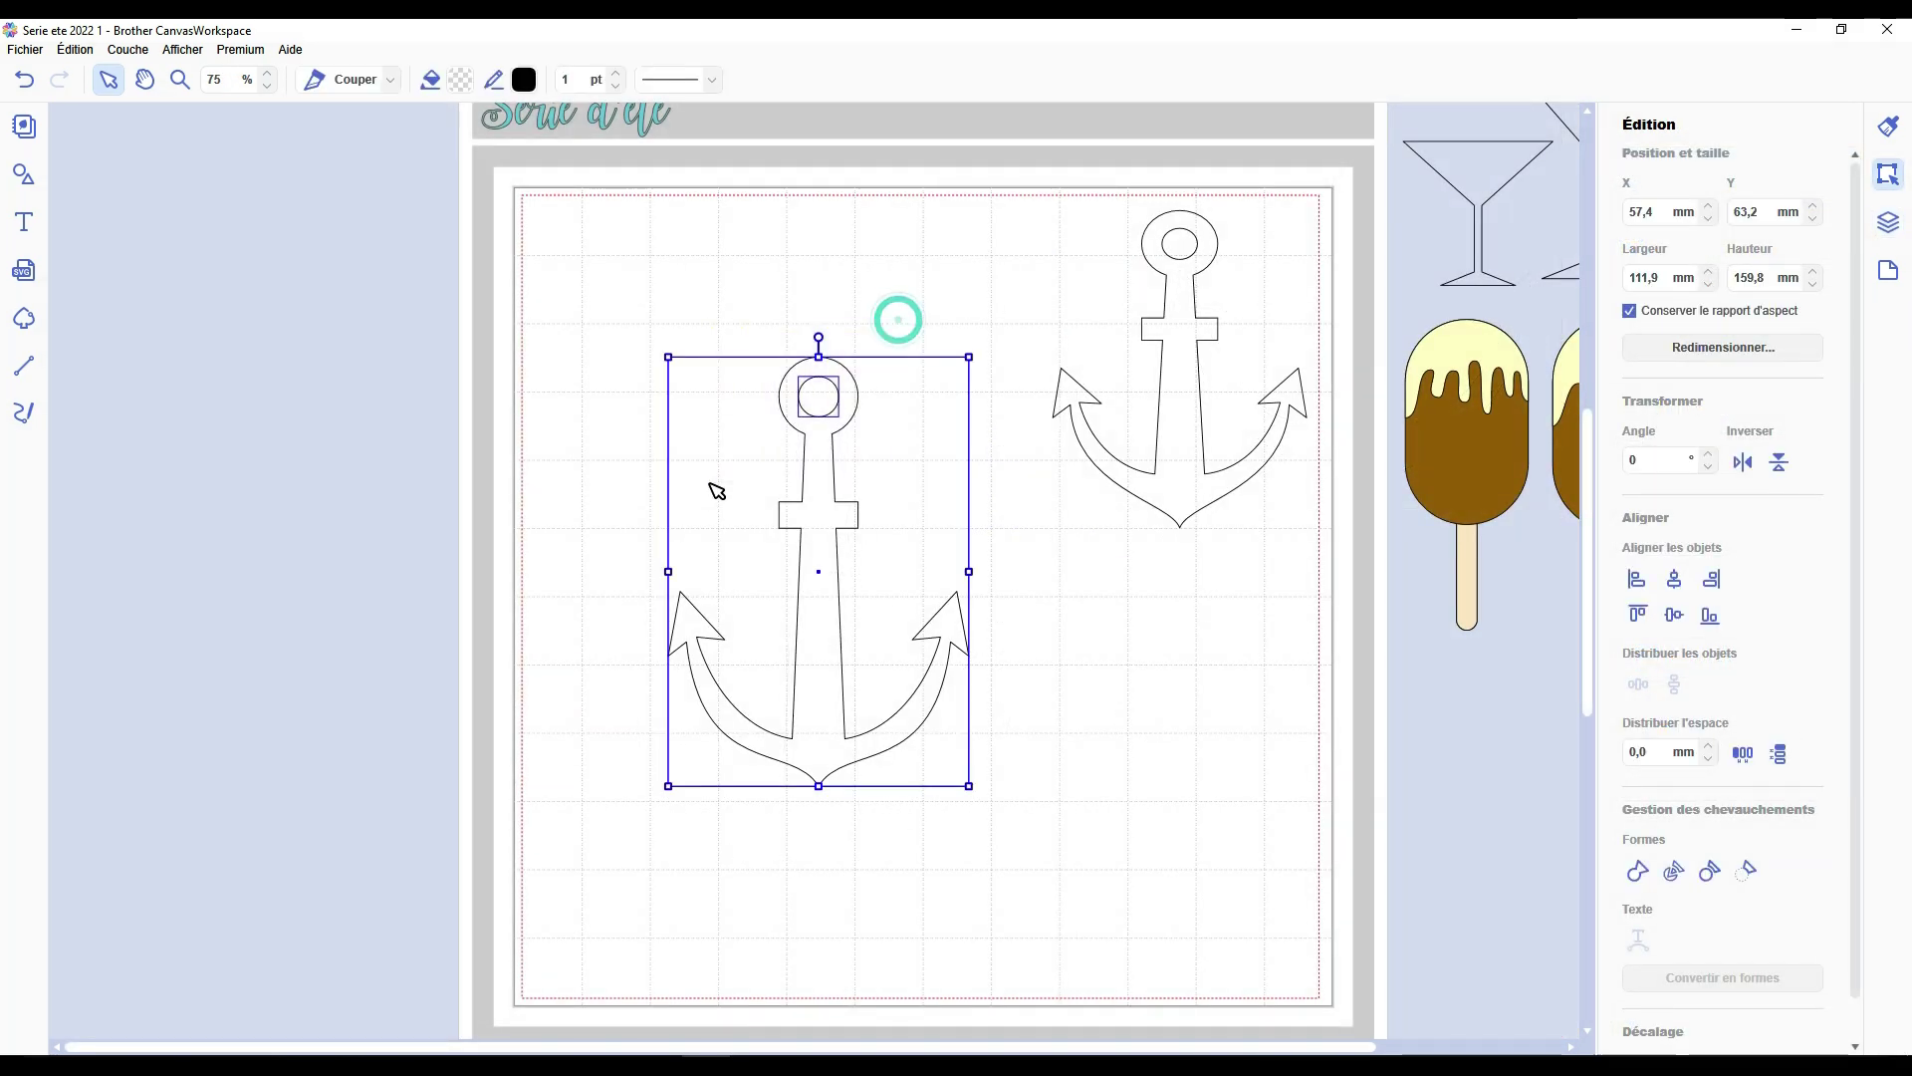
left_click(1674, 872)
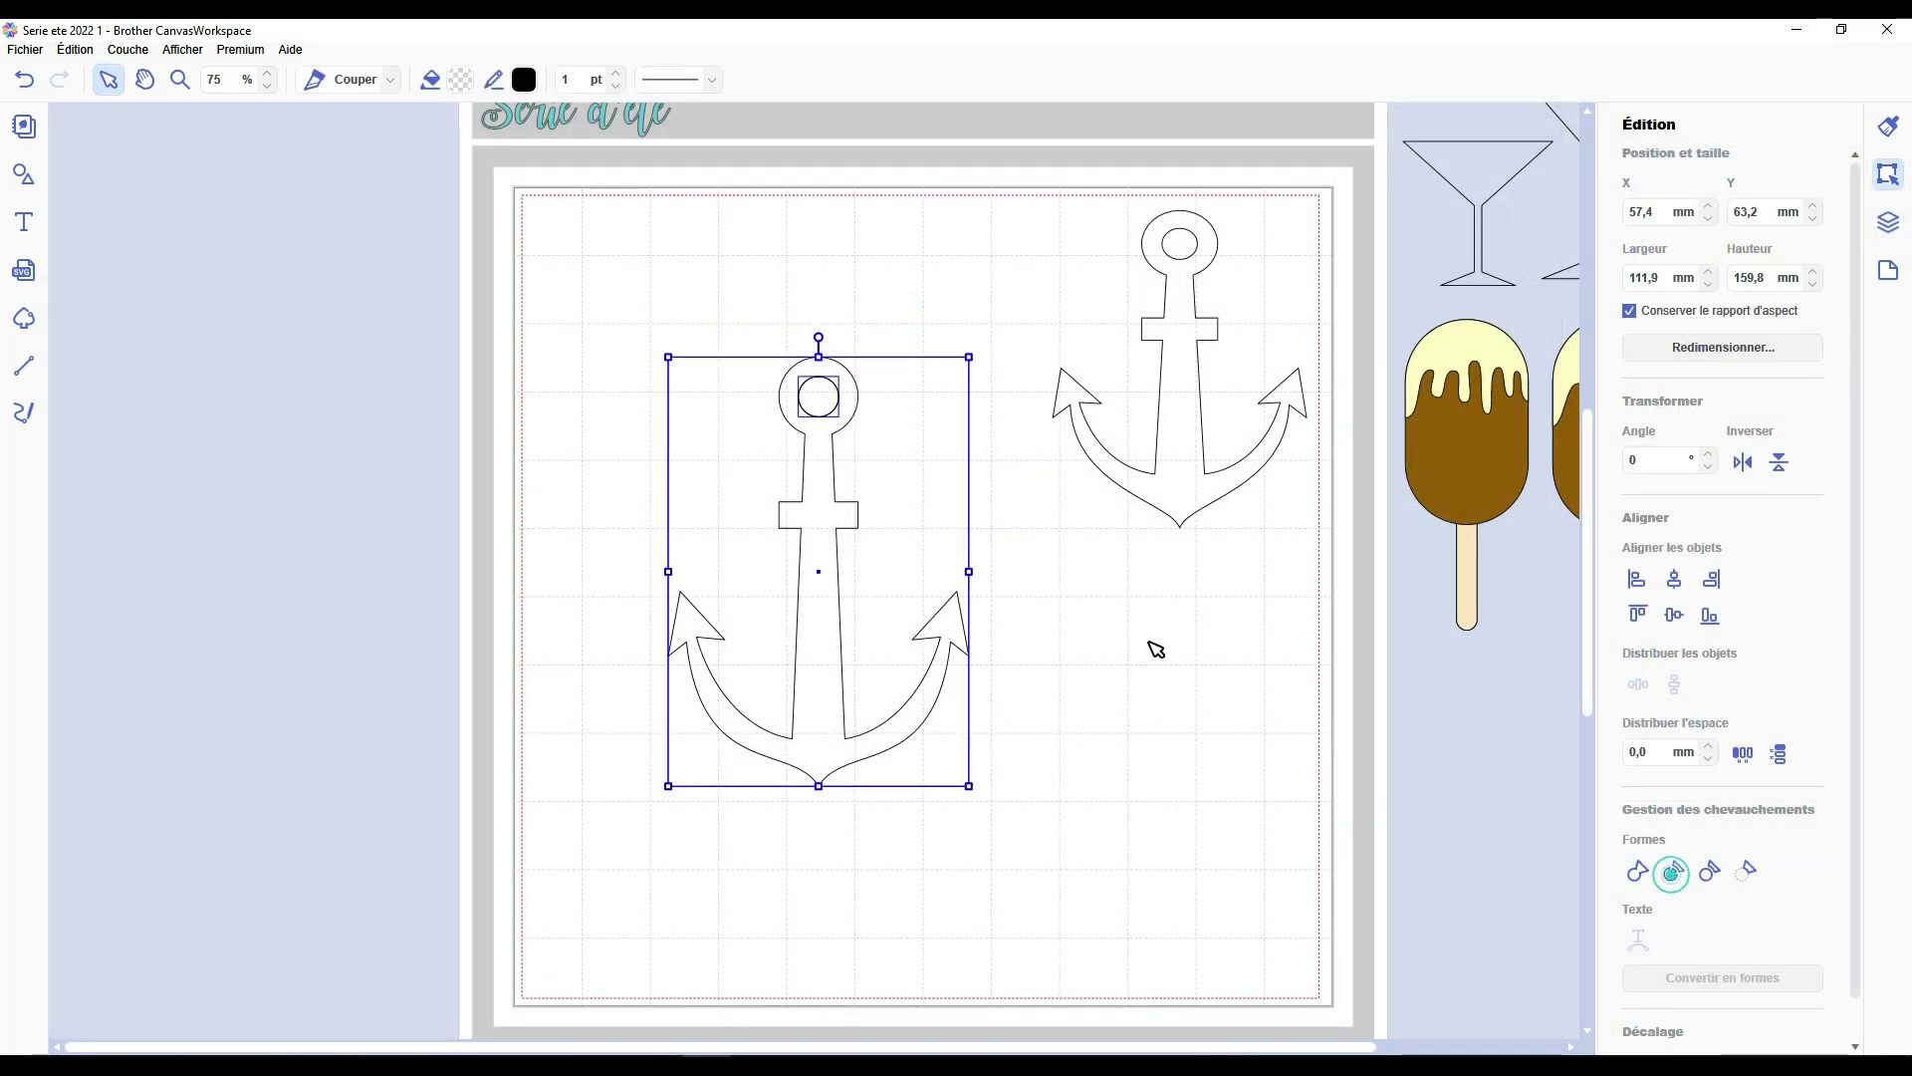
left_click(865, 550)
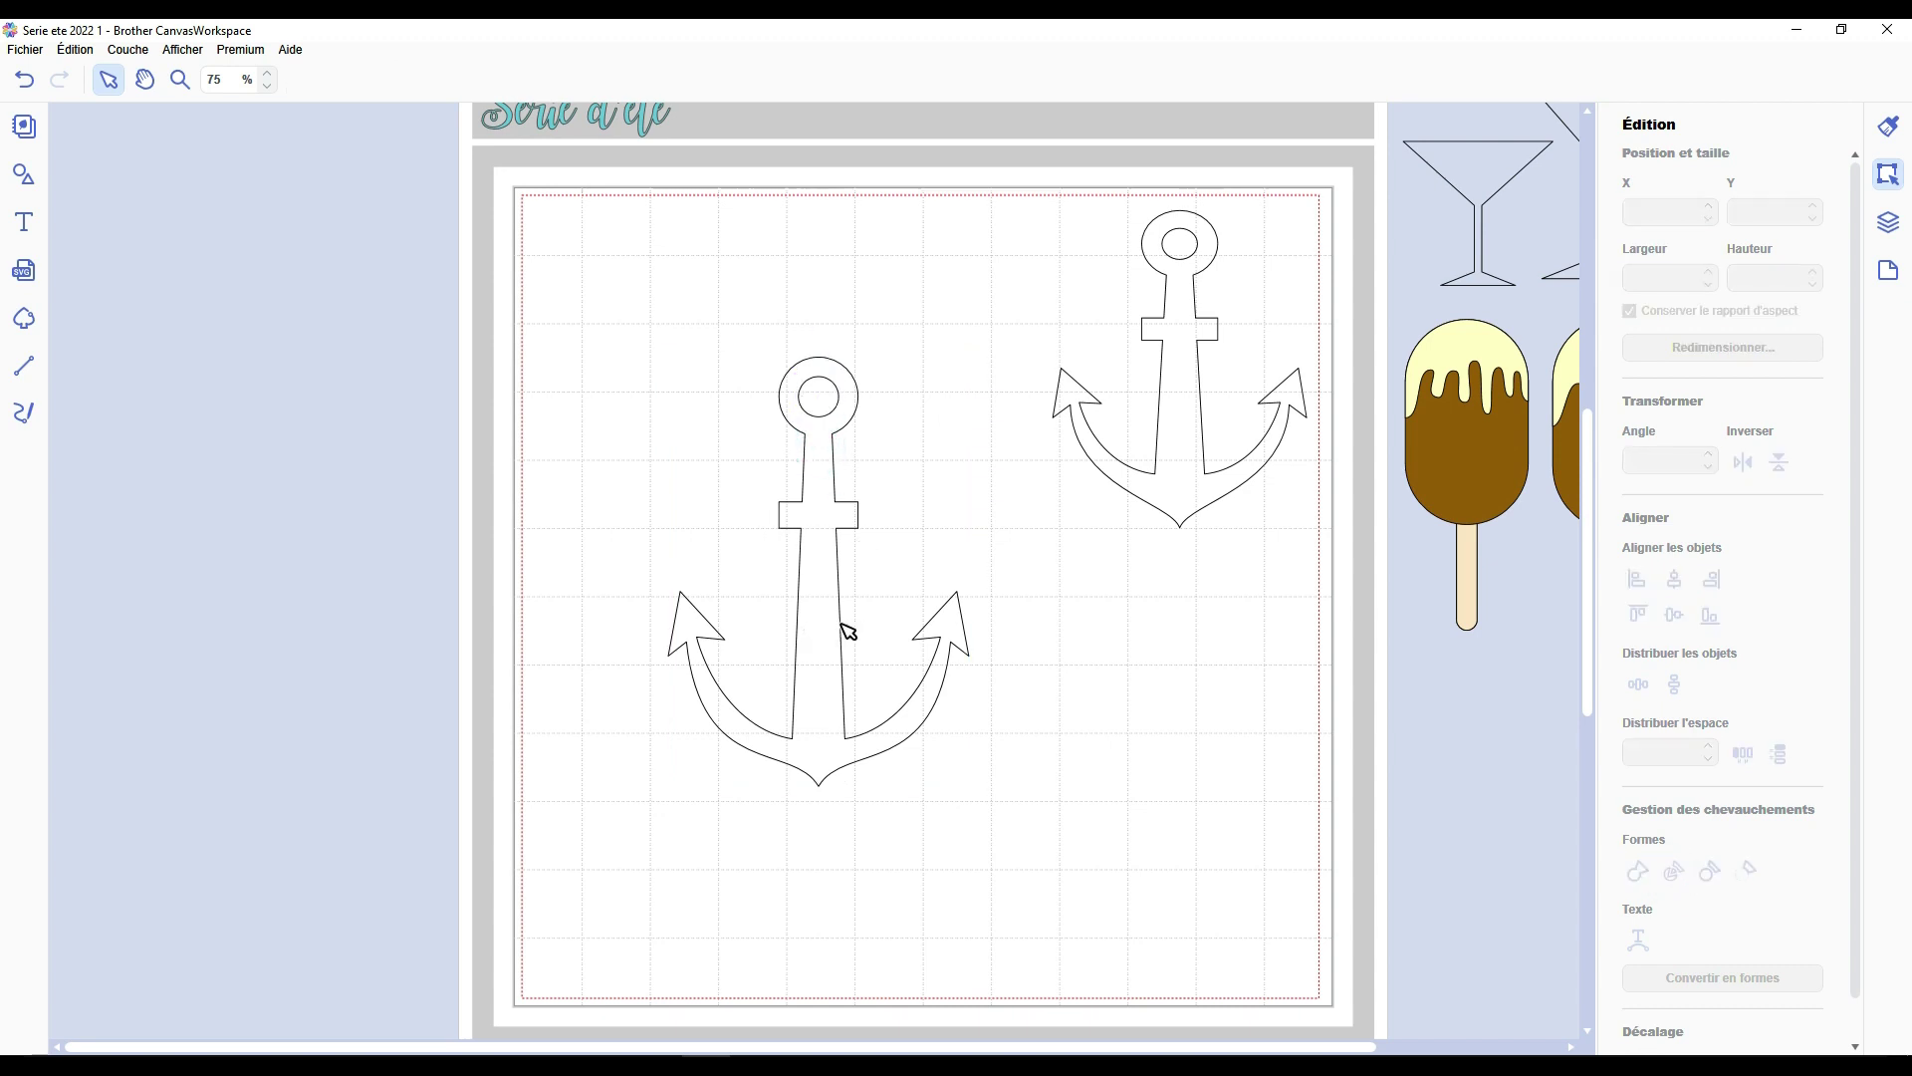
scroll(845, 627, "up", 1)
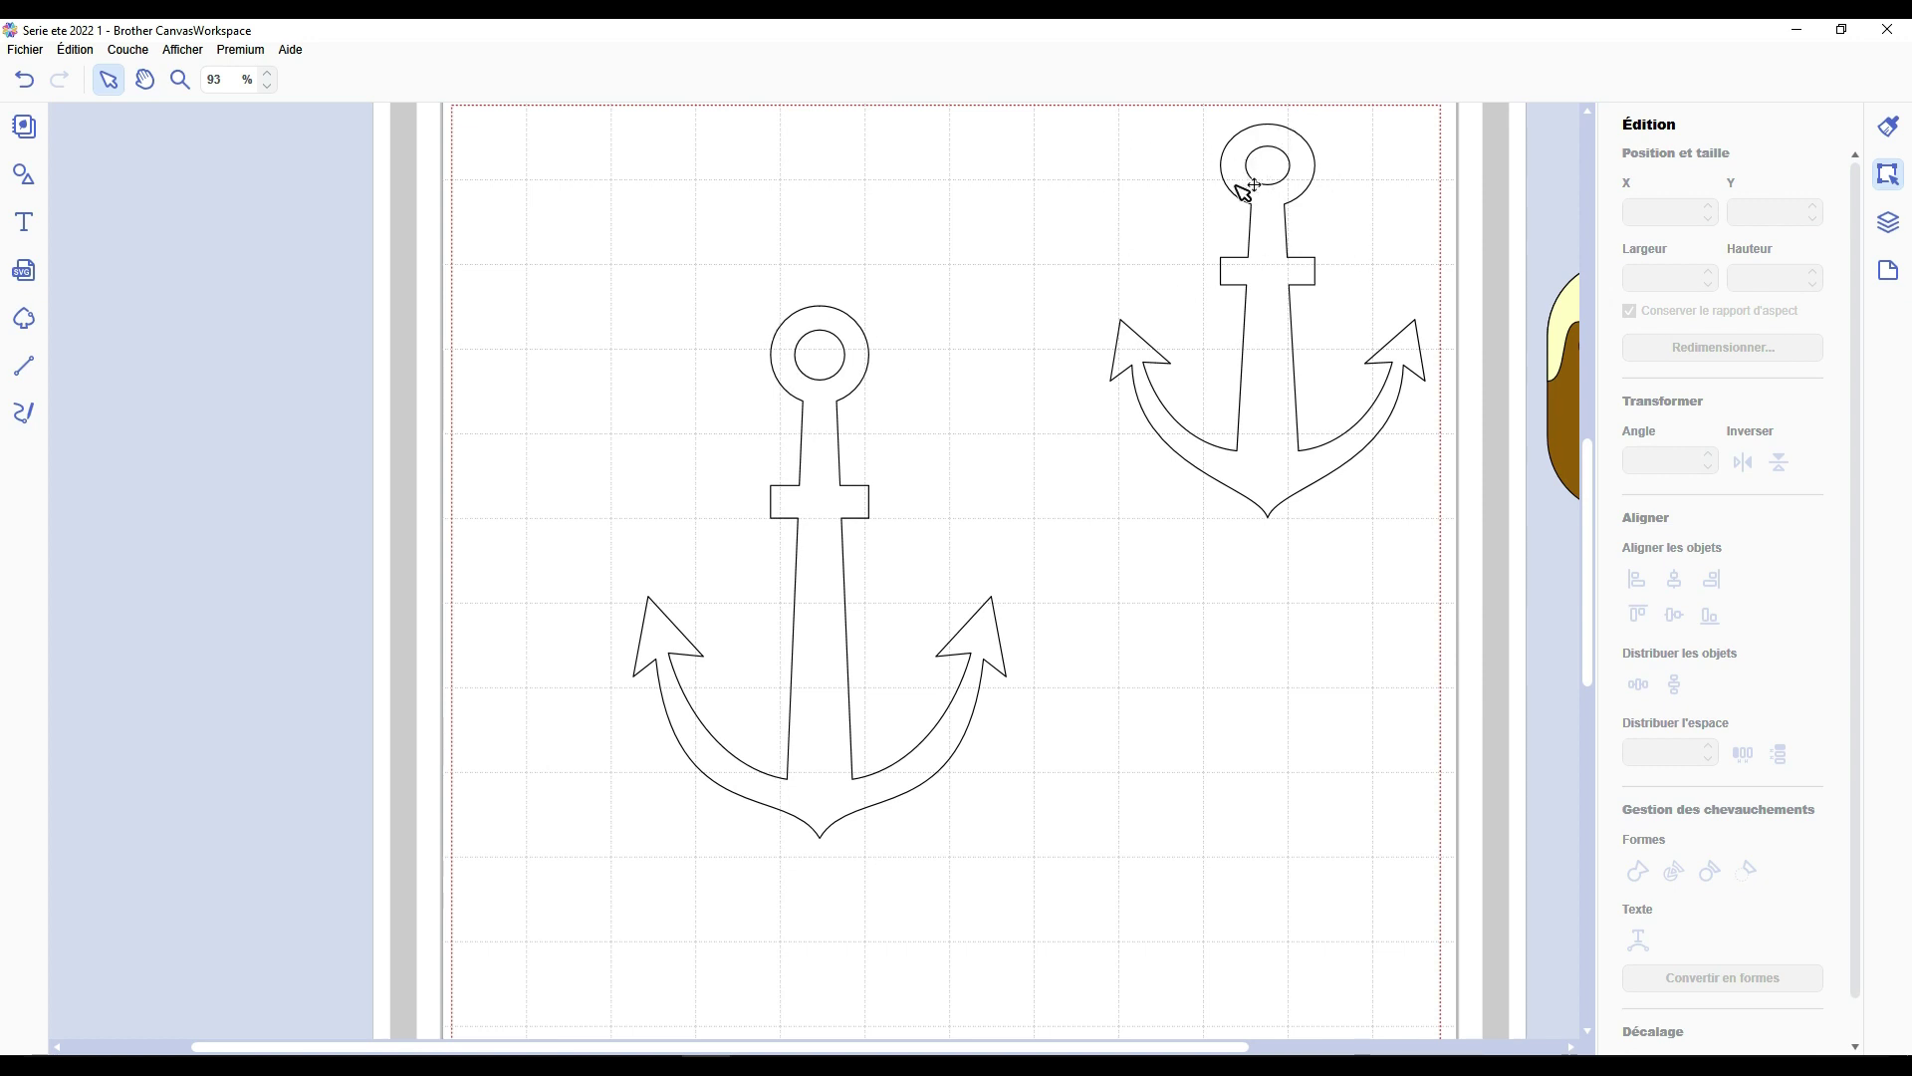
scroll(803, 554, "down", 2)
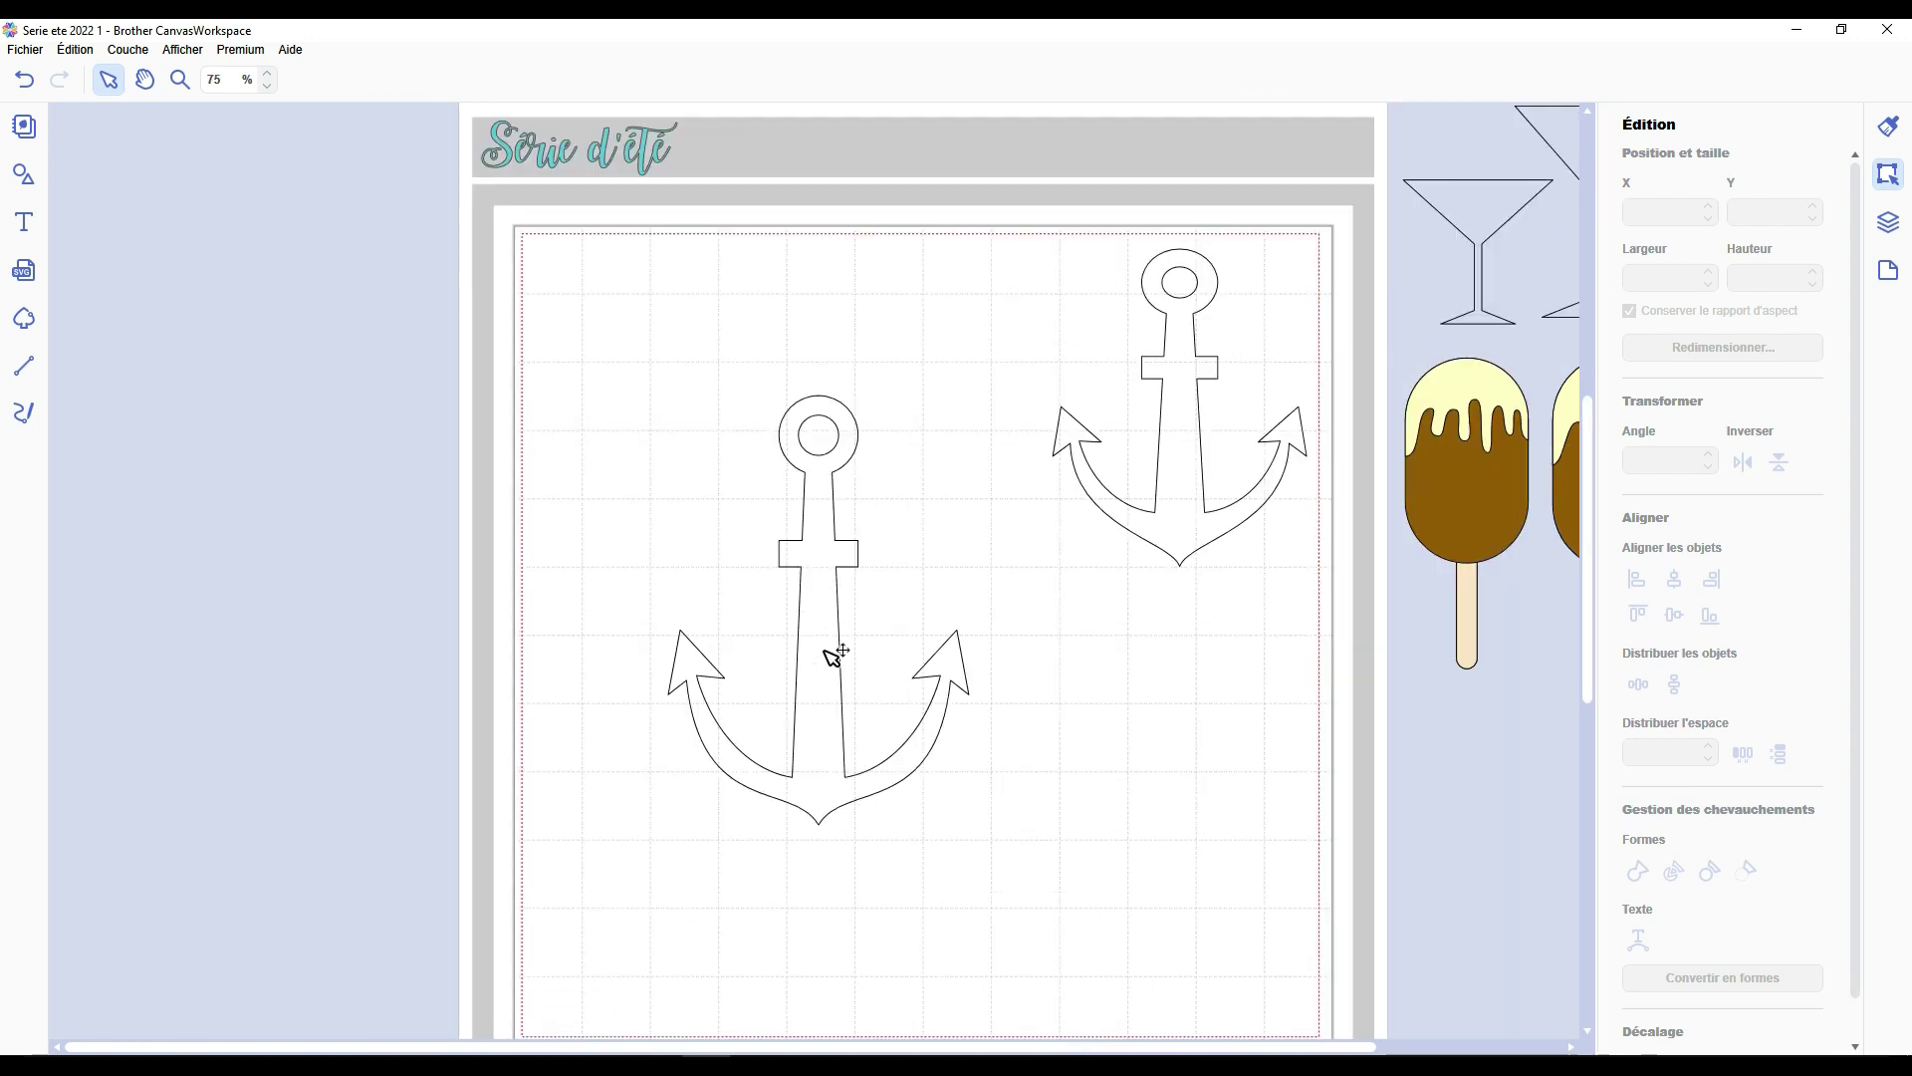
left_click_drag(835, 657, 817, 558)
left_click(980, 761)
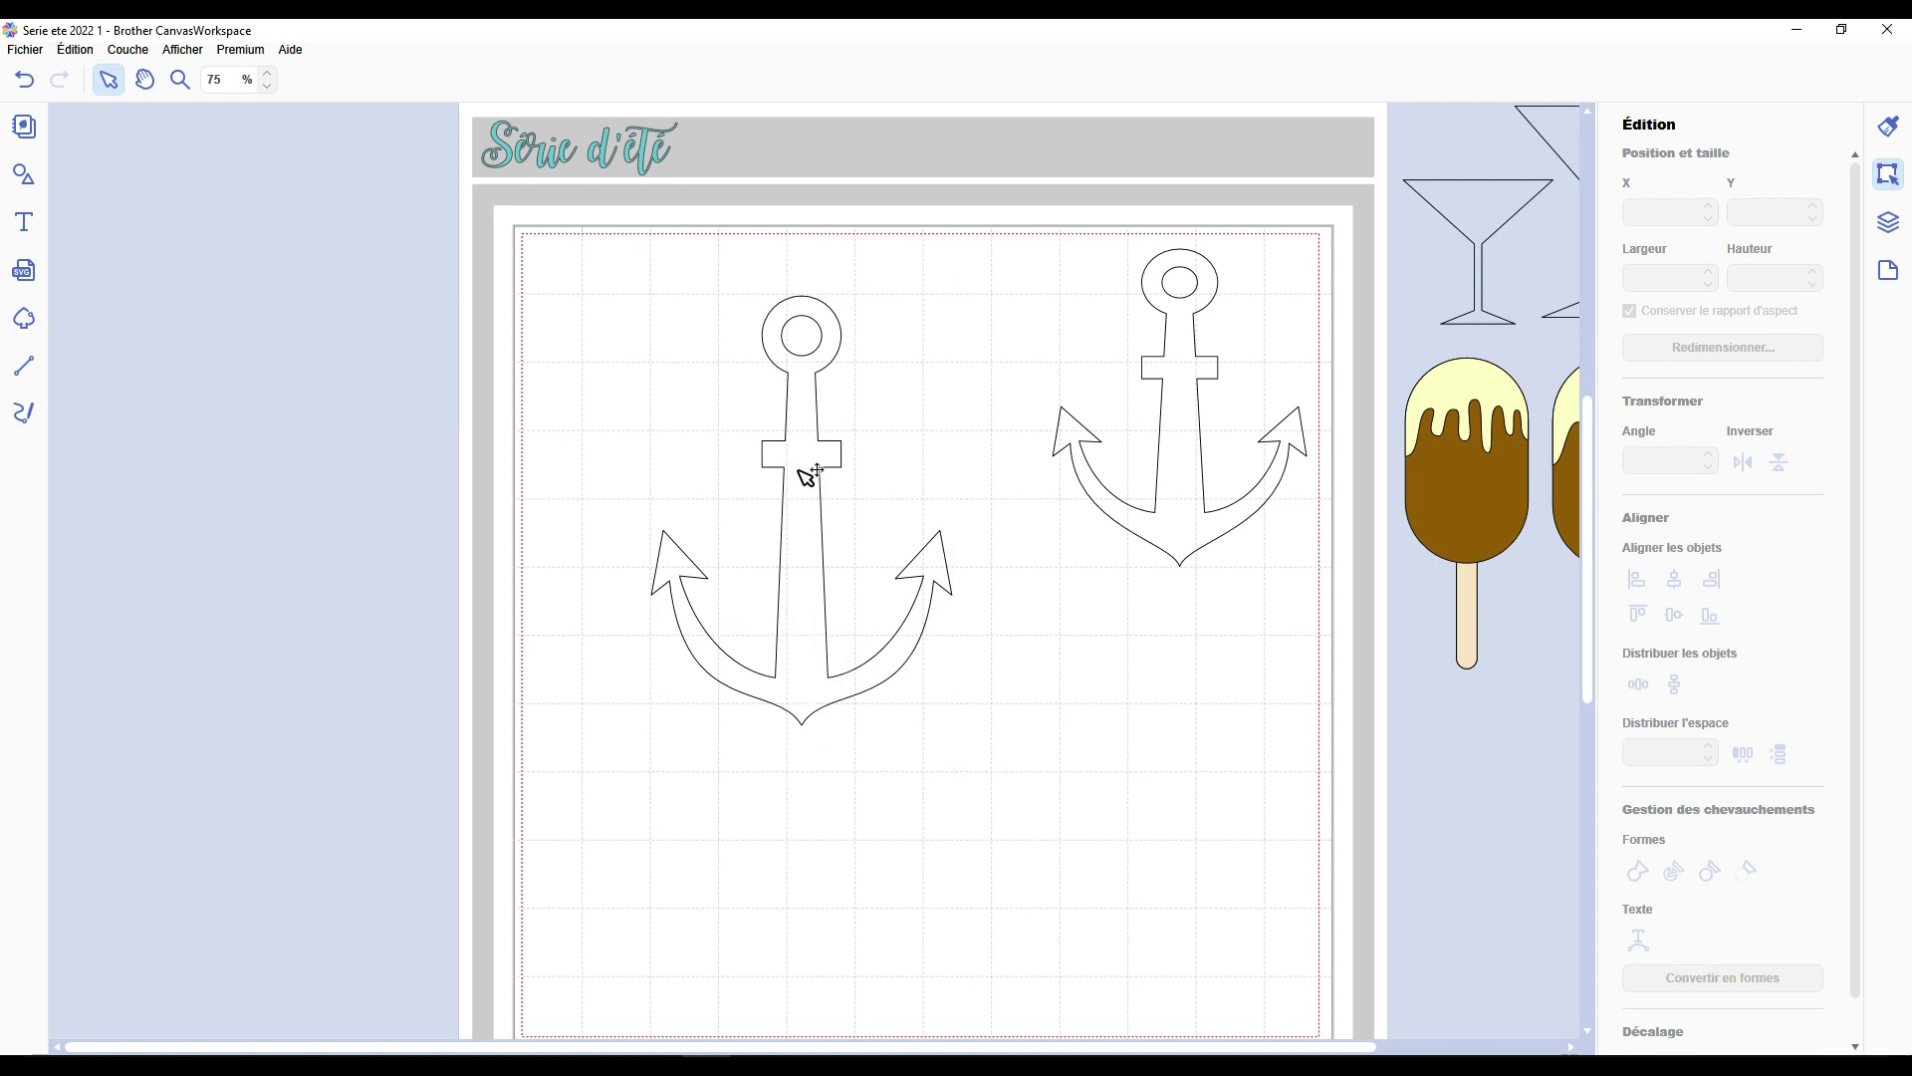
Undo the anchor's move, the hole and the merging back to the single left half.
key("ctrl+z")
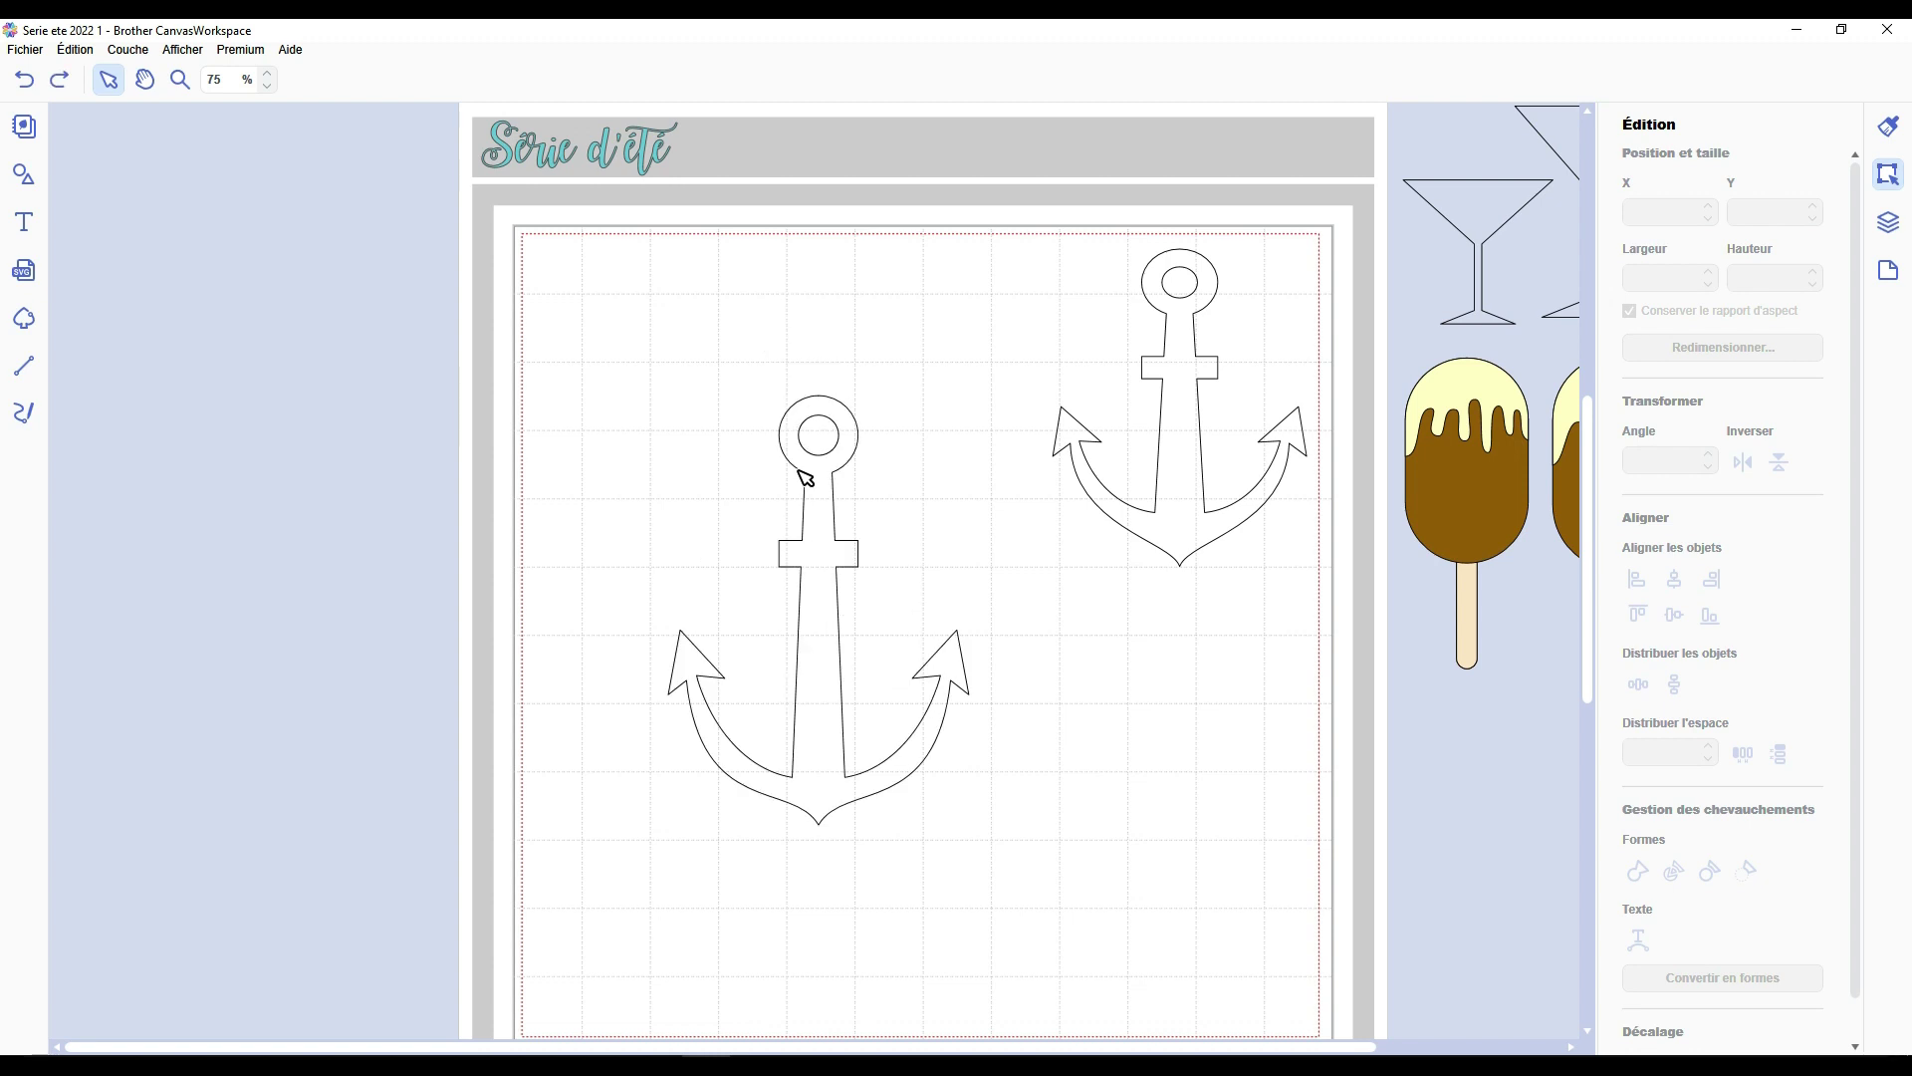
key("ctrl+z")
key("ctrl+z")
key("ctrl+z")
left_click(886, 773)
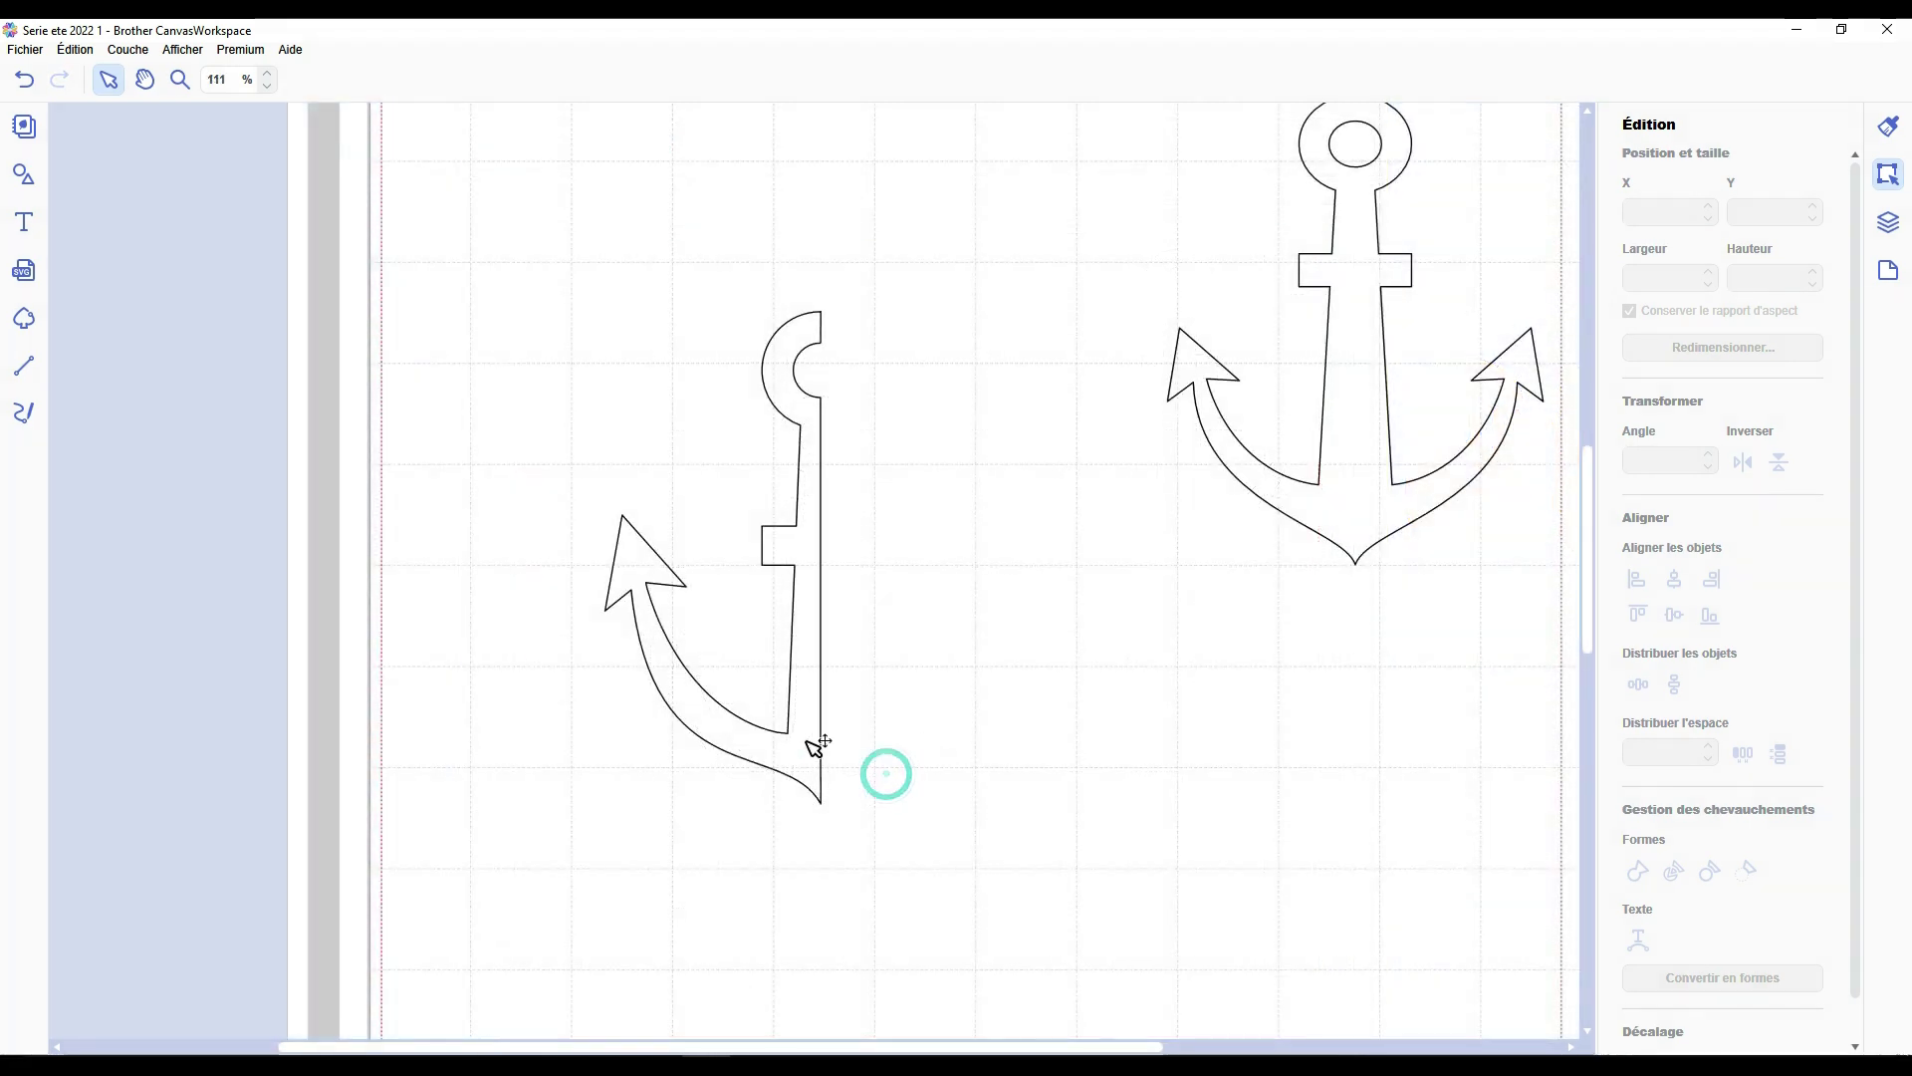
Duplicate the anchor's left half, flip the copy horizontally and place it beside the original as the right half.
left_click(788, 711)
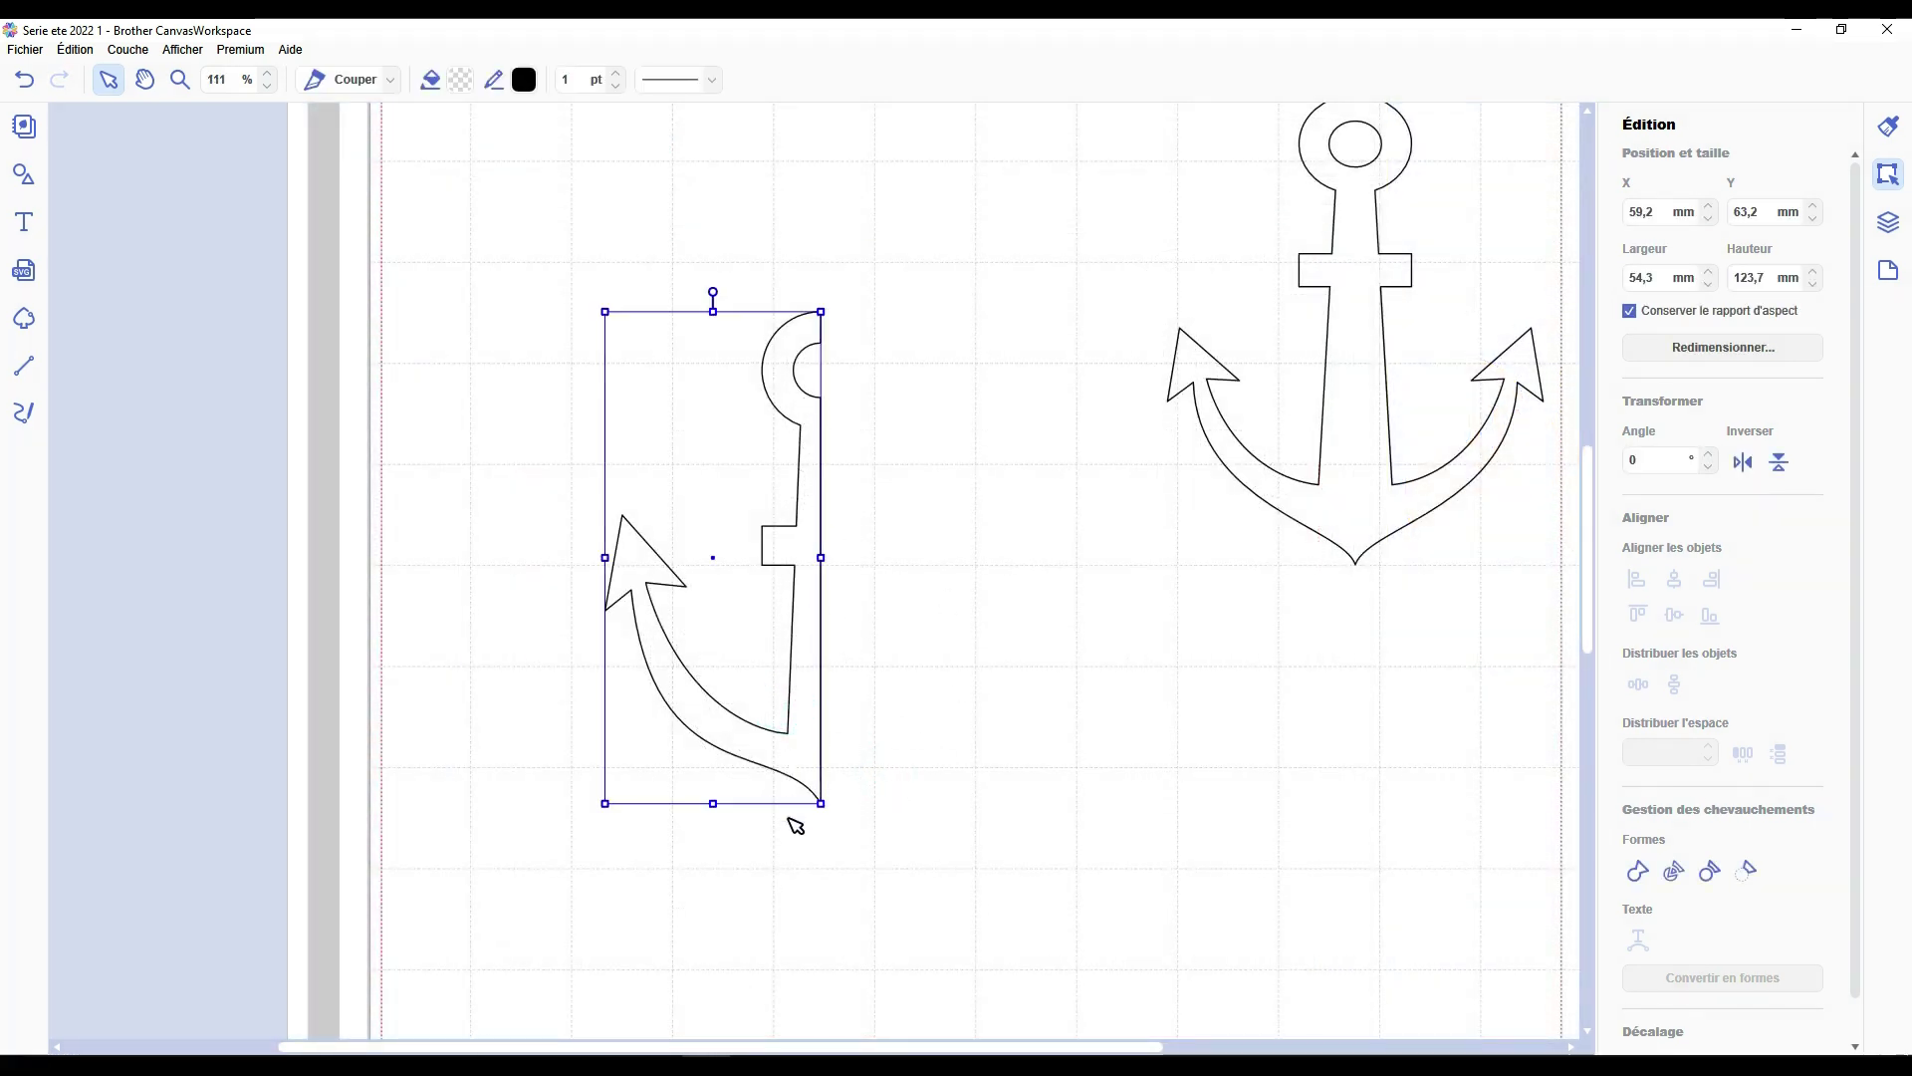
key("ctrl+d")
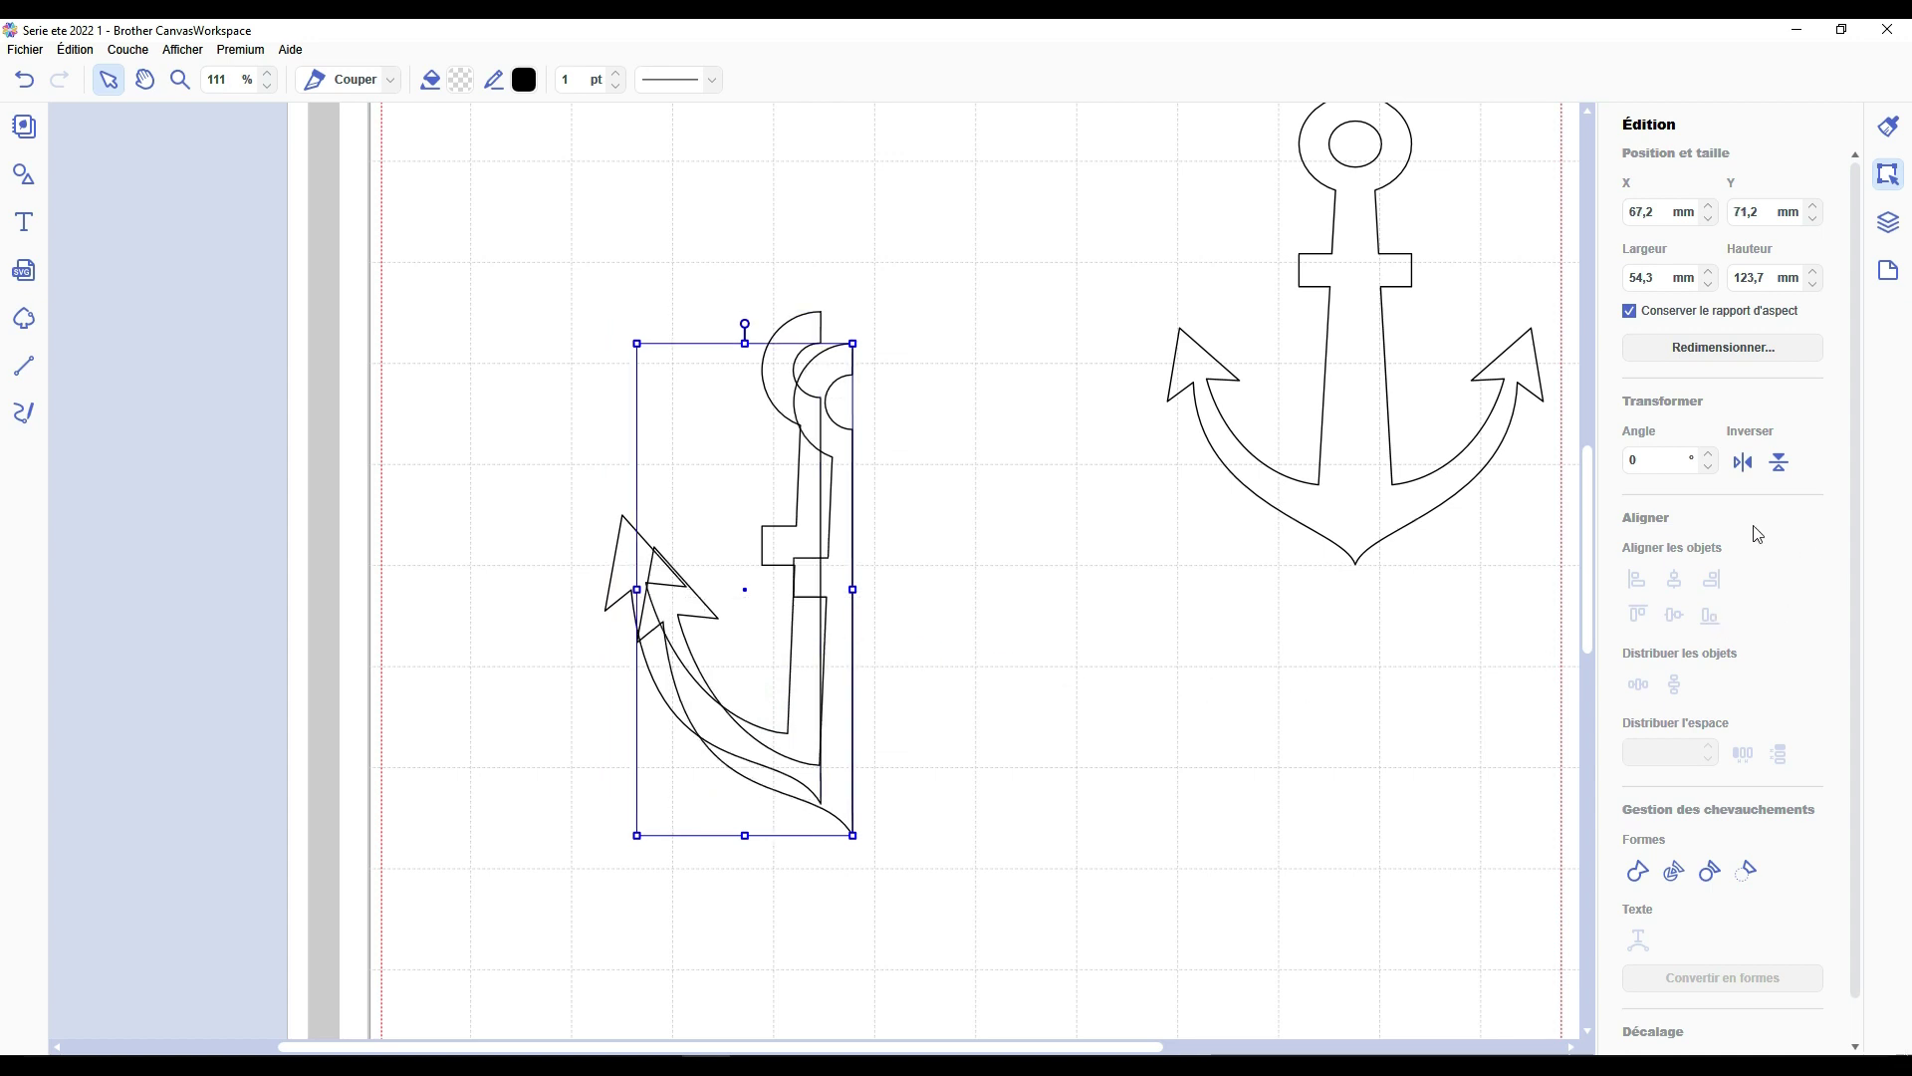
left_click(1743, 462)
left_click_drag(664, 419, 871, 387)
Align the two anchor halves on their horizontal centre line and space them 0 mm apart horizontally.
left_click_drag(939, 223, 691, 504)
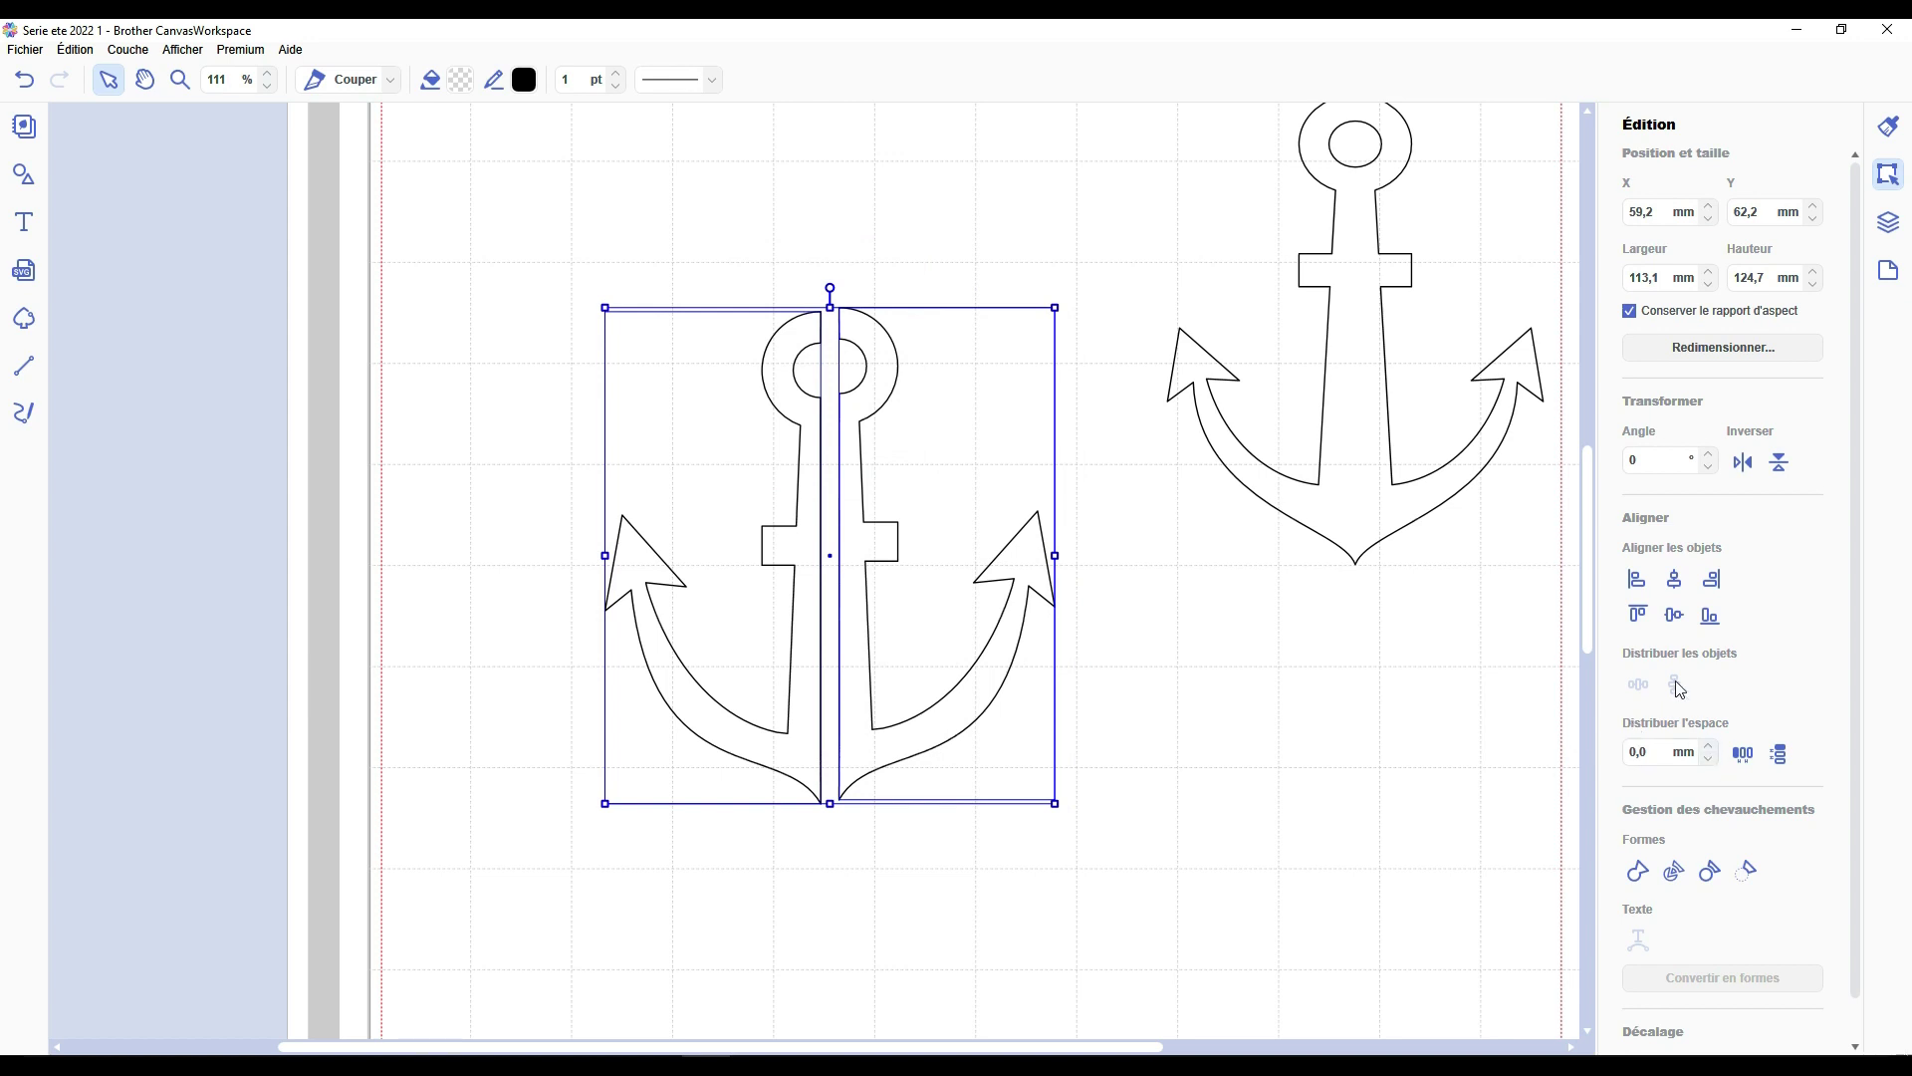
left_click(1675, 615)
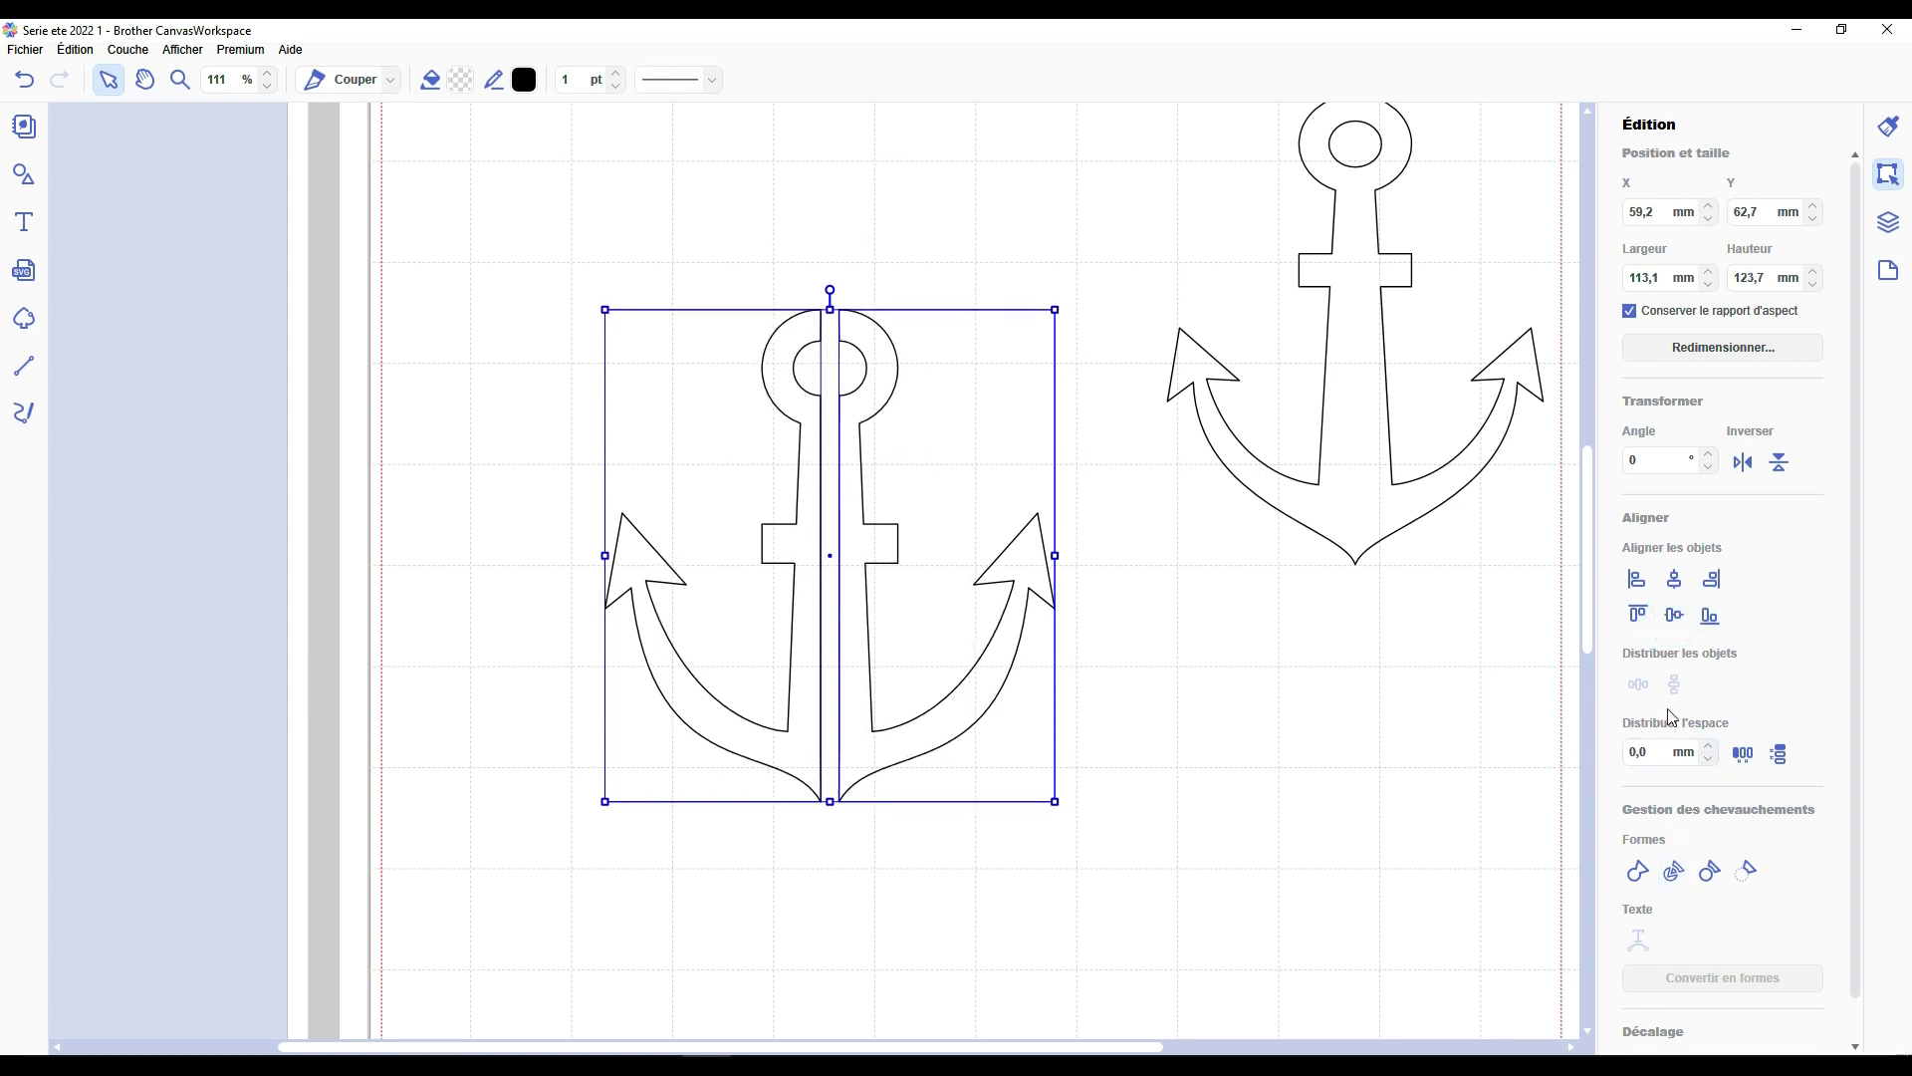
left_click(1743, 754)
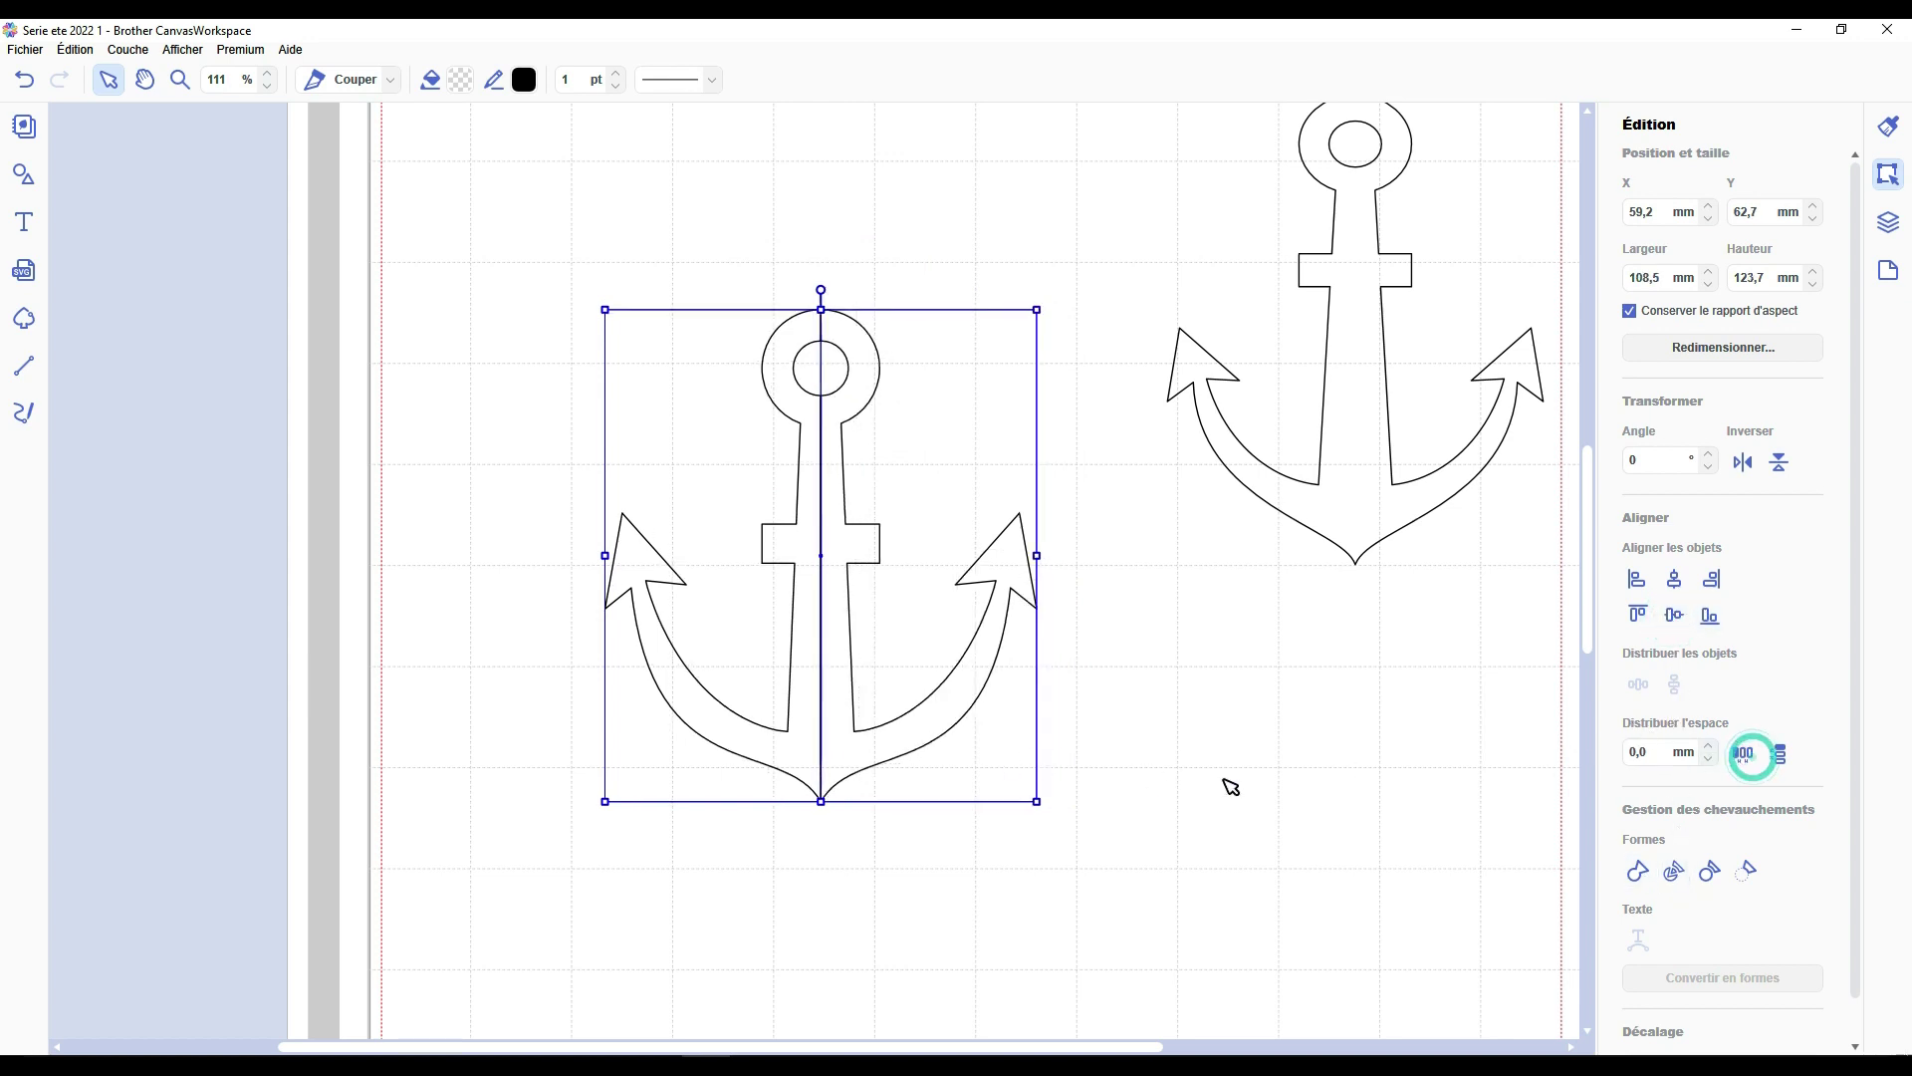
left_click(1231, 787)
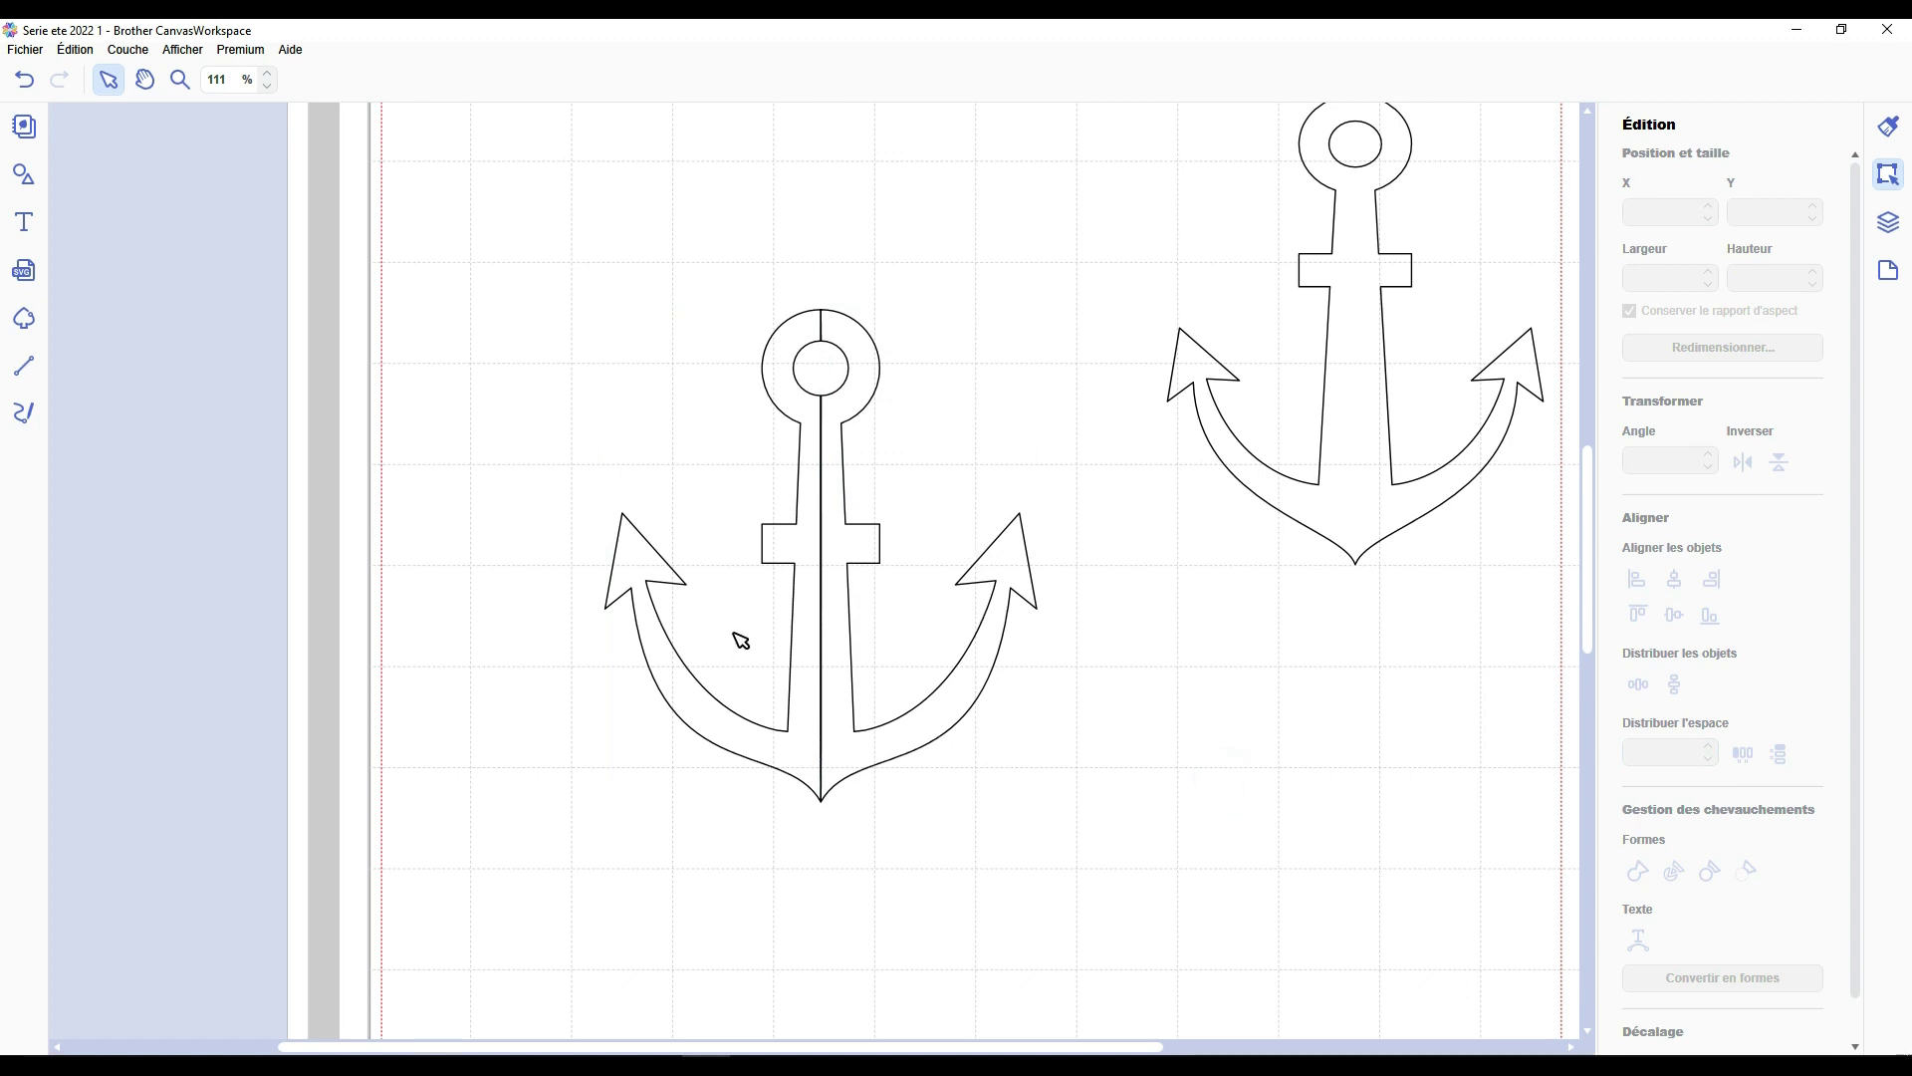
Start drawing a path at the top of the seam in the anchor's ring.
key("l")
left_click(820, 311)
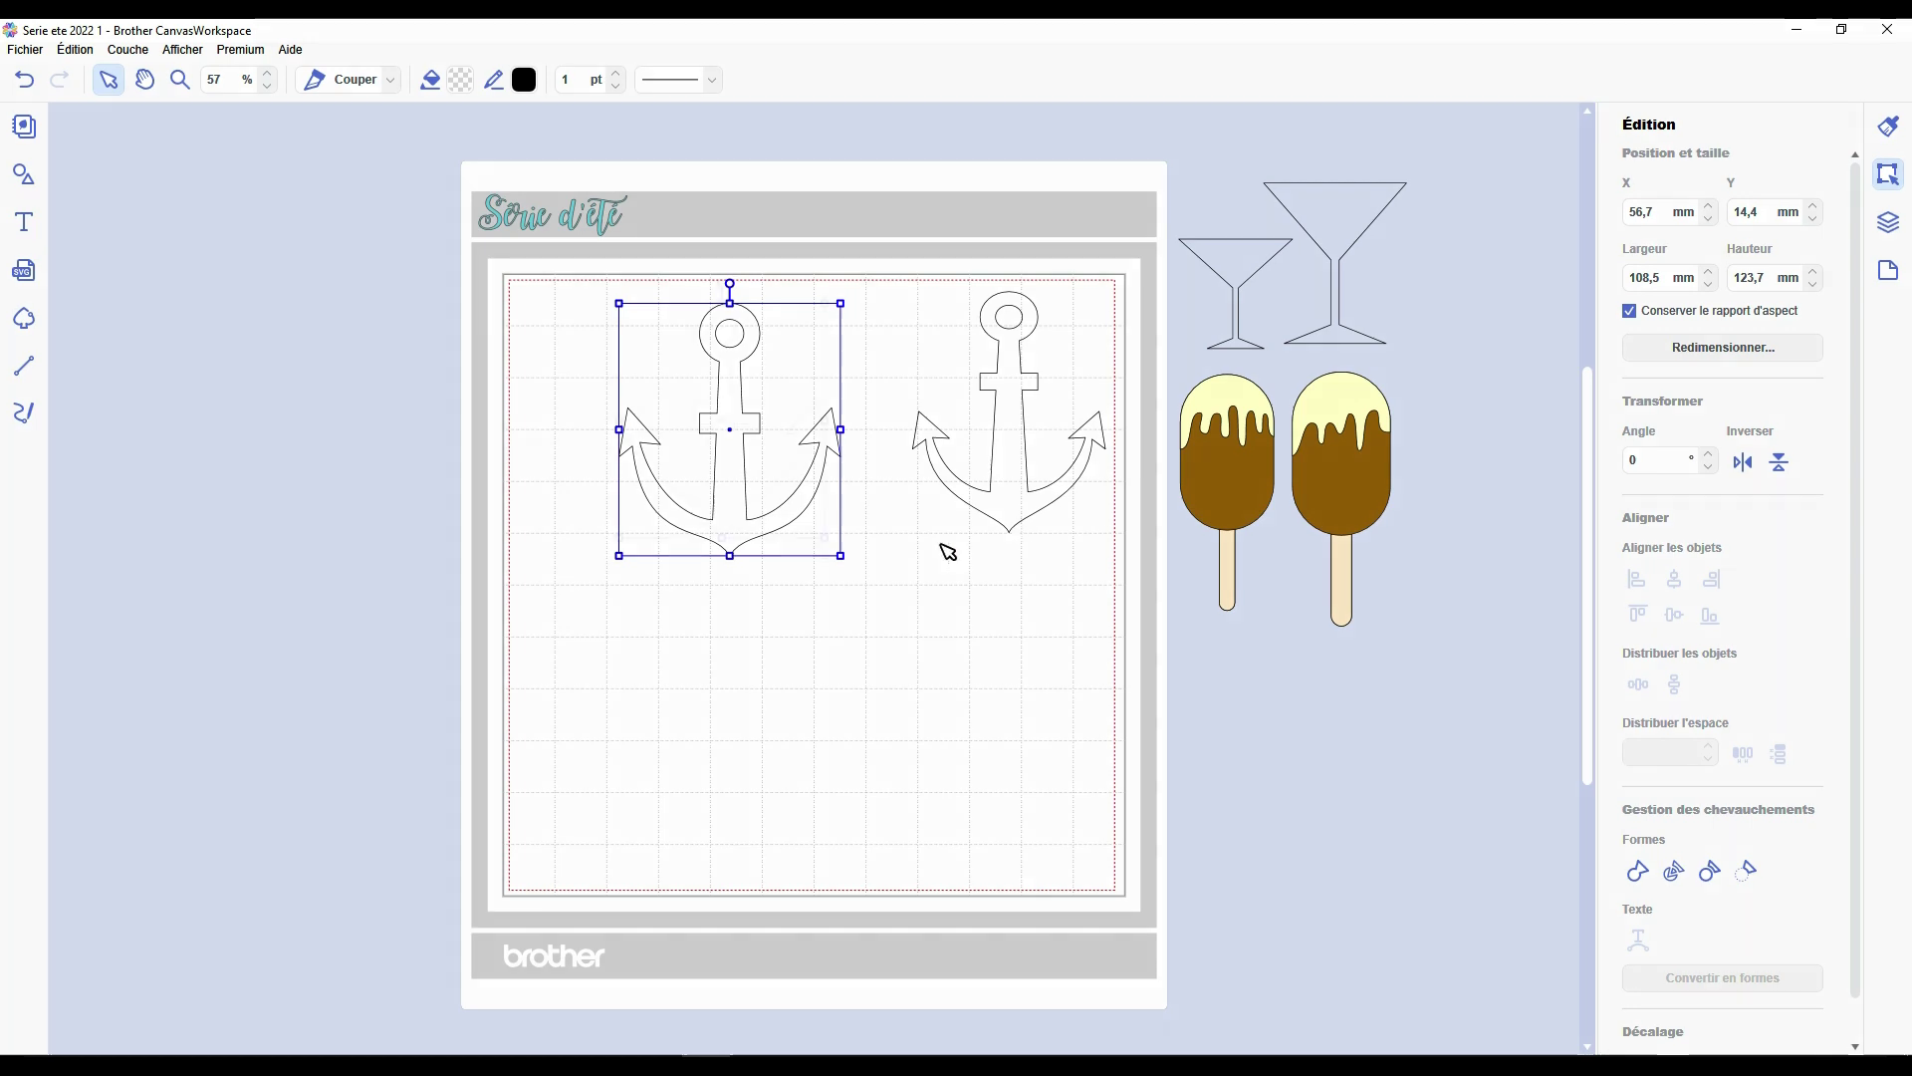
Scale the joined anchor down proportionally and rearrange the two anchors on the mat.
left_click_drag(840, 556, 804, 514)
left_click_drag(1023, 497, 922, 499)
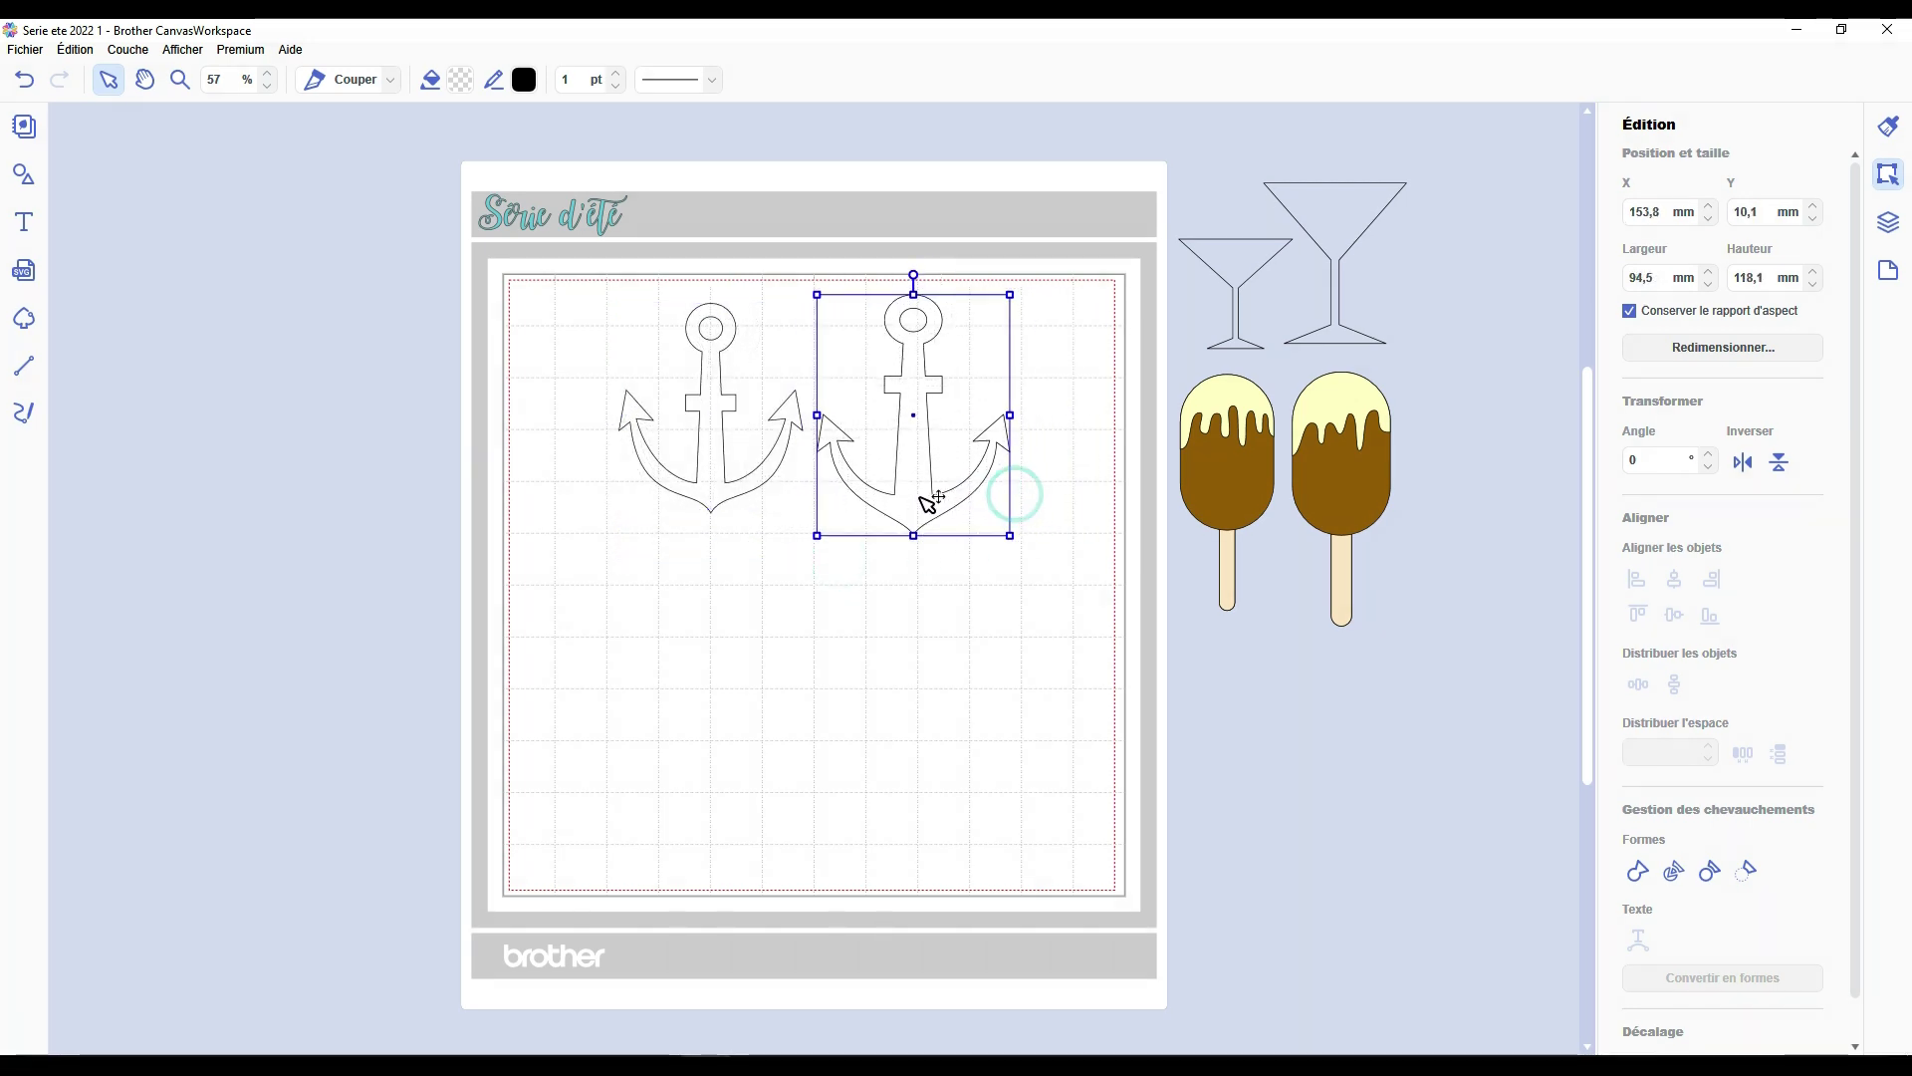
left_click_drag(1013, 670, 782, 493)
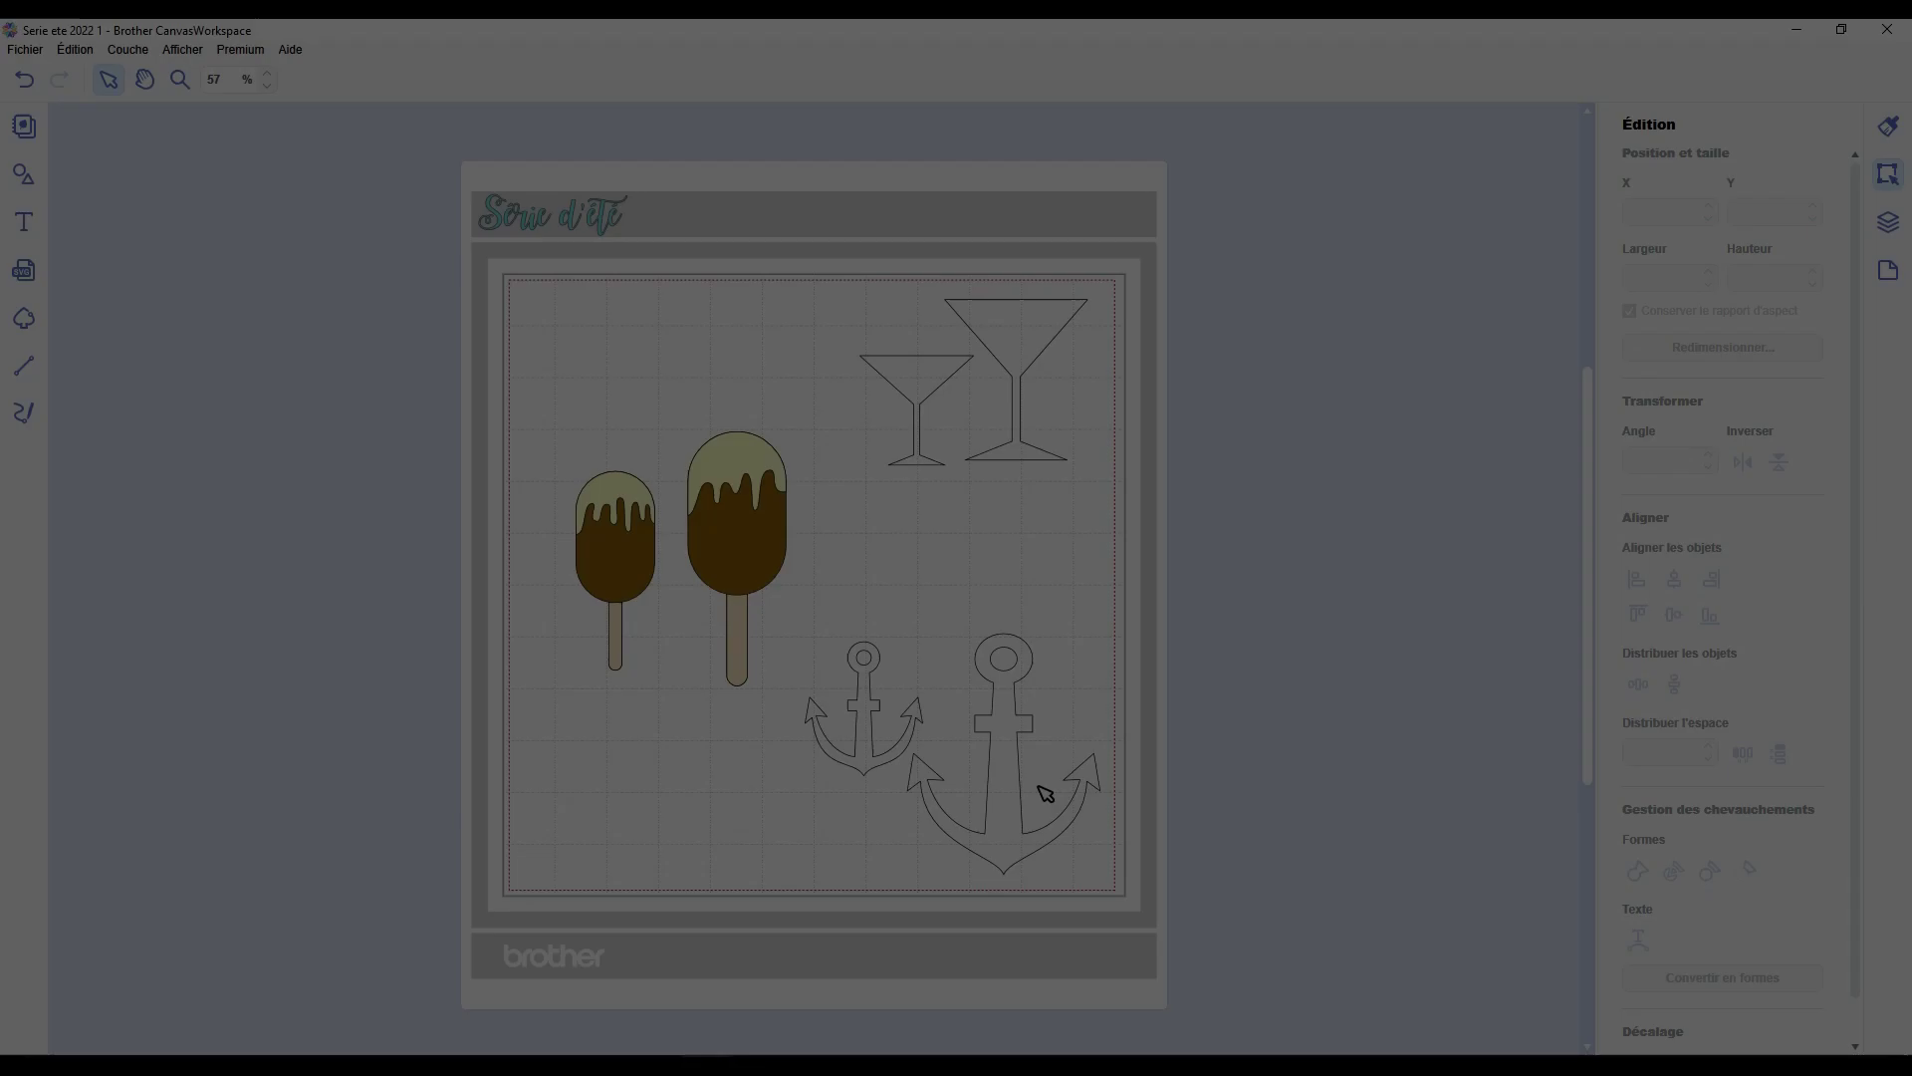